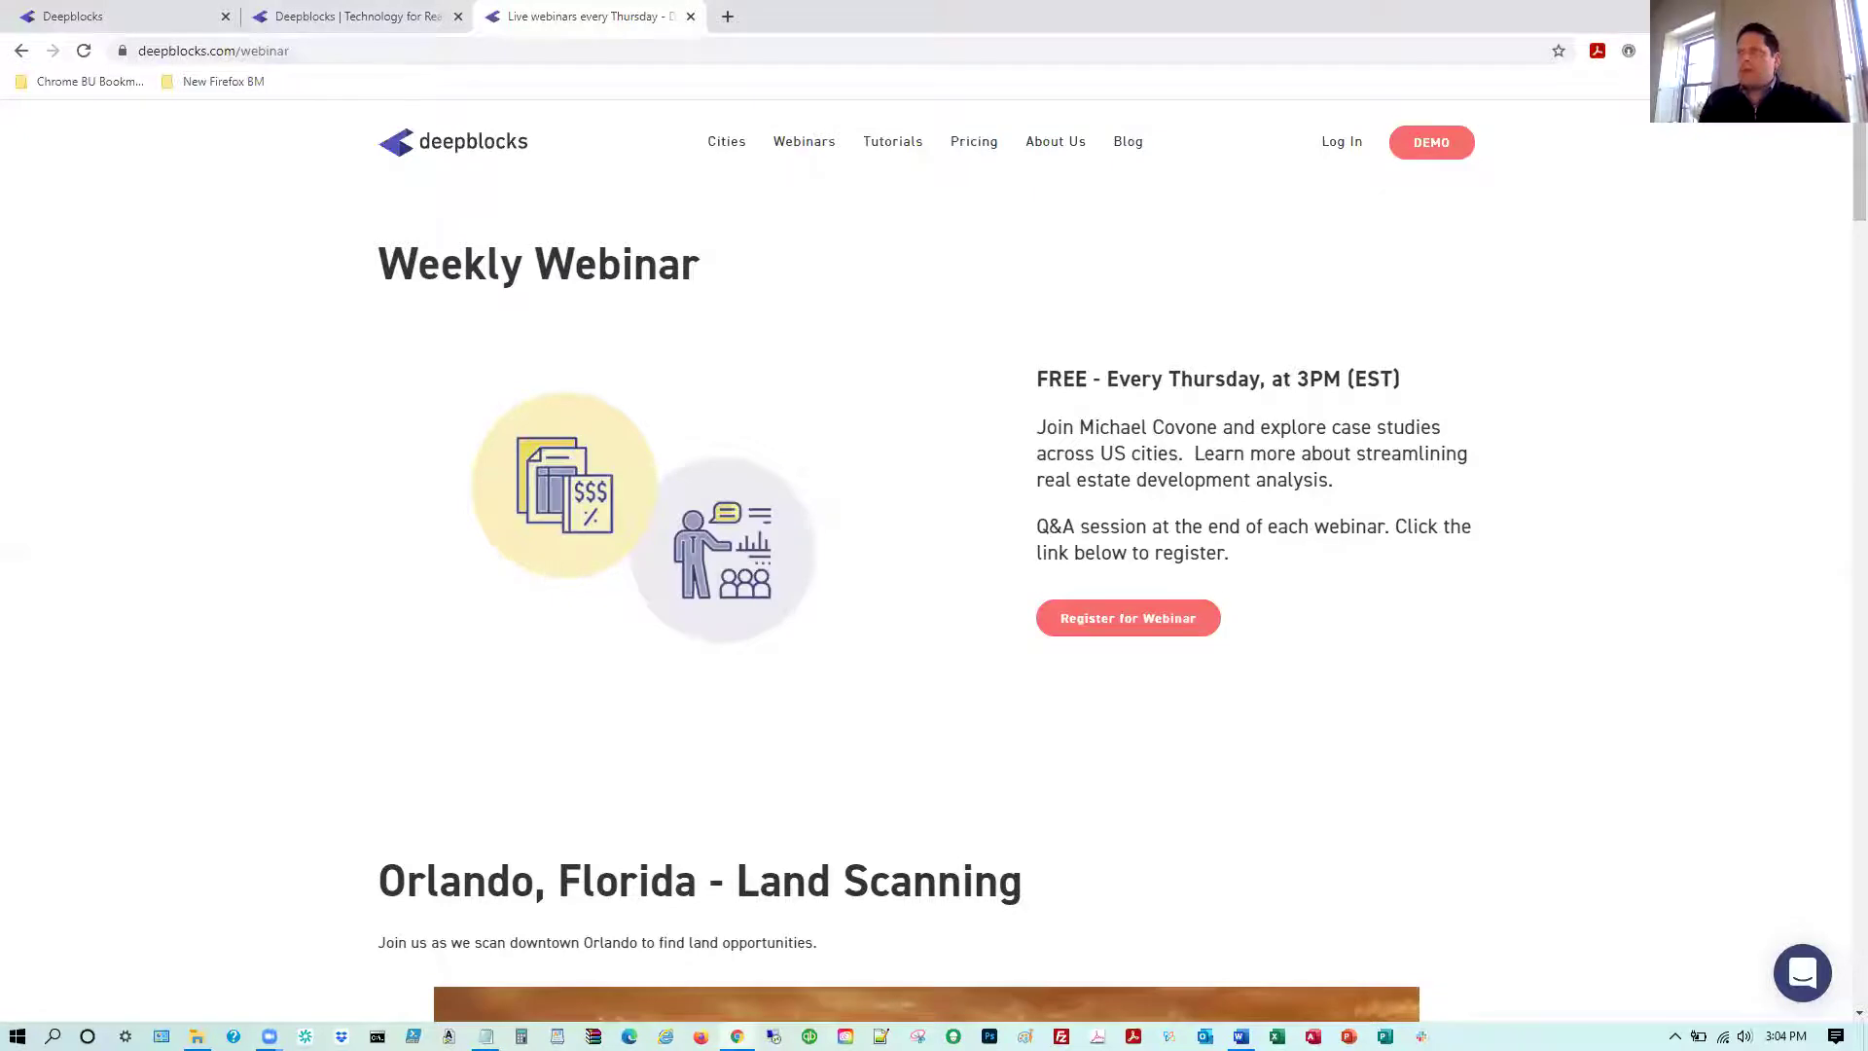
Go to the Deepblocks project dashboard and open the Site Analysis property search
click(95, 18)
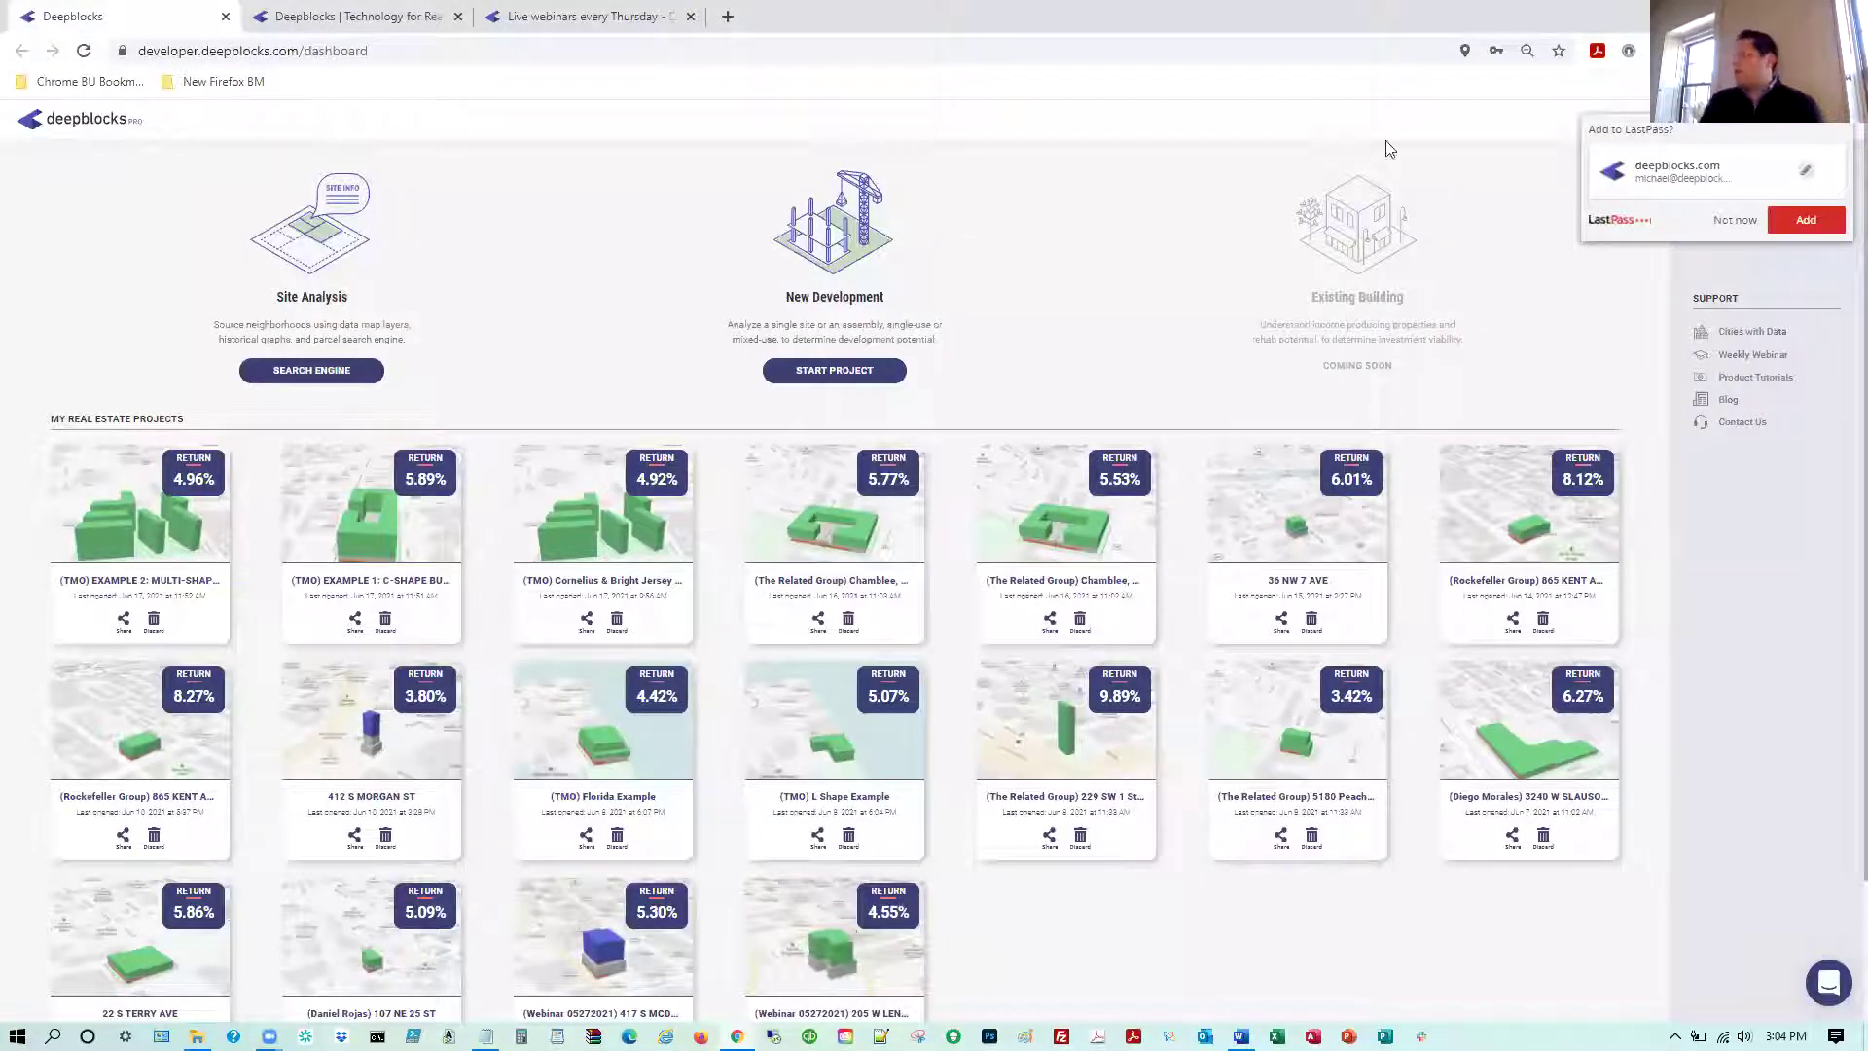
click(1736, 222)
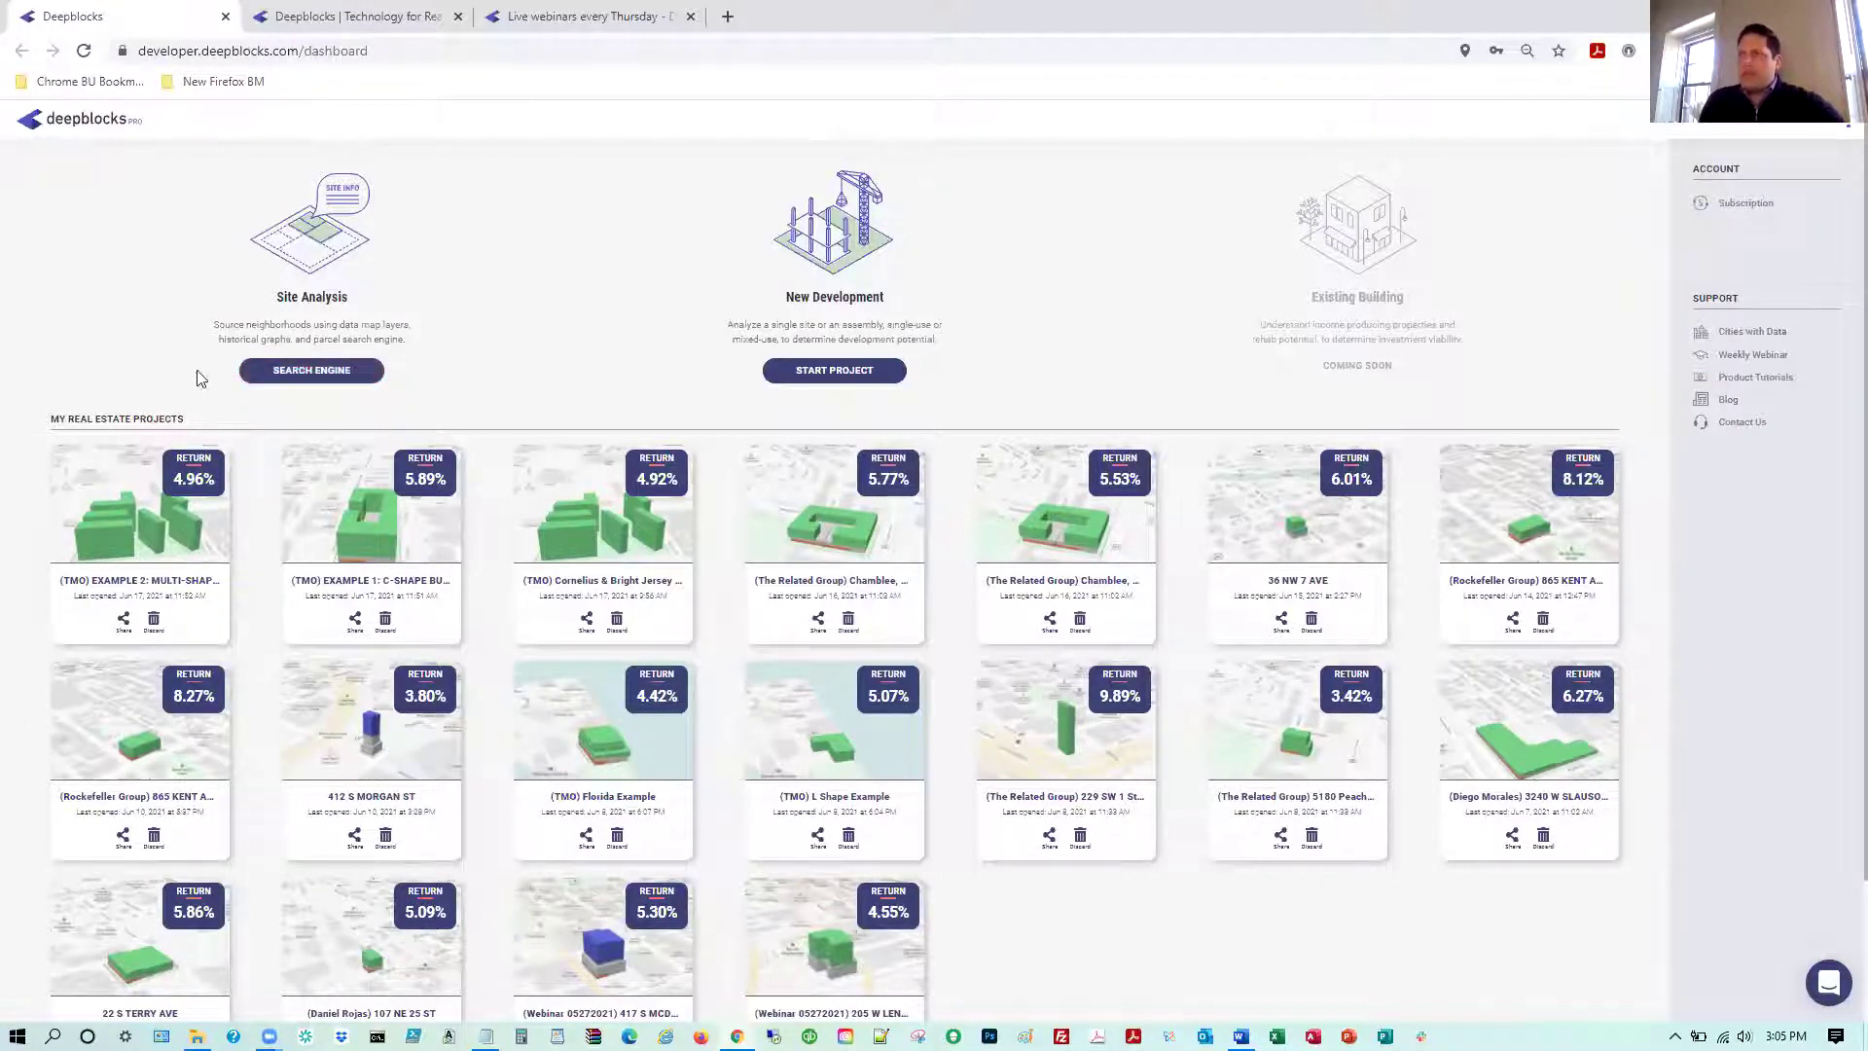
click(308, 371)
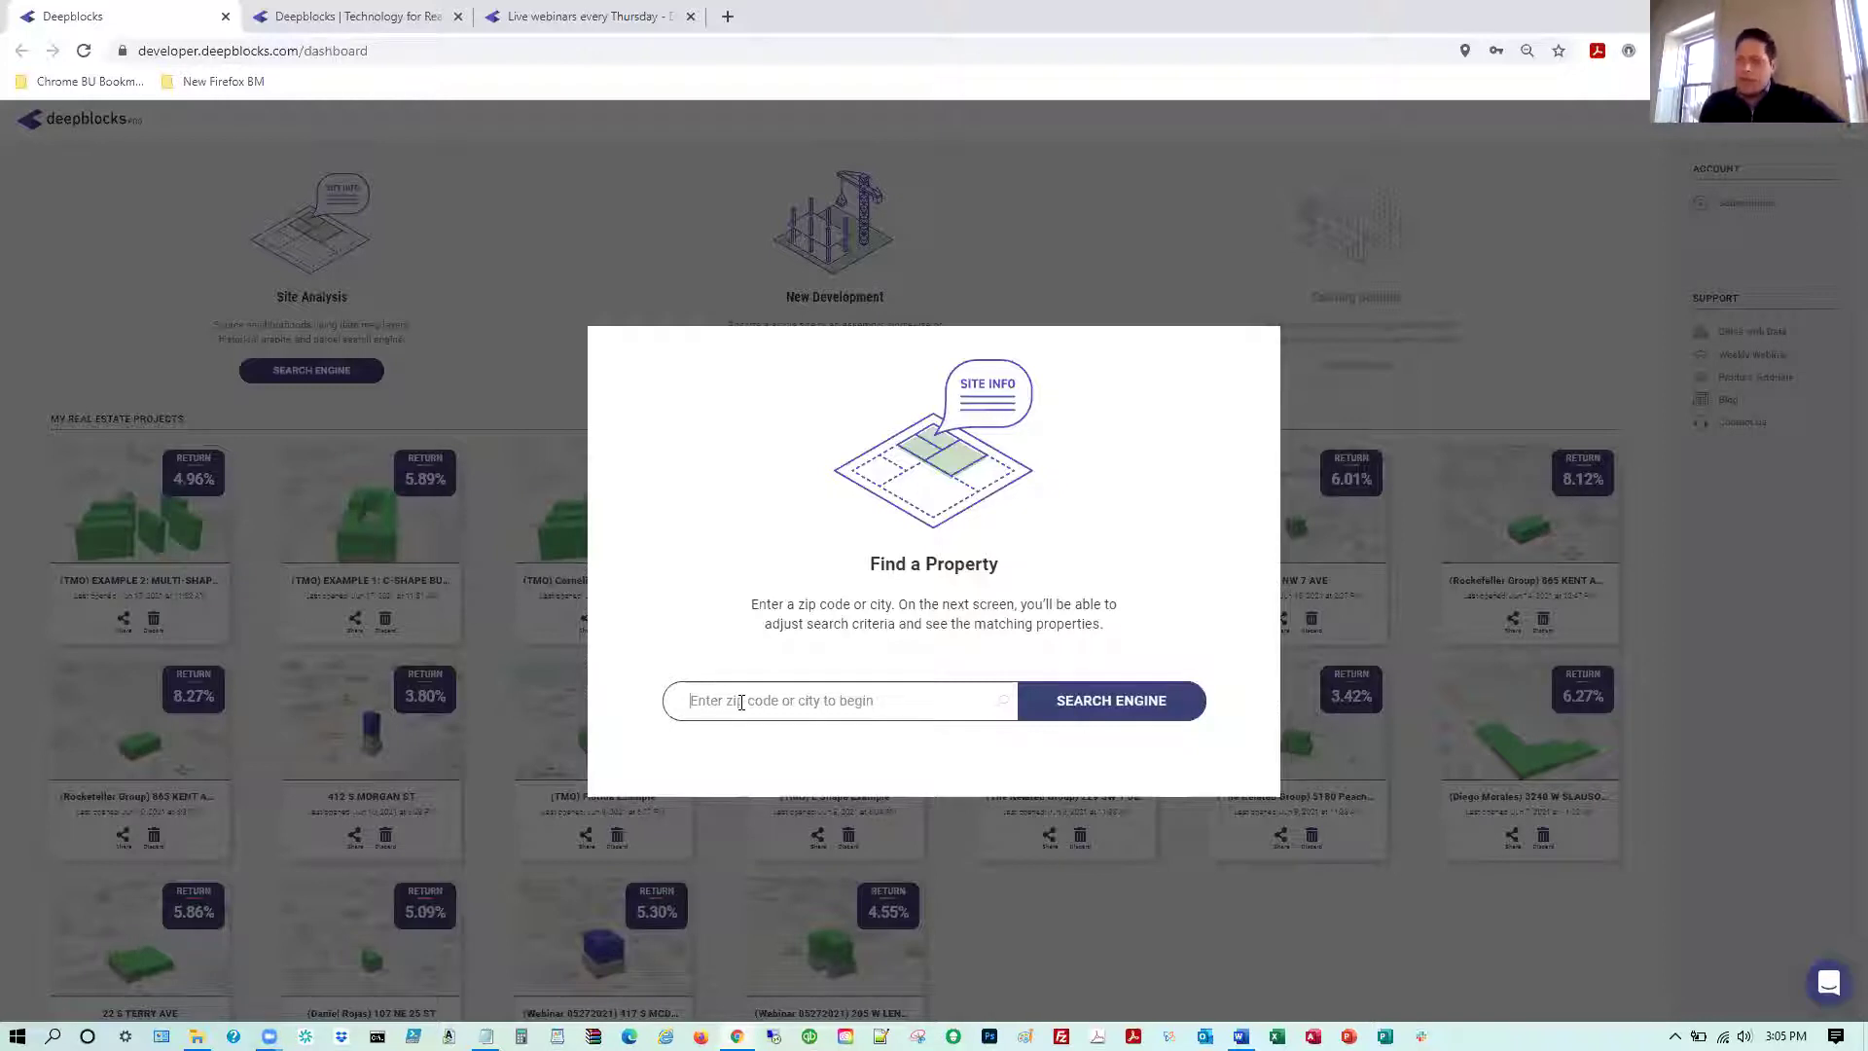
Start the property search for the city of Jacksonville, Florida, United States
click(740, 703)
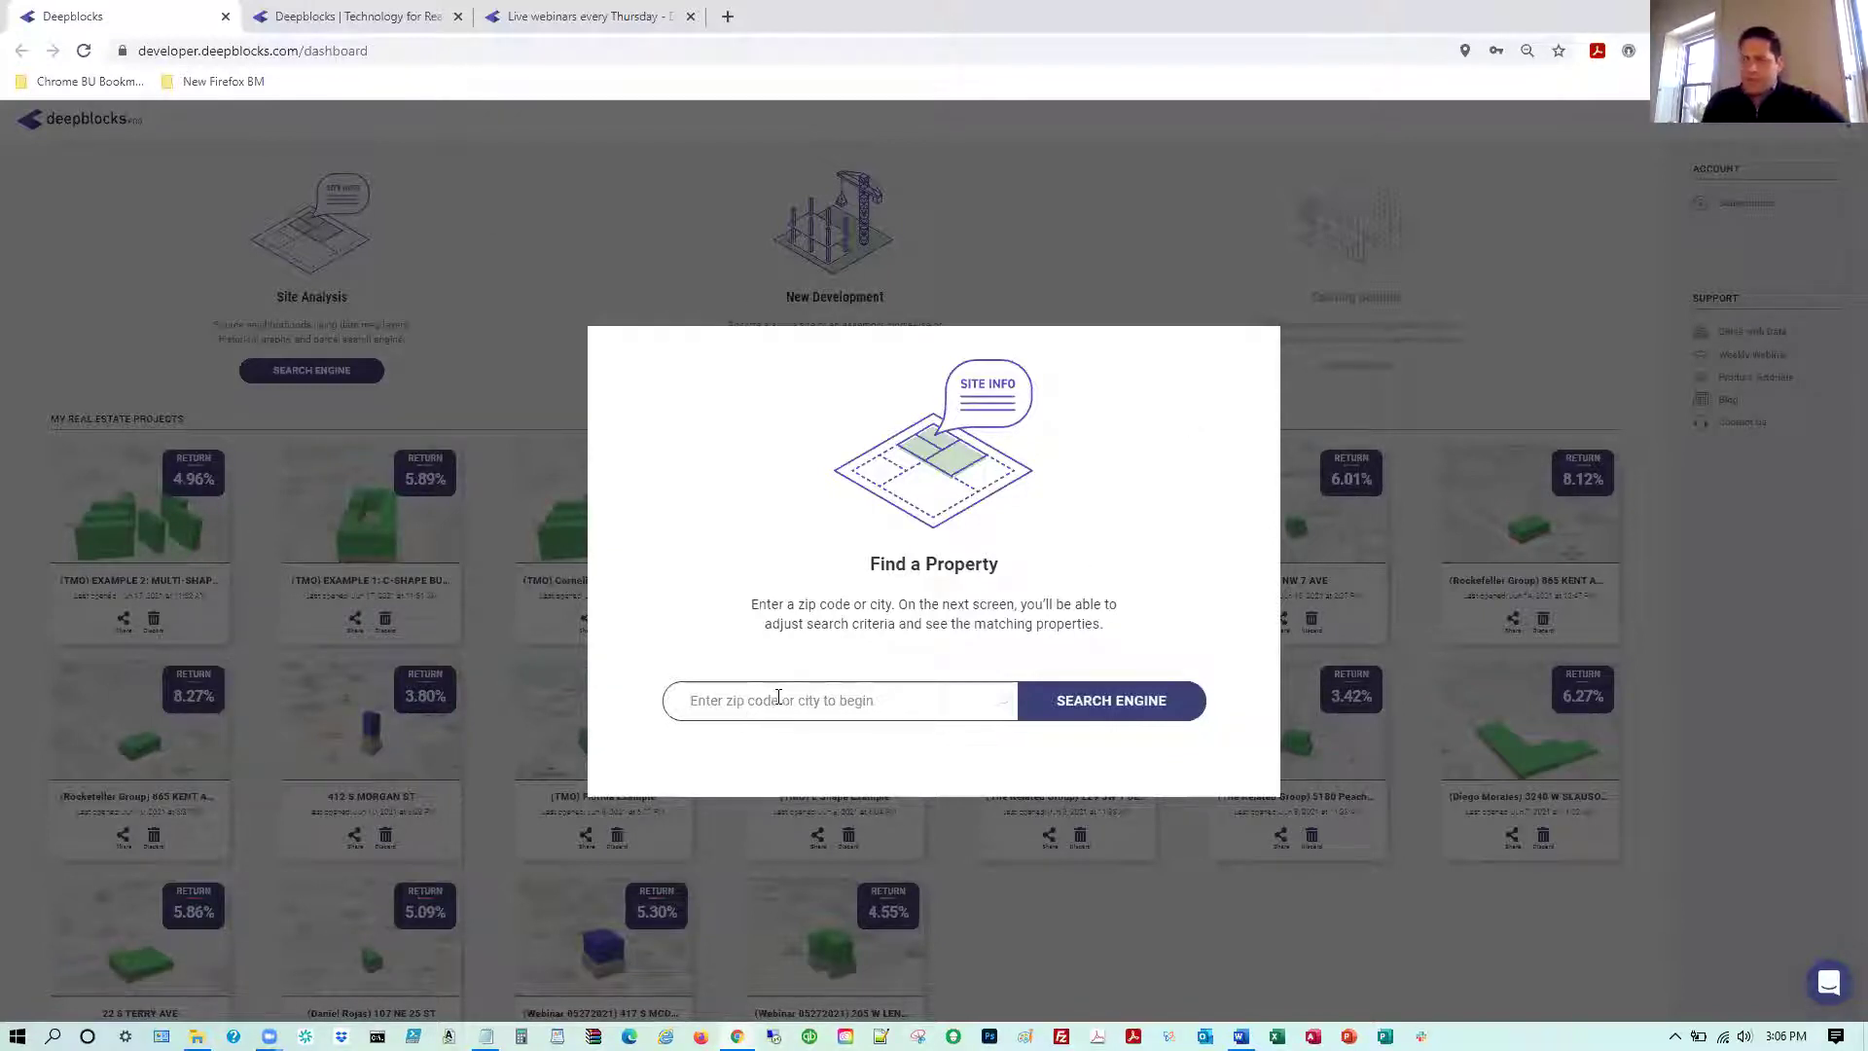
text(ja)
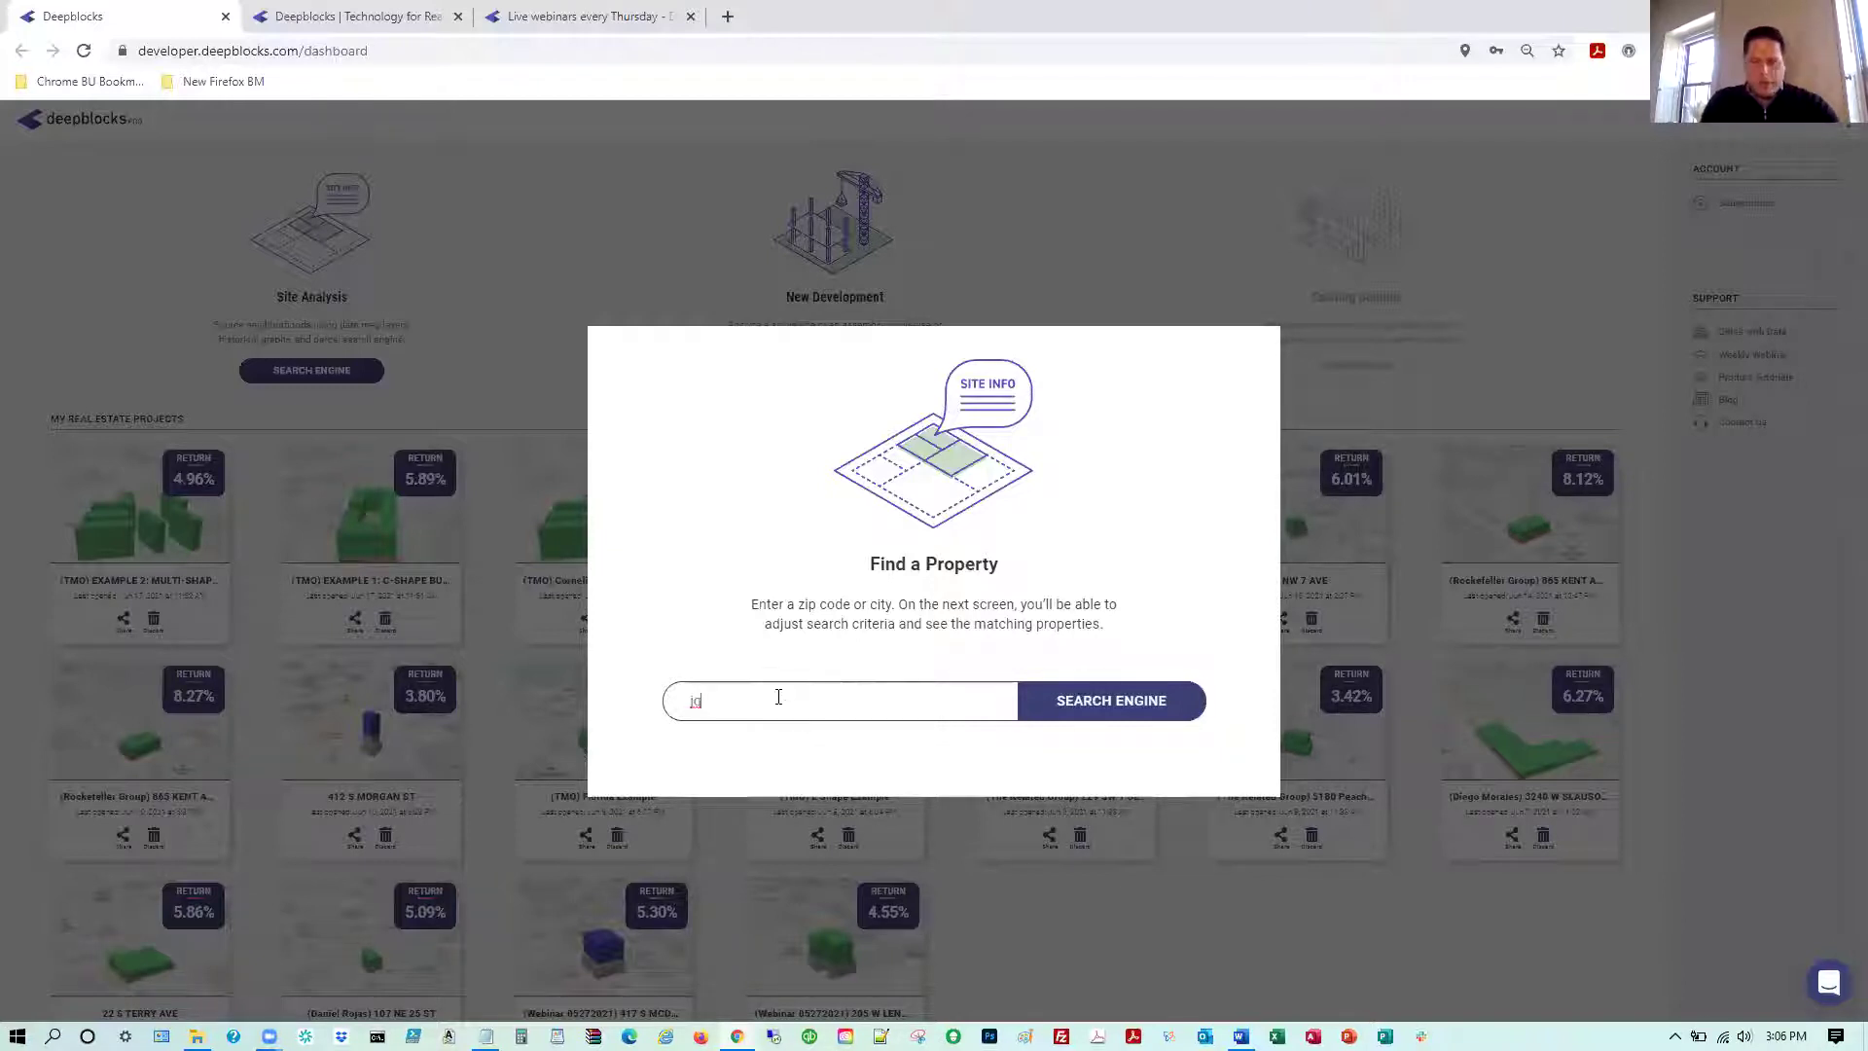
text(cksonville)
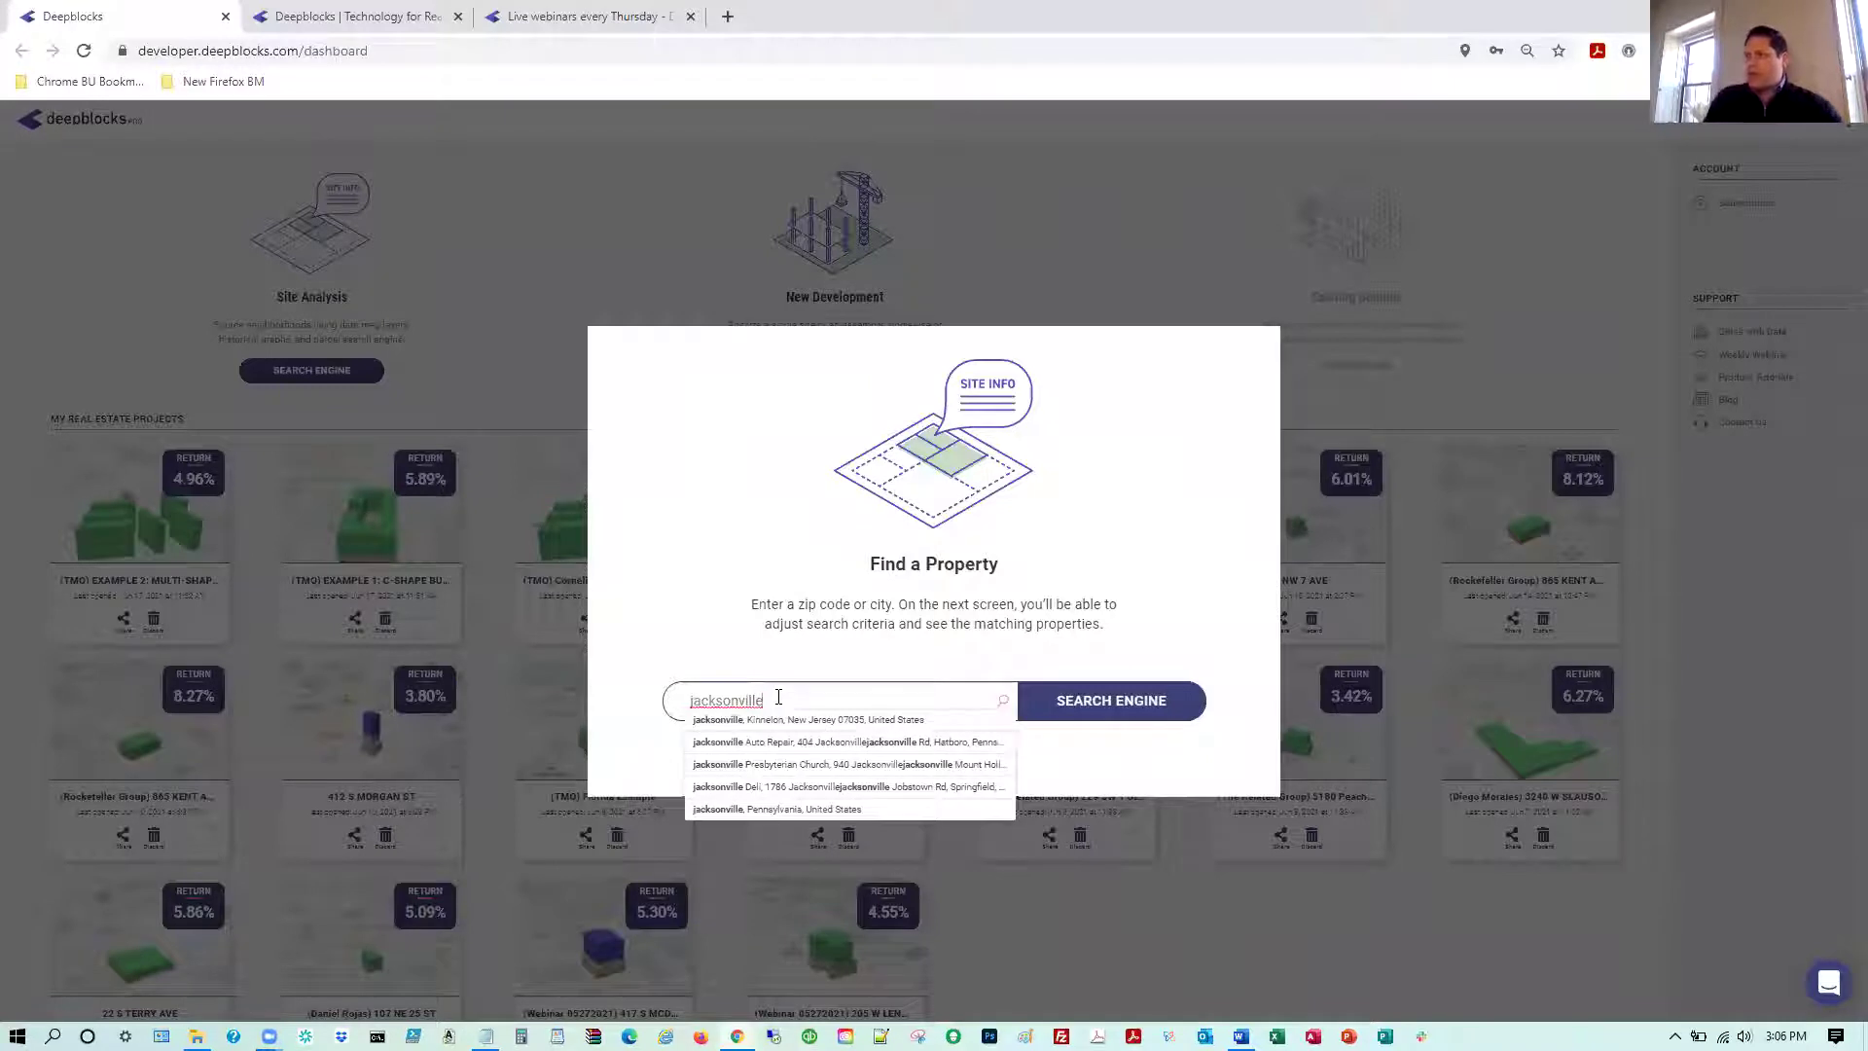
text(, fl)
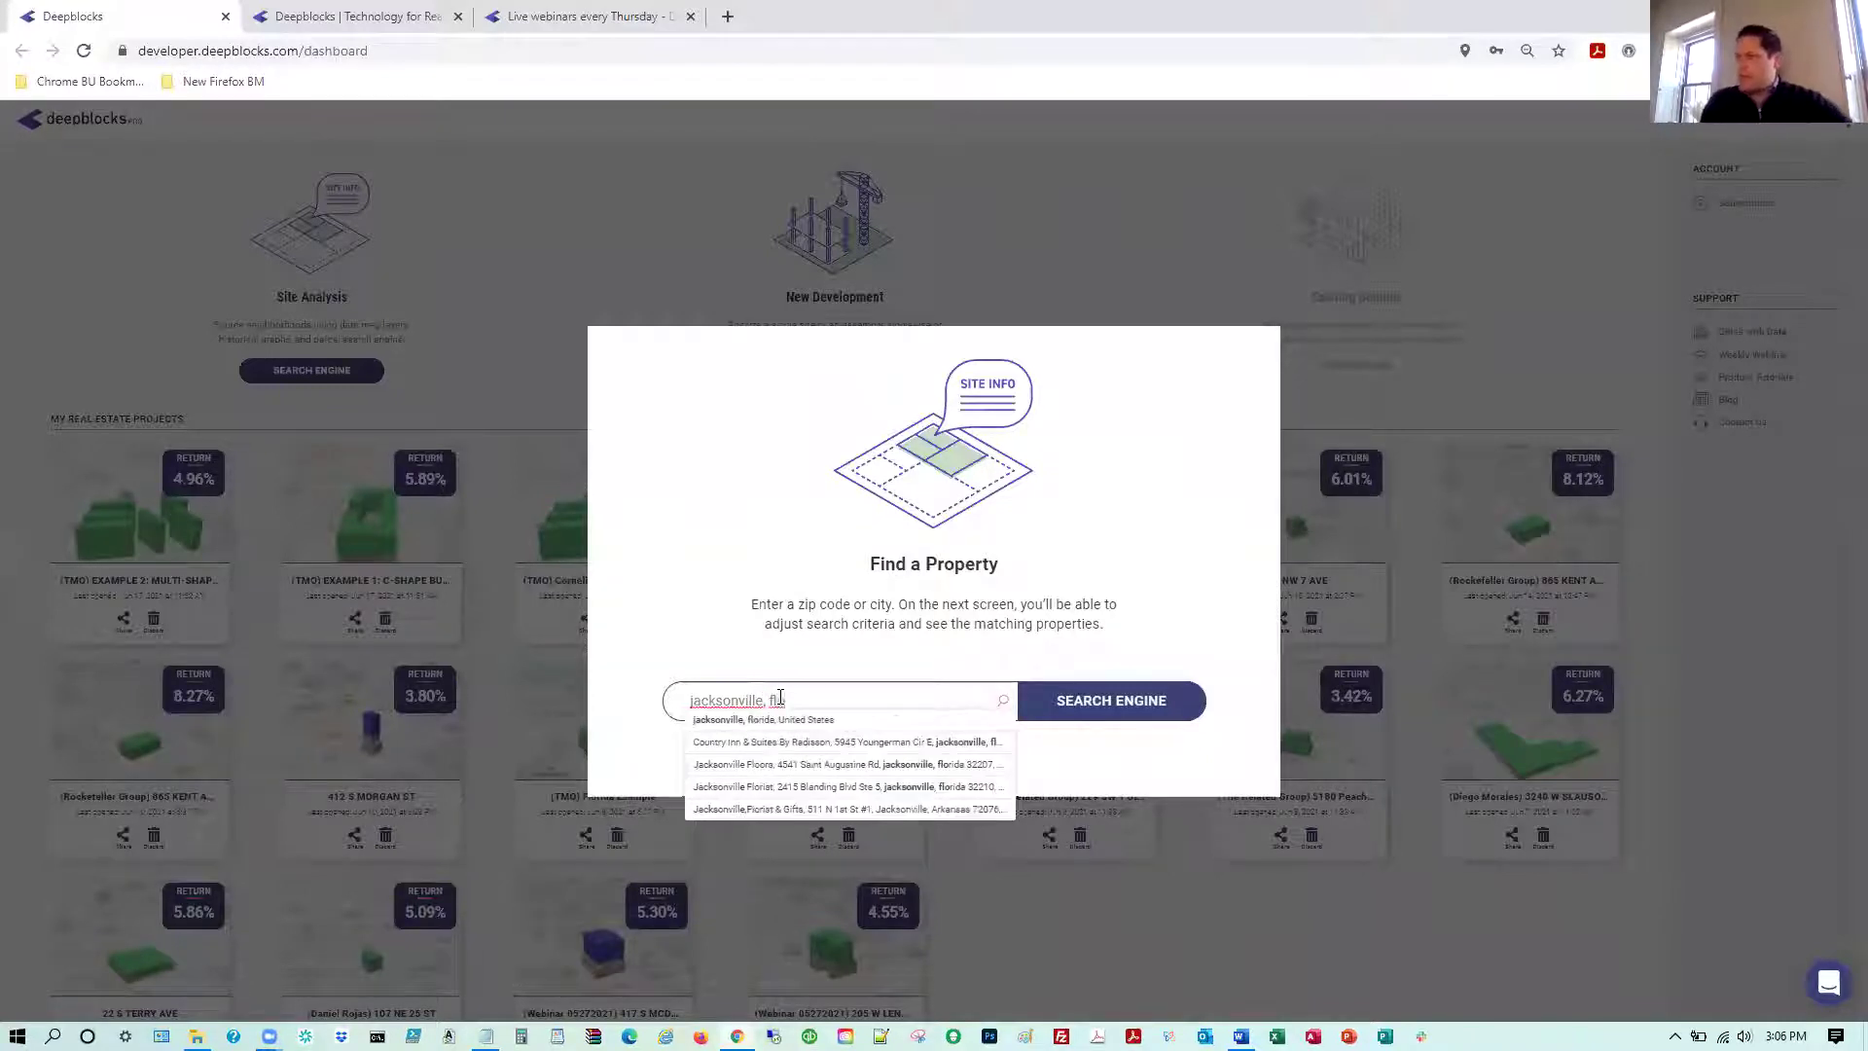
text(o)
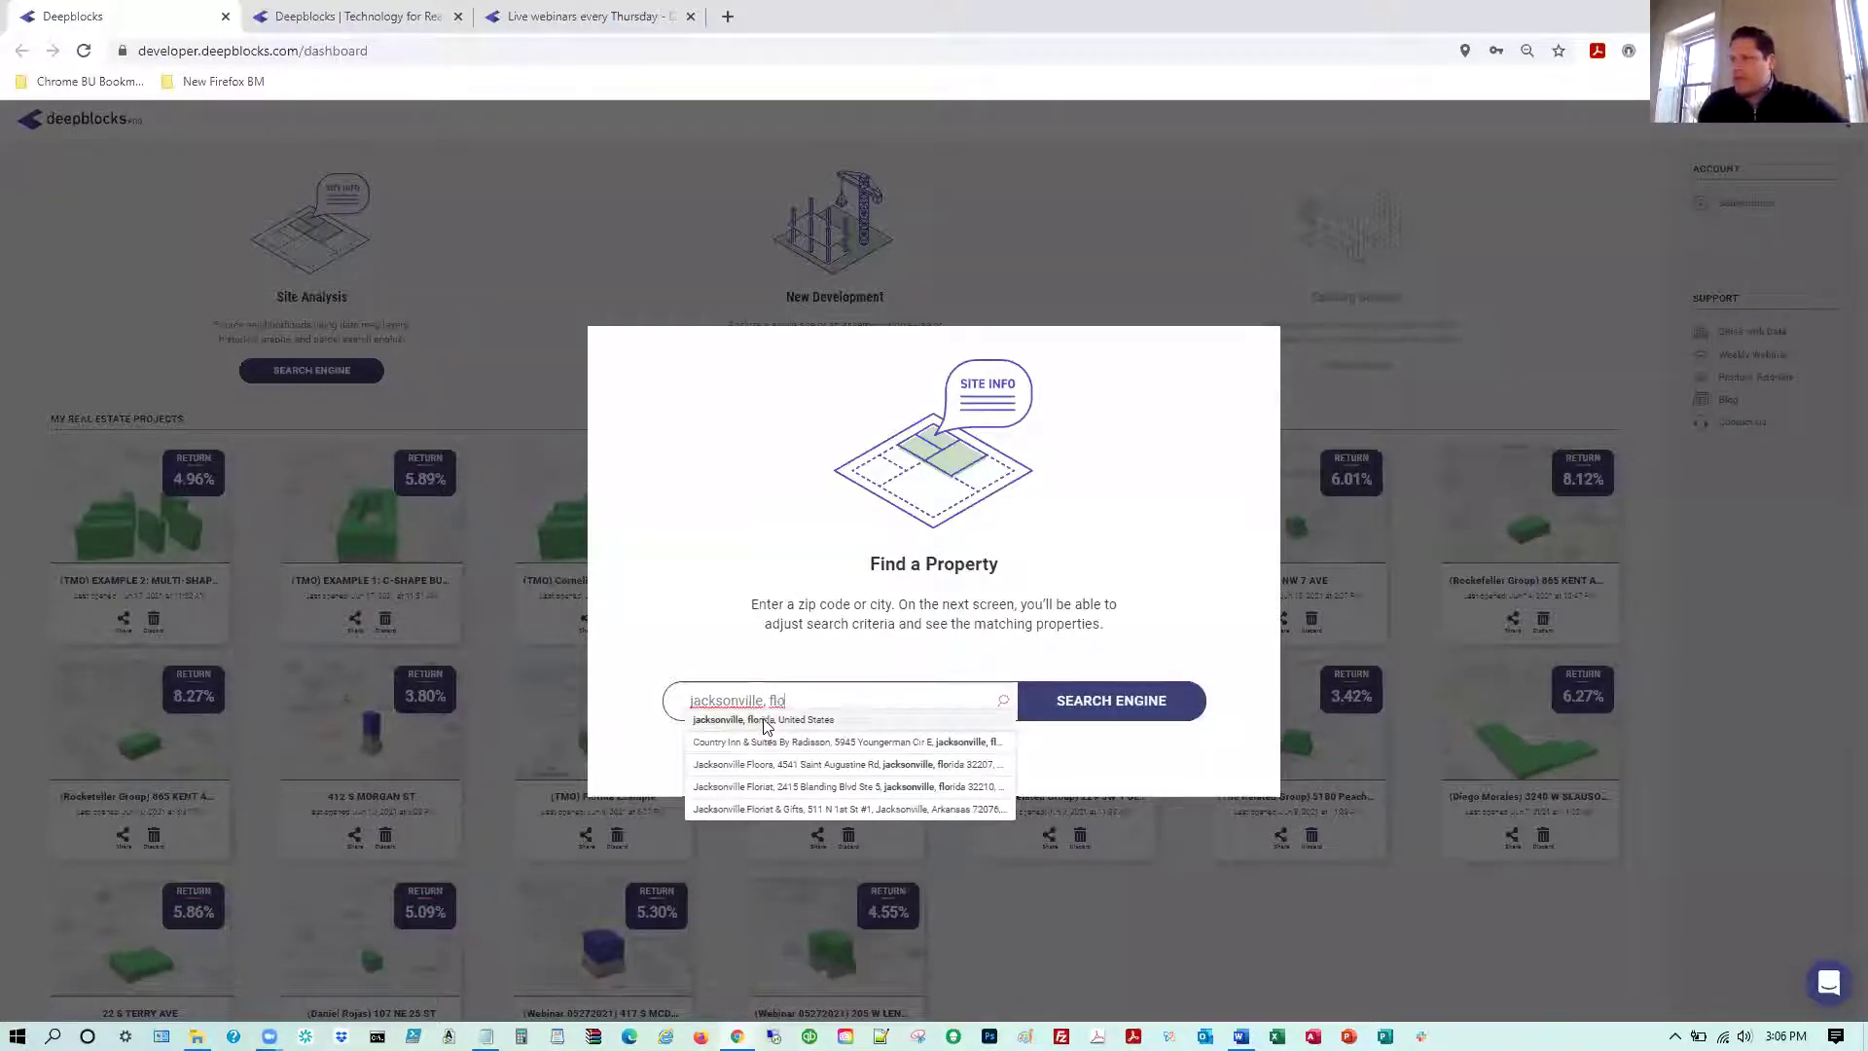
click(764, 724)
click(1101, 706)
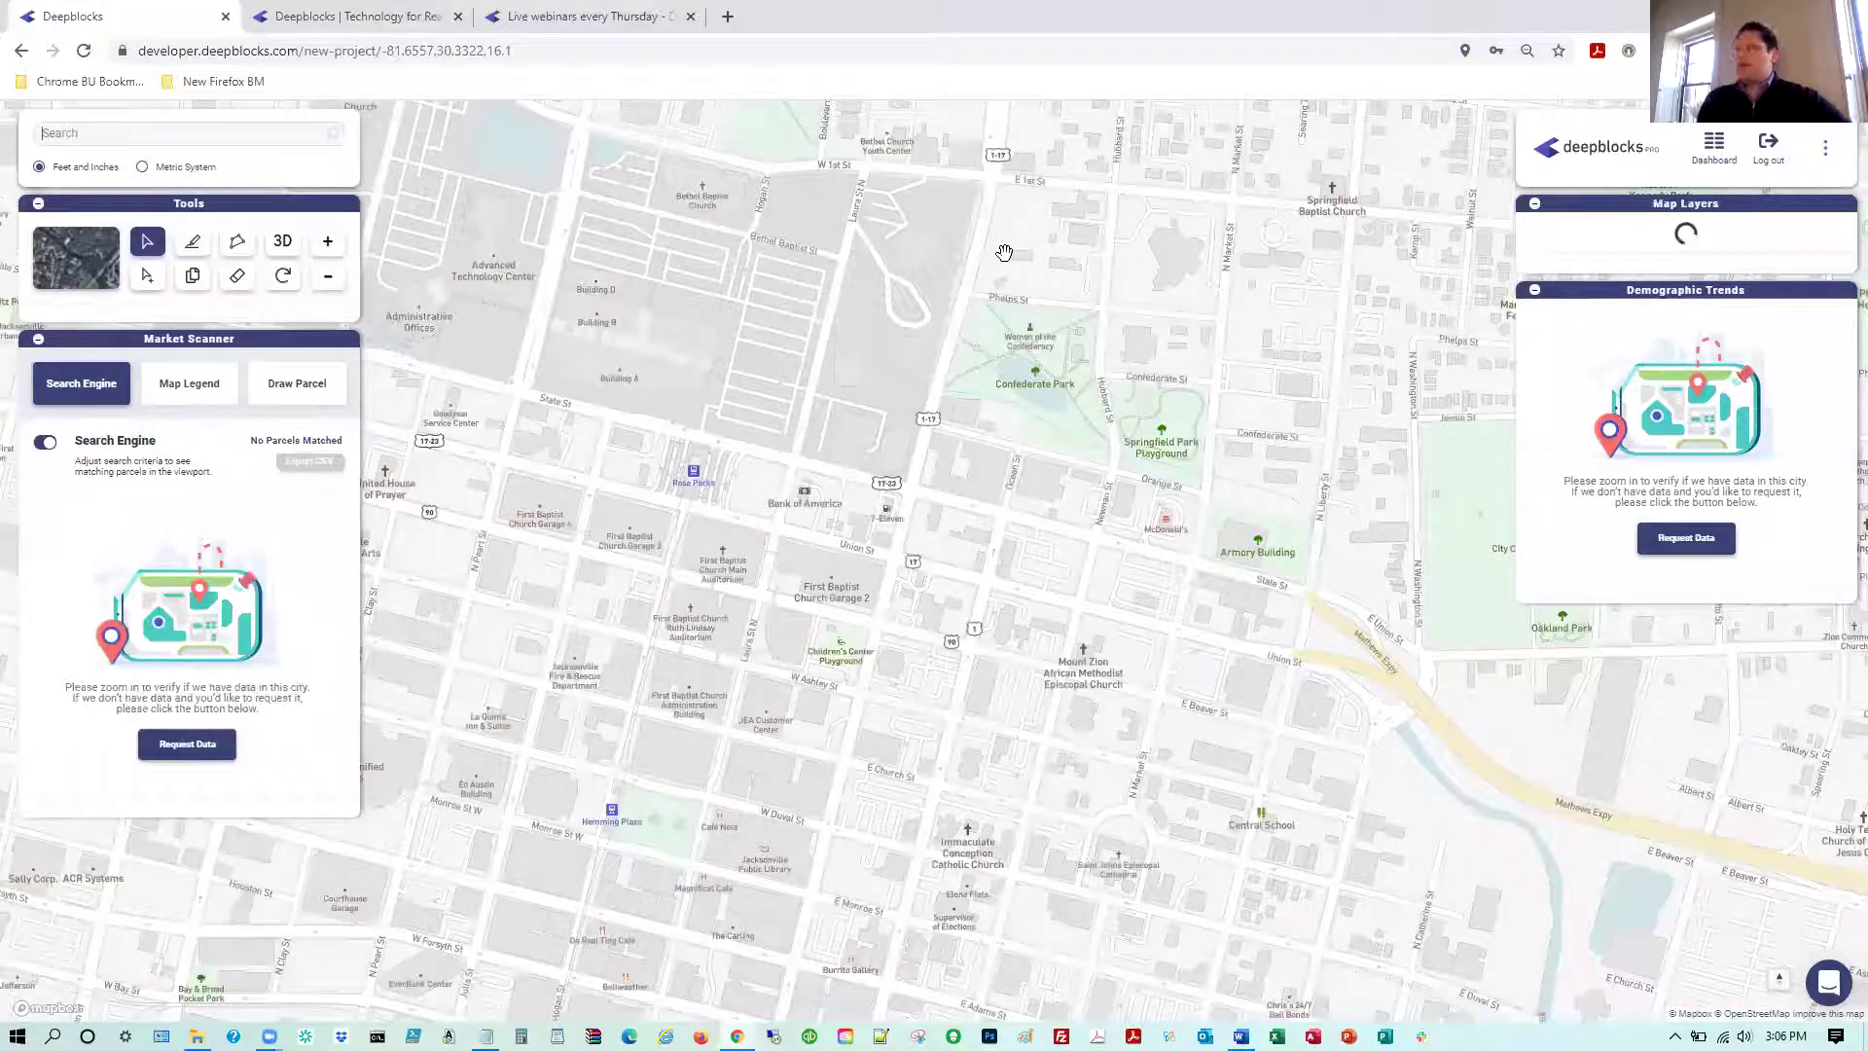
click(1089, 361)
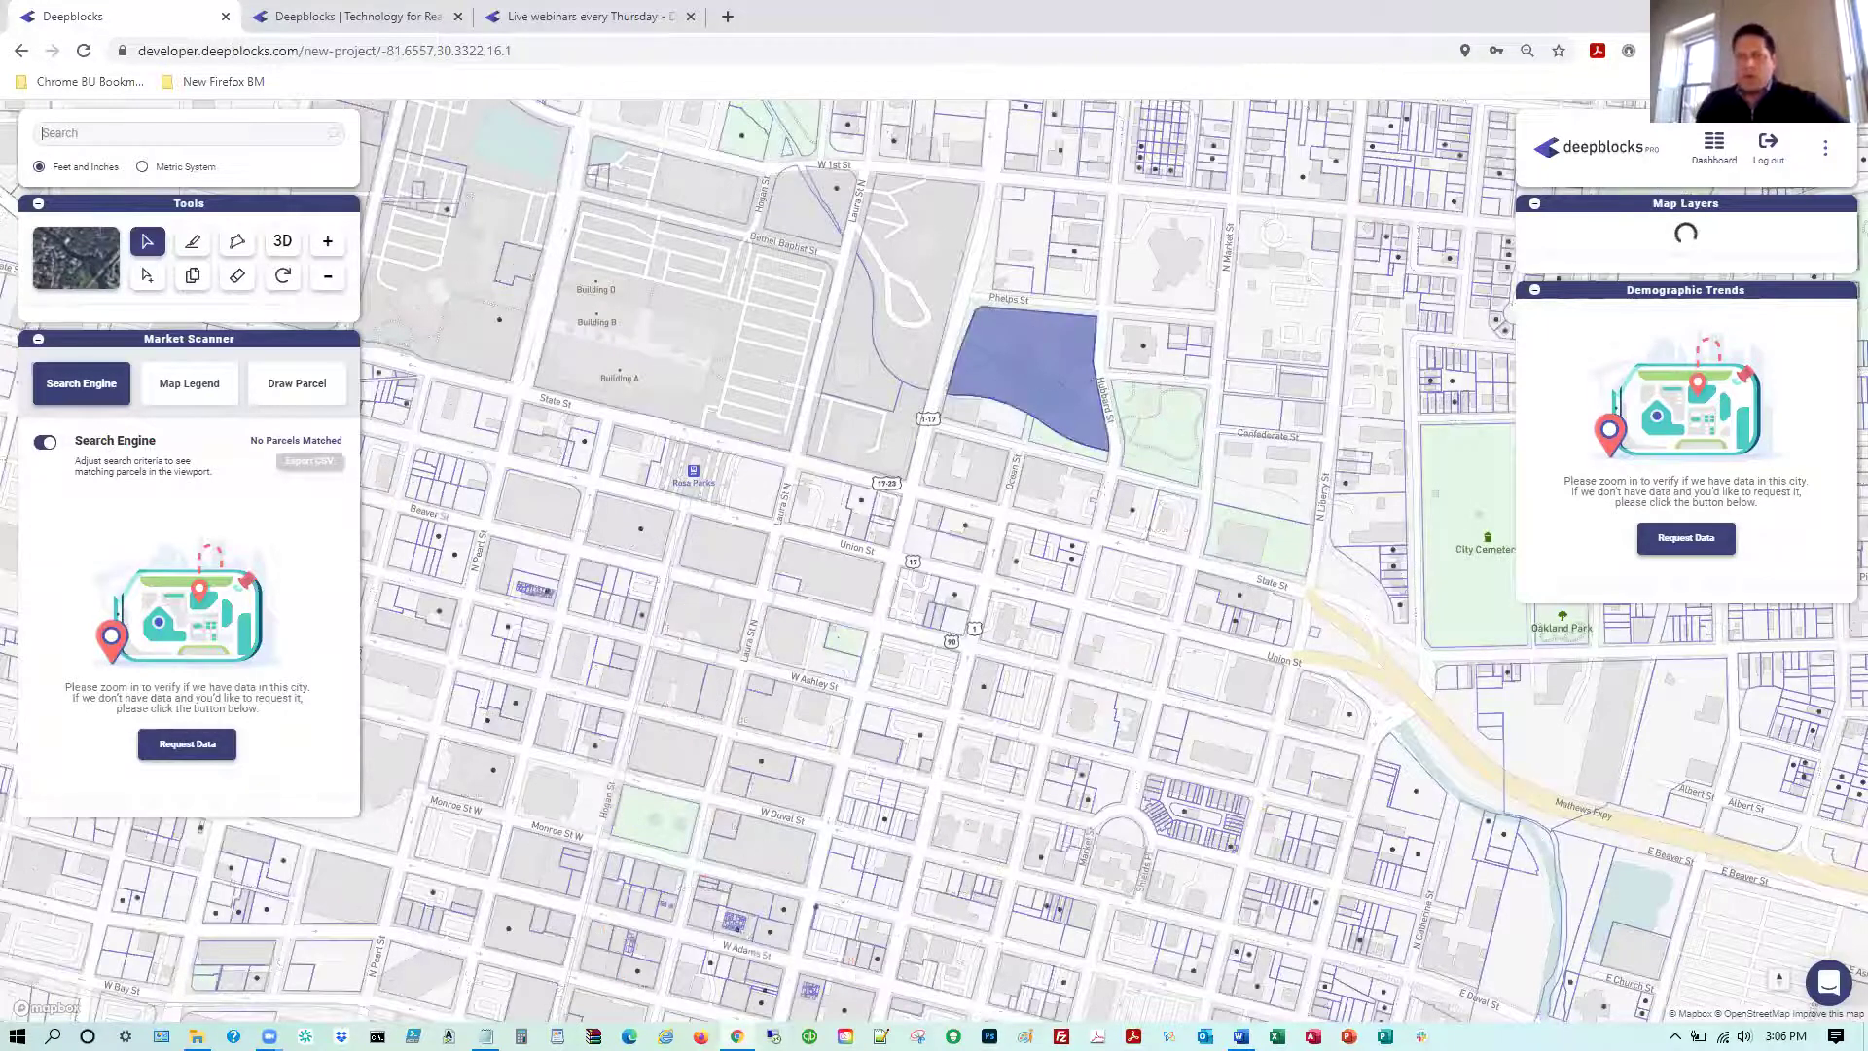
click(1251, 406)
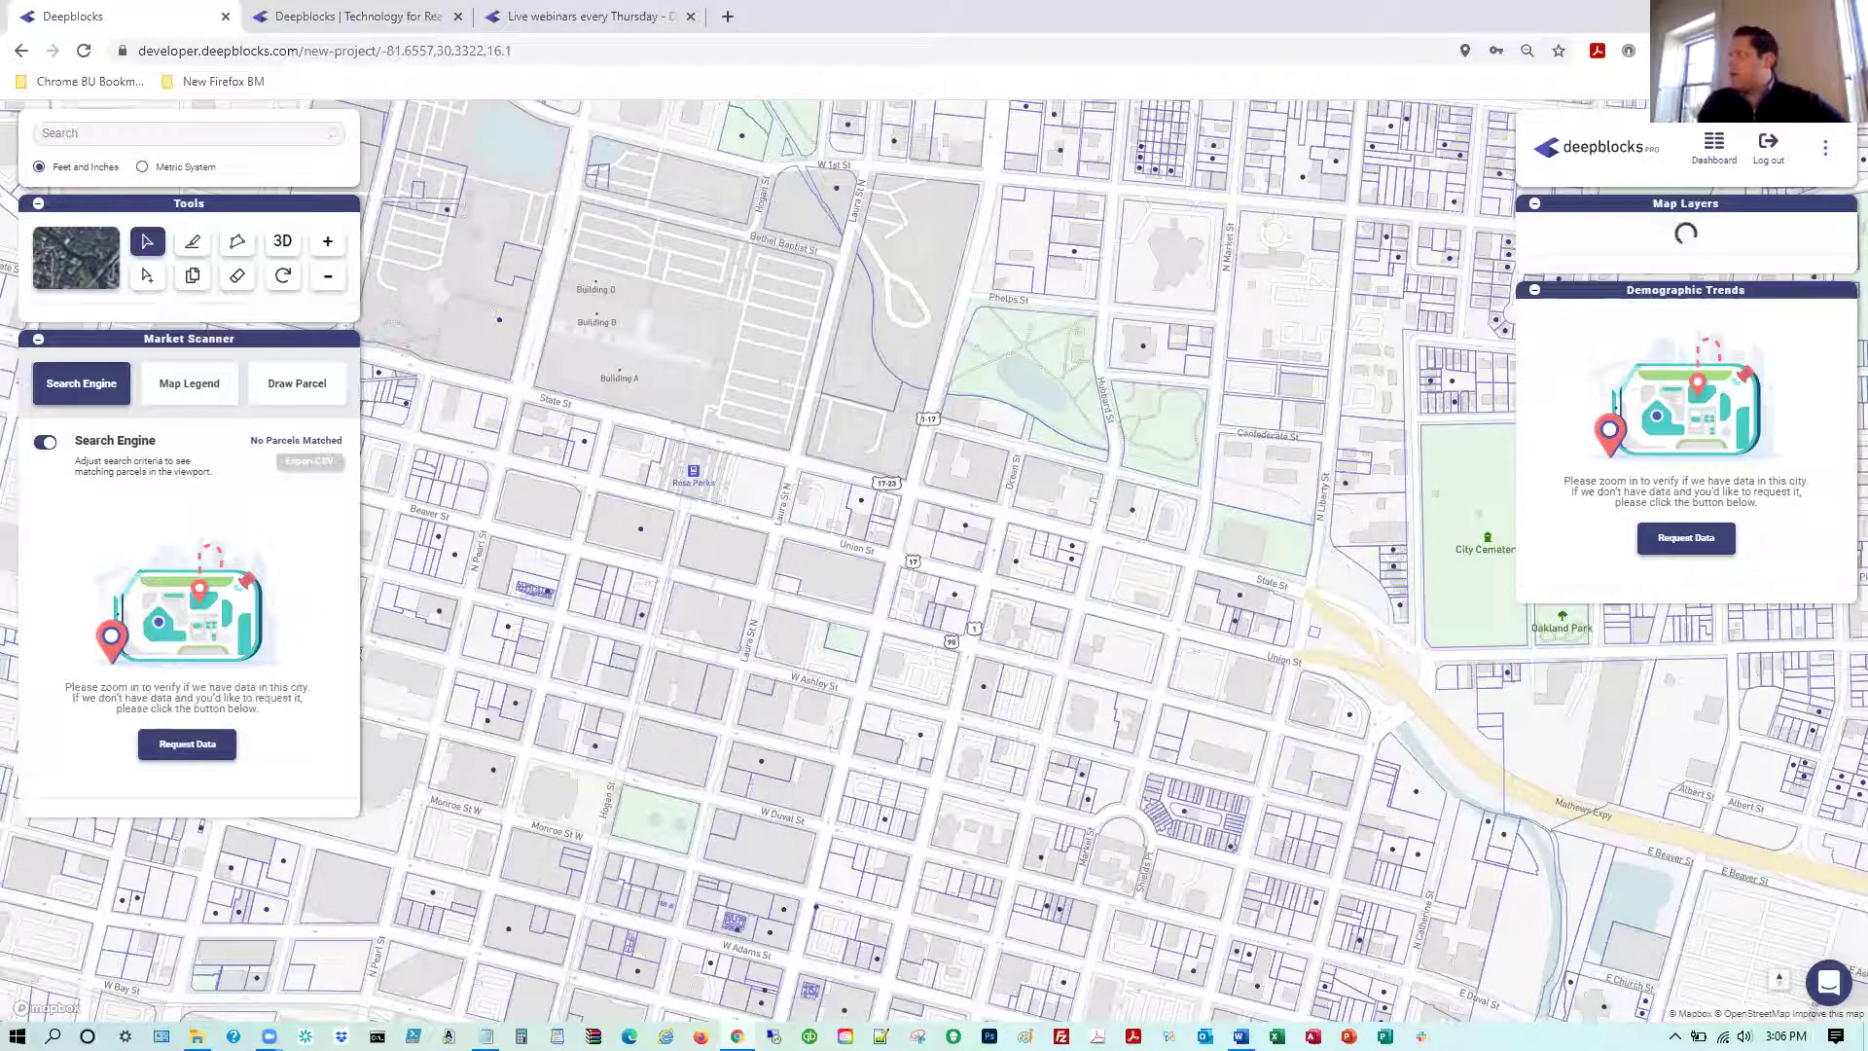
key(alt+f)
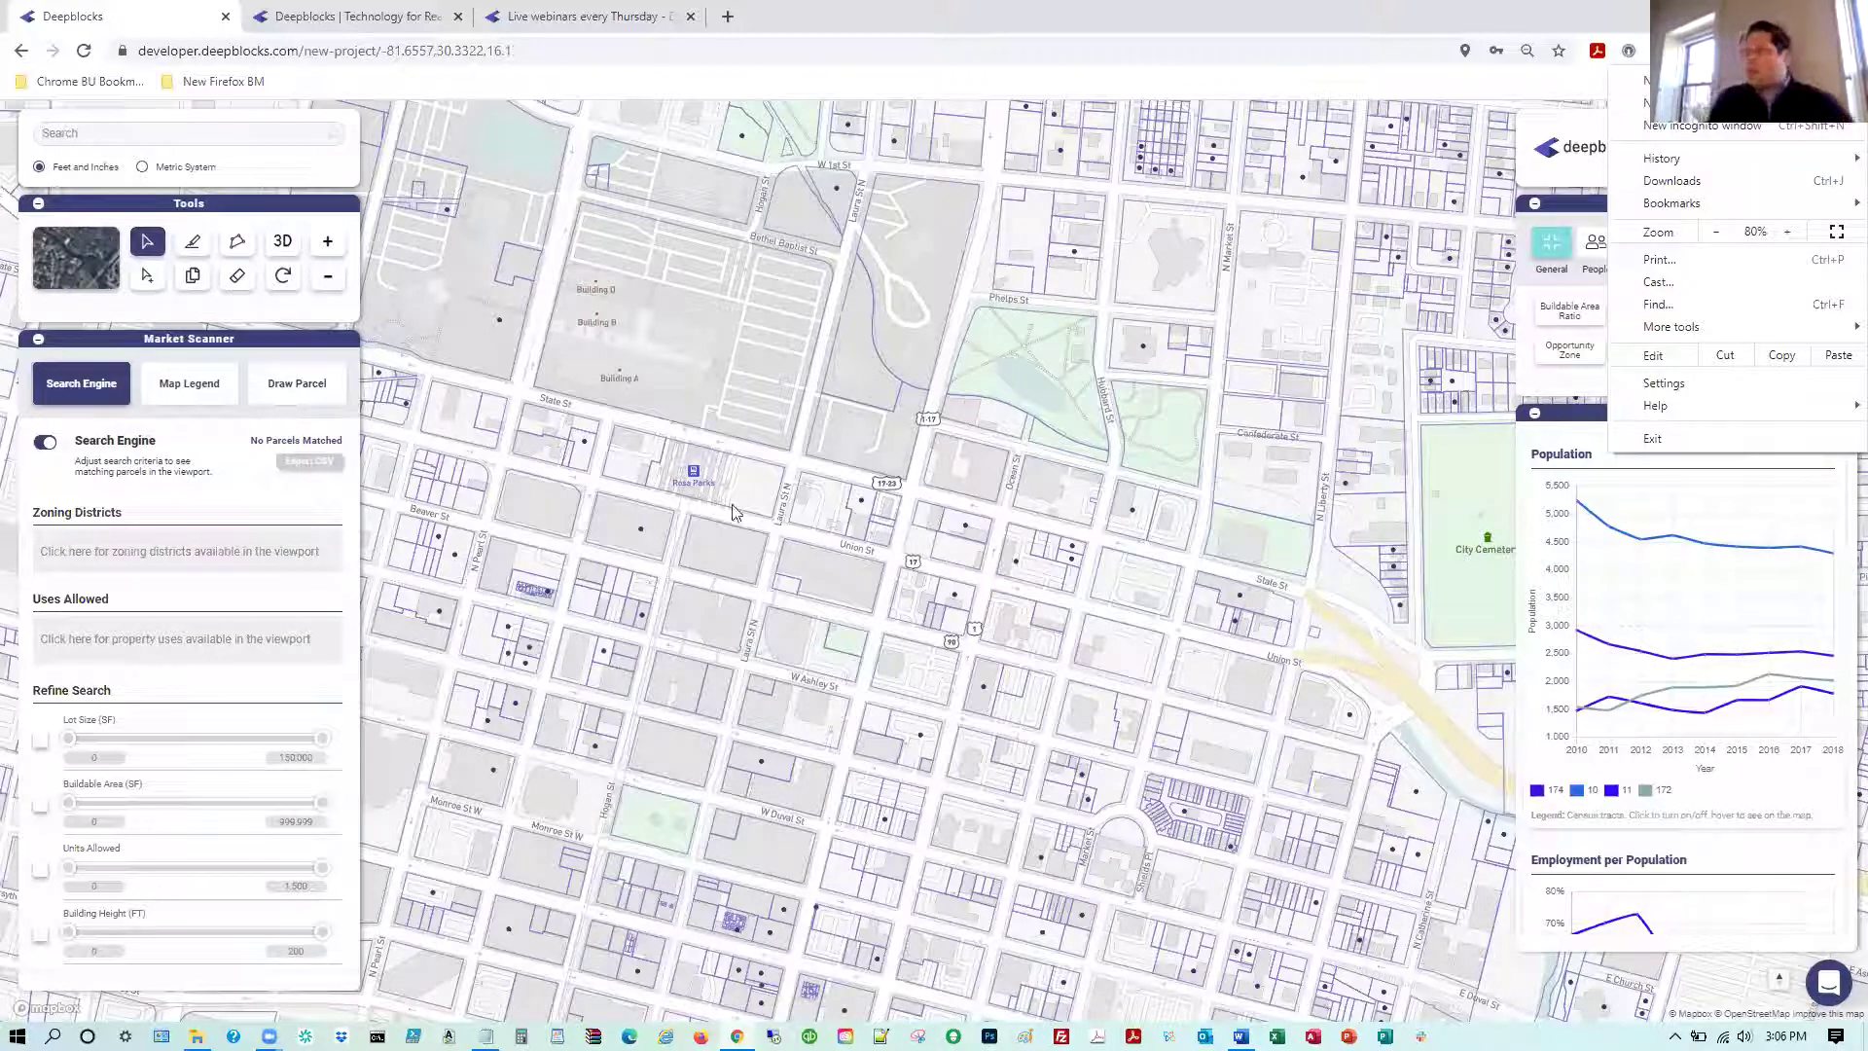
click(1157, 185)
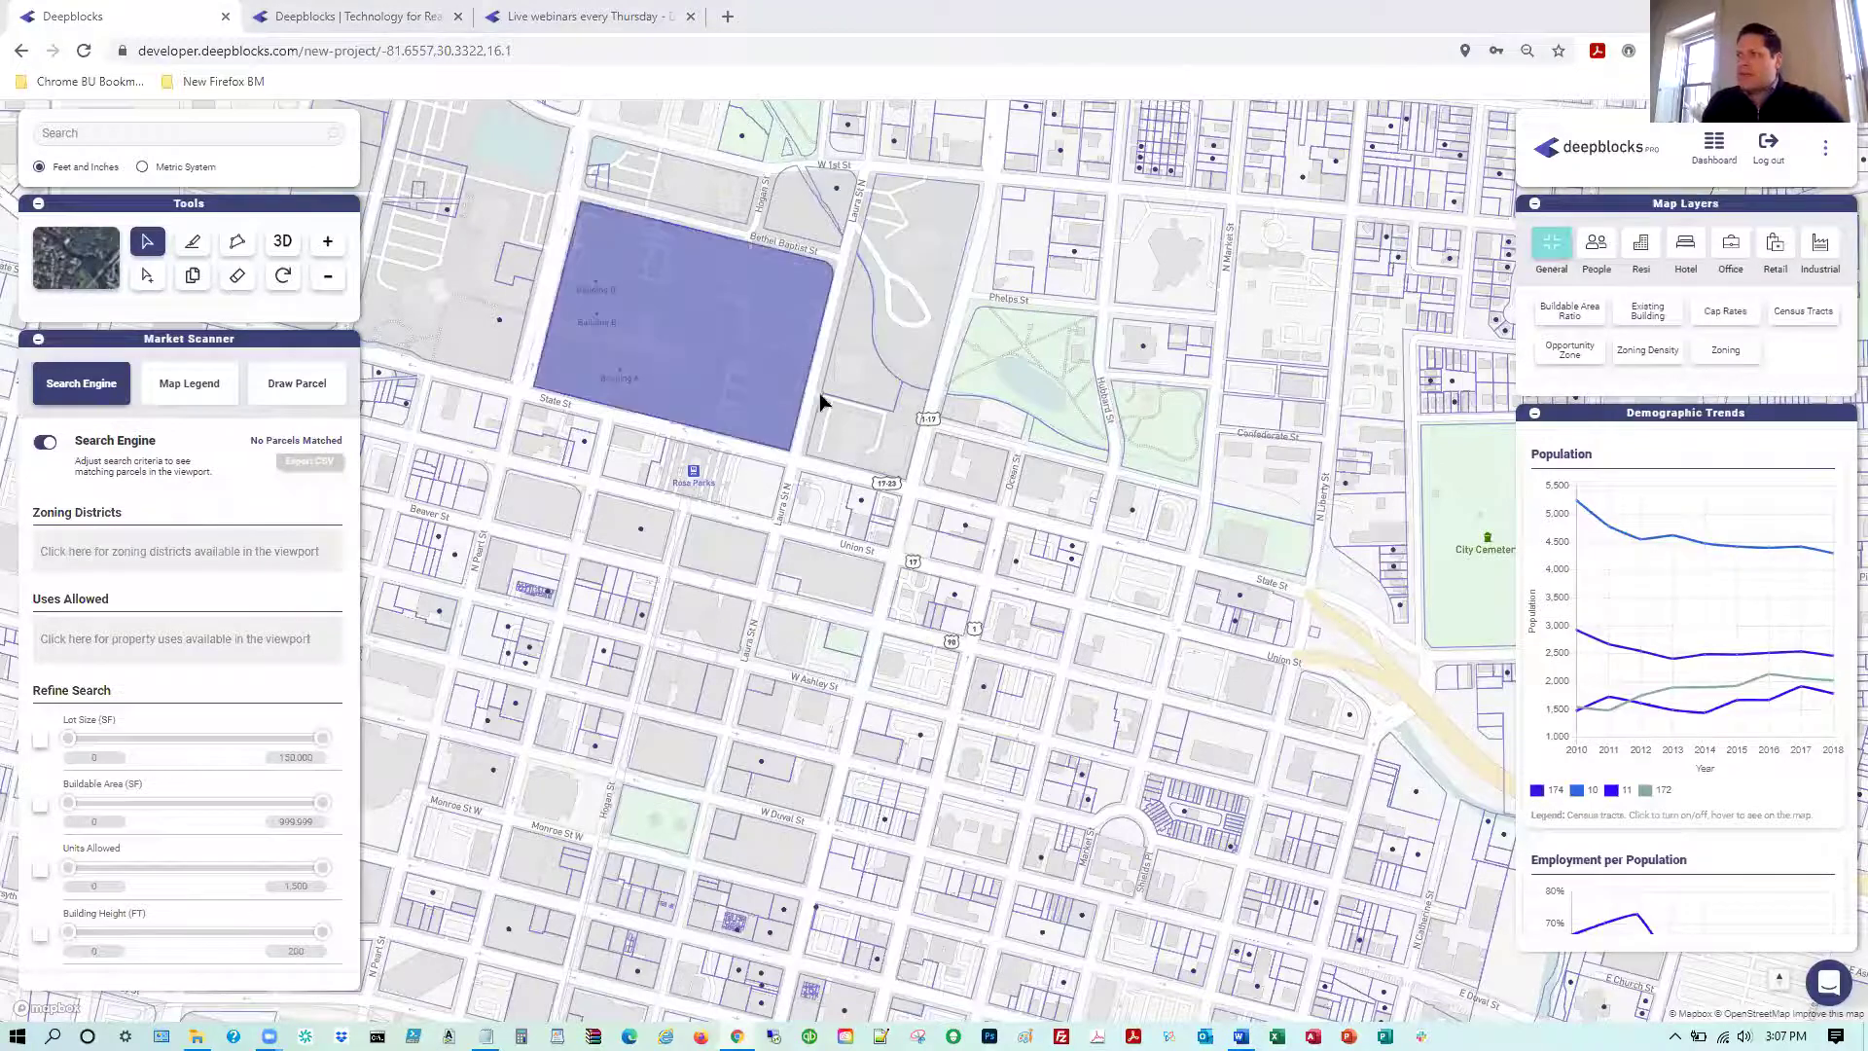
Widen the map view around downtown Jacksonville to gather parcels over a larger area
scroll(821, 390, down, 1)
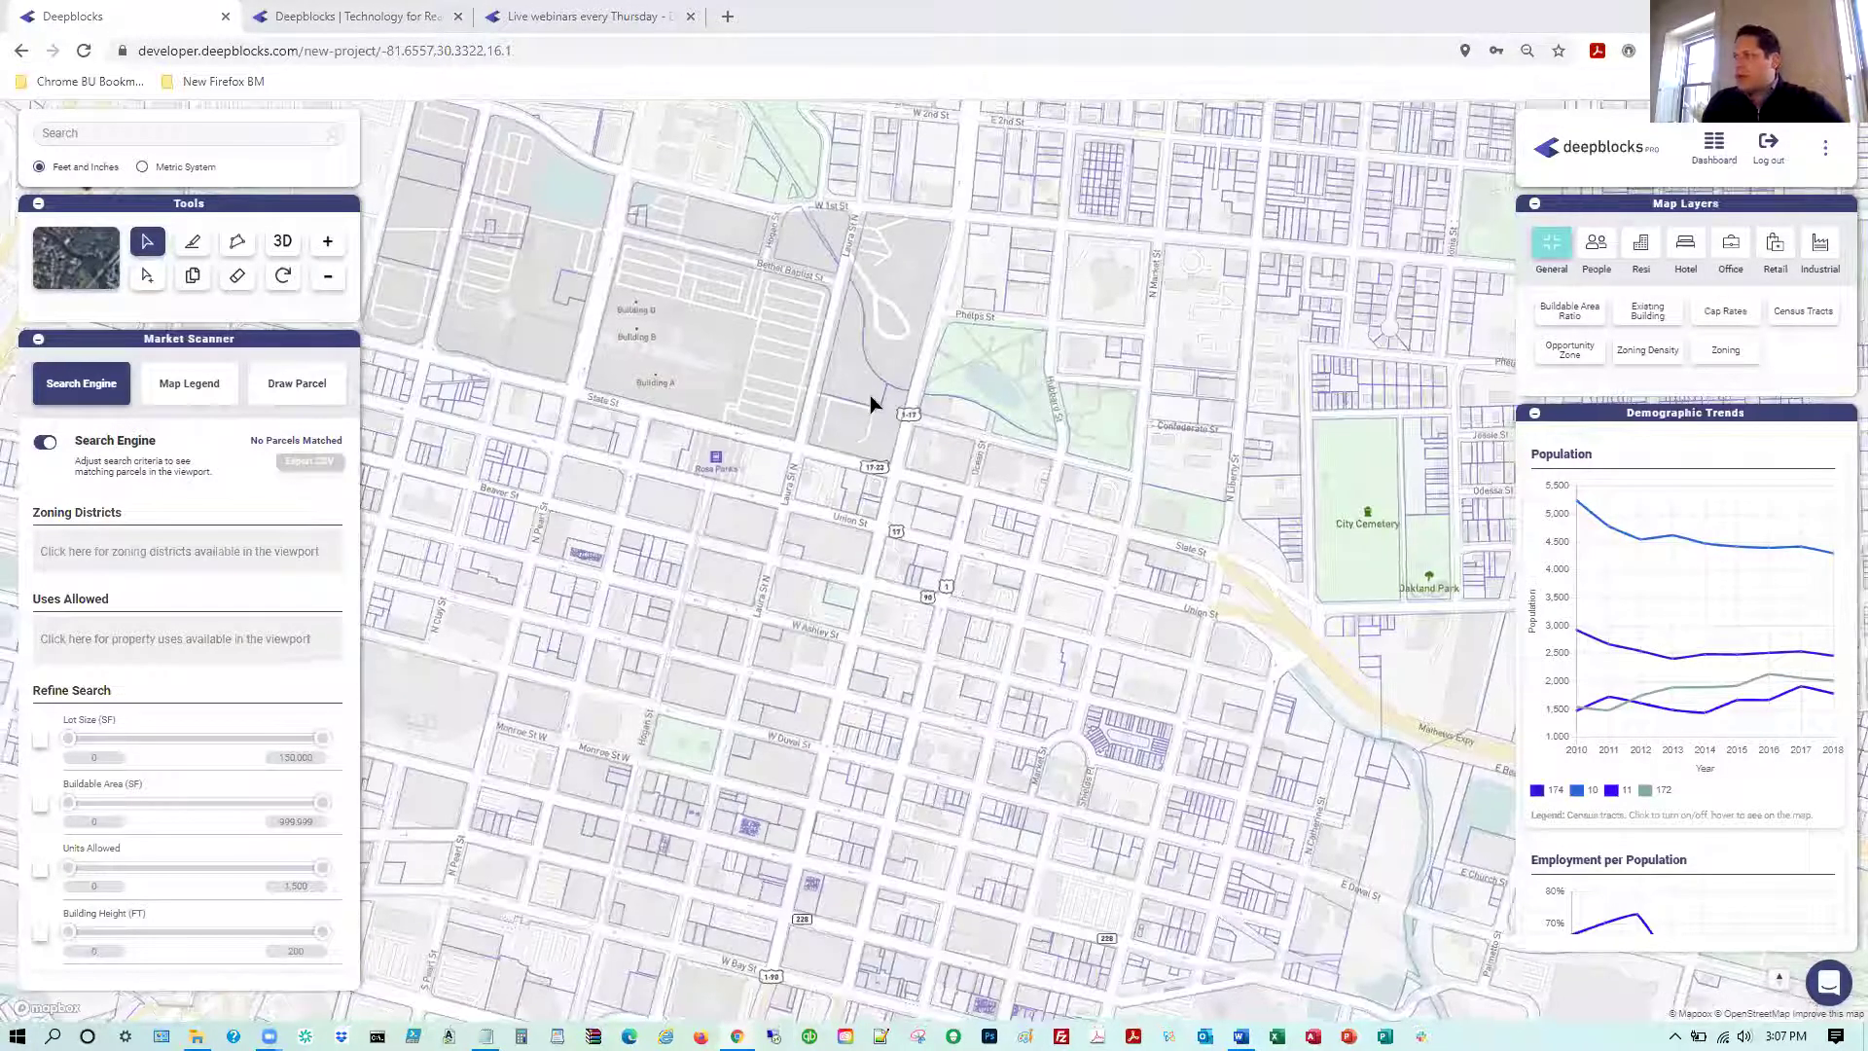
scroll(869, 402, down, 1)
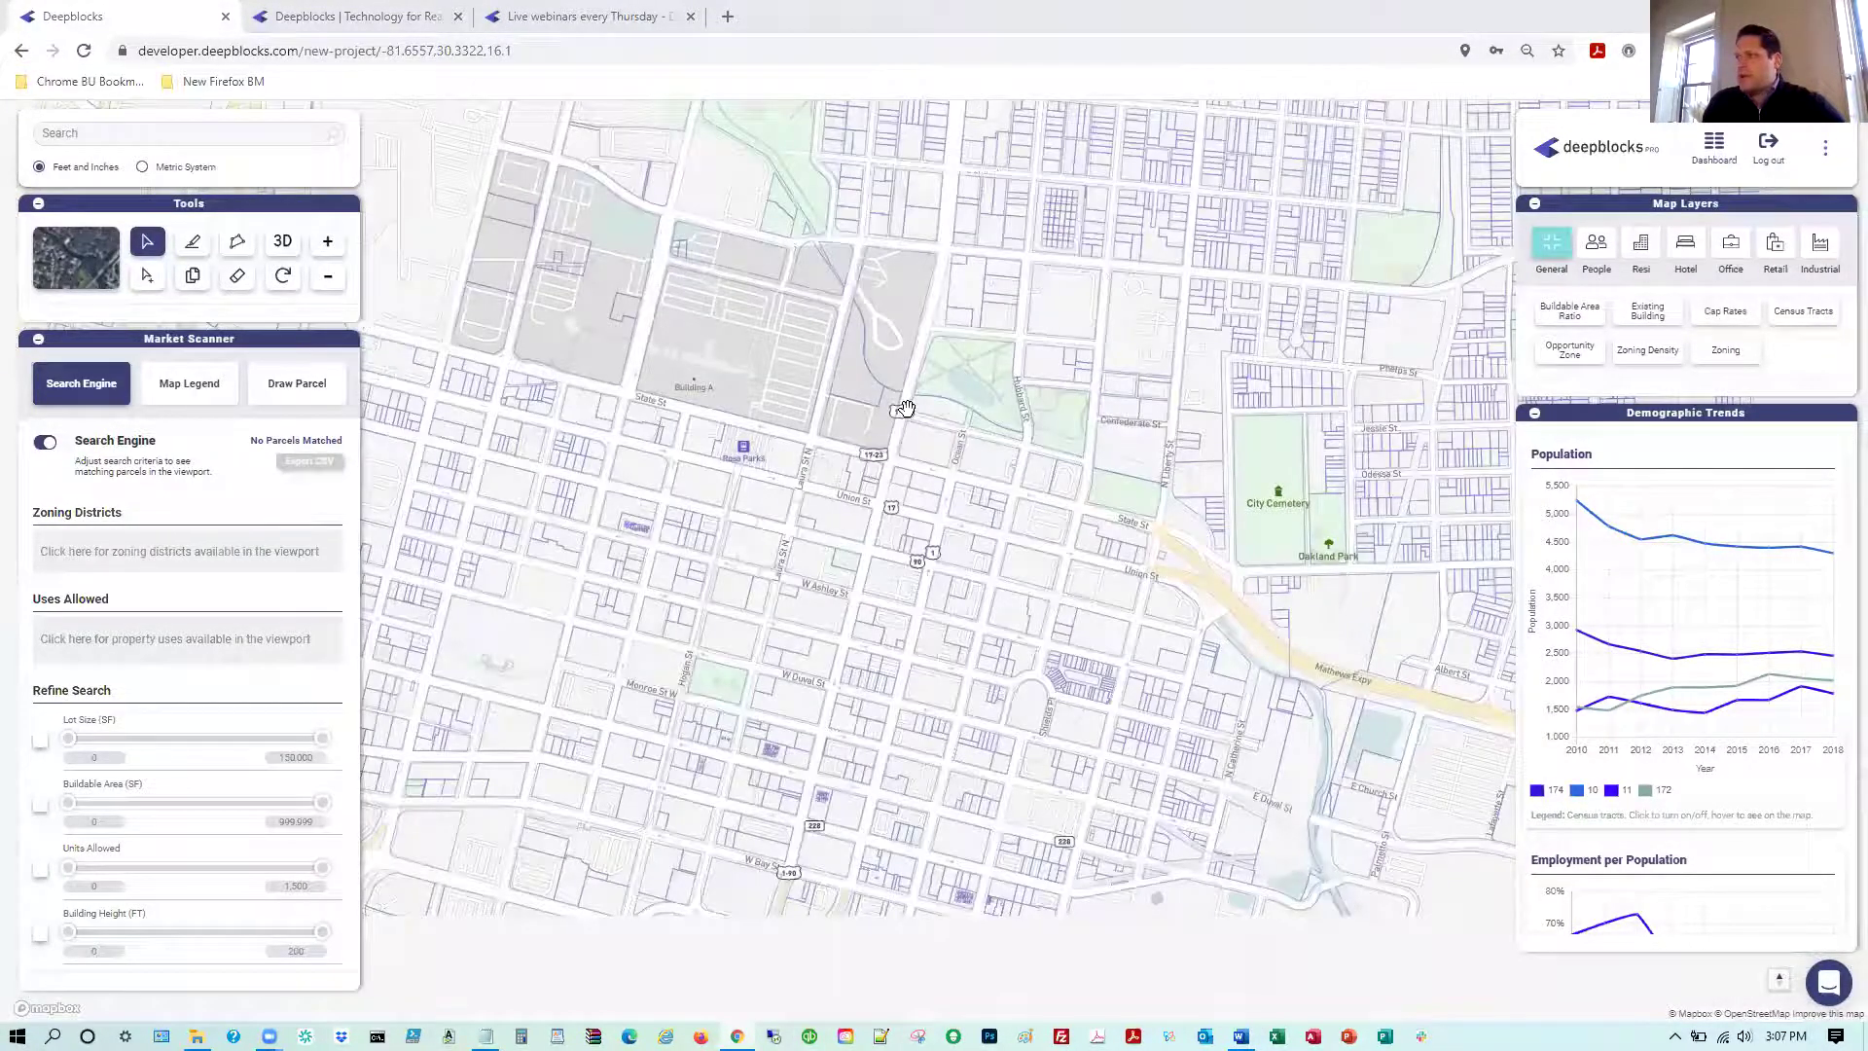
scroll(905, 408, down, 1)
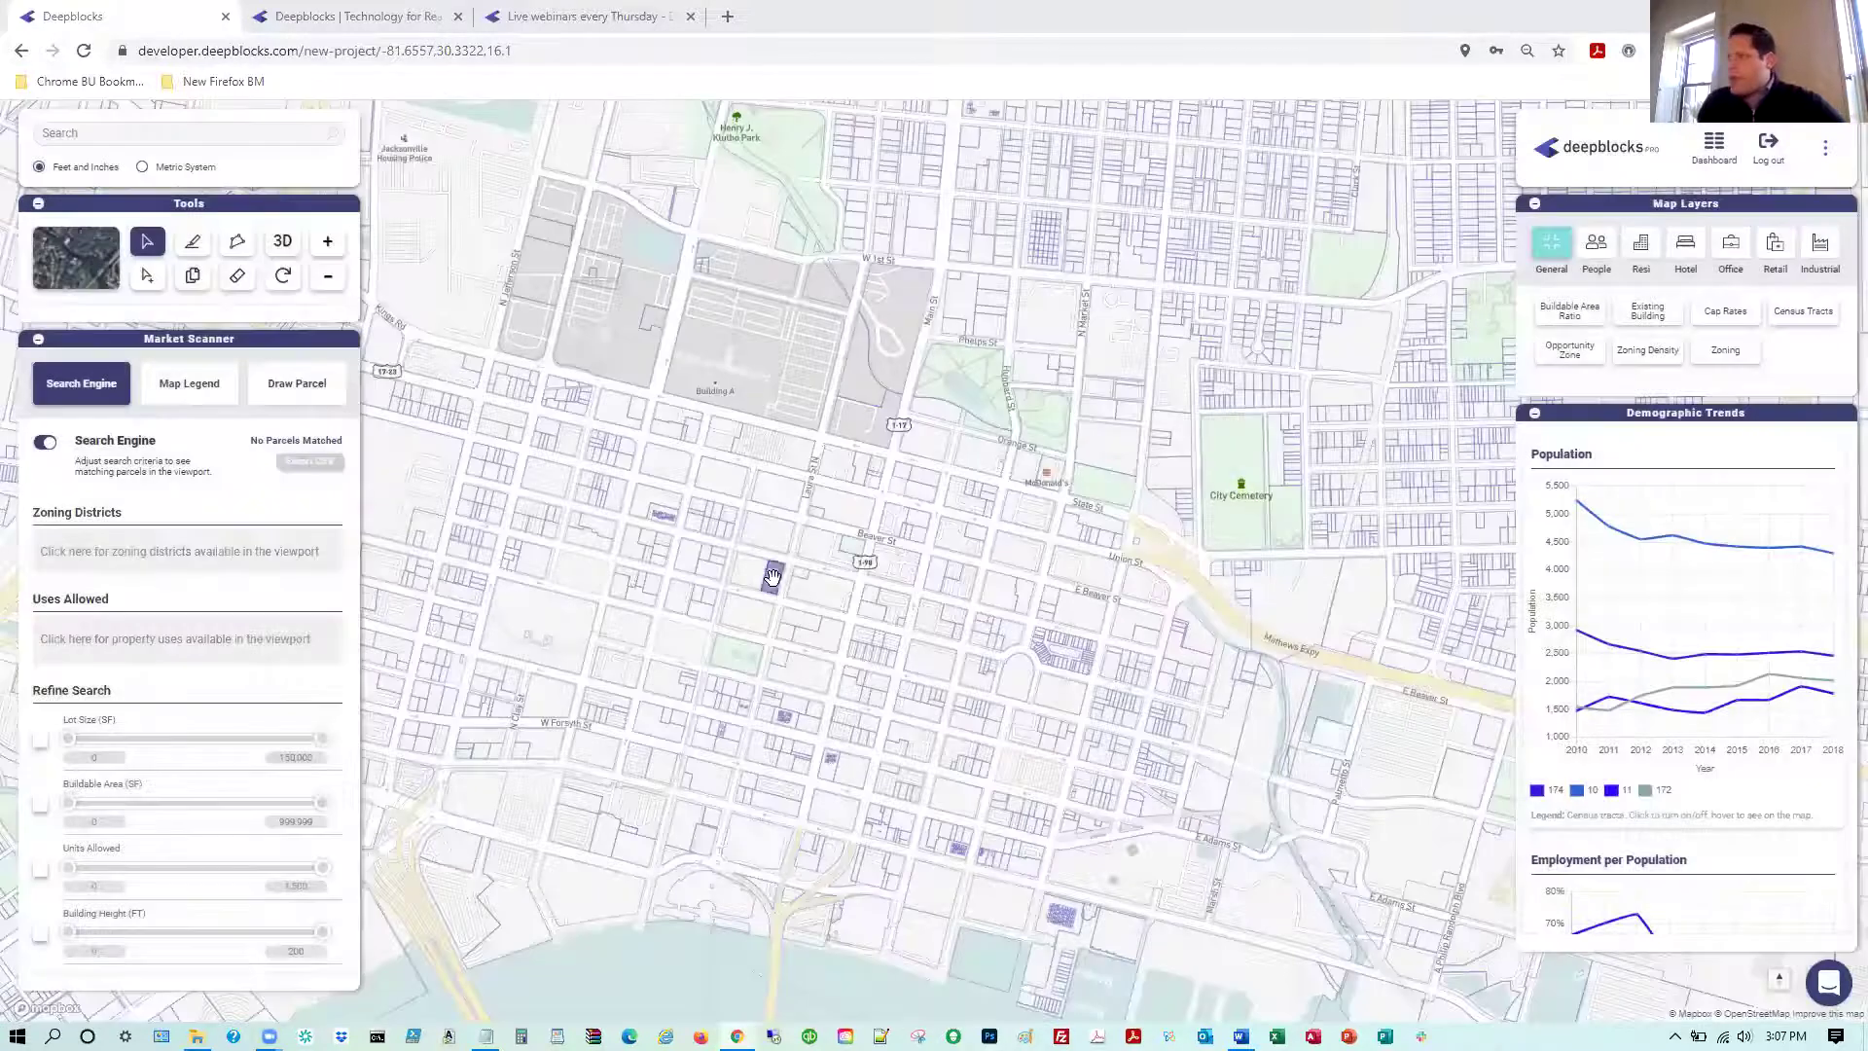
click(793, 404)
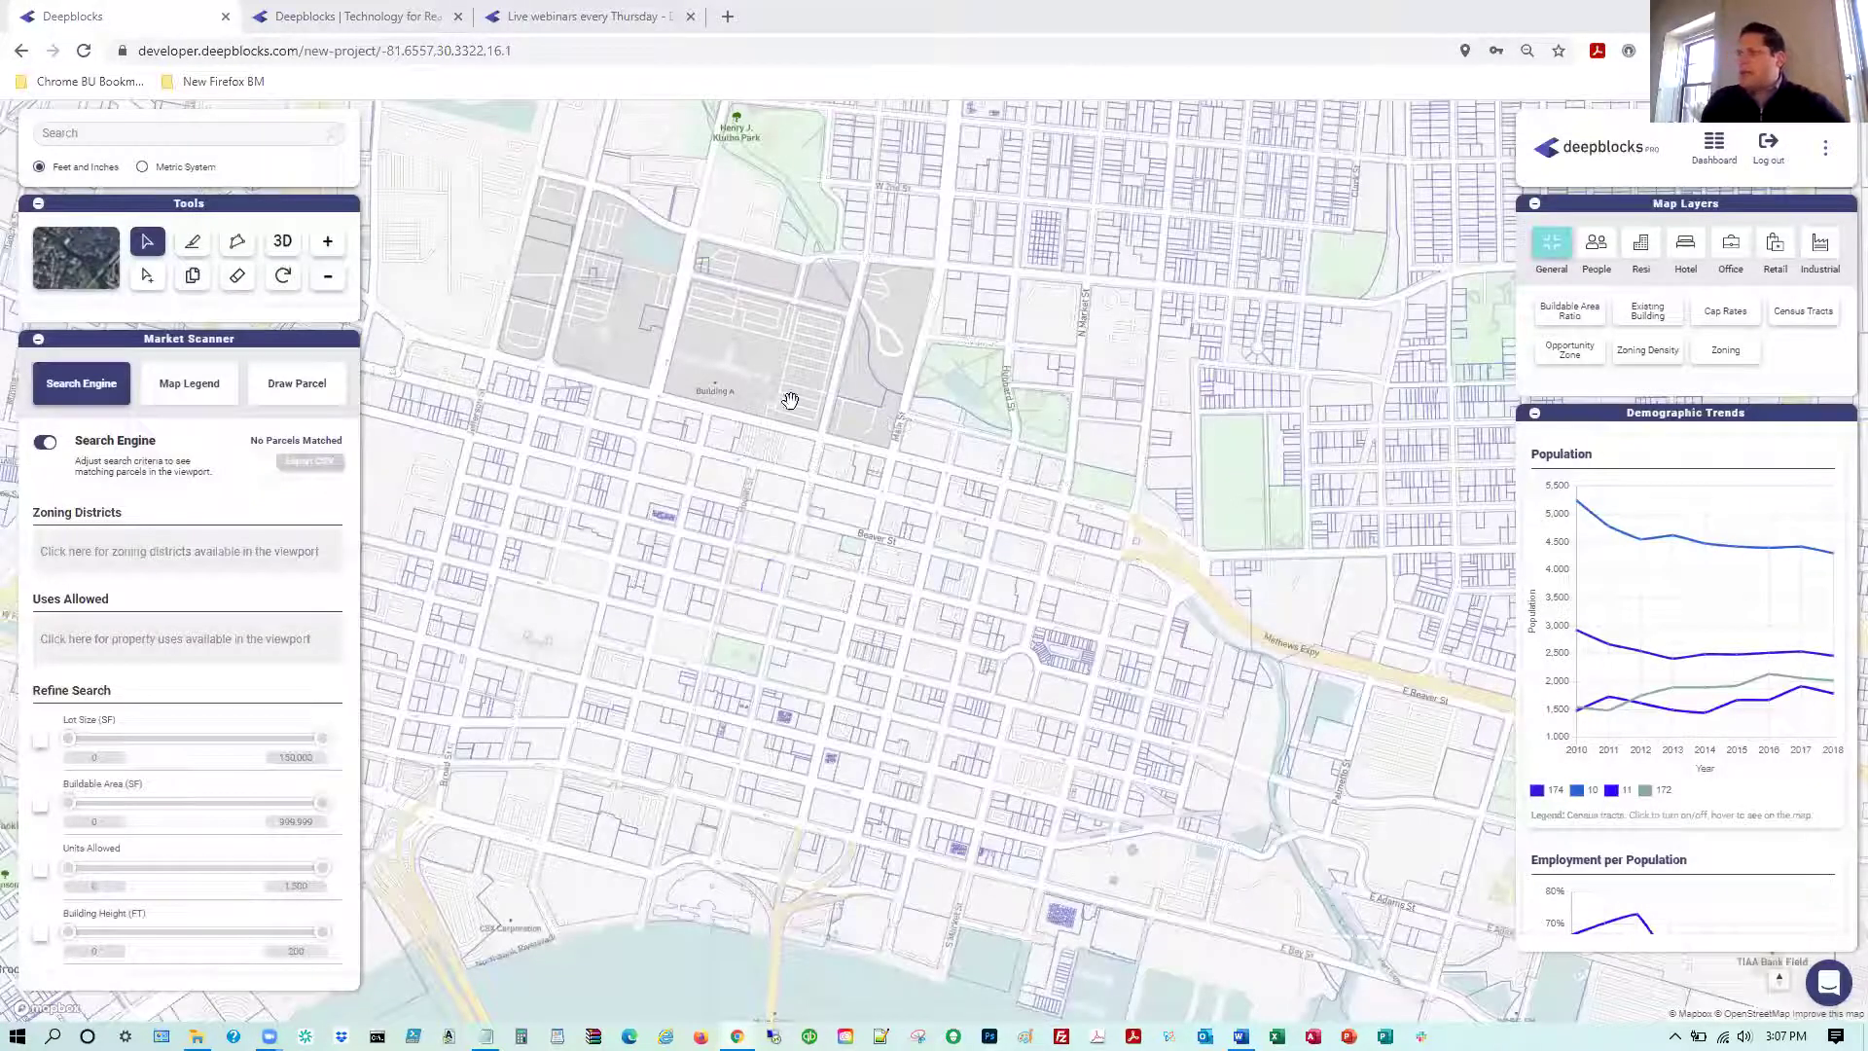
scroll(1060, 404, down, 1)
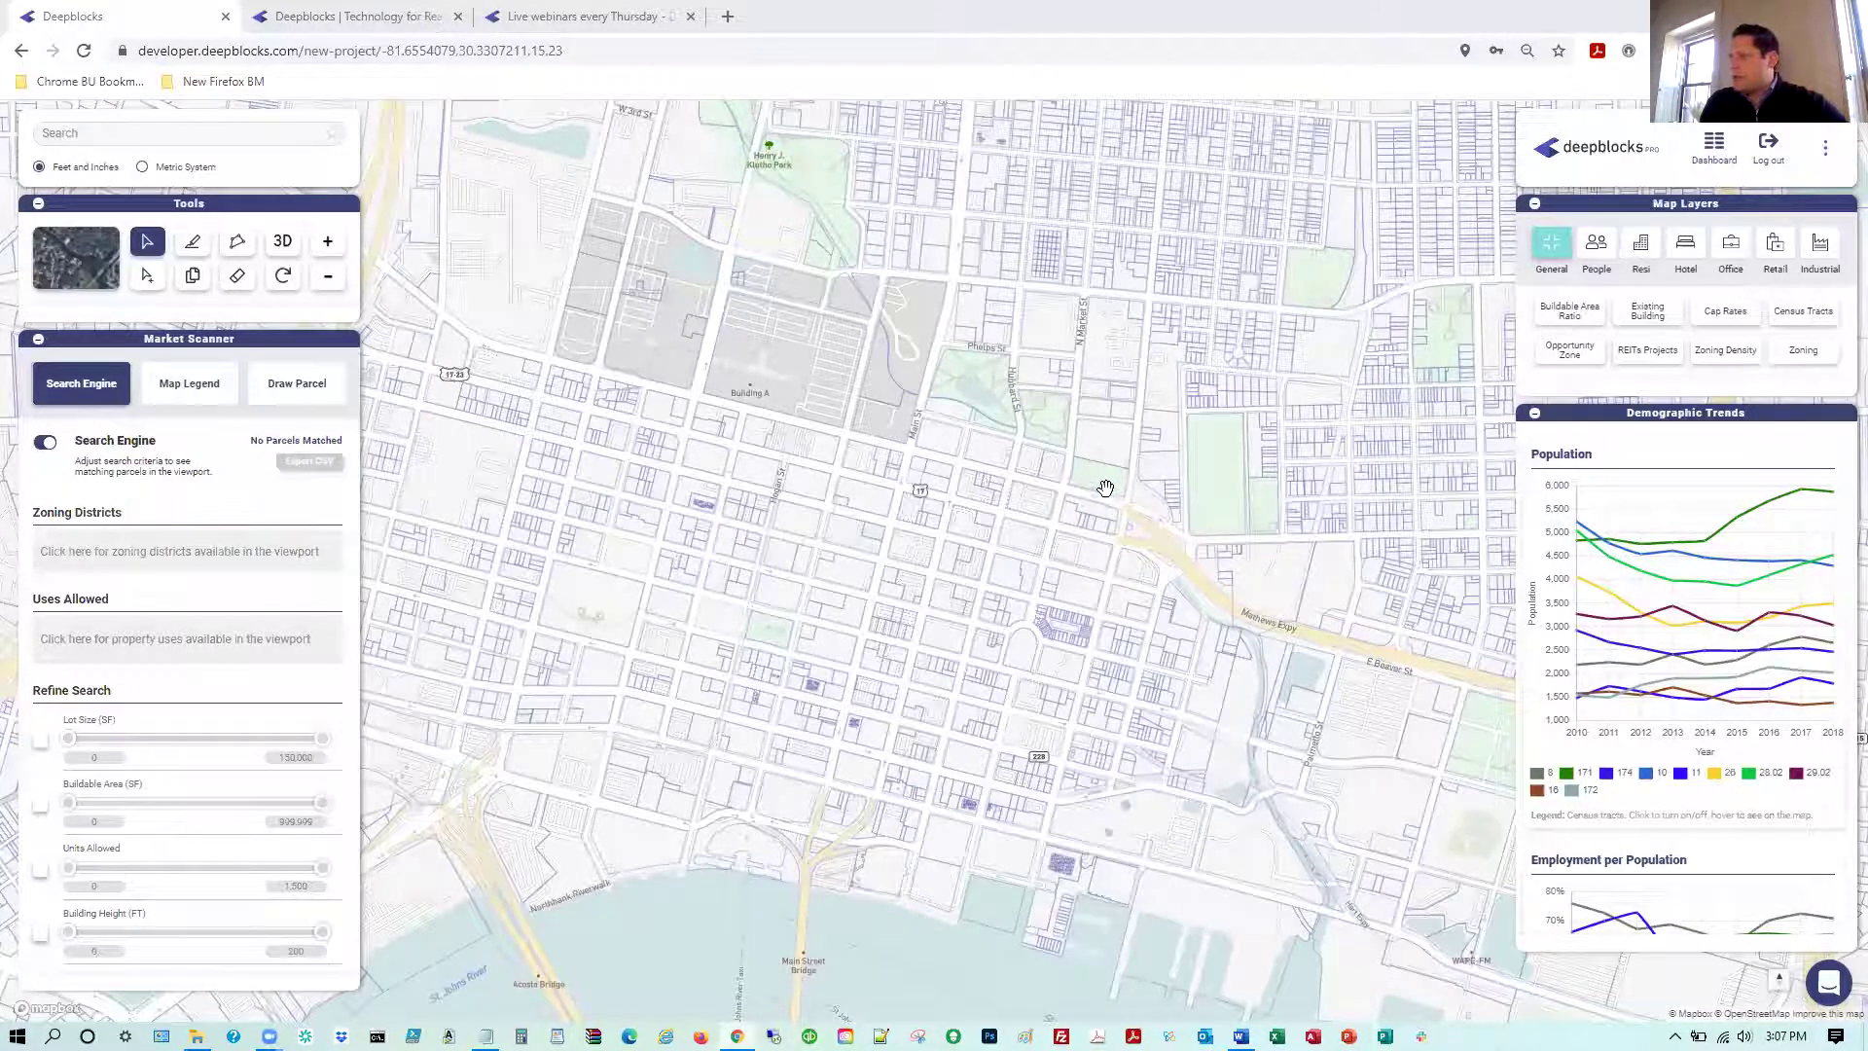
scroll(1105, 488, down, 2)
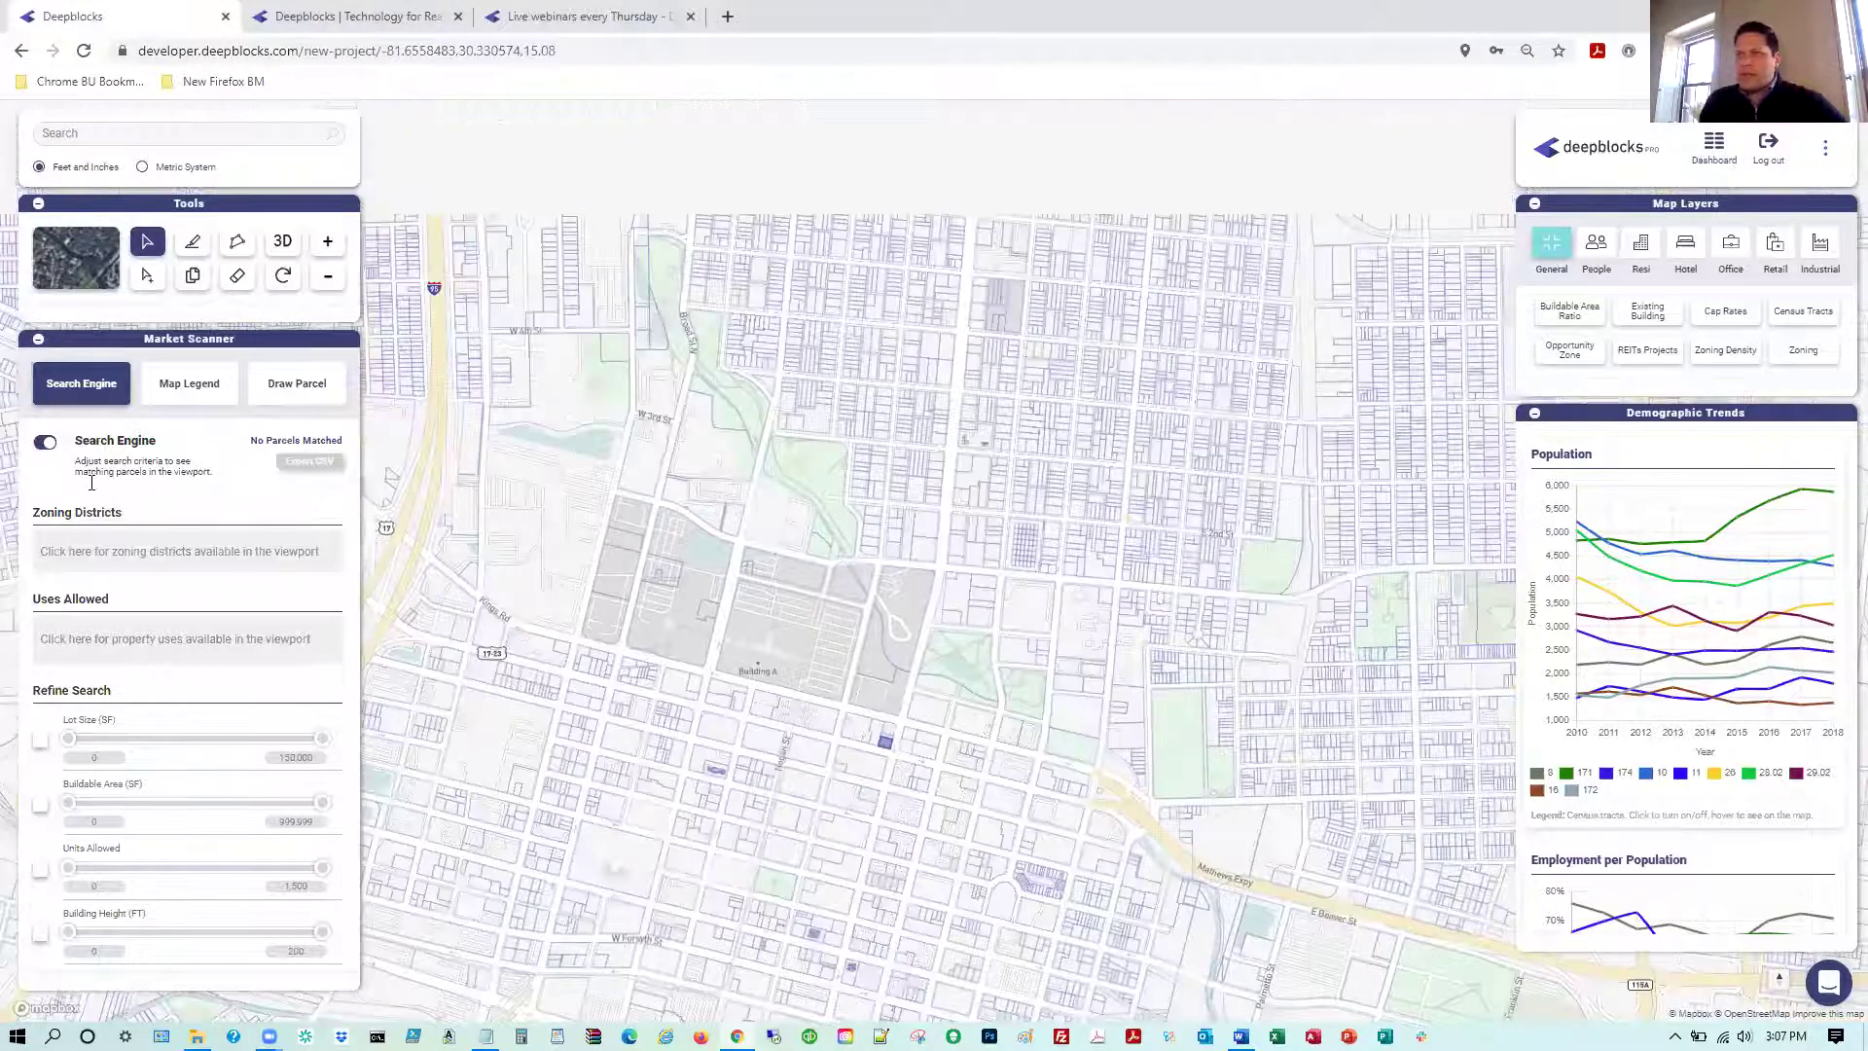
click(98, 272)
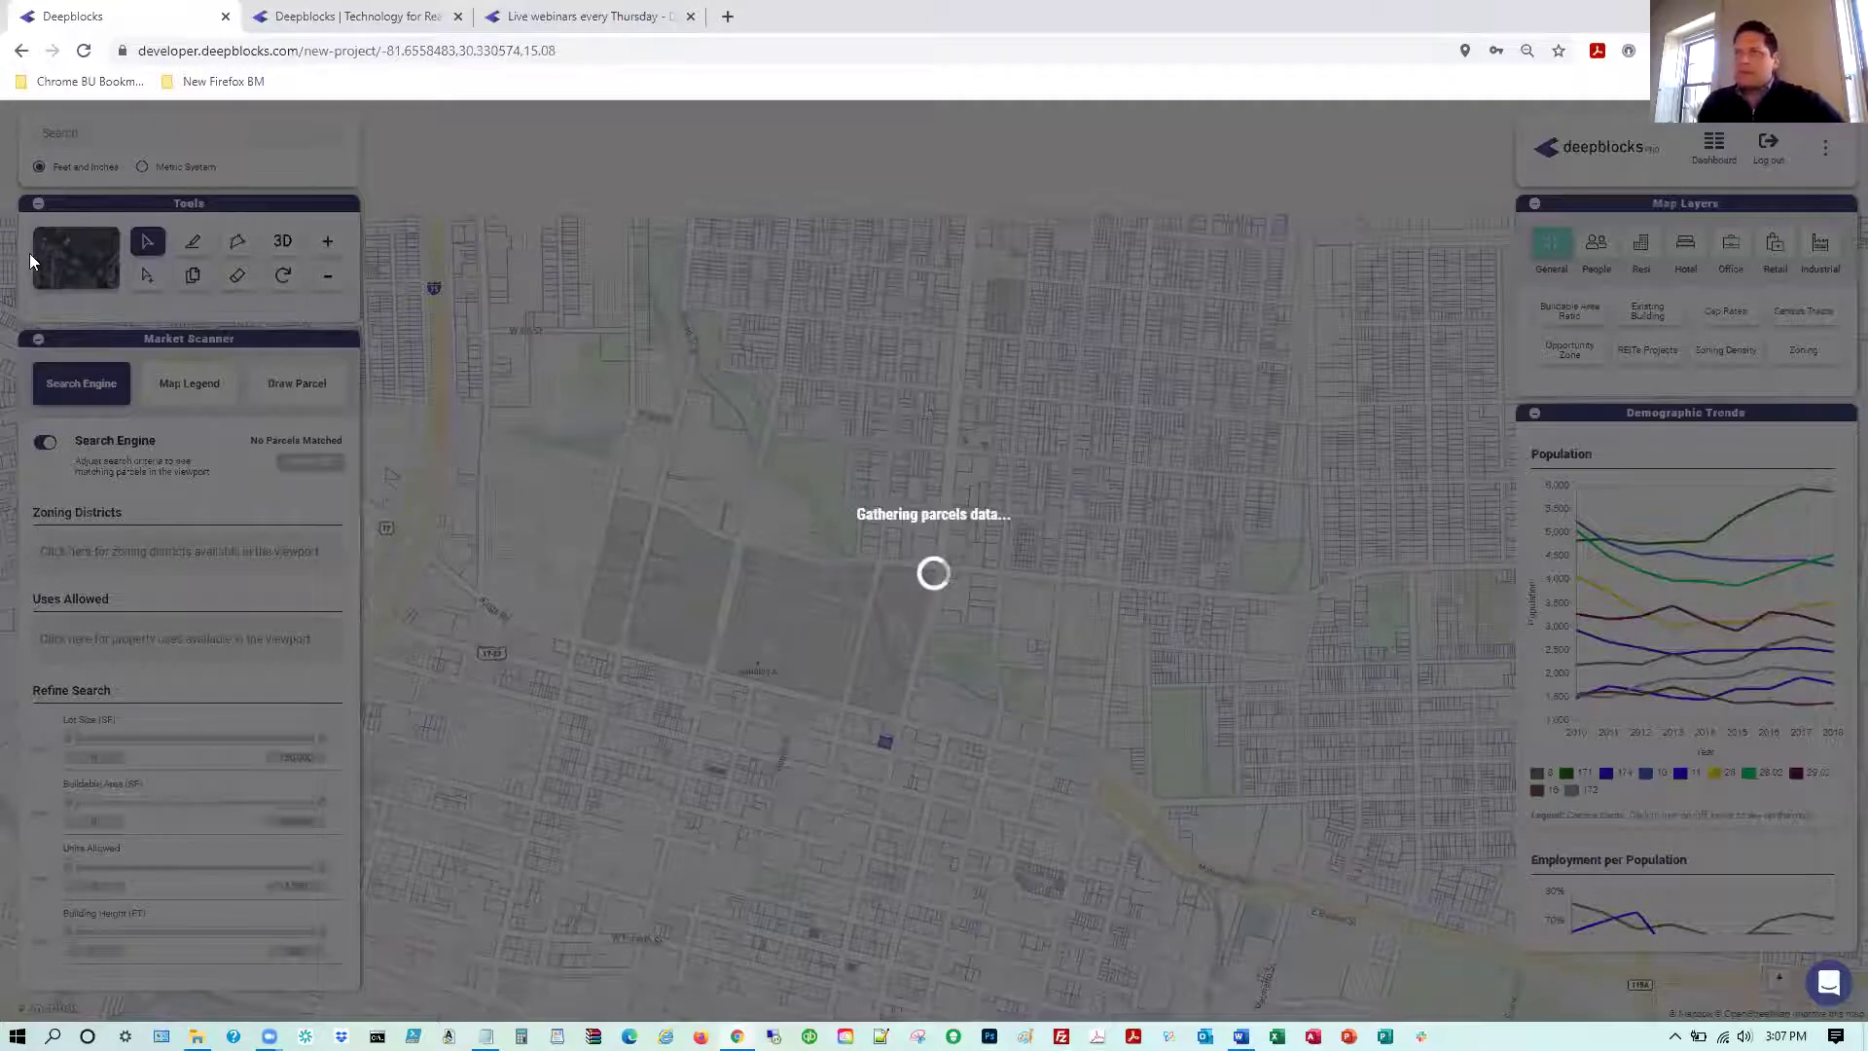
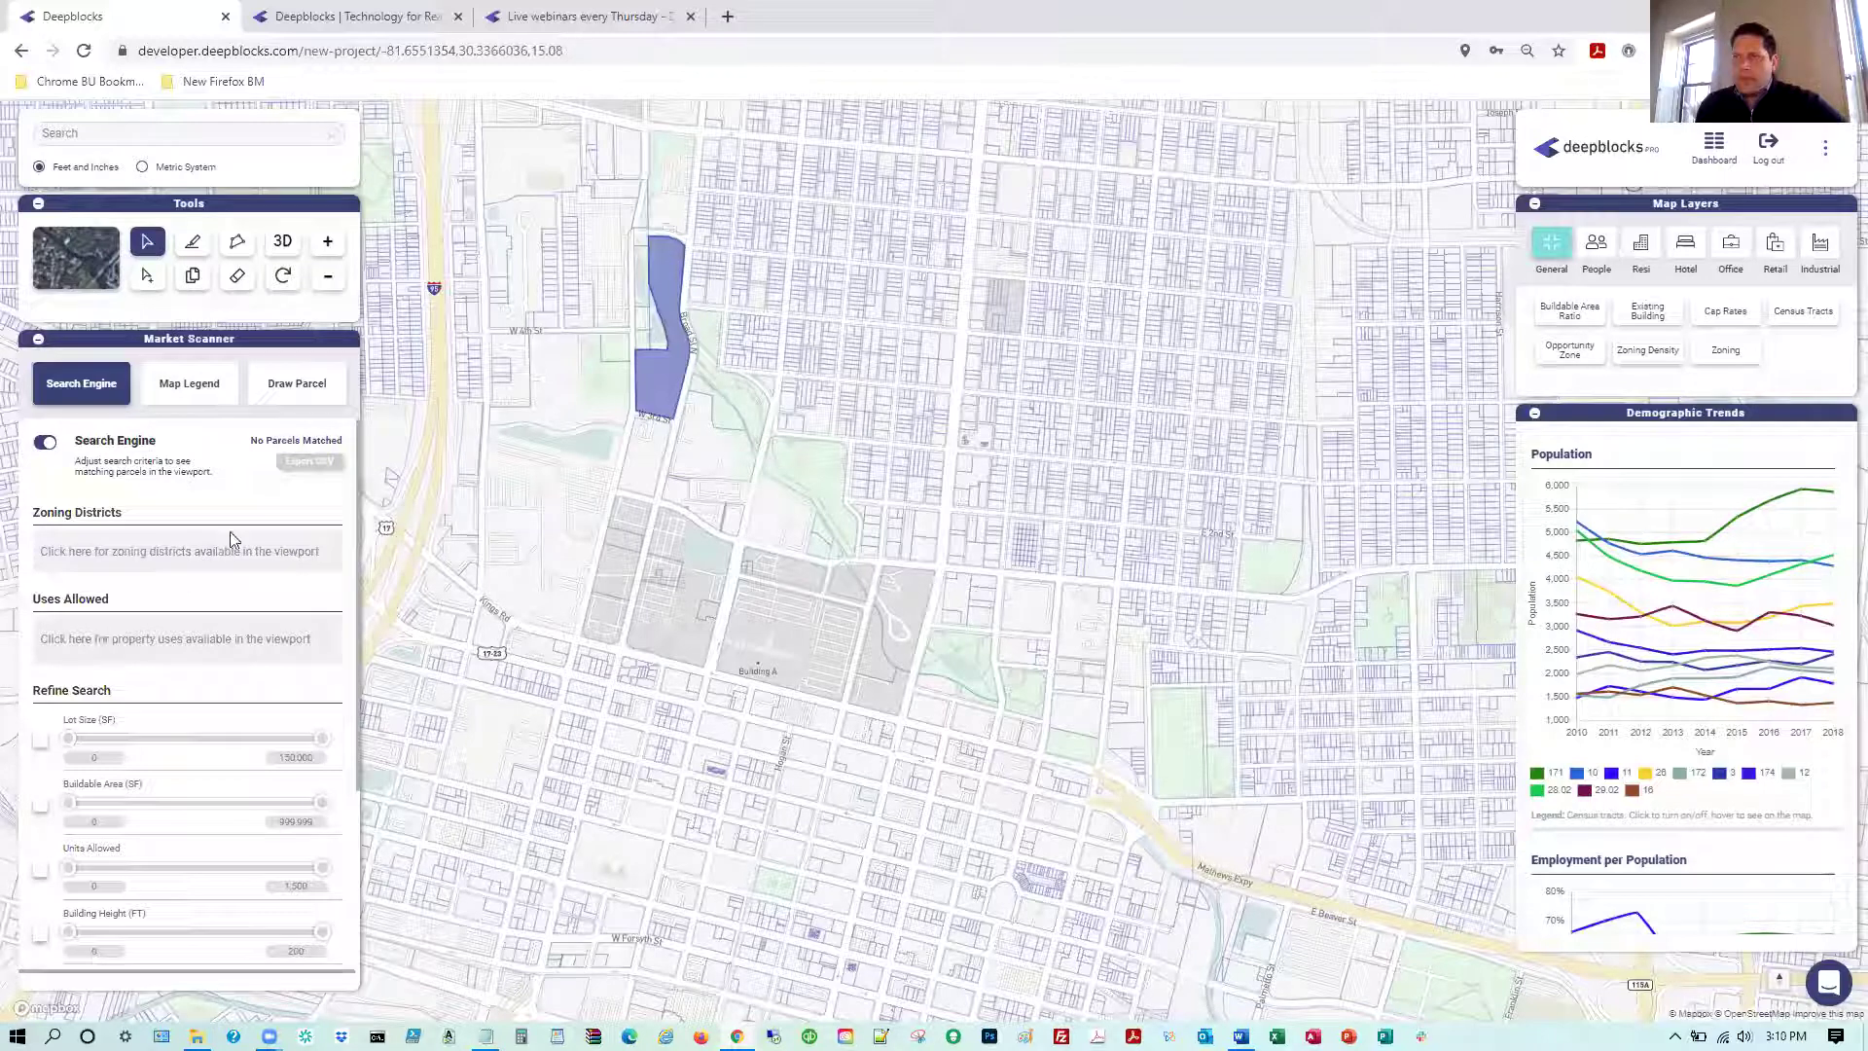
Filter the parcels by lot size with the maximum set to 10,000,000 SF
click(40, 739)
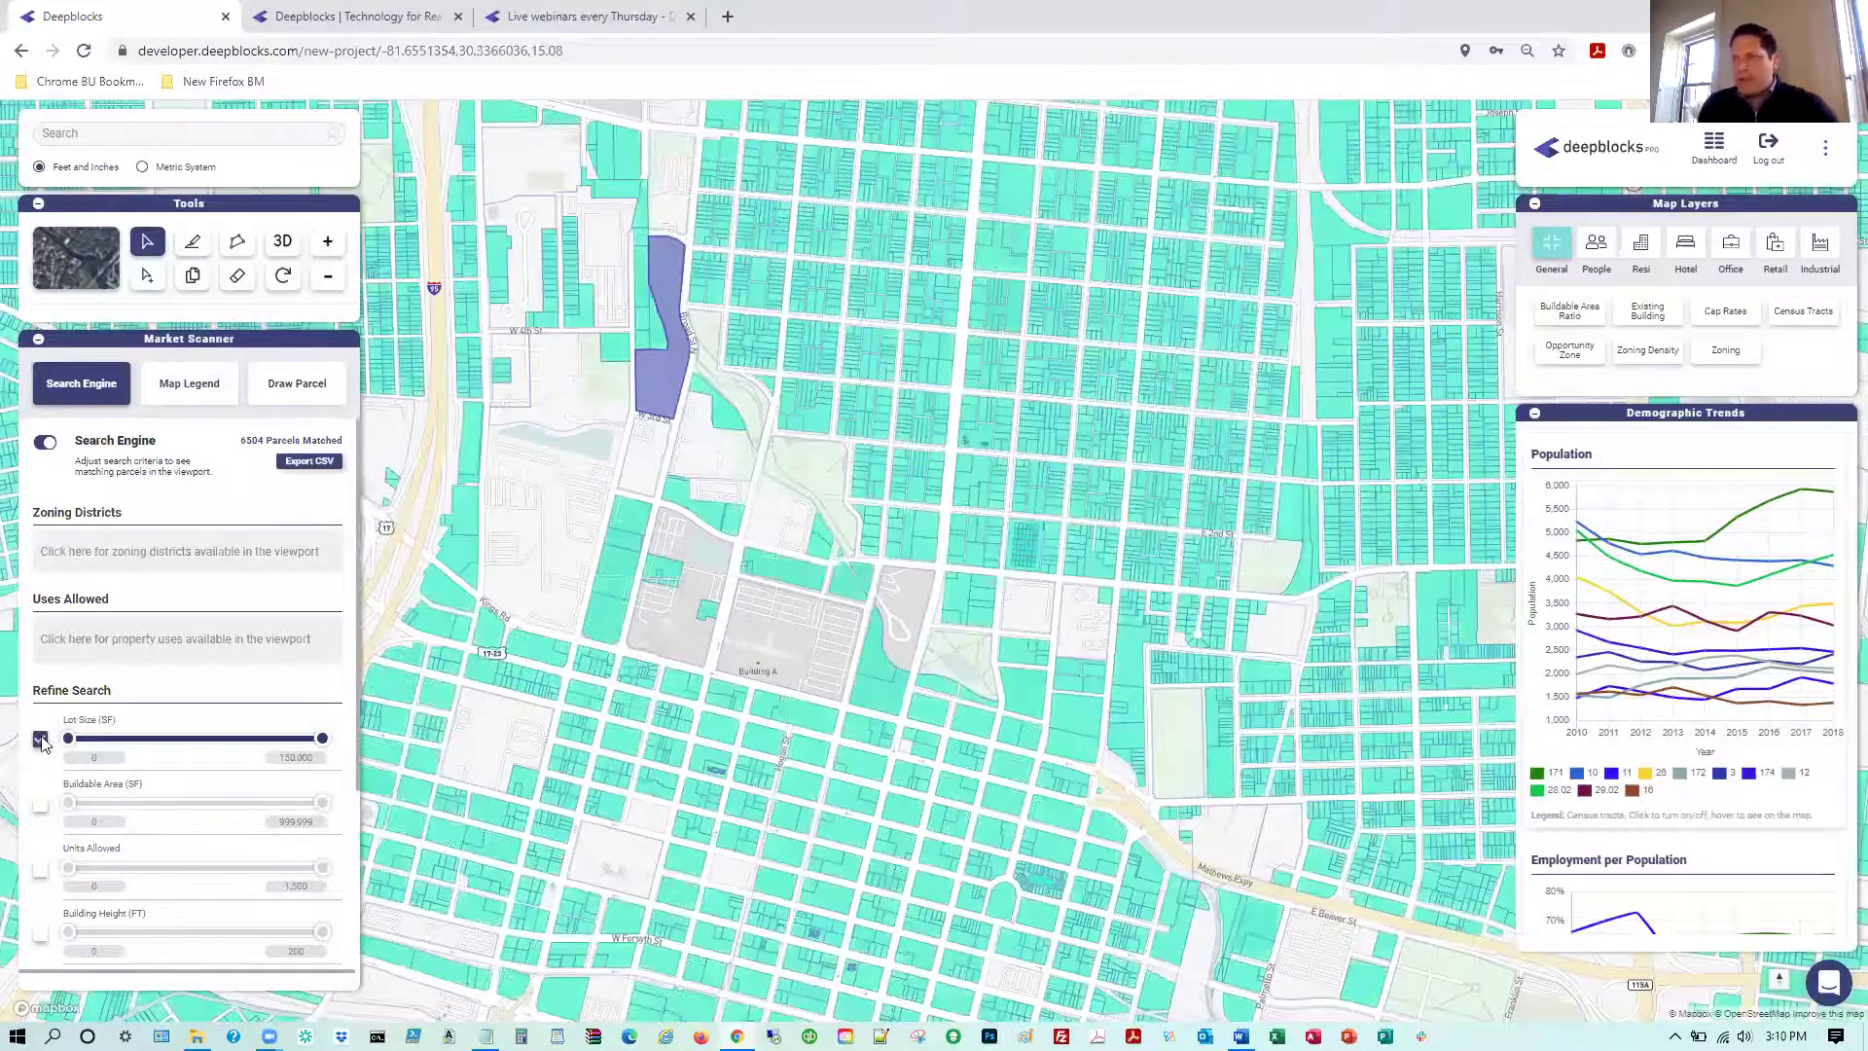
click(296, 758)
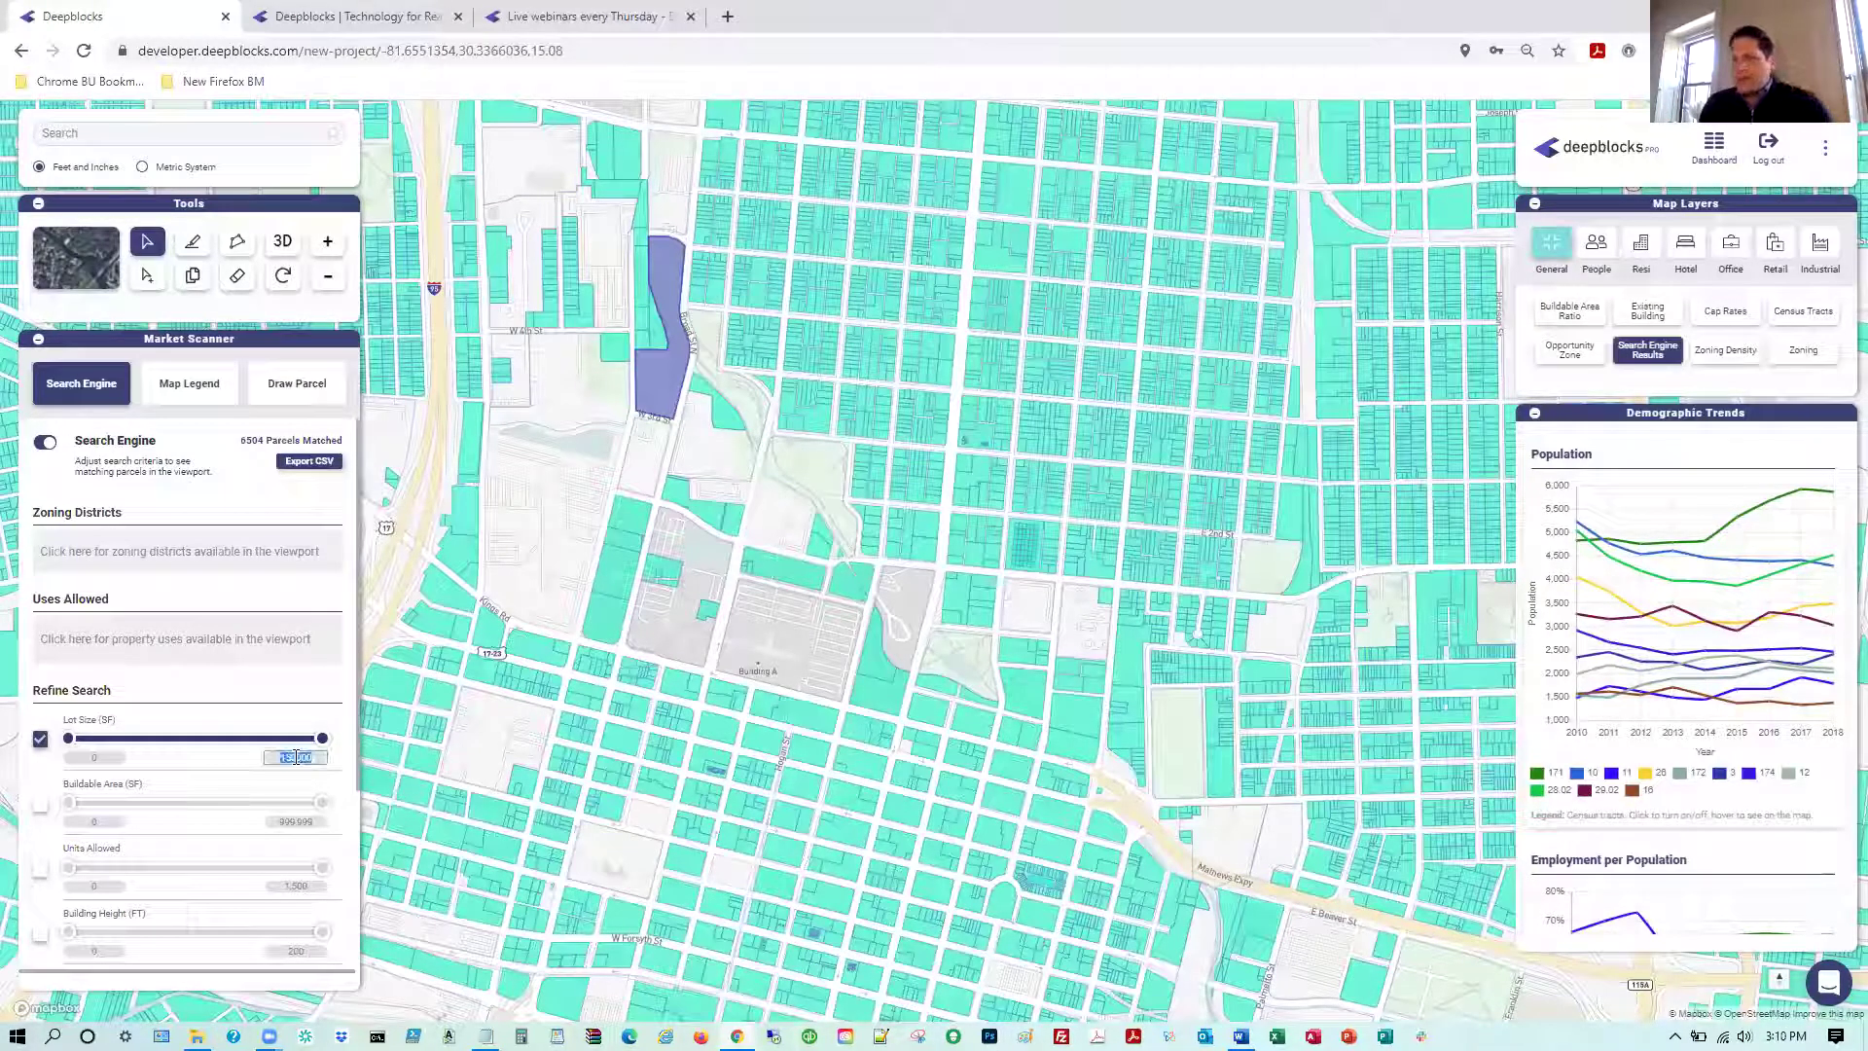
text(1)
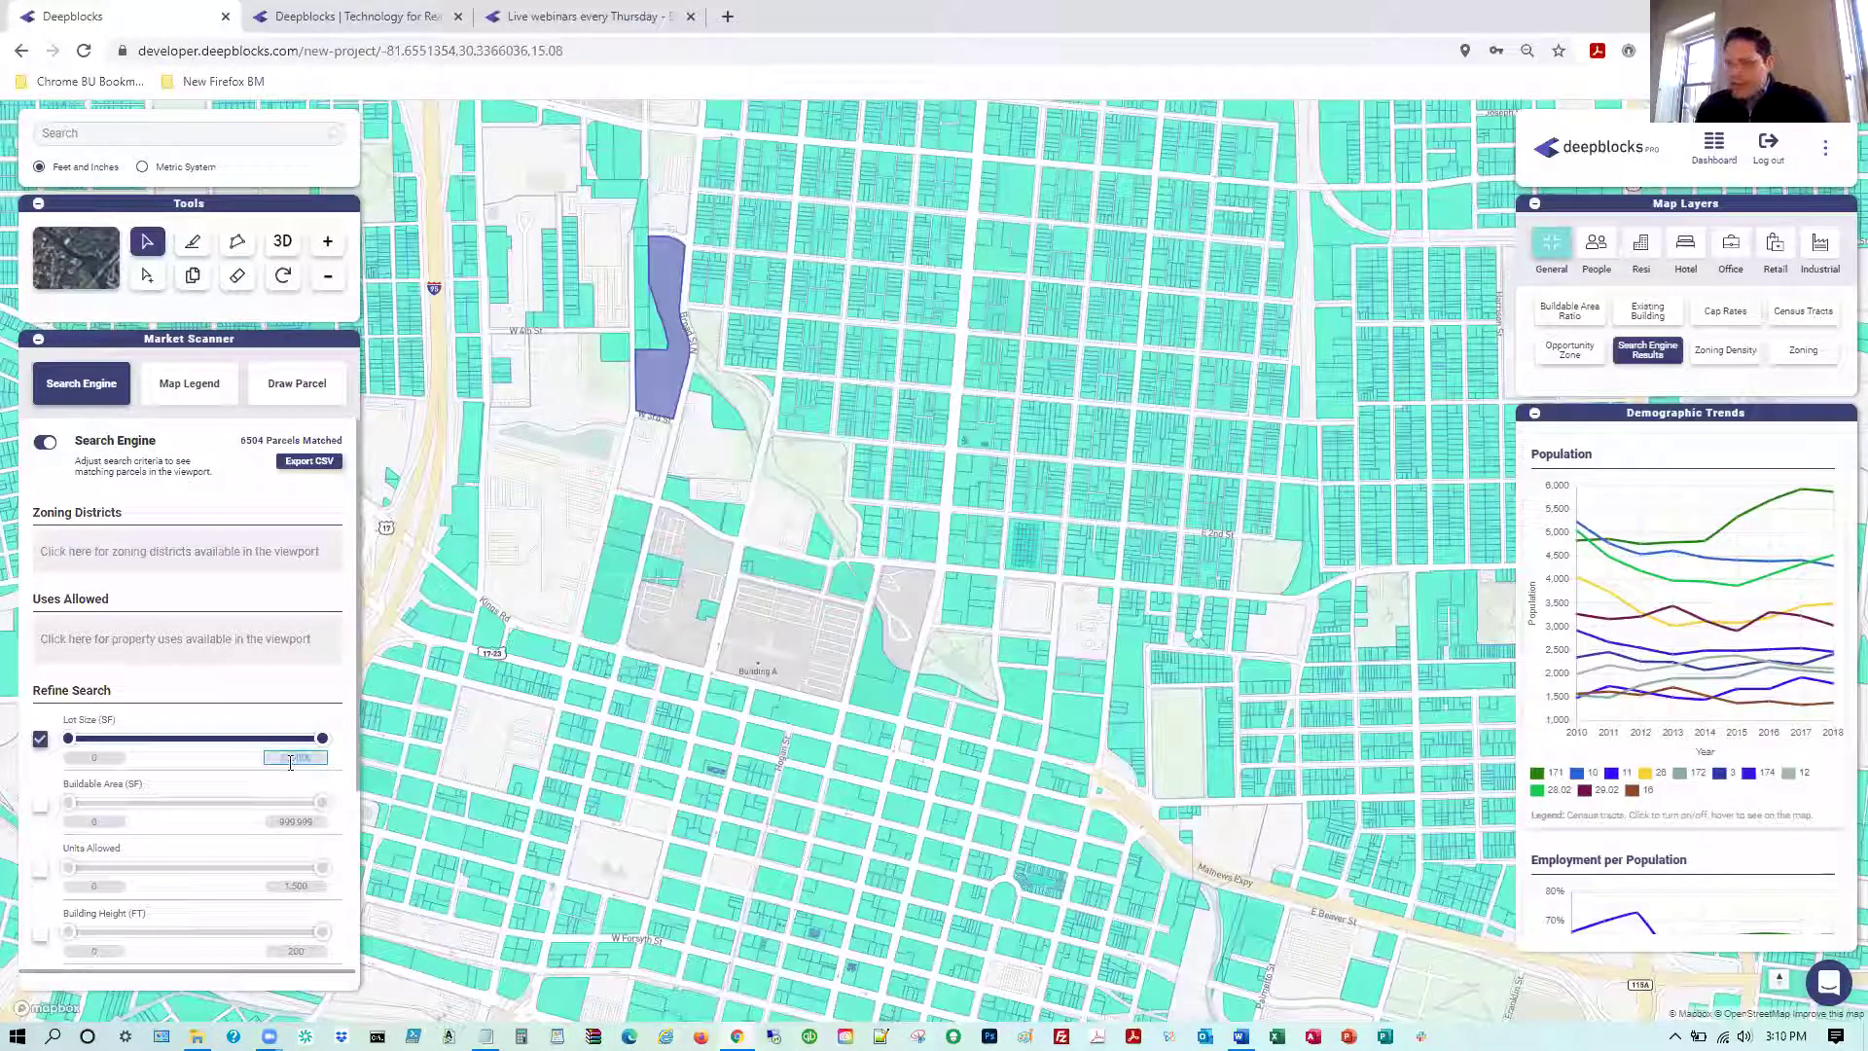
text(0000)
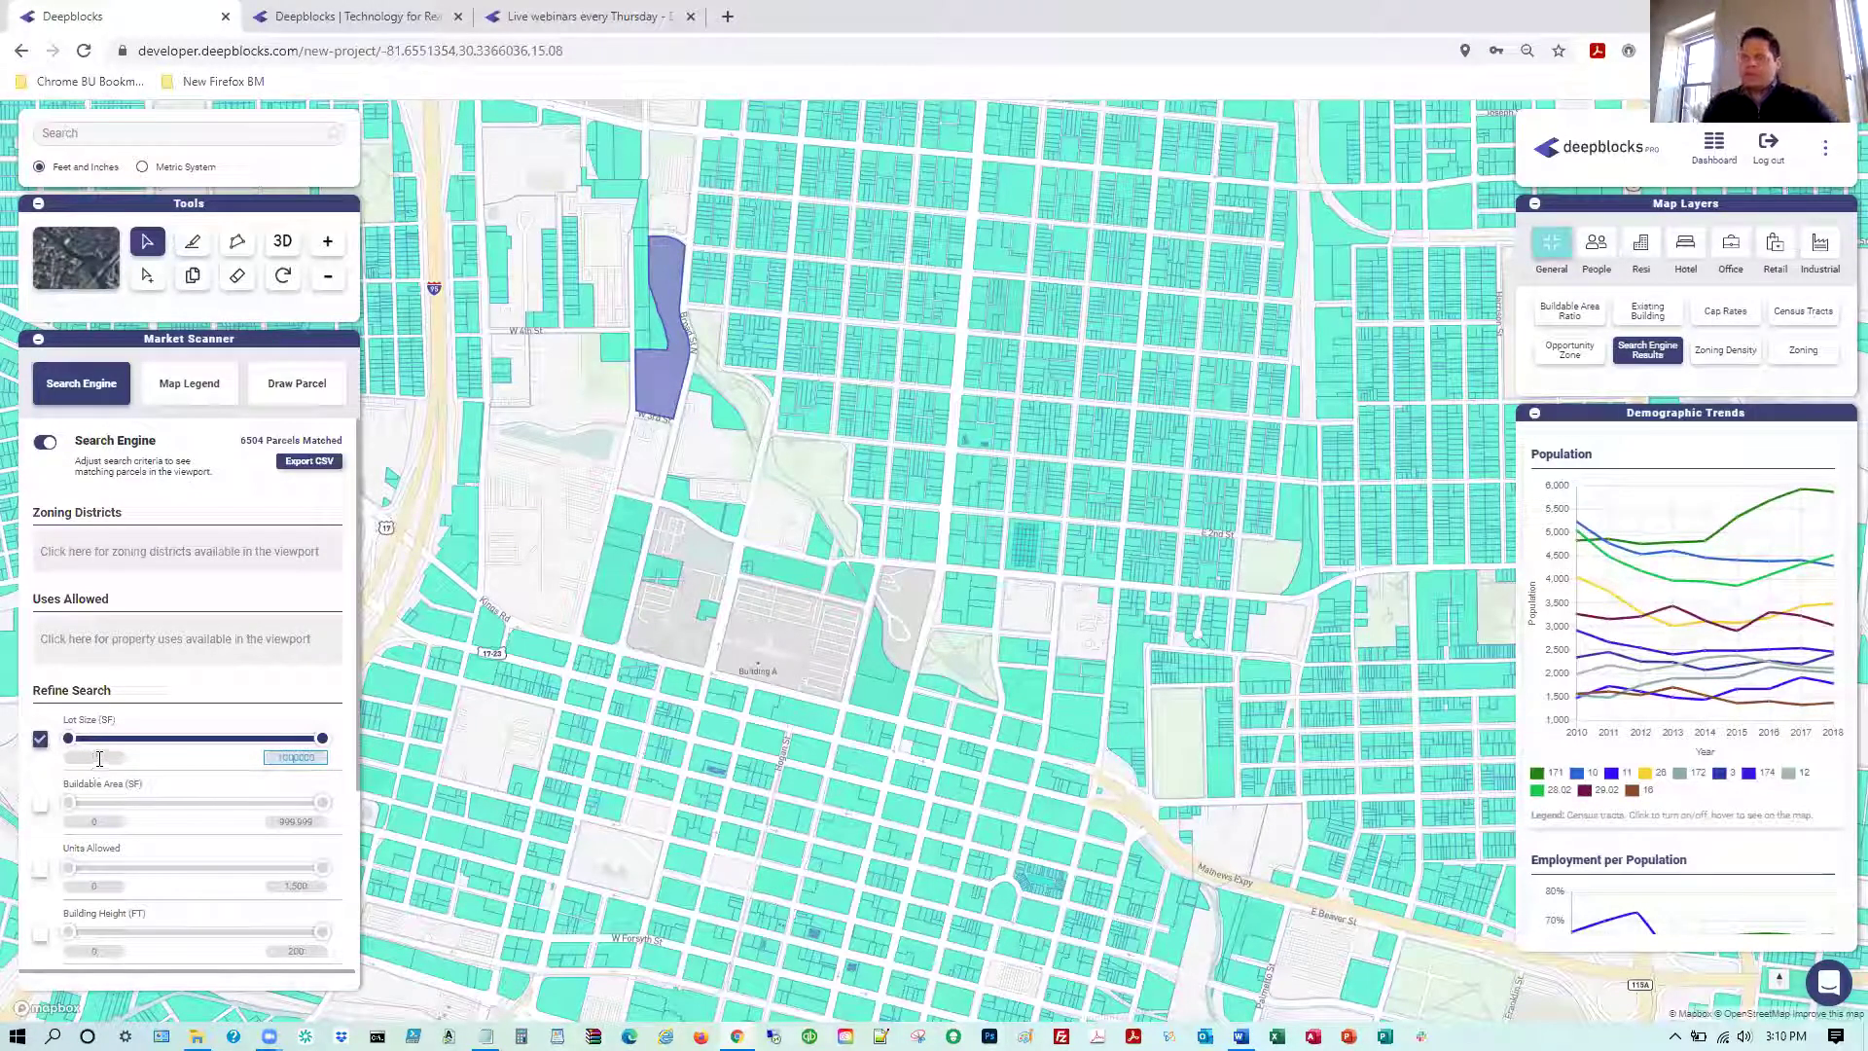
click(98, 759)
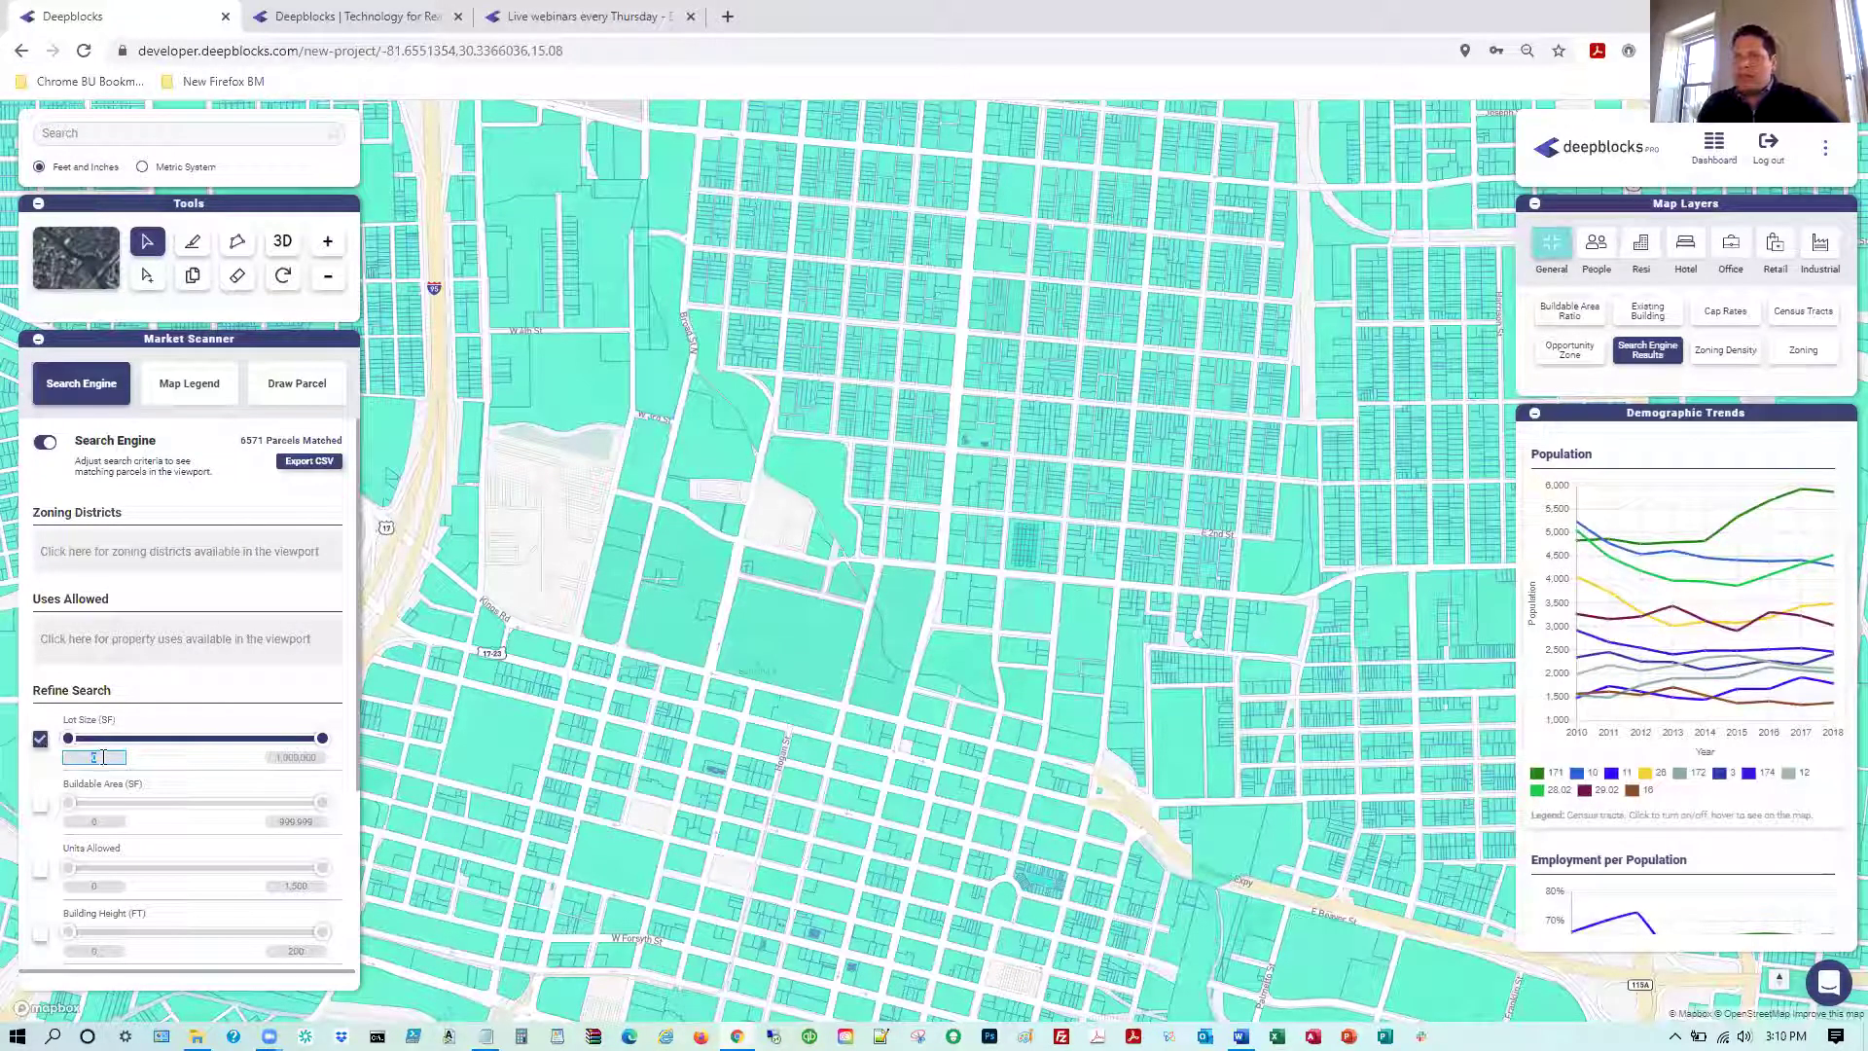
click(306, 757)
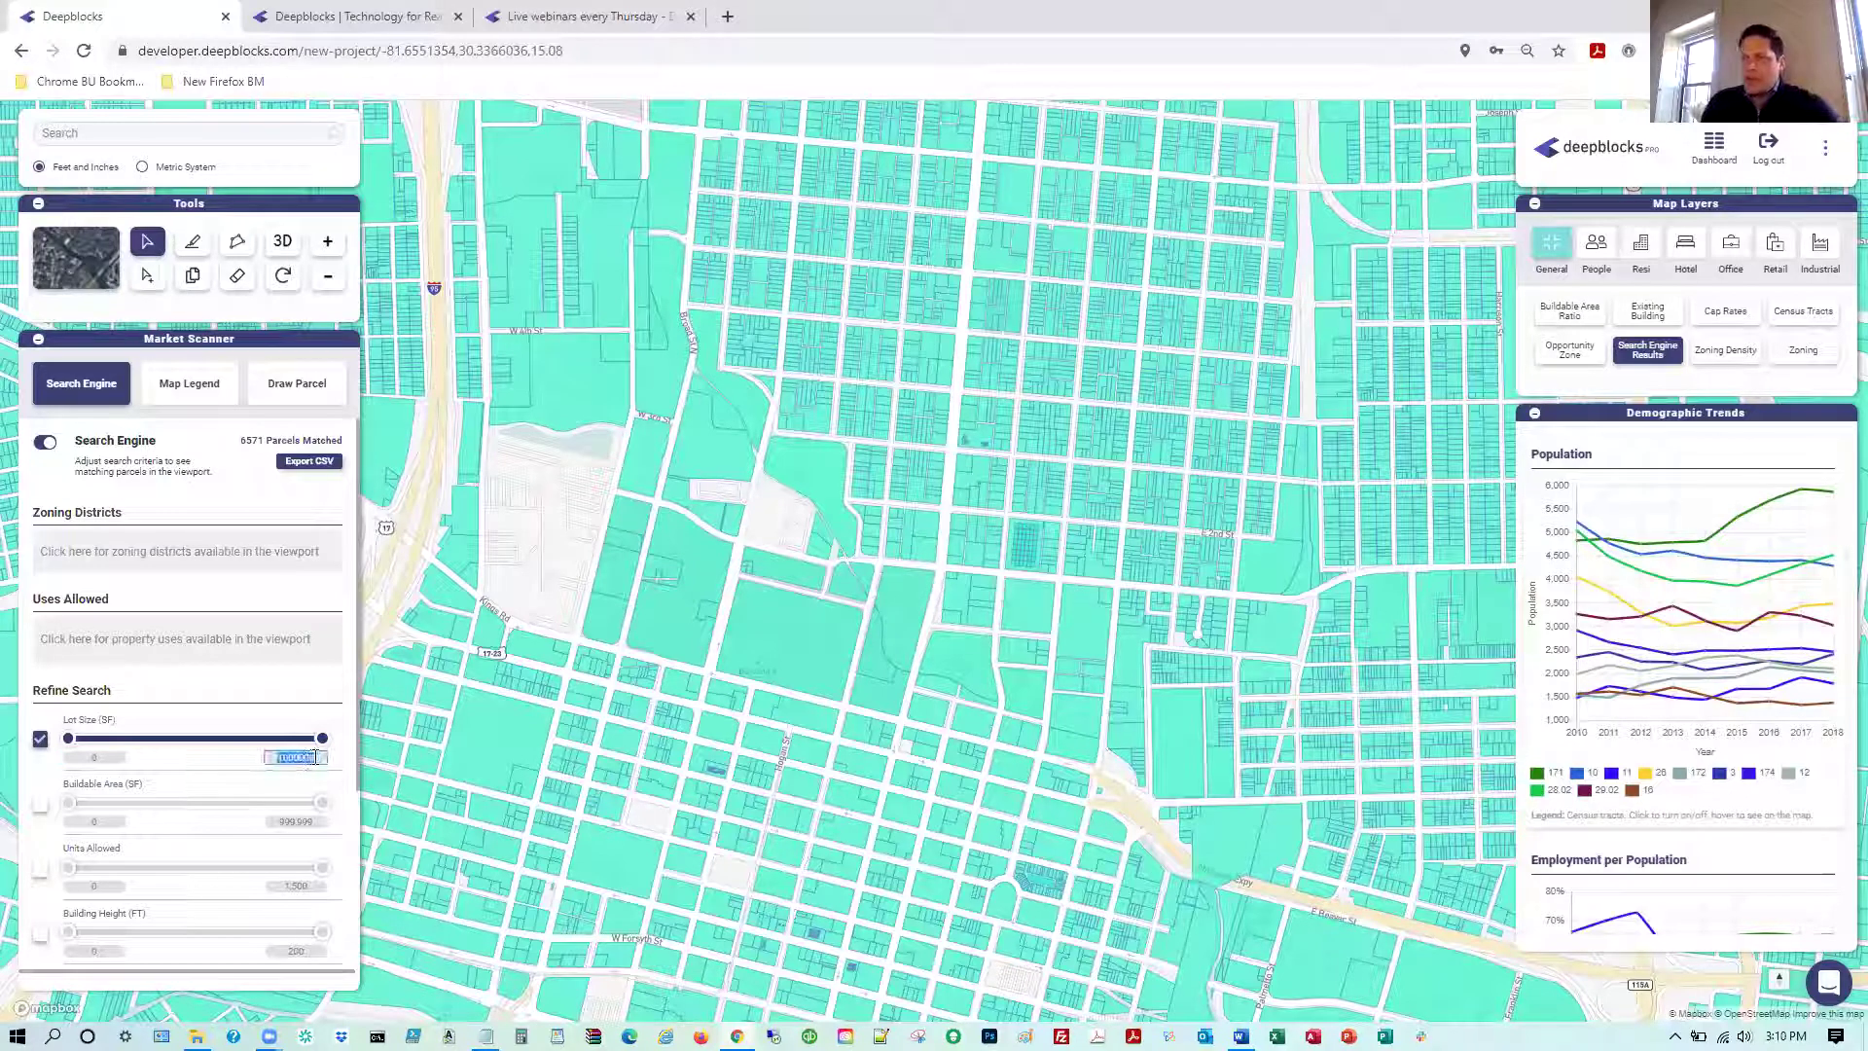
click(113, 759)
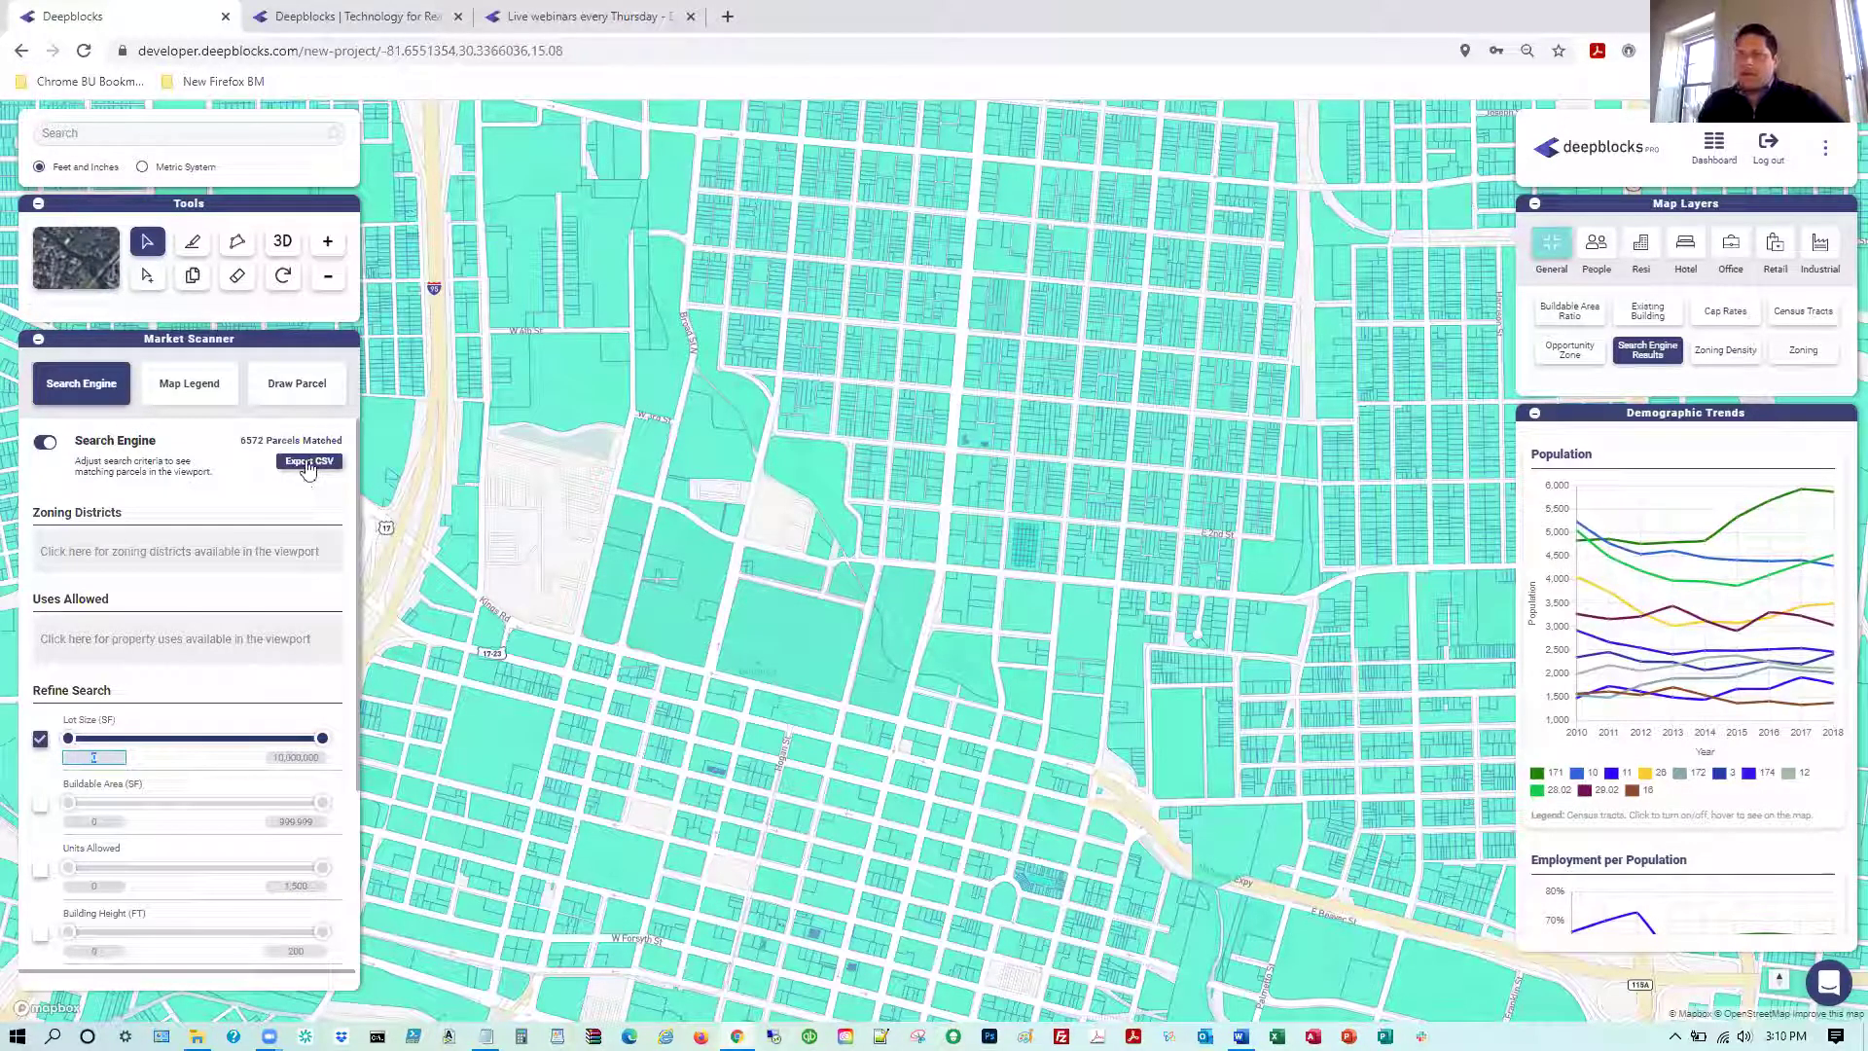
Restrict the search to parcels that allow Single-Family Dwellings and turn off the lot size filter
click(130, 633)
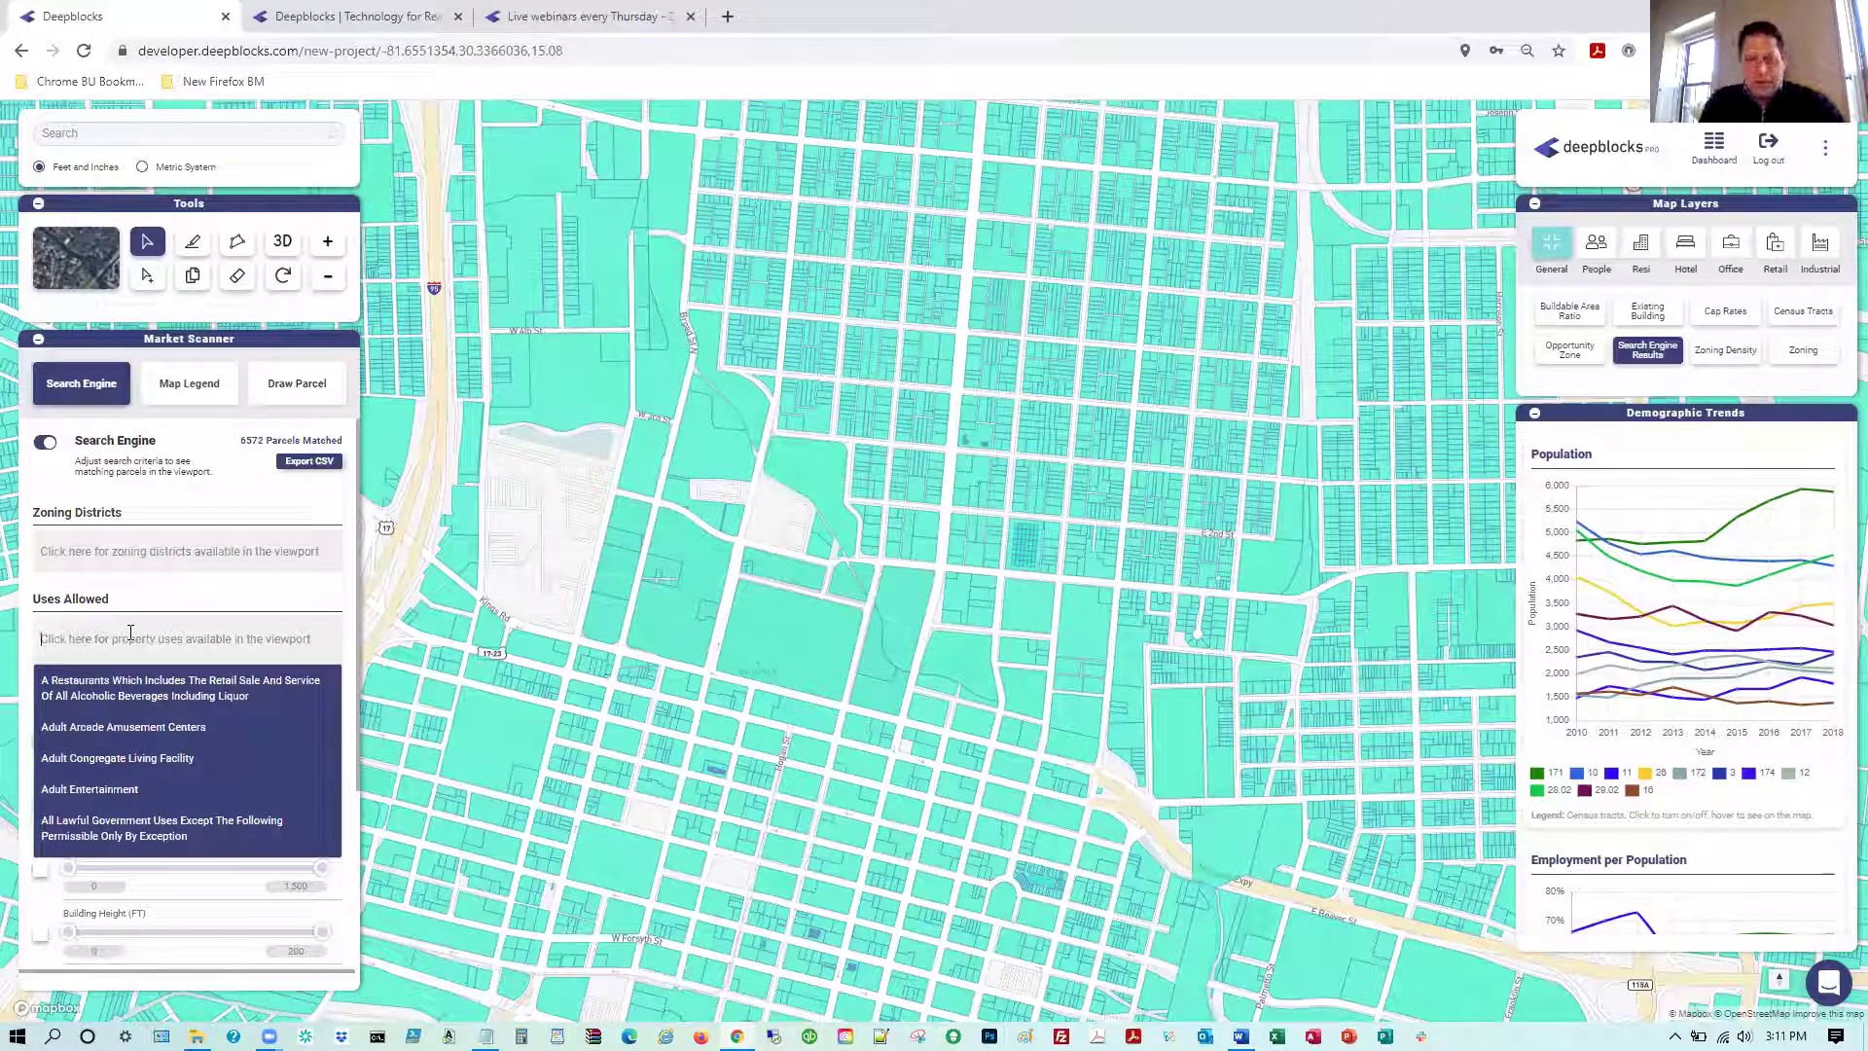
text(single)
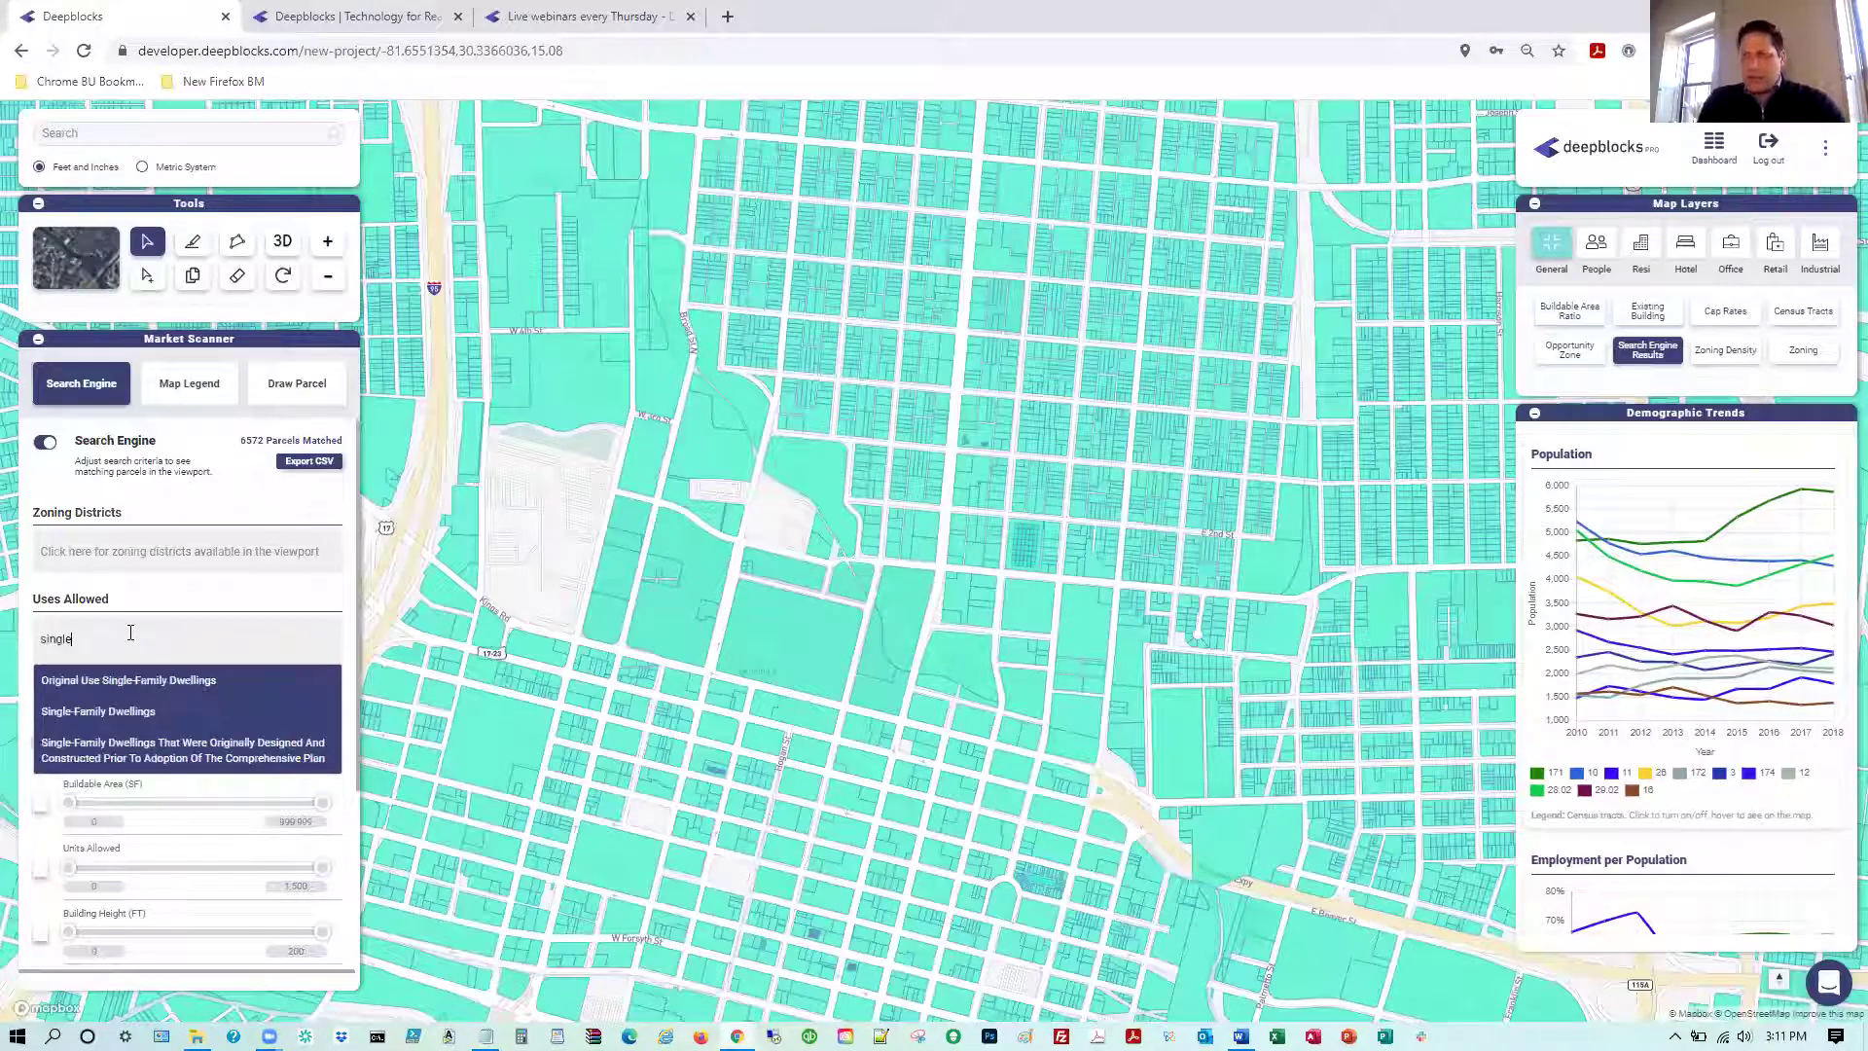
click(97, 718)
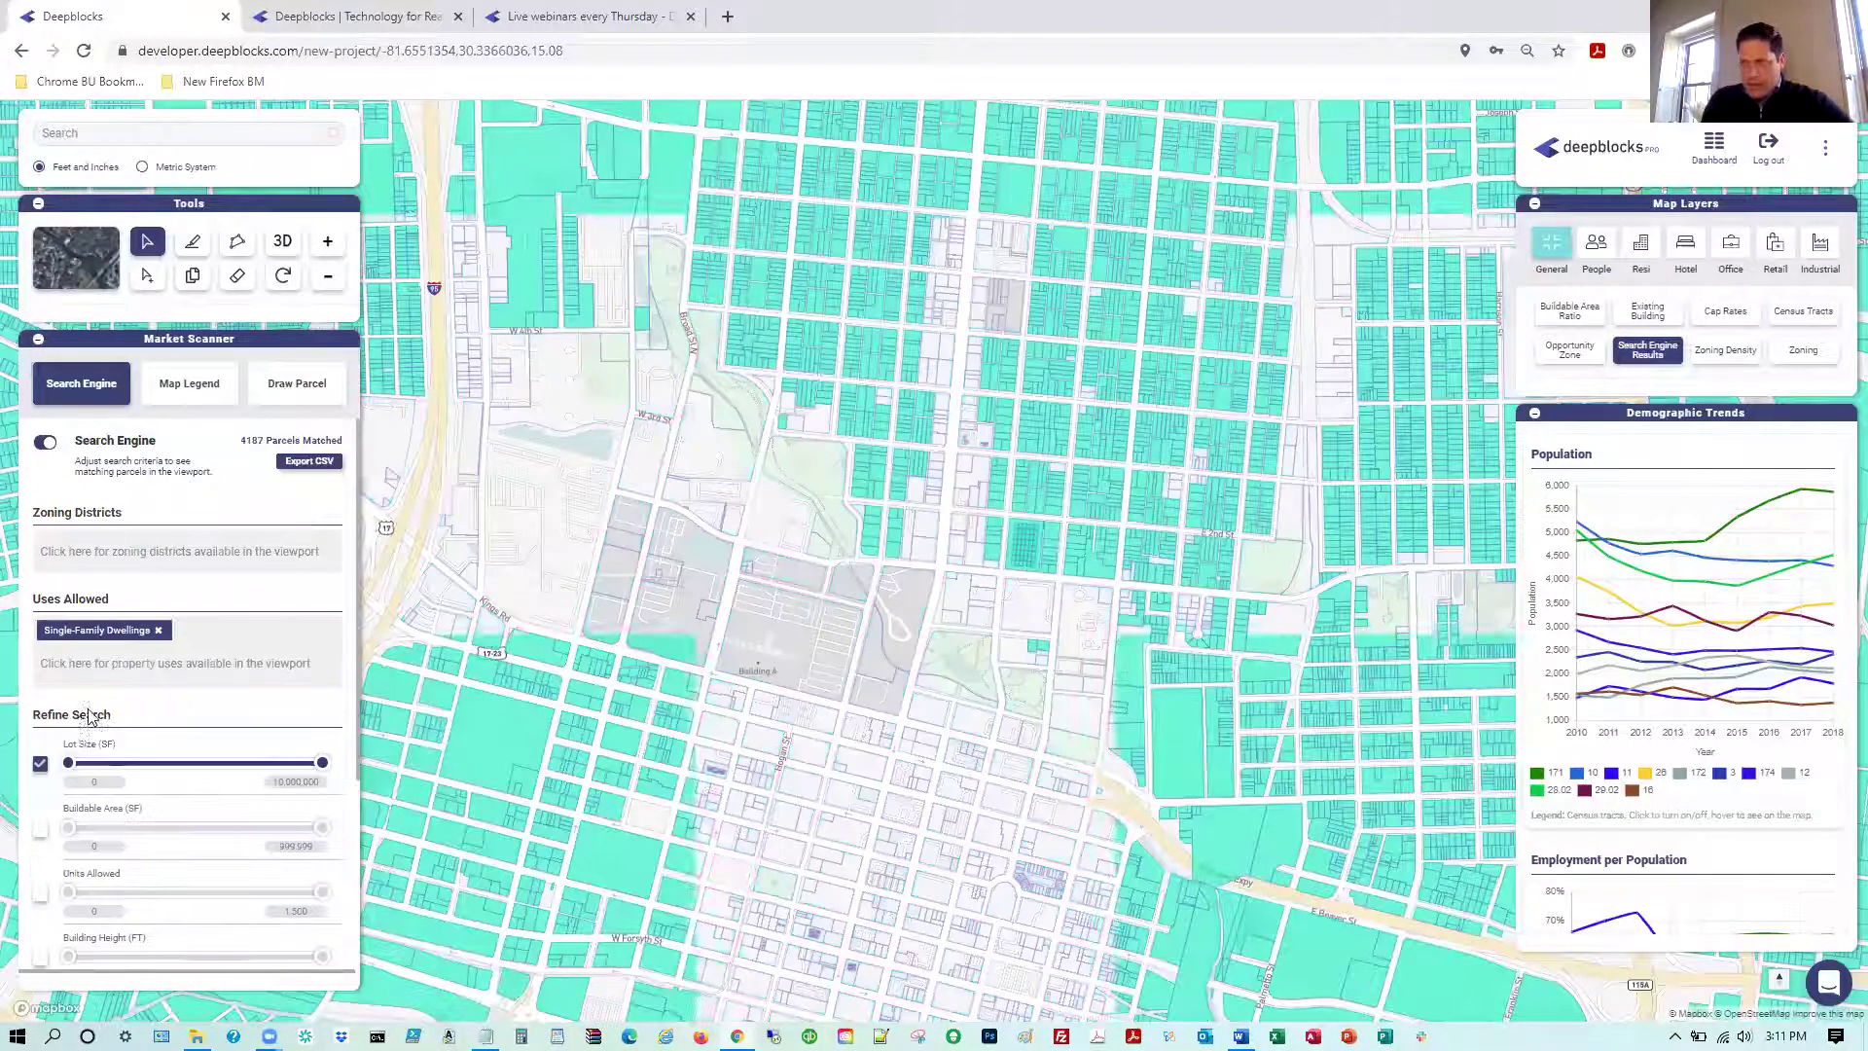
click(40, 765)
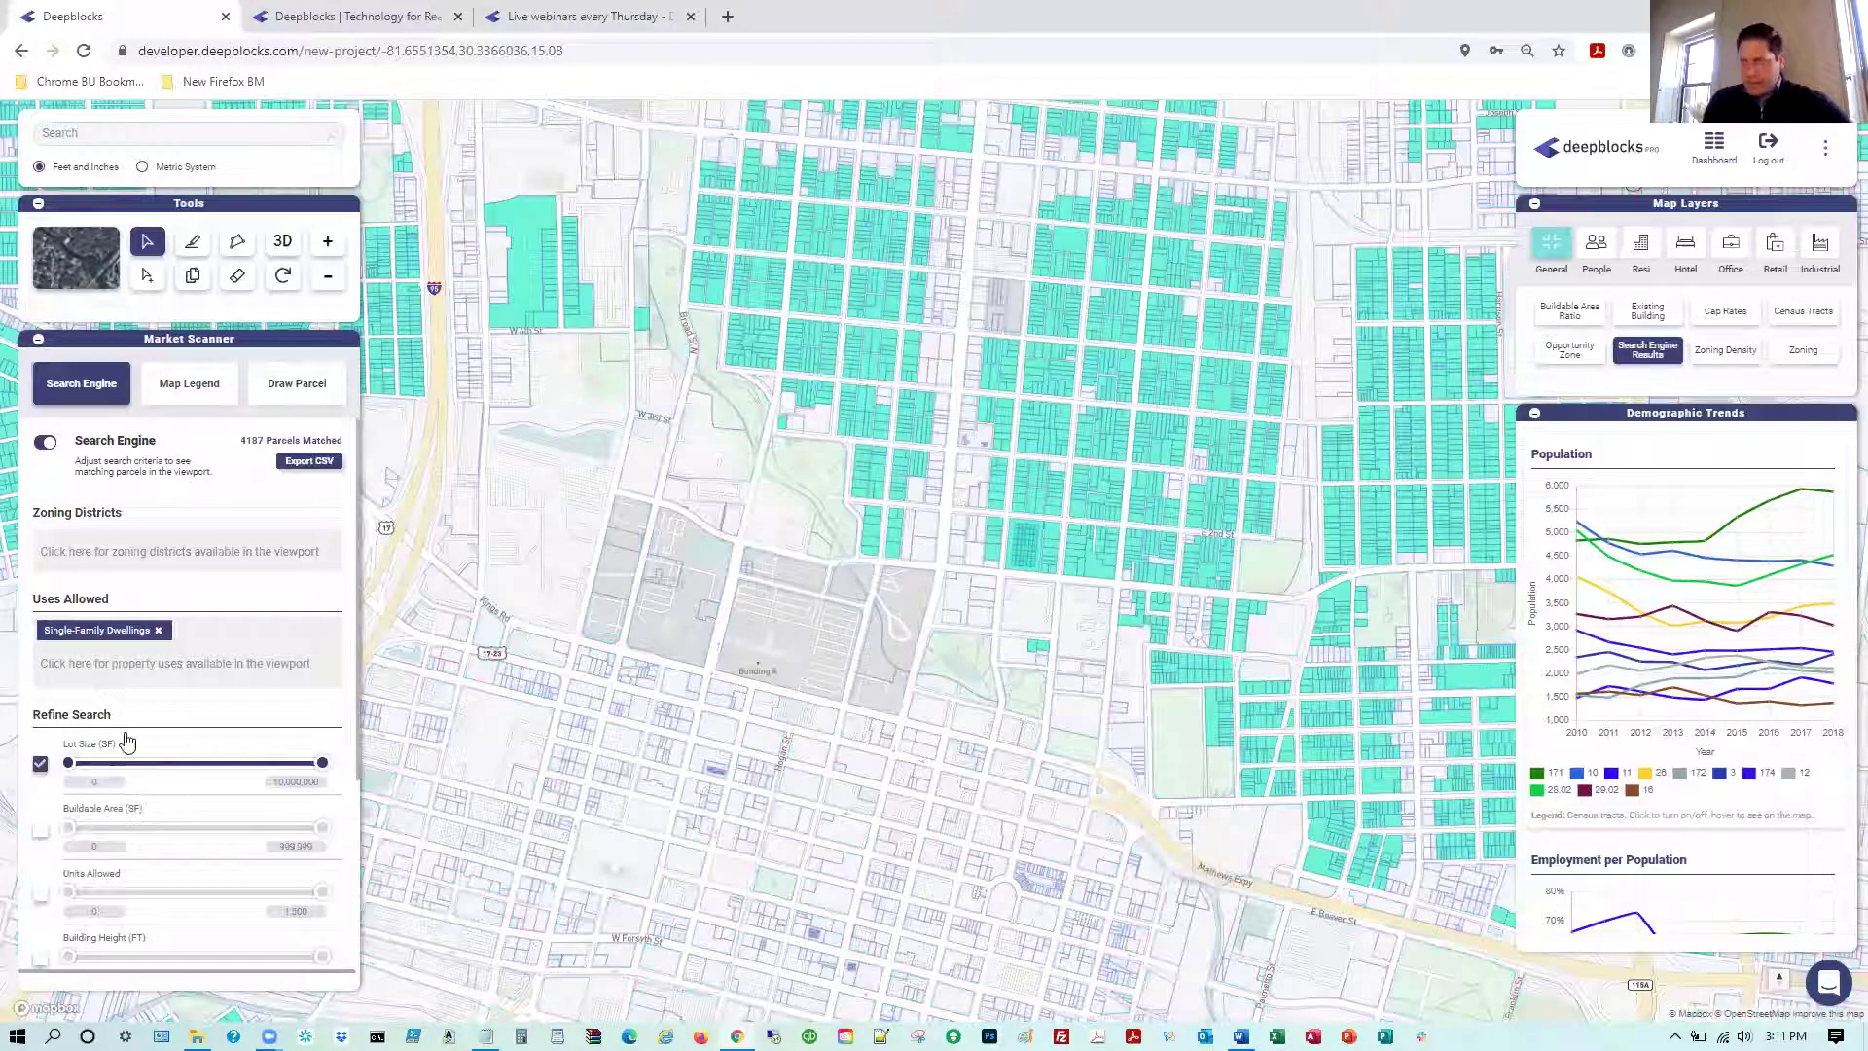
click(40, 765)
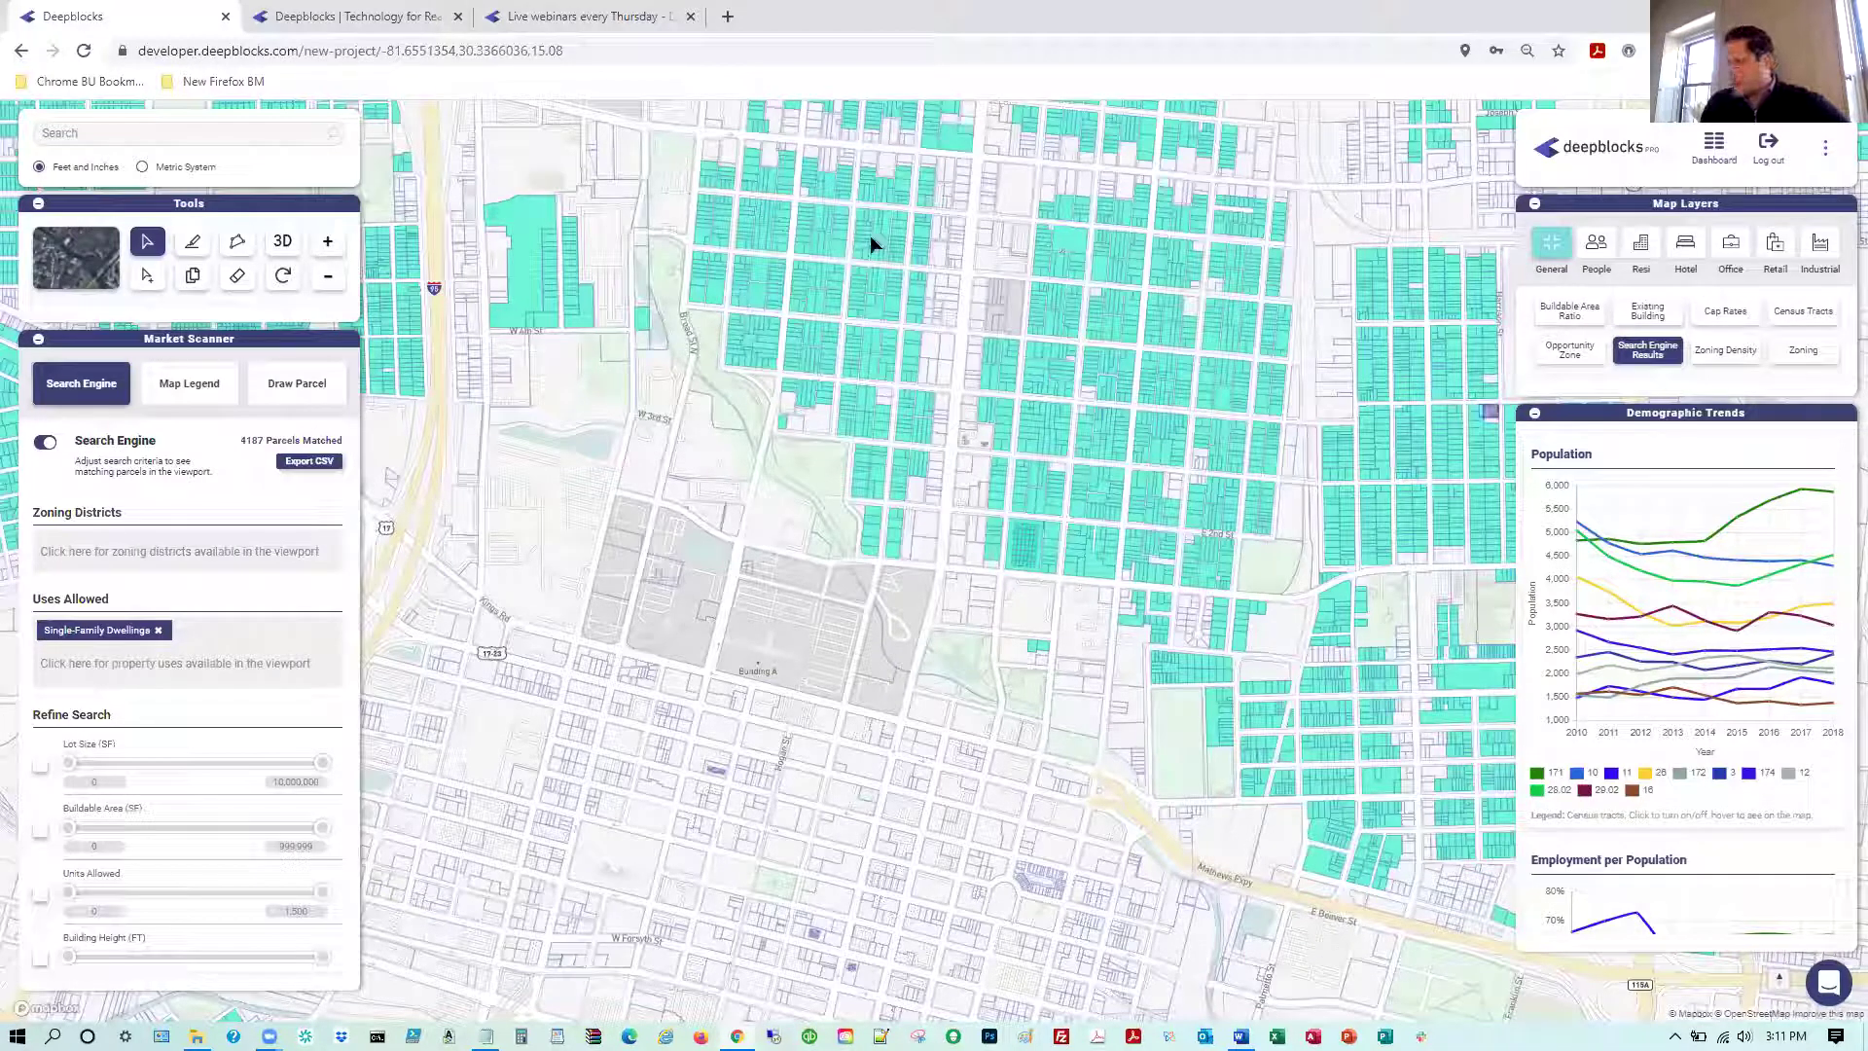
Replace the Single-Family Dwellings use in the parcel search with Multiple-Family Dwellings
click(157, 630)
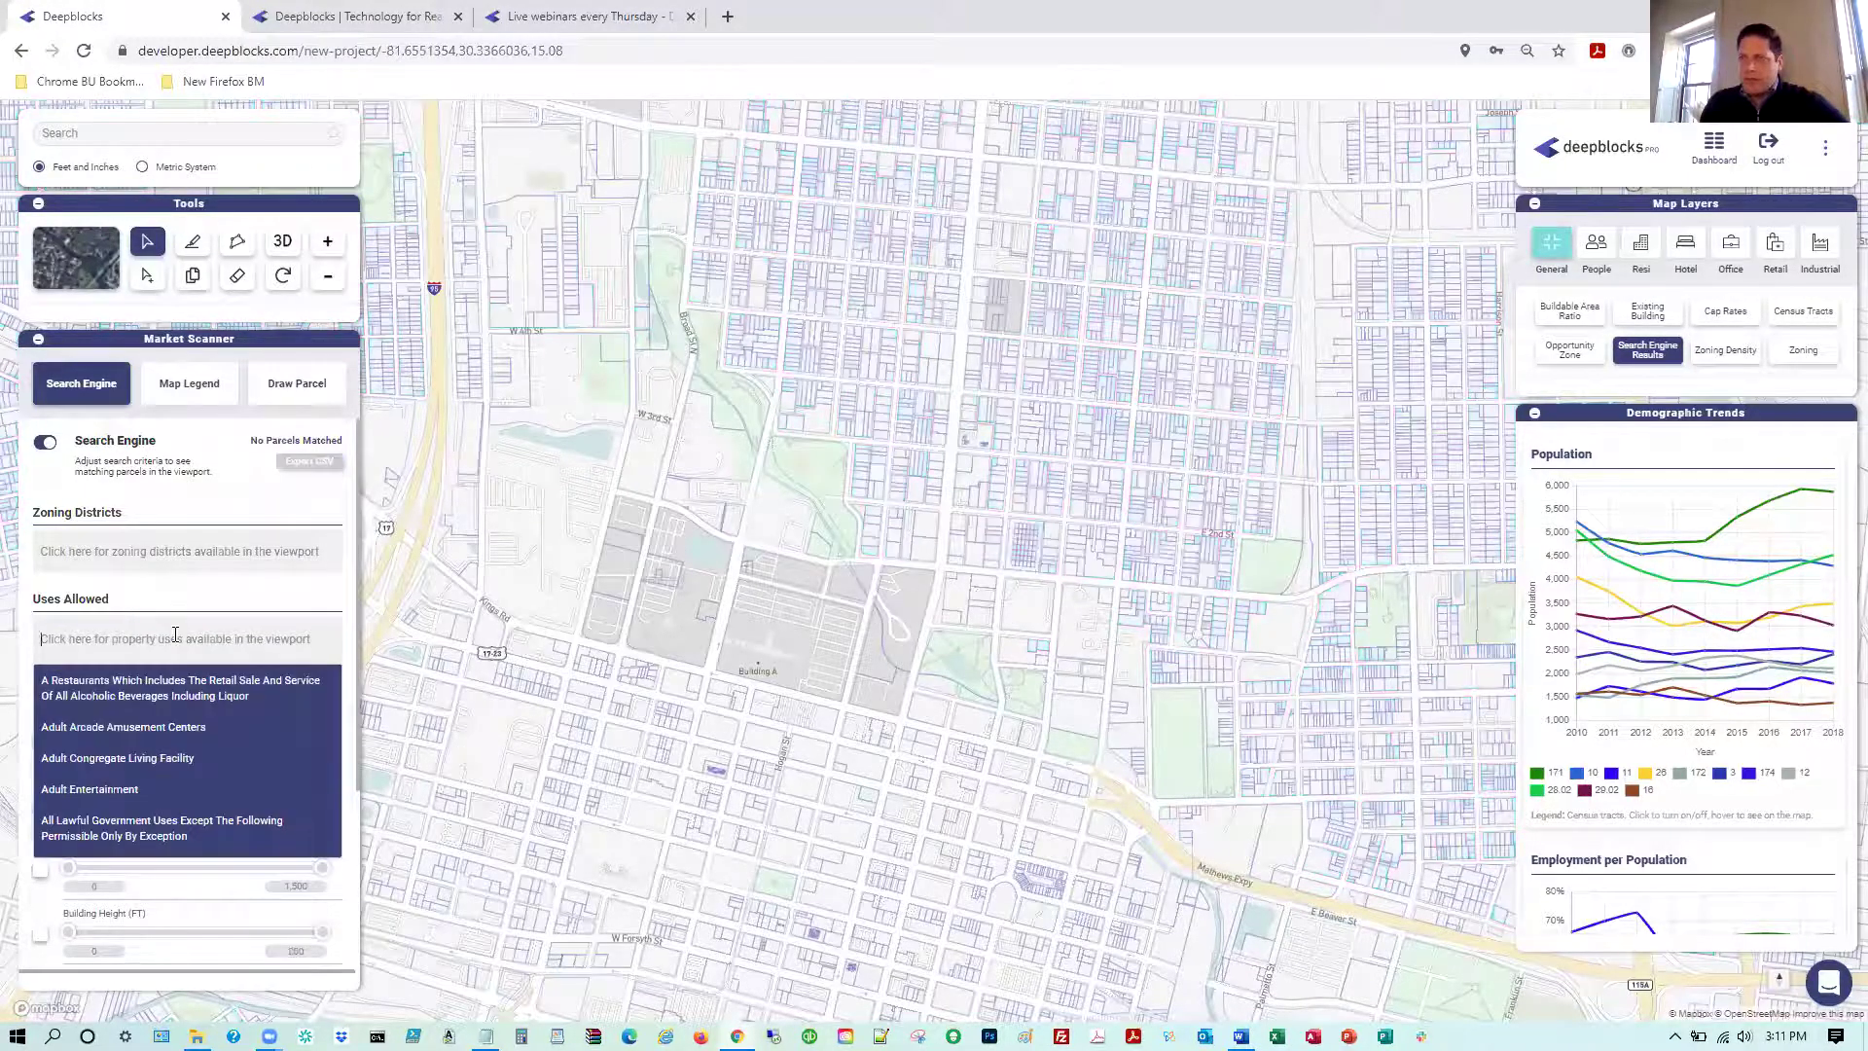
text(mu)
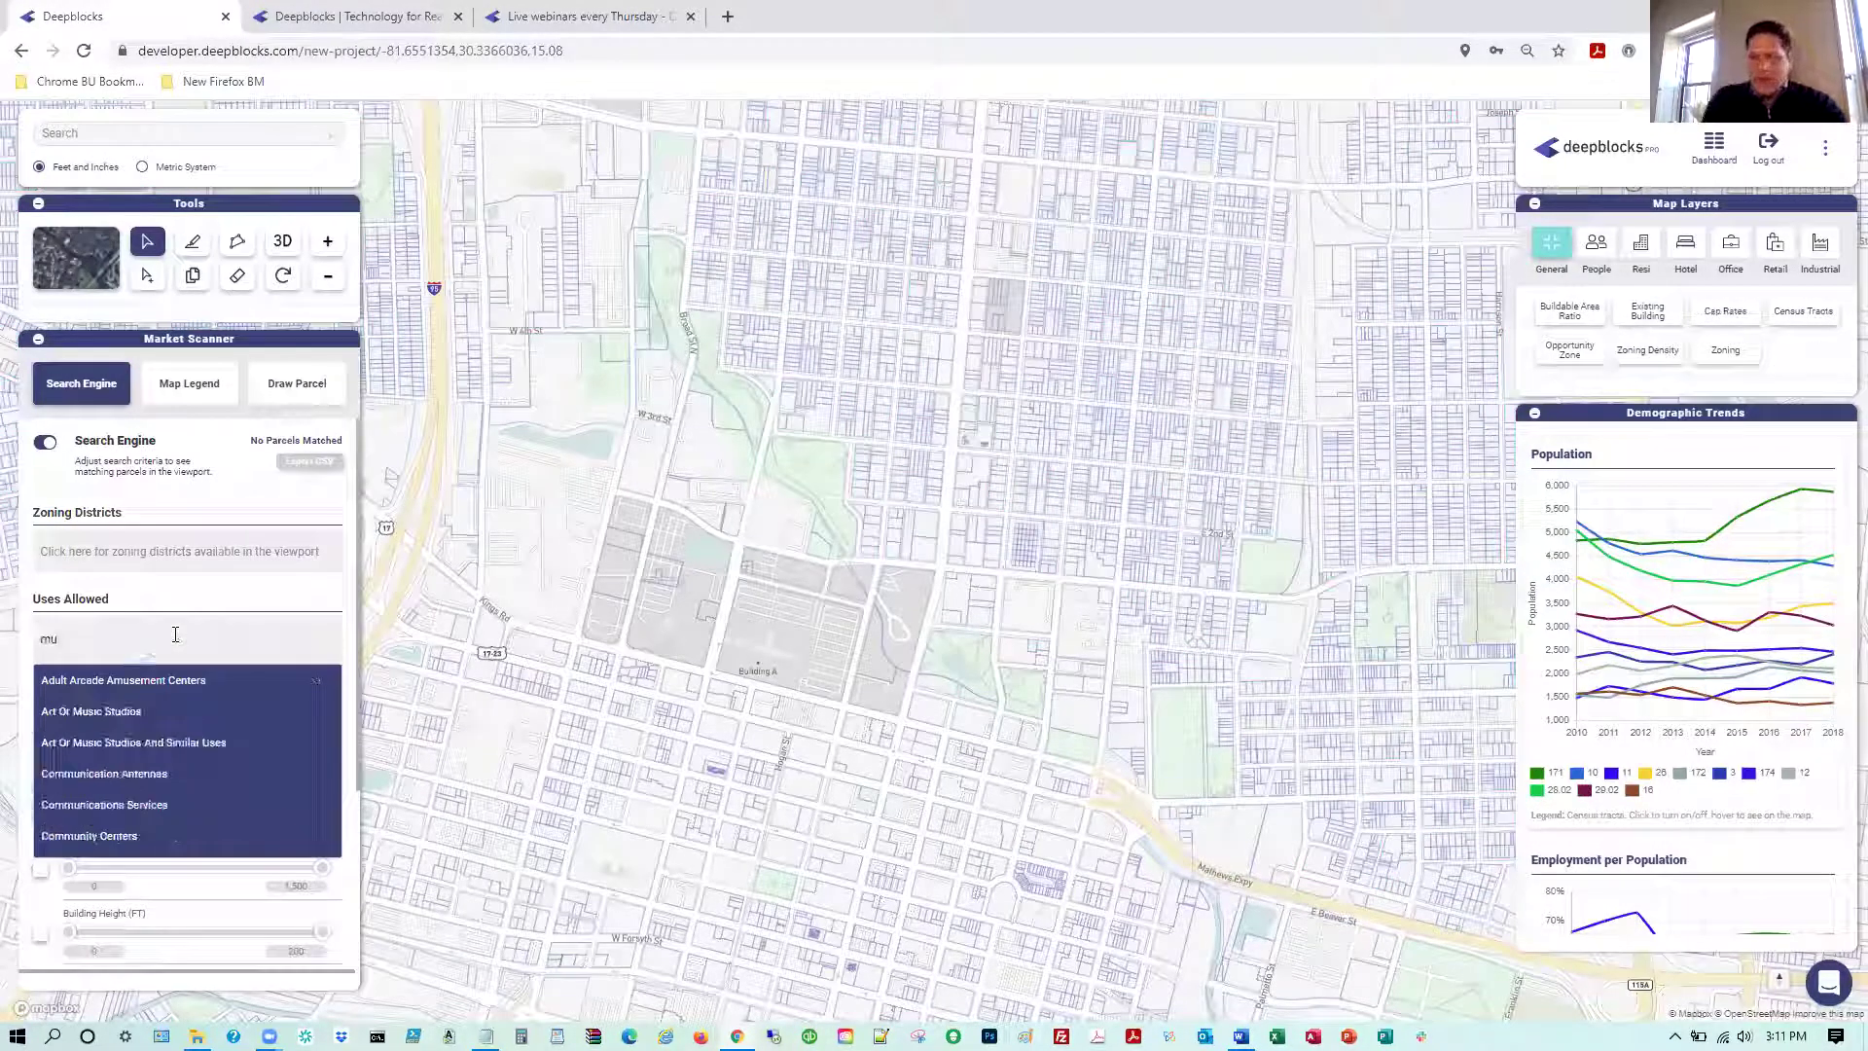
text(l)
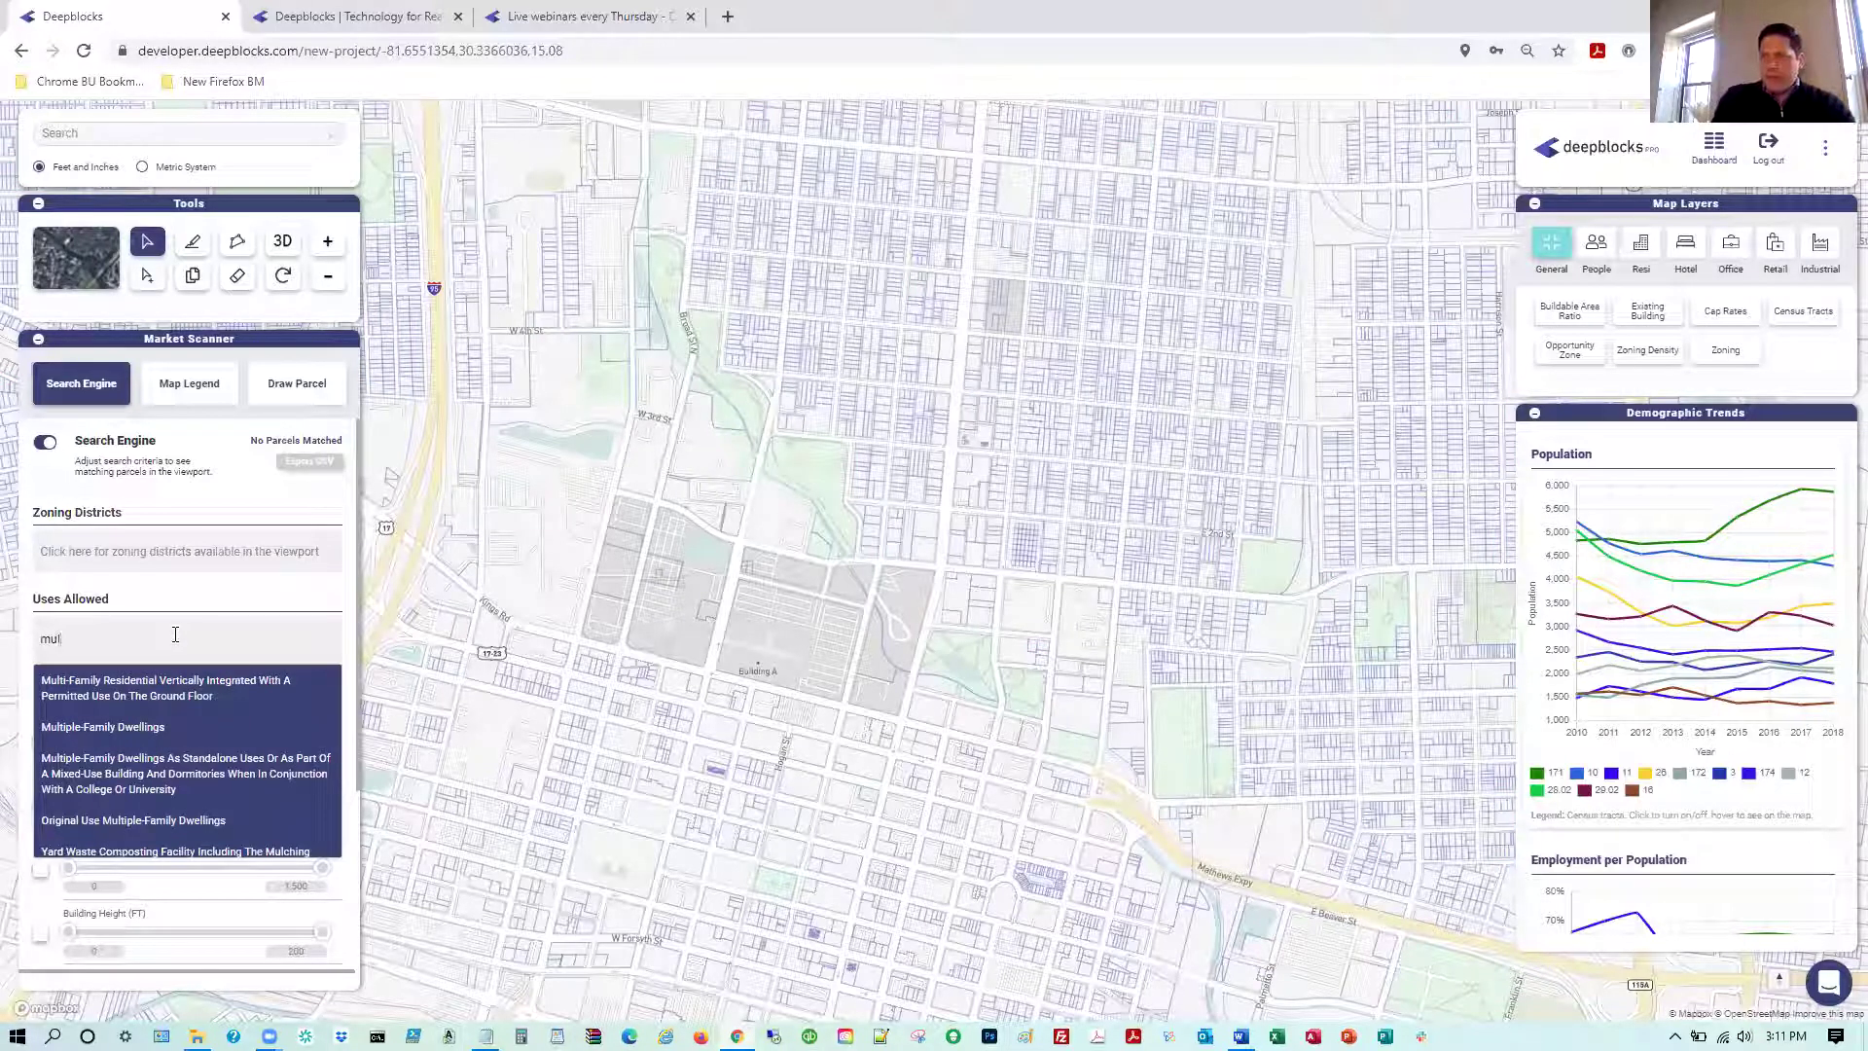
text(it)
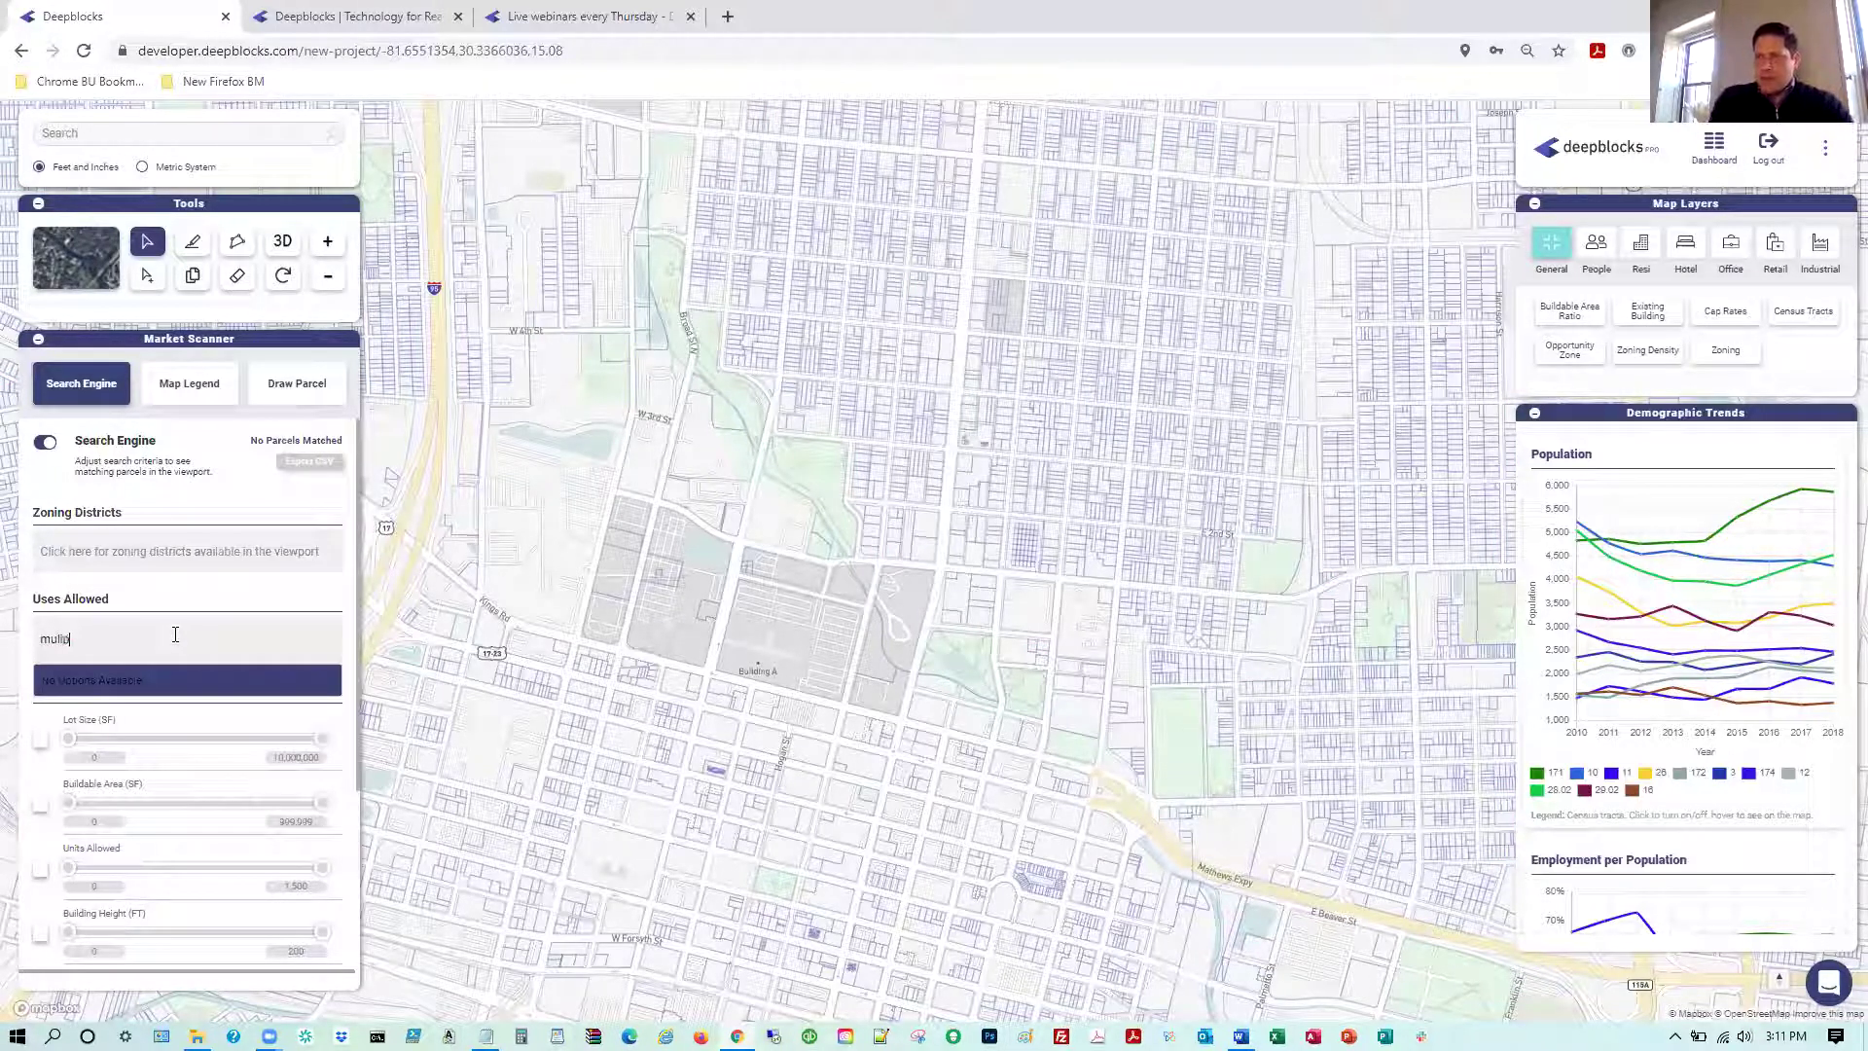
key(BackSpace)
key(BackSpace)
text(tiple)
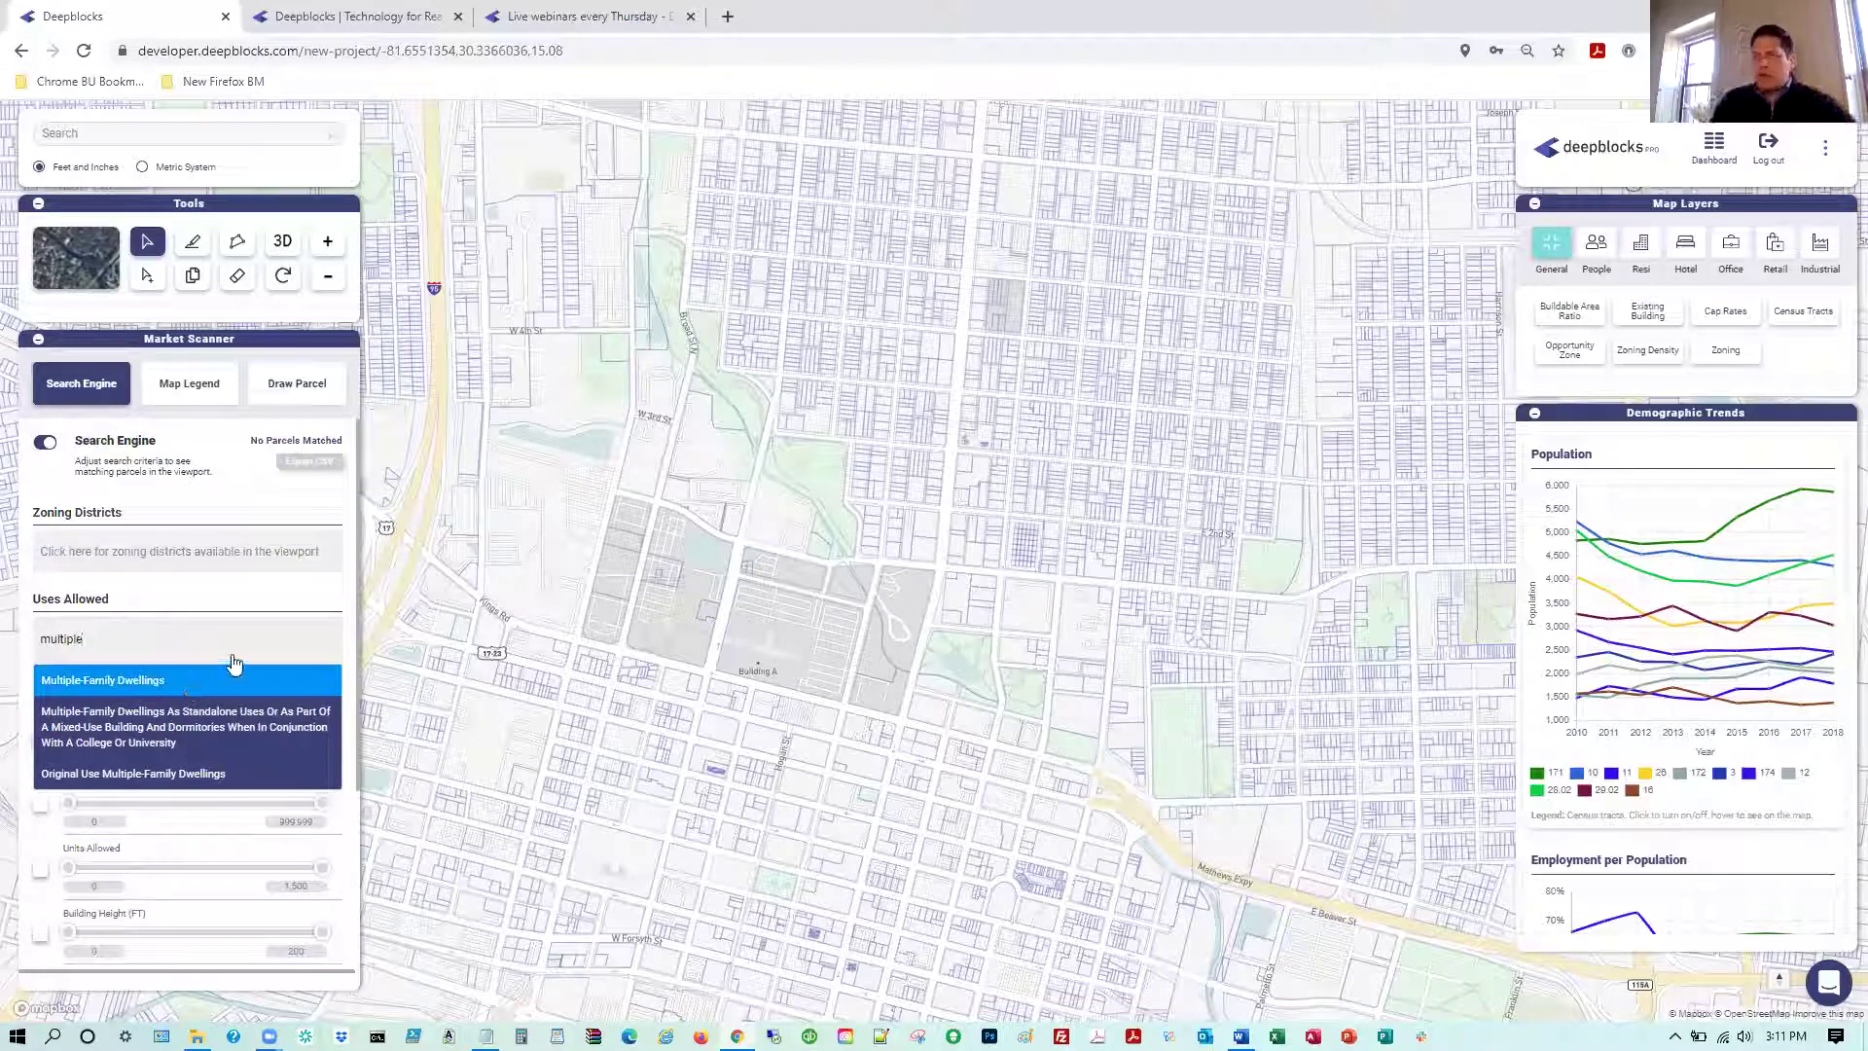
key(Return)
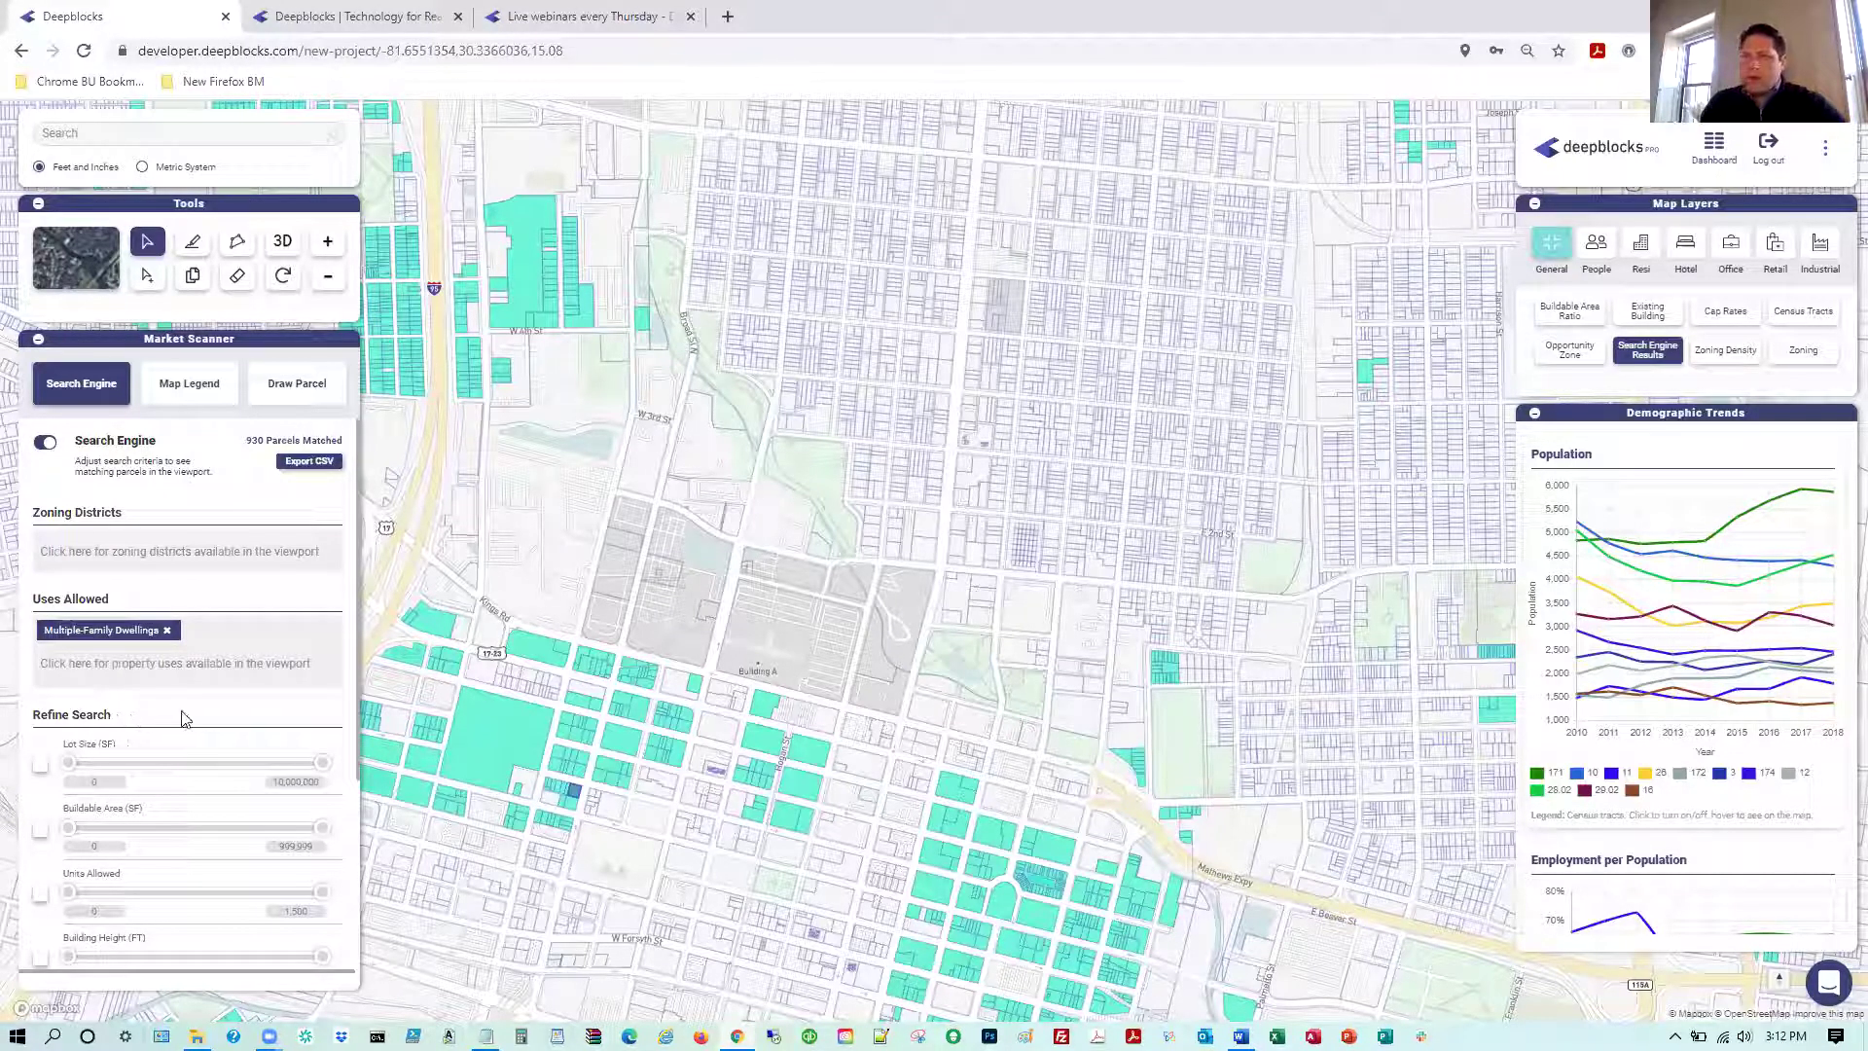
Turn on the Units Allowed filter and set its minimum to 20 units
scroll(195, 713, down, 1)
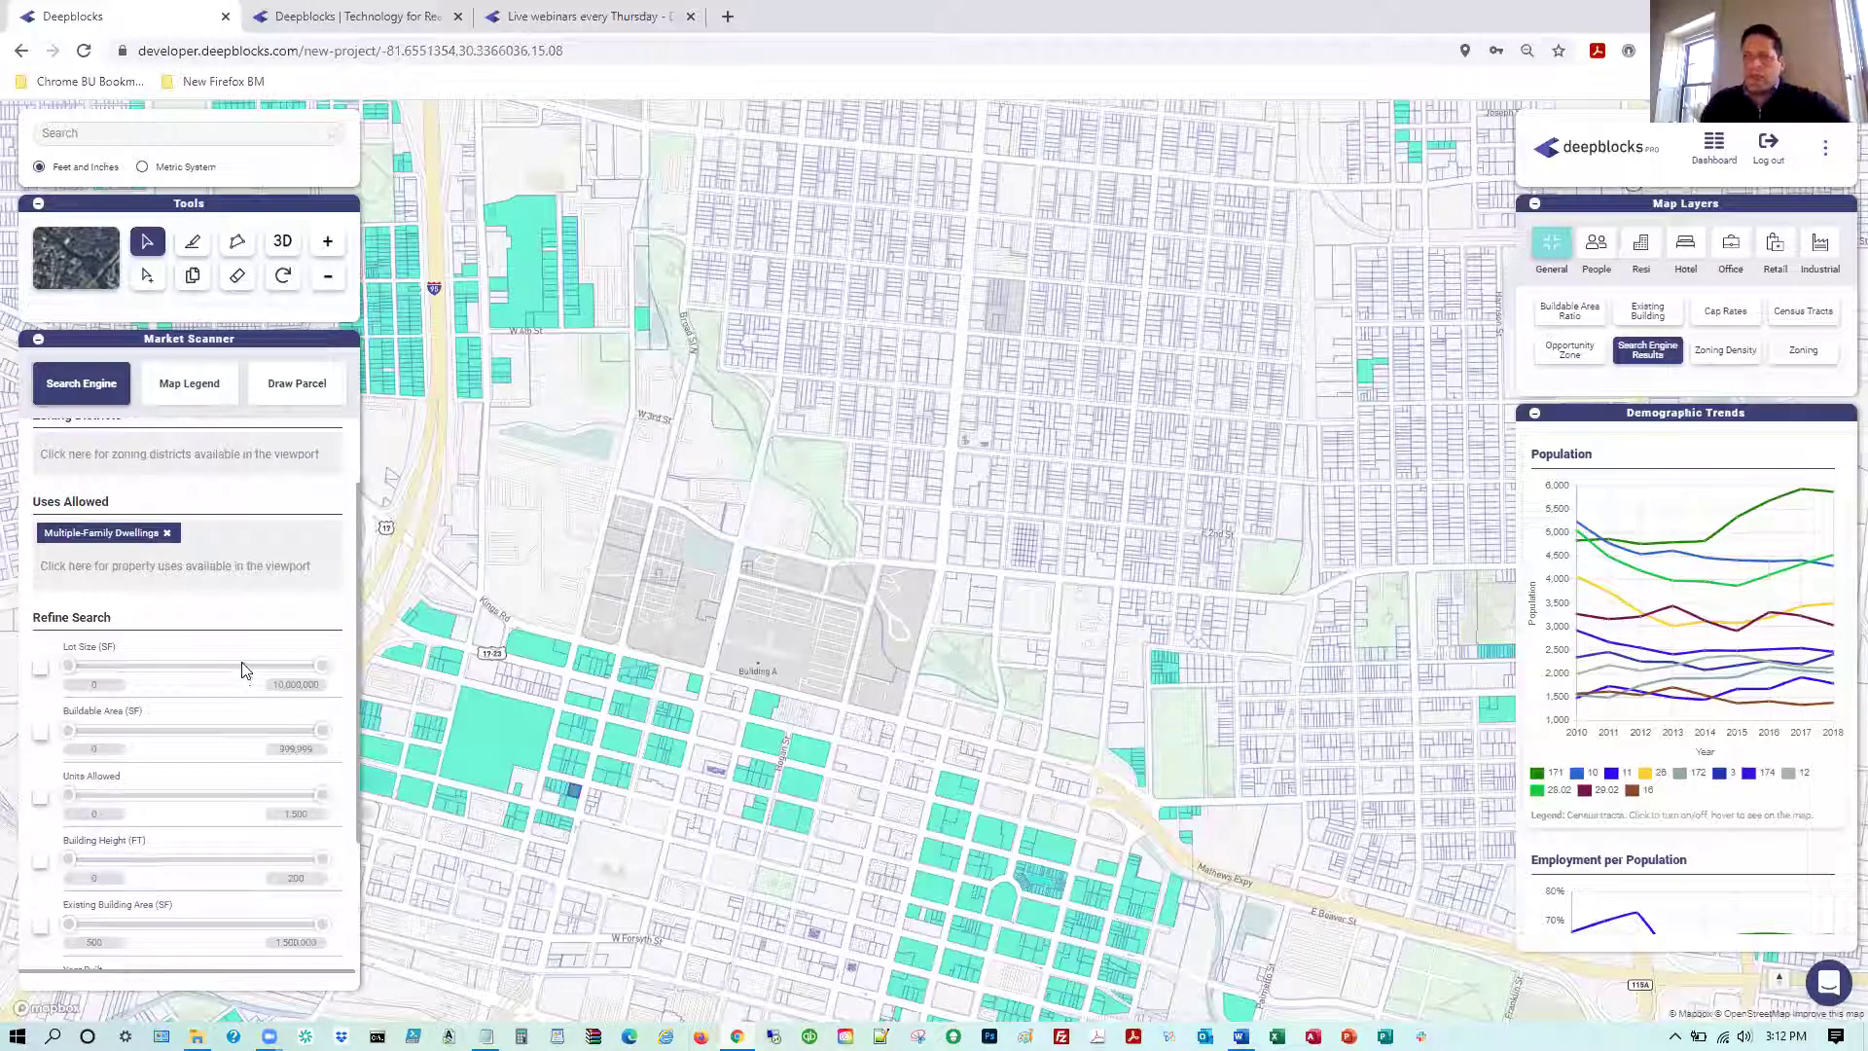
click(38, 798)
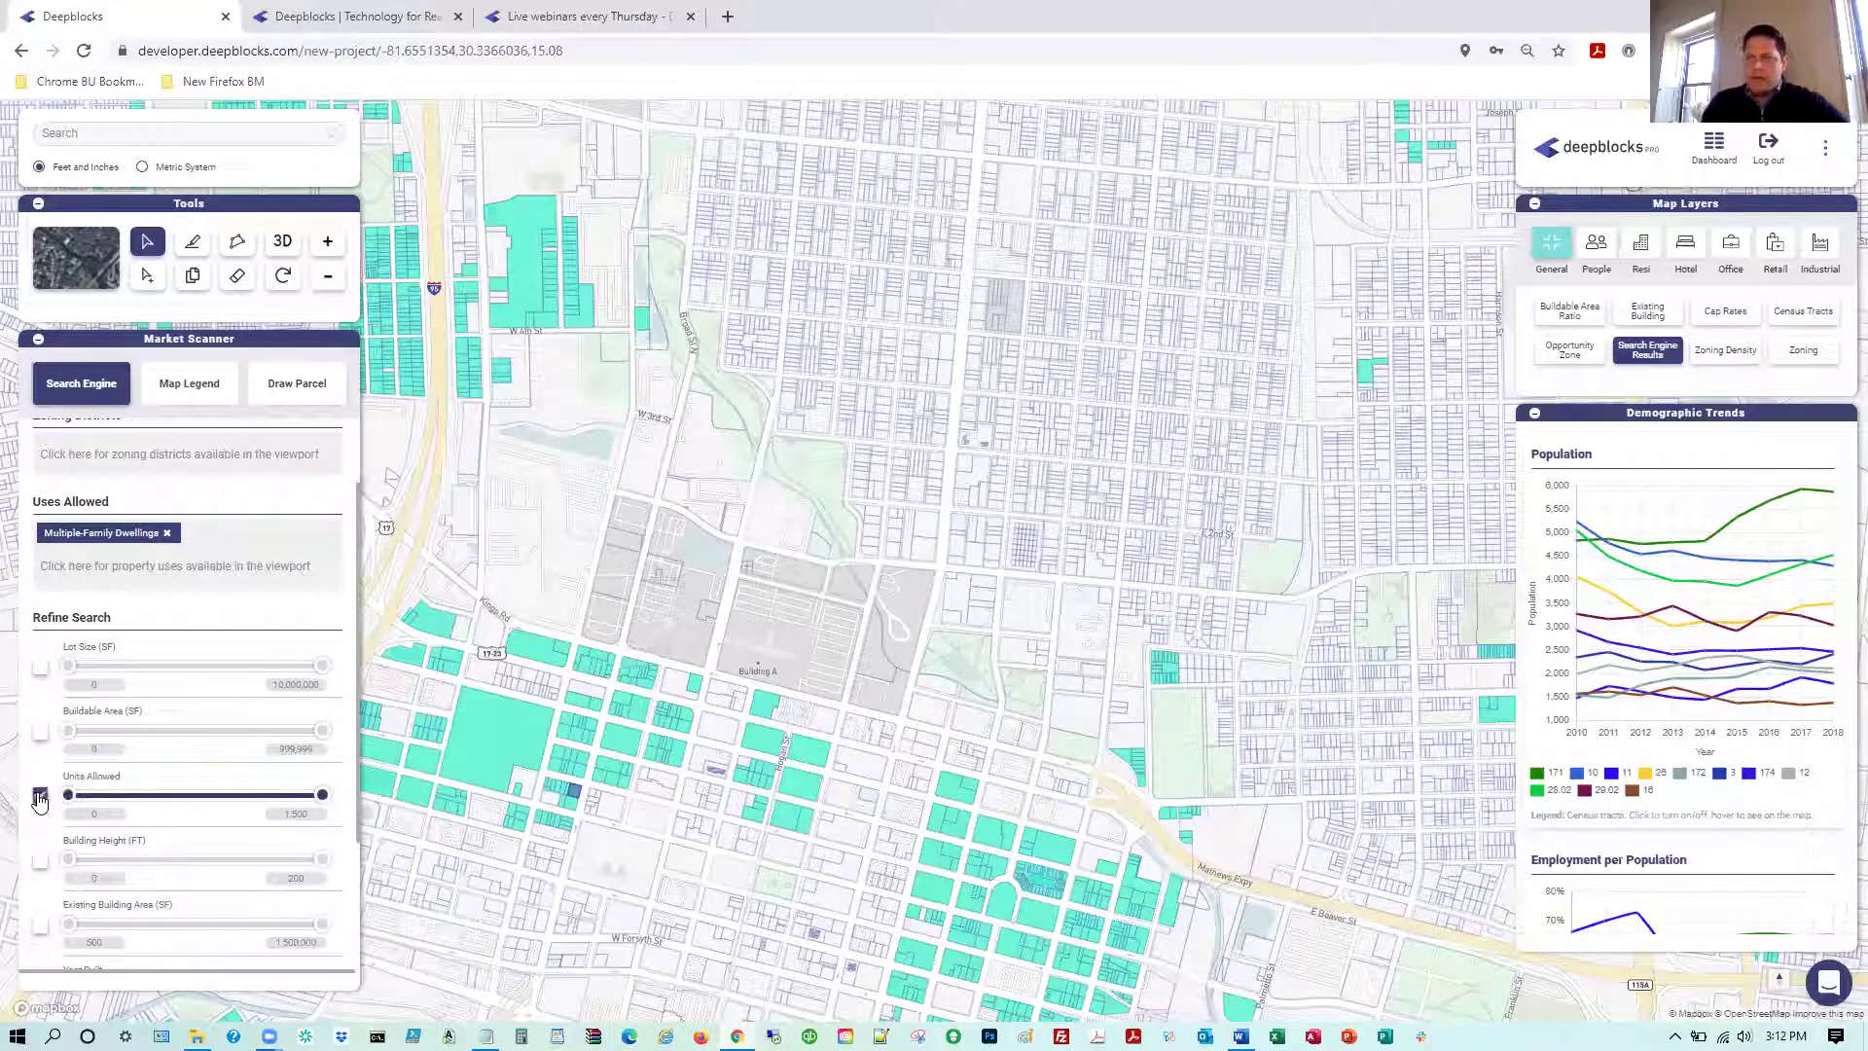
double_click(107, 814)
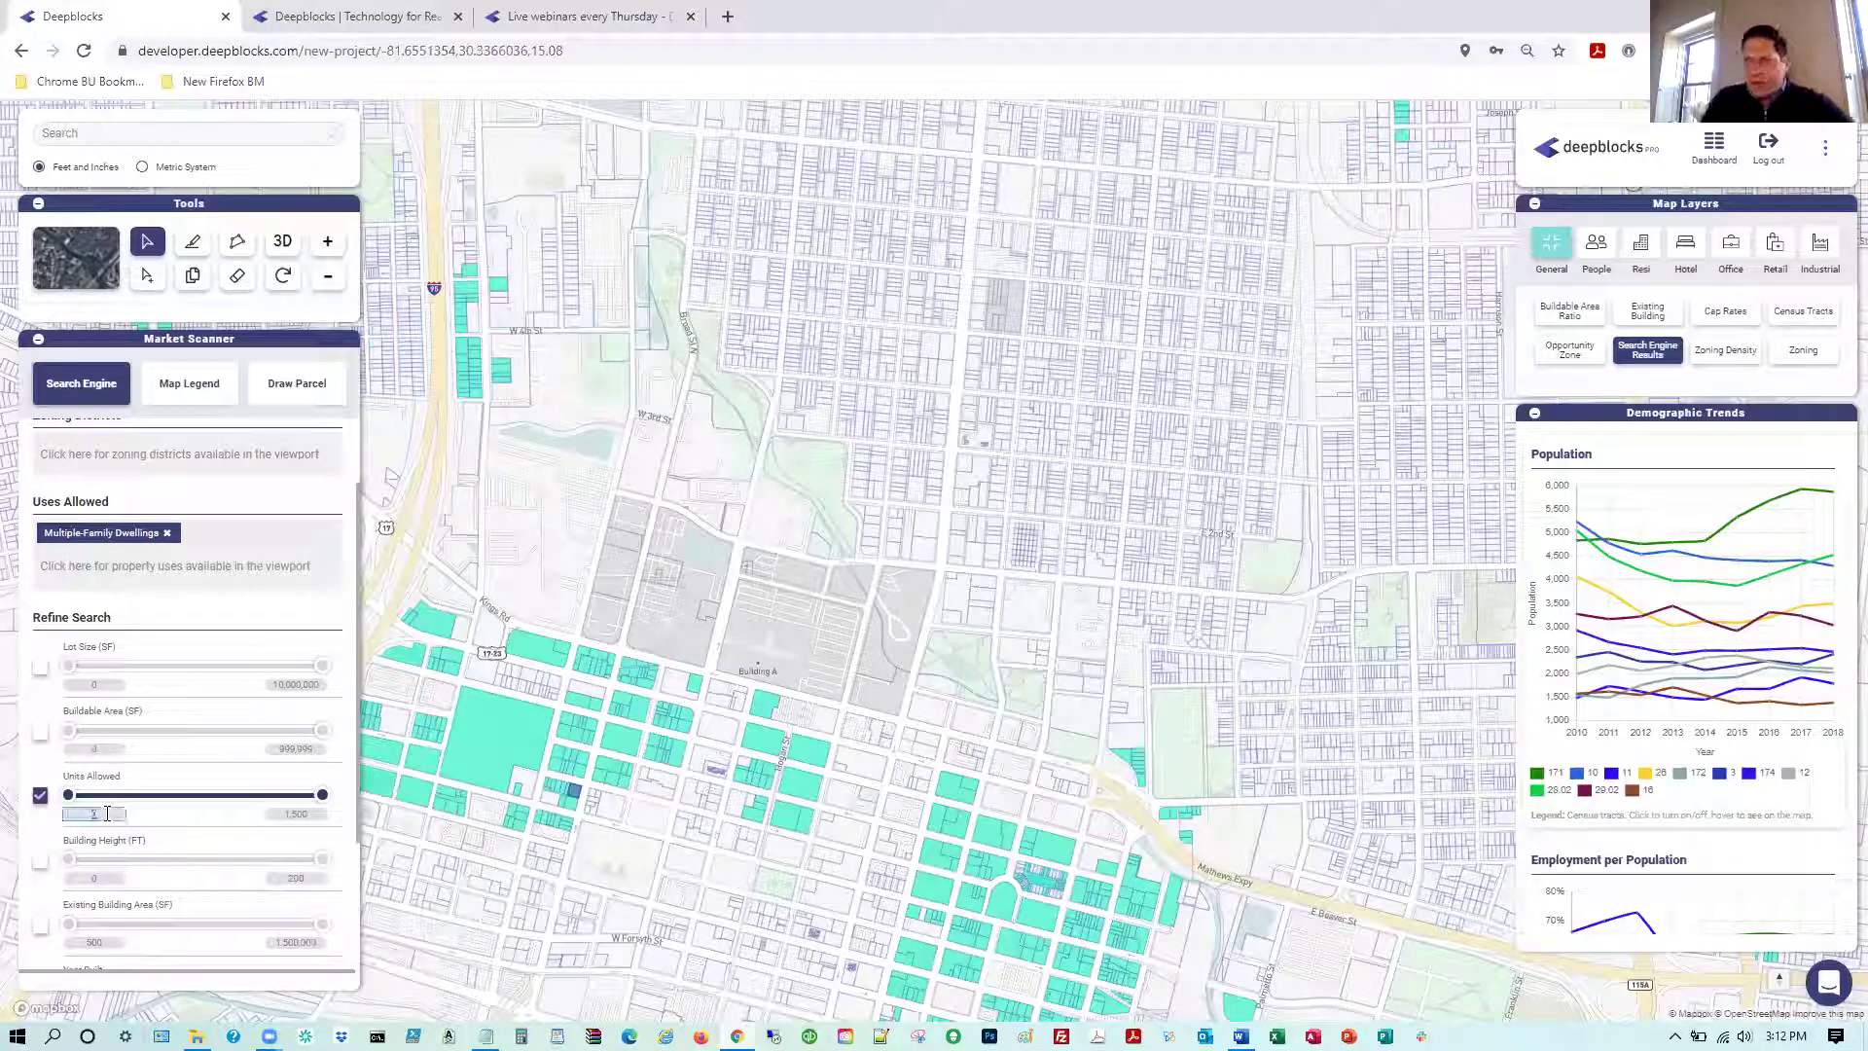
text(20)
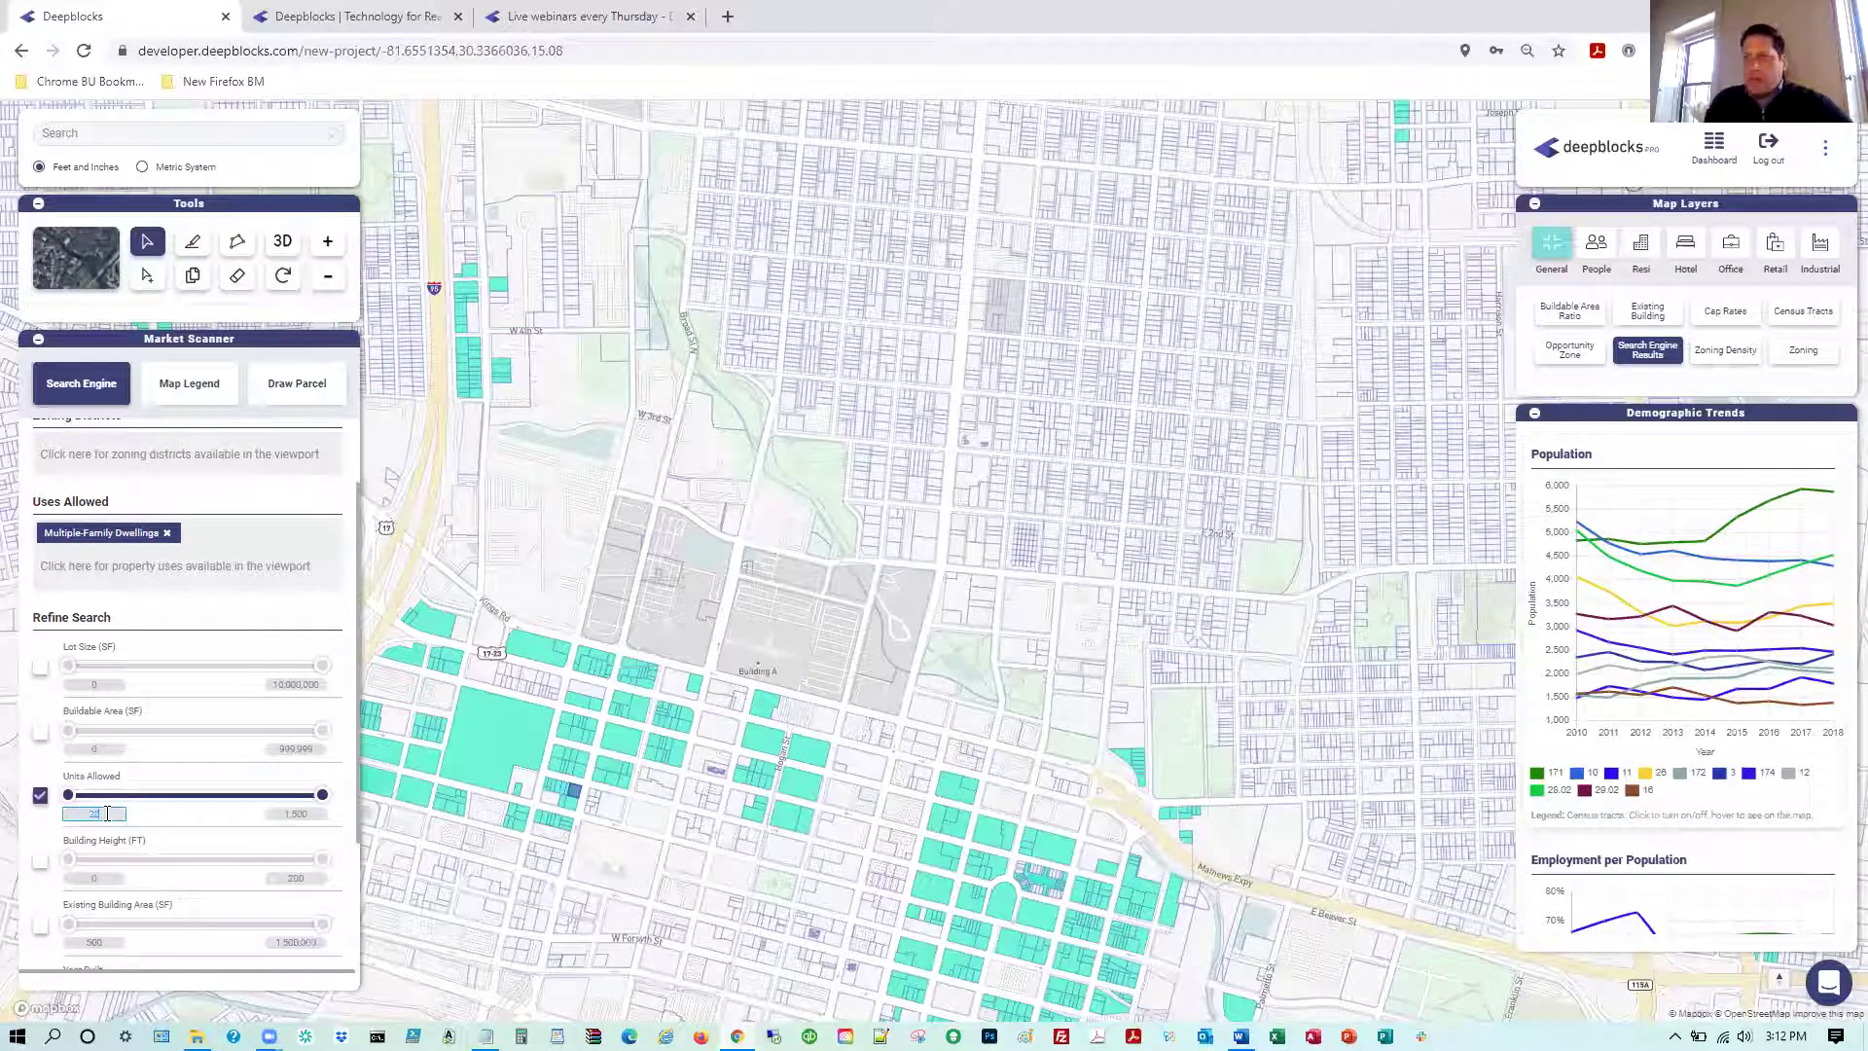
double_click(298, 814)
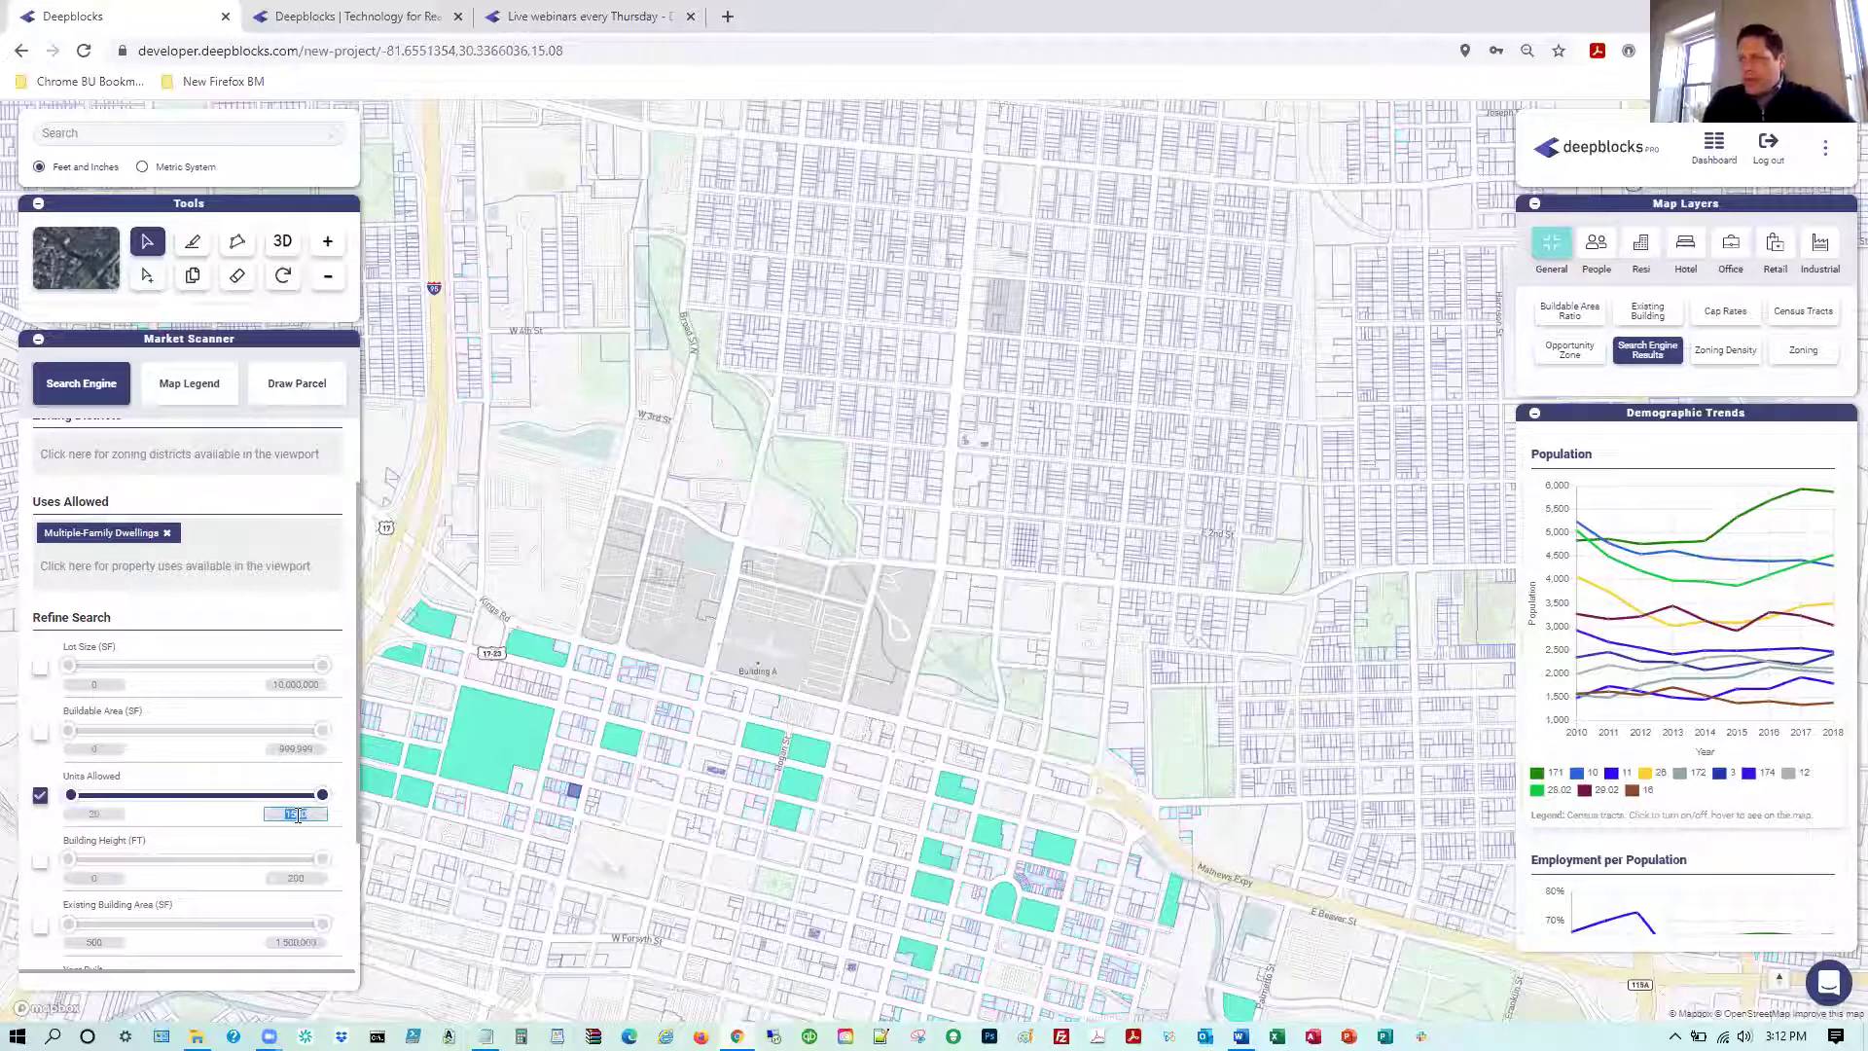
scroll(220, 607, up, 1)
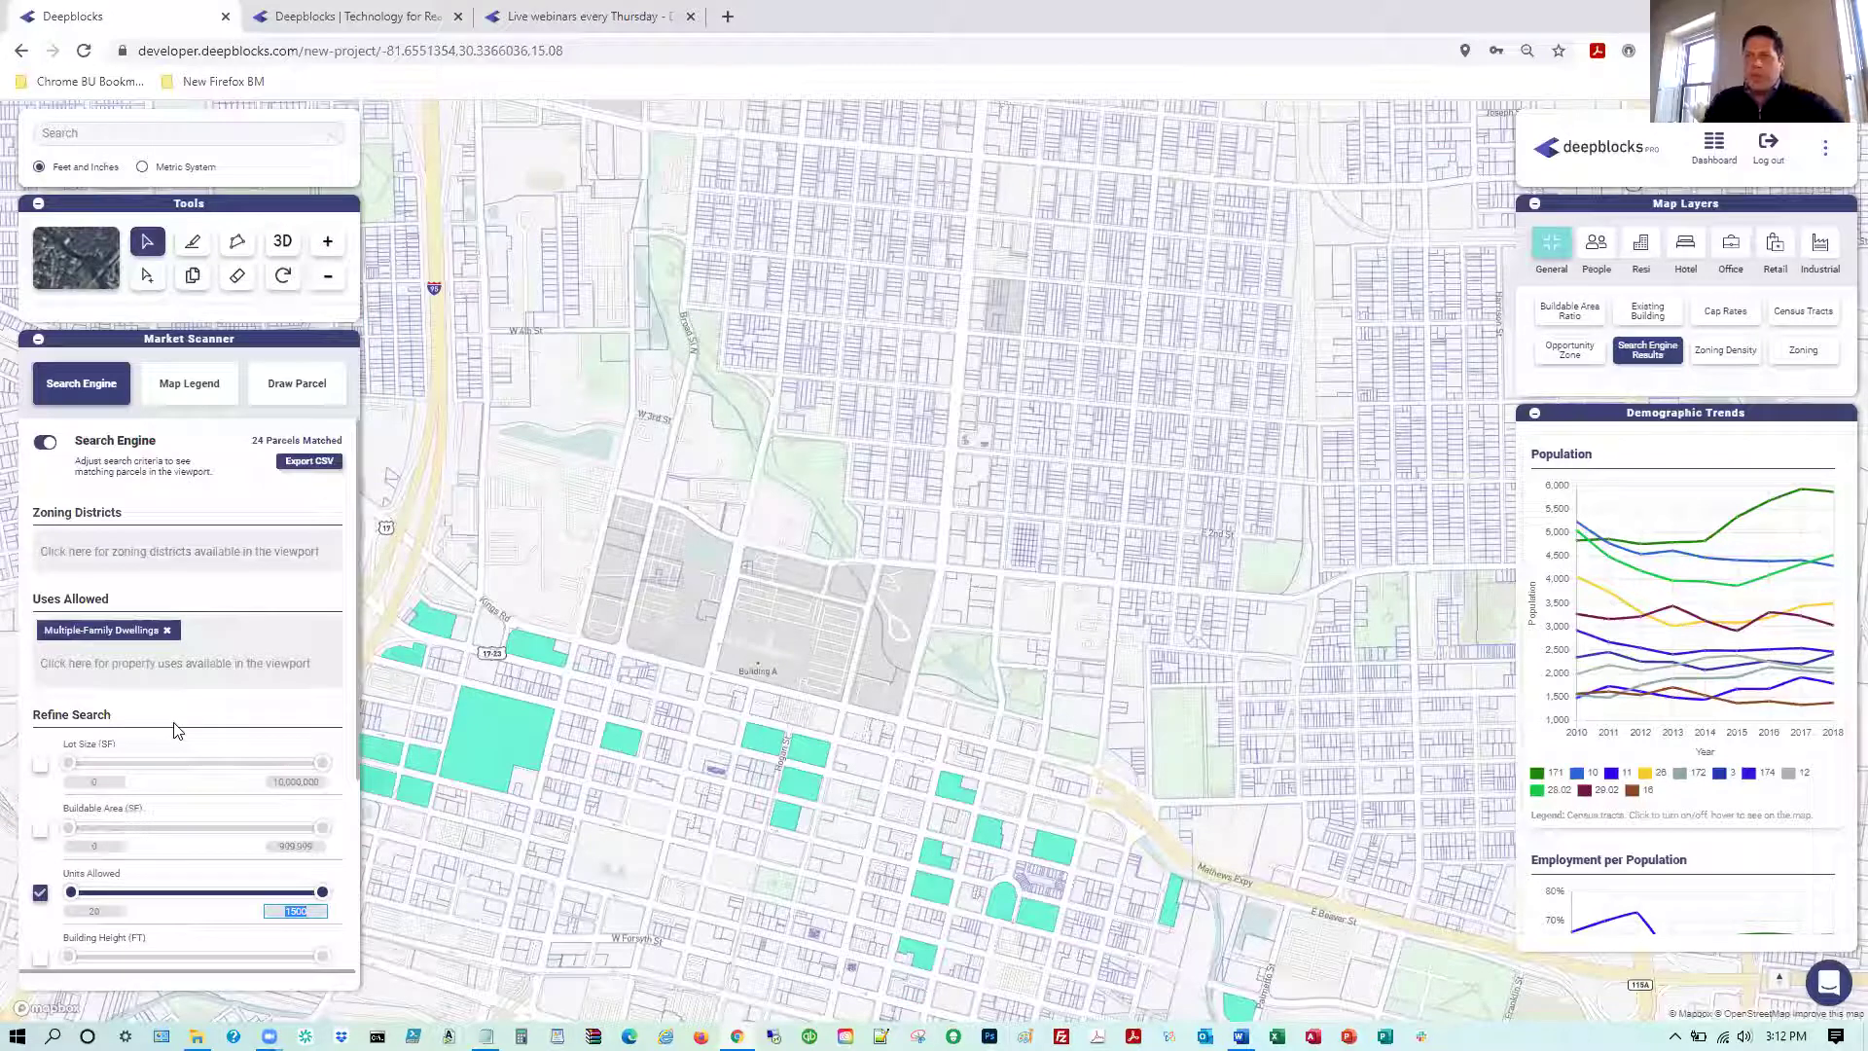
Raise the minimum of the Units Allowed filter to 40 units
scroll(225, 727, down, 2)
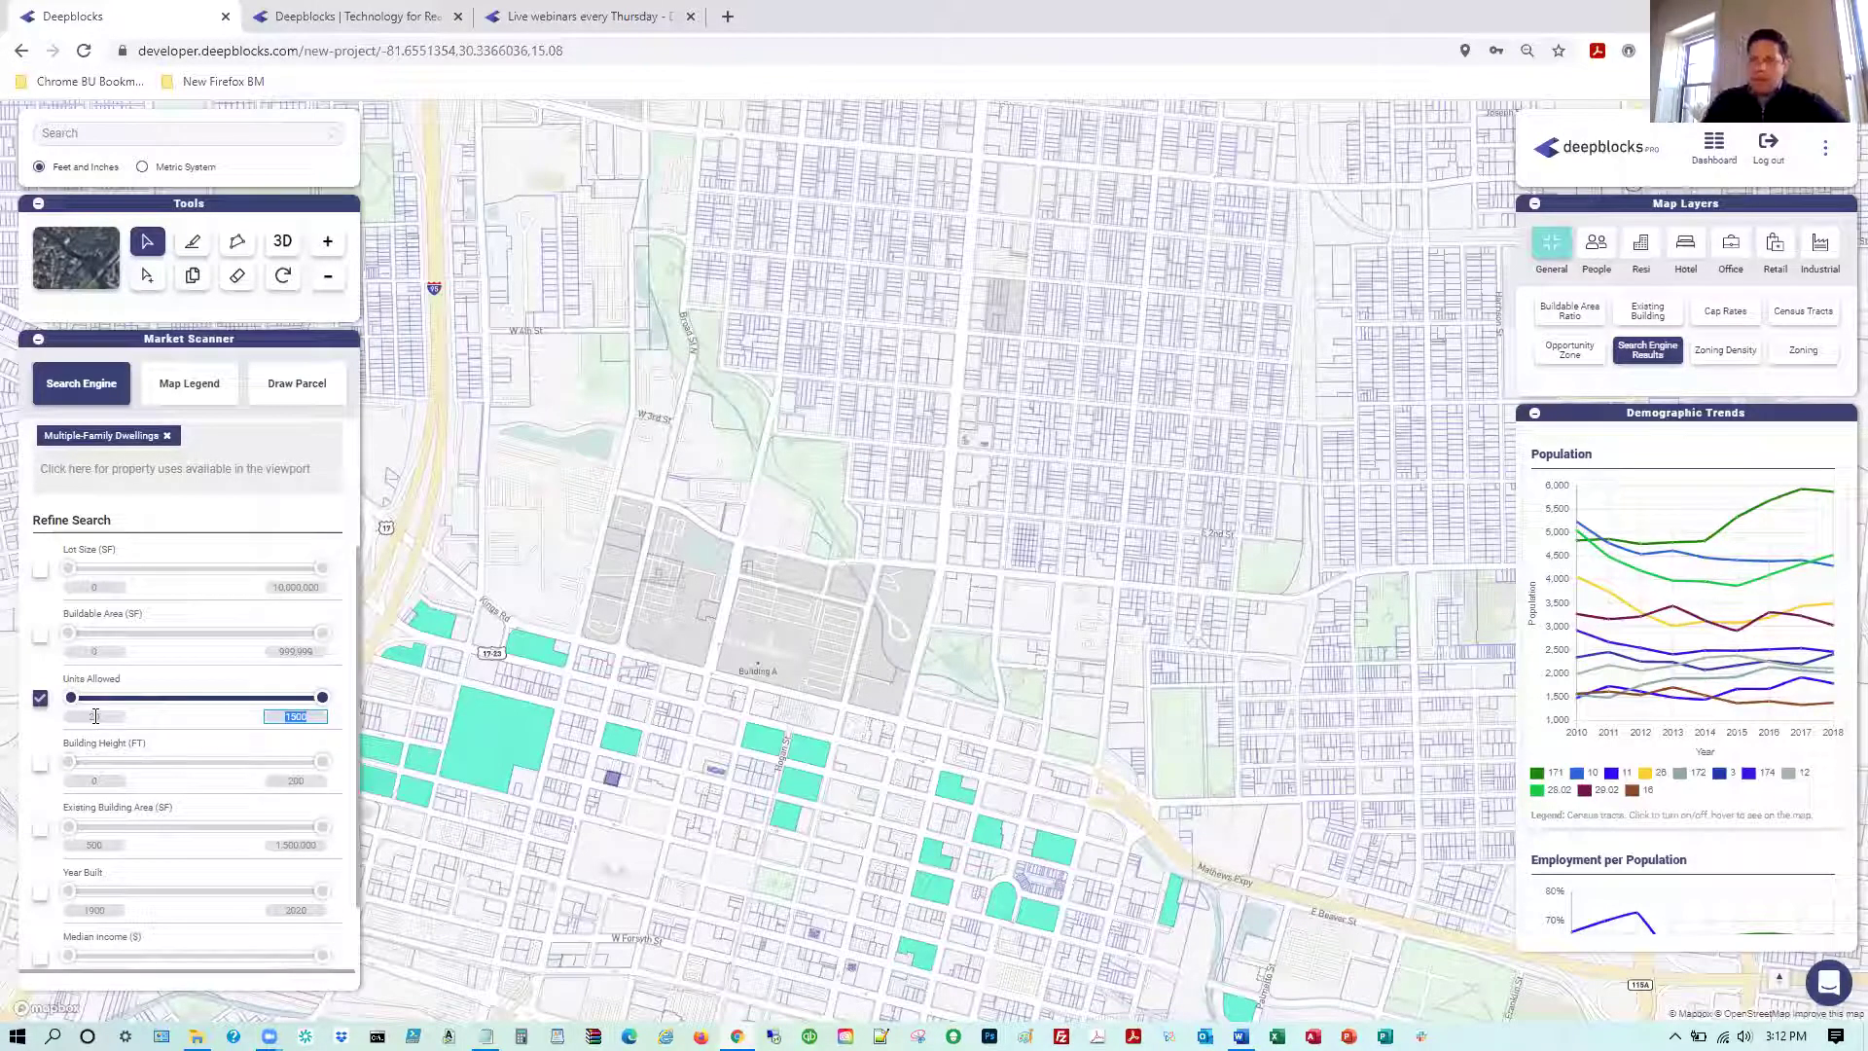
click(127, 716)
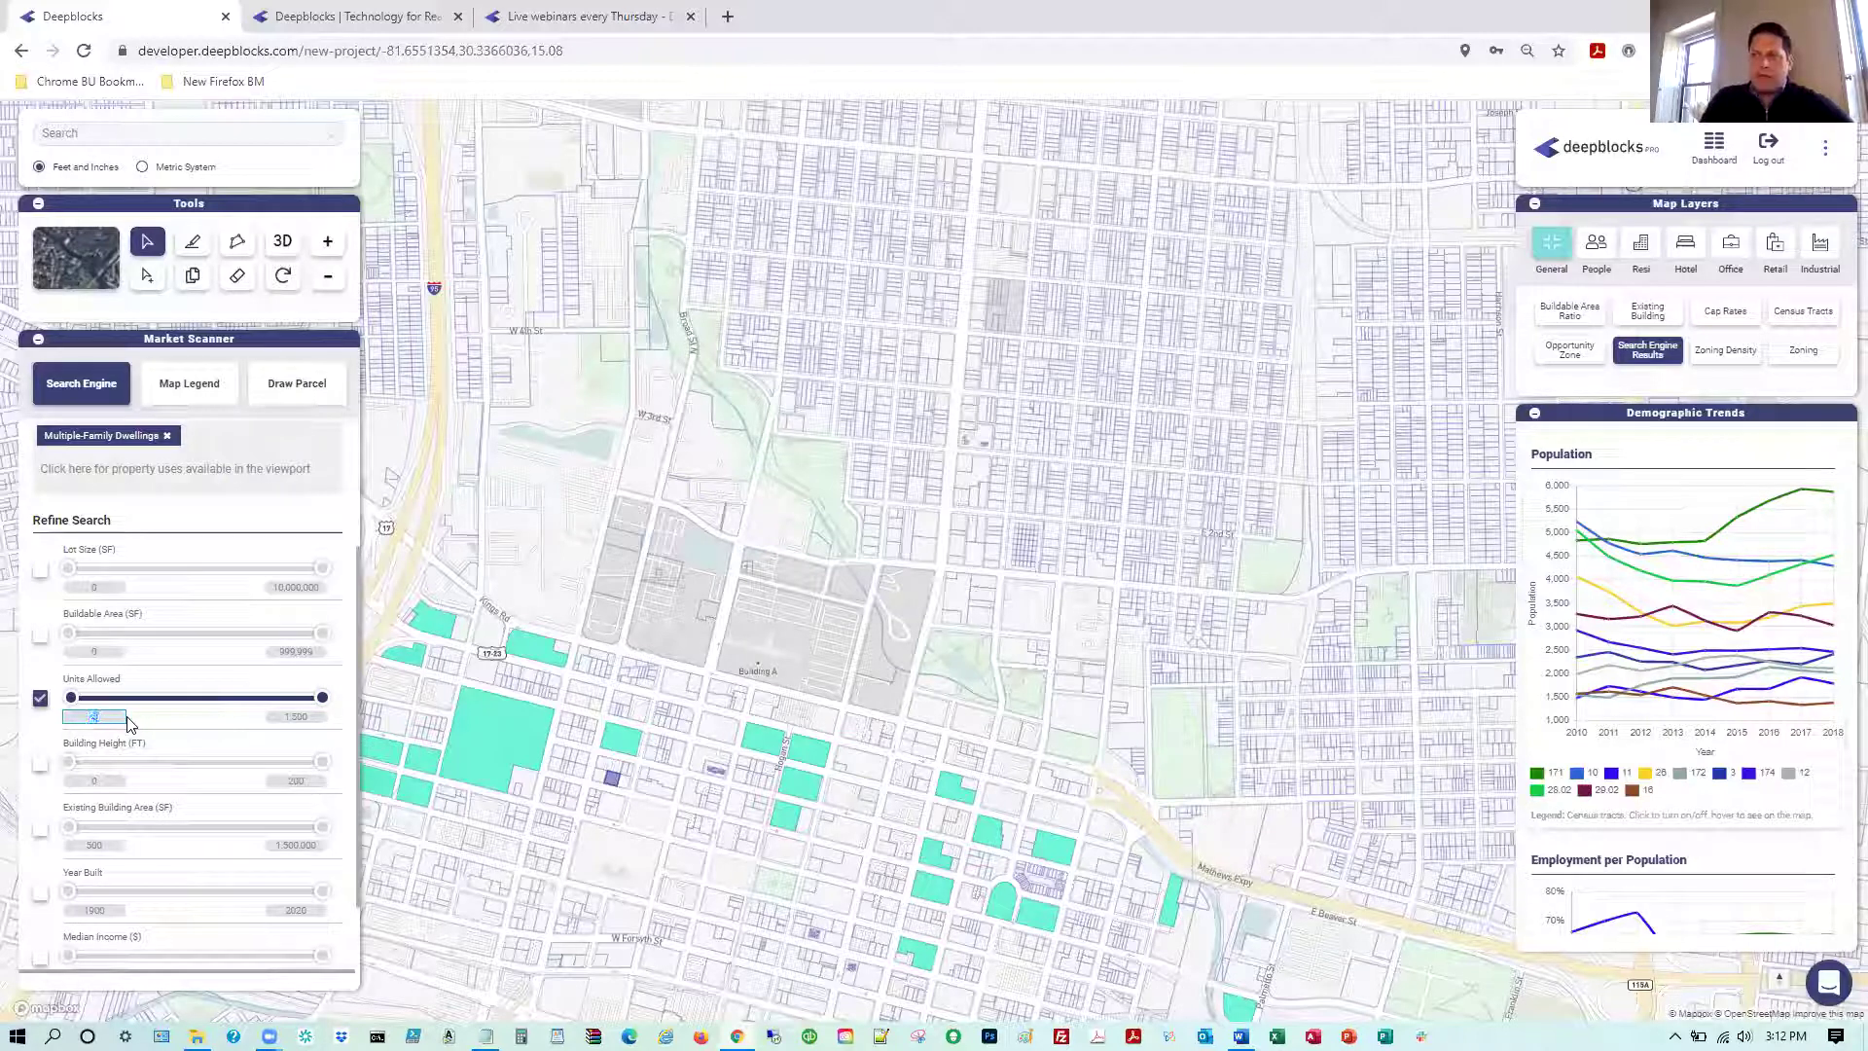
text(40)
click(311, 715)
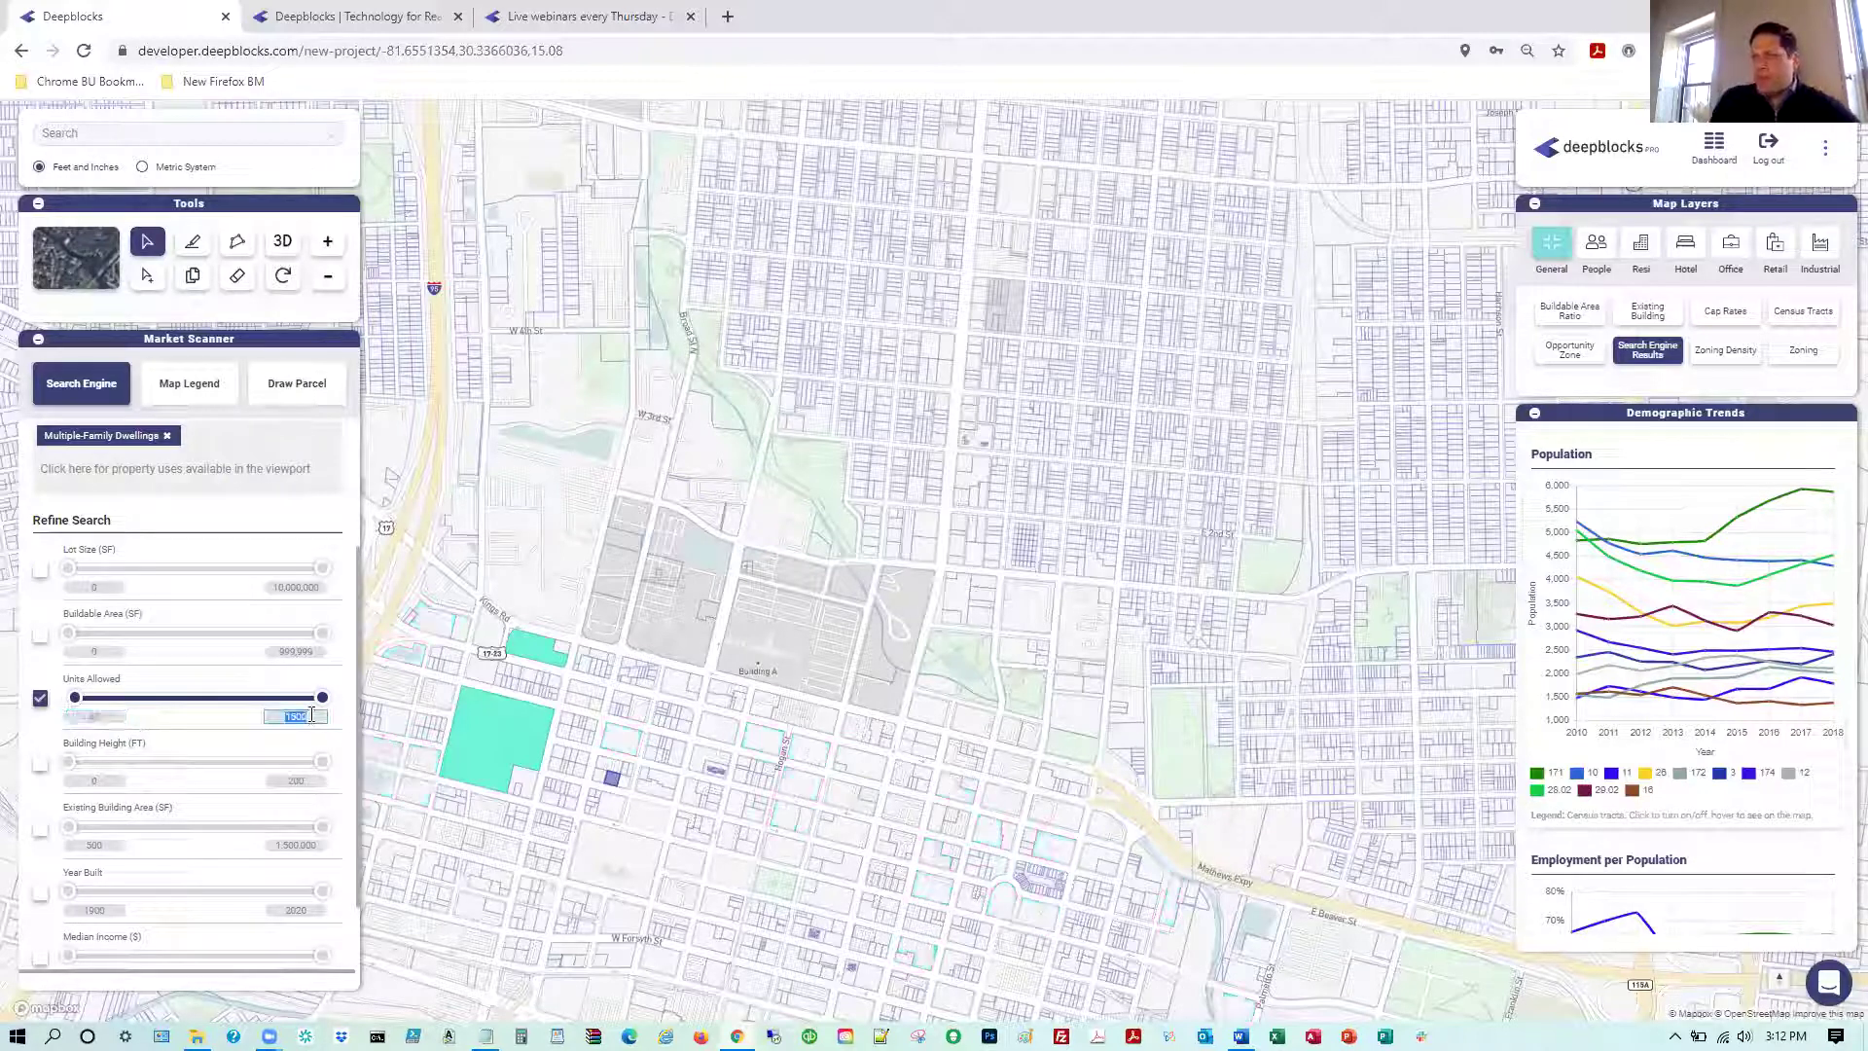
scroll(226, 654, up, 2)
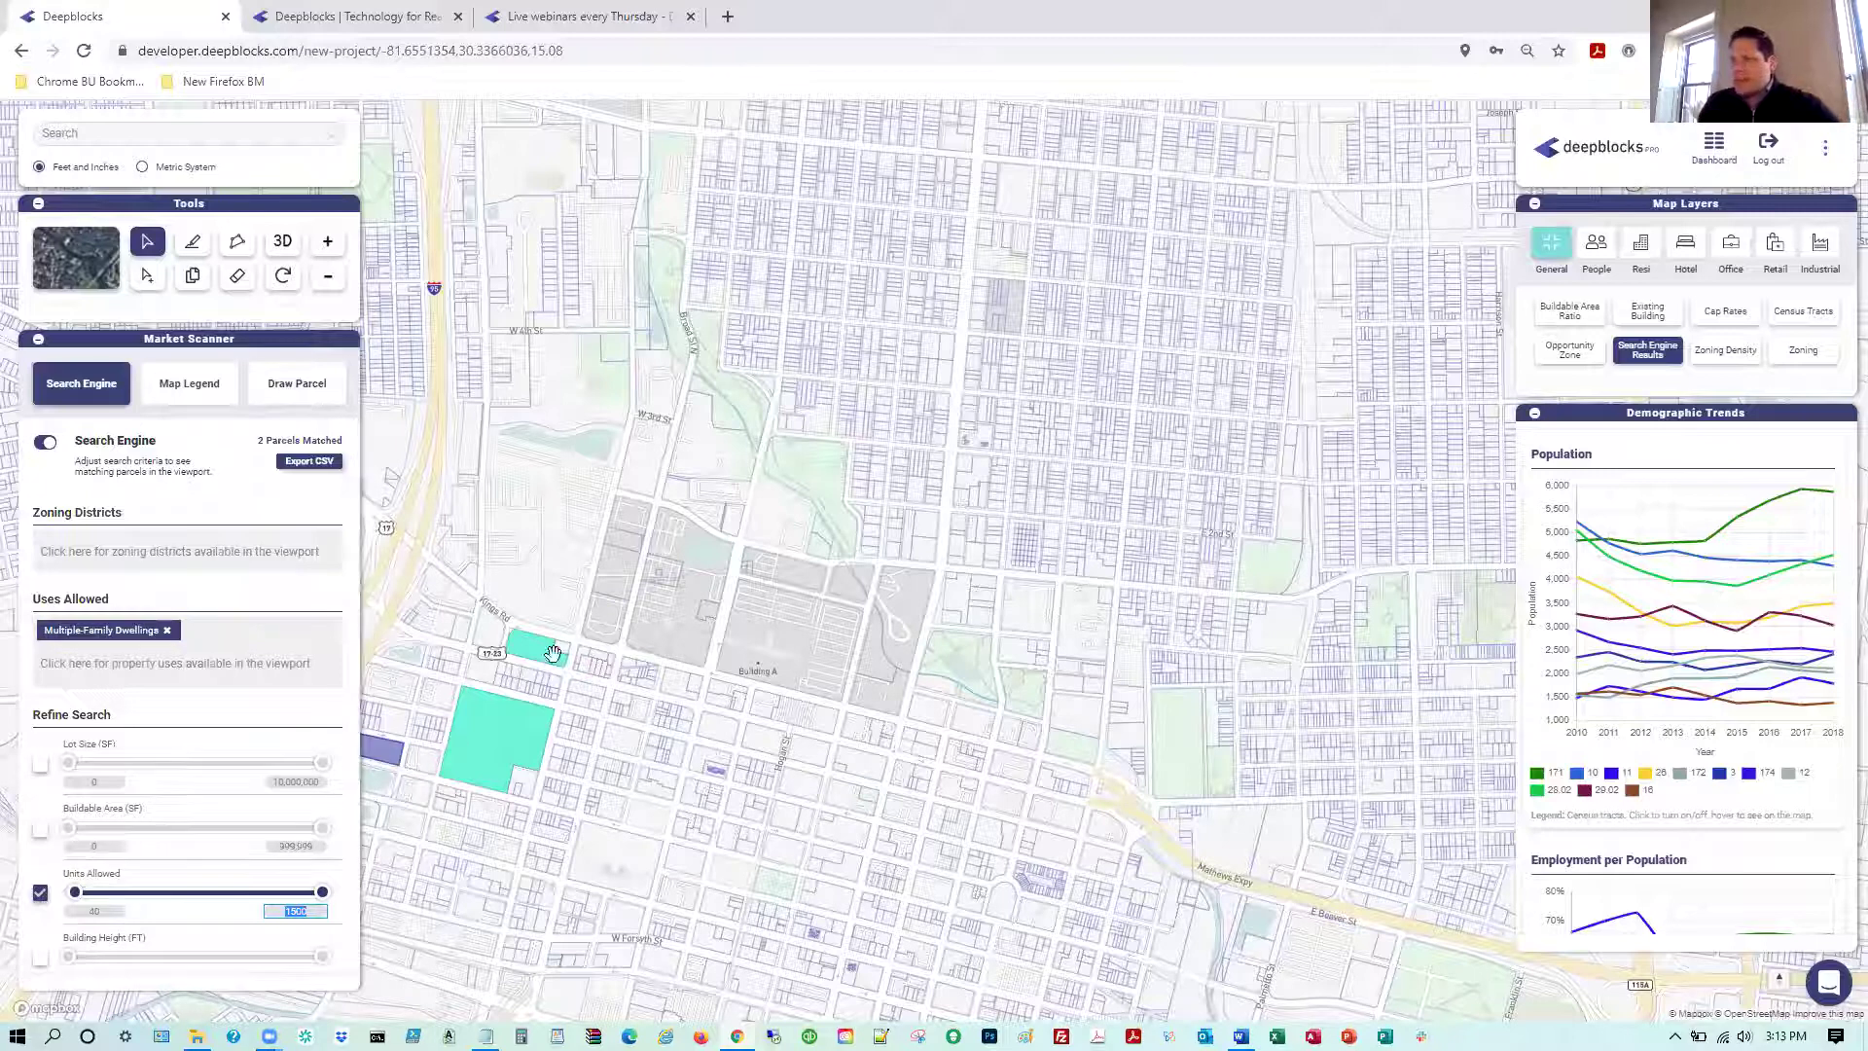
Select the large LaVilla School of the Arts parcel and review its demographics, lot, building, value and owner data
click(490, 738)
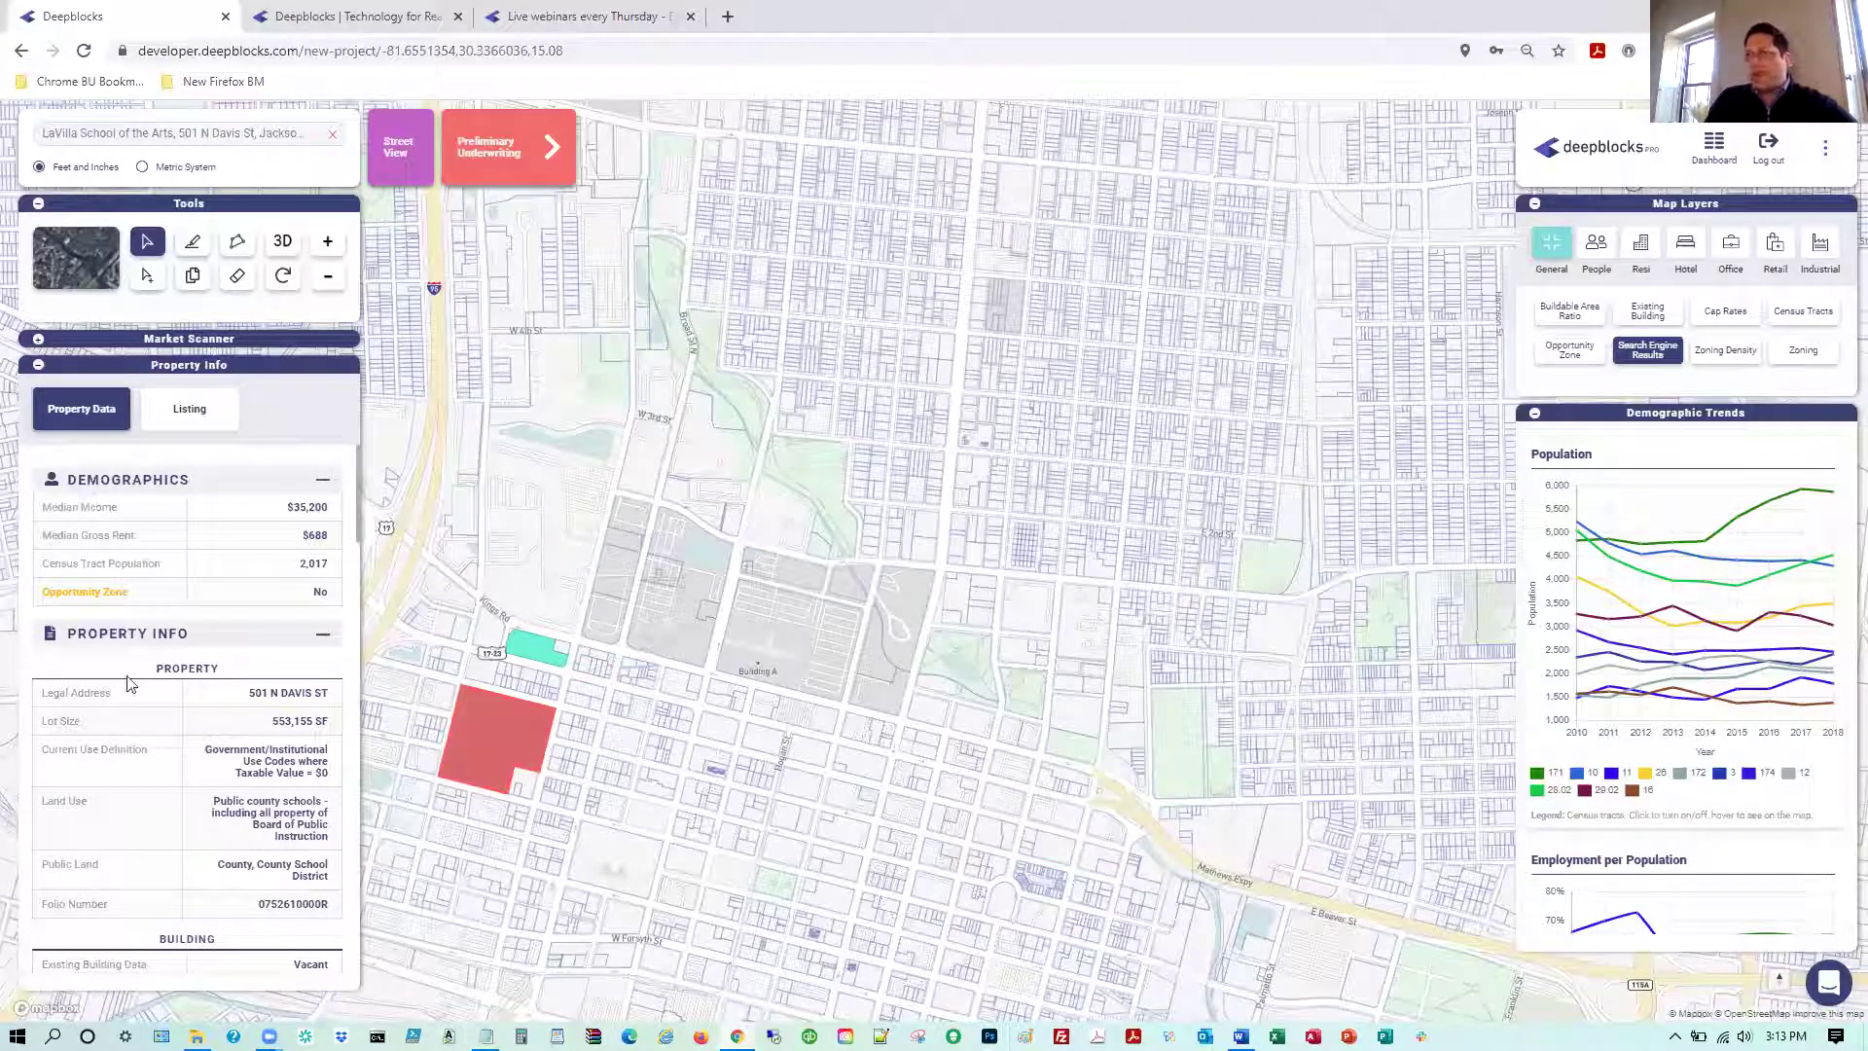
scroll(251, 611, down, 3)
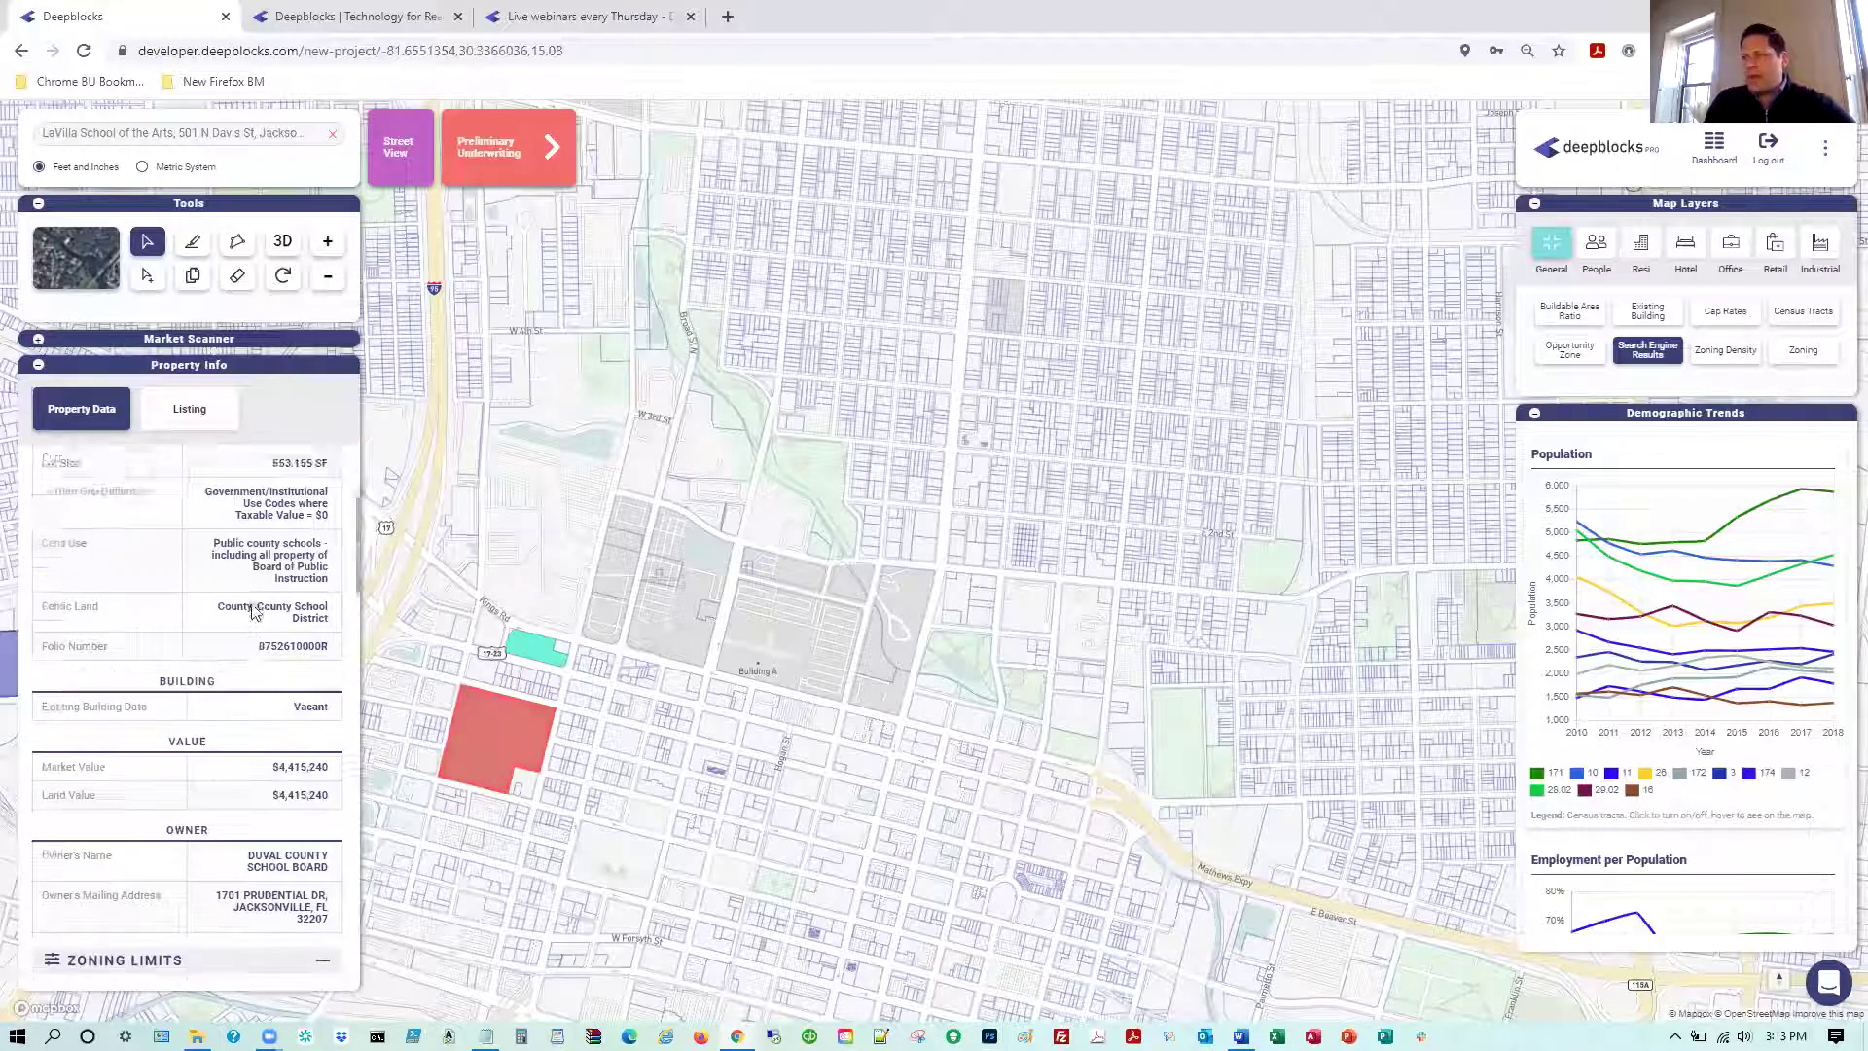
scroll(271, 631, down, 1)
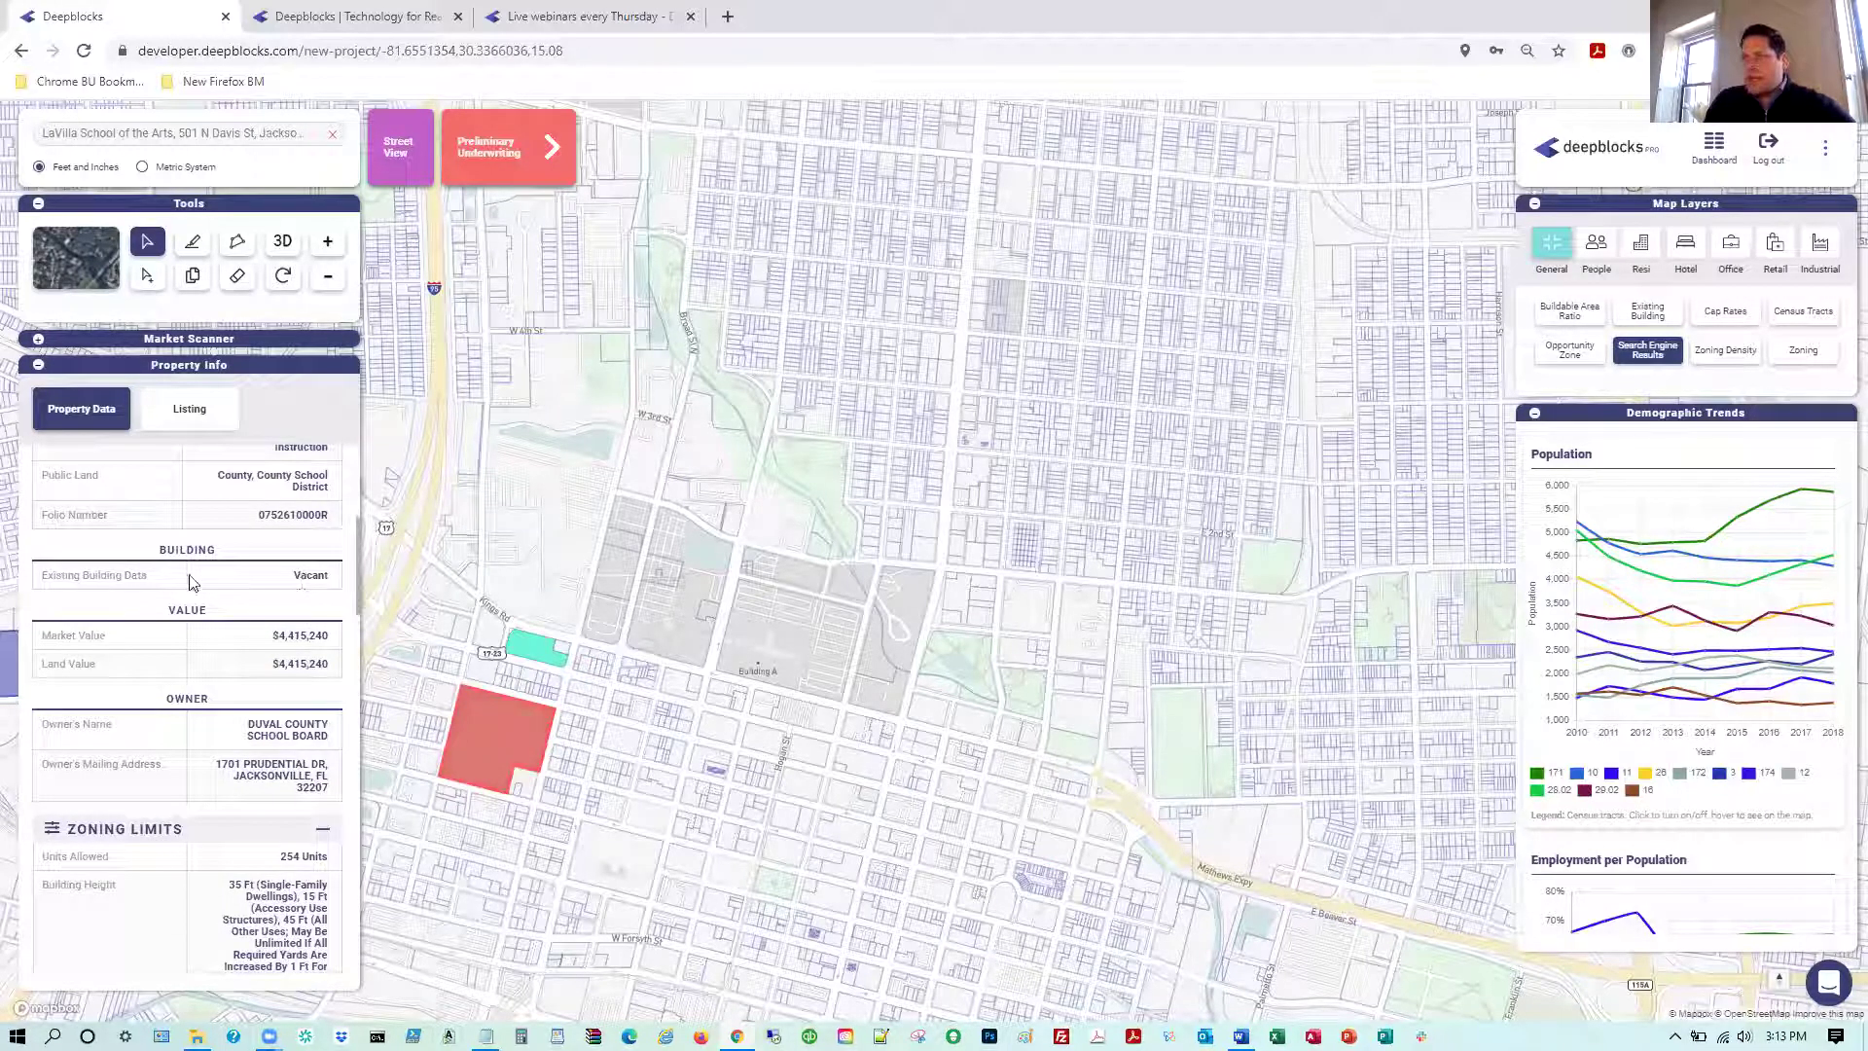
scroll(192, 613, down, 2)
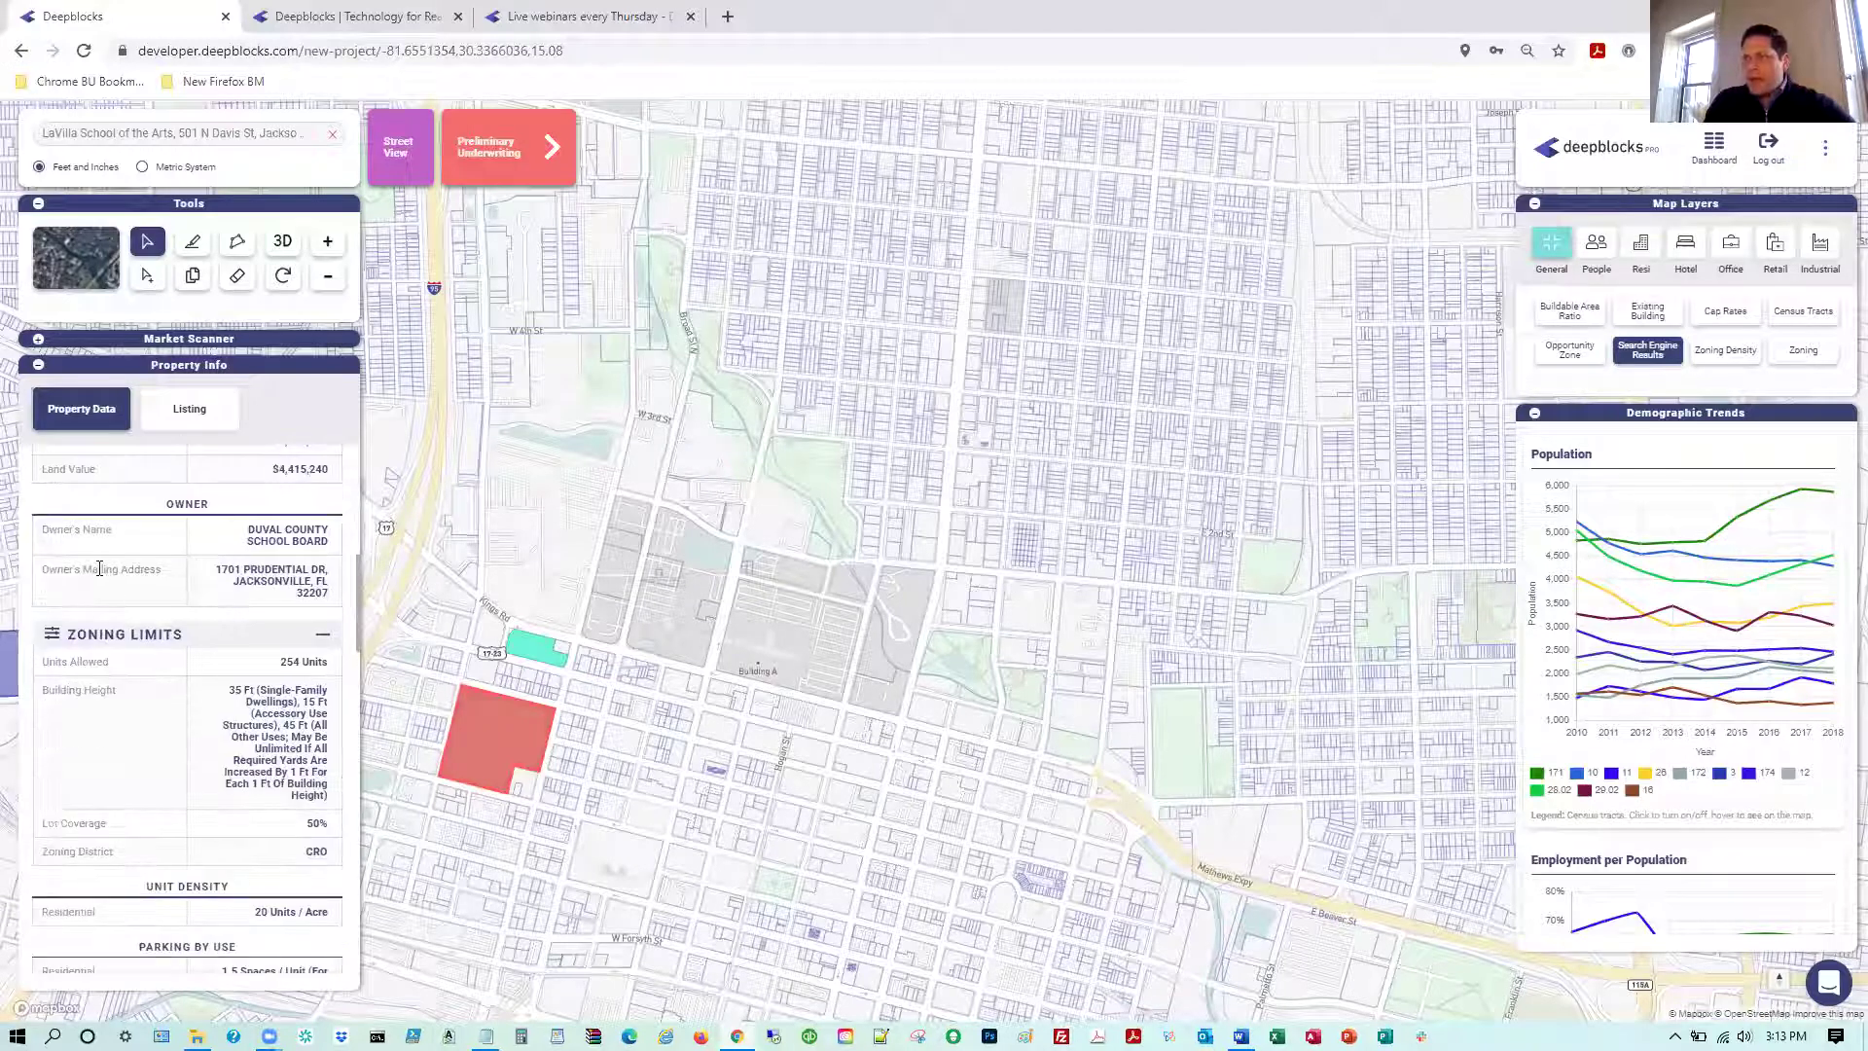
scroll(99, 568, up, 2)
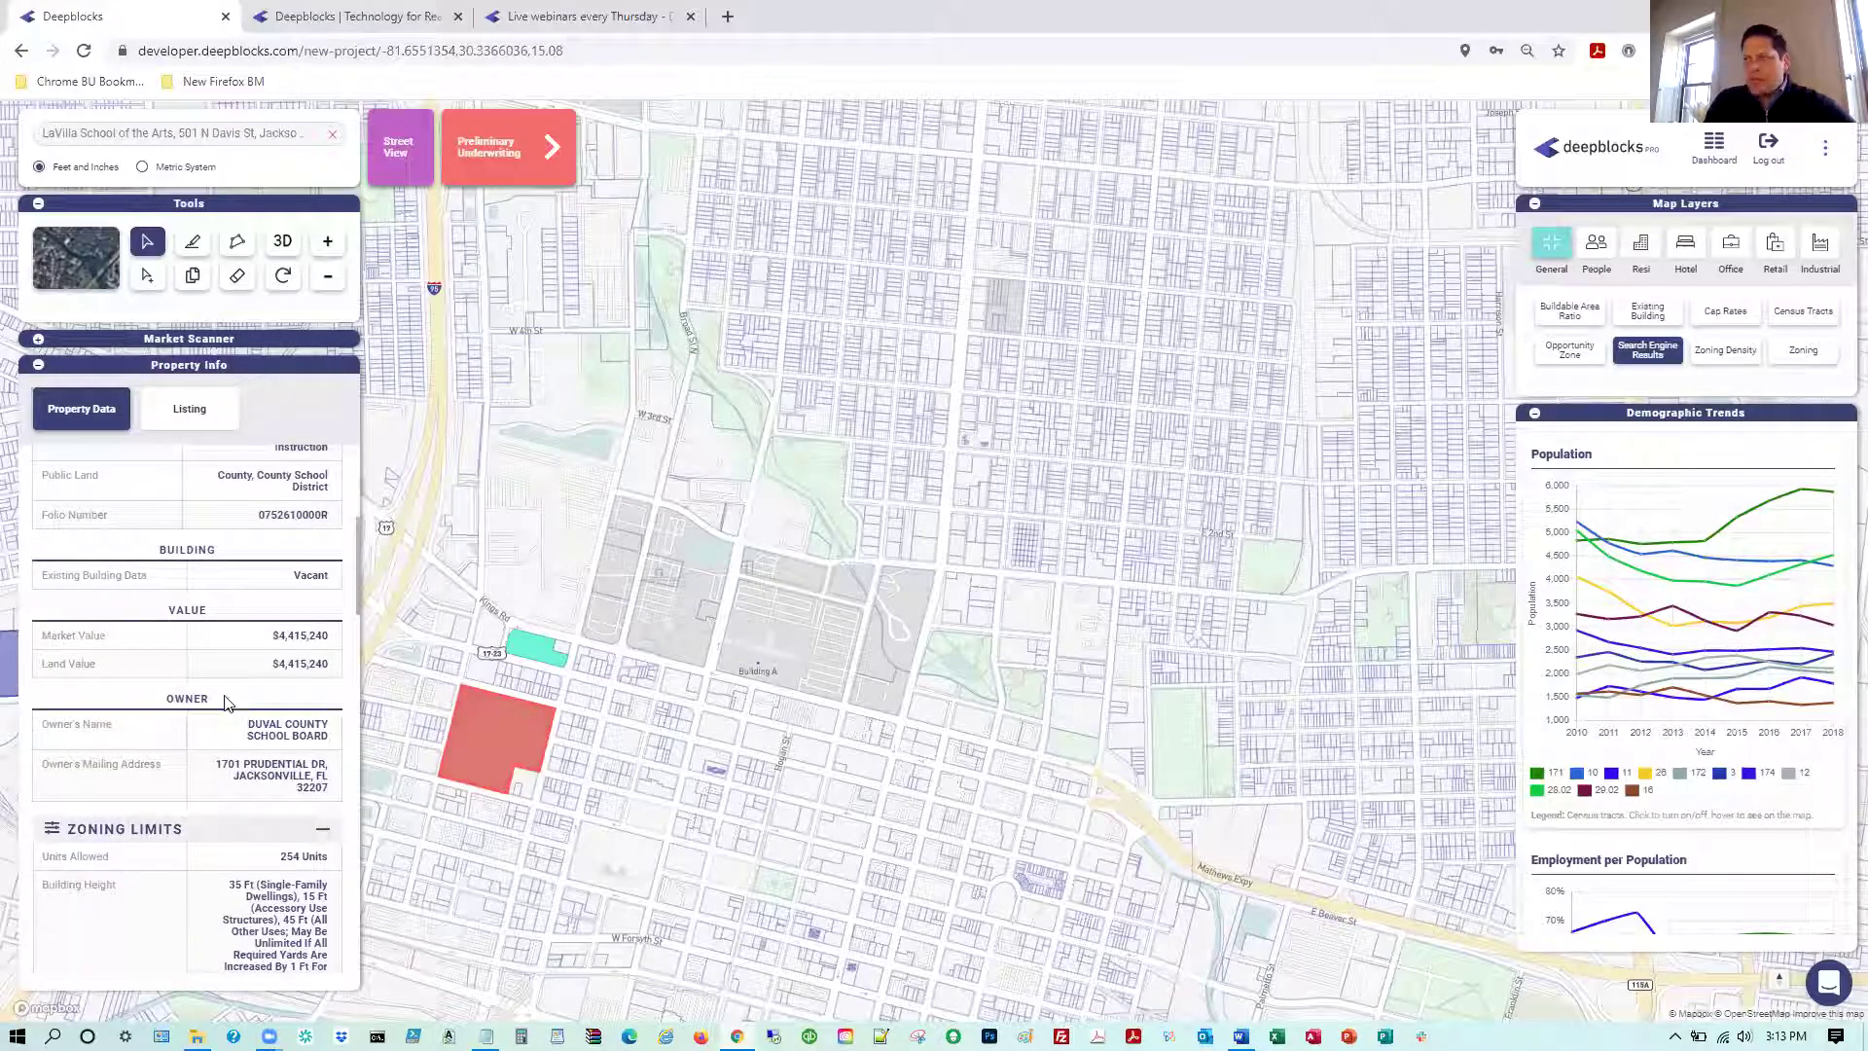
scroll(238, 681, down, 2)
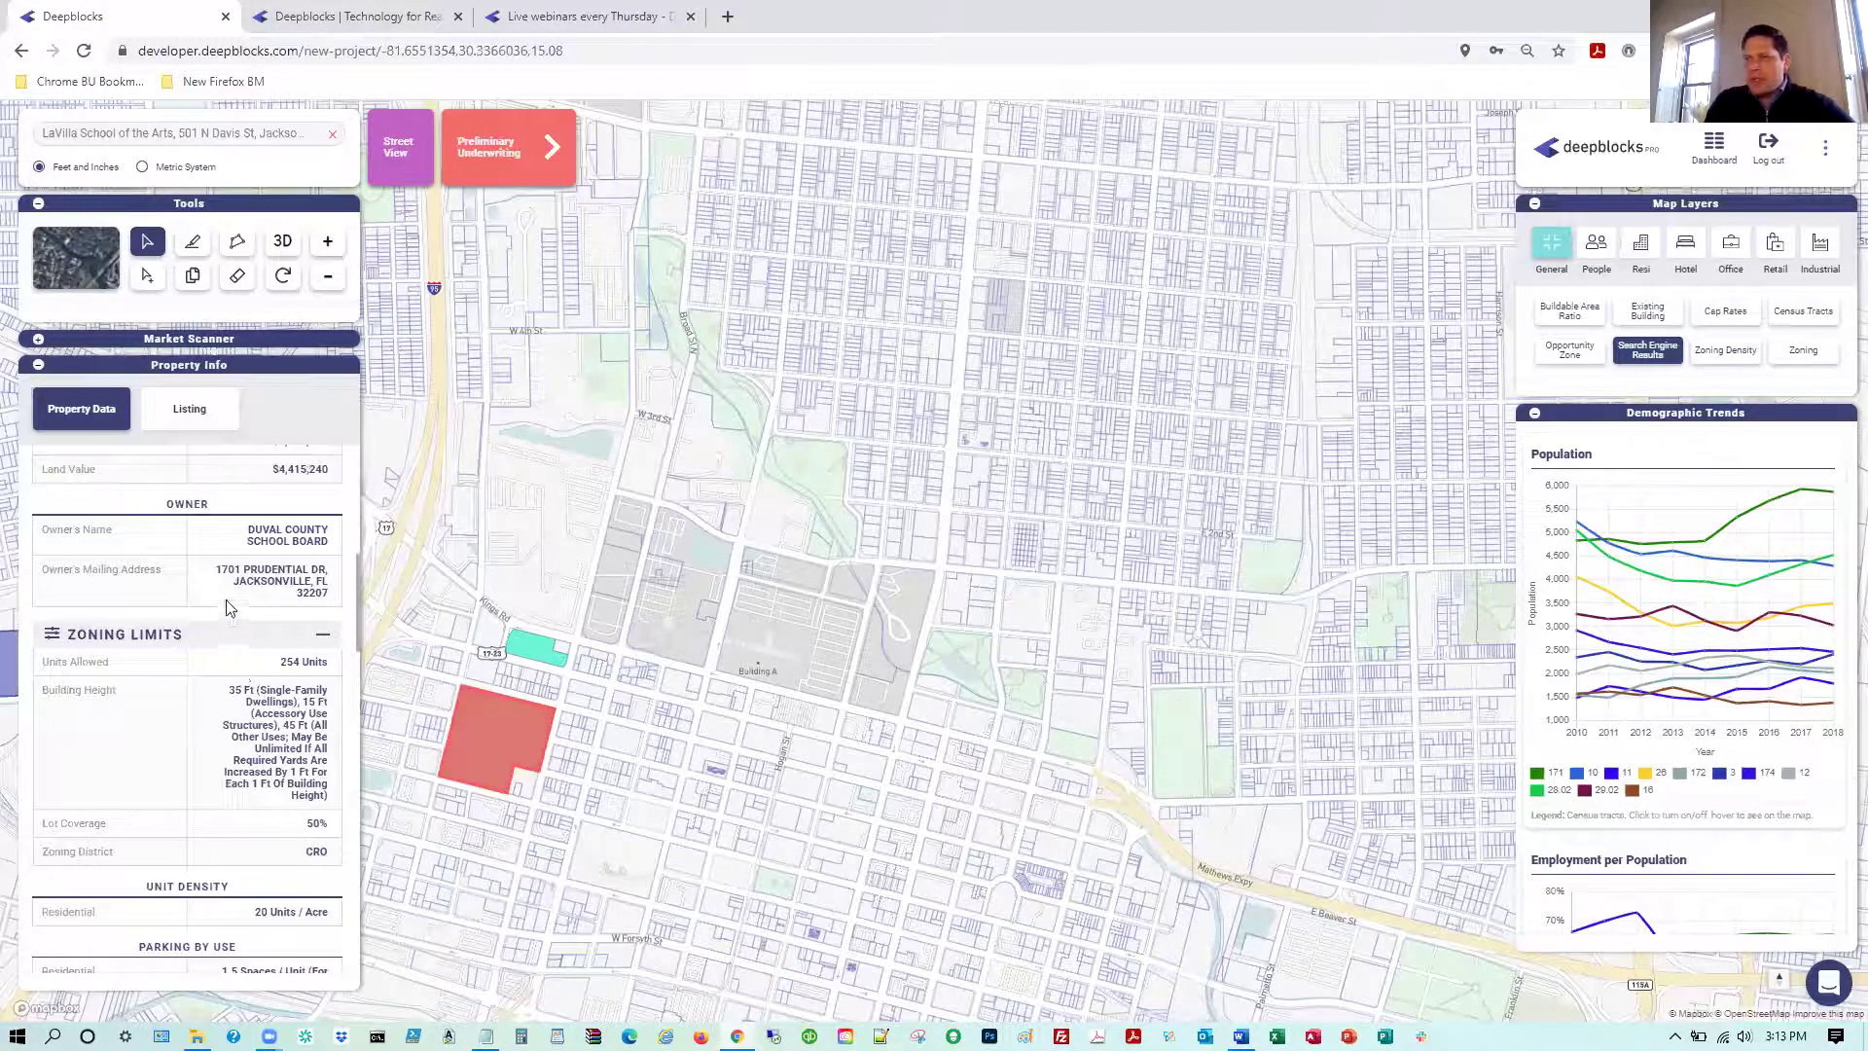
Examine the selected parcel's zoning limits, unit density, parking requirements, allowed uses and setbacks
scroll(203, 550, down, 1)
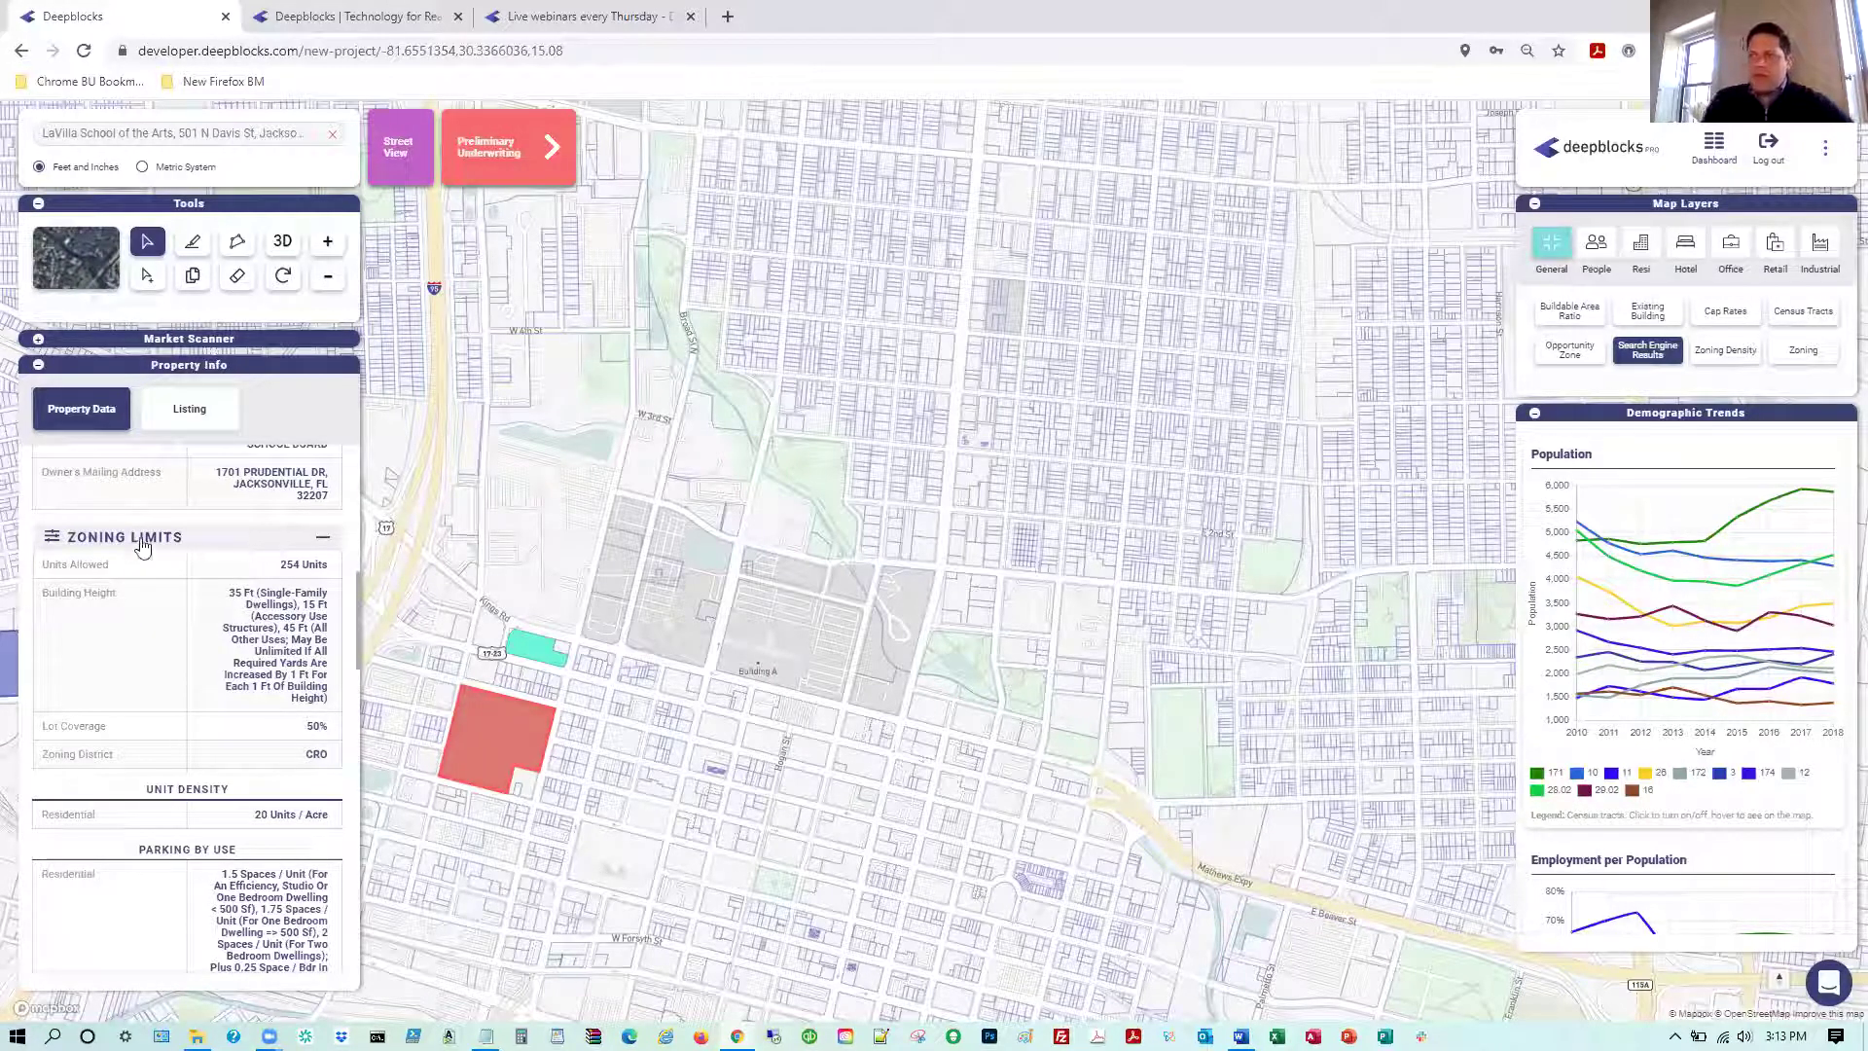
scroll(253, 528, down, 1)
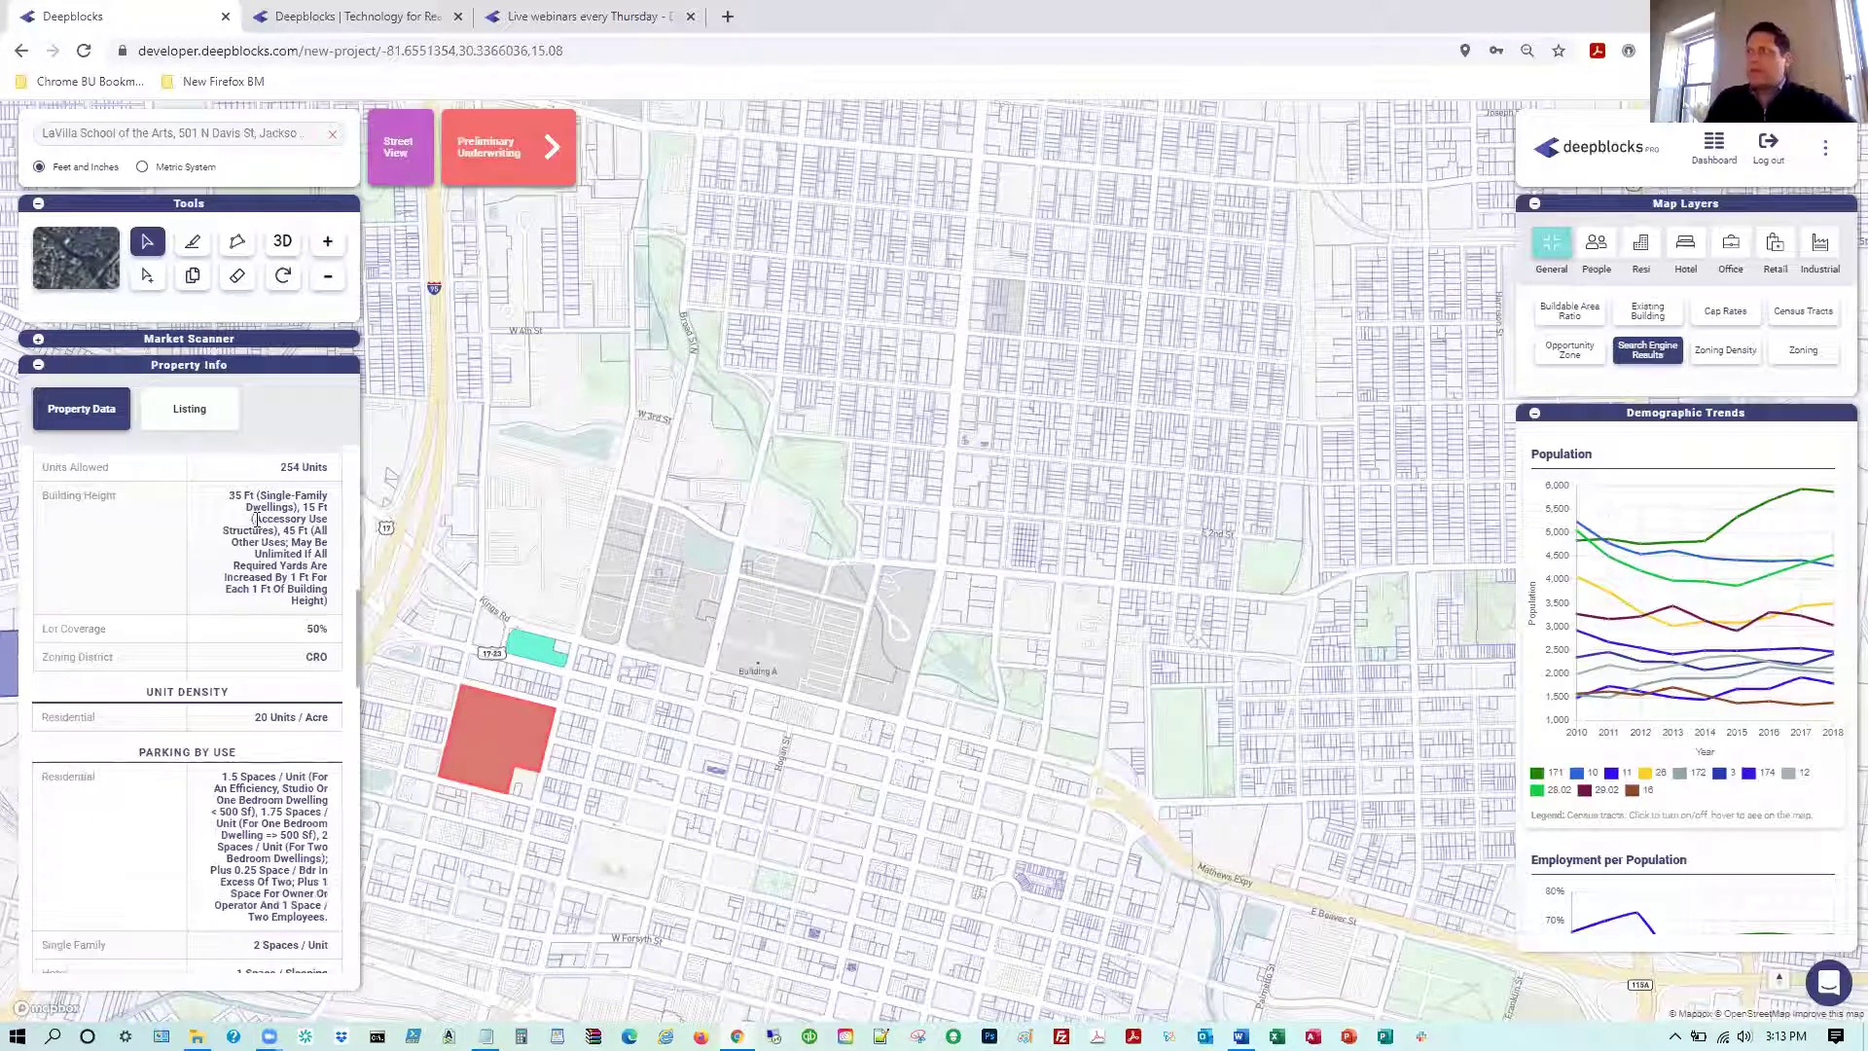
scroll(243, 563, up, 1)
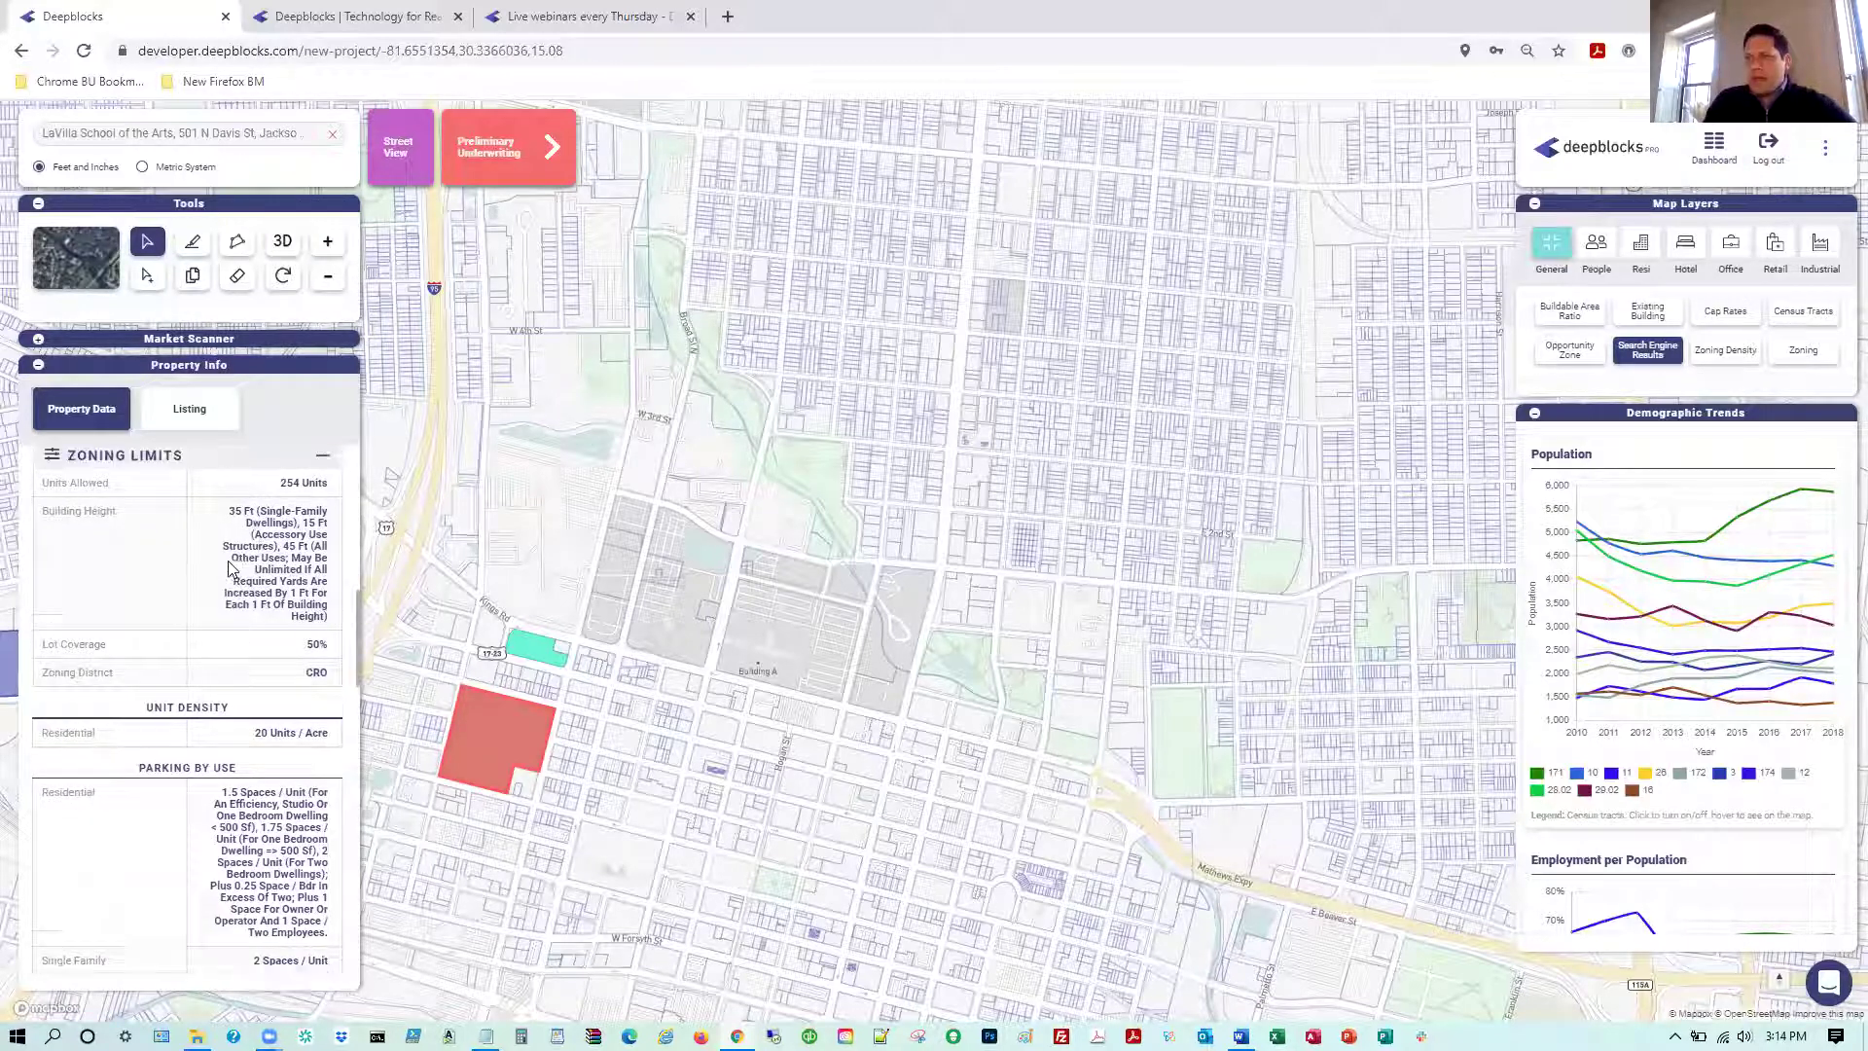
scroll(279, 603, down, 1)
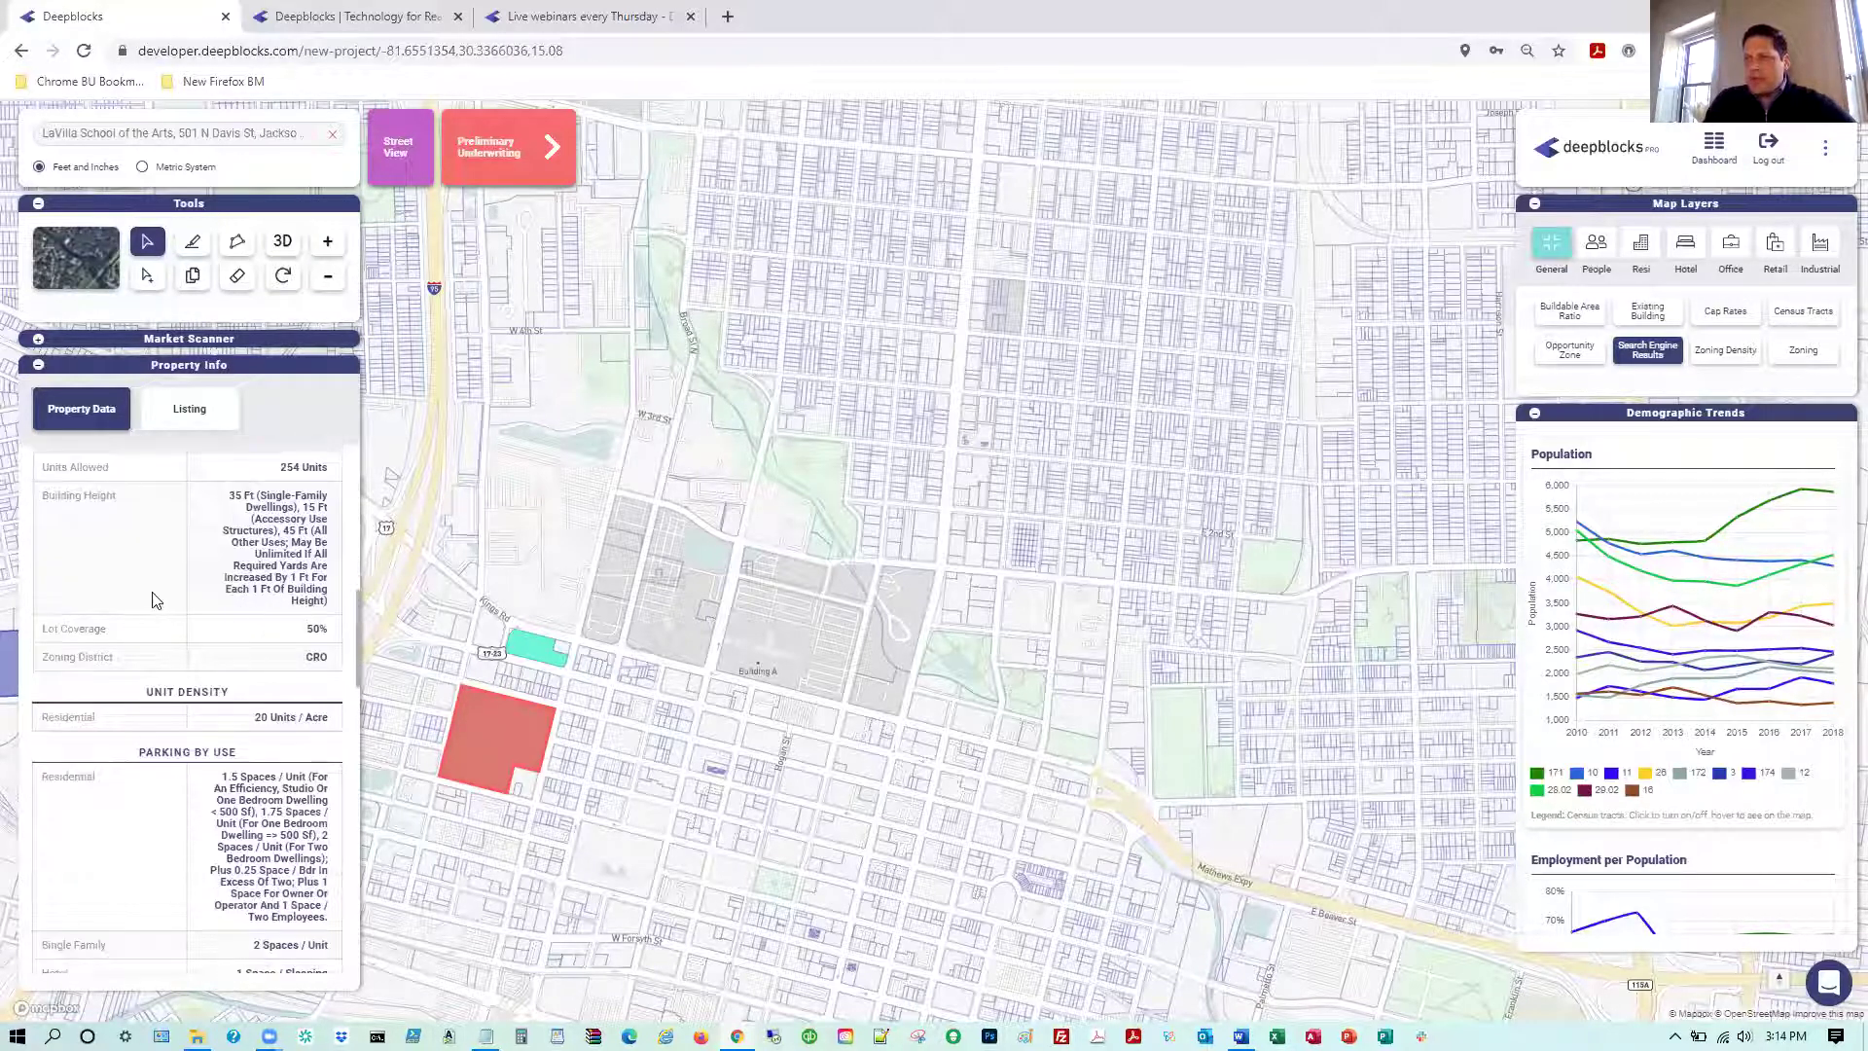
scroll(161, 601, down, 5)
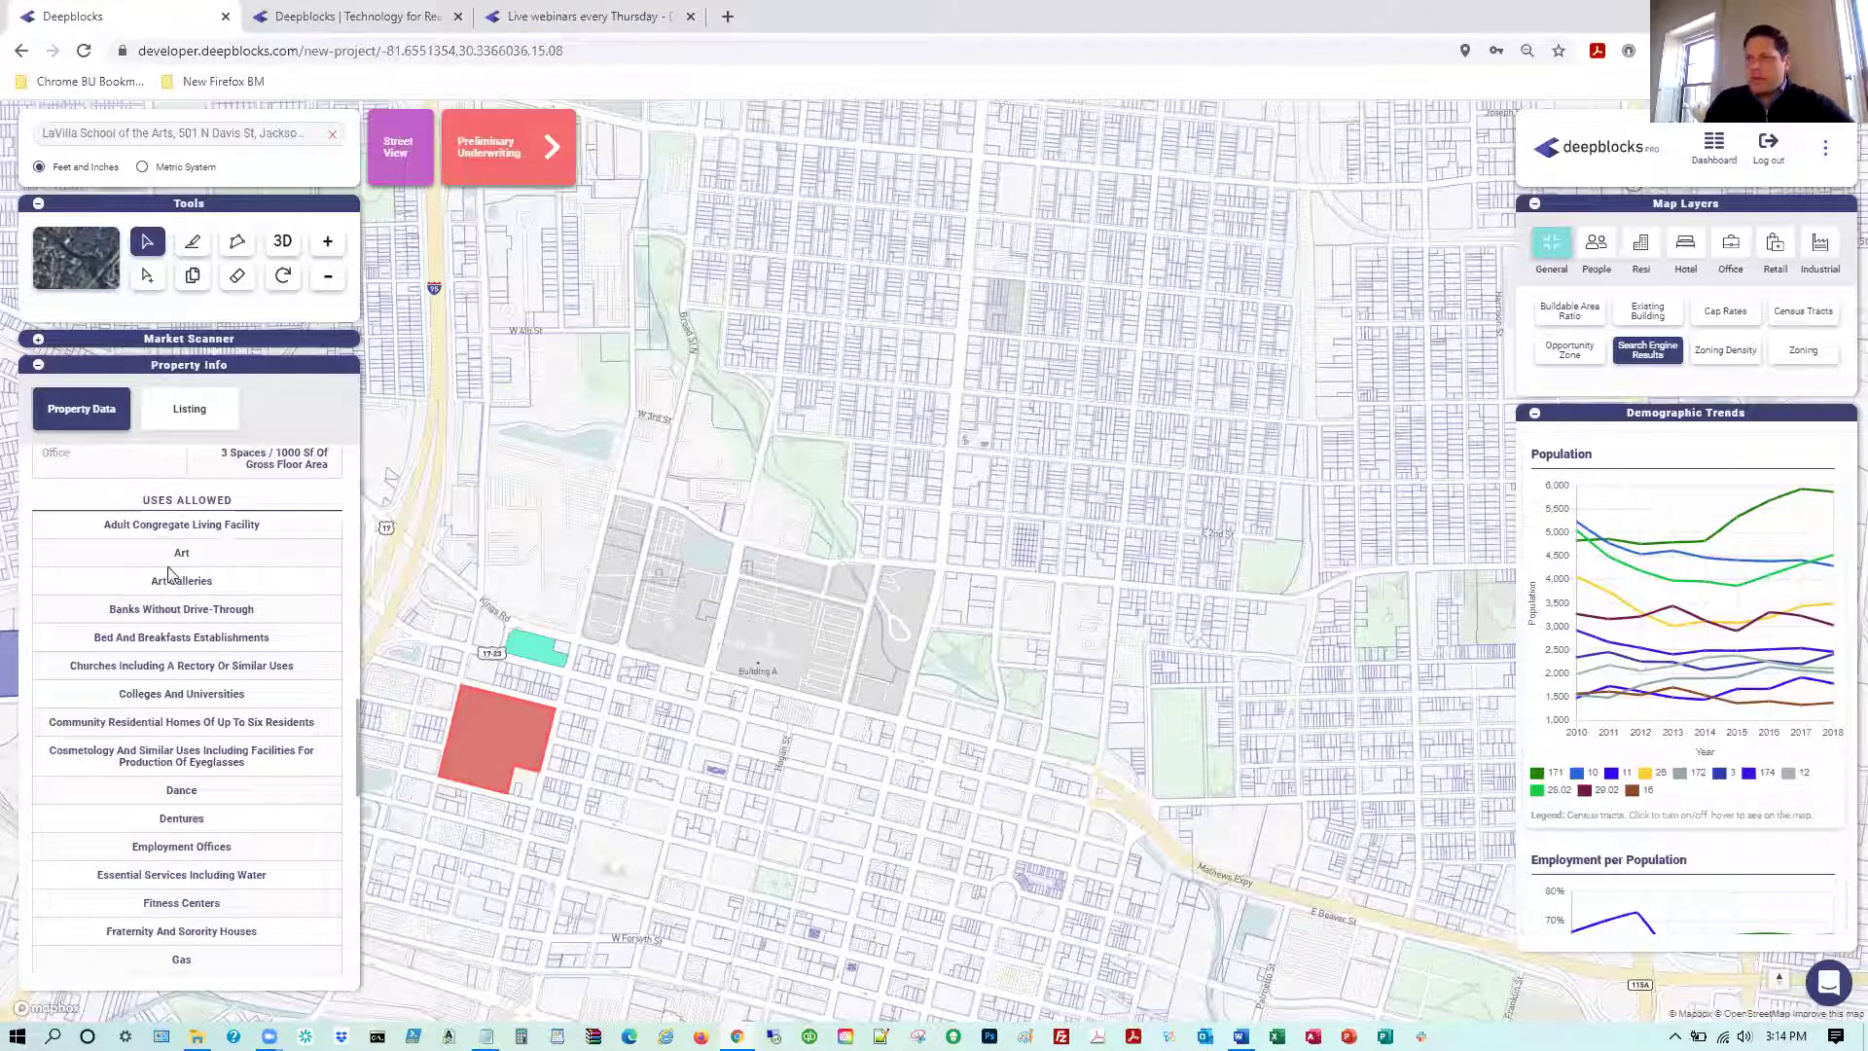
scroll(152, 581, down, 10)
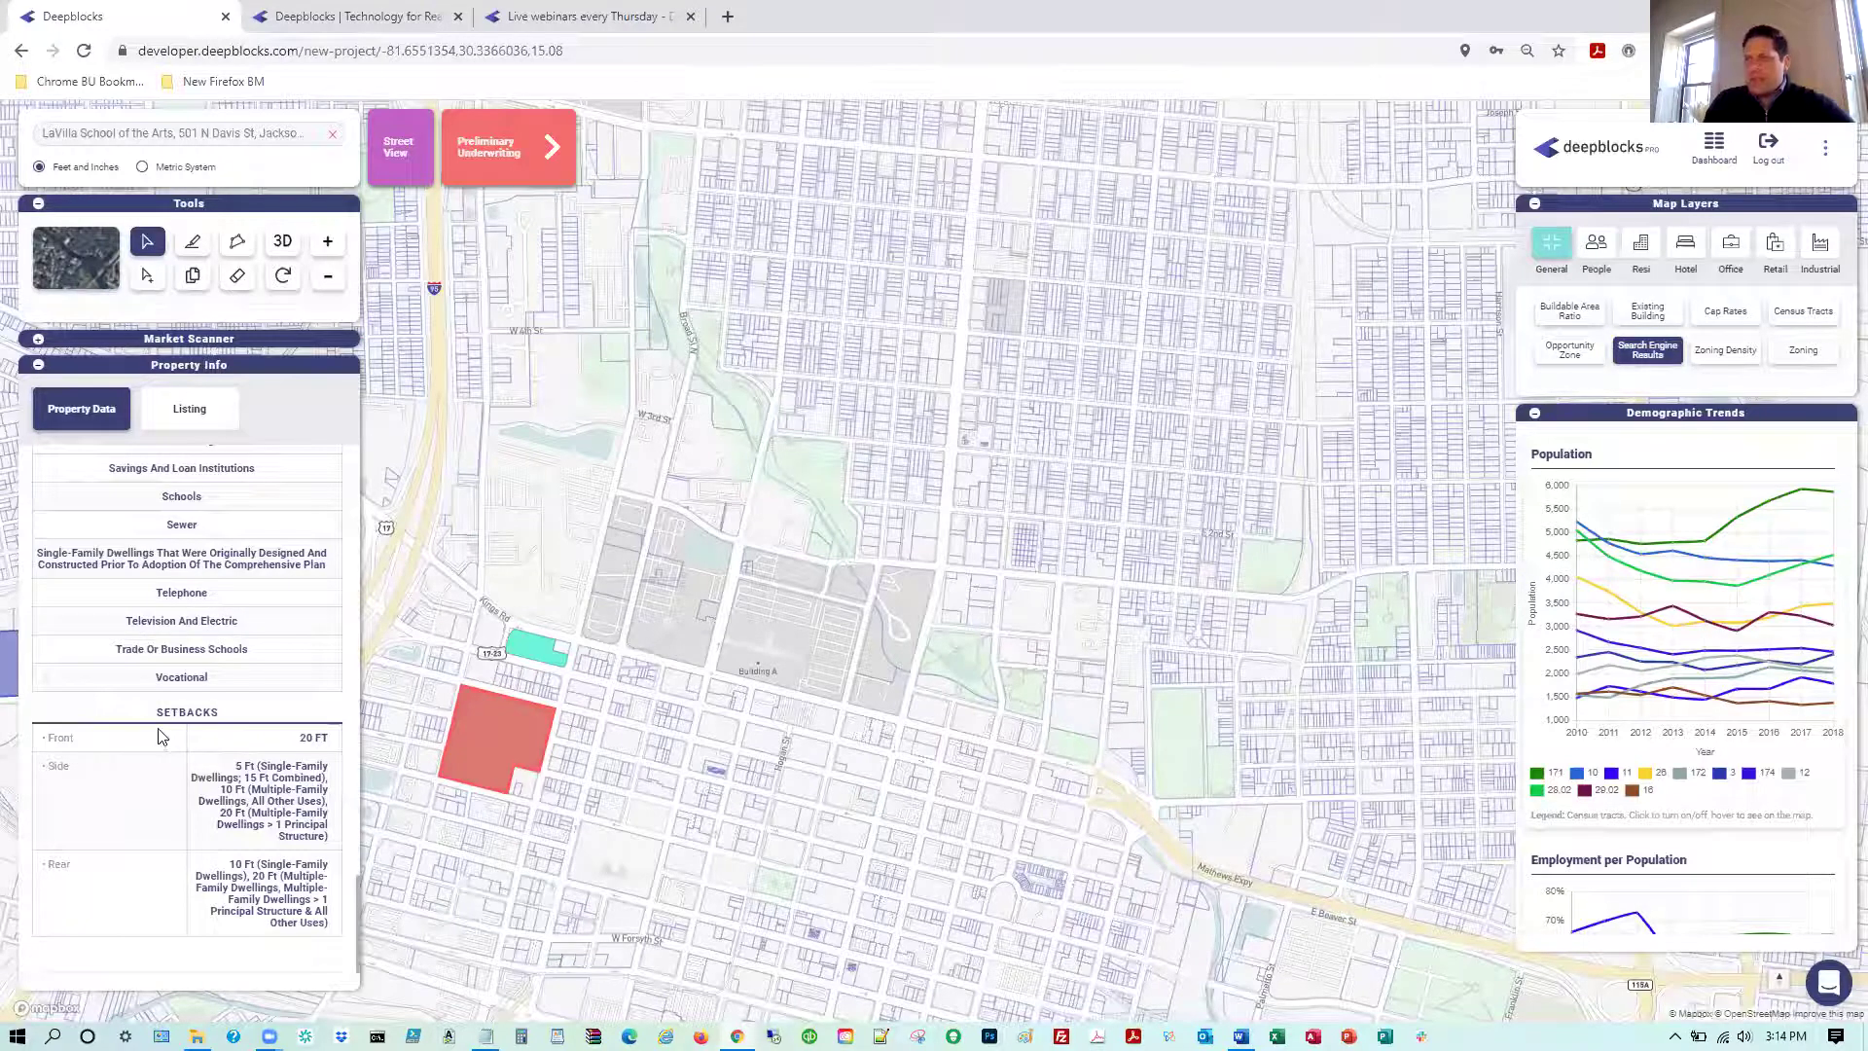
scroll(155, 708, up, 15)
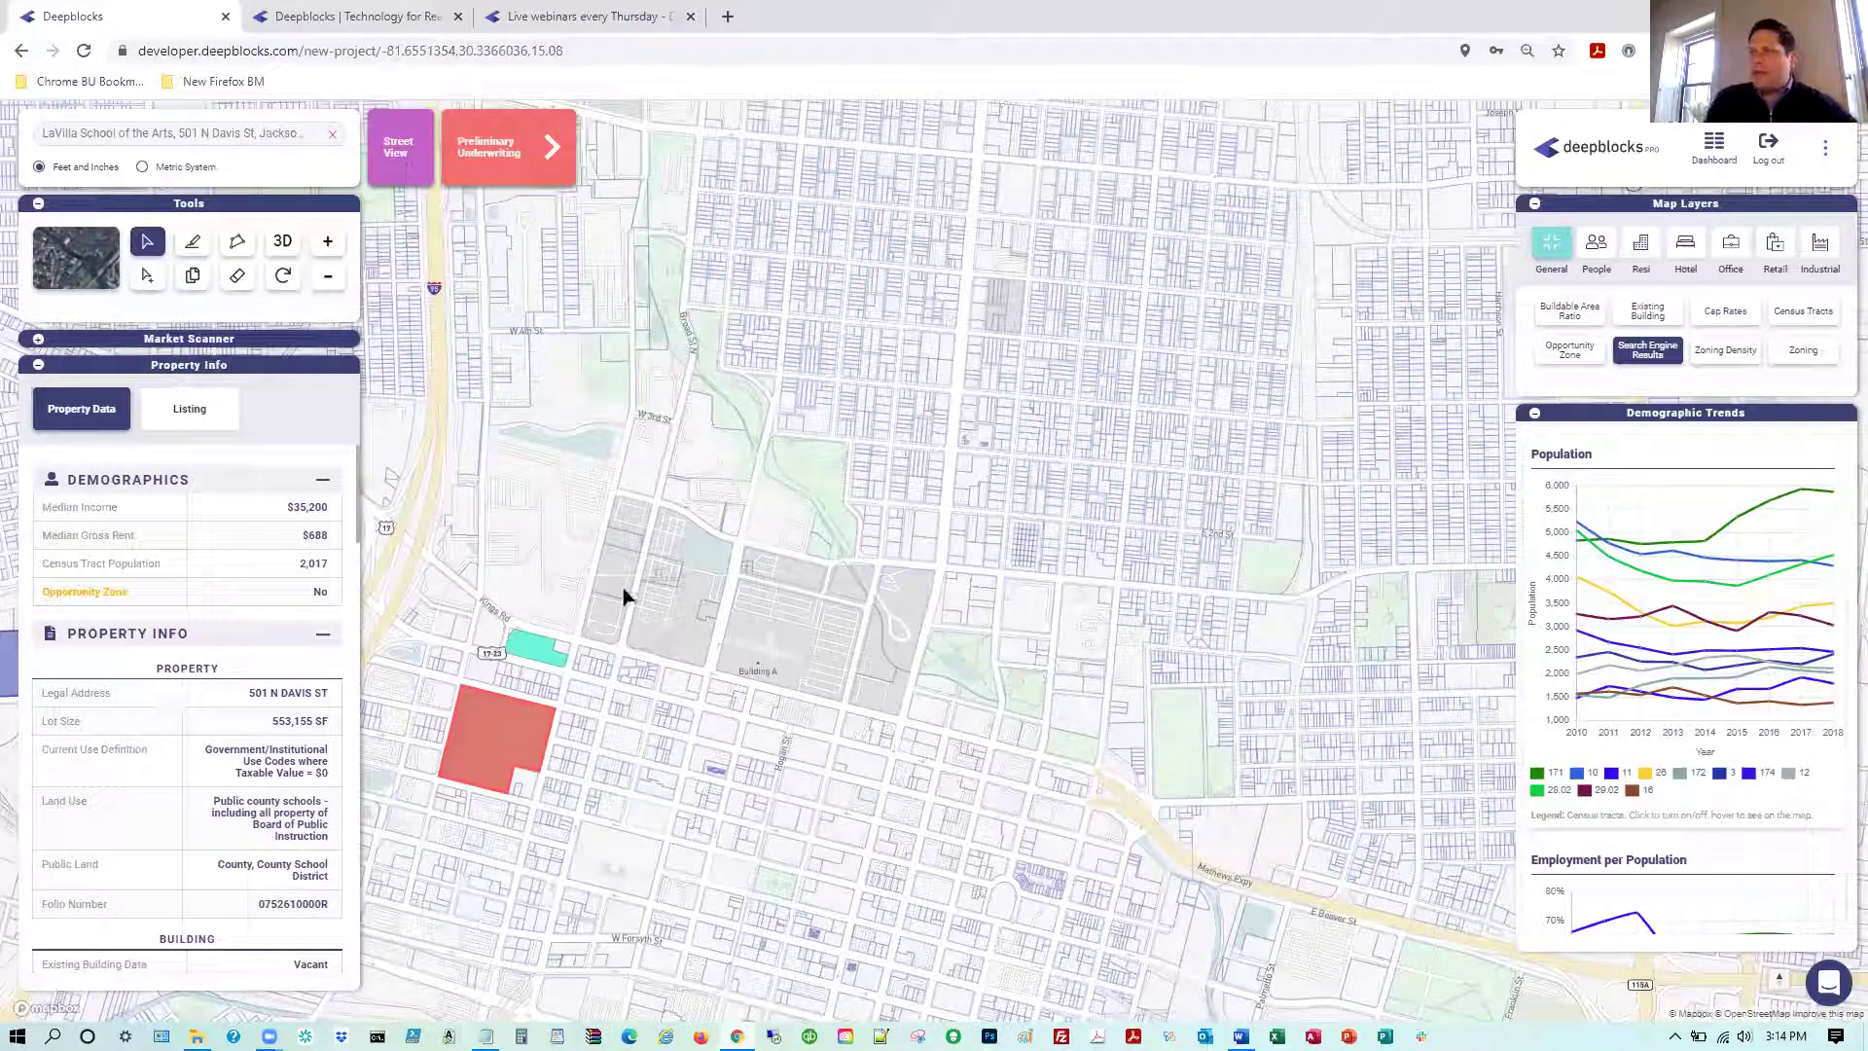
Look around the selected parcel in Street View, close that view, and return to the market scanner's search criteria
click(404, 158)
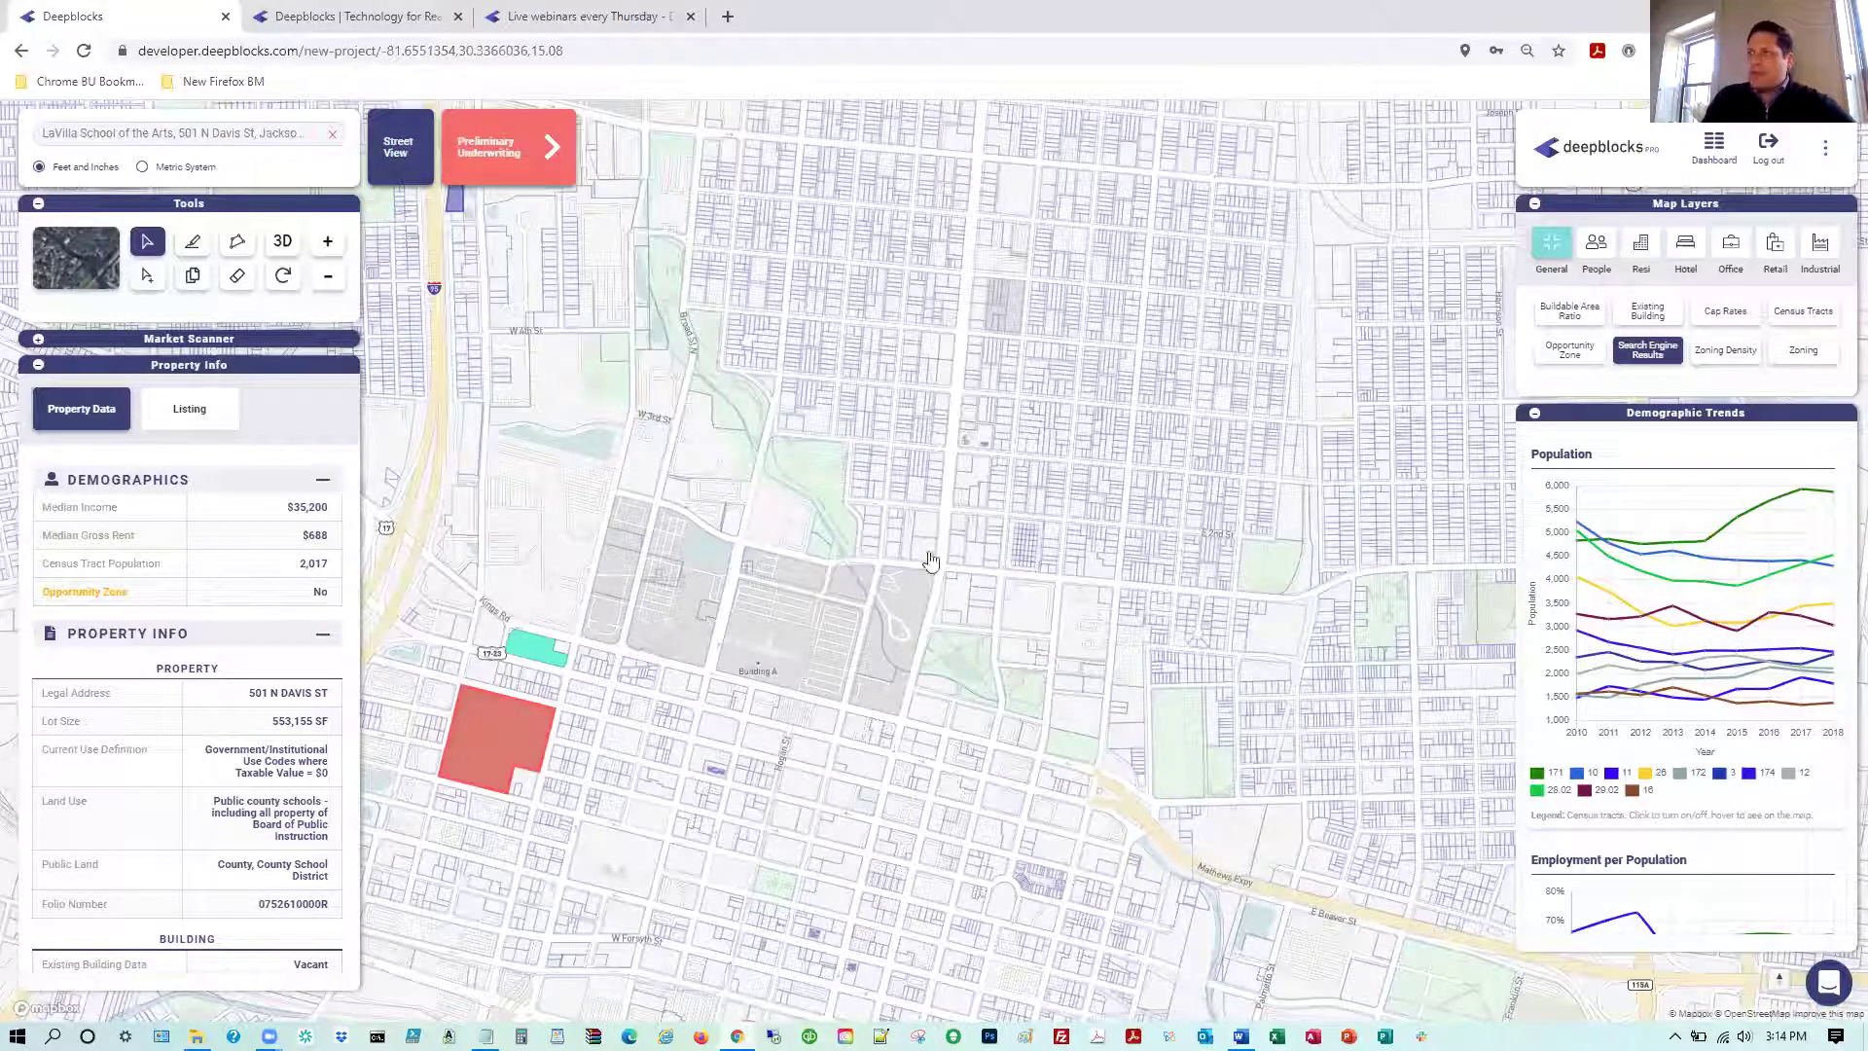
click(436, 274)
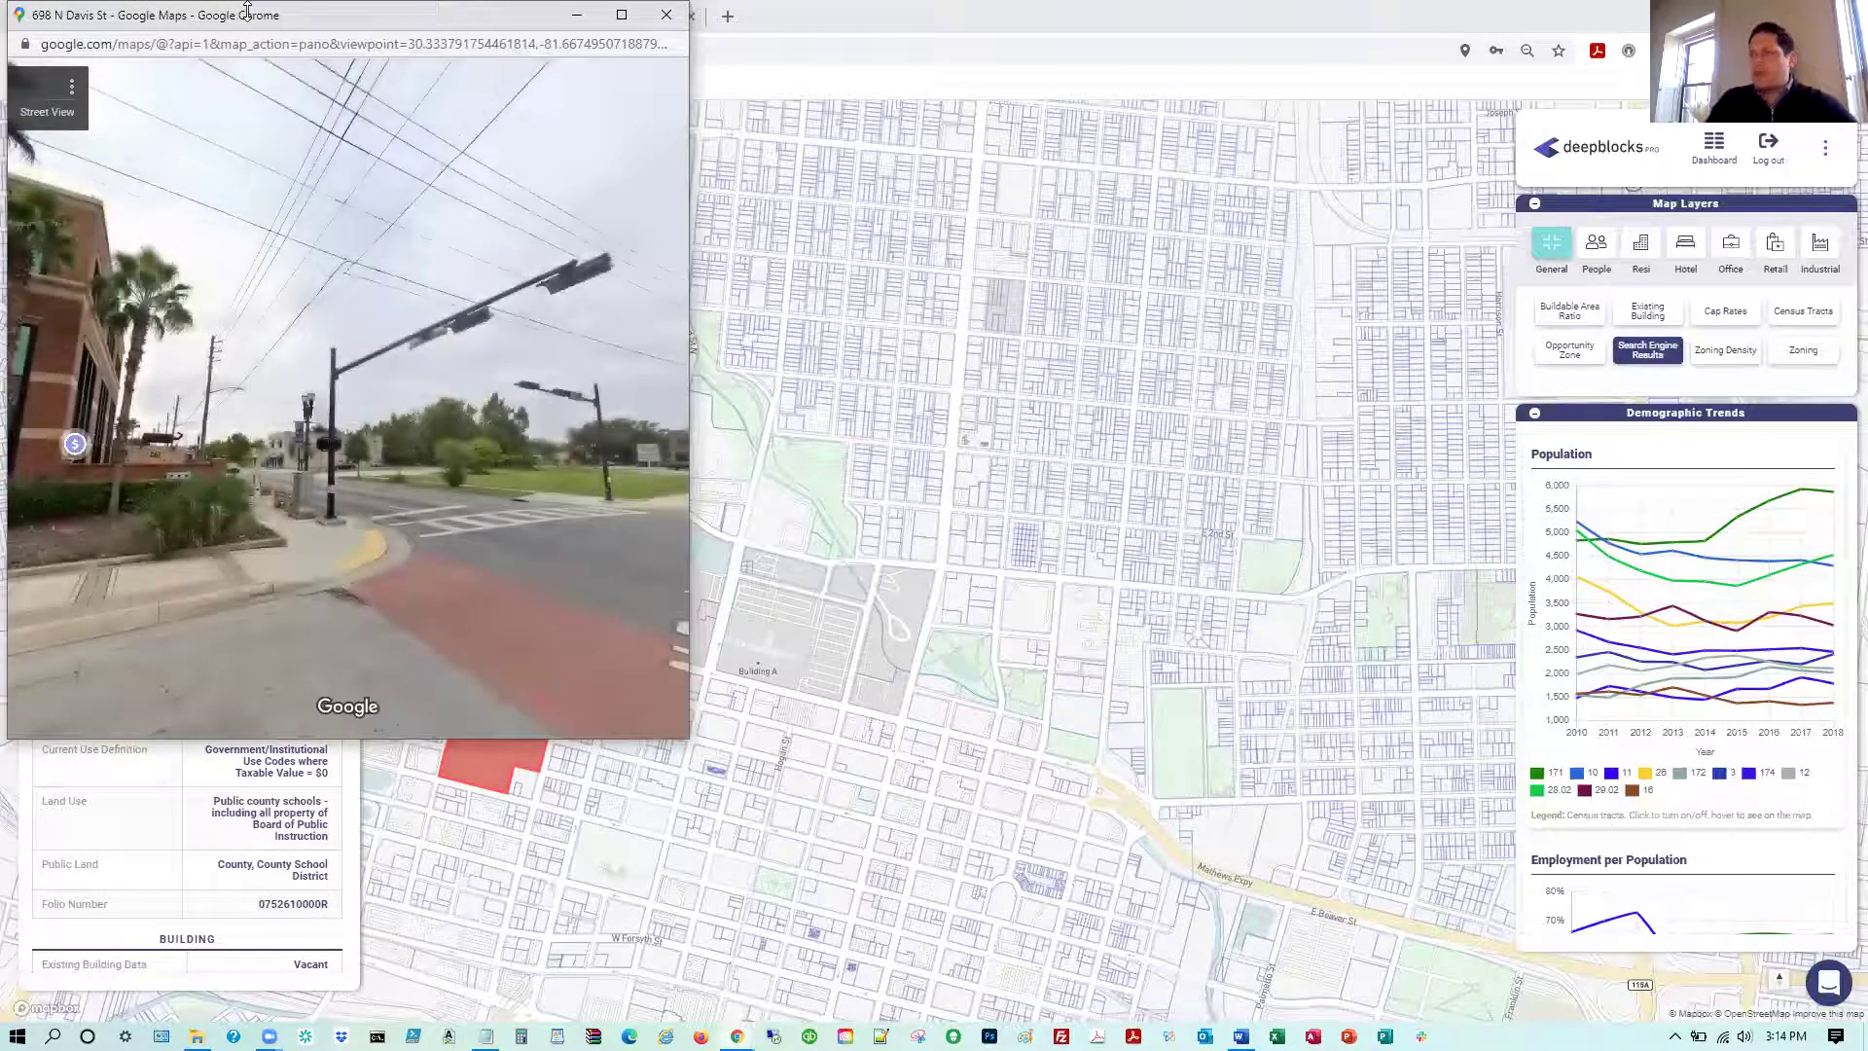
drag(583, 571, 97, 515)
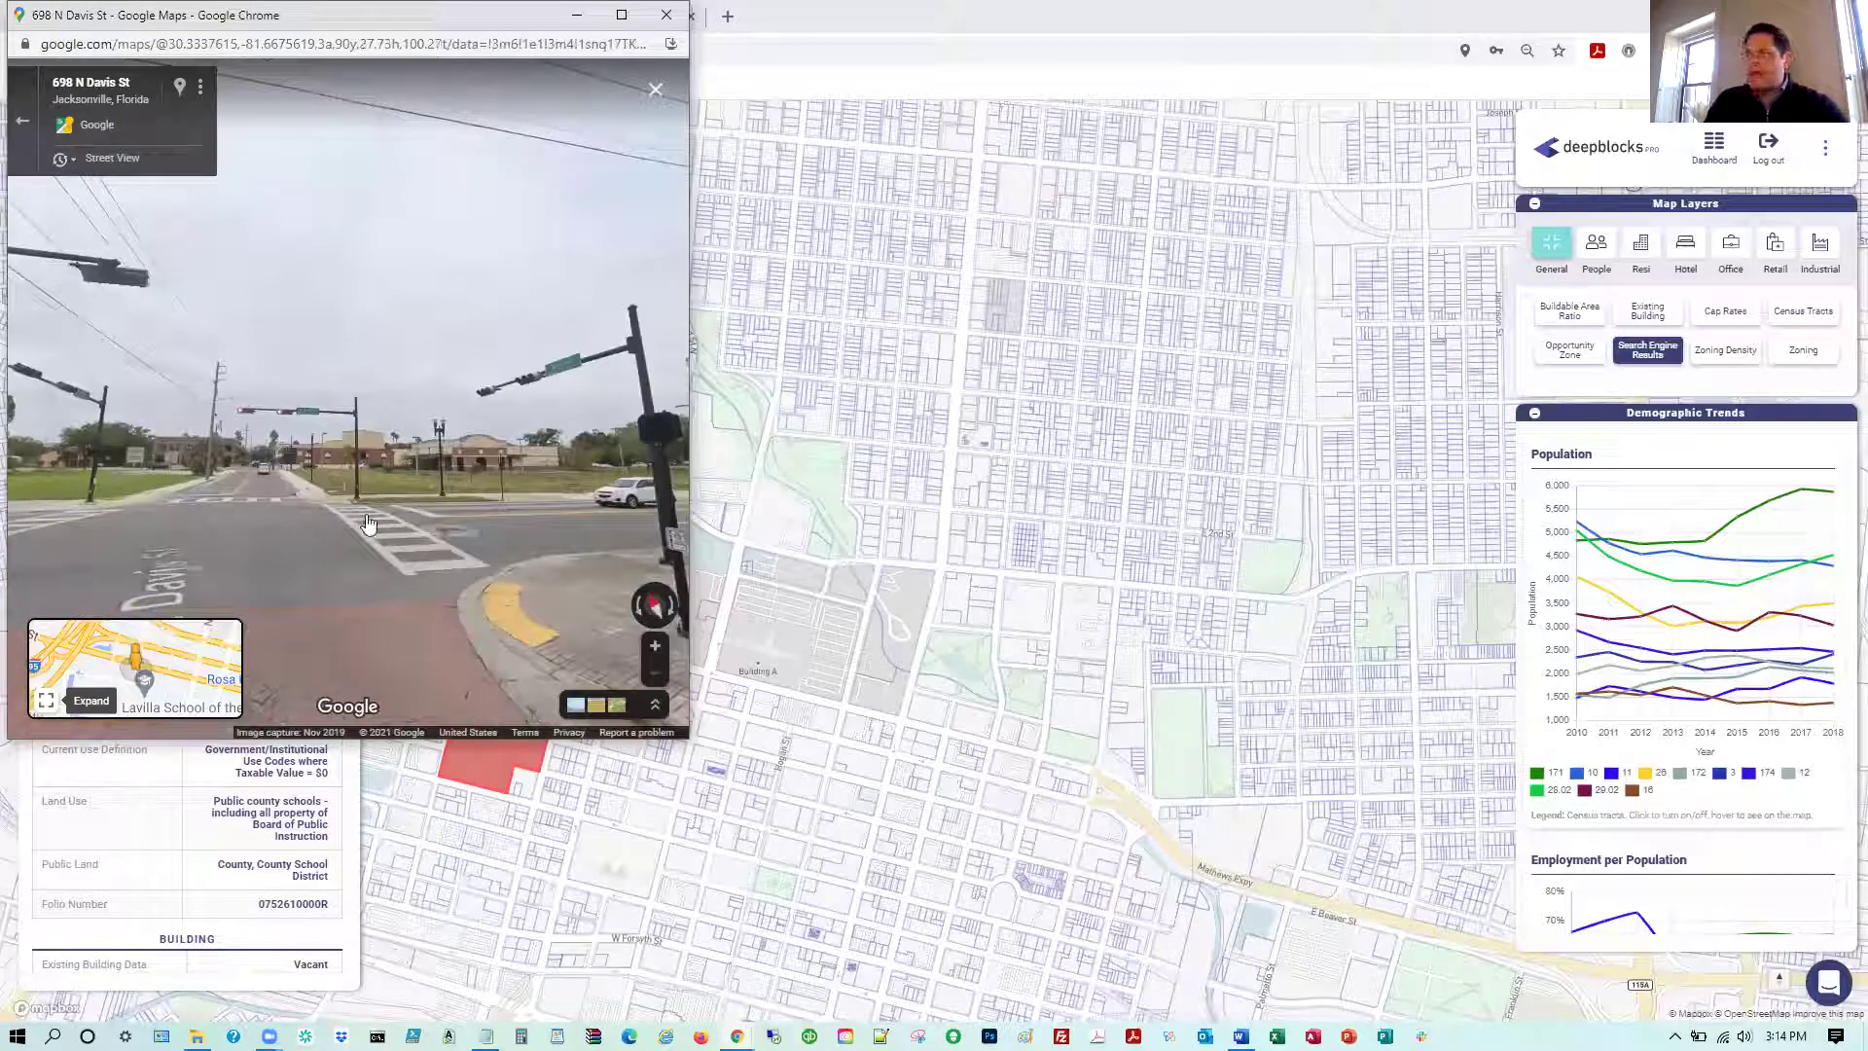
click(520, 537)
drag(532, 540, 574, 545)
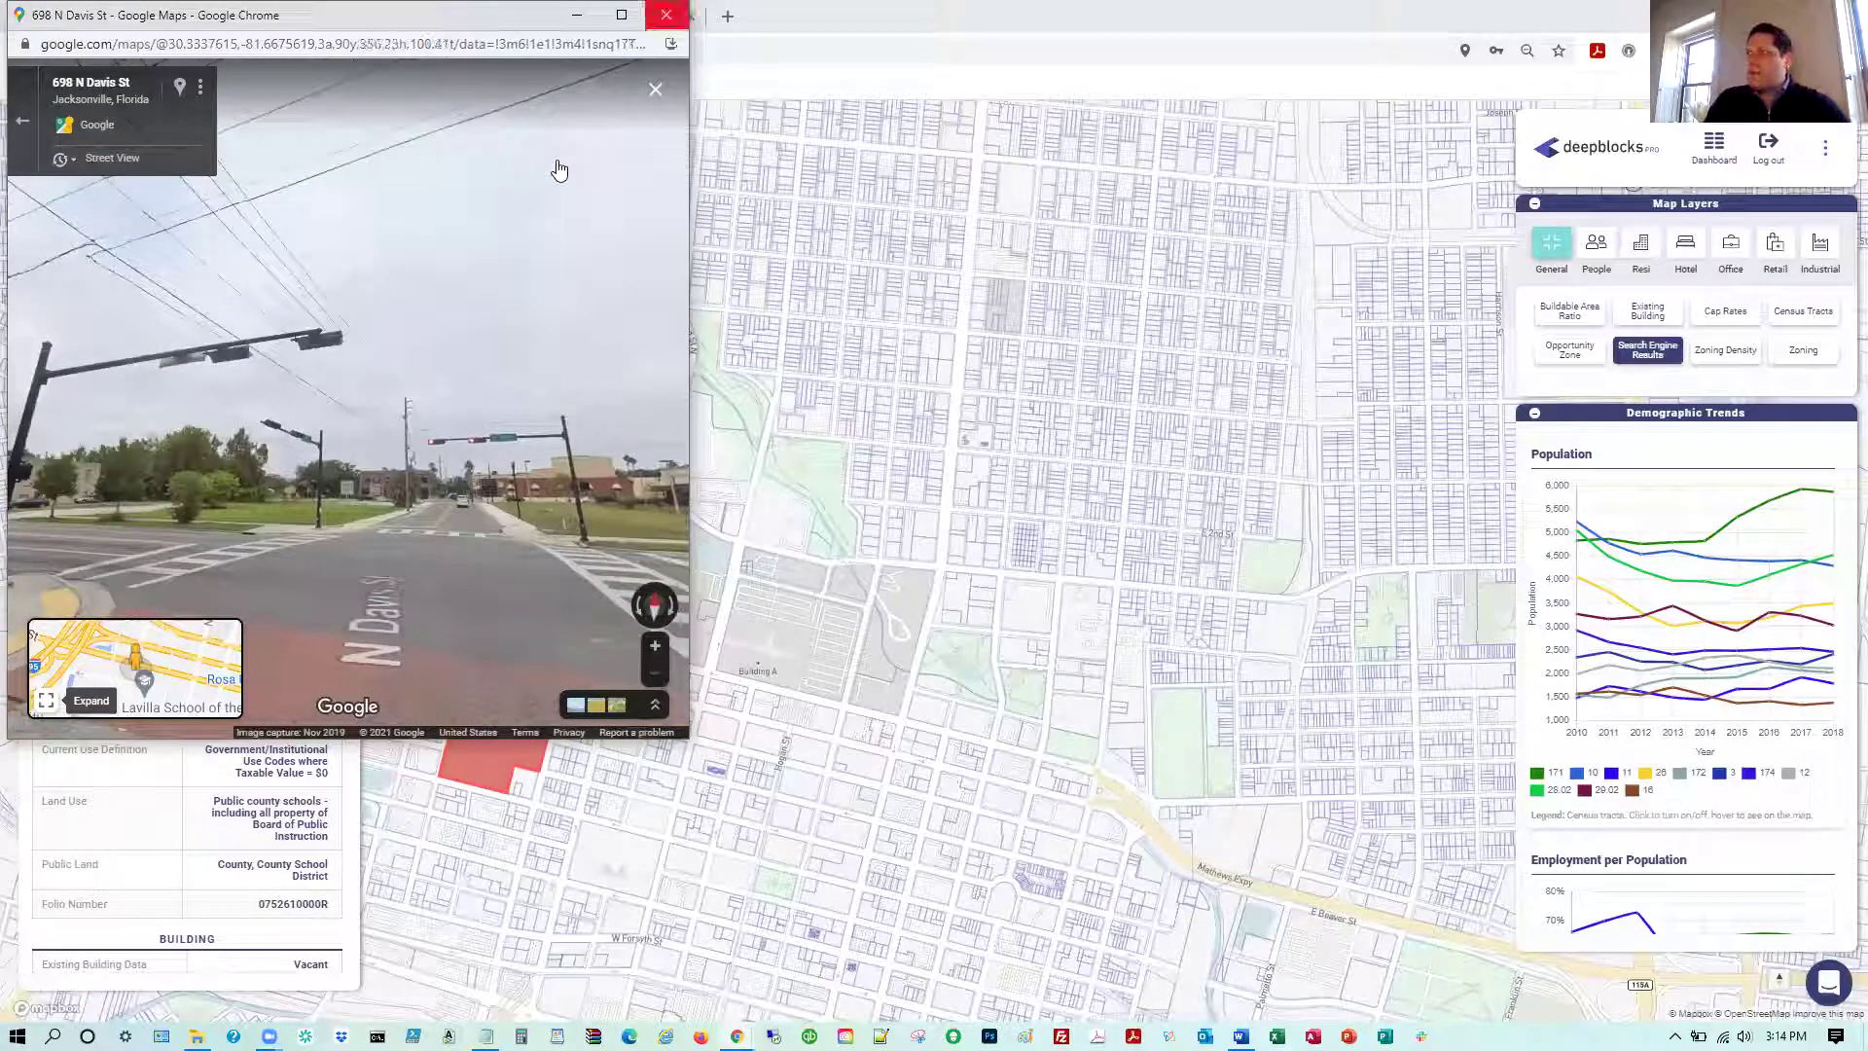
click(666, 15)
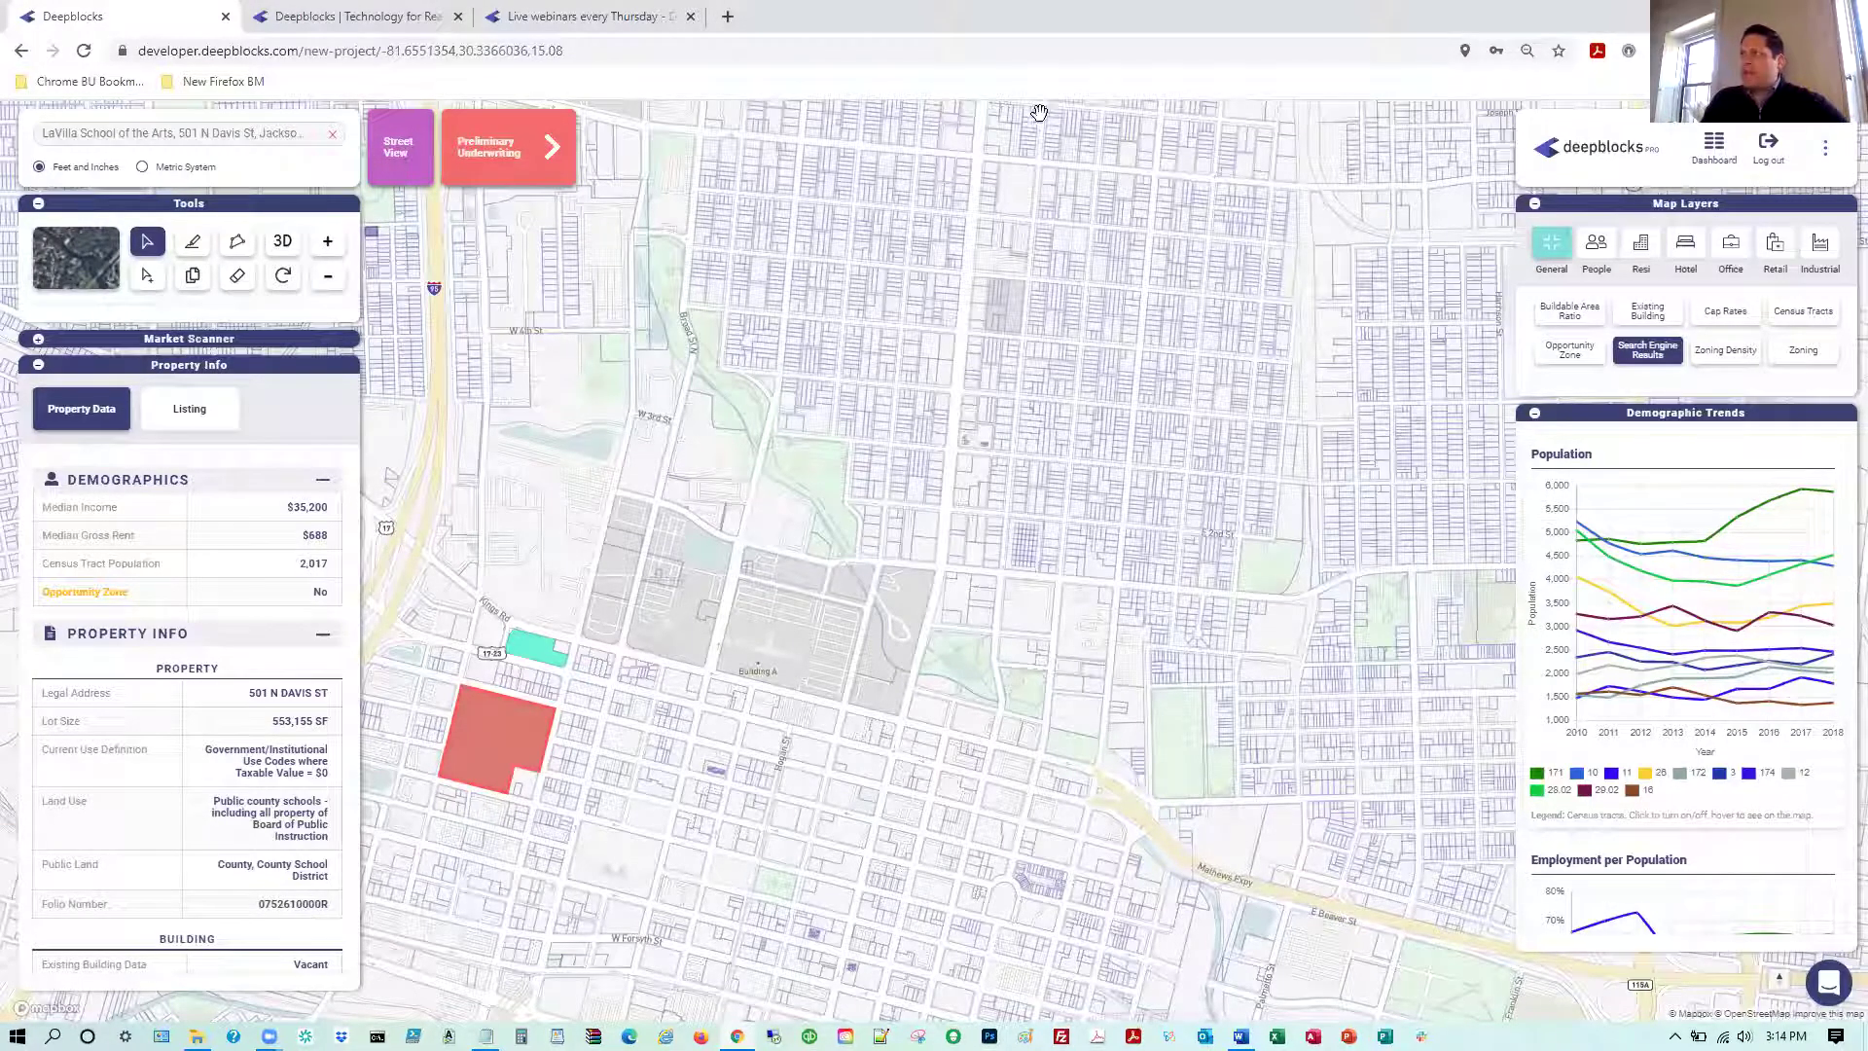
click(39, 339)
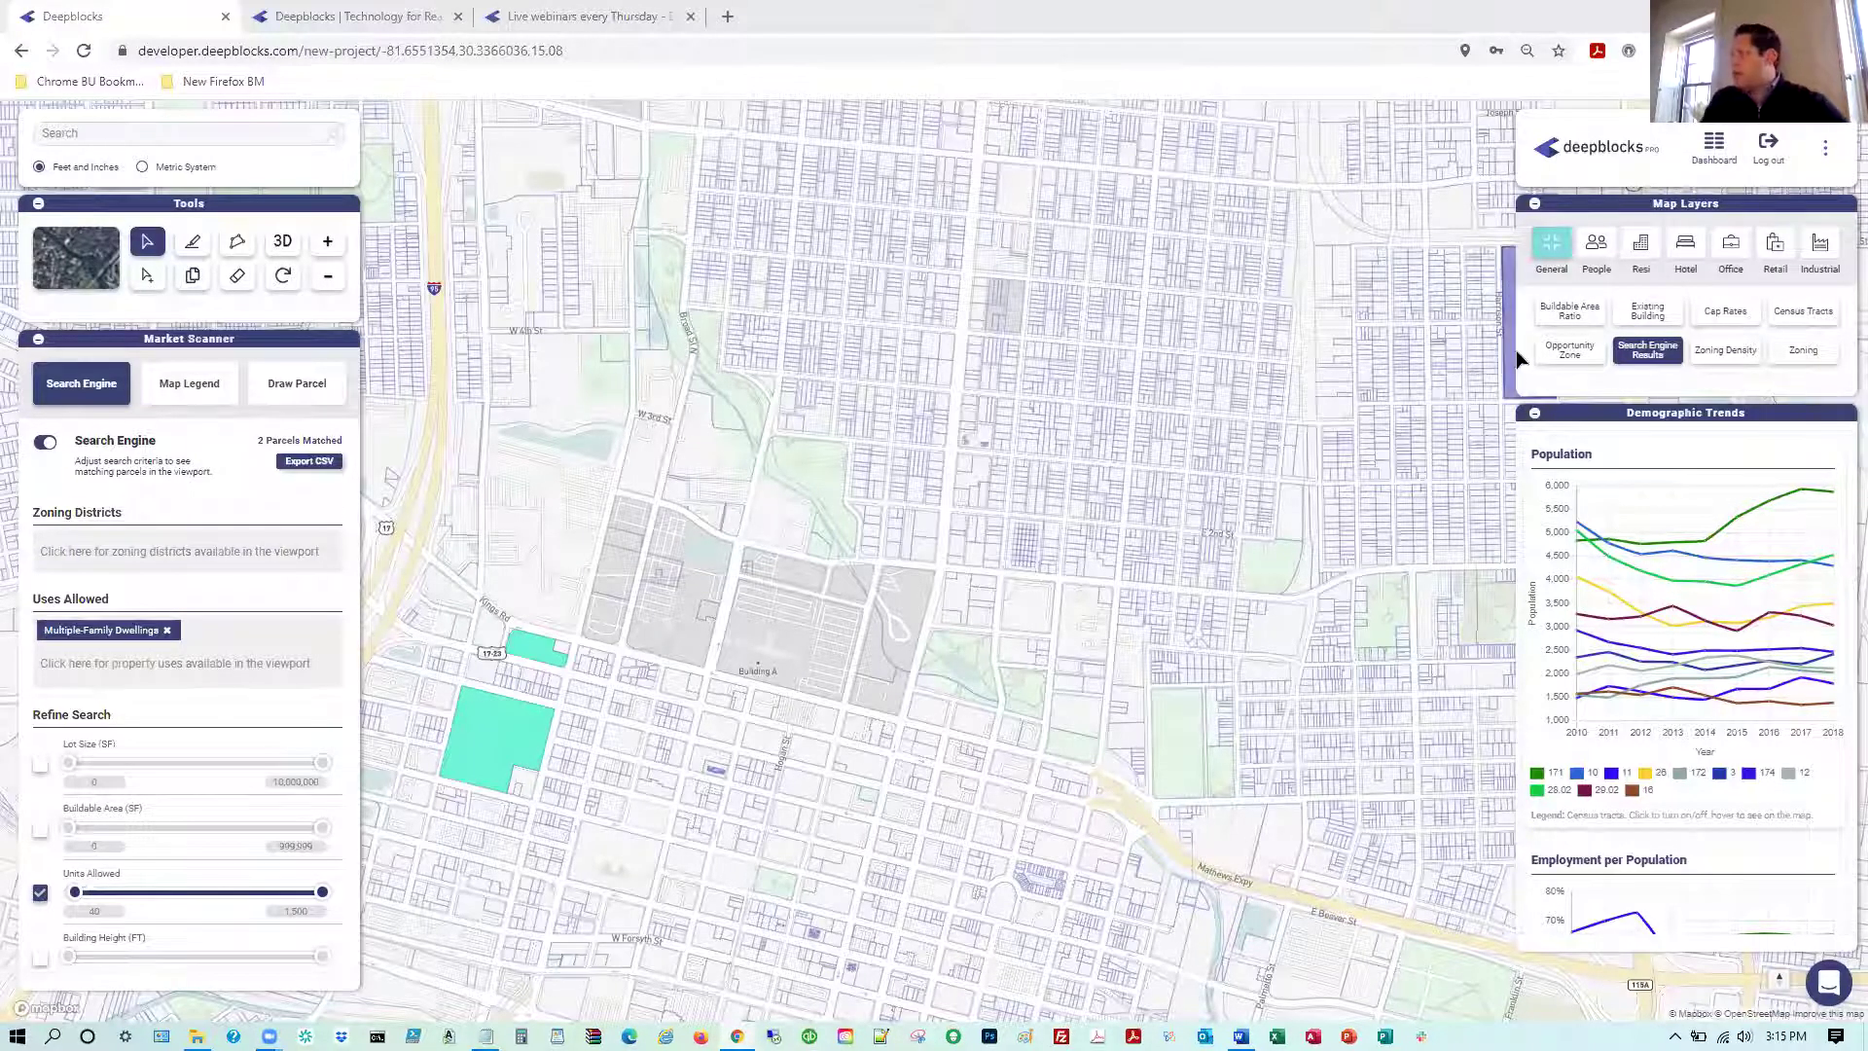
Show the Opportunity Zone layer, compare its coverage with the two matching parcels, and hide the layer again
click(1571, 352)
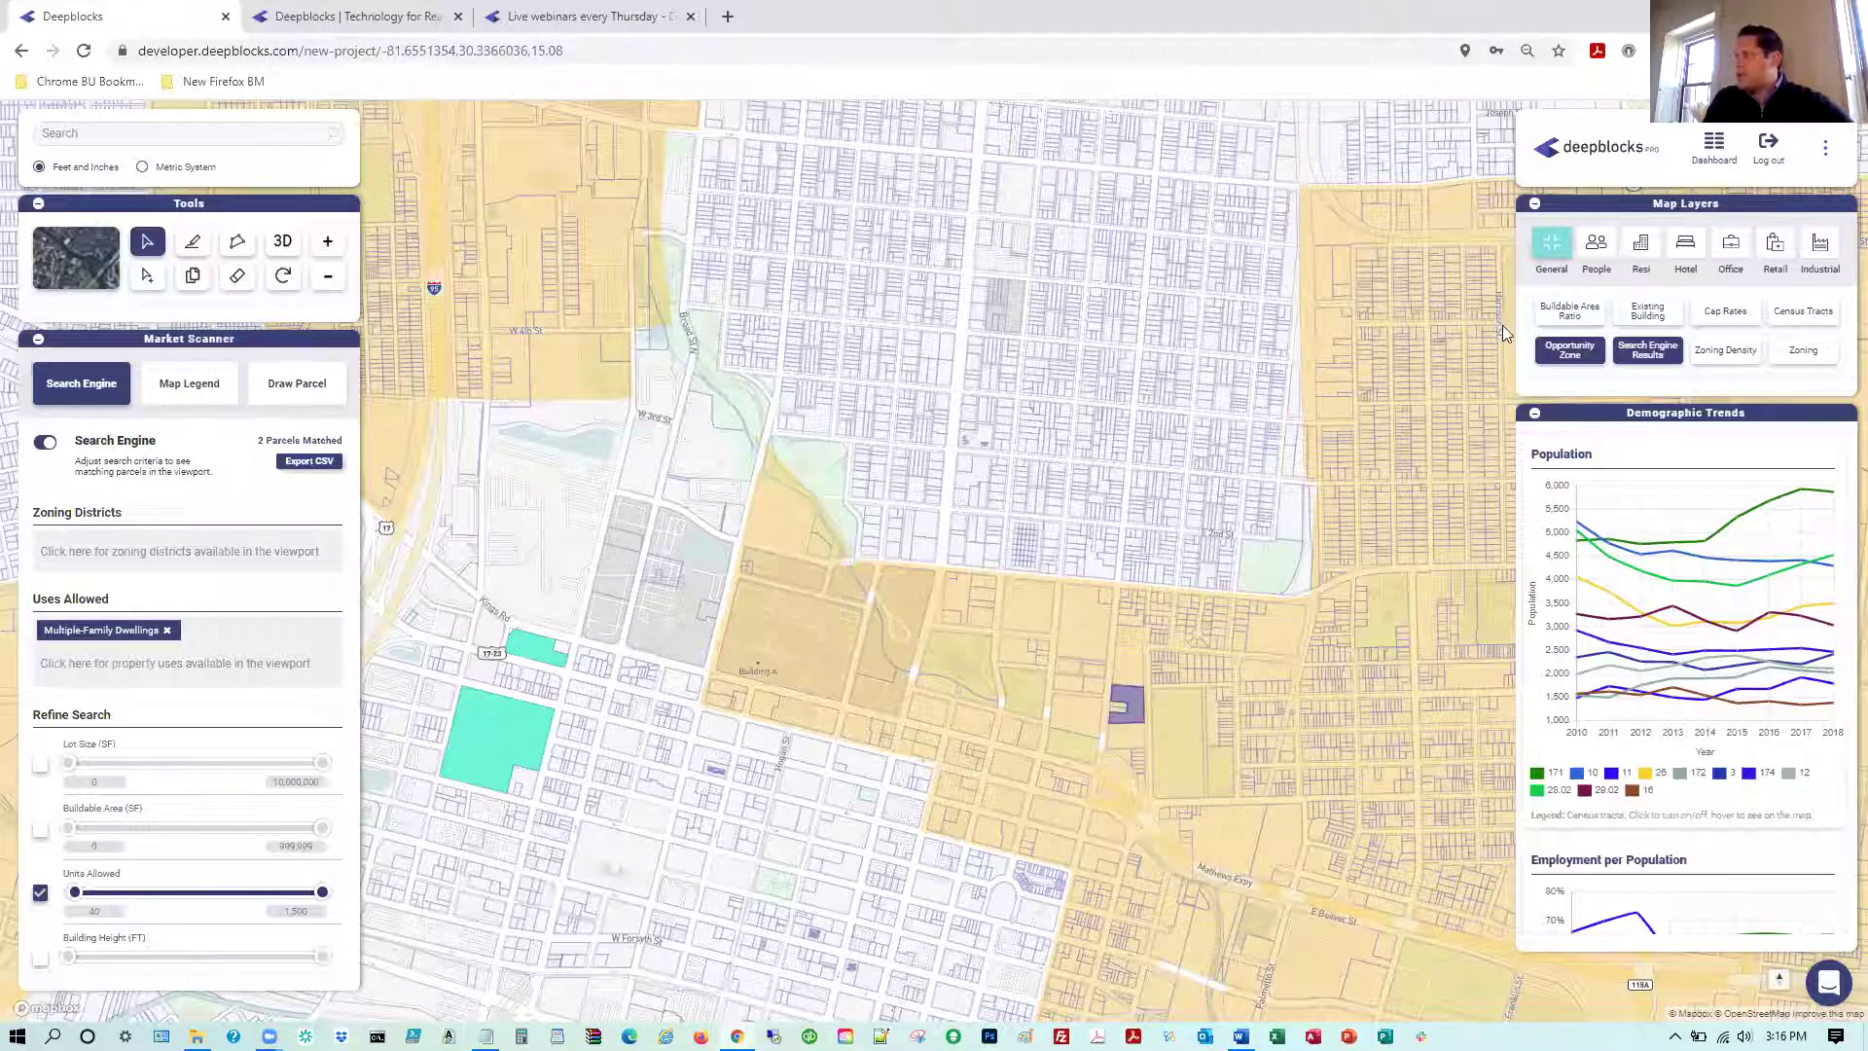
click(1444, 387)
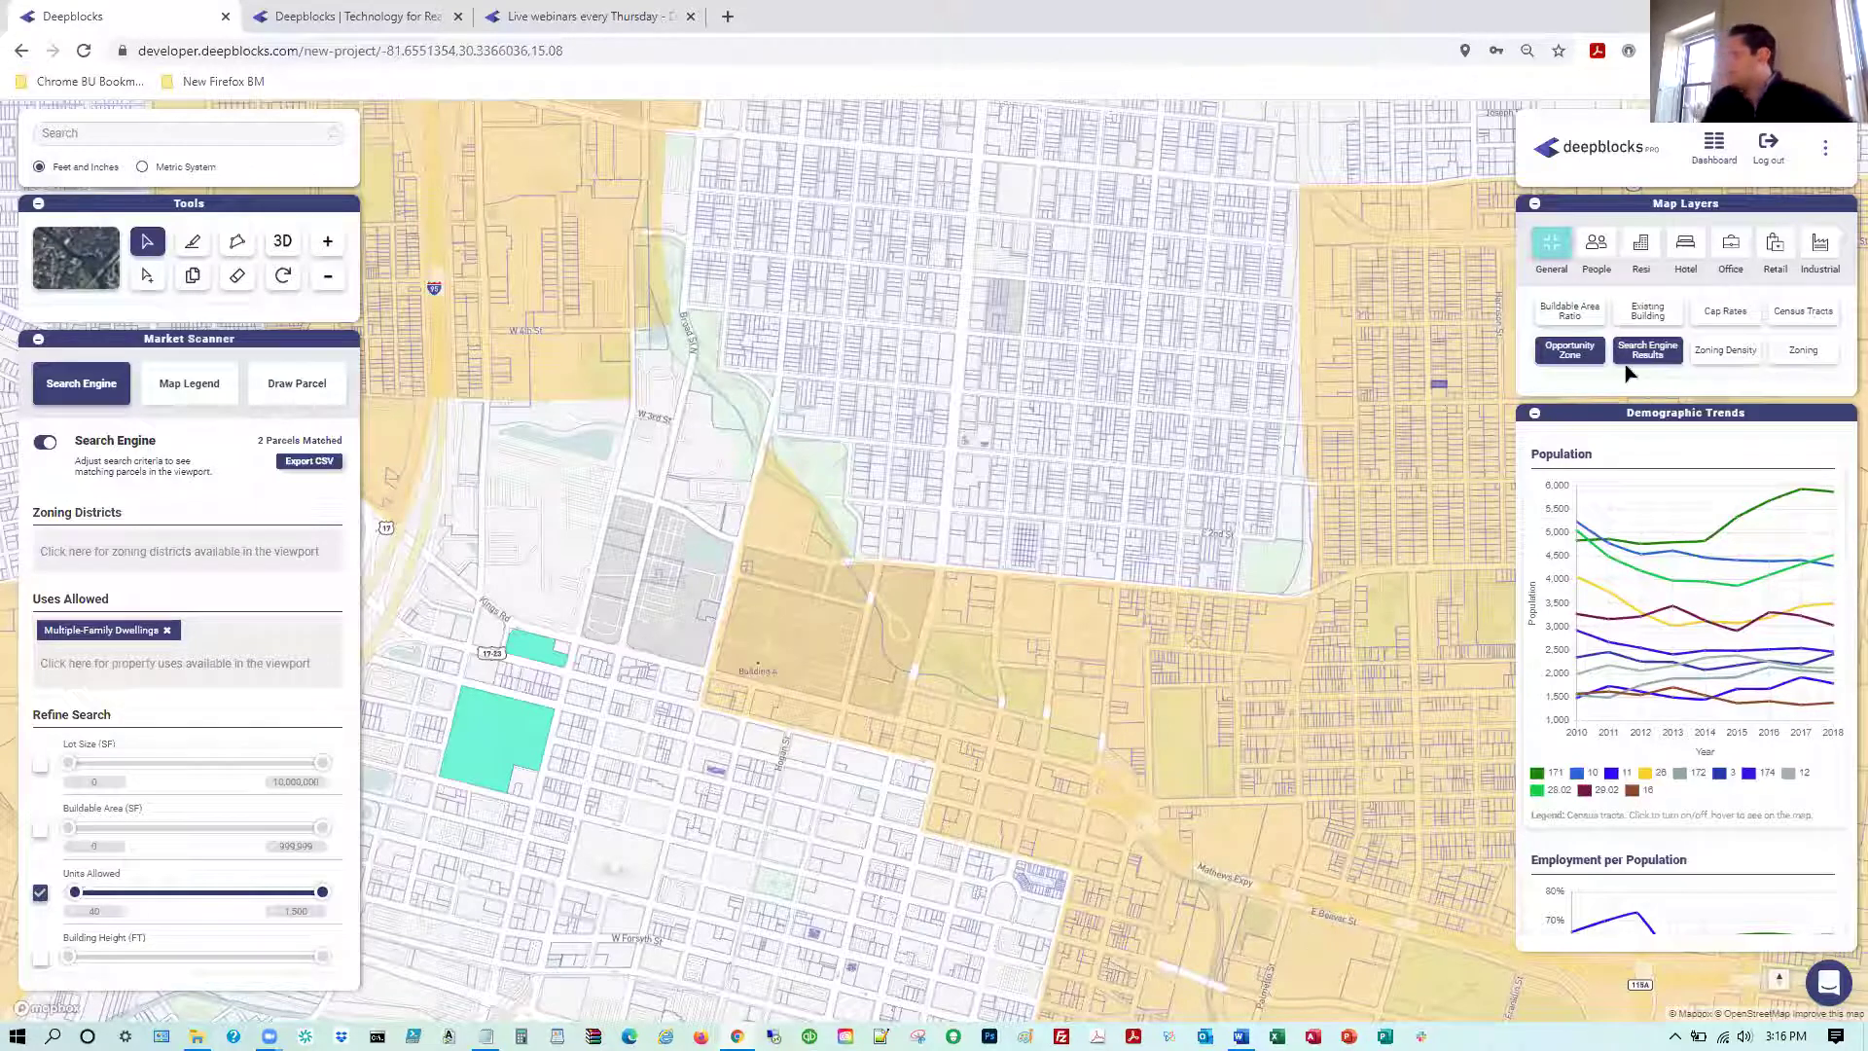
click(1569, 352)
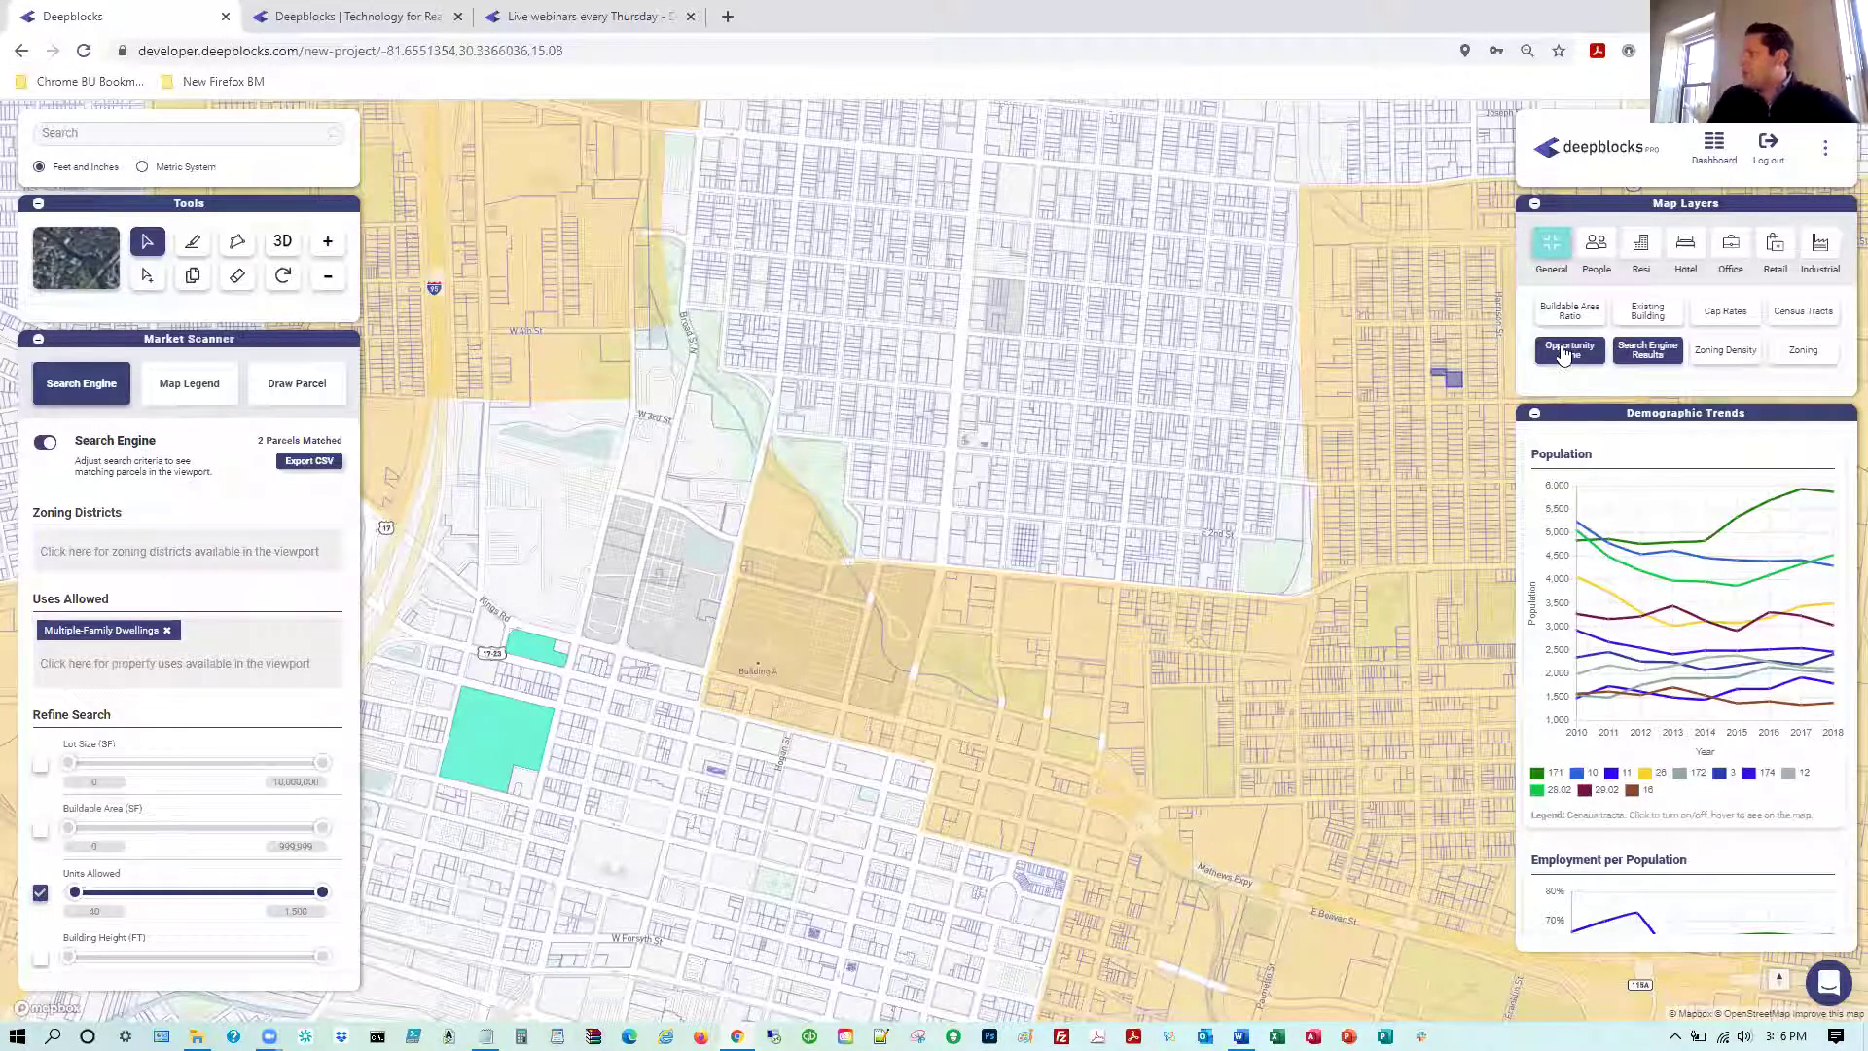
Display the Zoning Density layer and expand its legend to read the unit density classes
click(1725, 353)
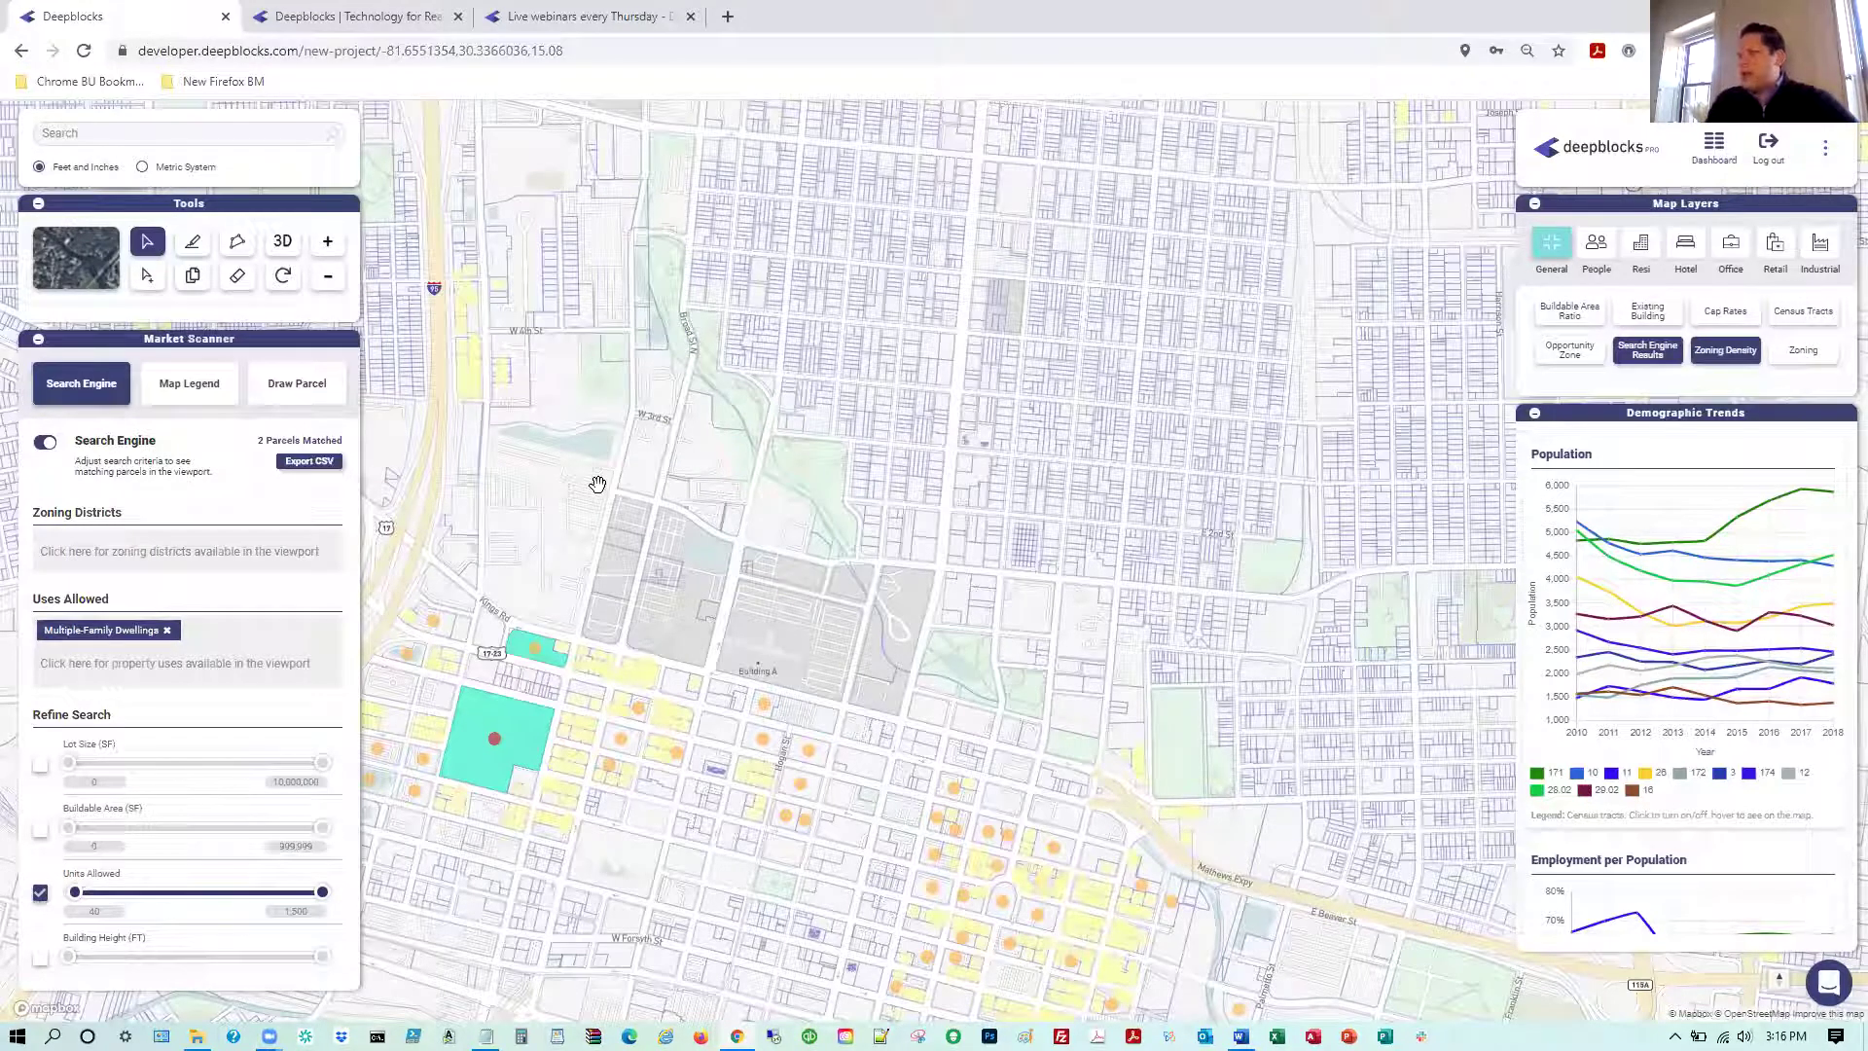
click(184, 387)
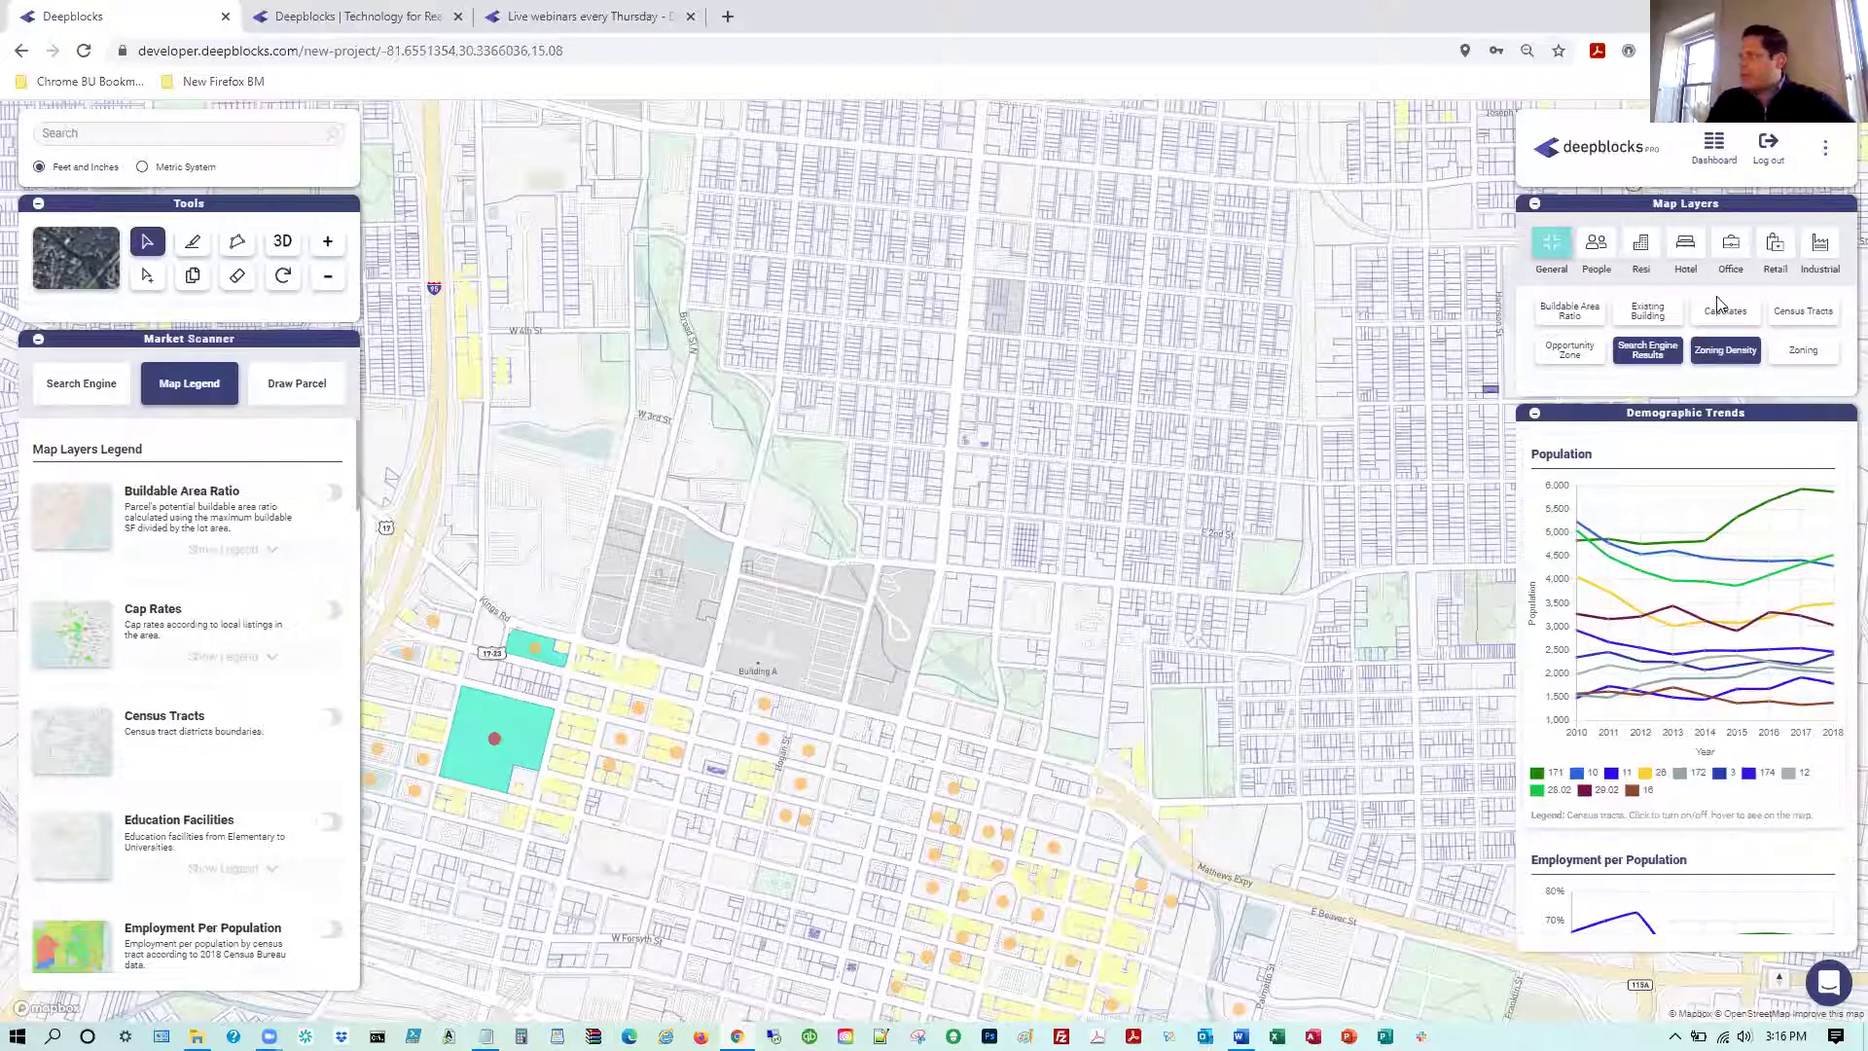
scroll(206, 671, down, 1)
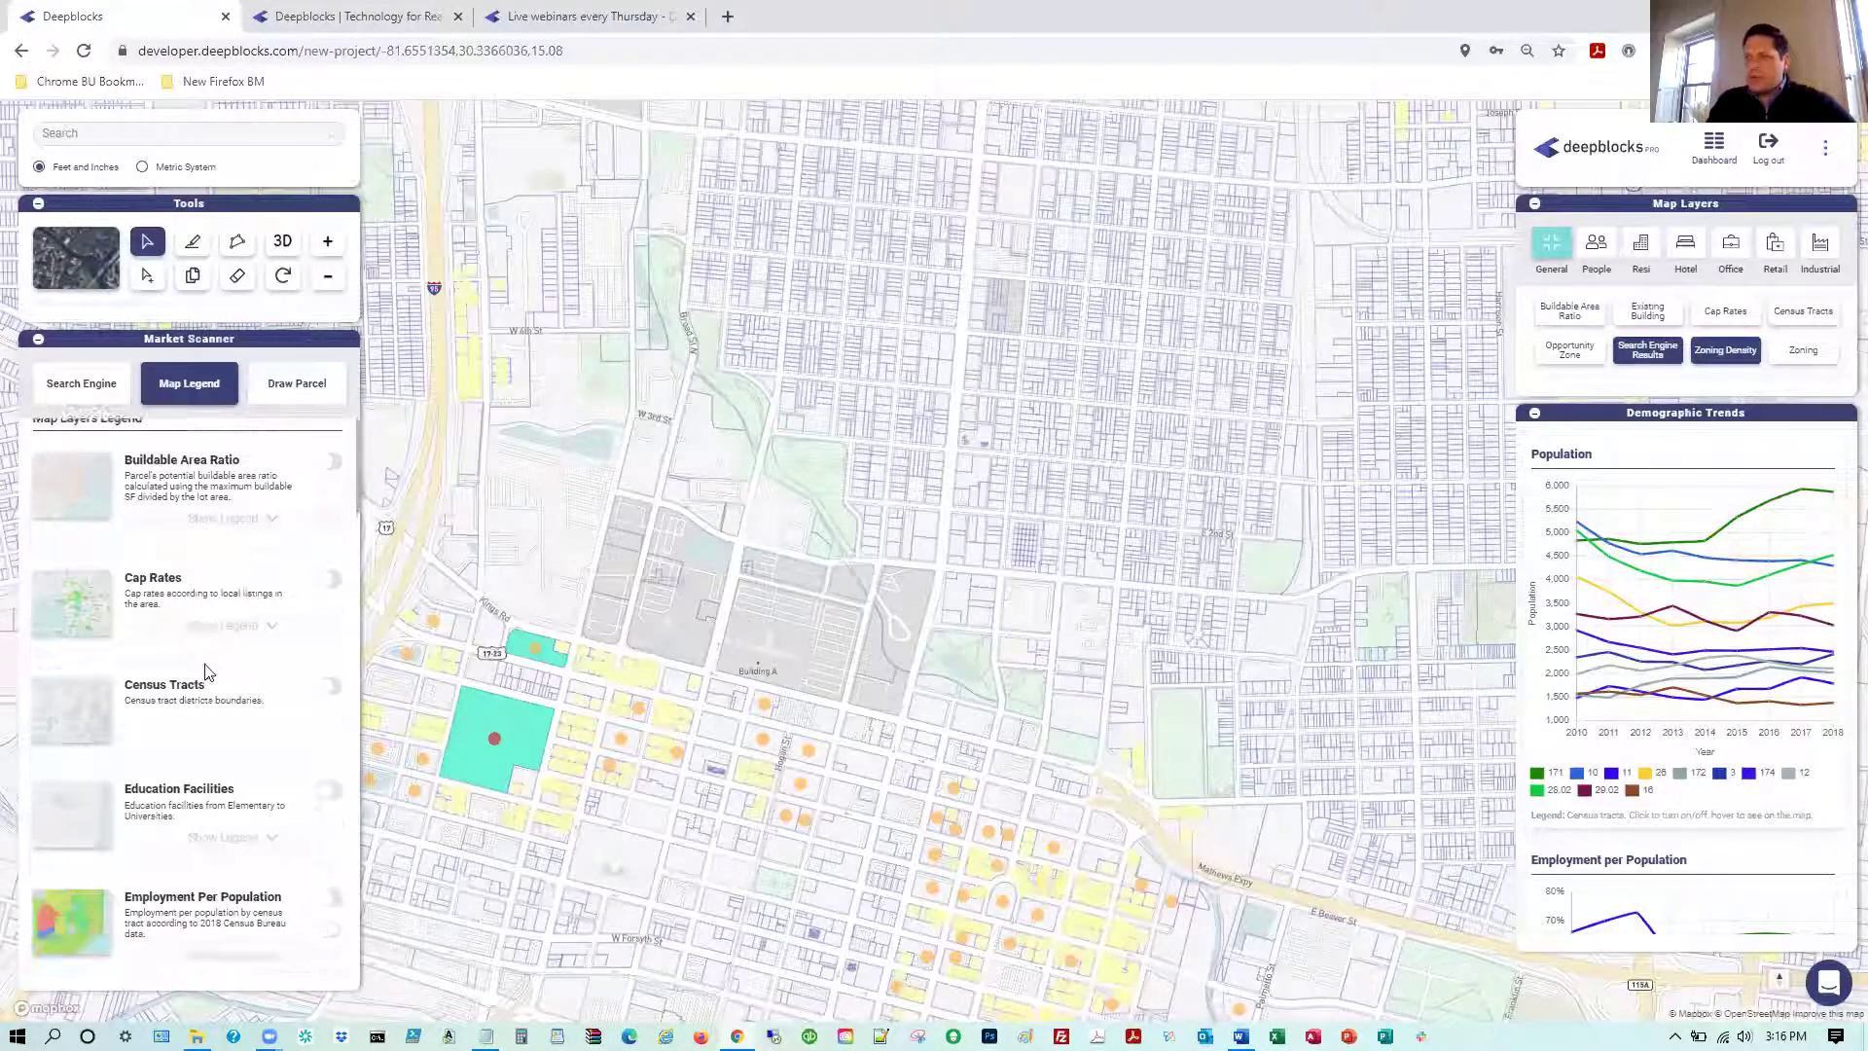
scroll(206, 671, down, 10)
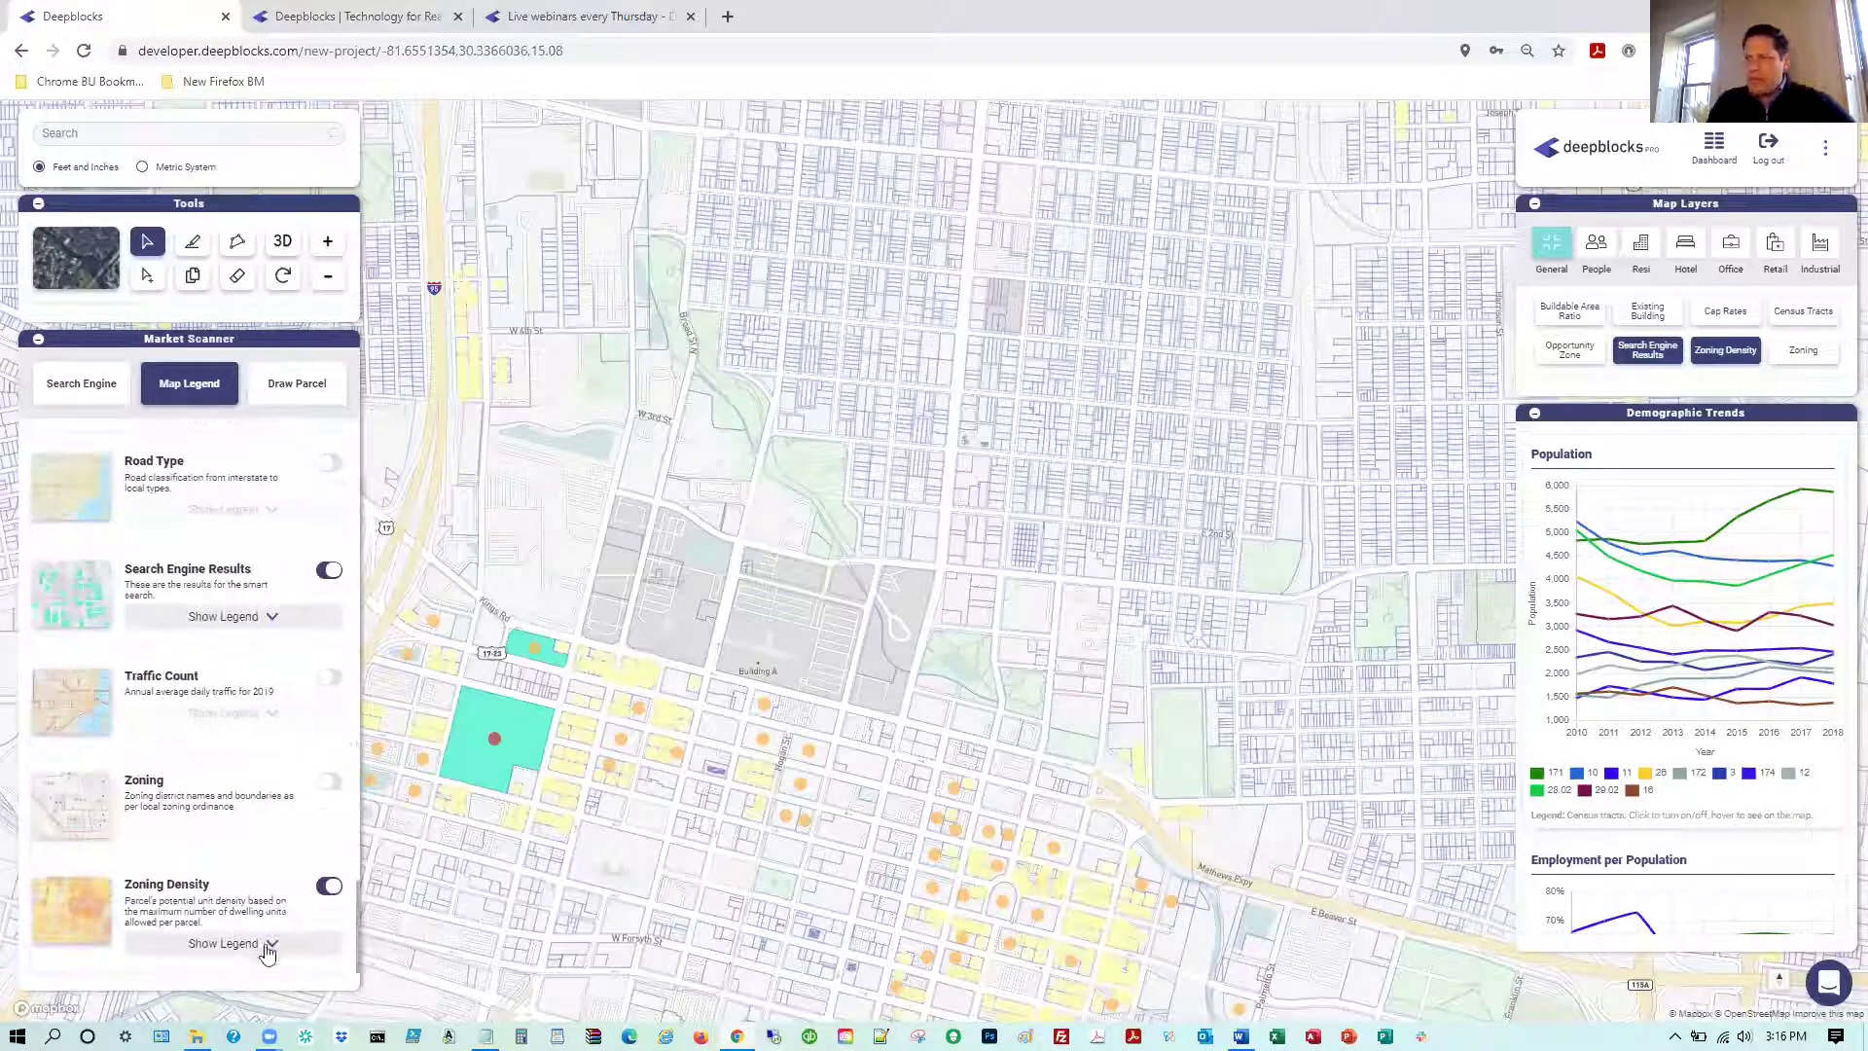
click(270, 946)
scroll(235, 710, down, 2)
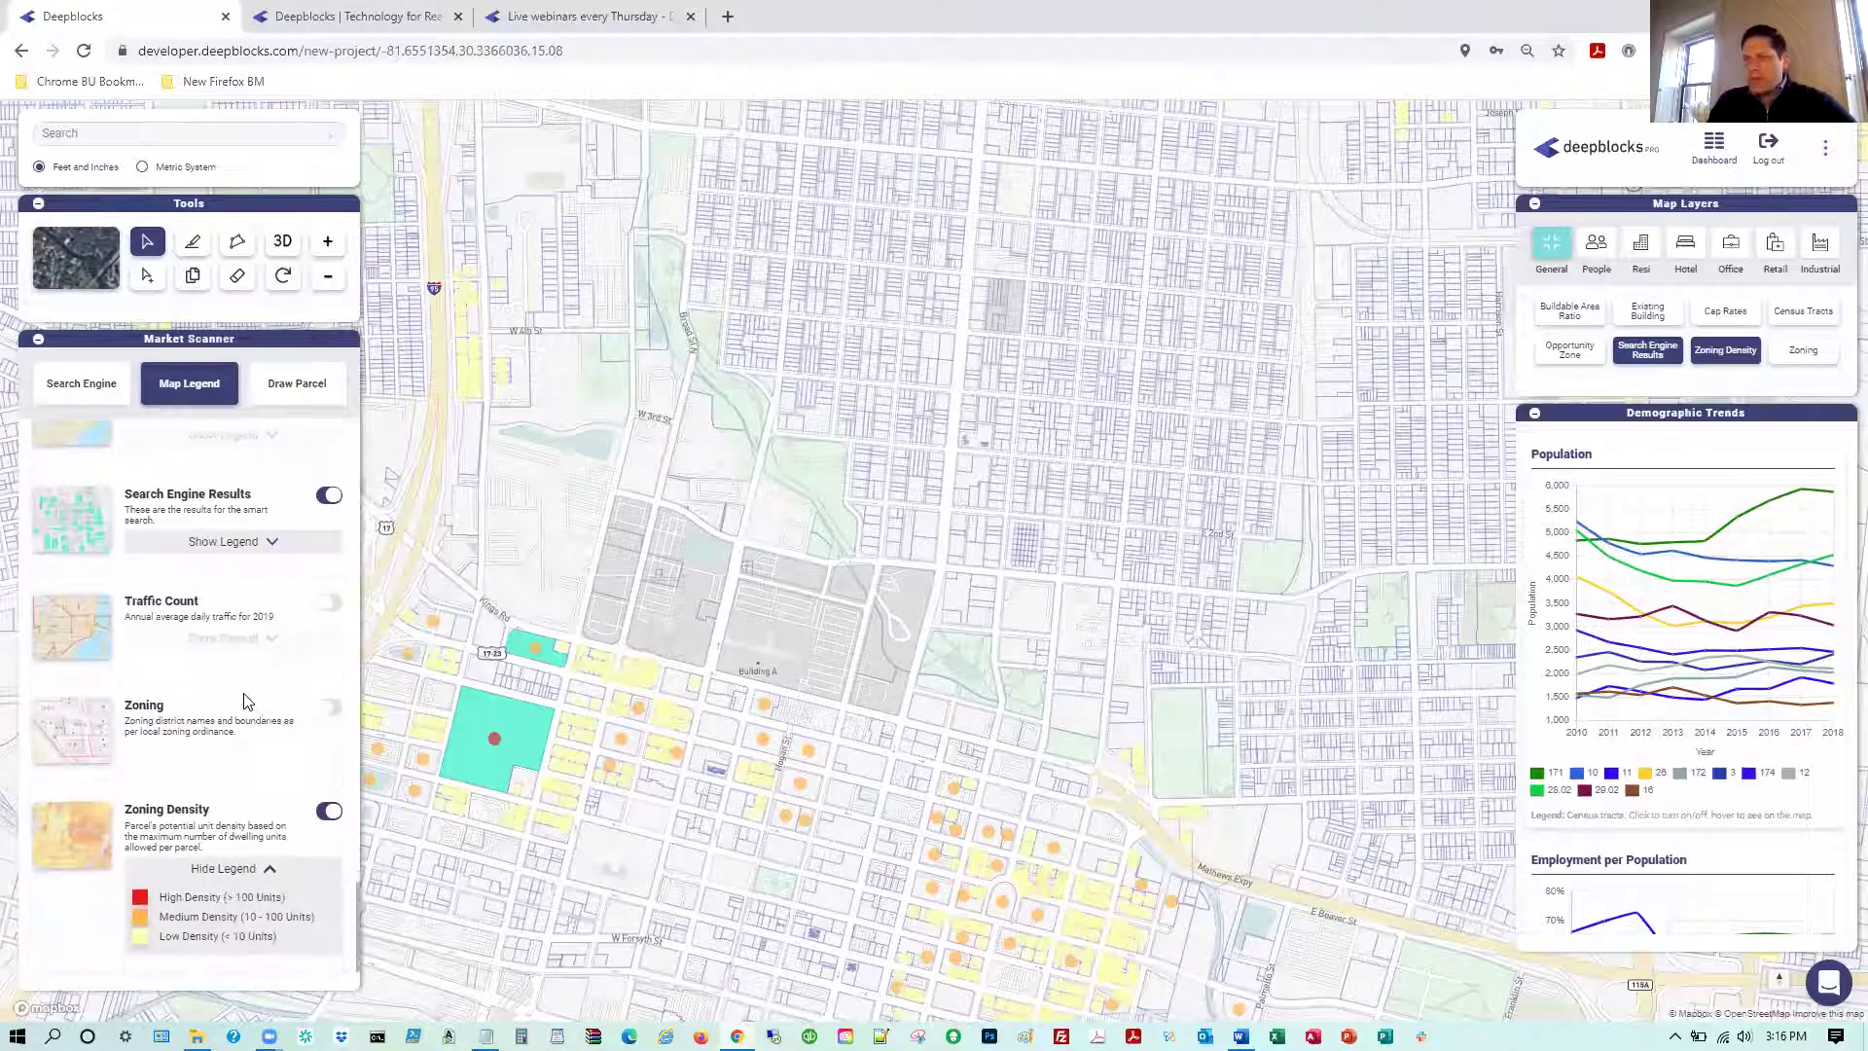
Check the density marker on the large matching parcel against the legend and hide the Zoning Density layer
click(490, 751)
click(478, 737)
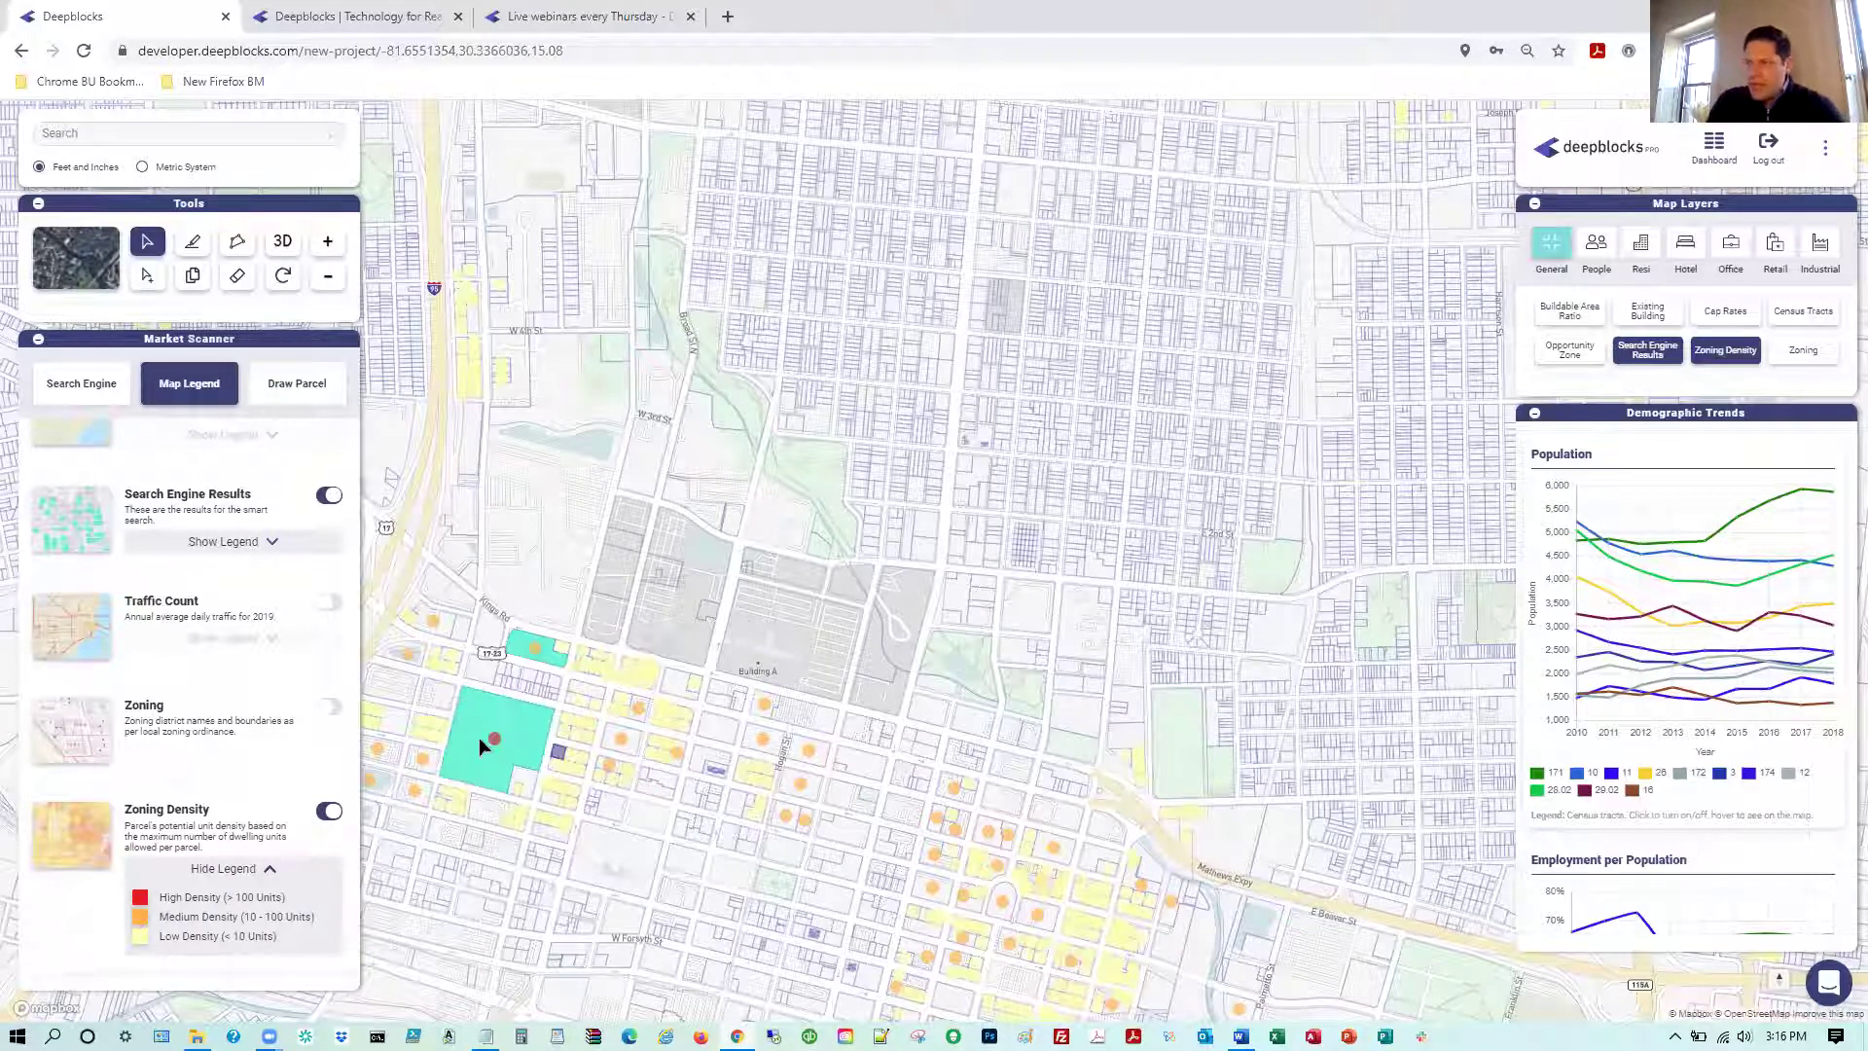
click(497, 747)
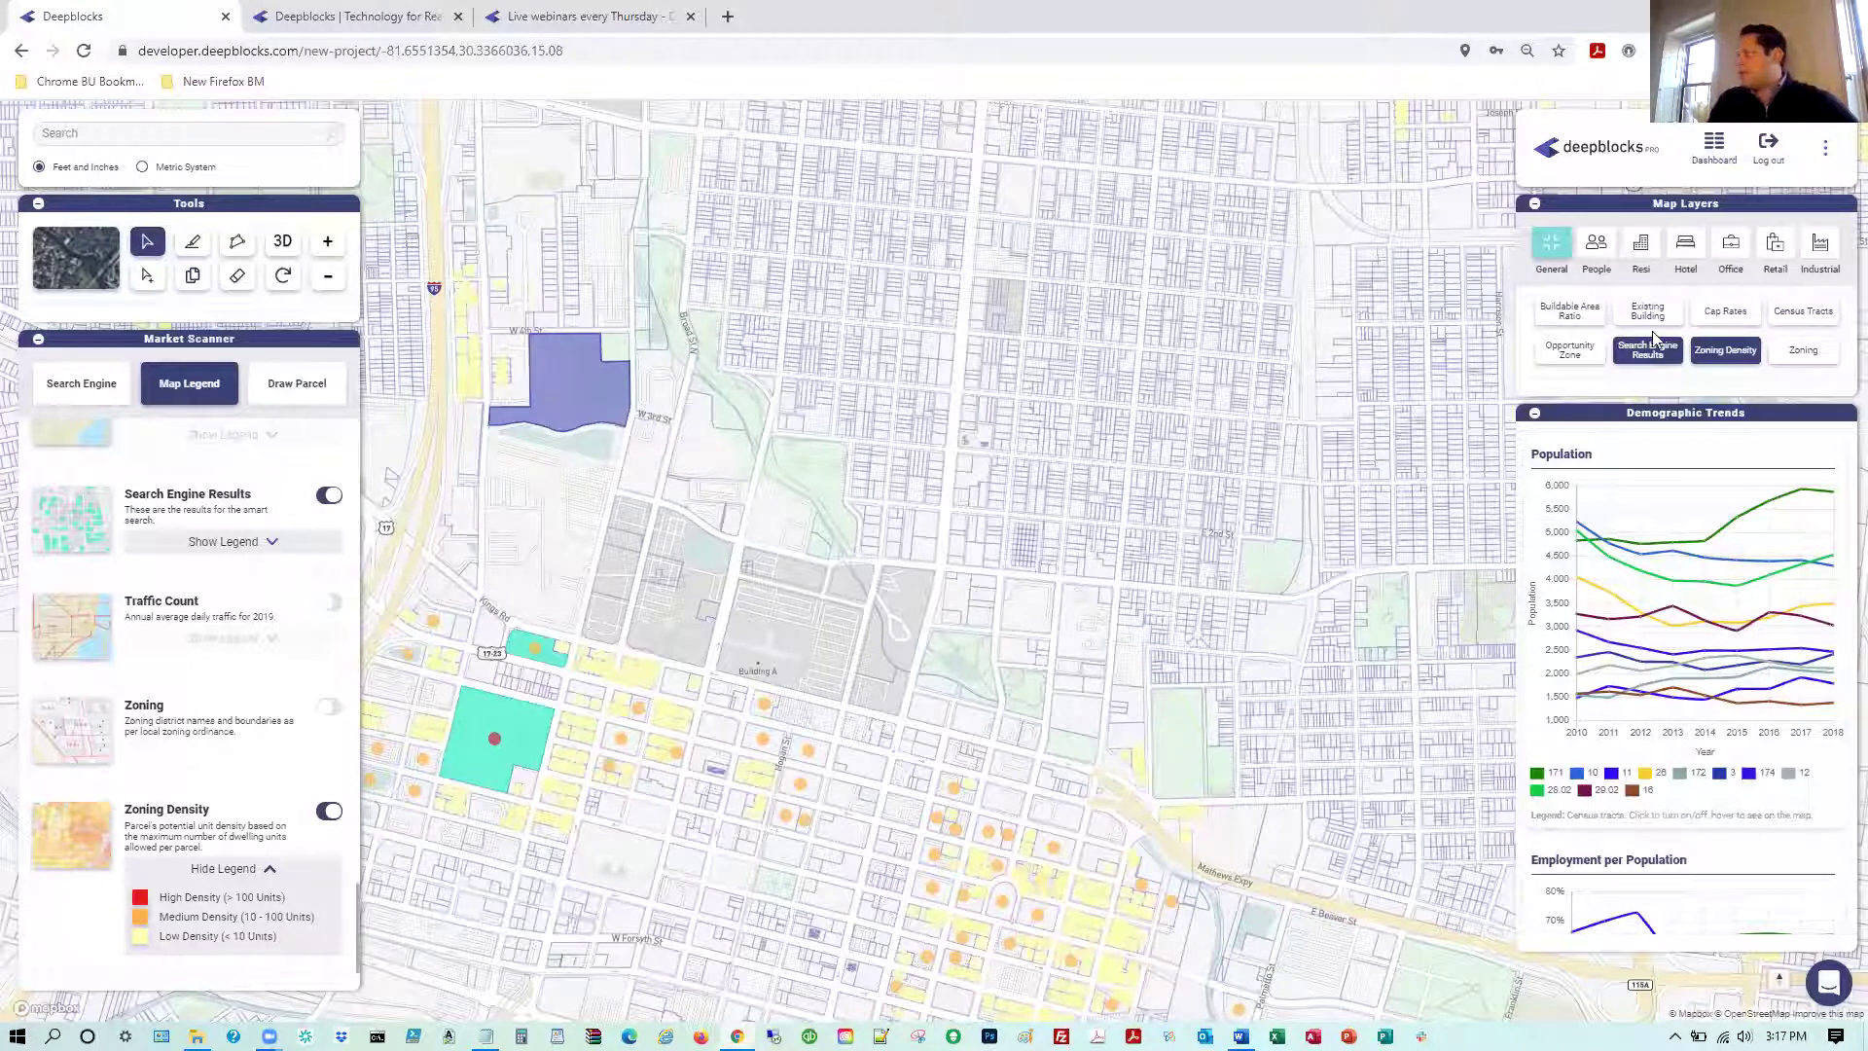
click(1719, 352)
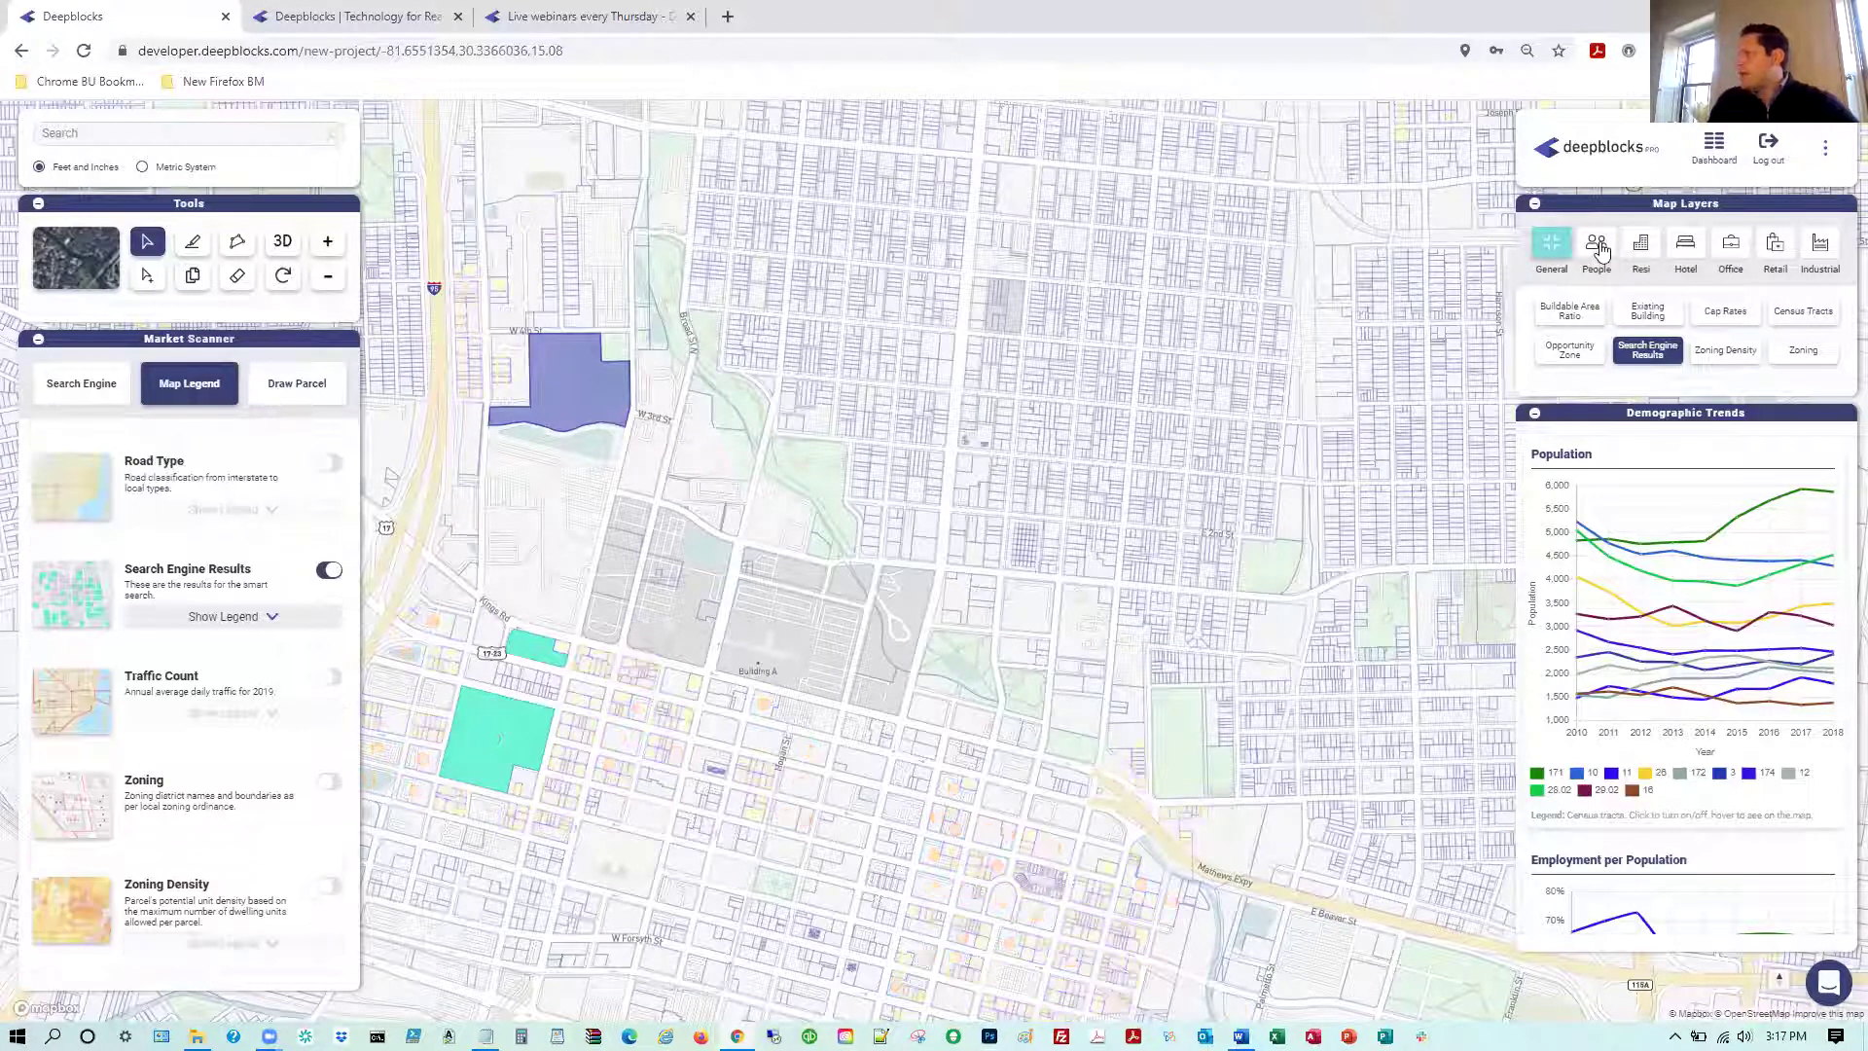
View the Median Income and Median Rent demographic layers around the matching parcels, hiding each one after checking it
click(1609, 279)
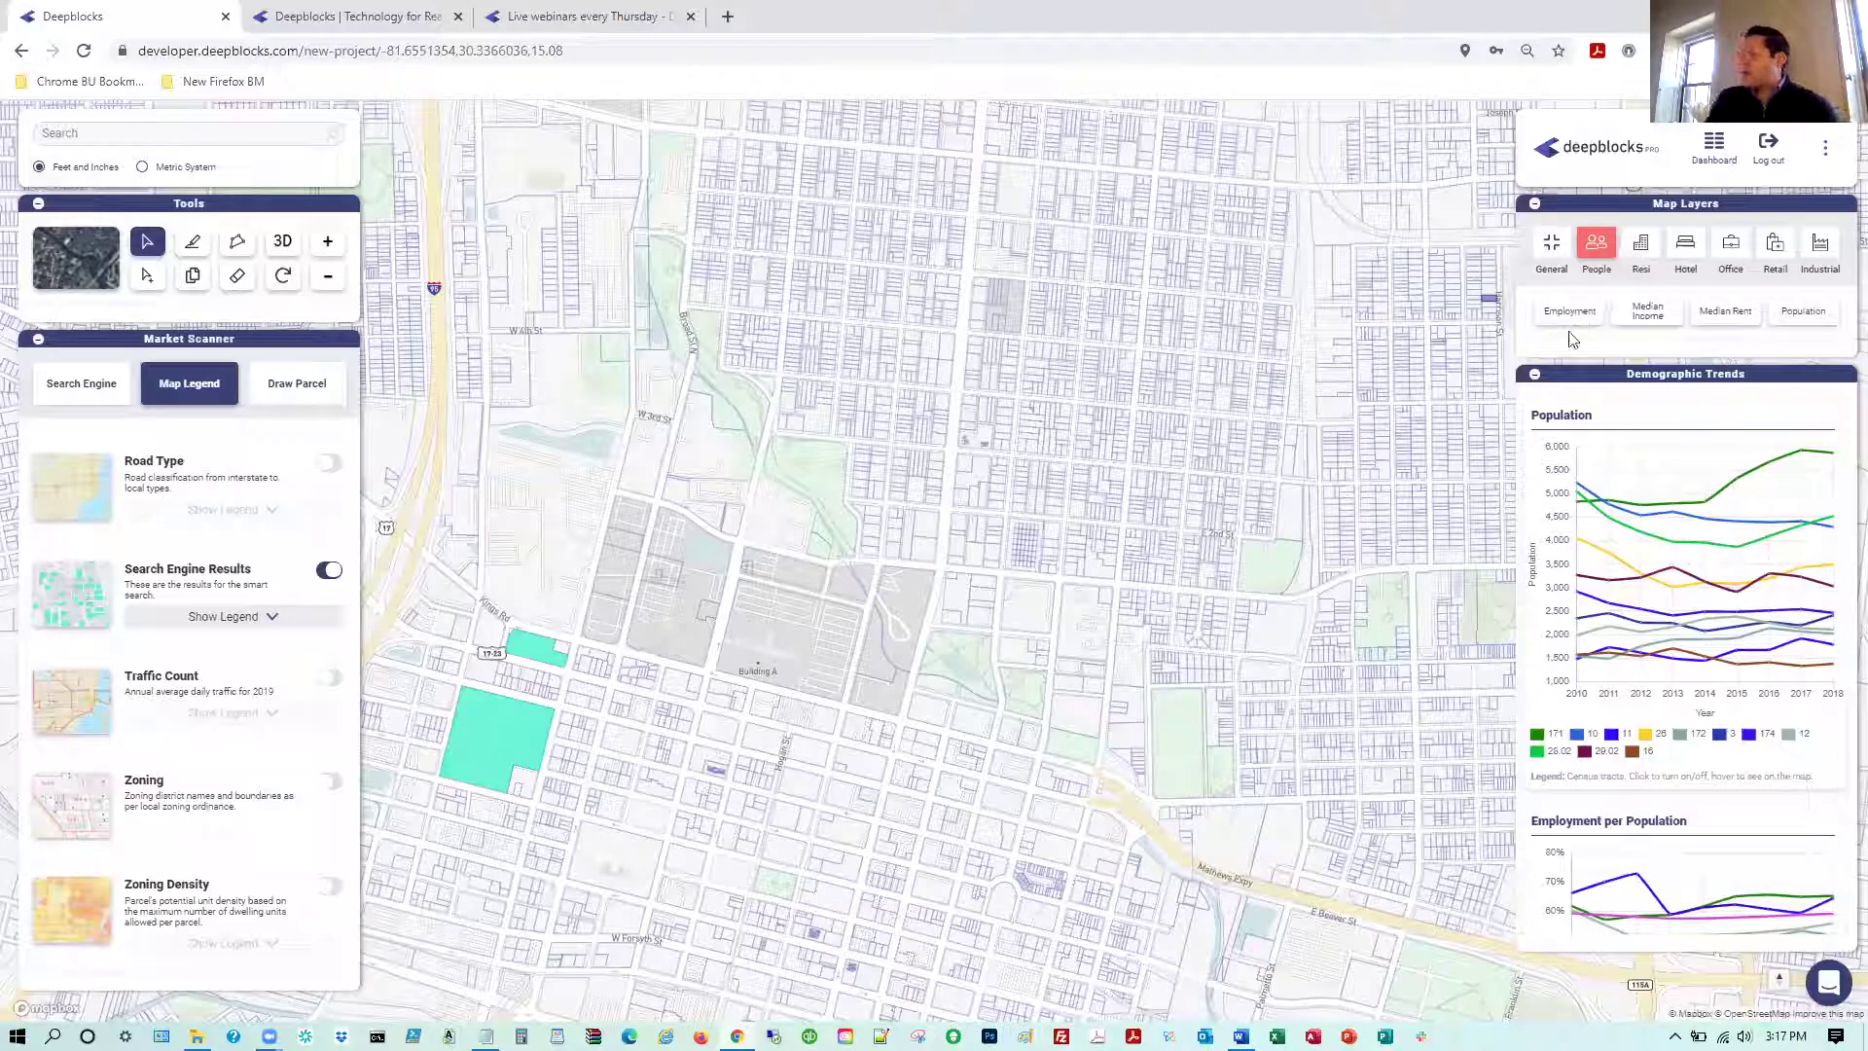
click(1648, 313)
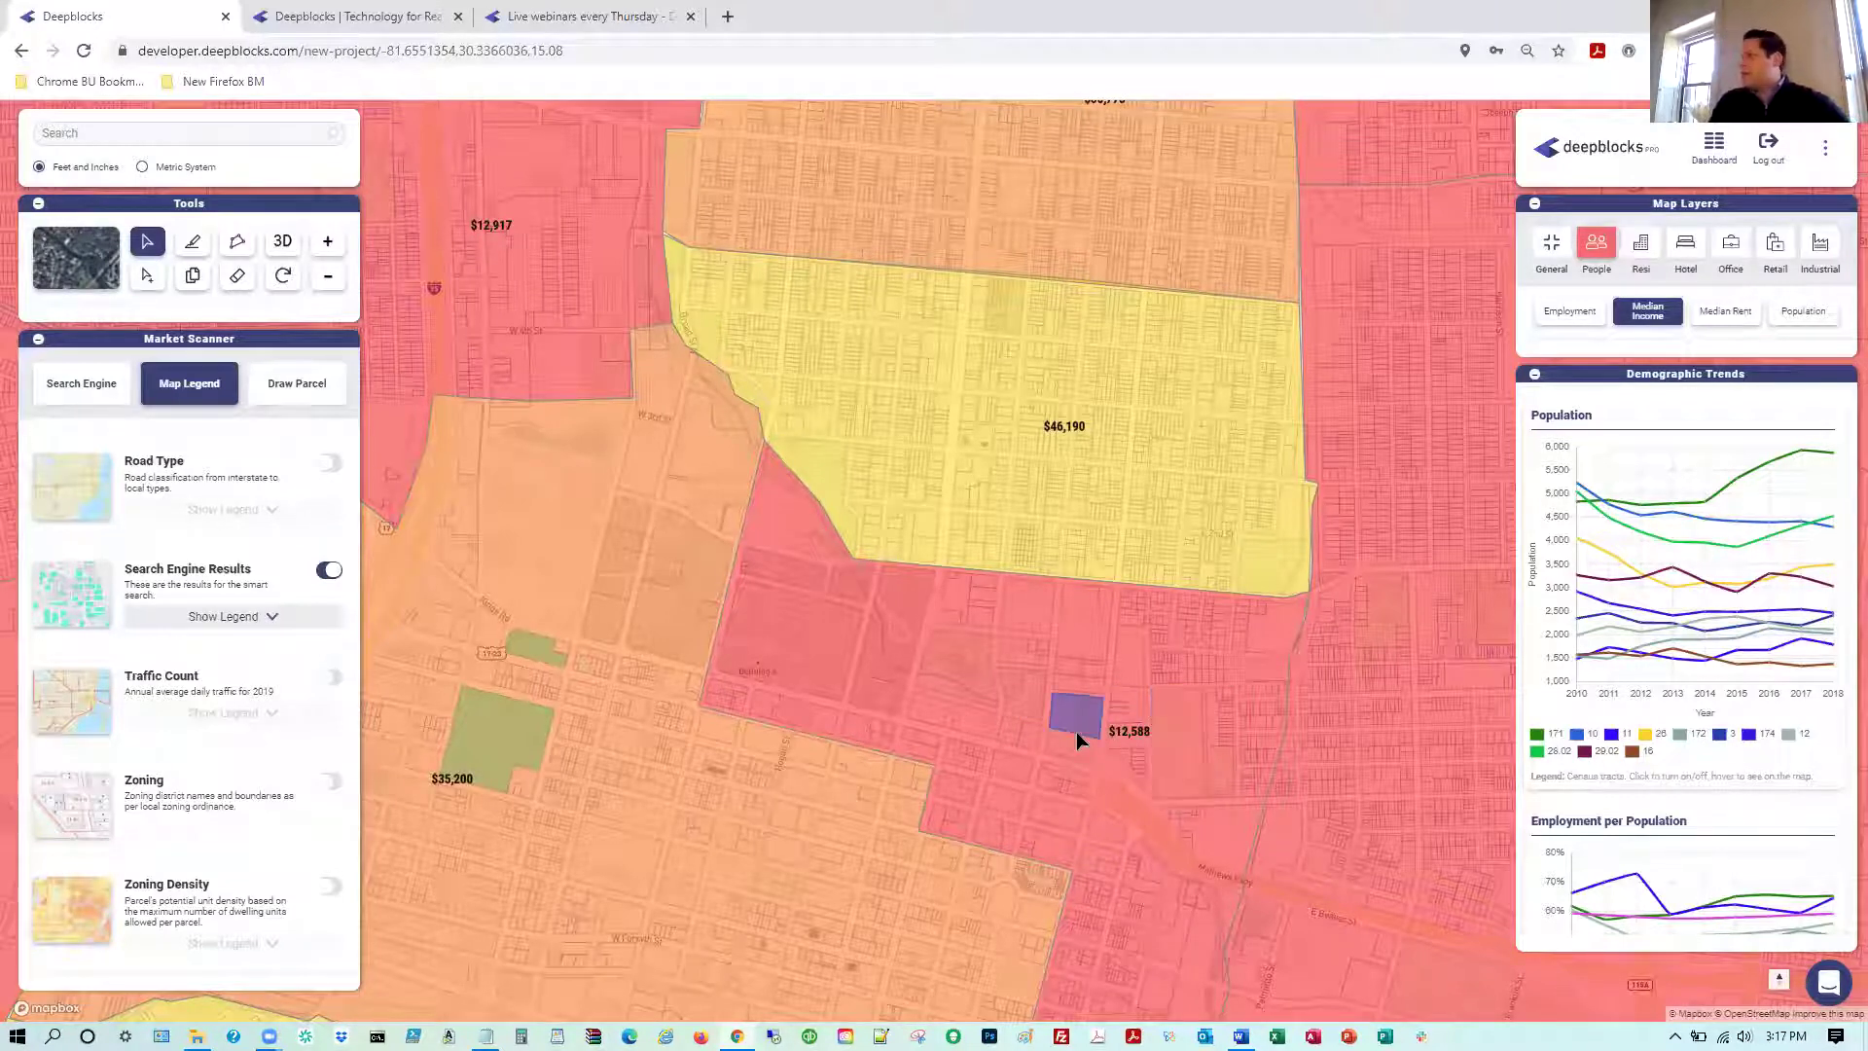
click(1649, 318)
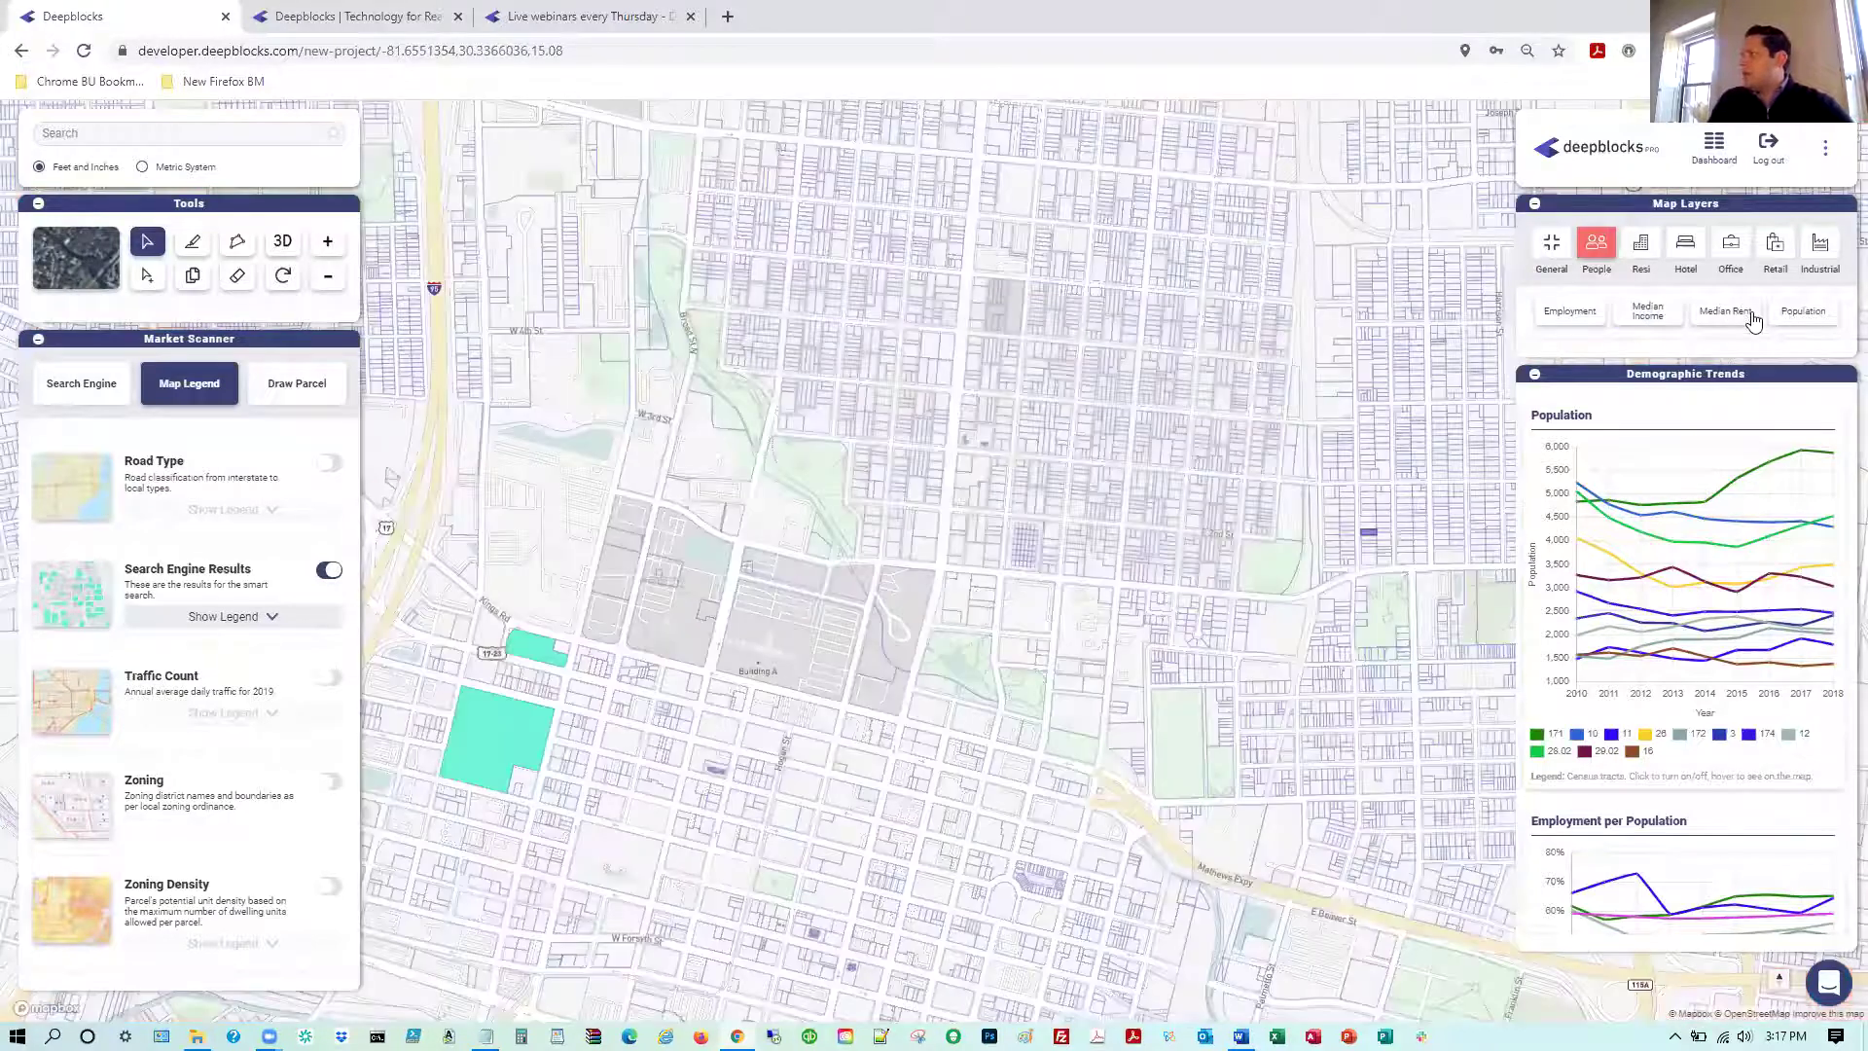
click(1749, 315)
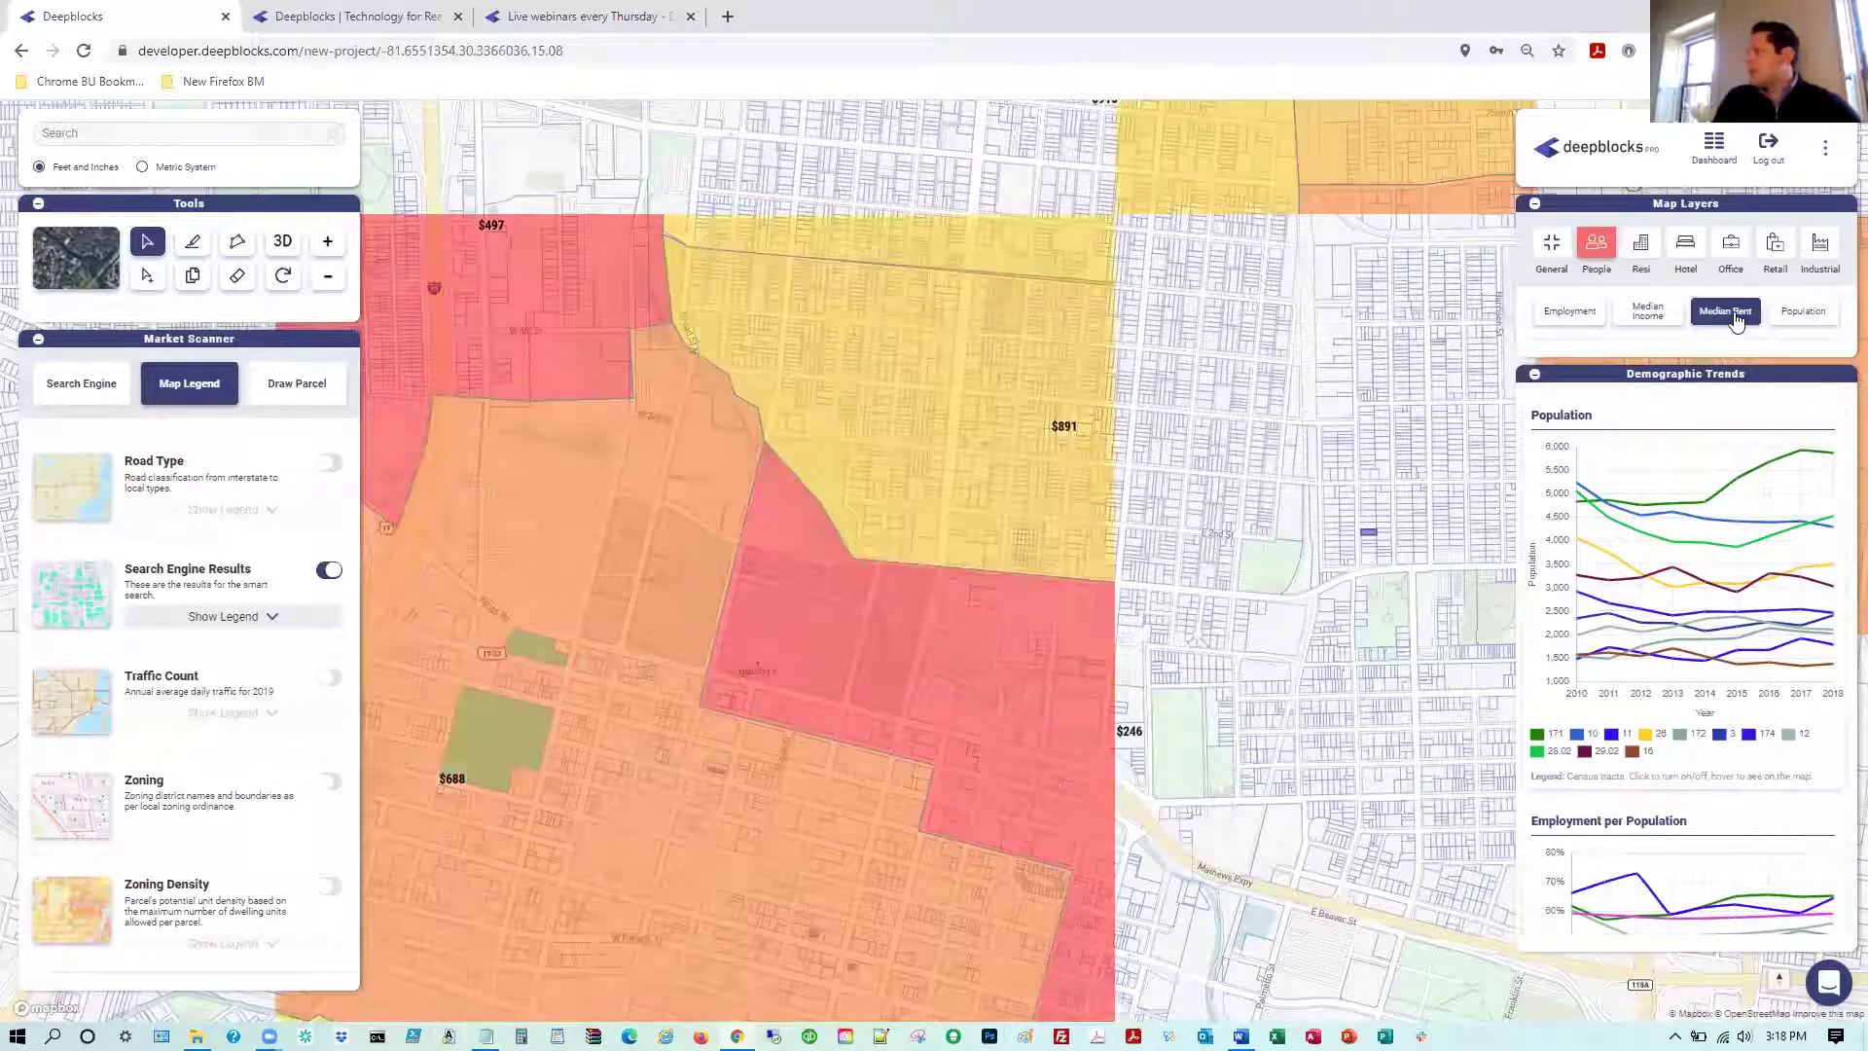
click(1733, 317)
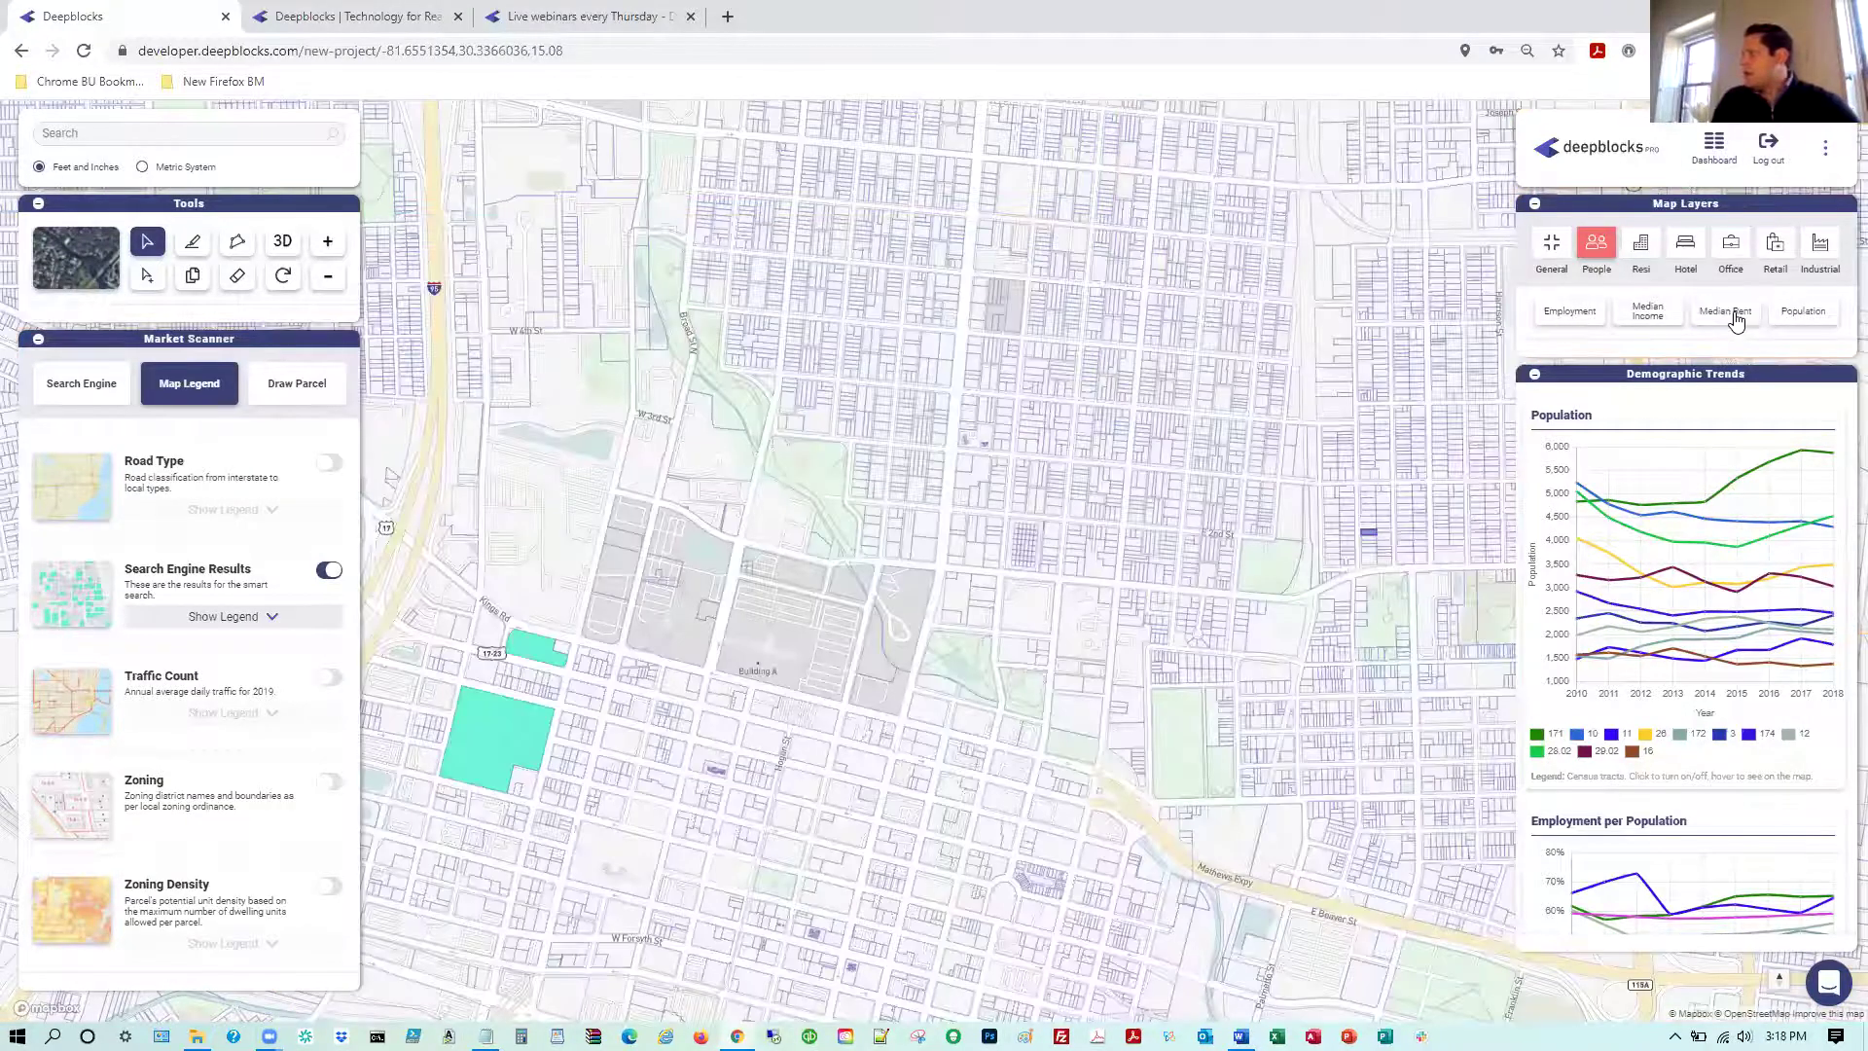
Show the residential Resi Rates layer, compare rates across the surrounding areas, and hide it again
click(1642, 247)
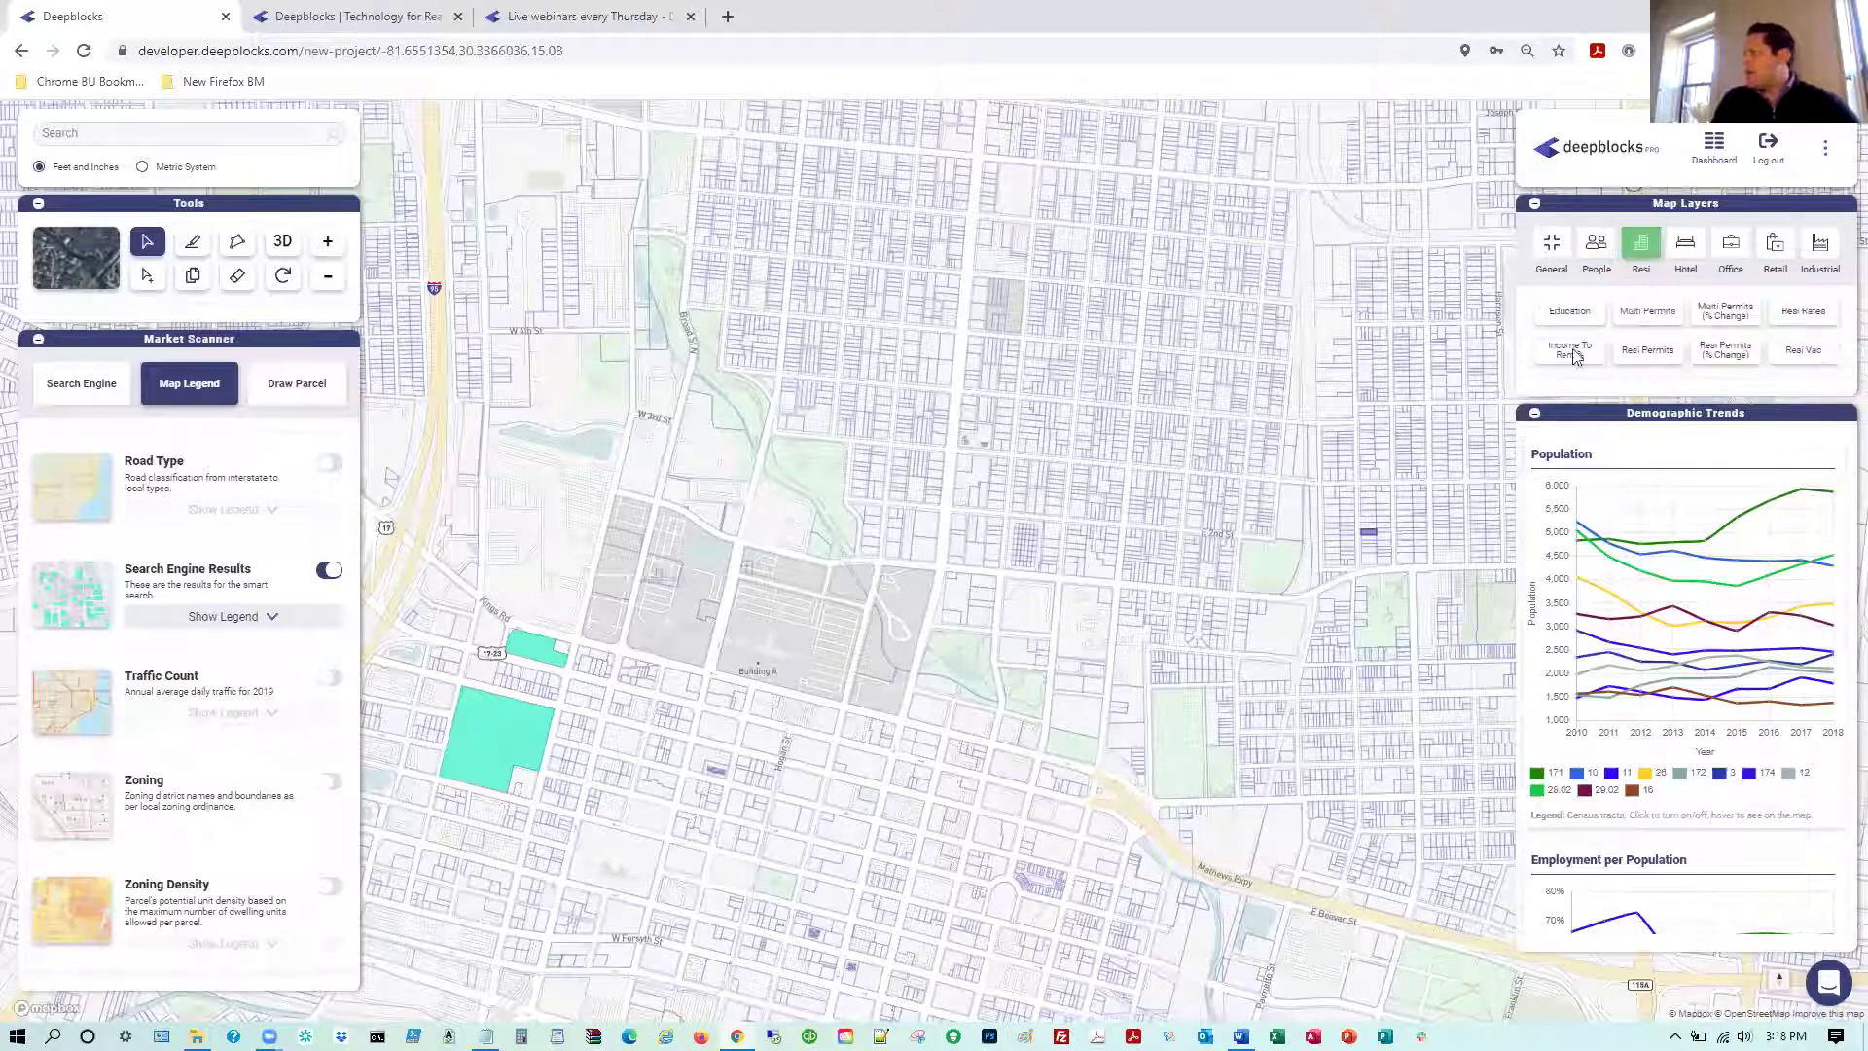
click(1784, 316)
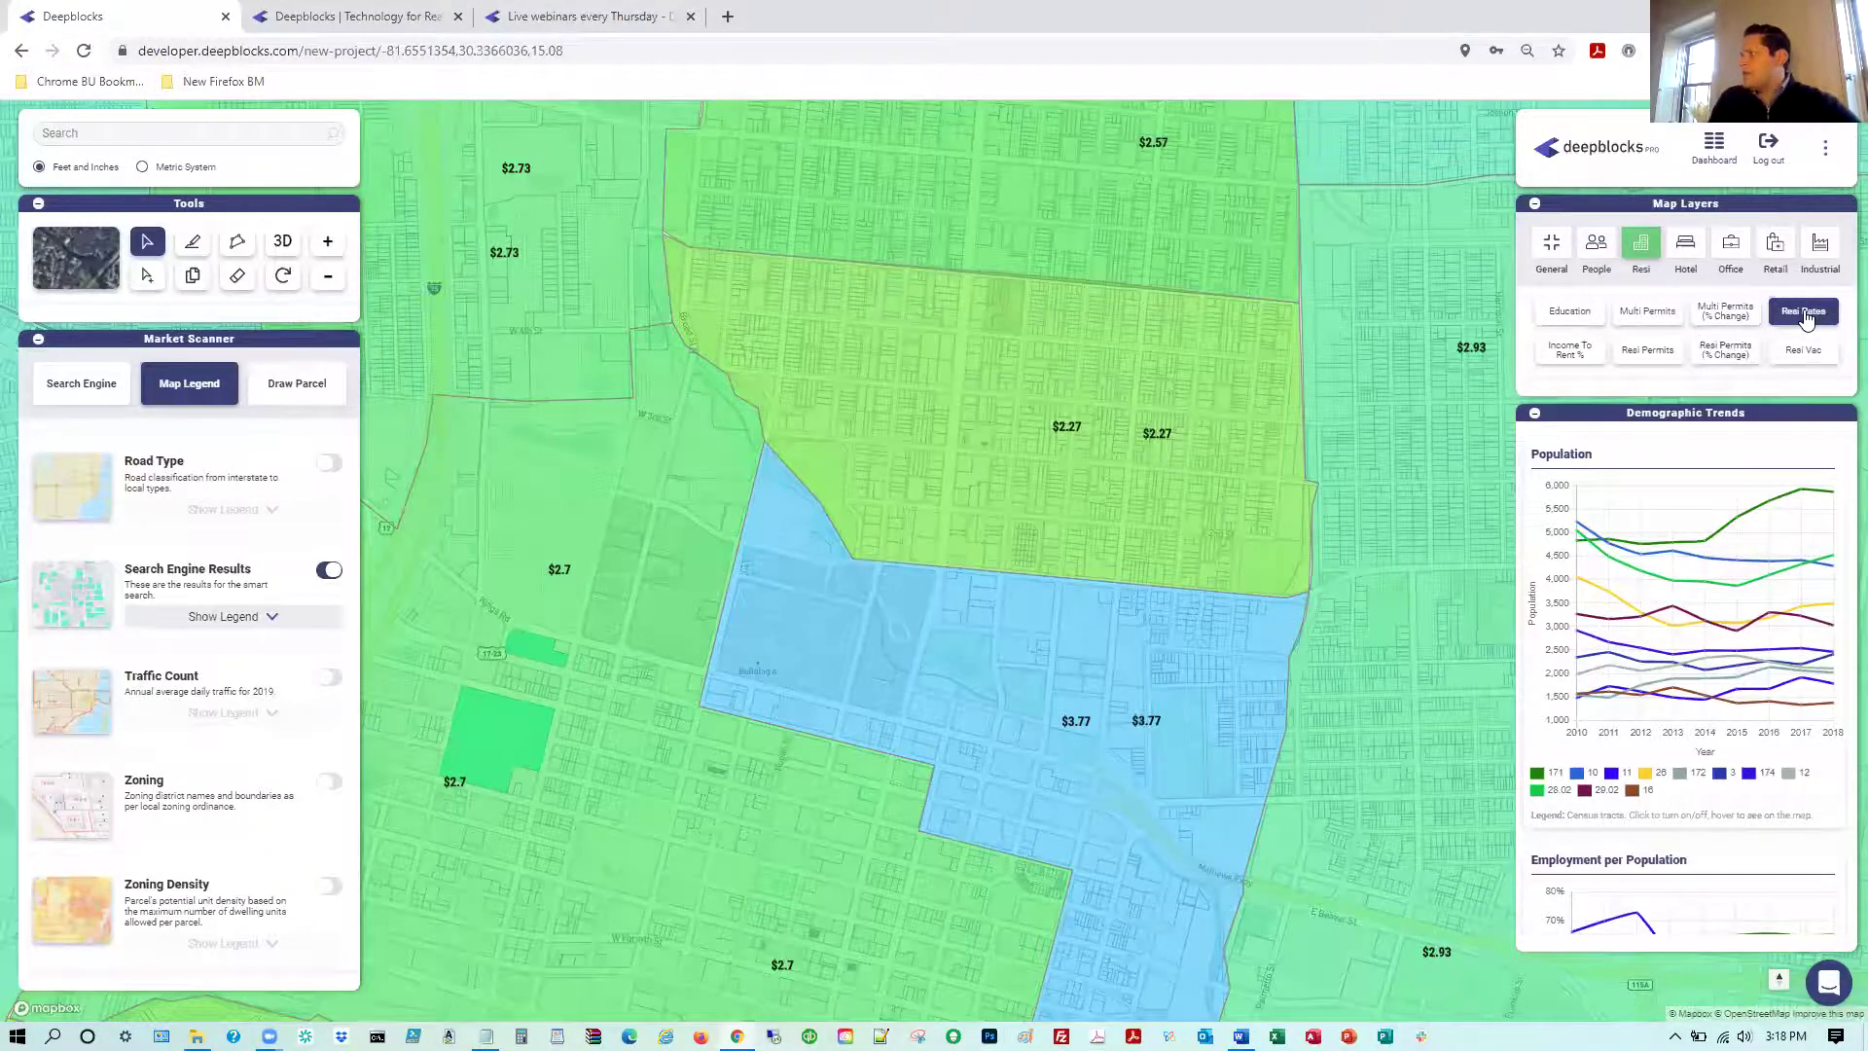
click(1802, 313)
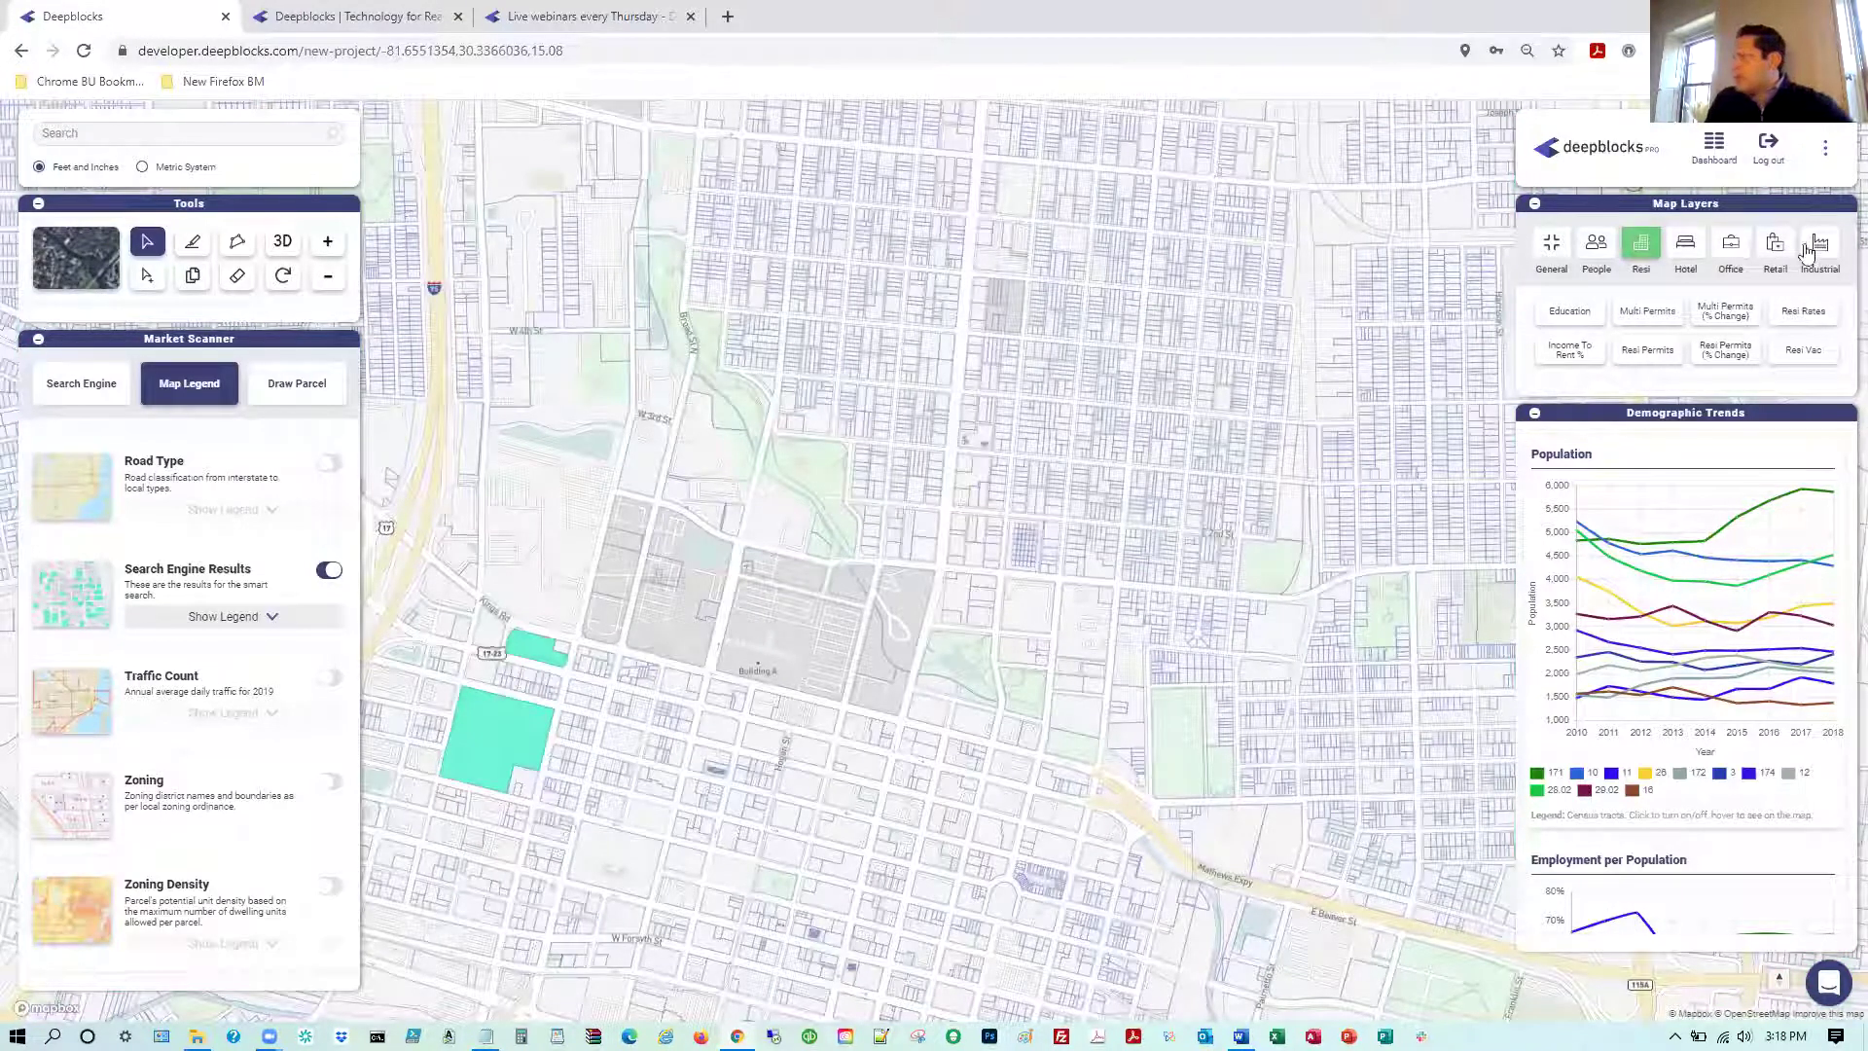
Turn on the retail Traffic Count layer, check its legend, and view the Local Businesses layer before hiding it
click(1775, 248)
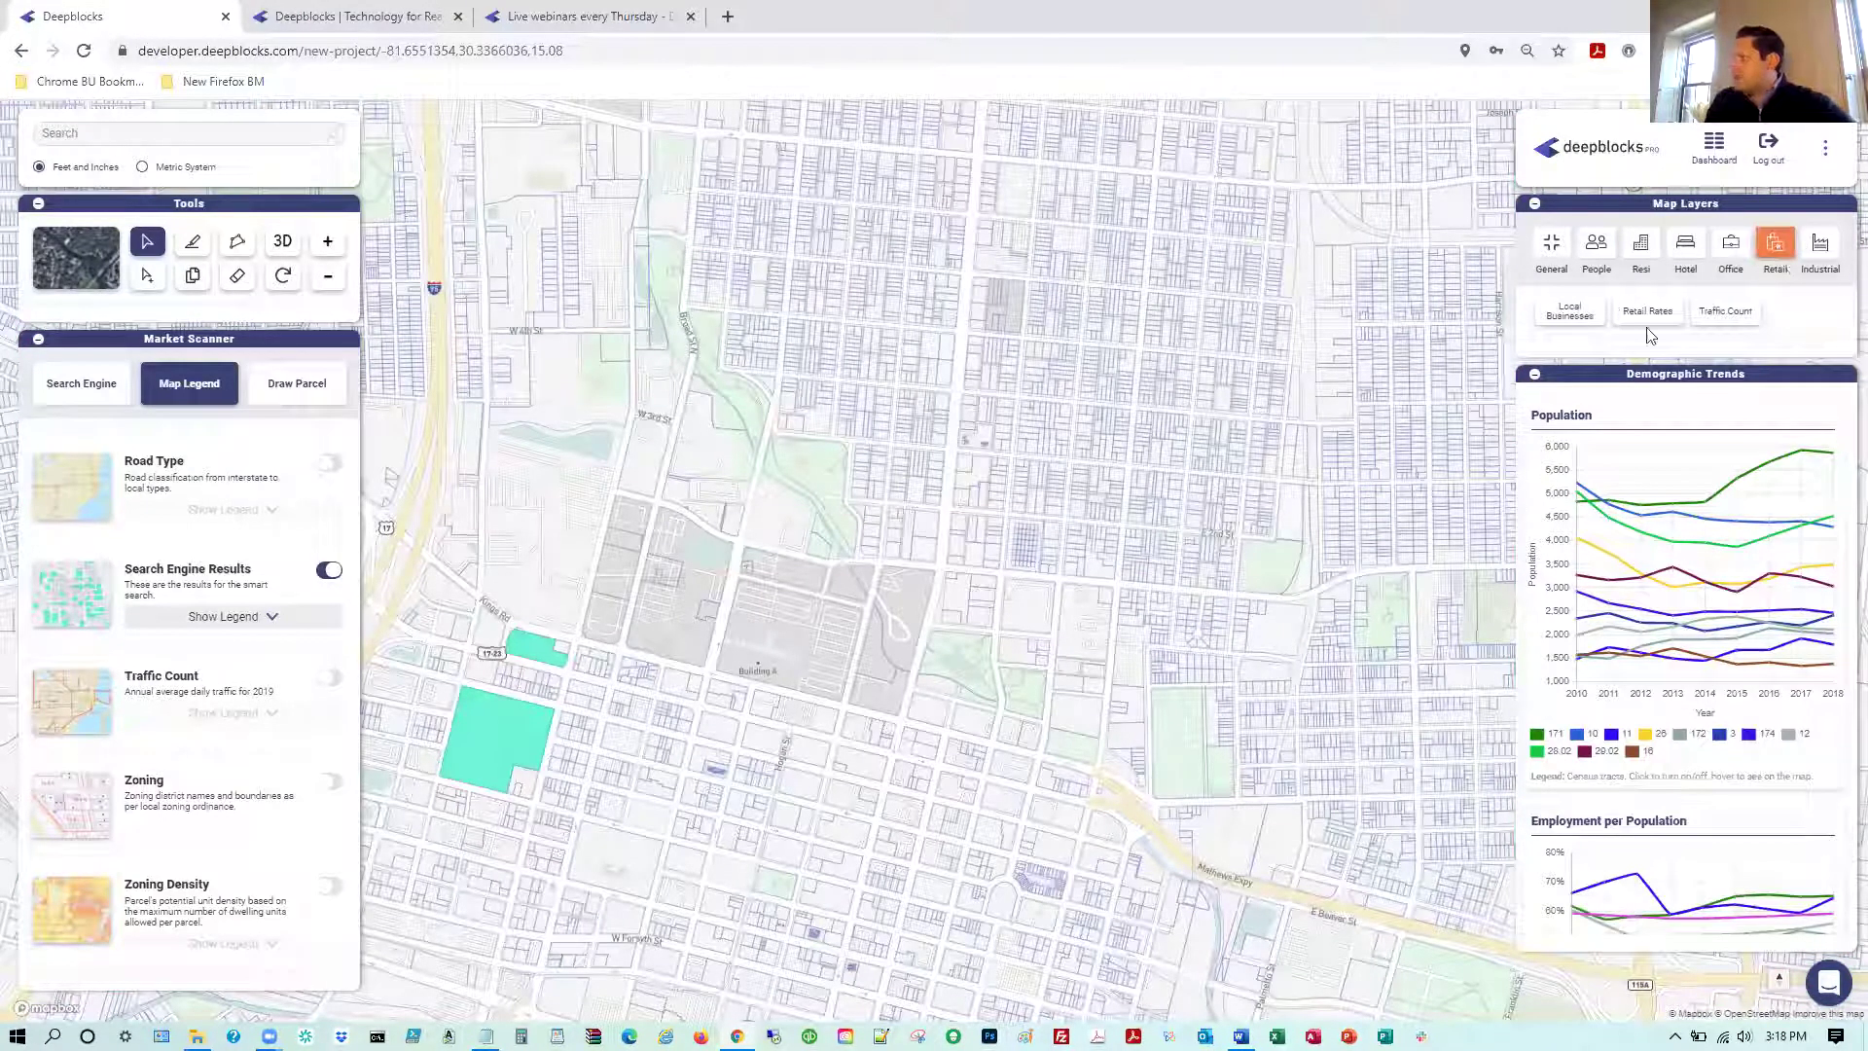
click(1719, 316)
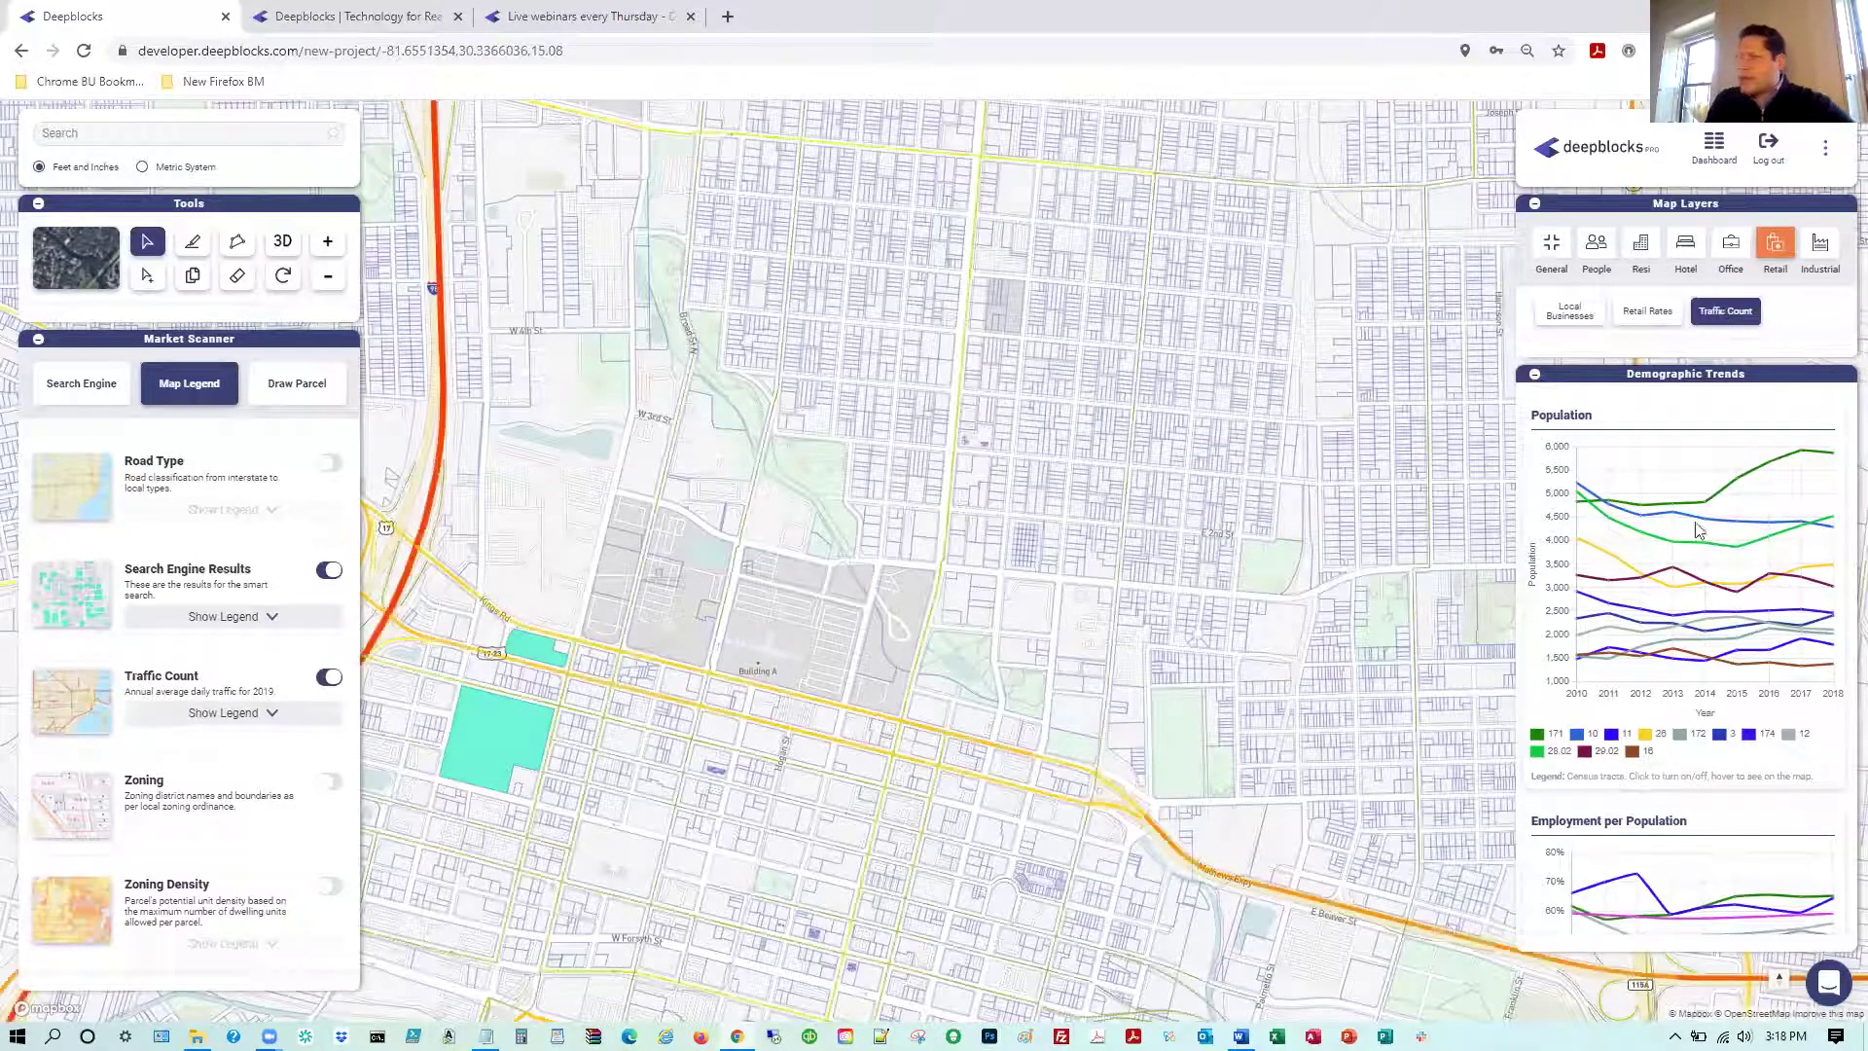
click(271, 717)
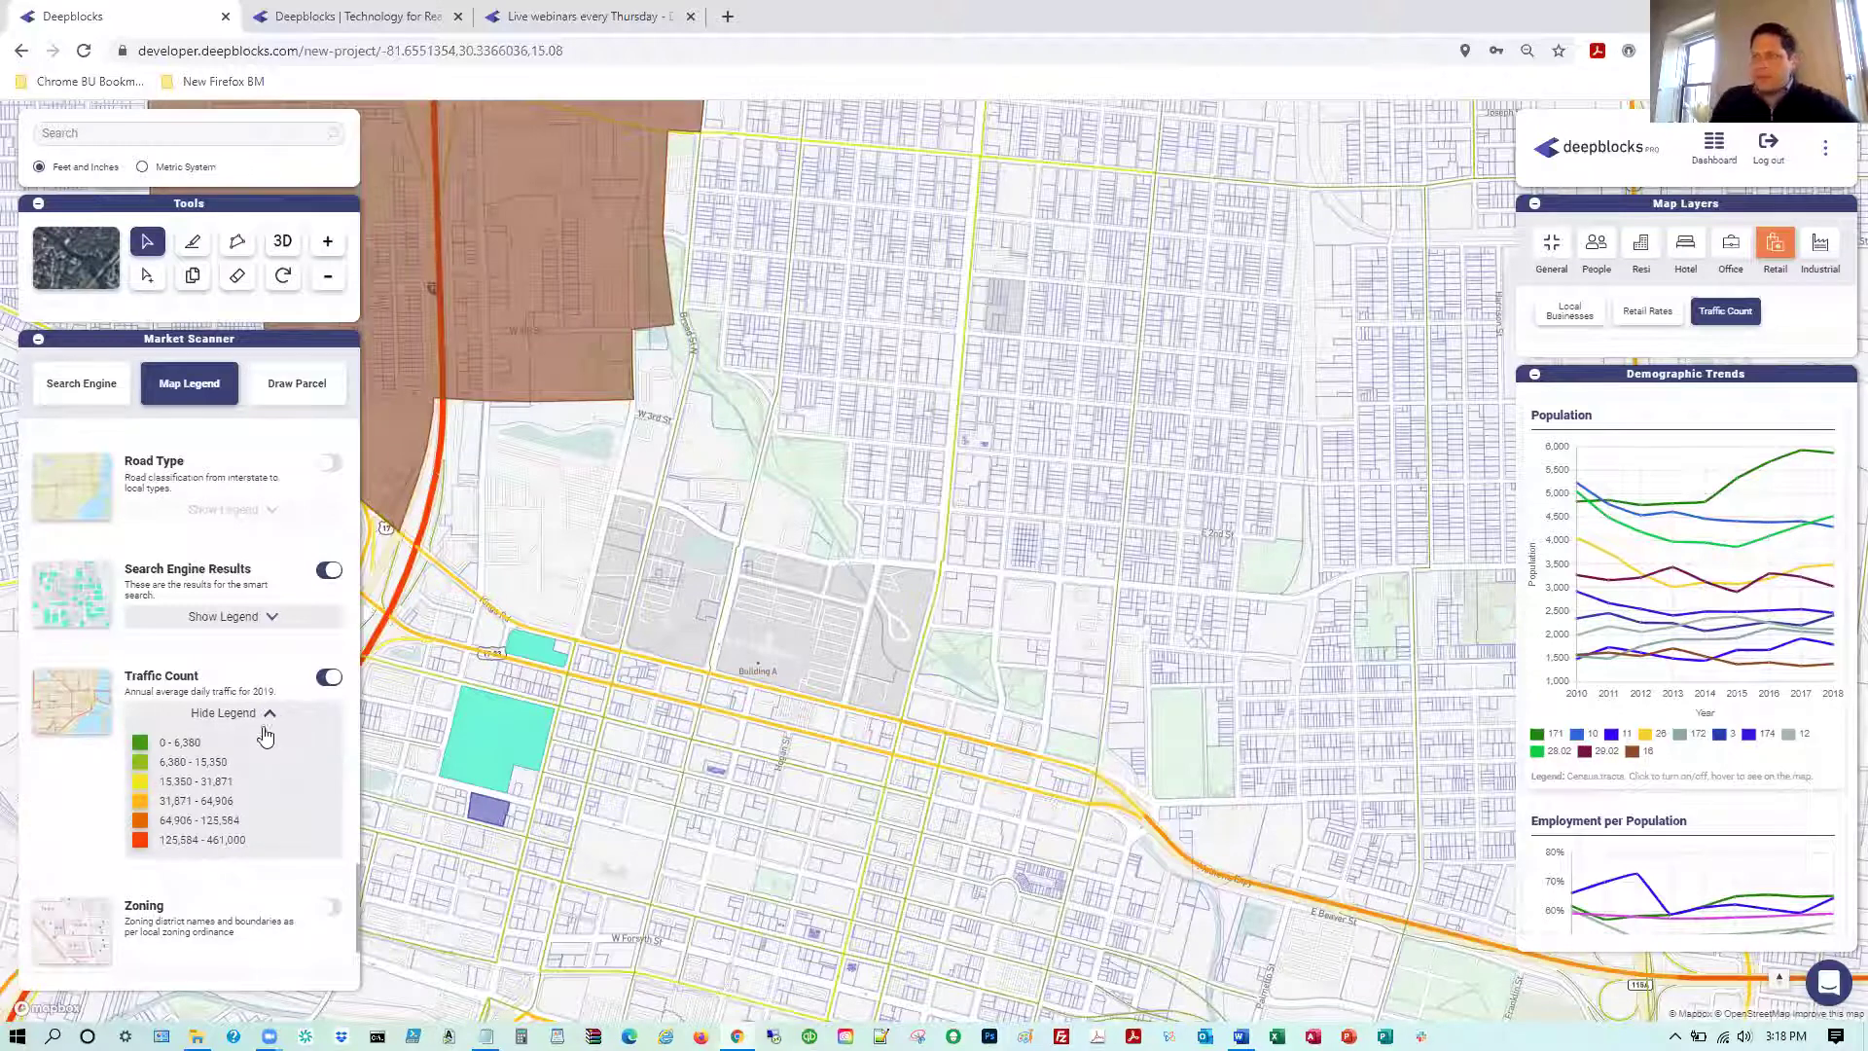
click(269, 714)
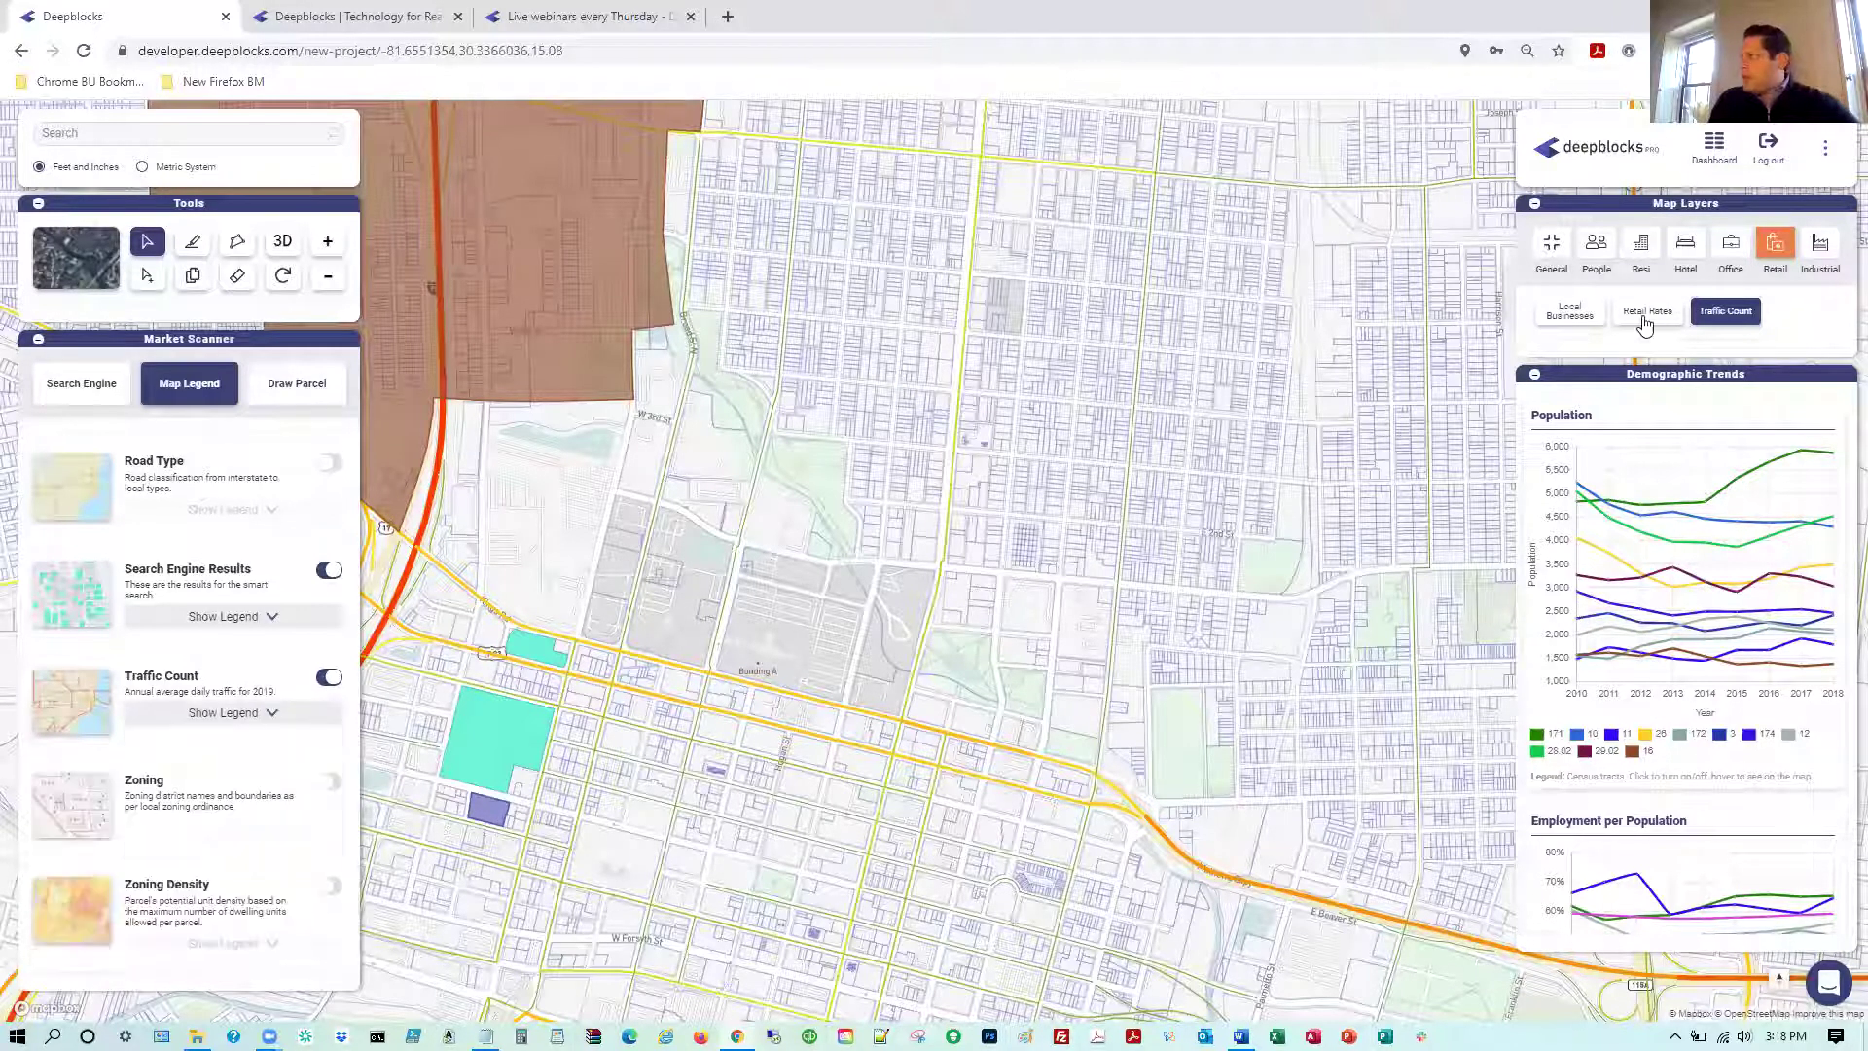
click(1574, 319)
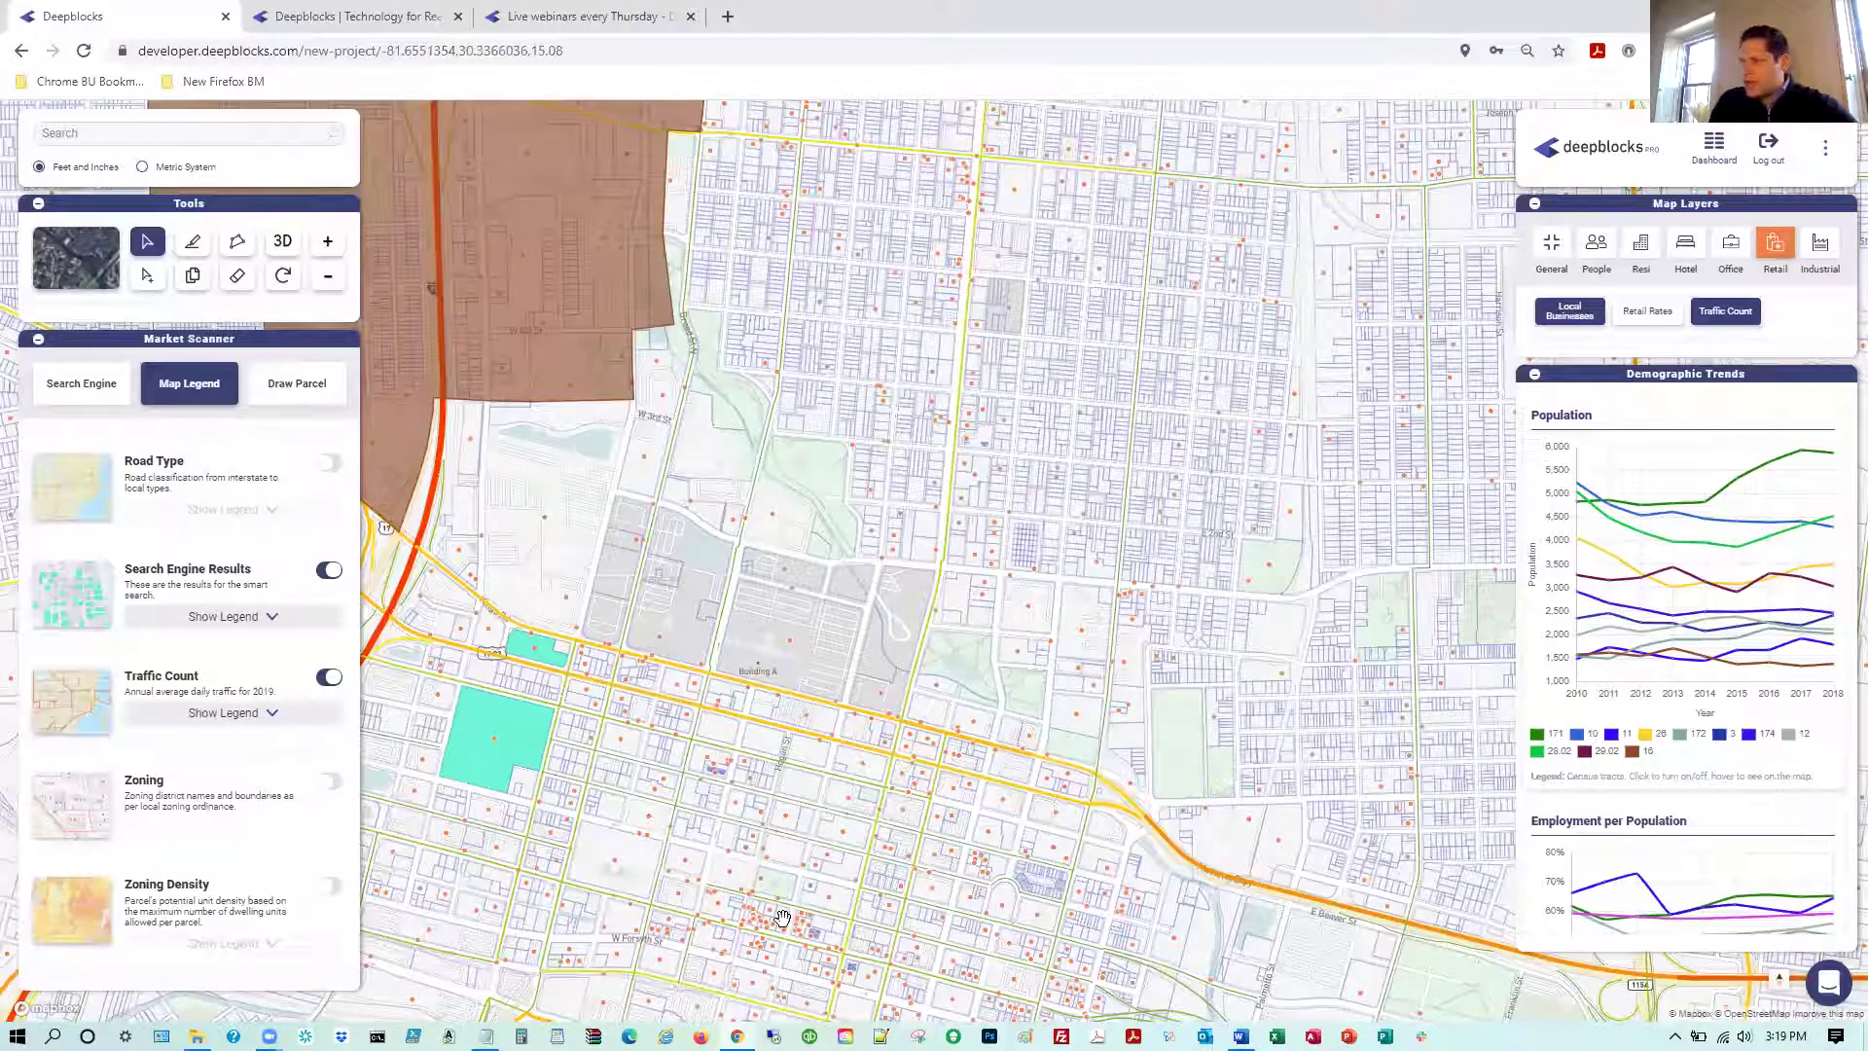
click(1587, 324)
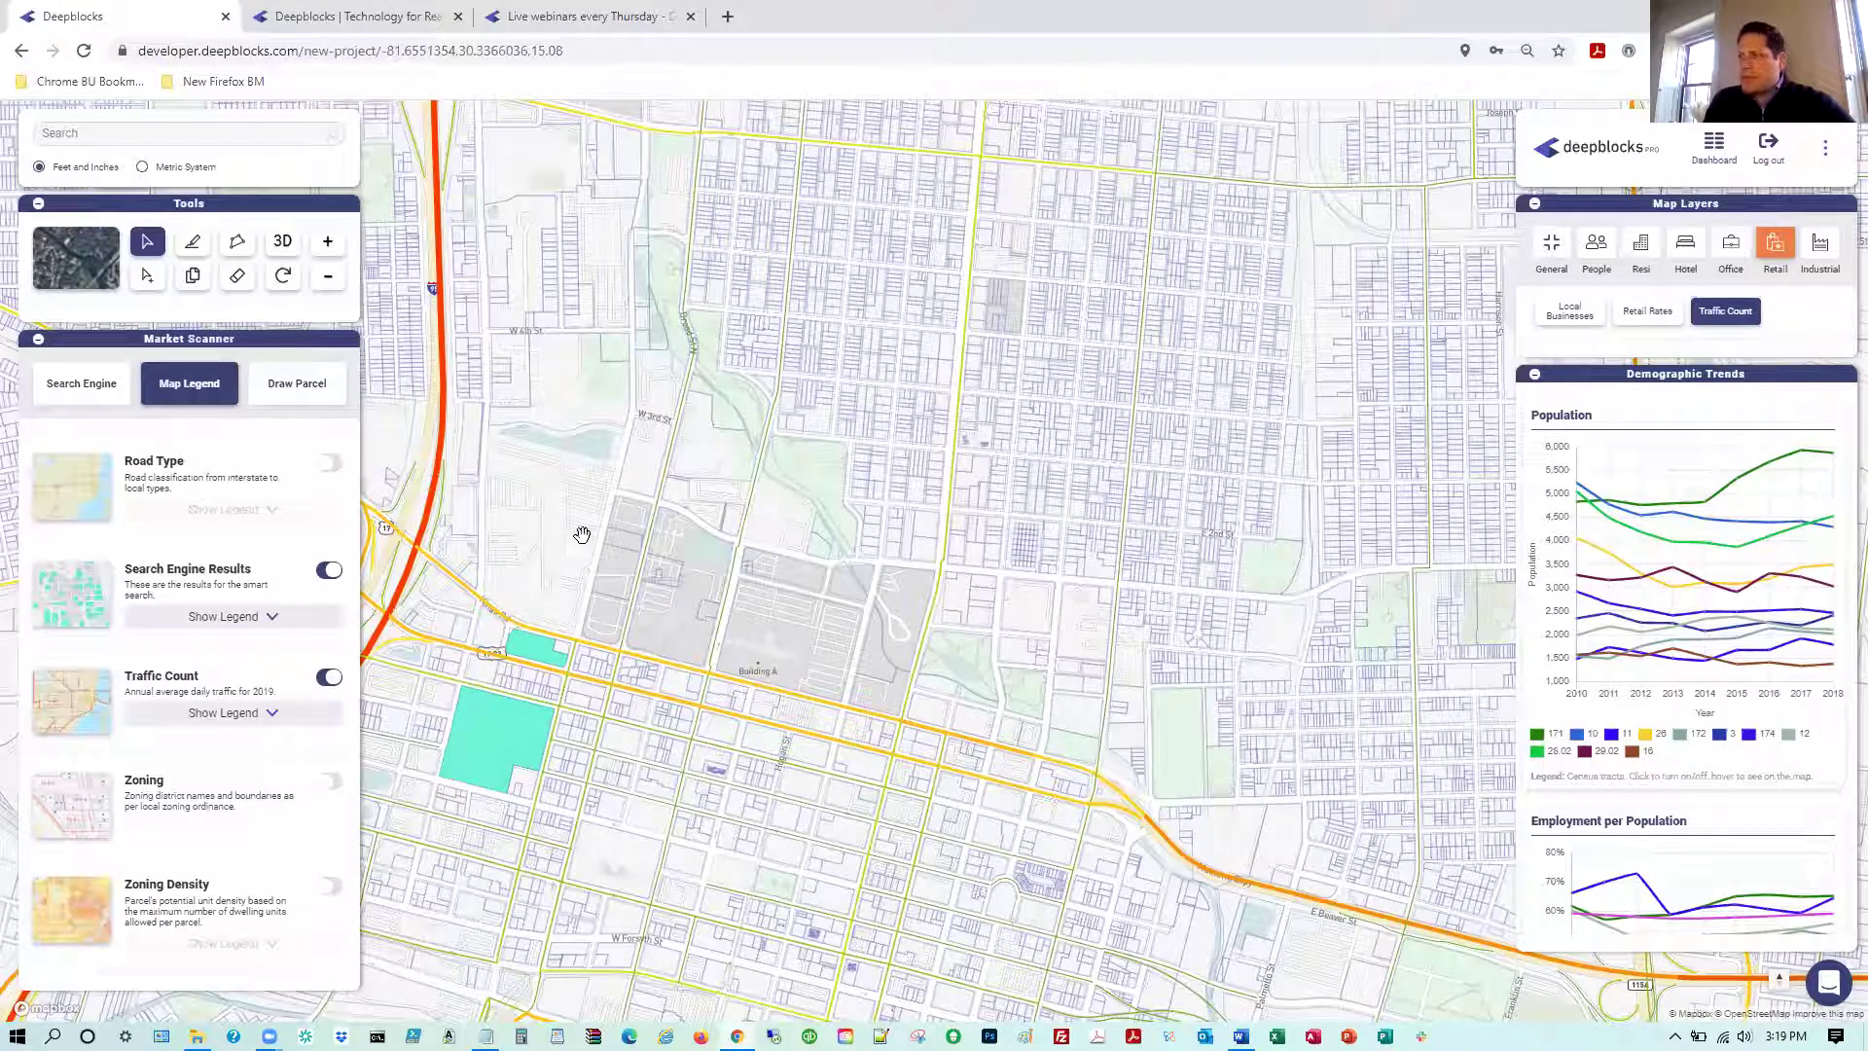
Focus the map on the two matching parcels and leave only census tract 172 in the Population trend chart
scroll(557, 501, up, 2)
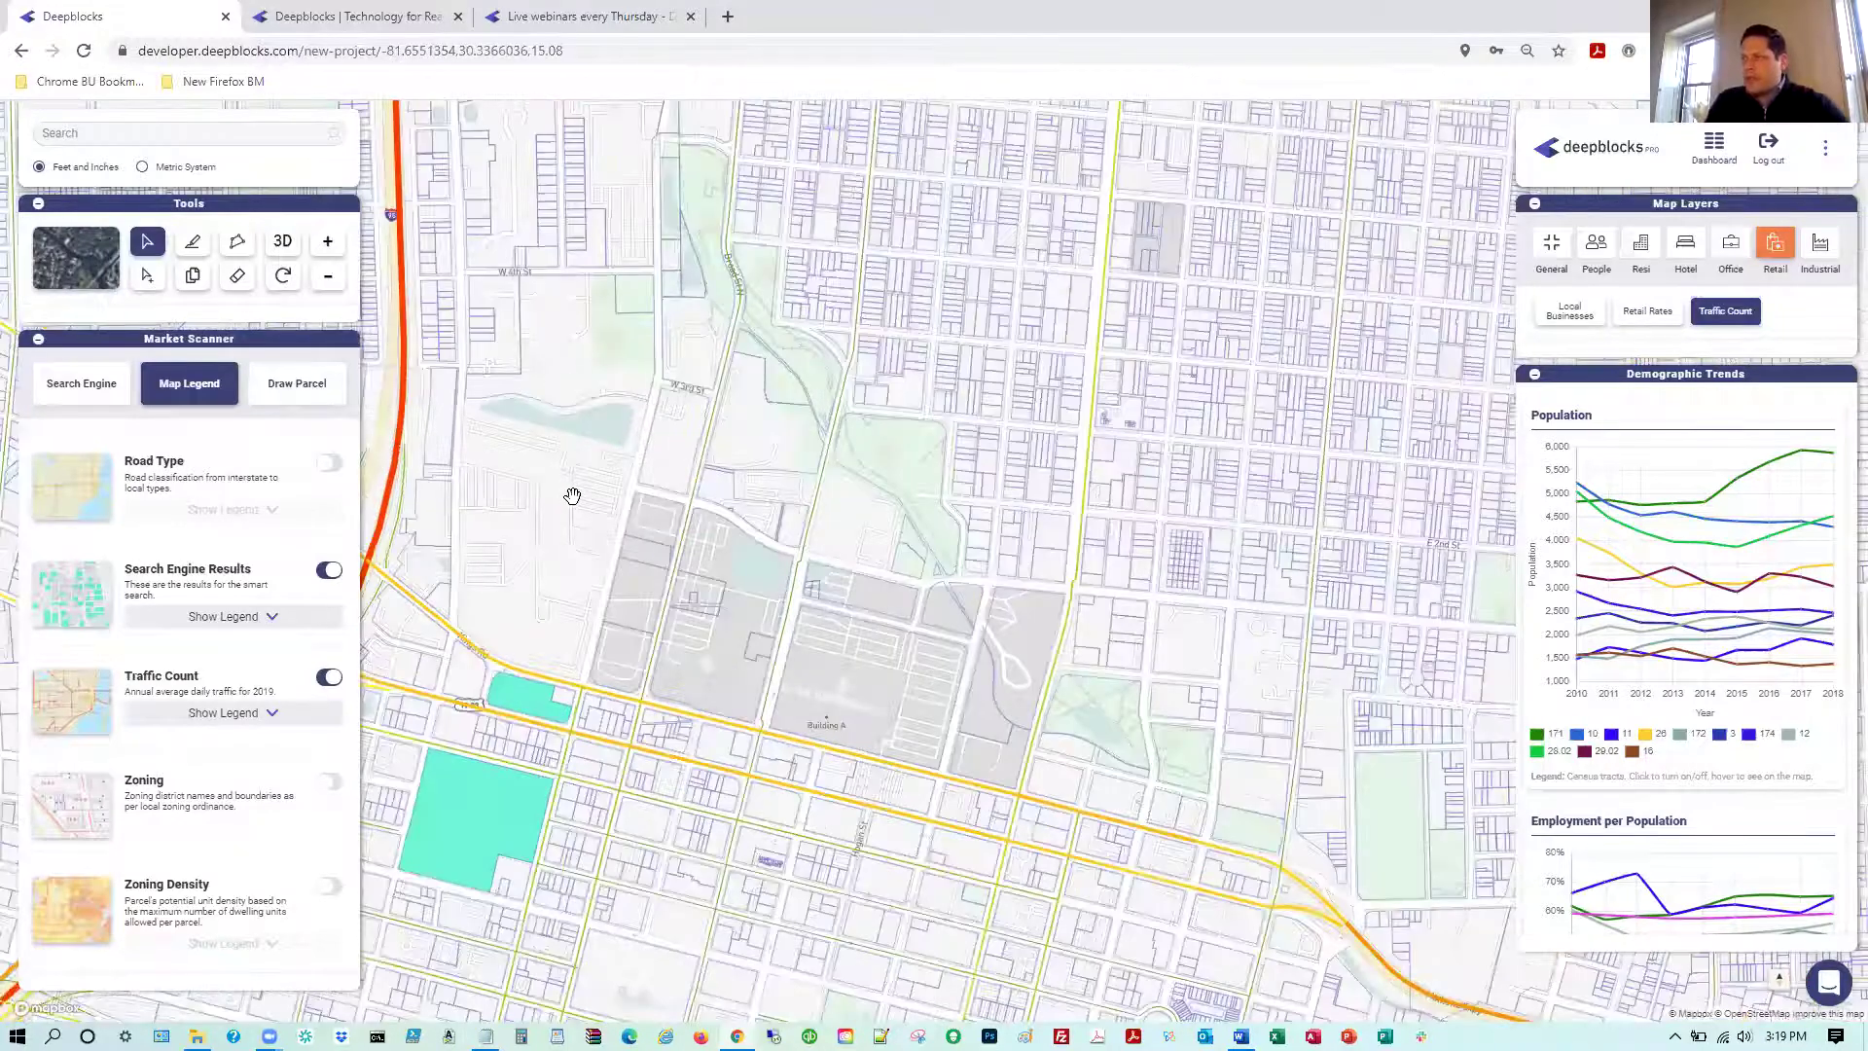
scroll(572, 494, up, 2)
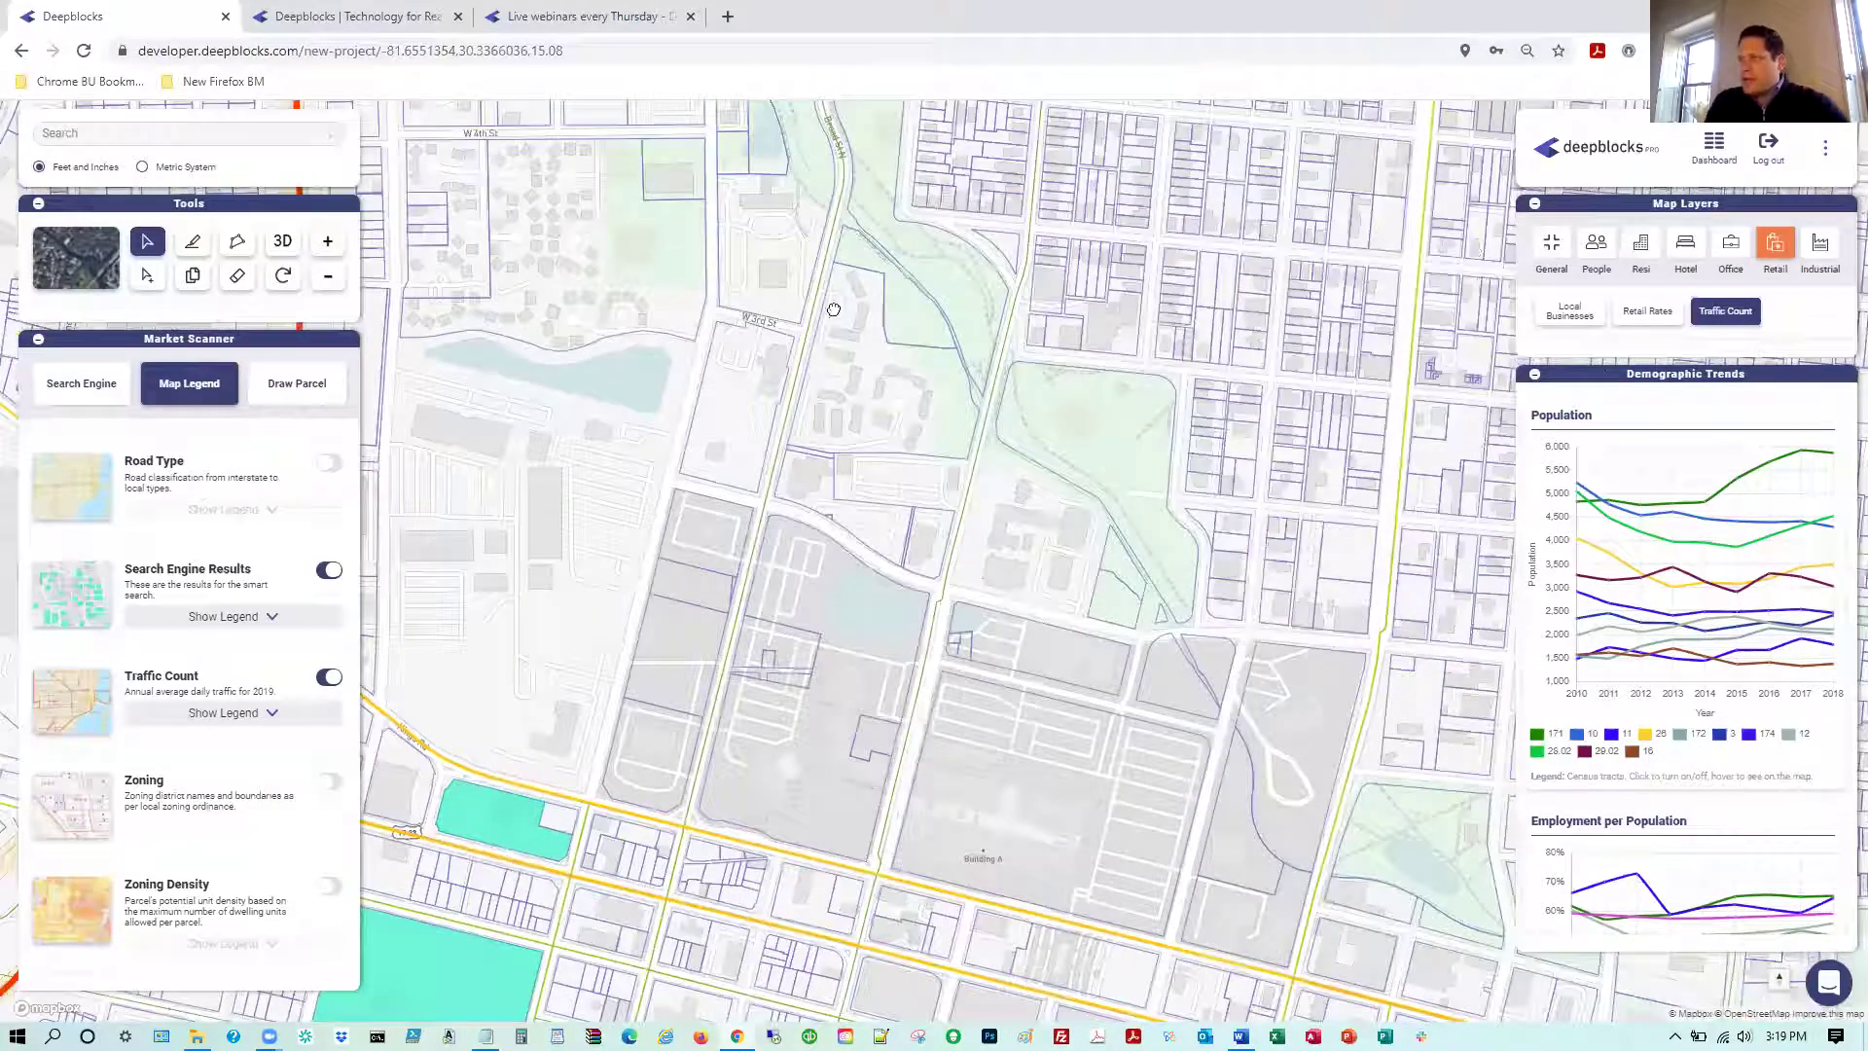
scroll(708, 490, down, 3)
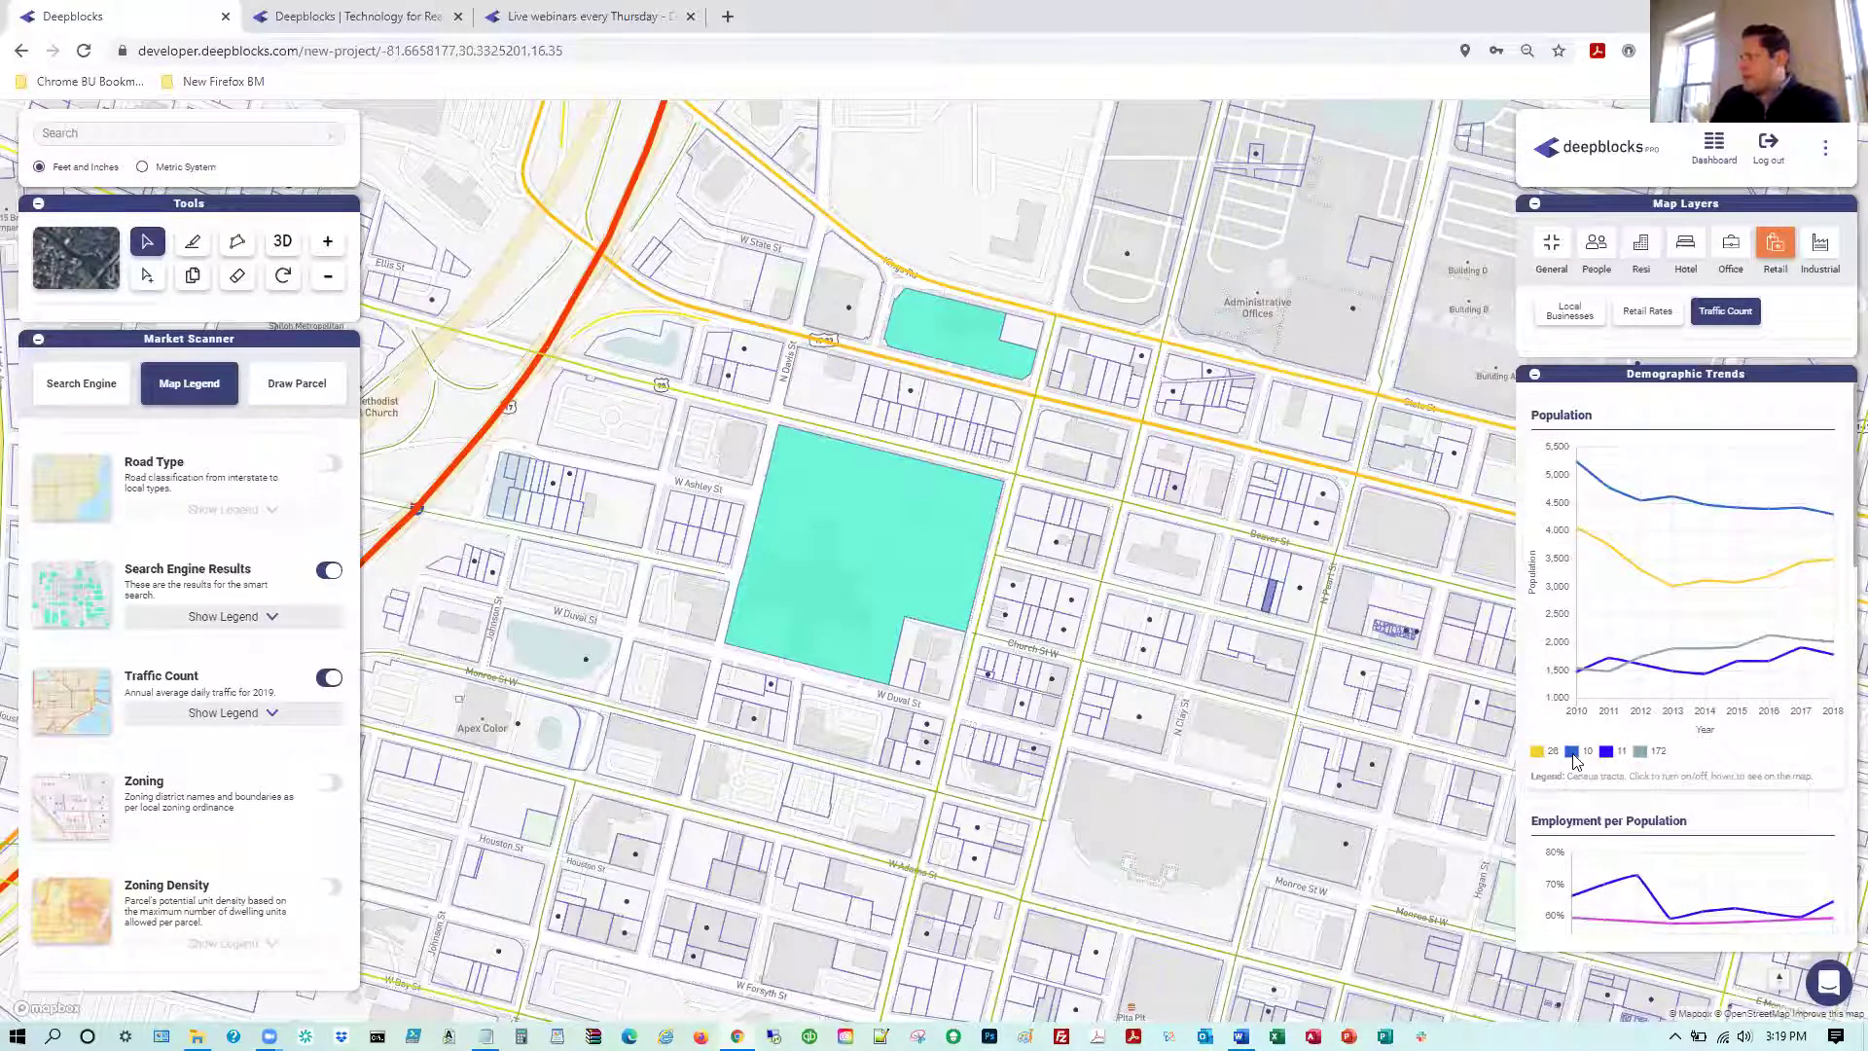
mouse_move(1605, 757)
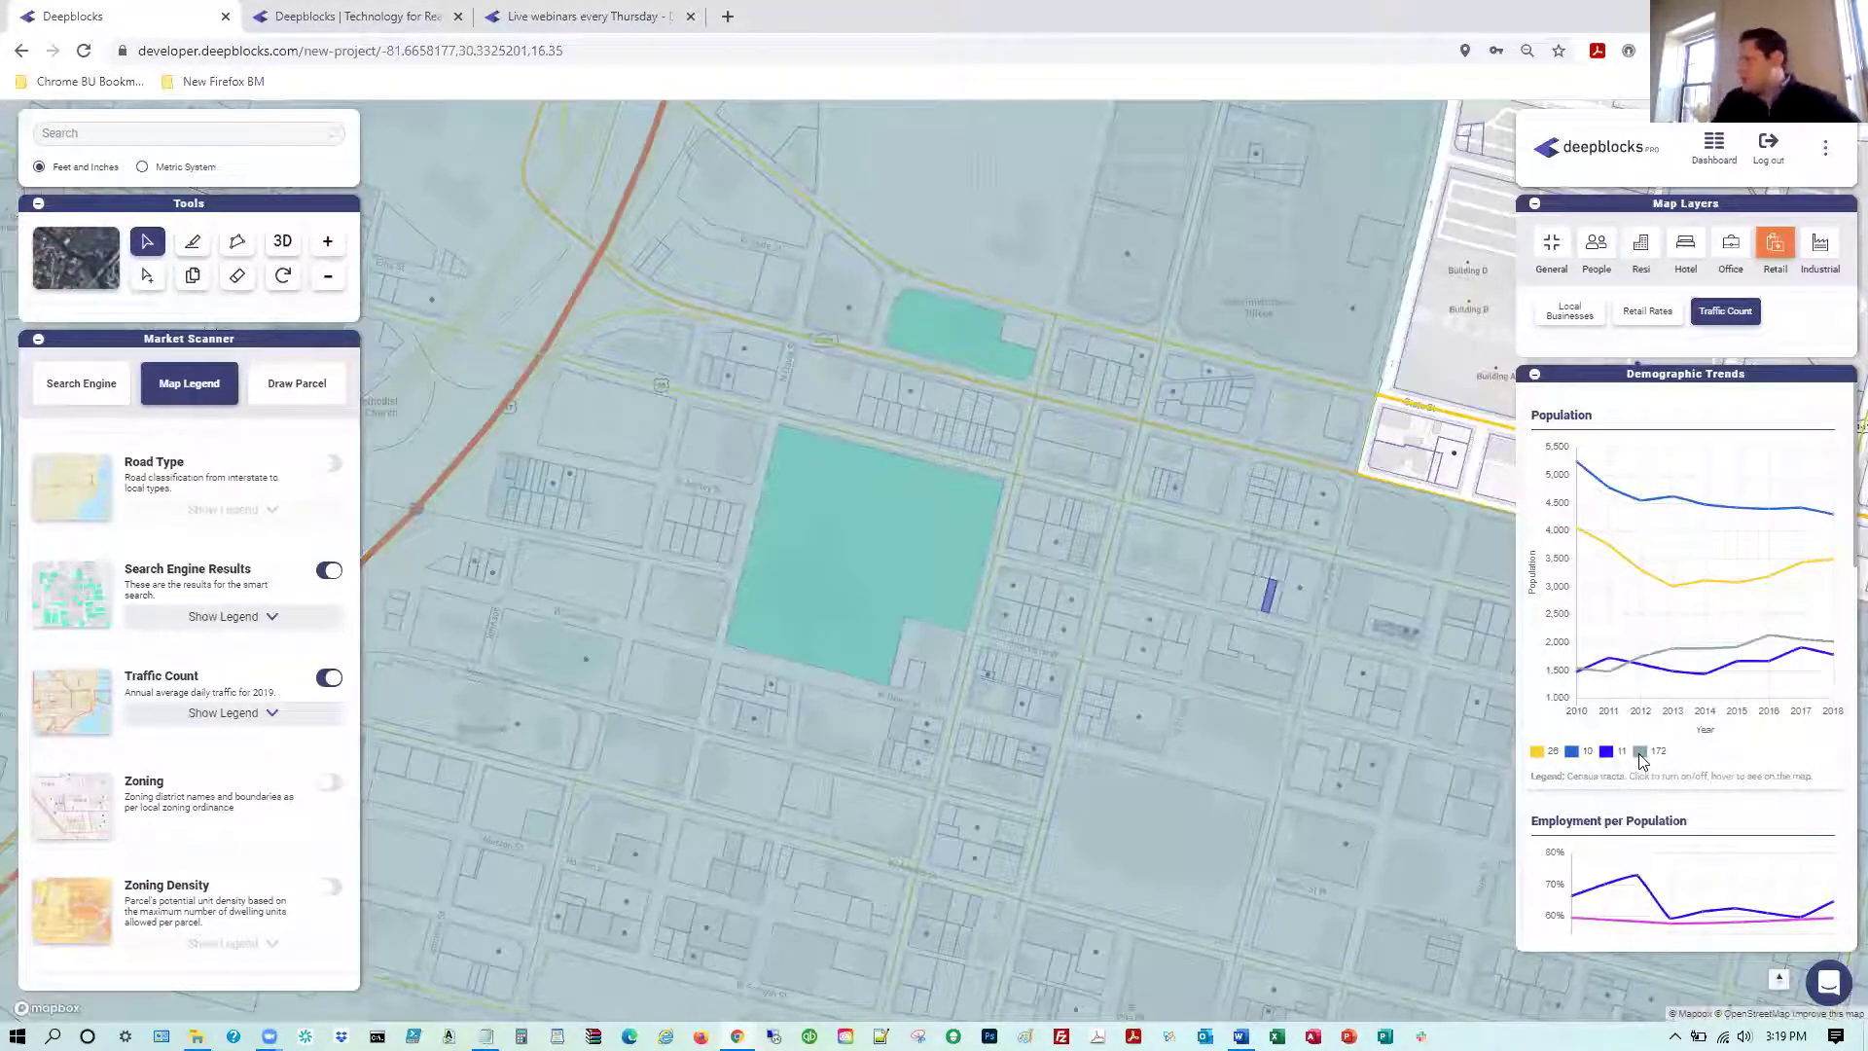
click(1605, 756)
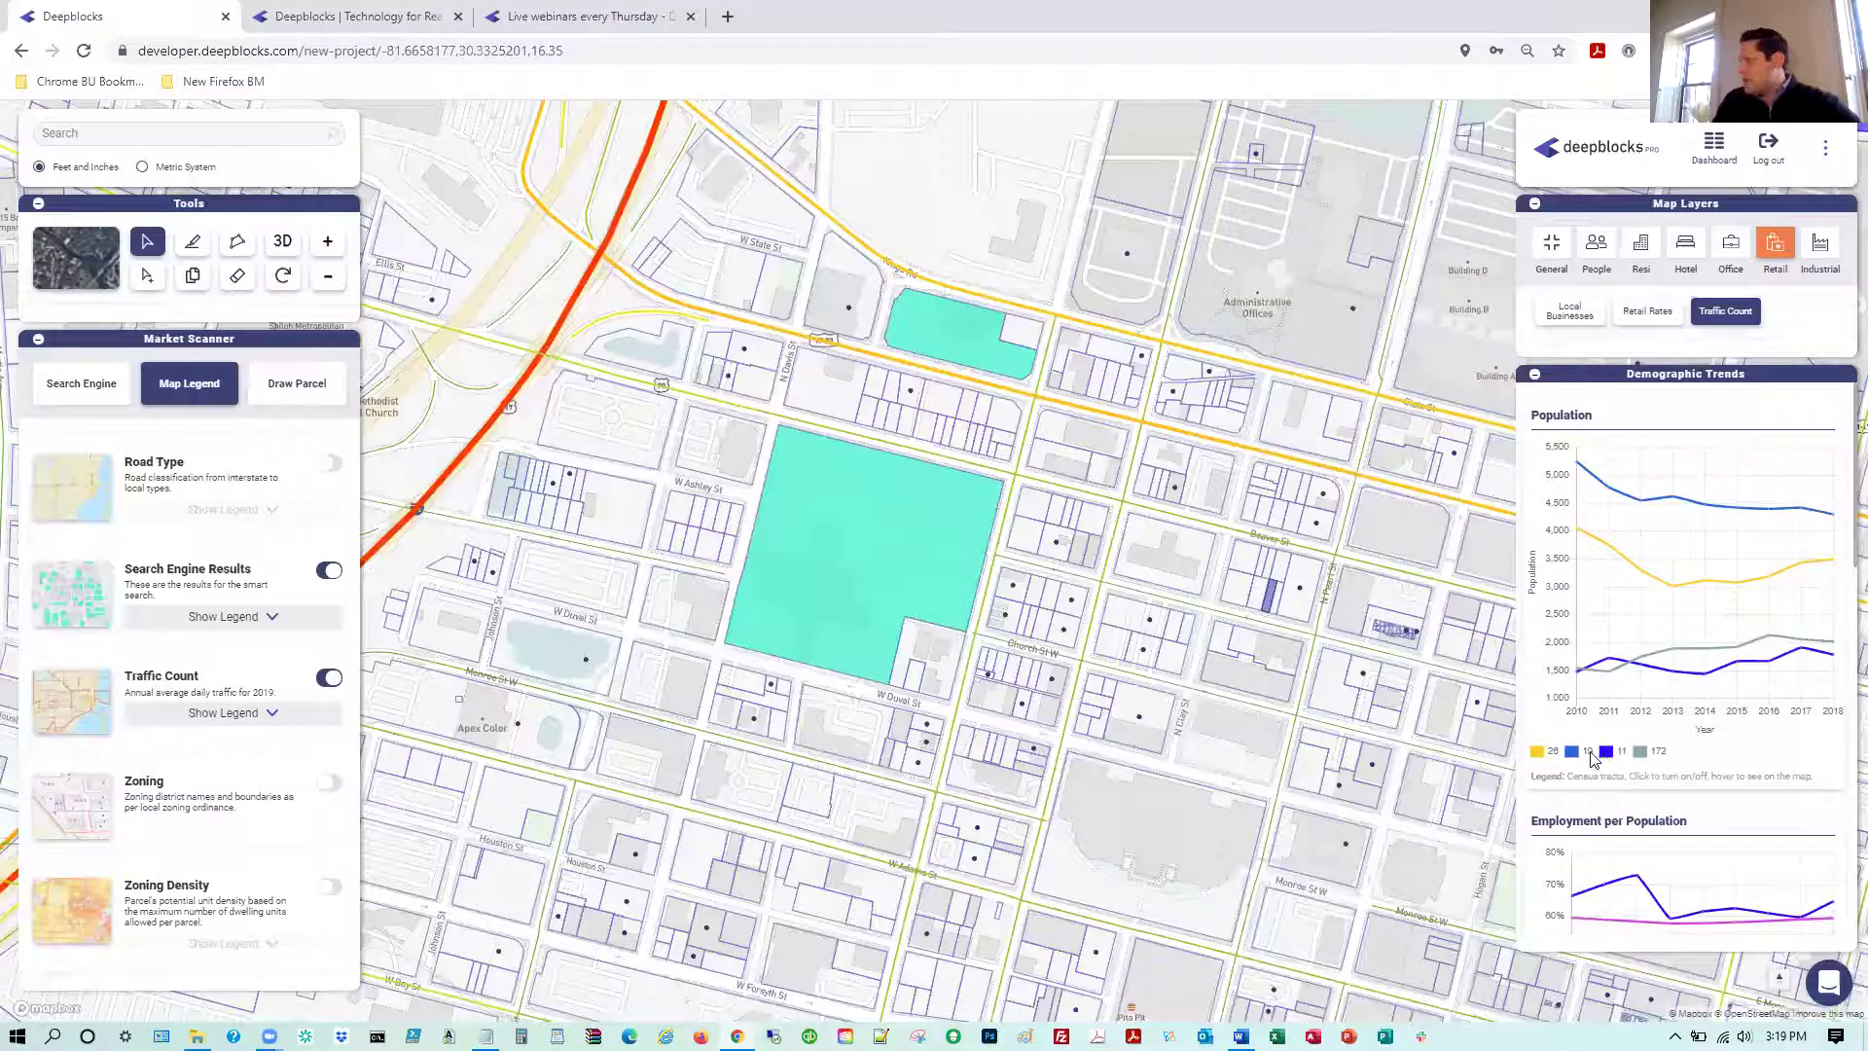
click(1571, 753)
click(1554, 754)
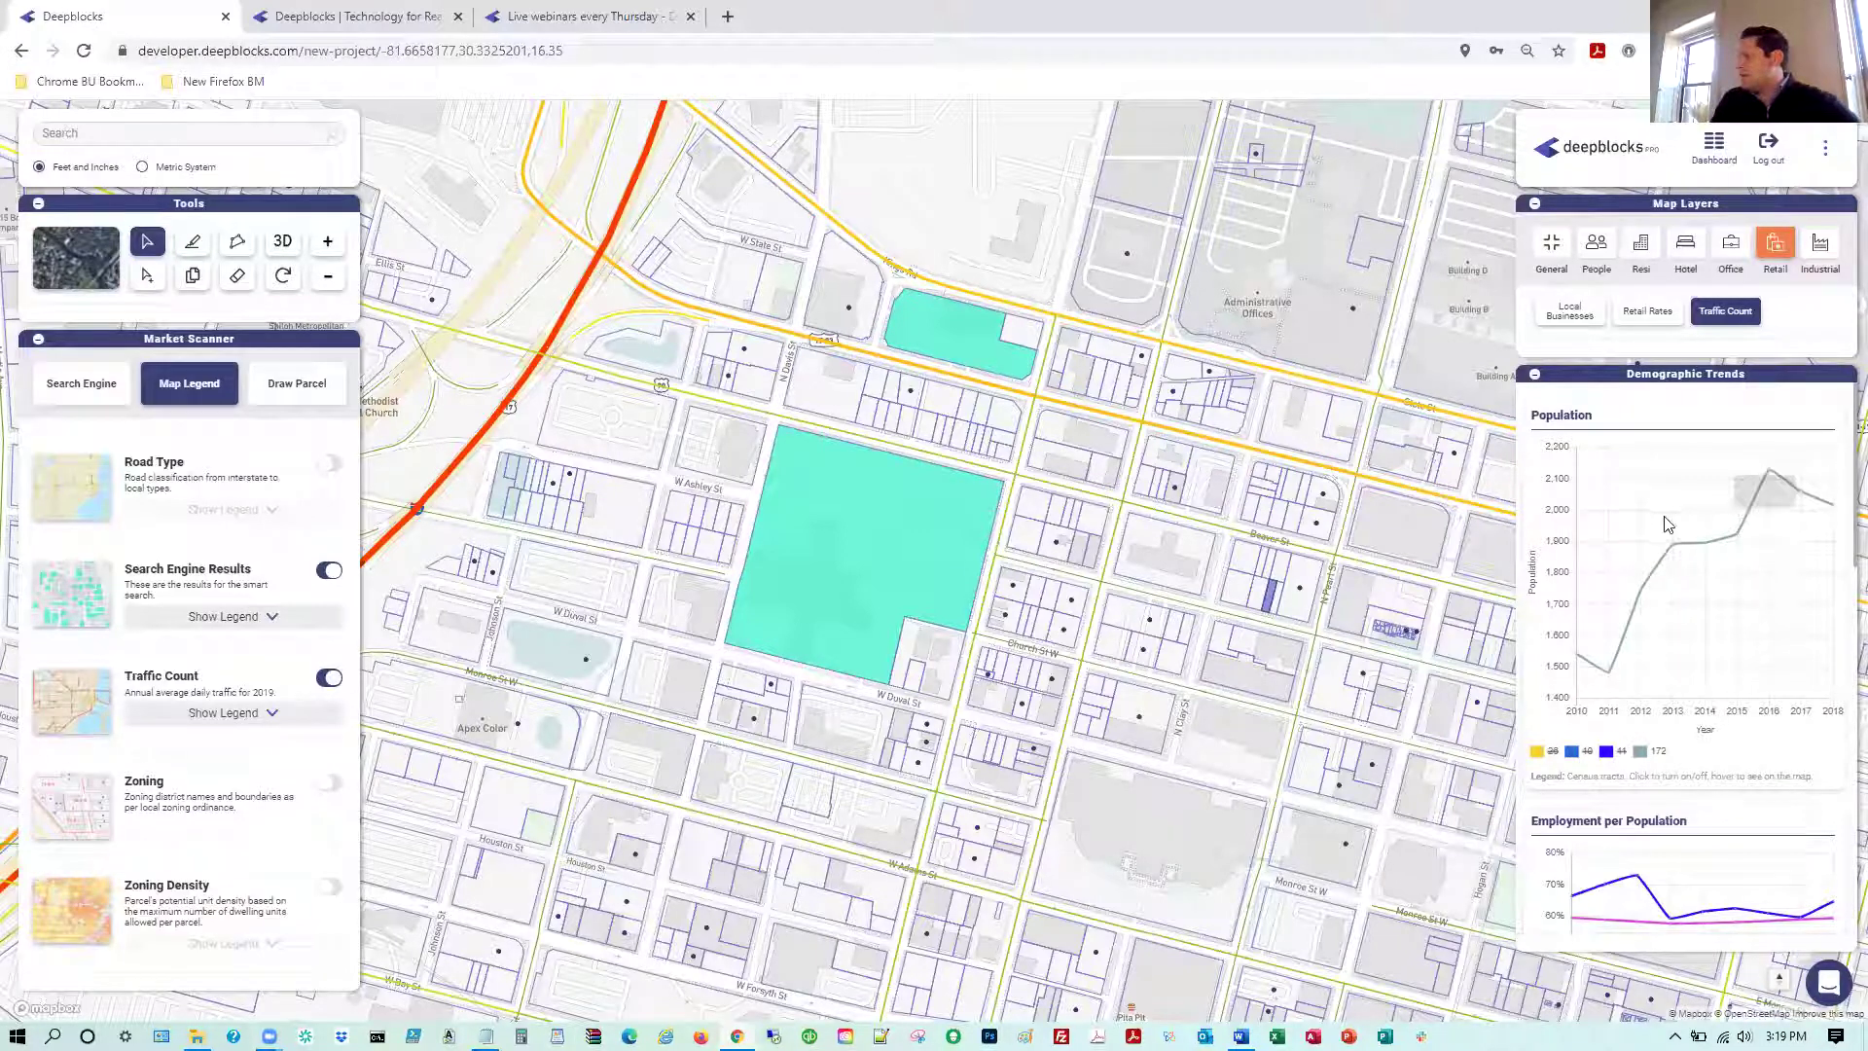
Leave only census tract 172 and the United States in the Median Household Income chart and compare their trends
scroll(1710, 624, down, 4)
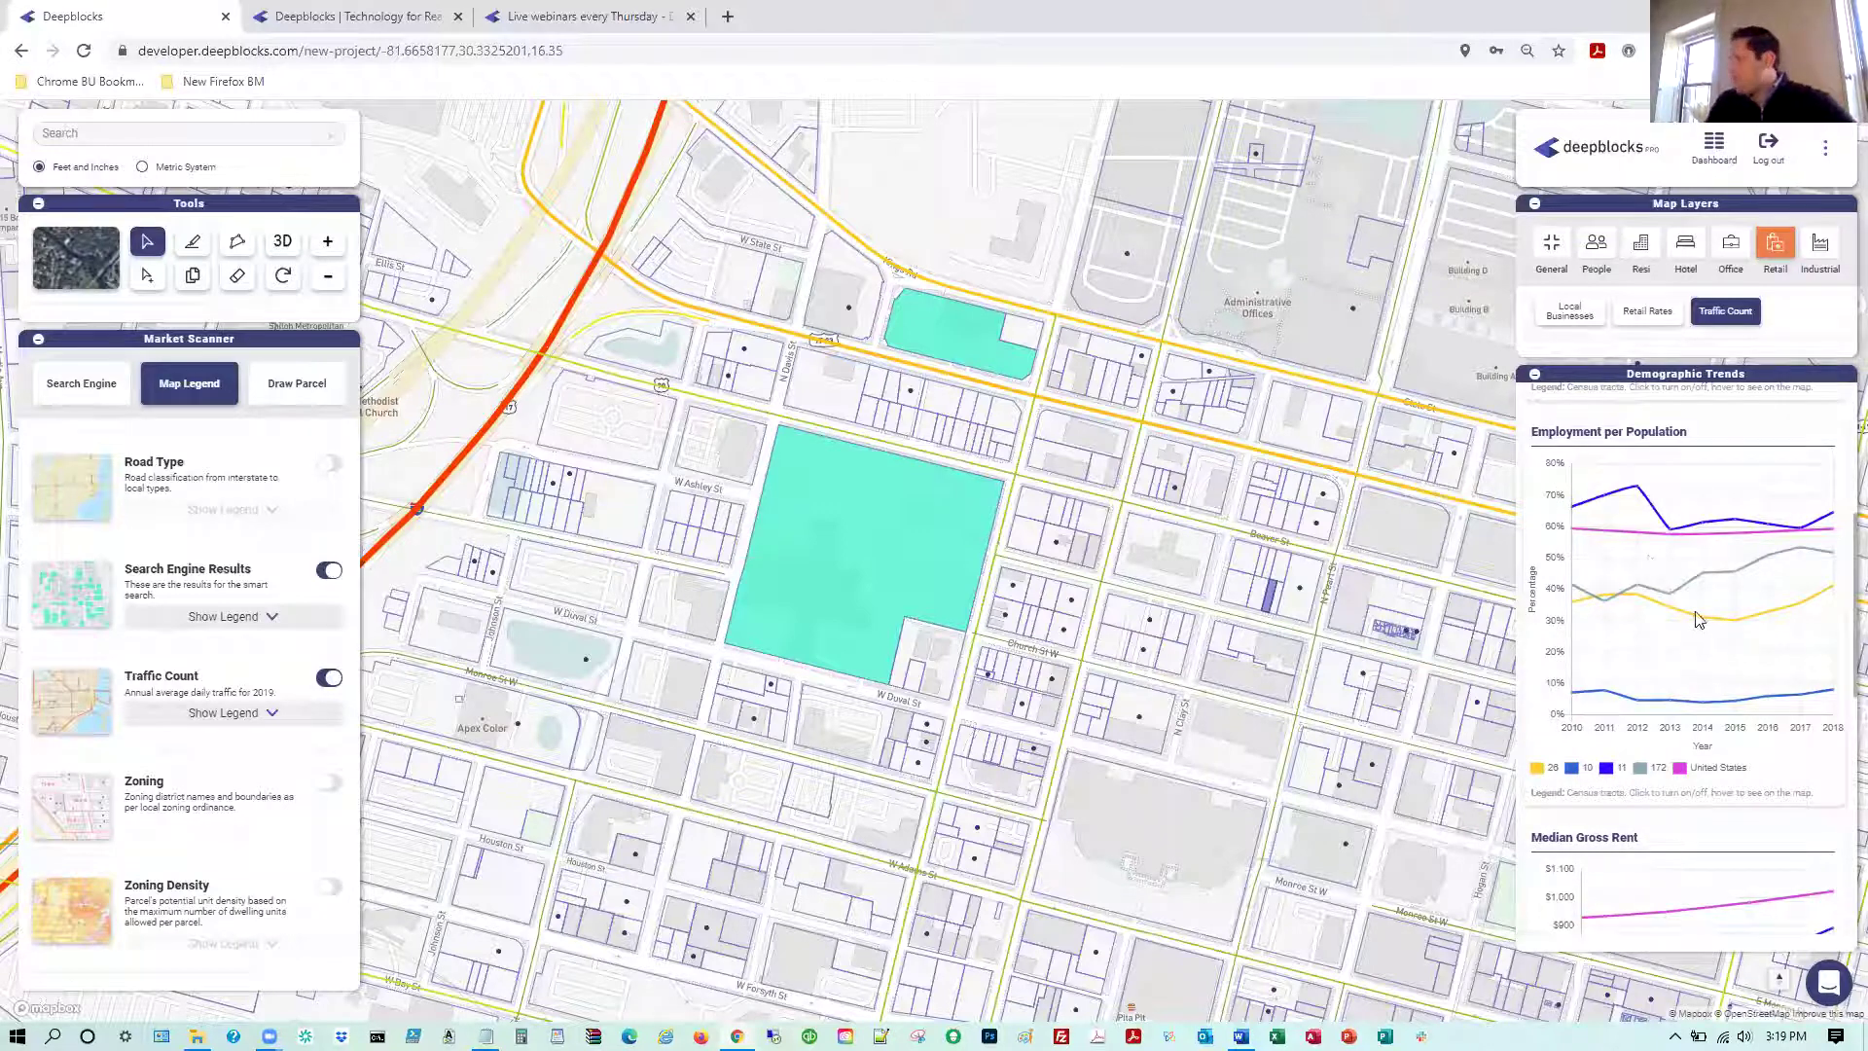
scroll(1705, 620, down, 2)
scroll(1692, 647, down, 4)
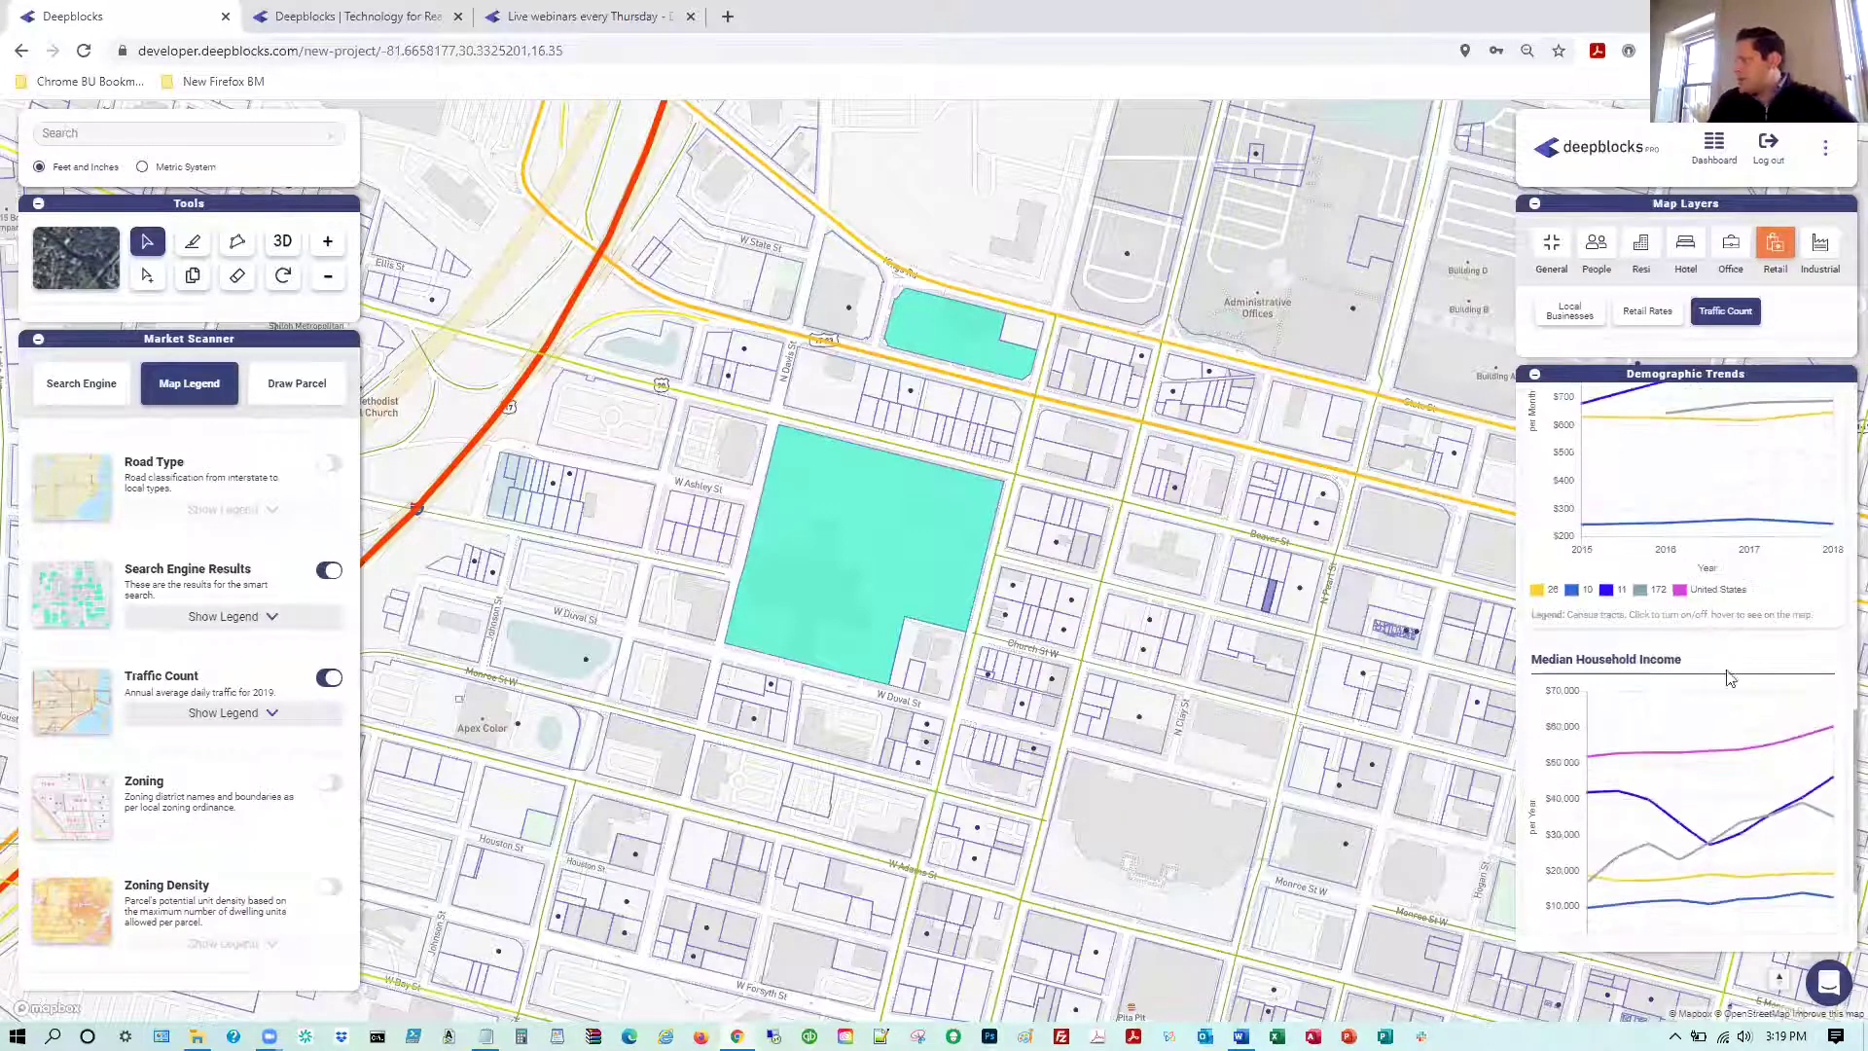
scroll(1780, 650, down, 1)
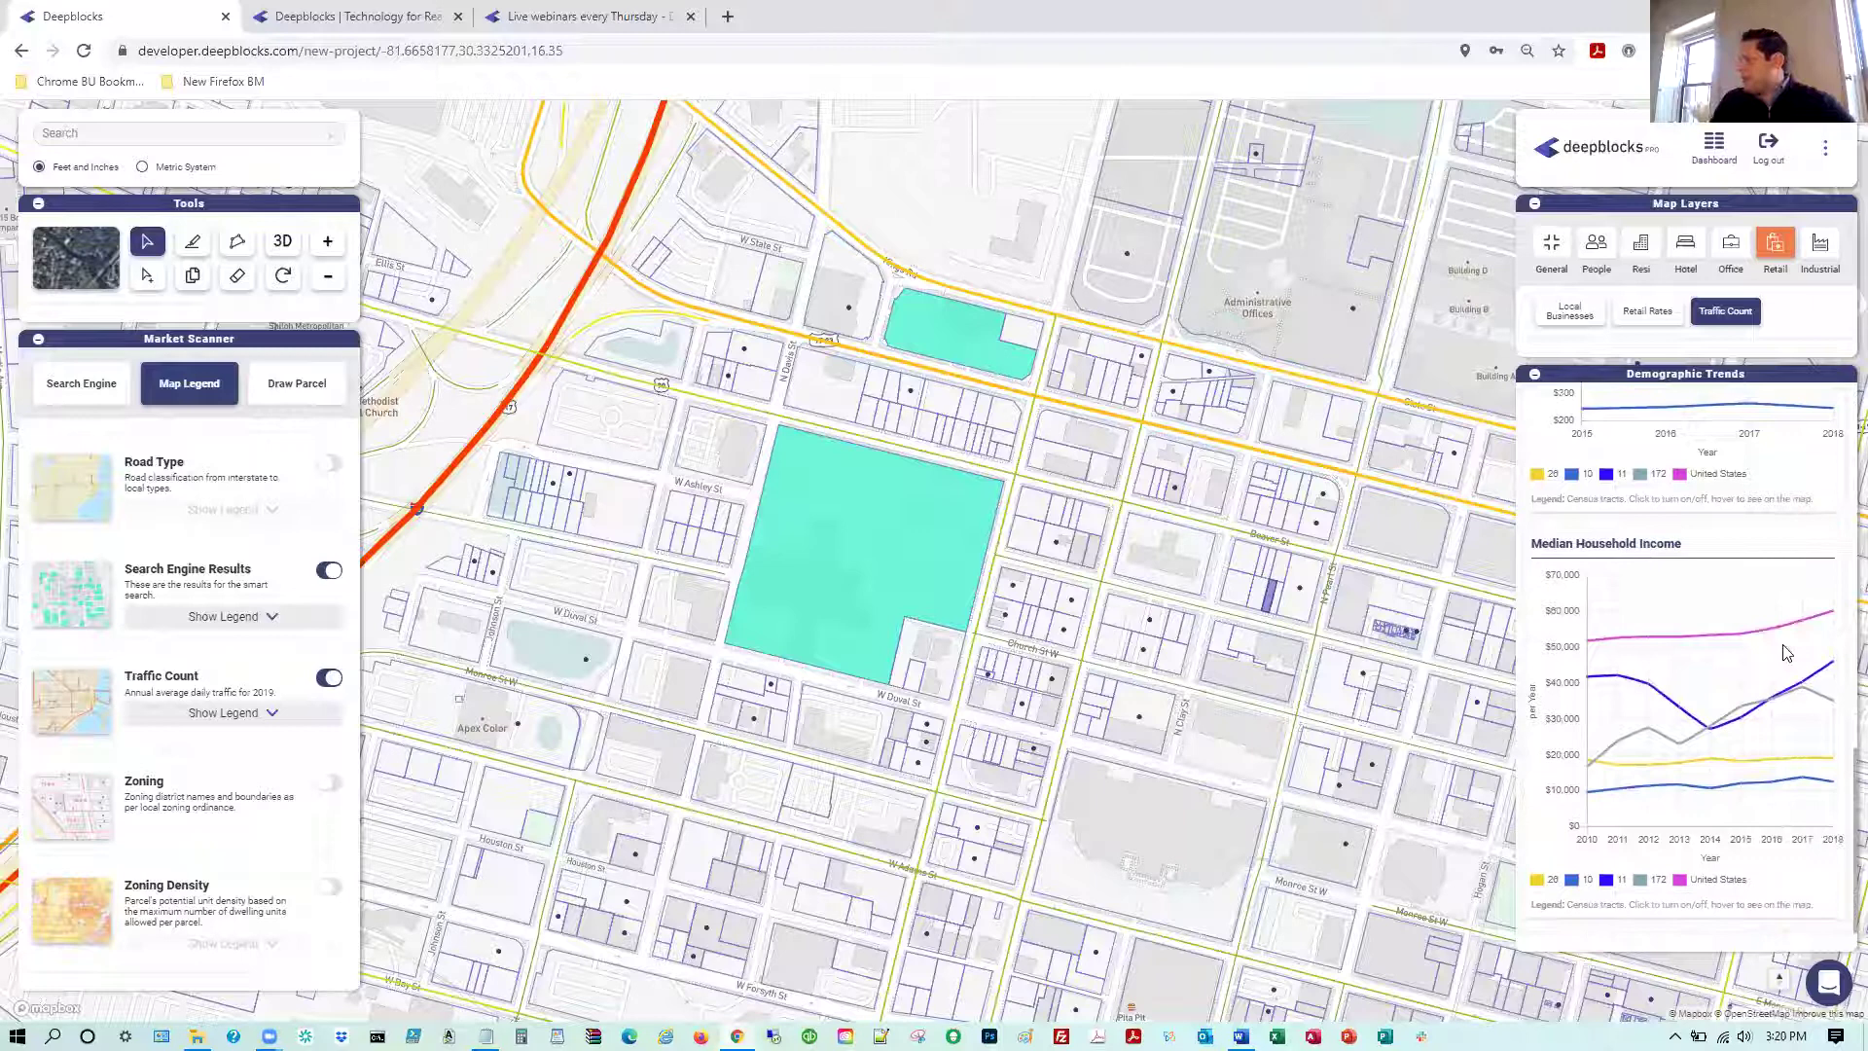
click(1585, 882)
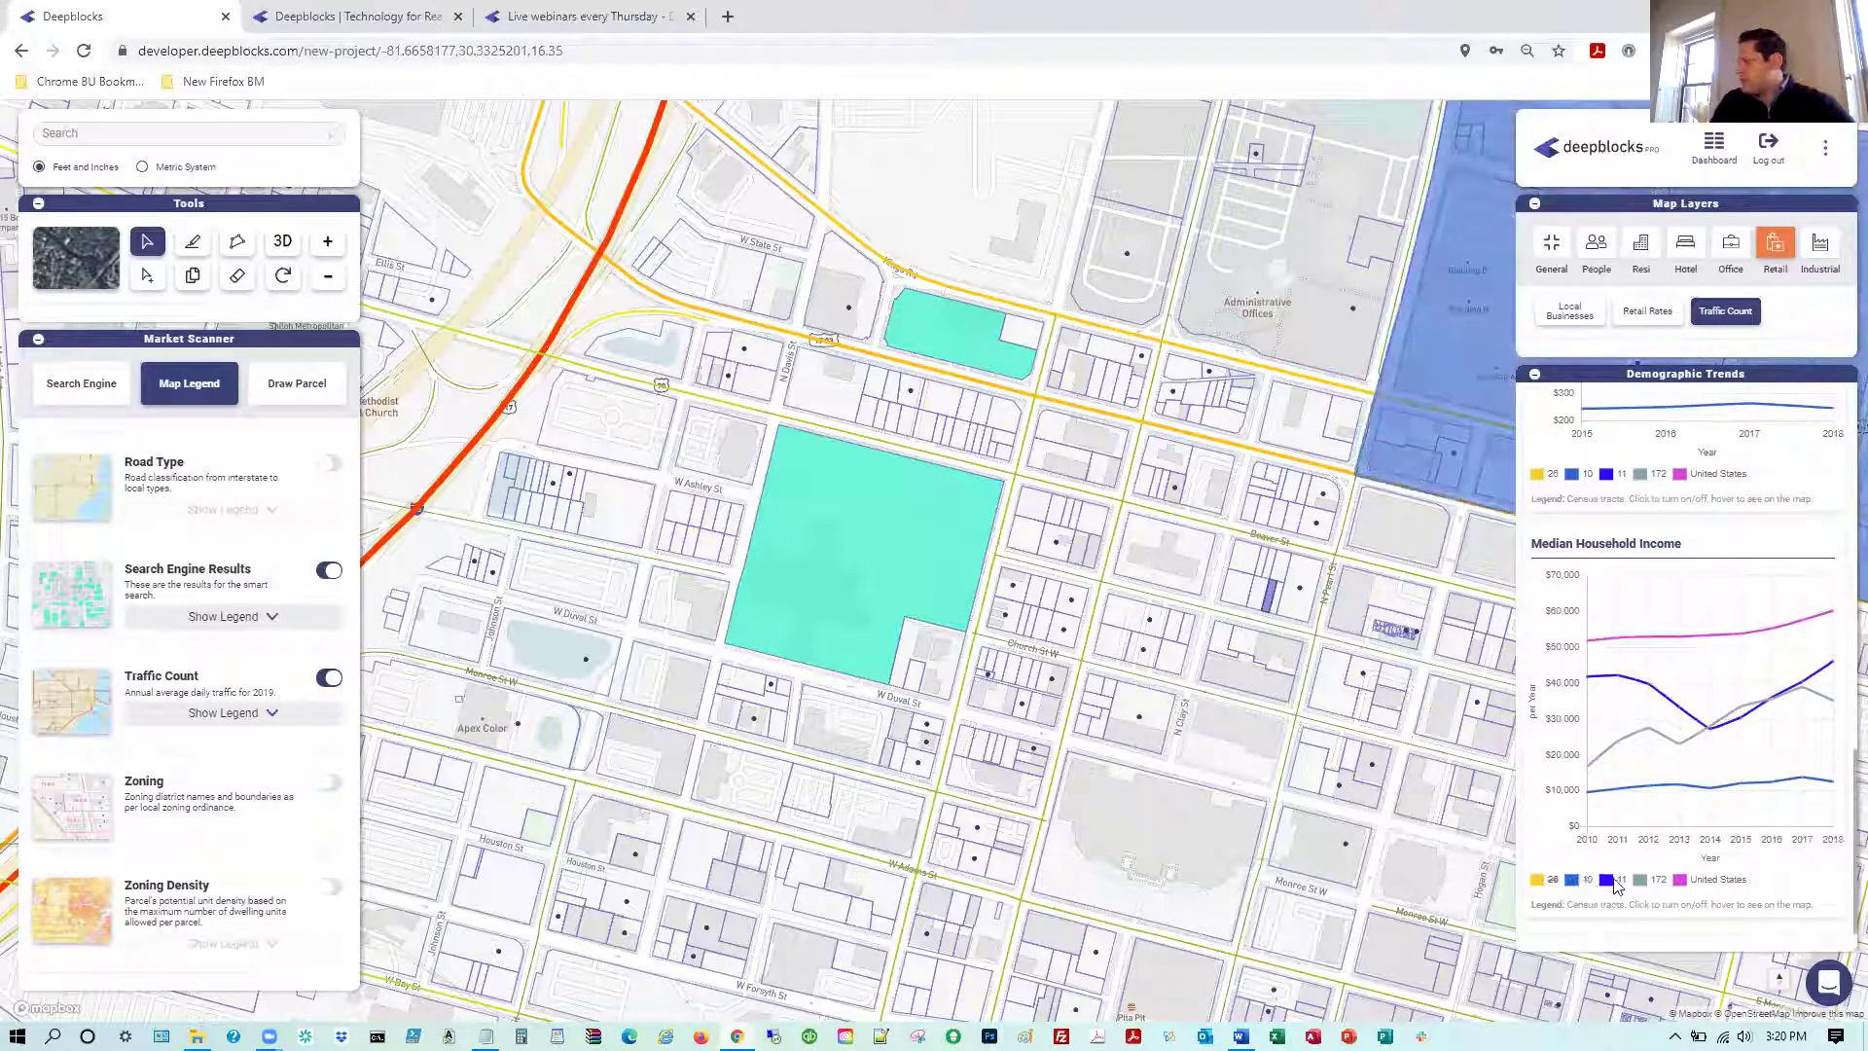
click(1621, 880)
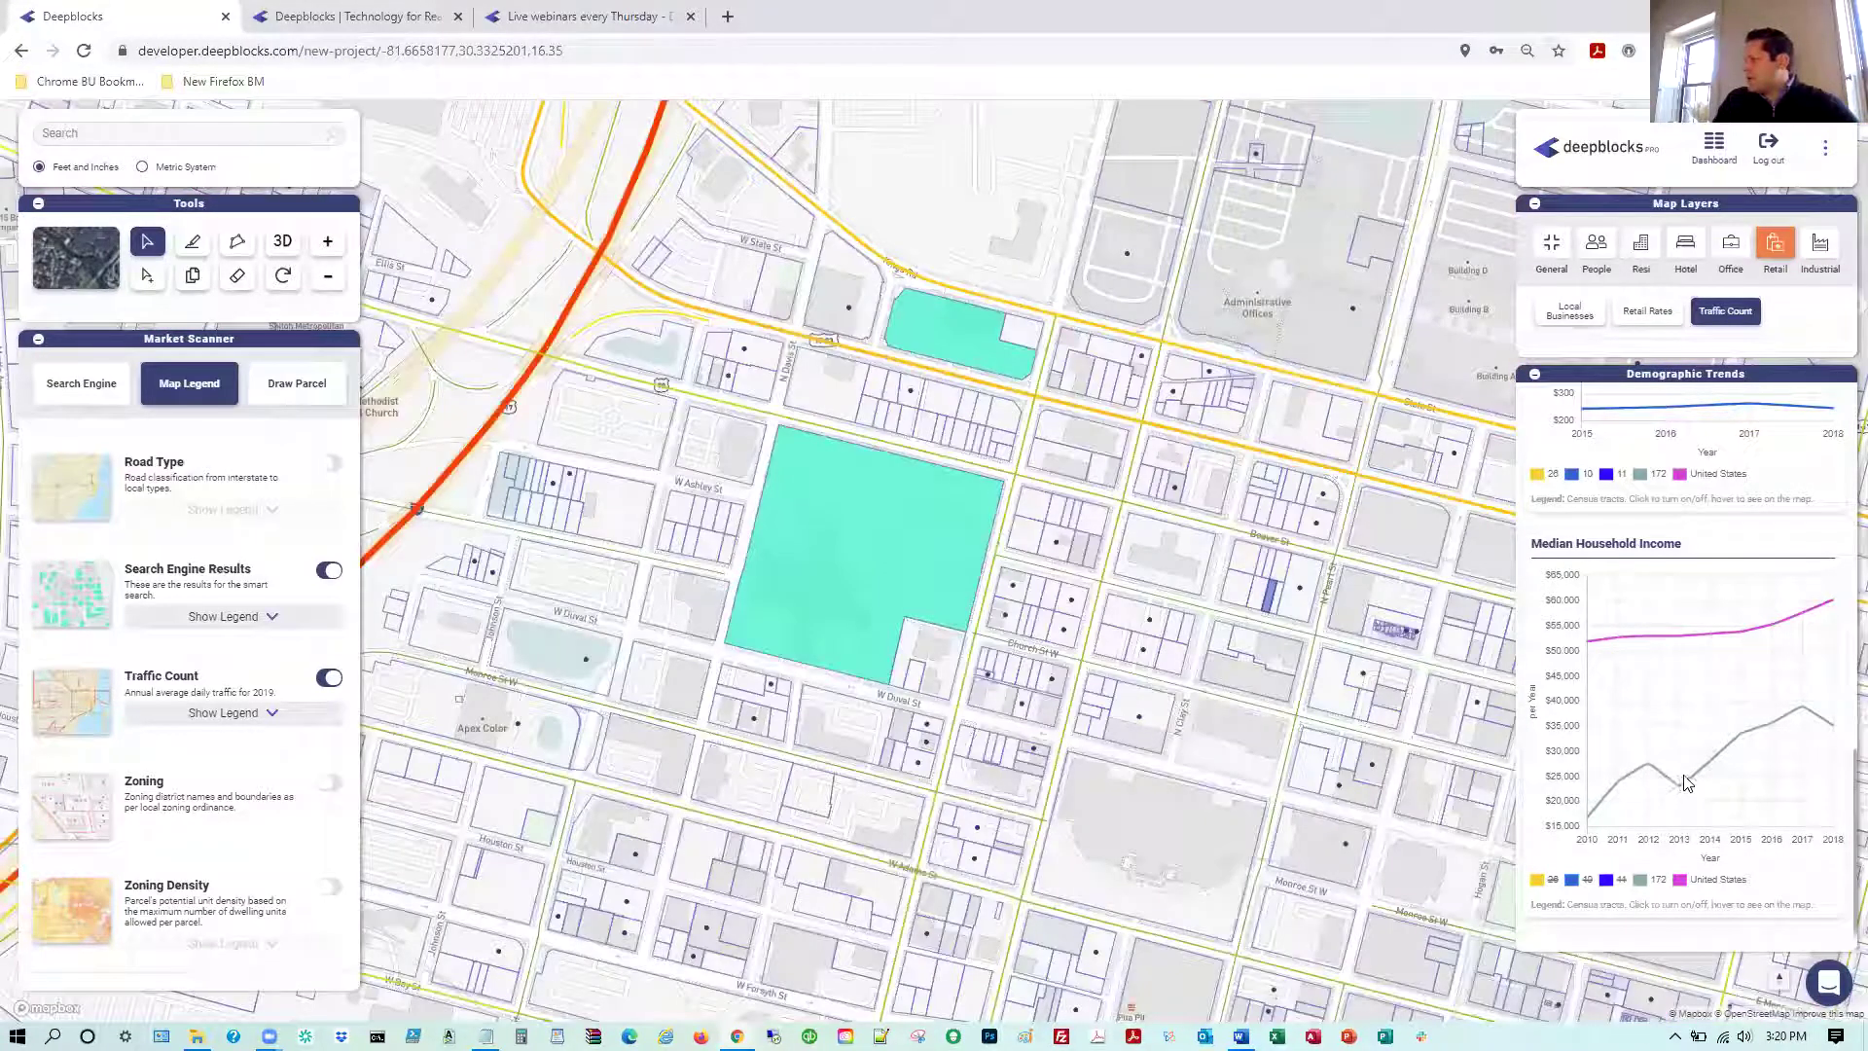
mouse_move(1802, 717)
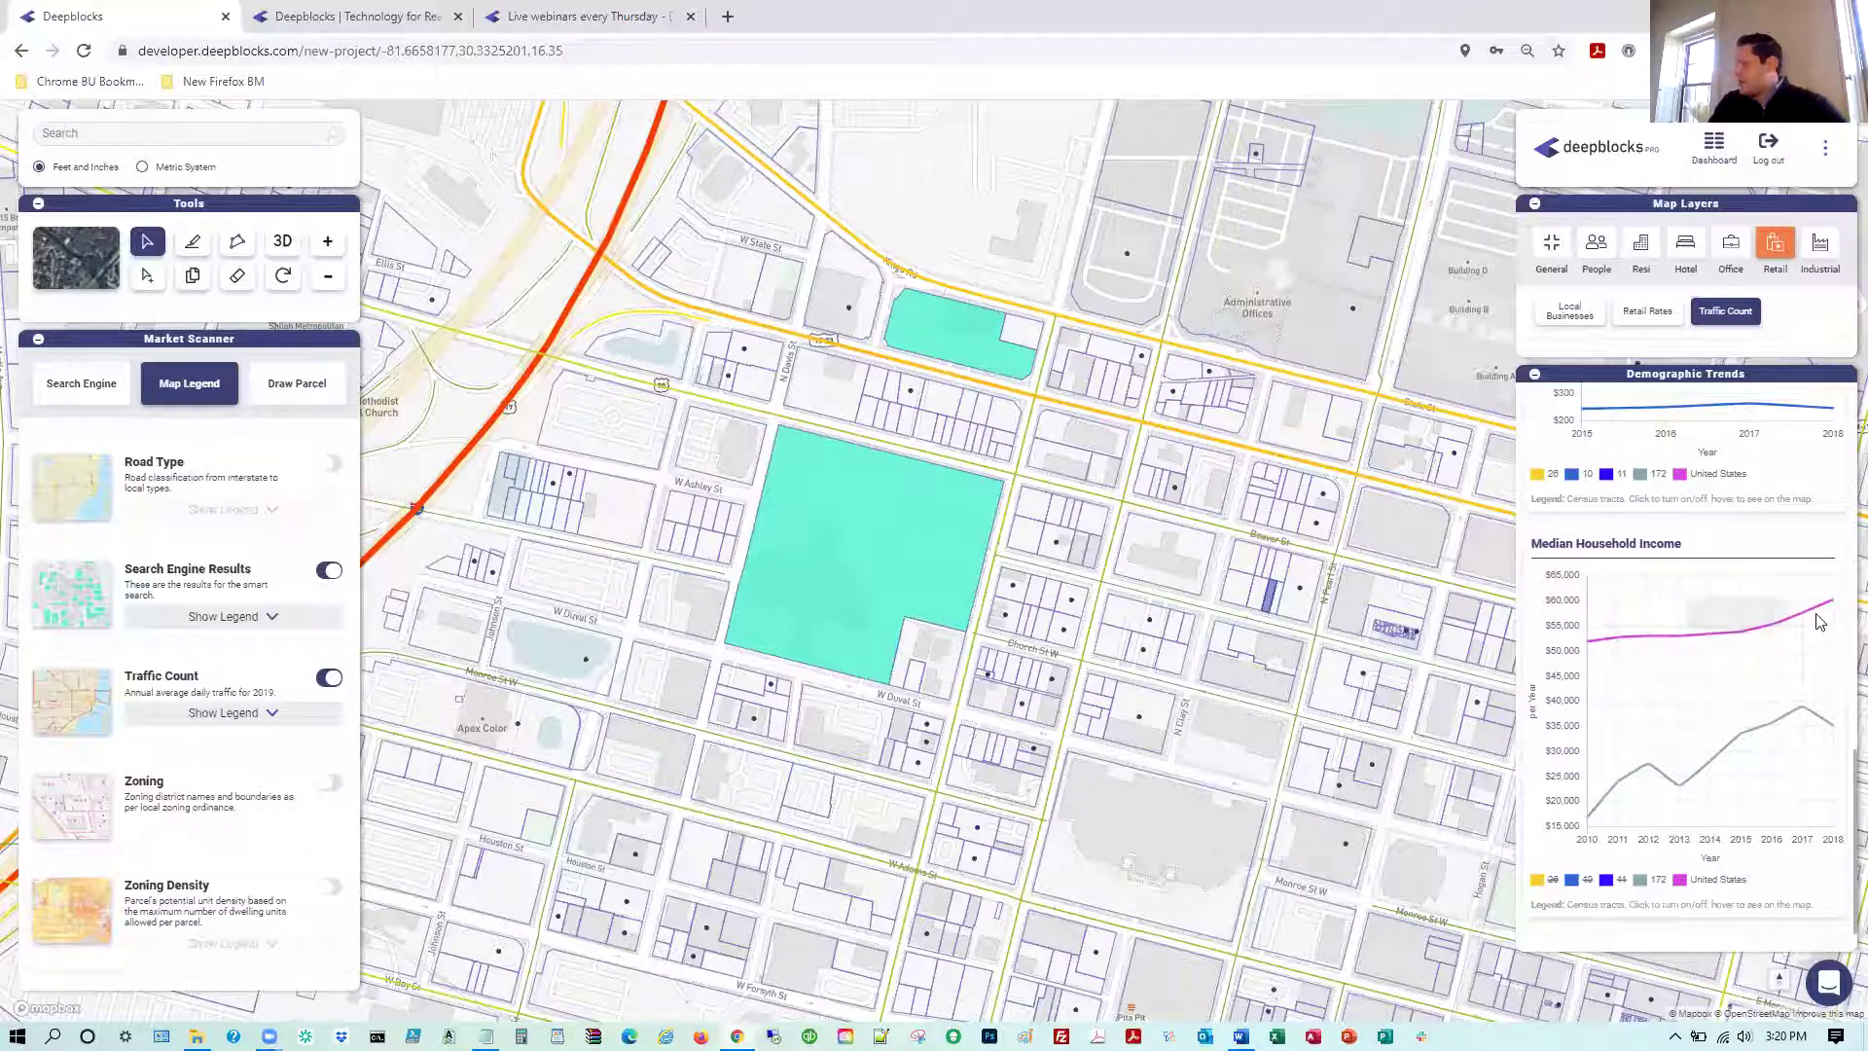
mouse_move(1828, 613)
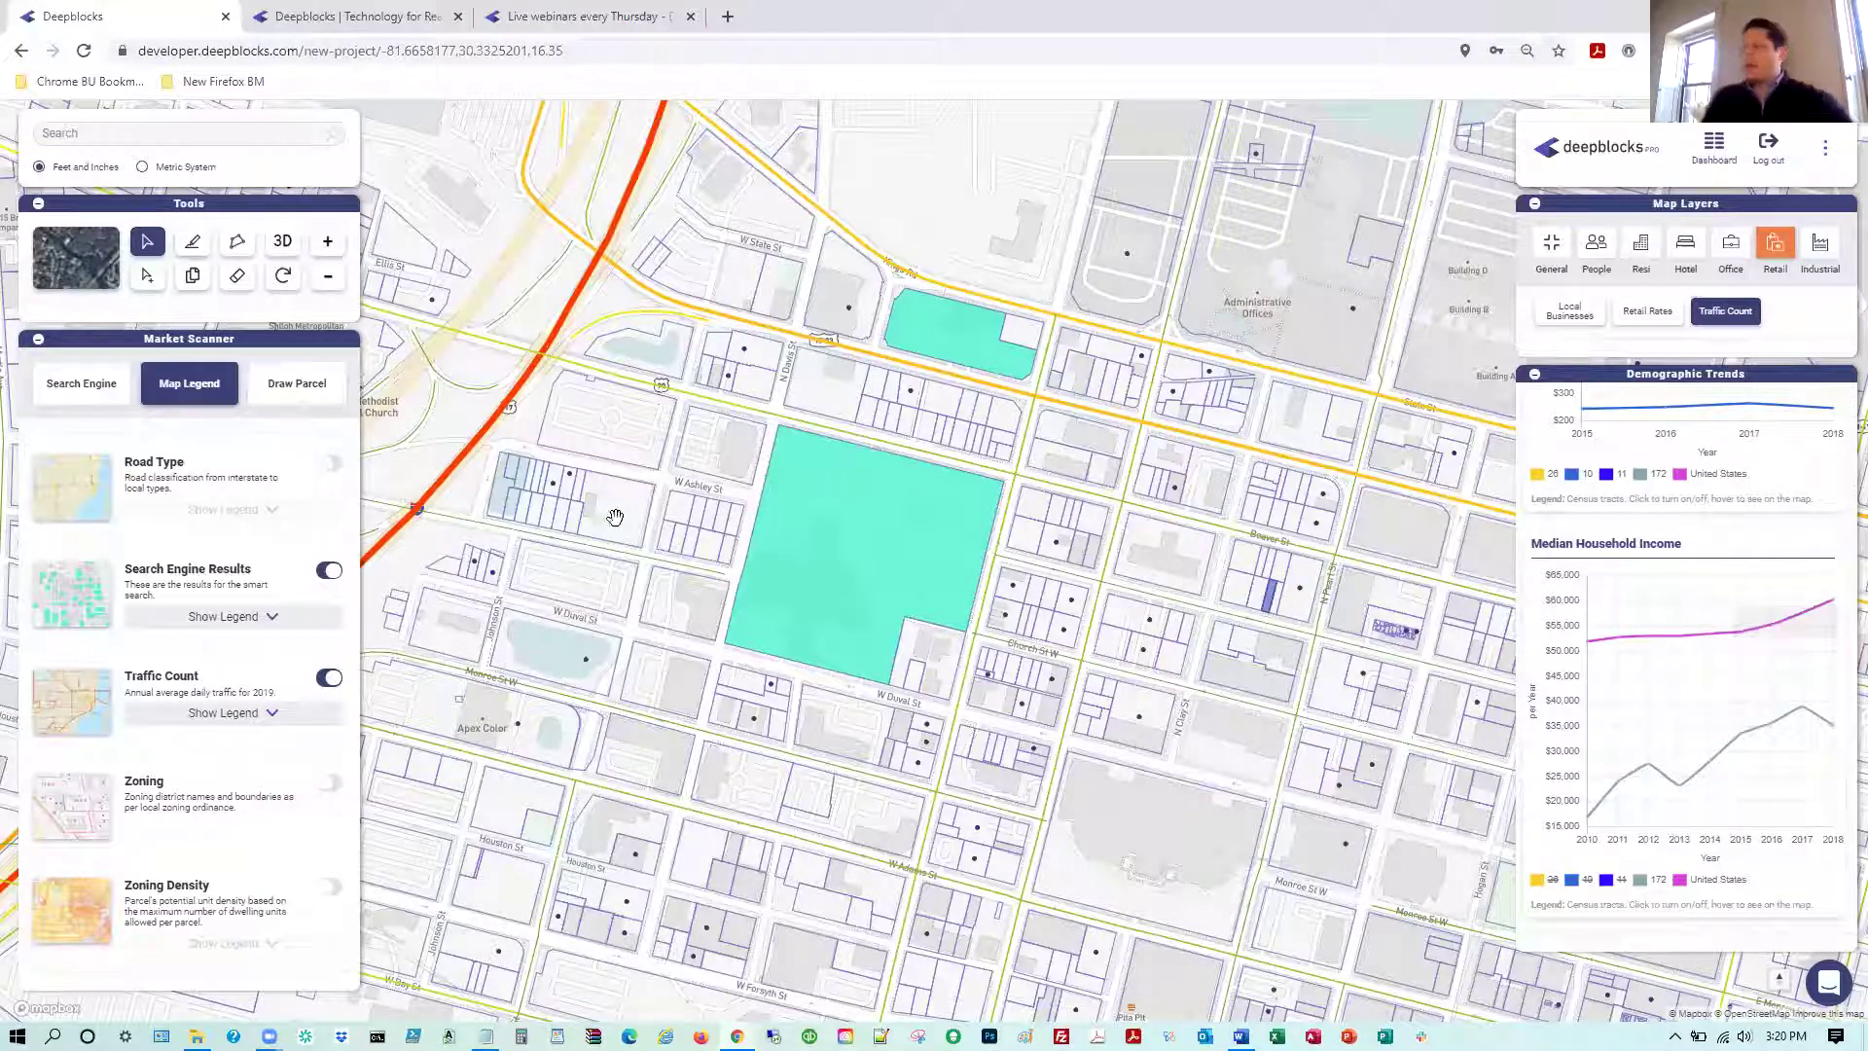
Select the larger matching parcel and create a preliminary underwriting project for it with Multifamily as the property use
click(642, 504)
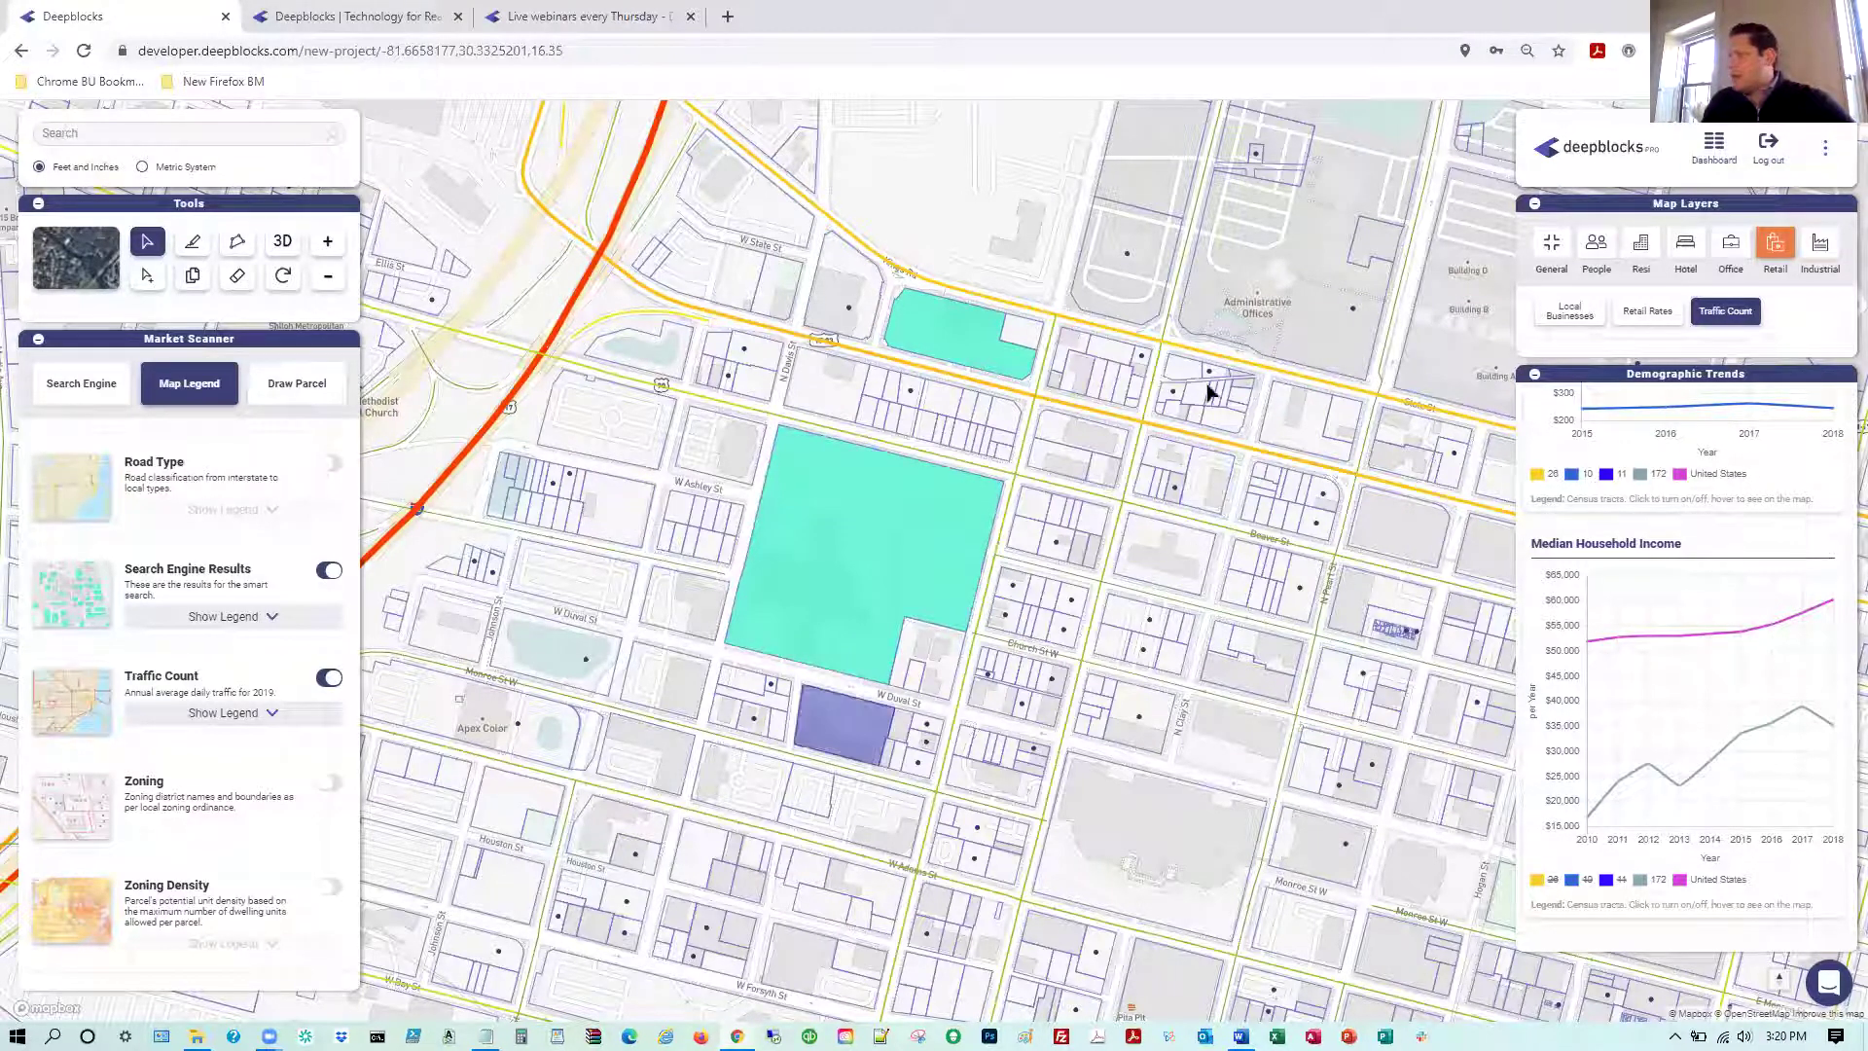
click(854, 512)
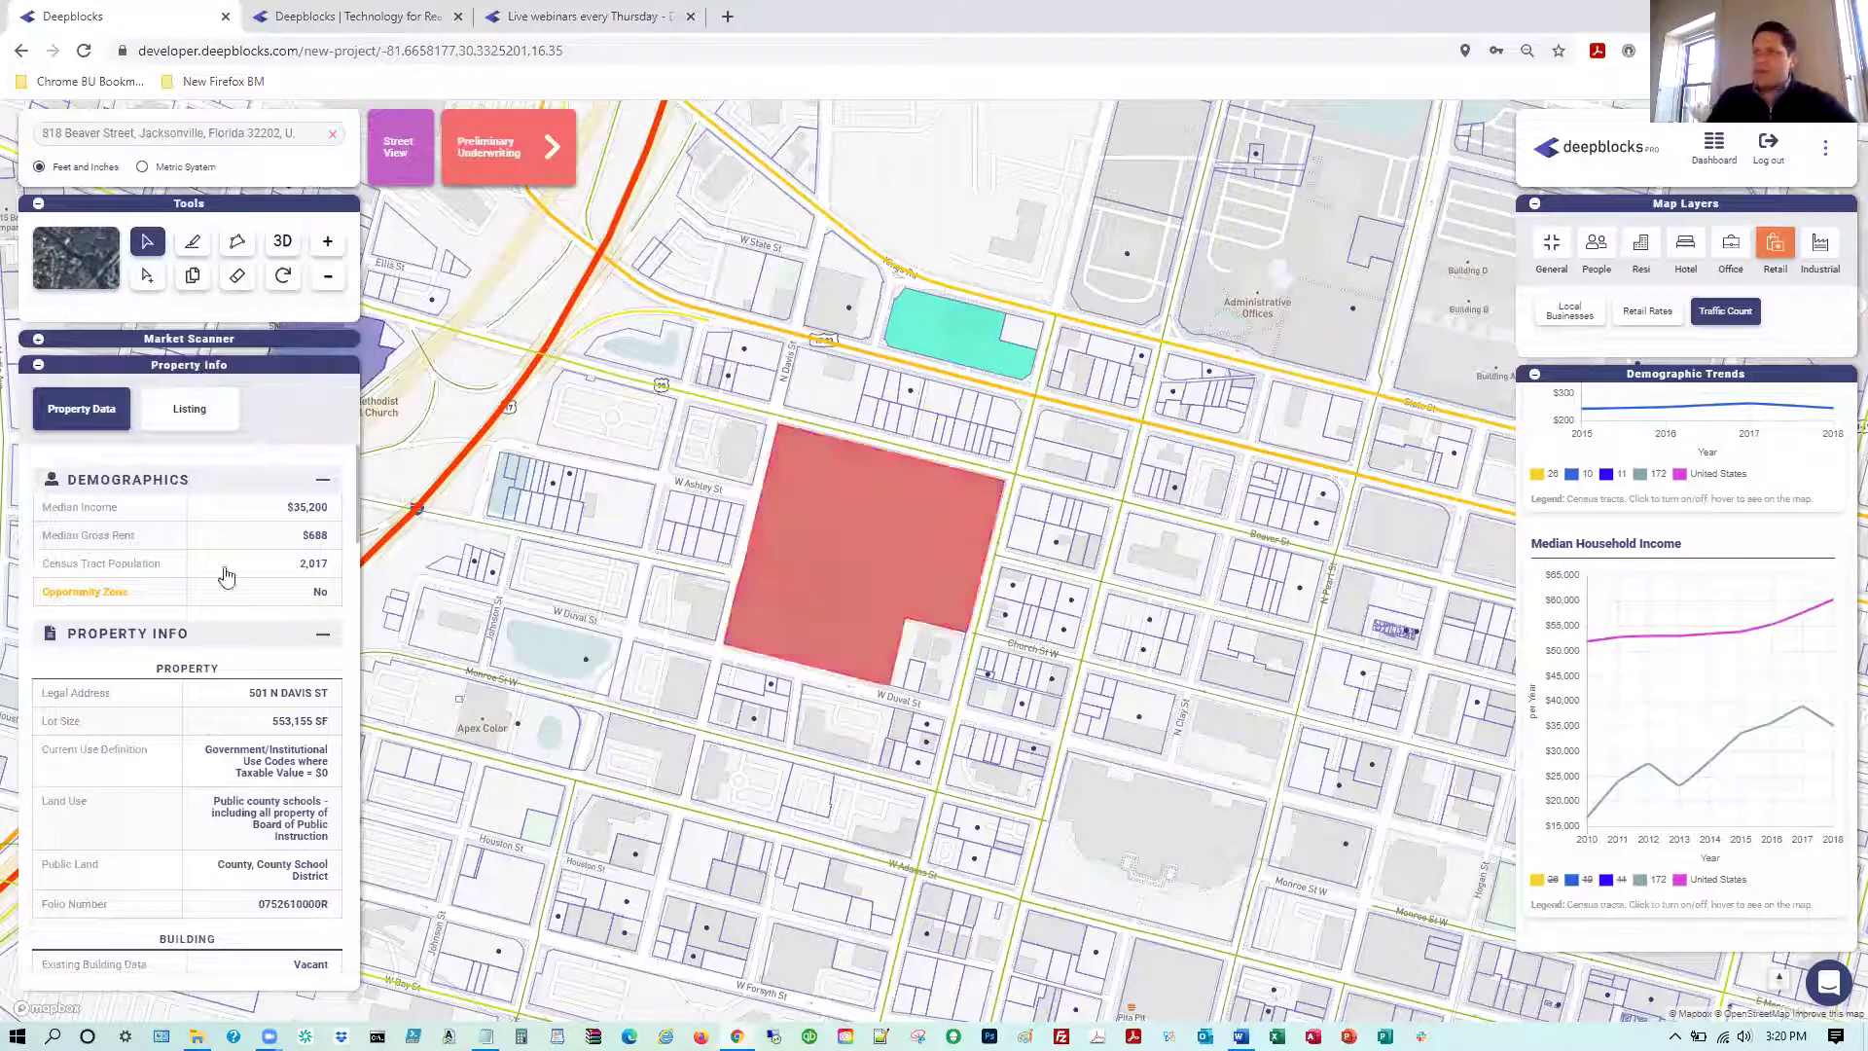
click(537, 151)
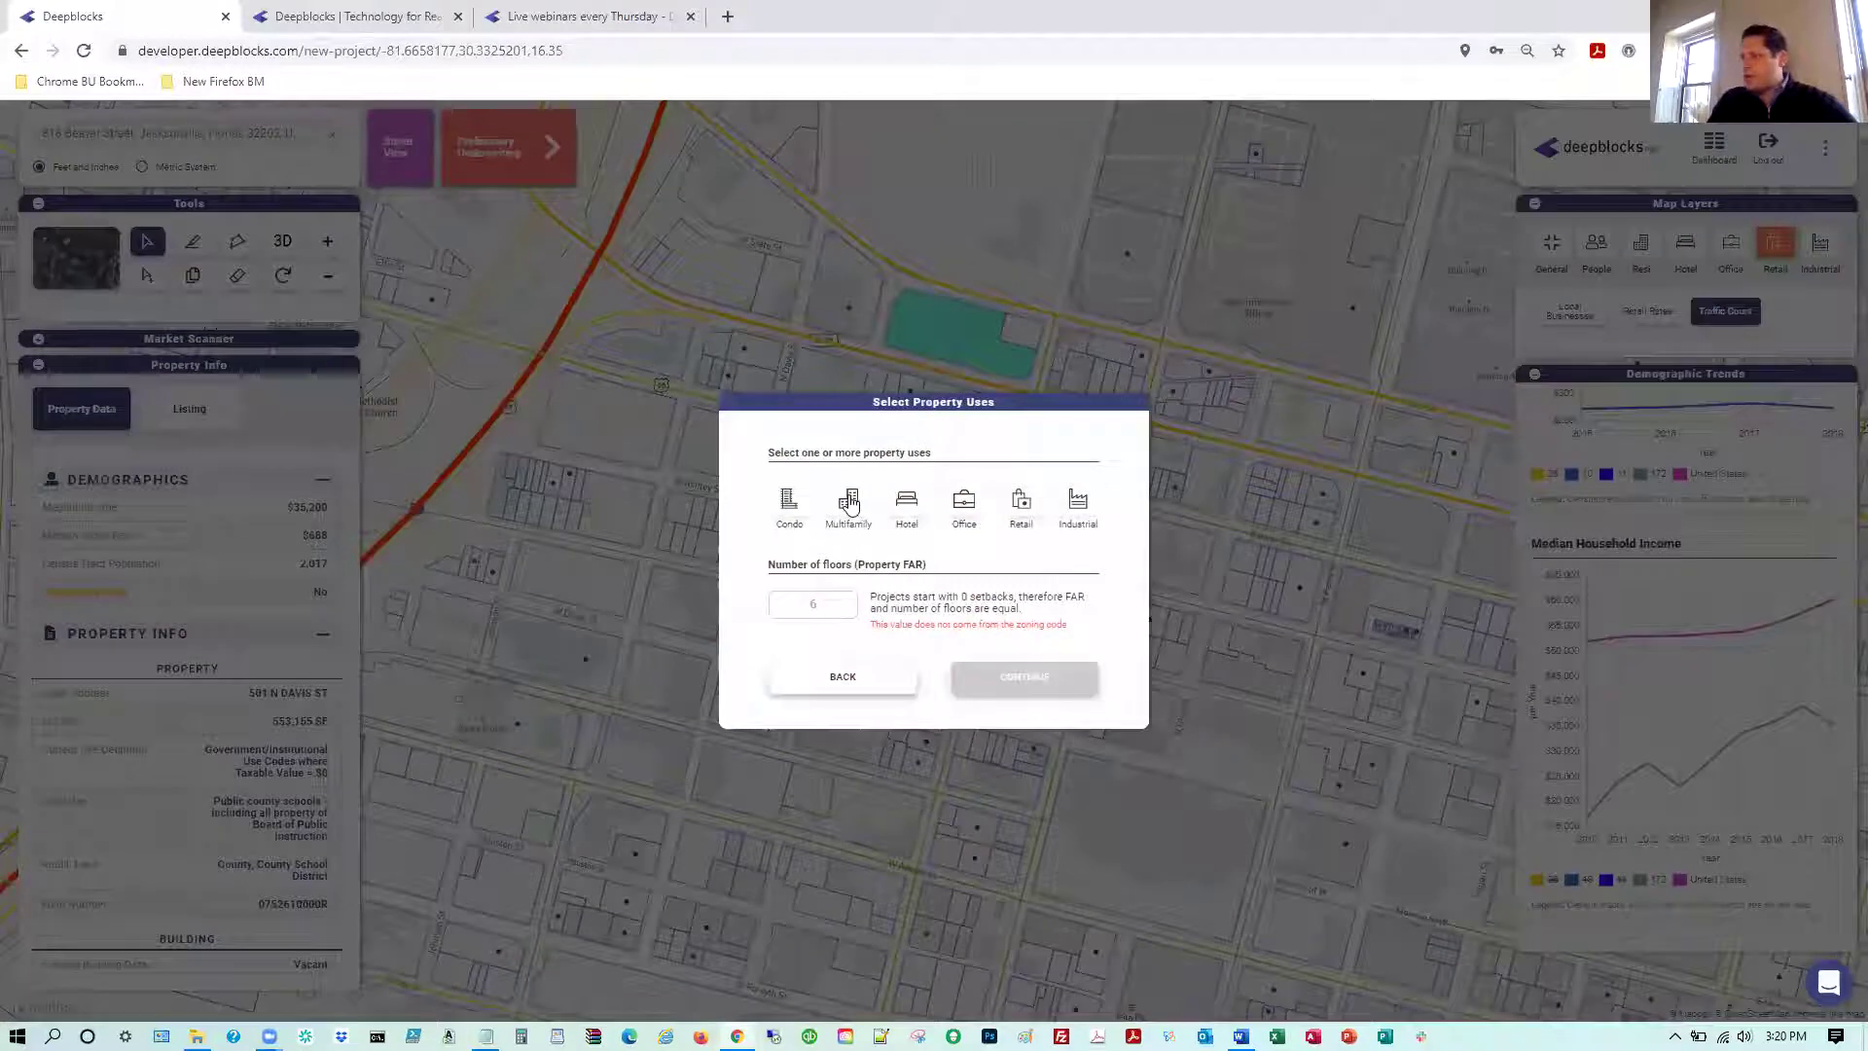
click(849, 501)
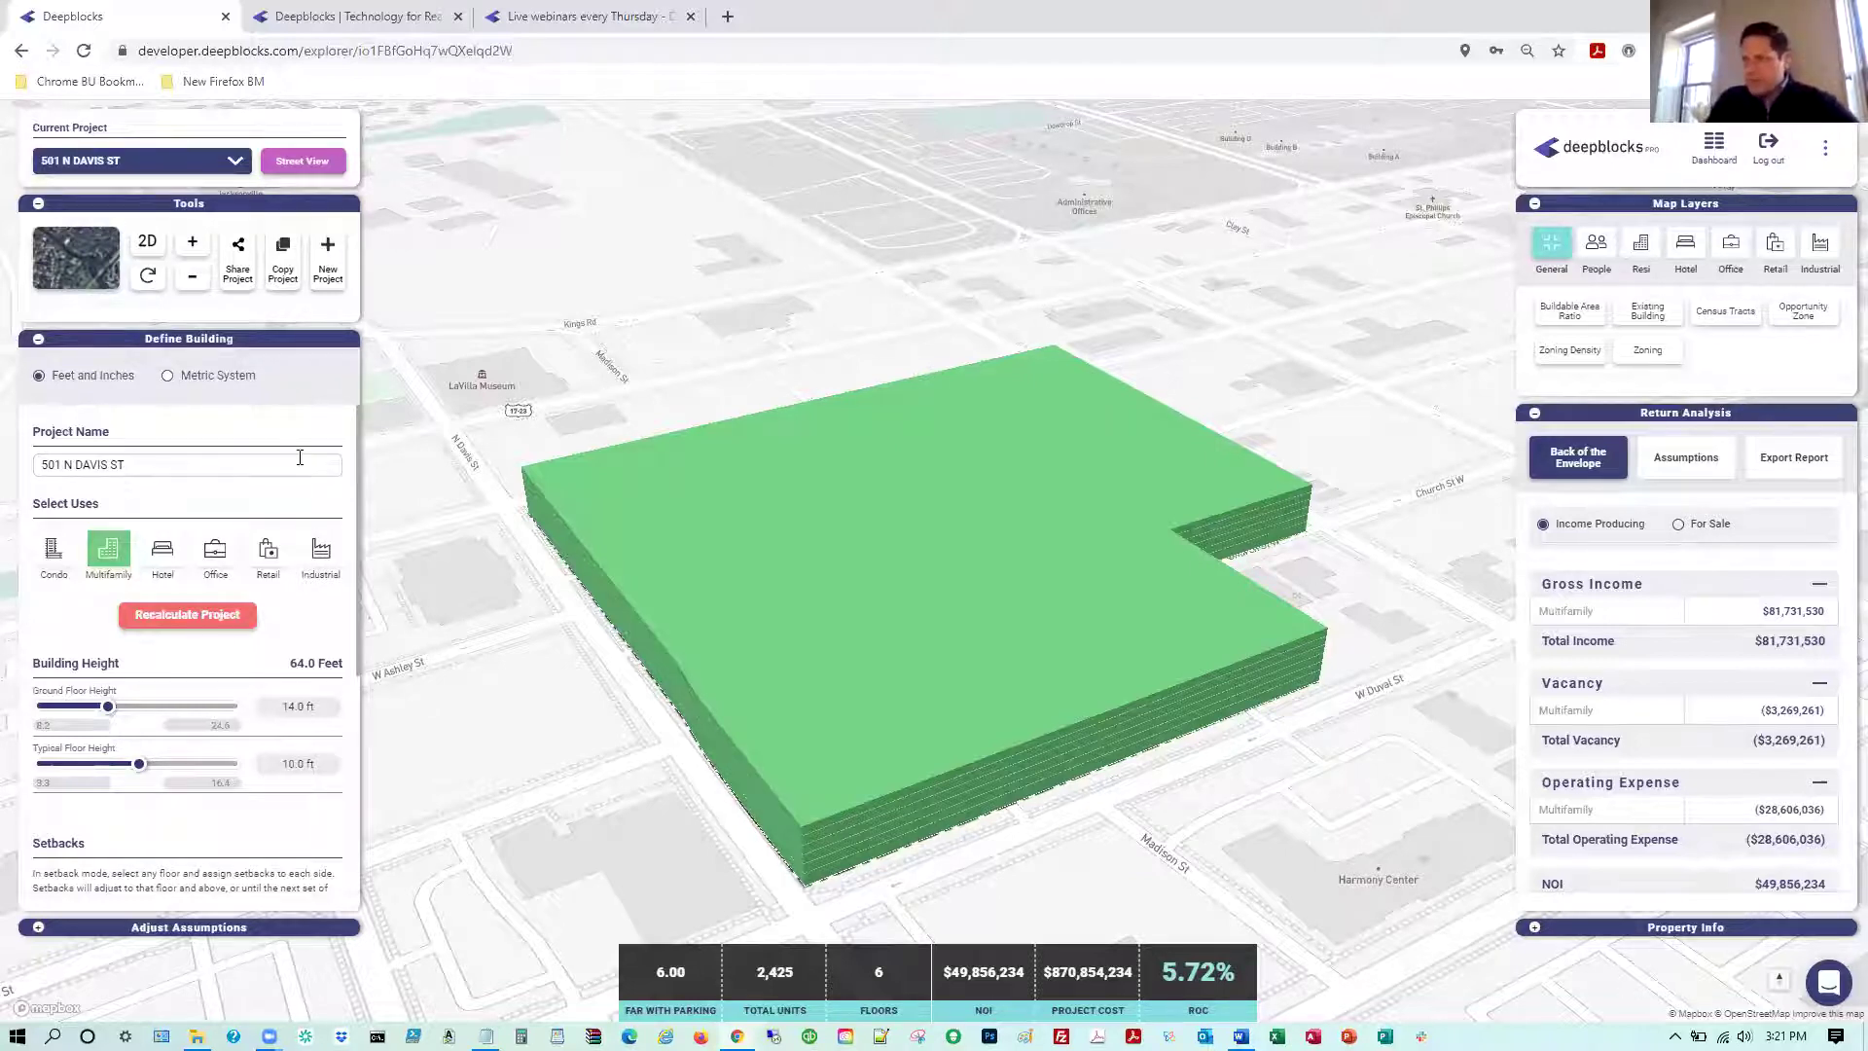
Look up the parcel's front, side and rear setback requirements in its property data
scroll(299, 457, down, 4)
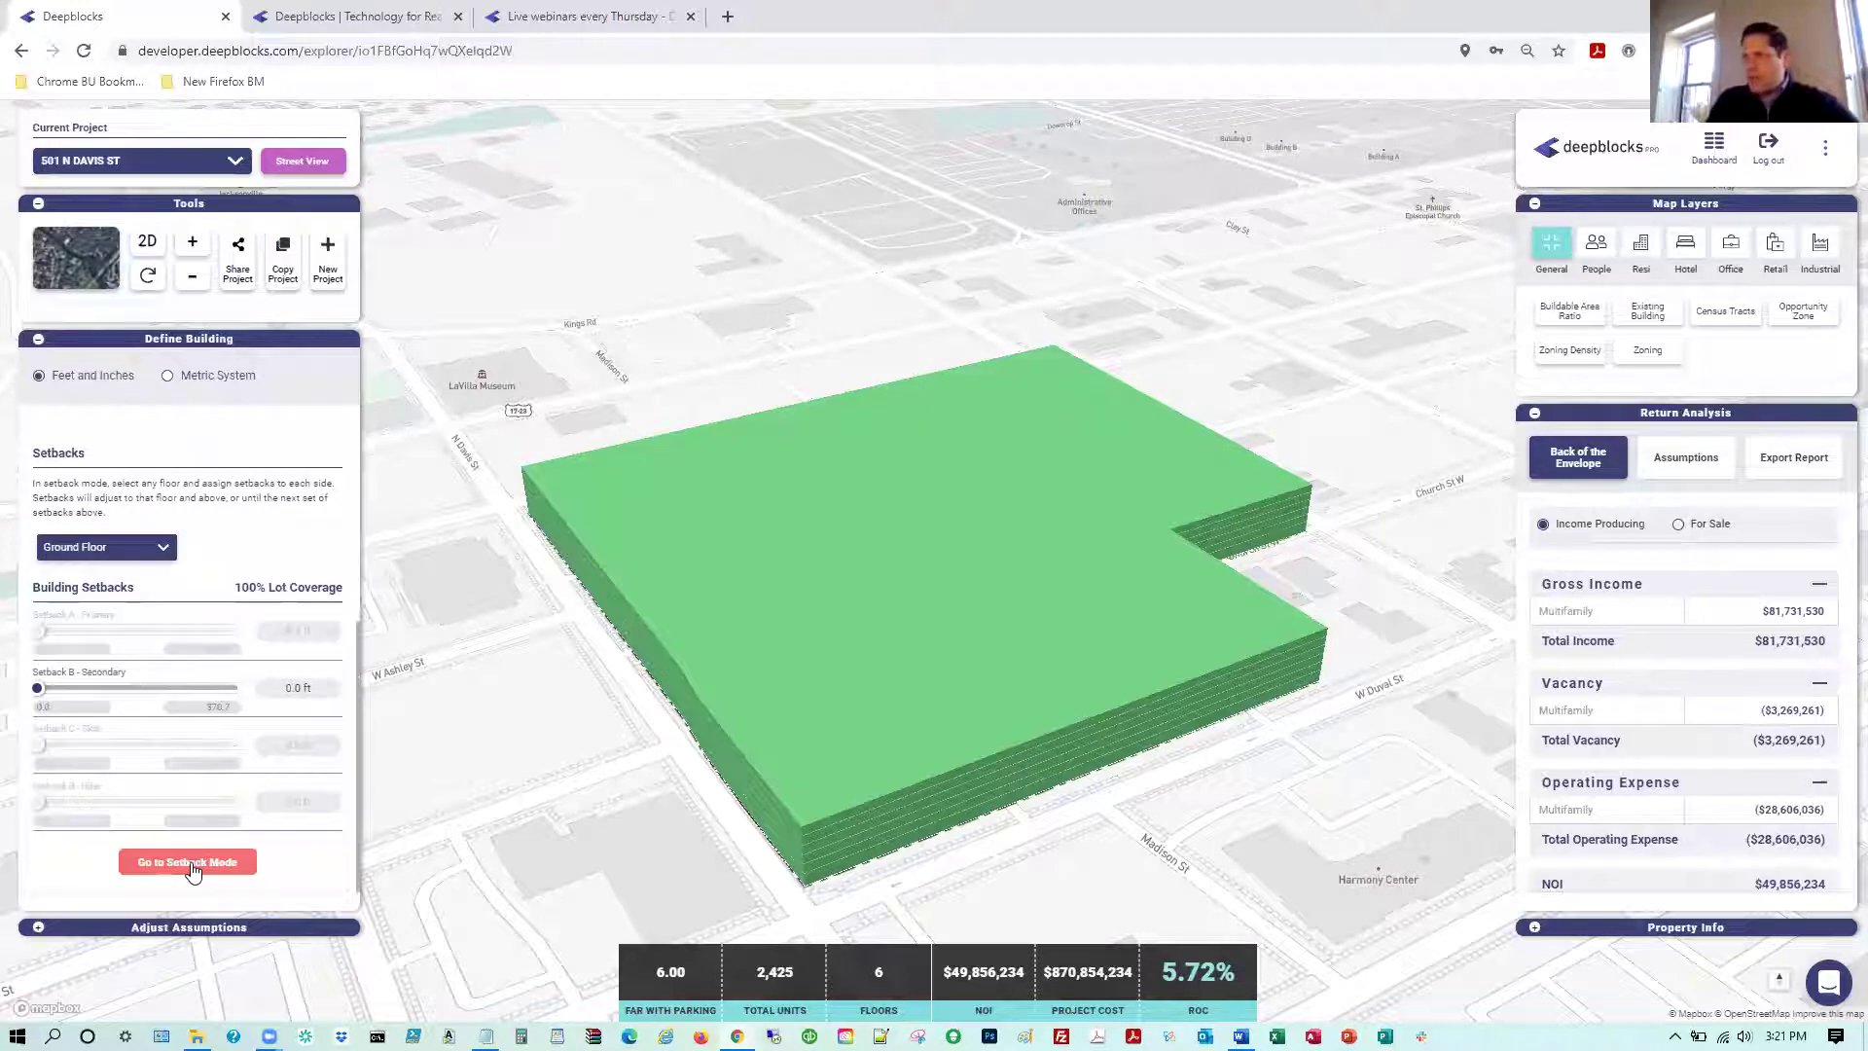
click(319, 697)
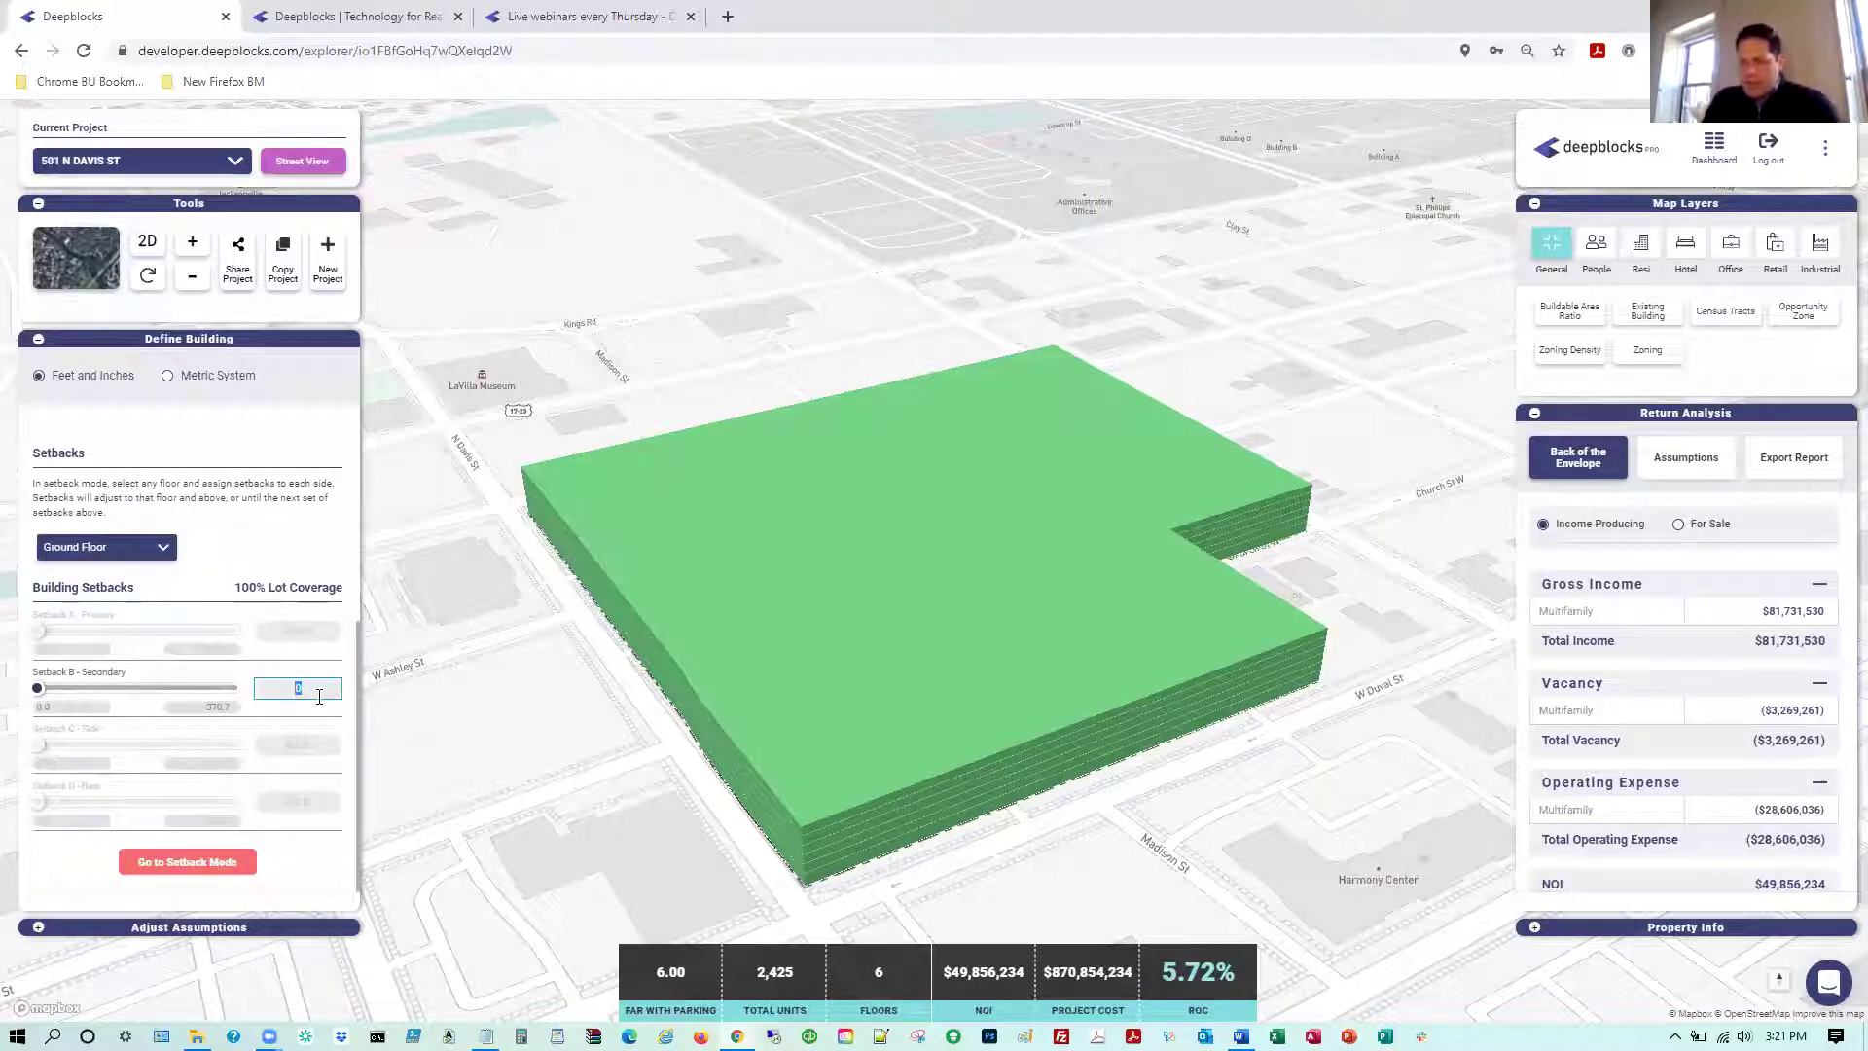
click(1544, 938)
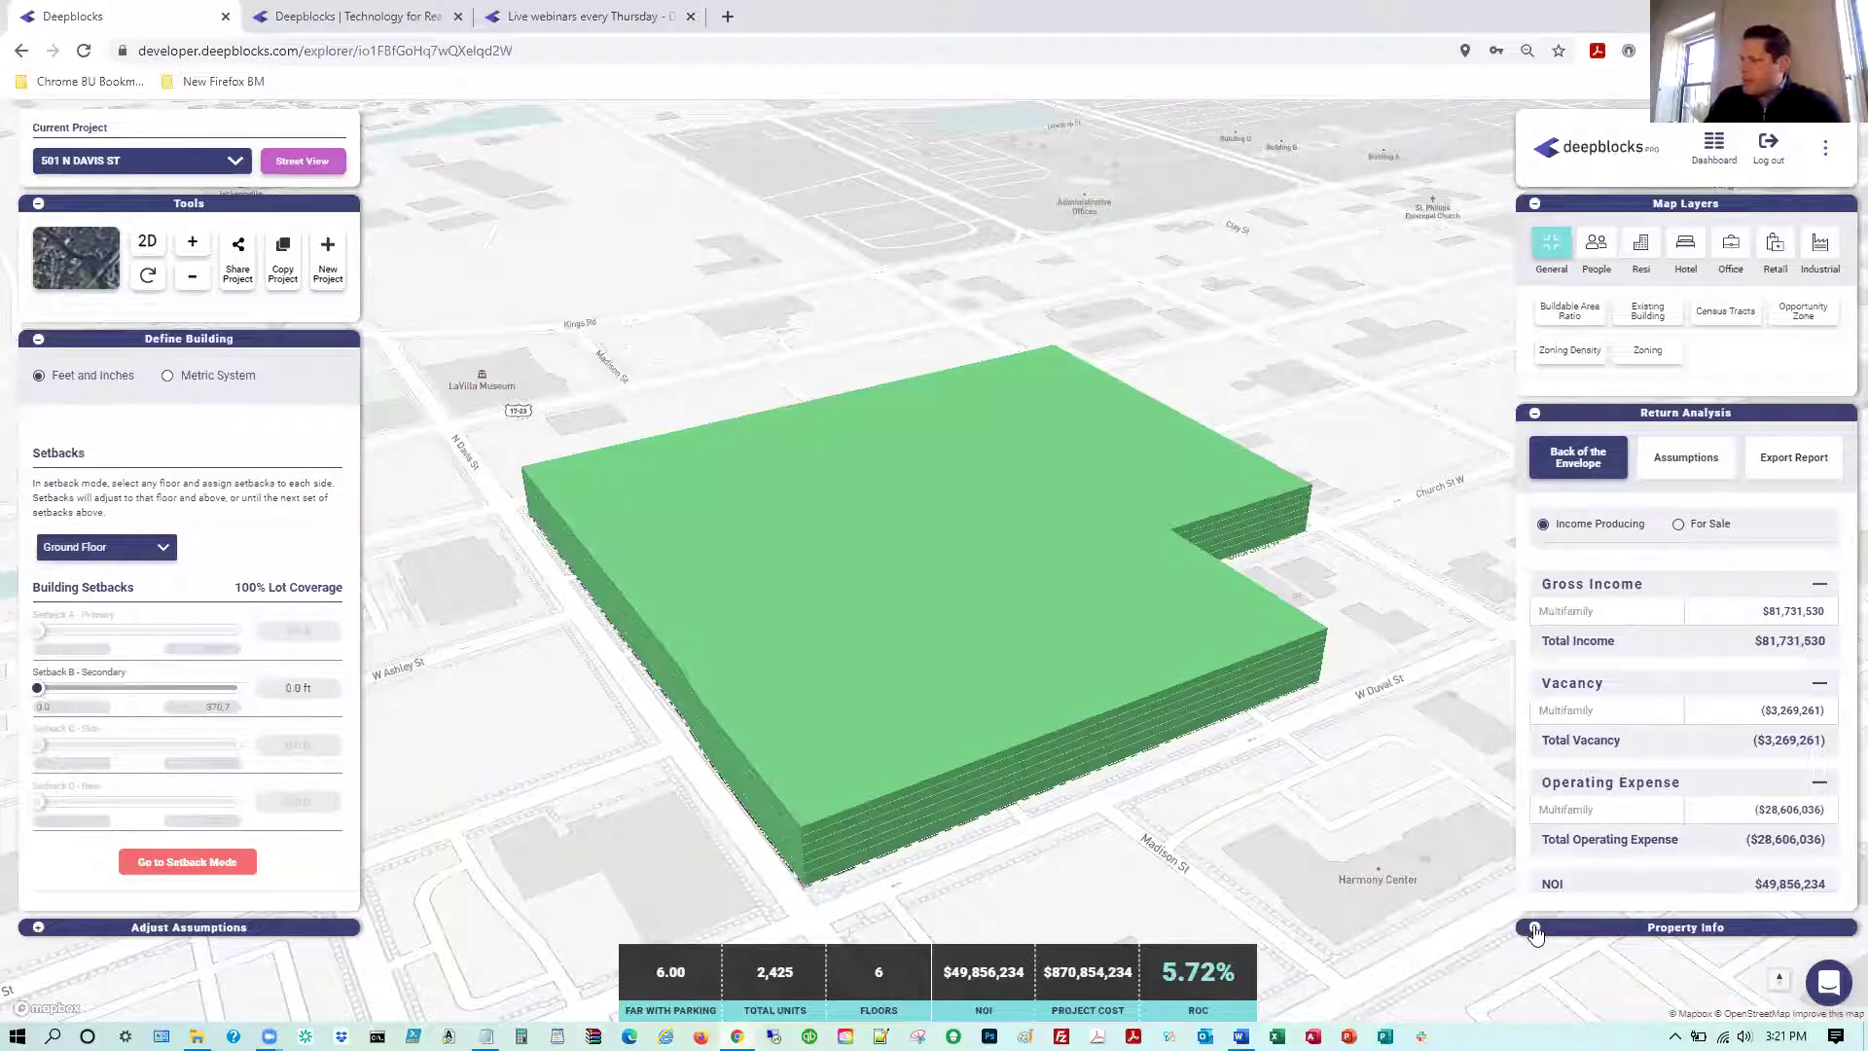
click(1534, 931)
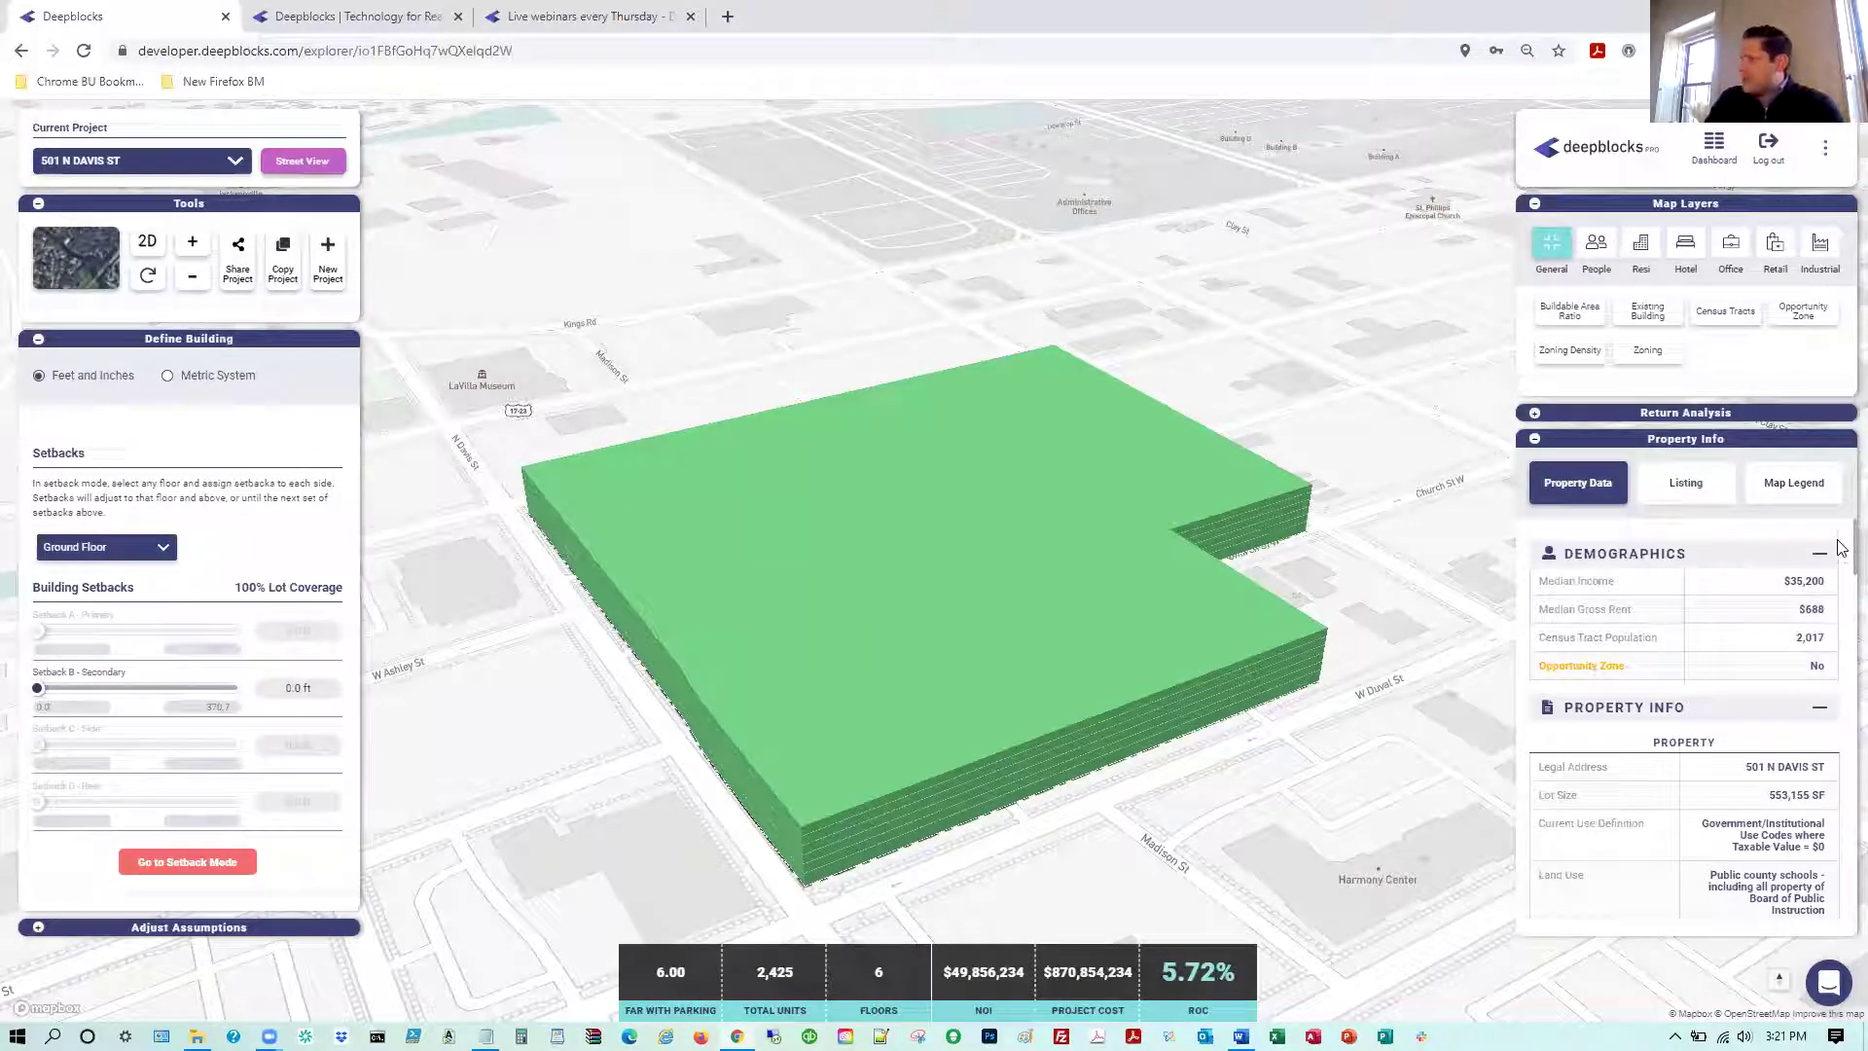
drag(1842, 548, 1842, 911)
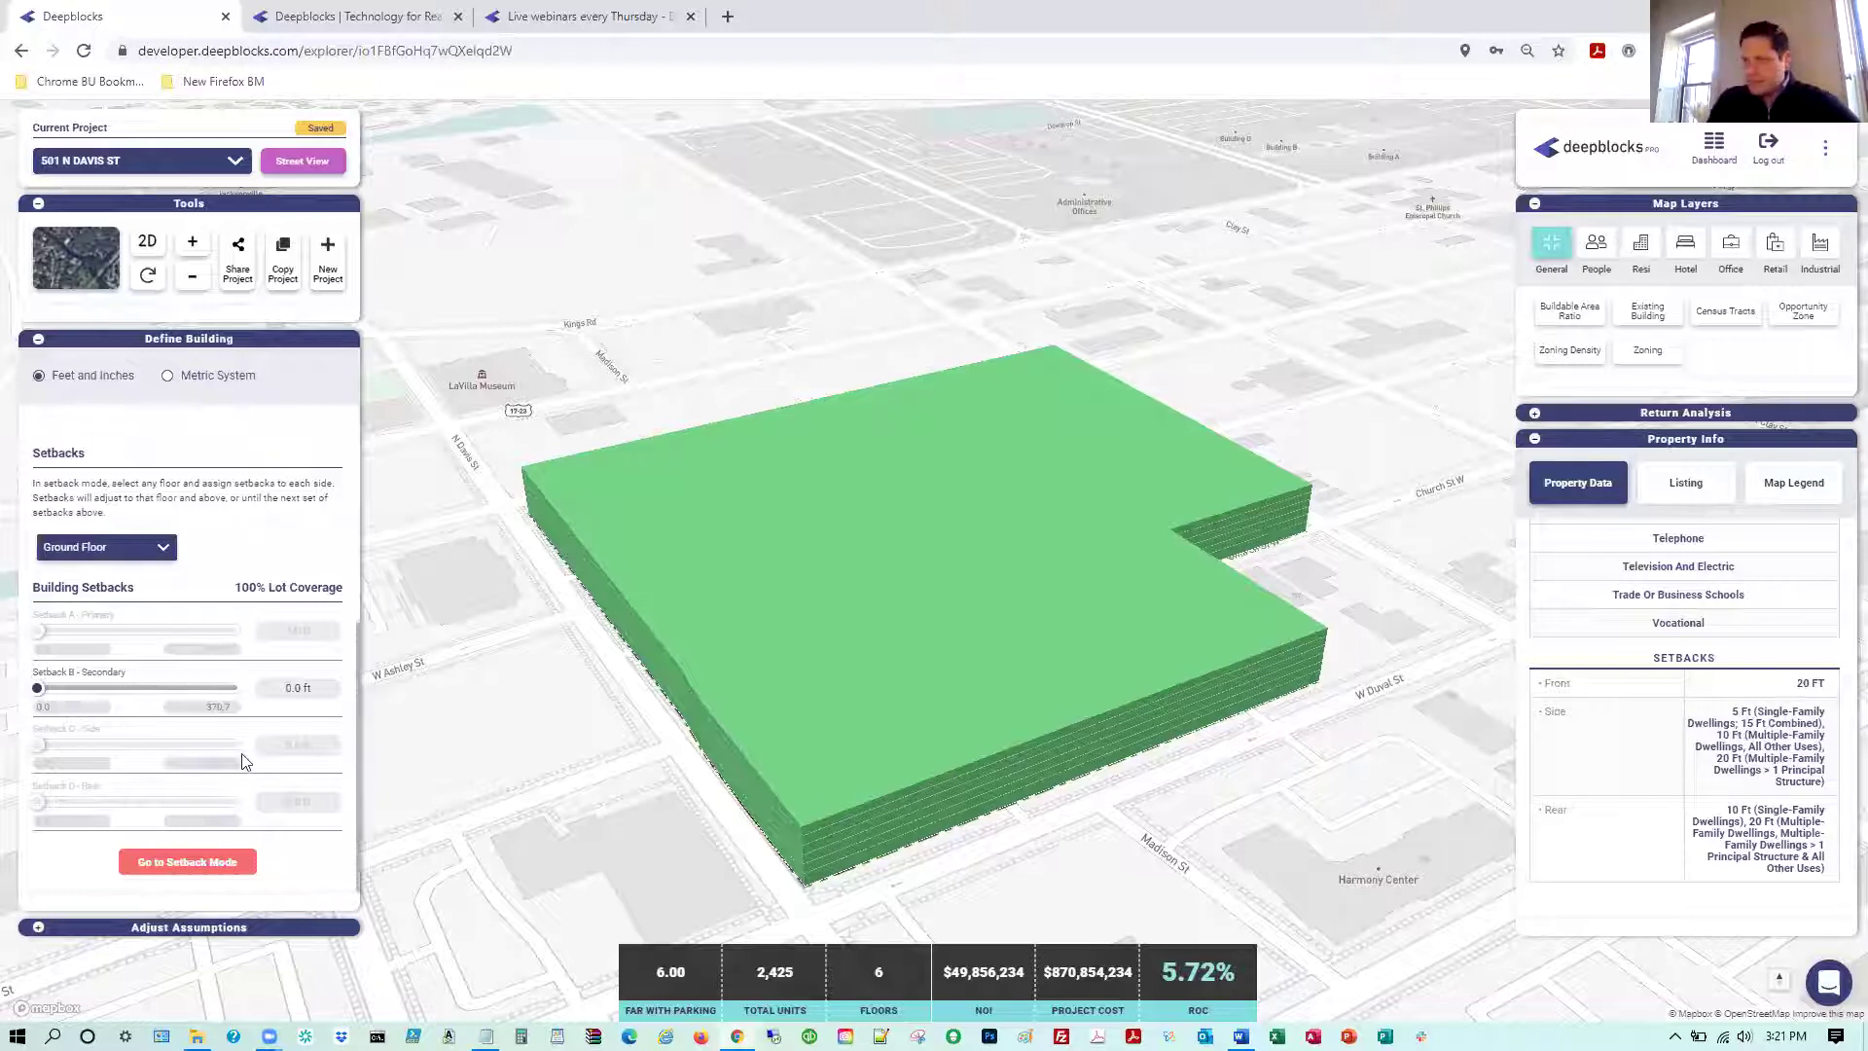
Set the building's secondary setback (Setback B) to 75 ft starting at the ground floor
click(305, 686)
double_click(305, 686)
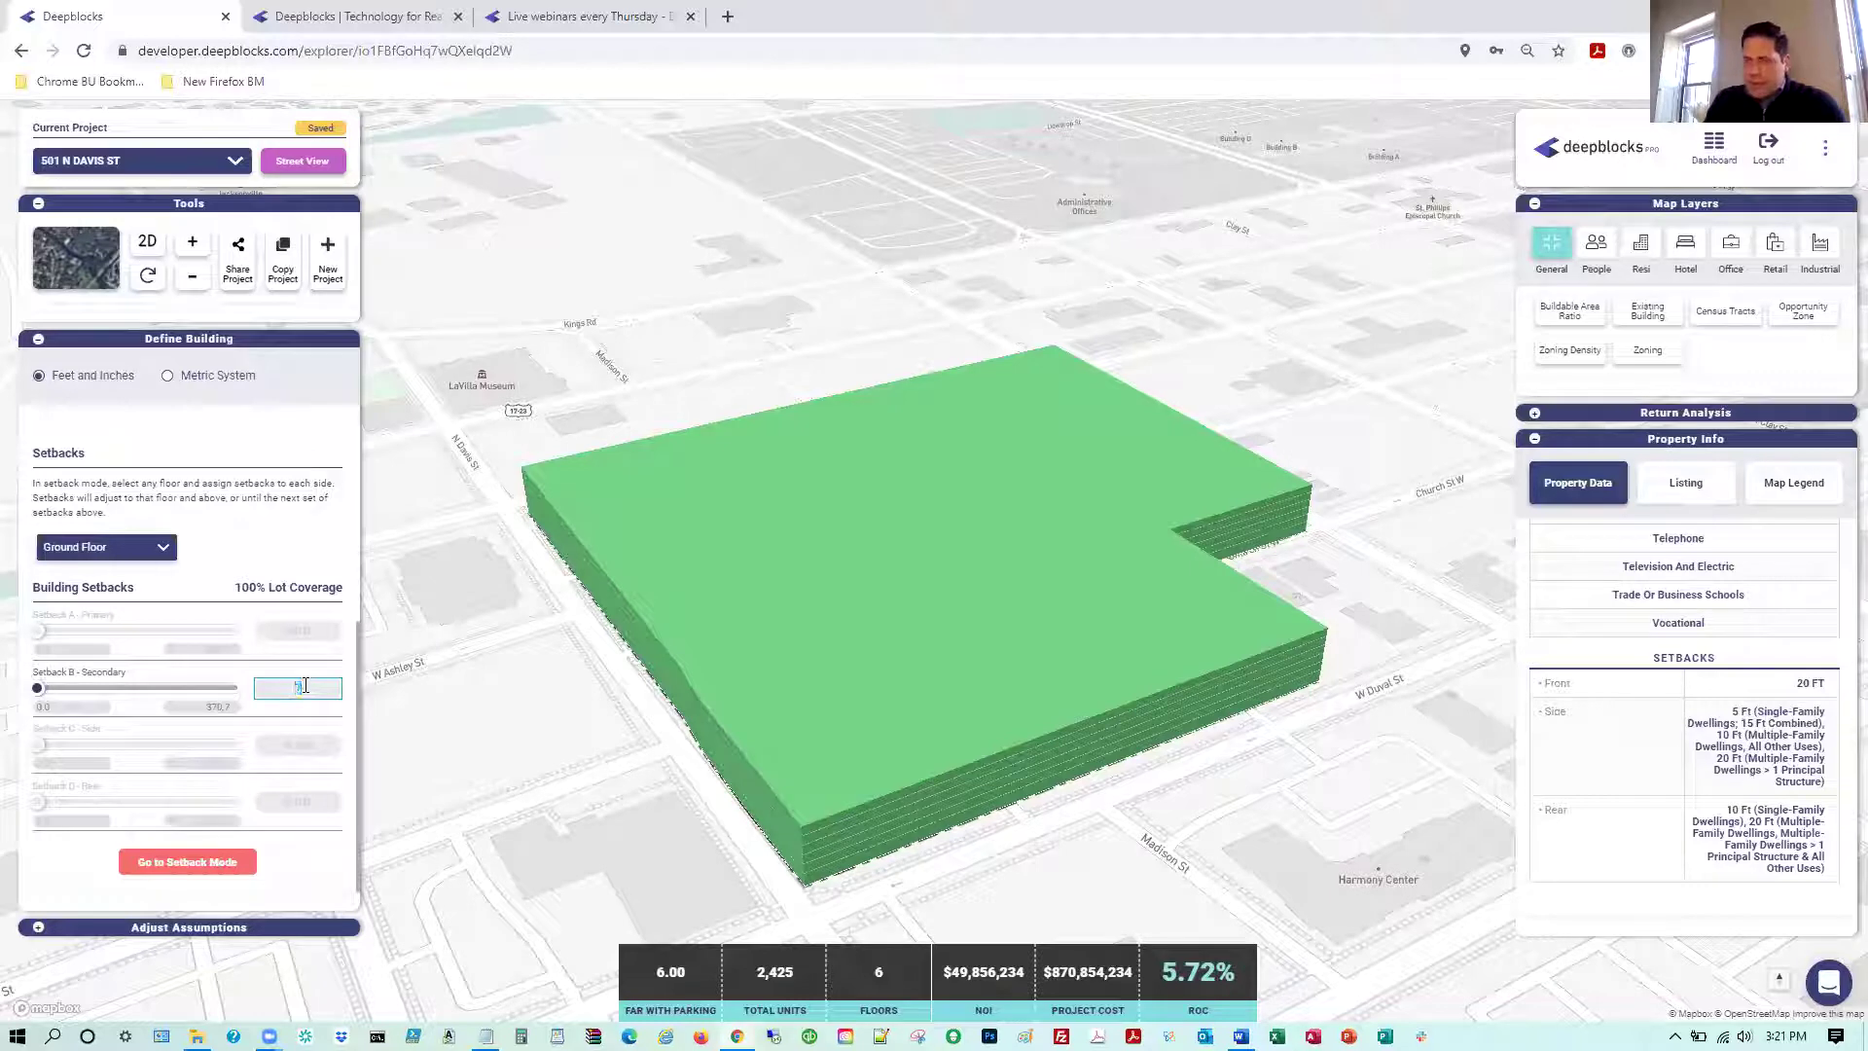
text(75)
key(Return)
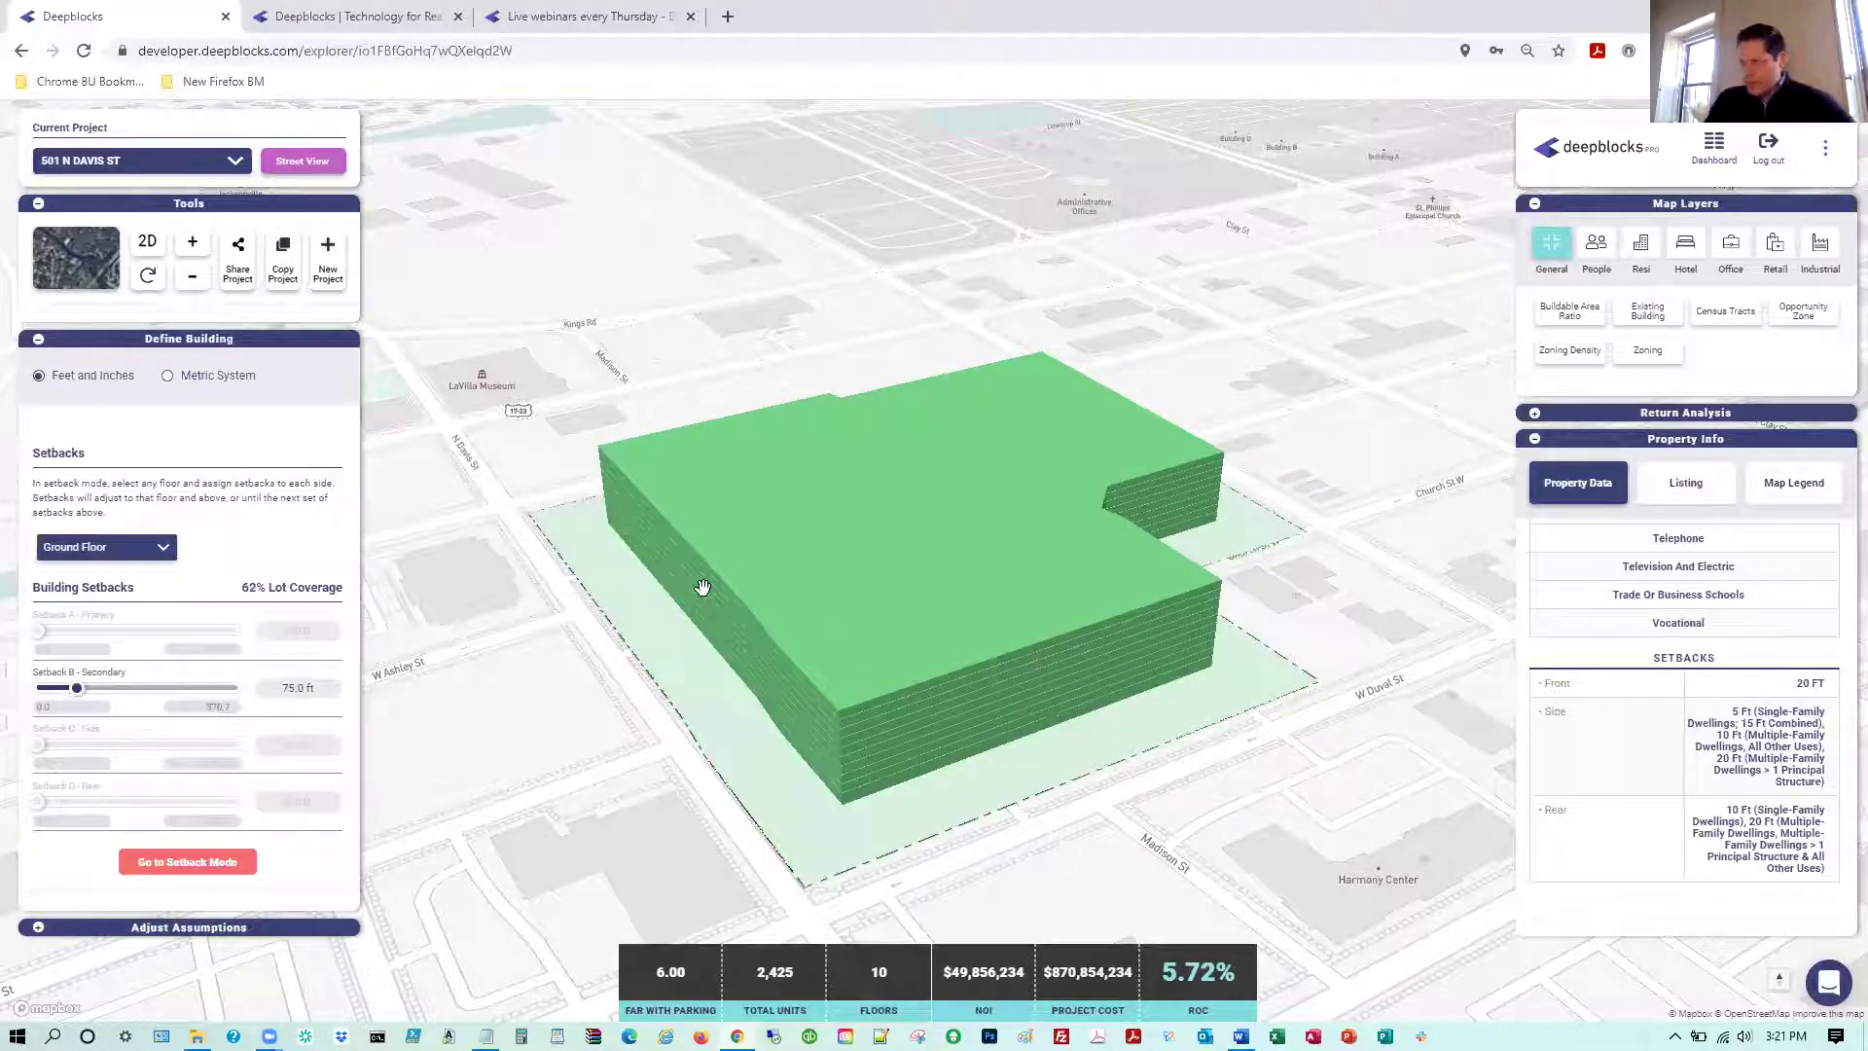
Increase the ground floor's secondary setback to 100 ft
click(321, 689)
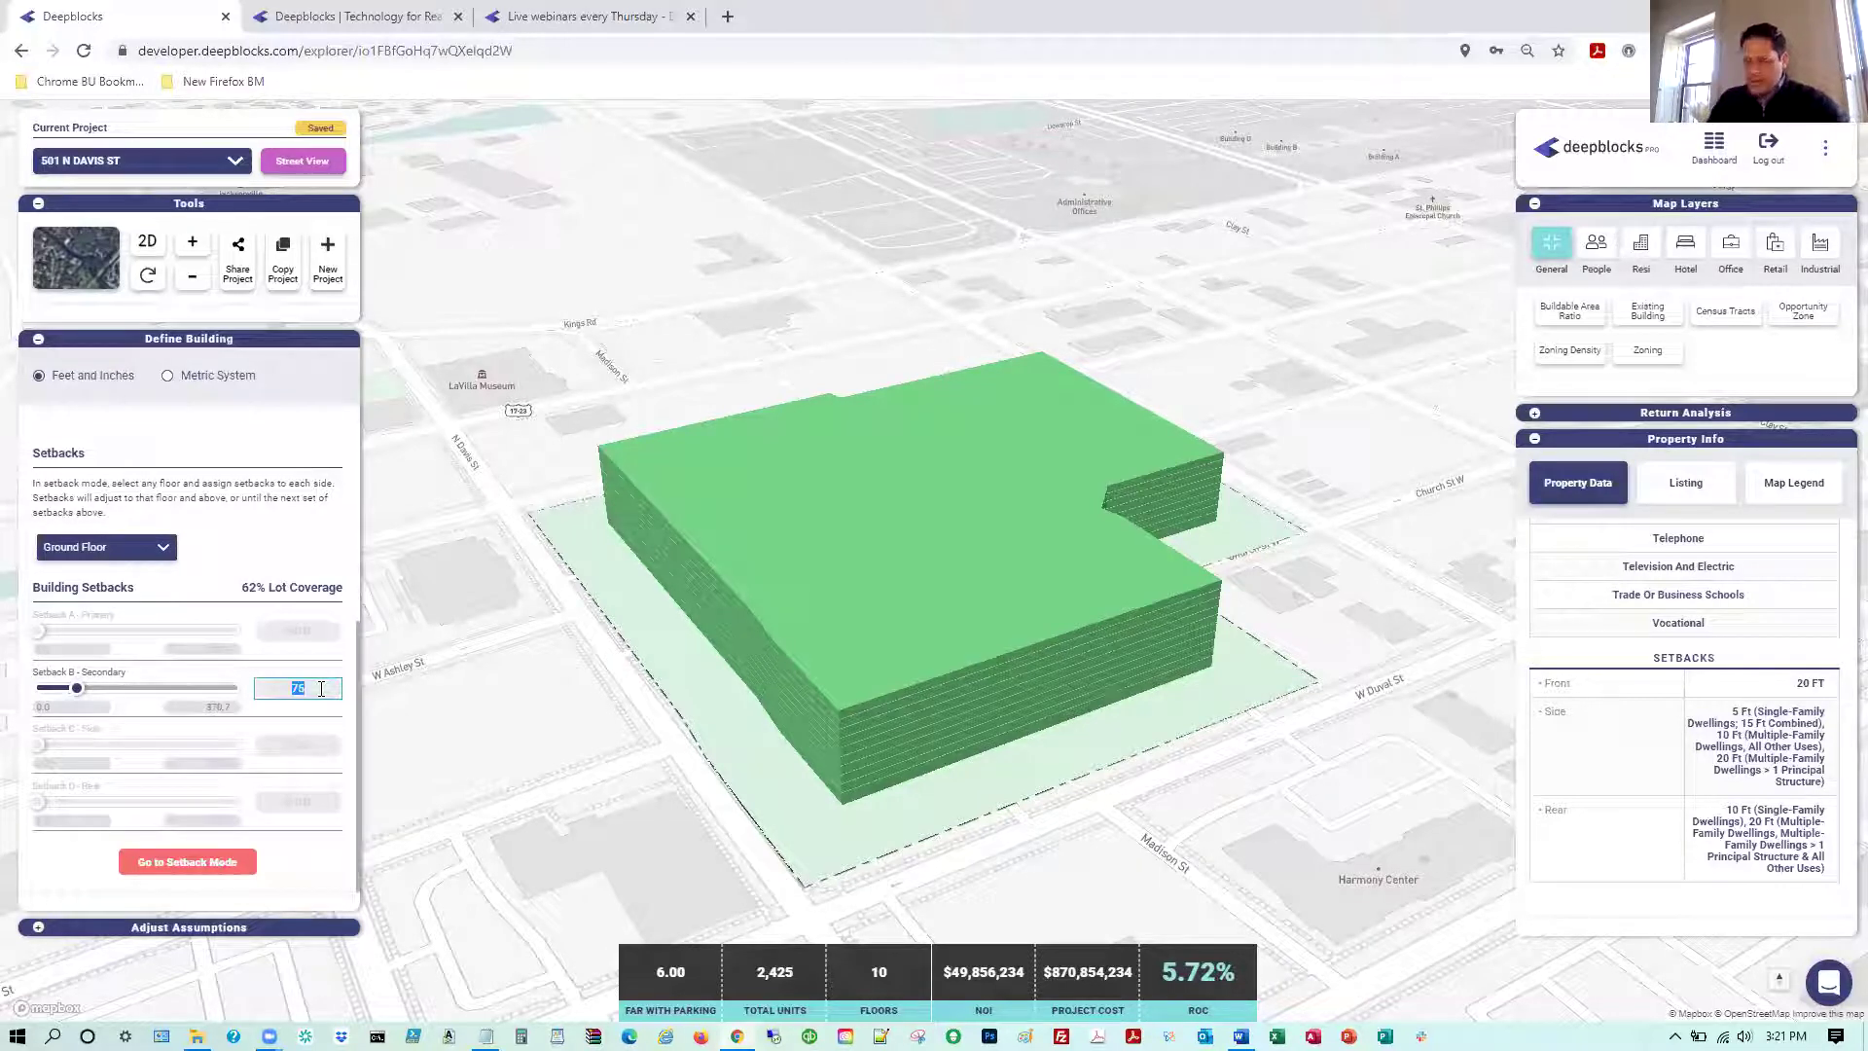
text(10)
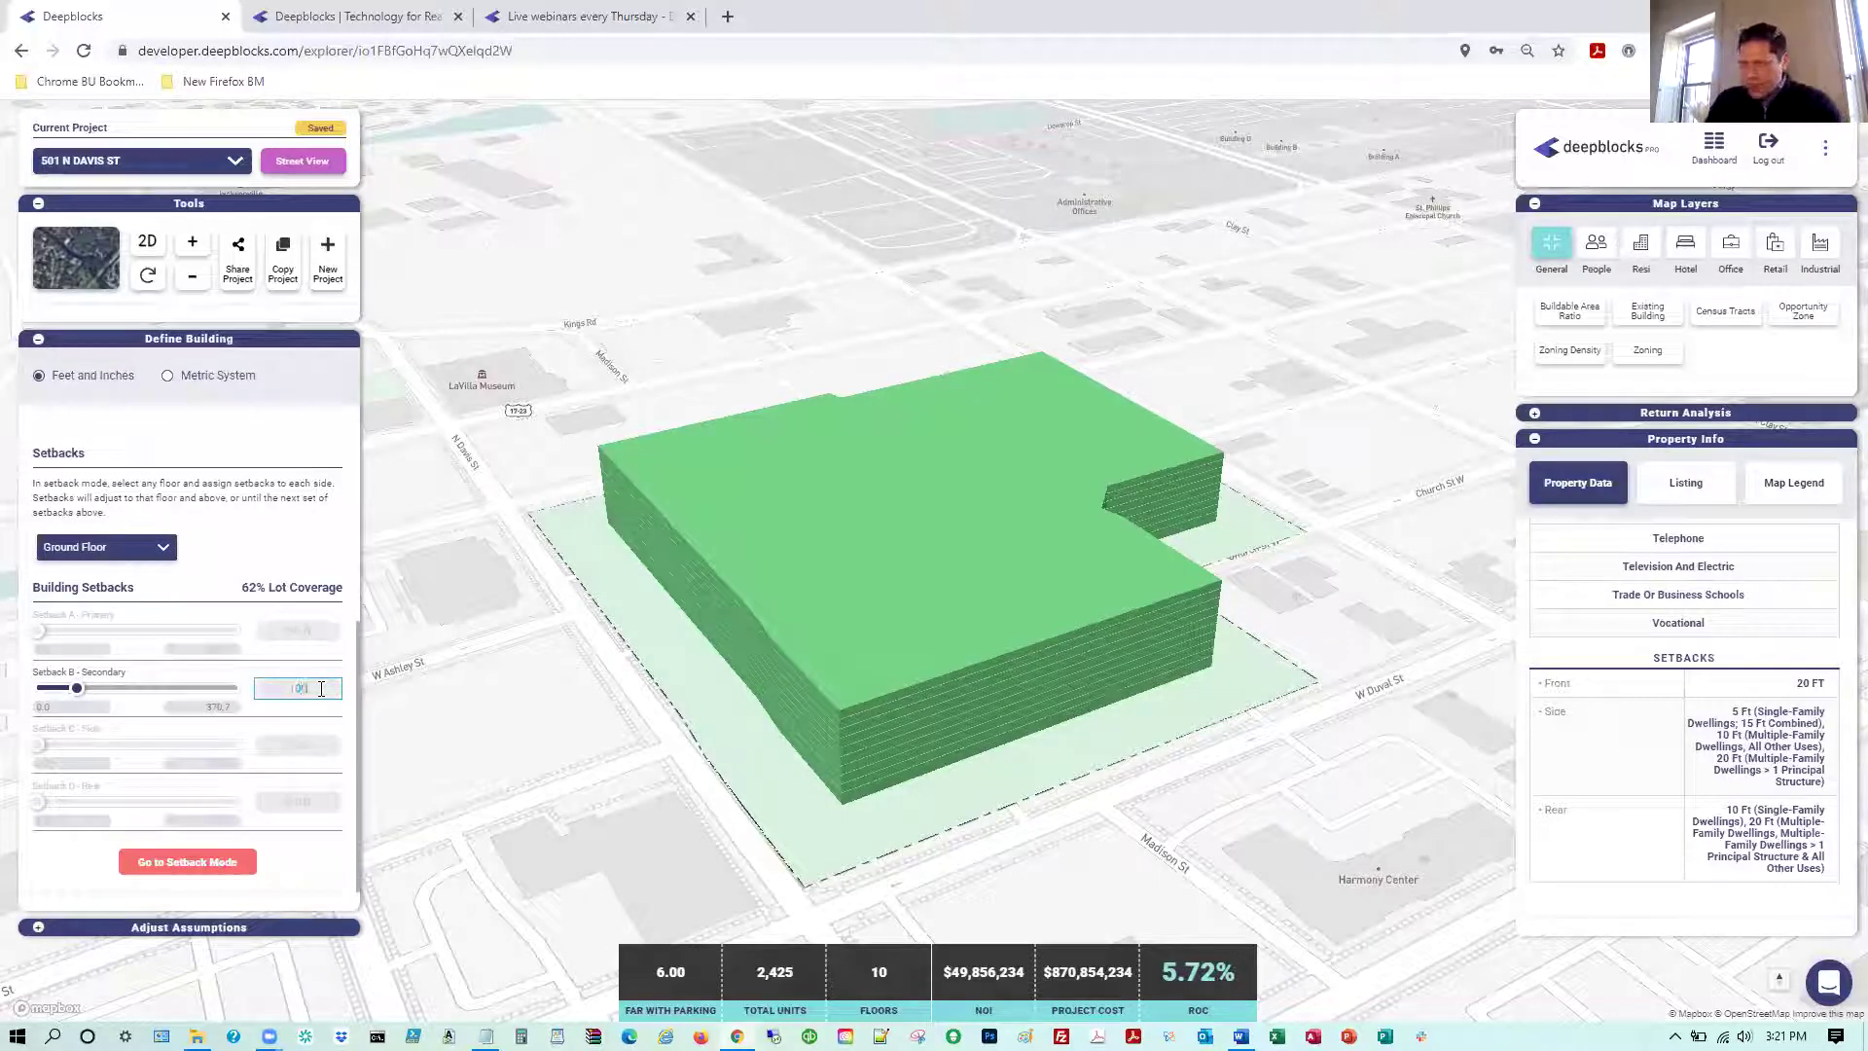
text(0)
key(Return)
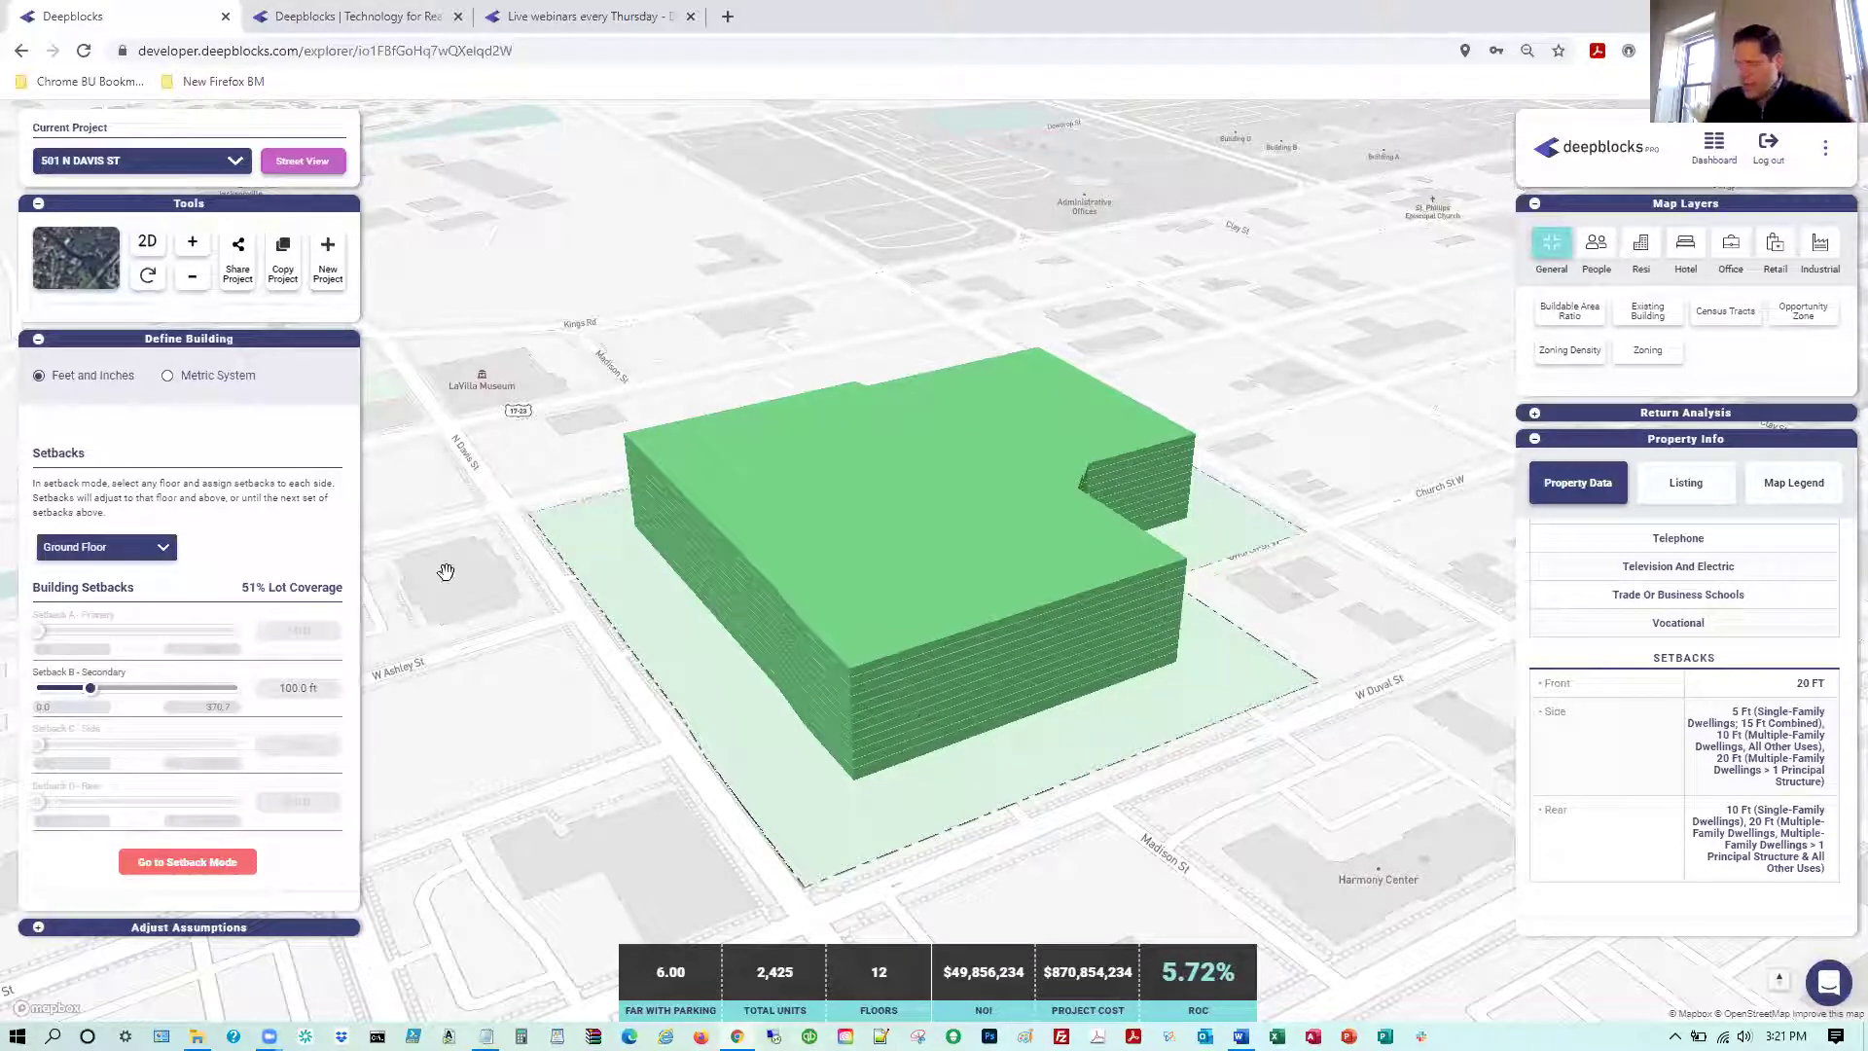
click(190, 861)
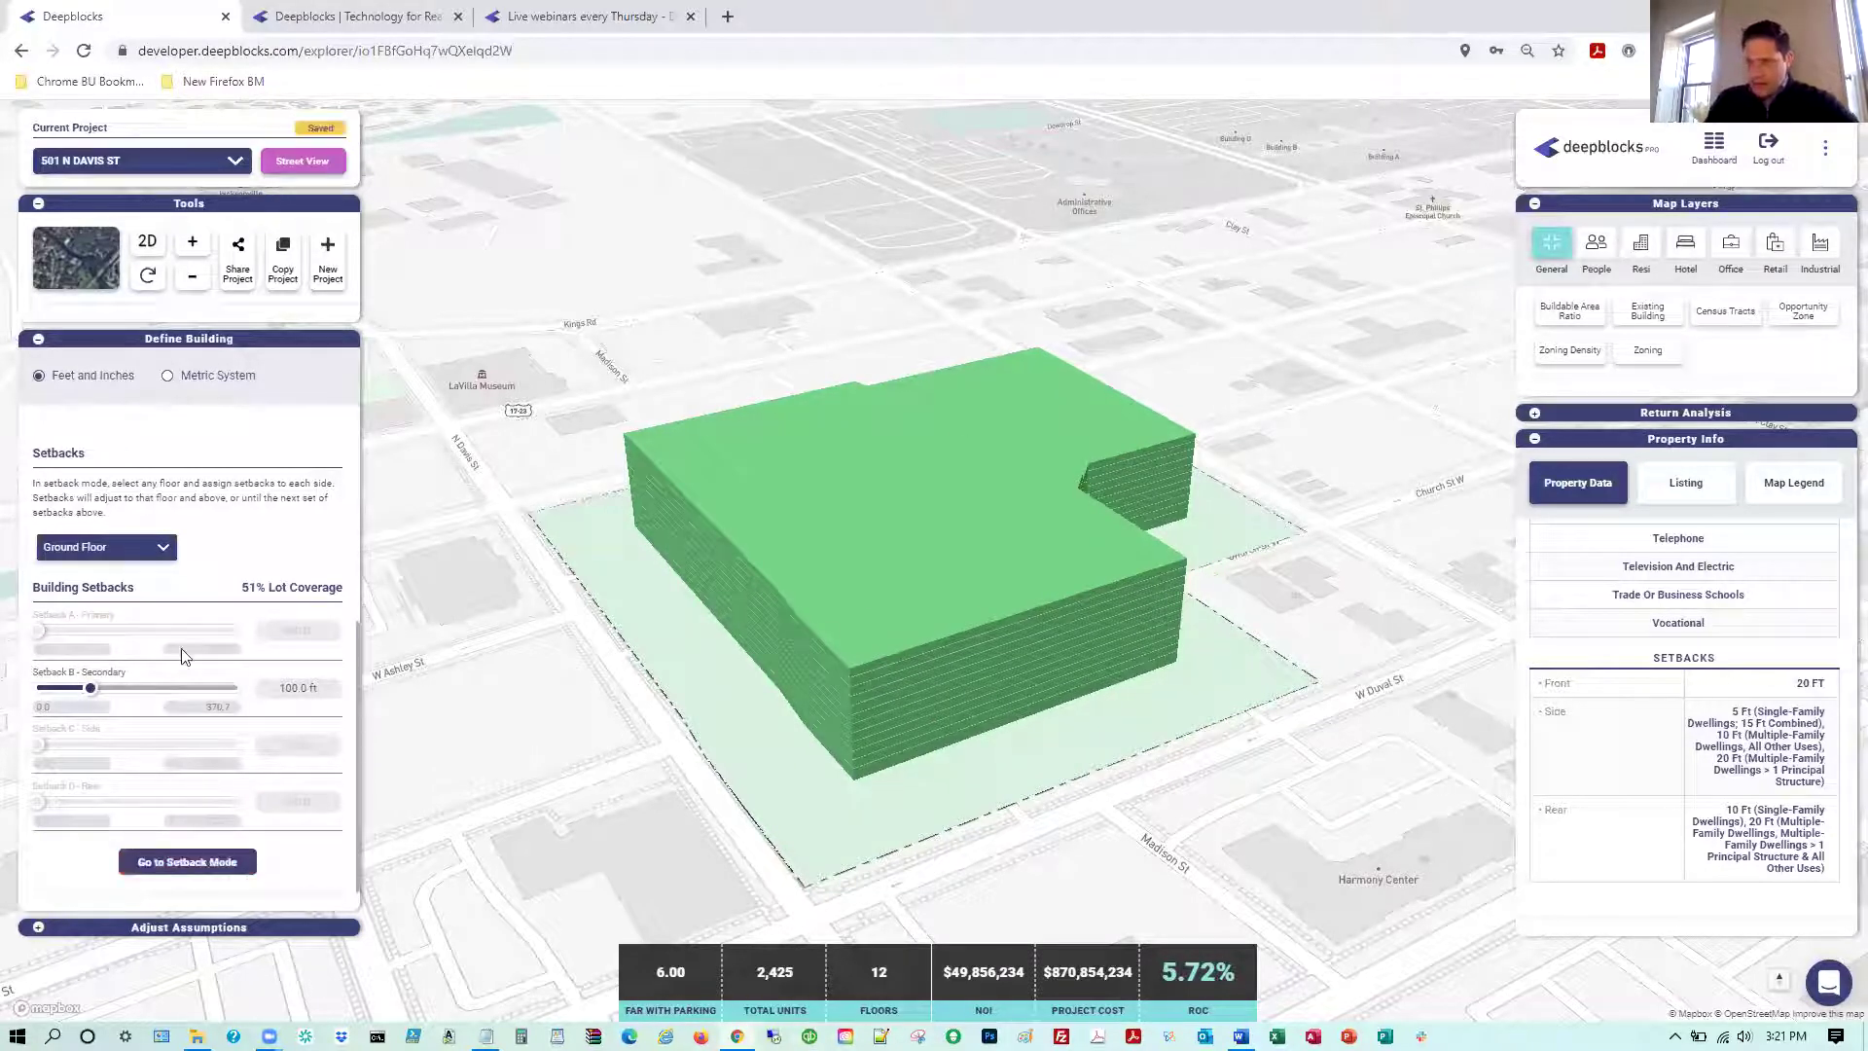
Set the secondary setback for Floor 7 and above to 150 ft, and reduce it to 140 ft
click(159, 545)
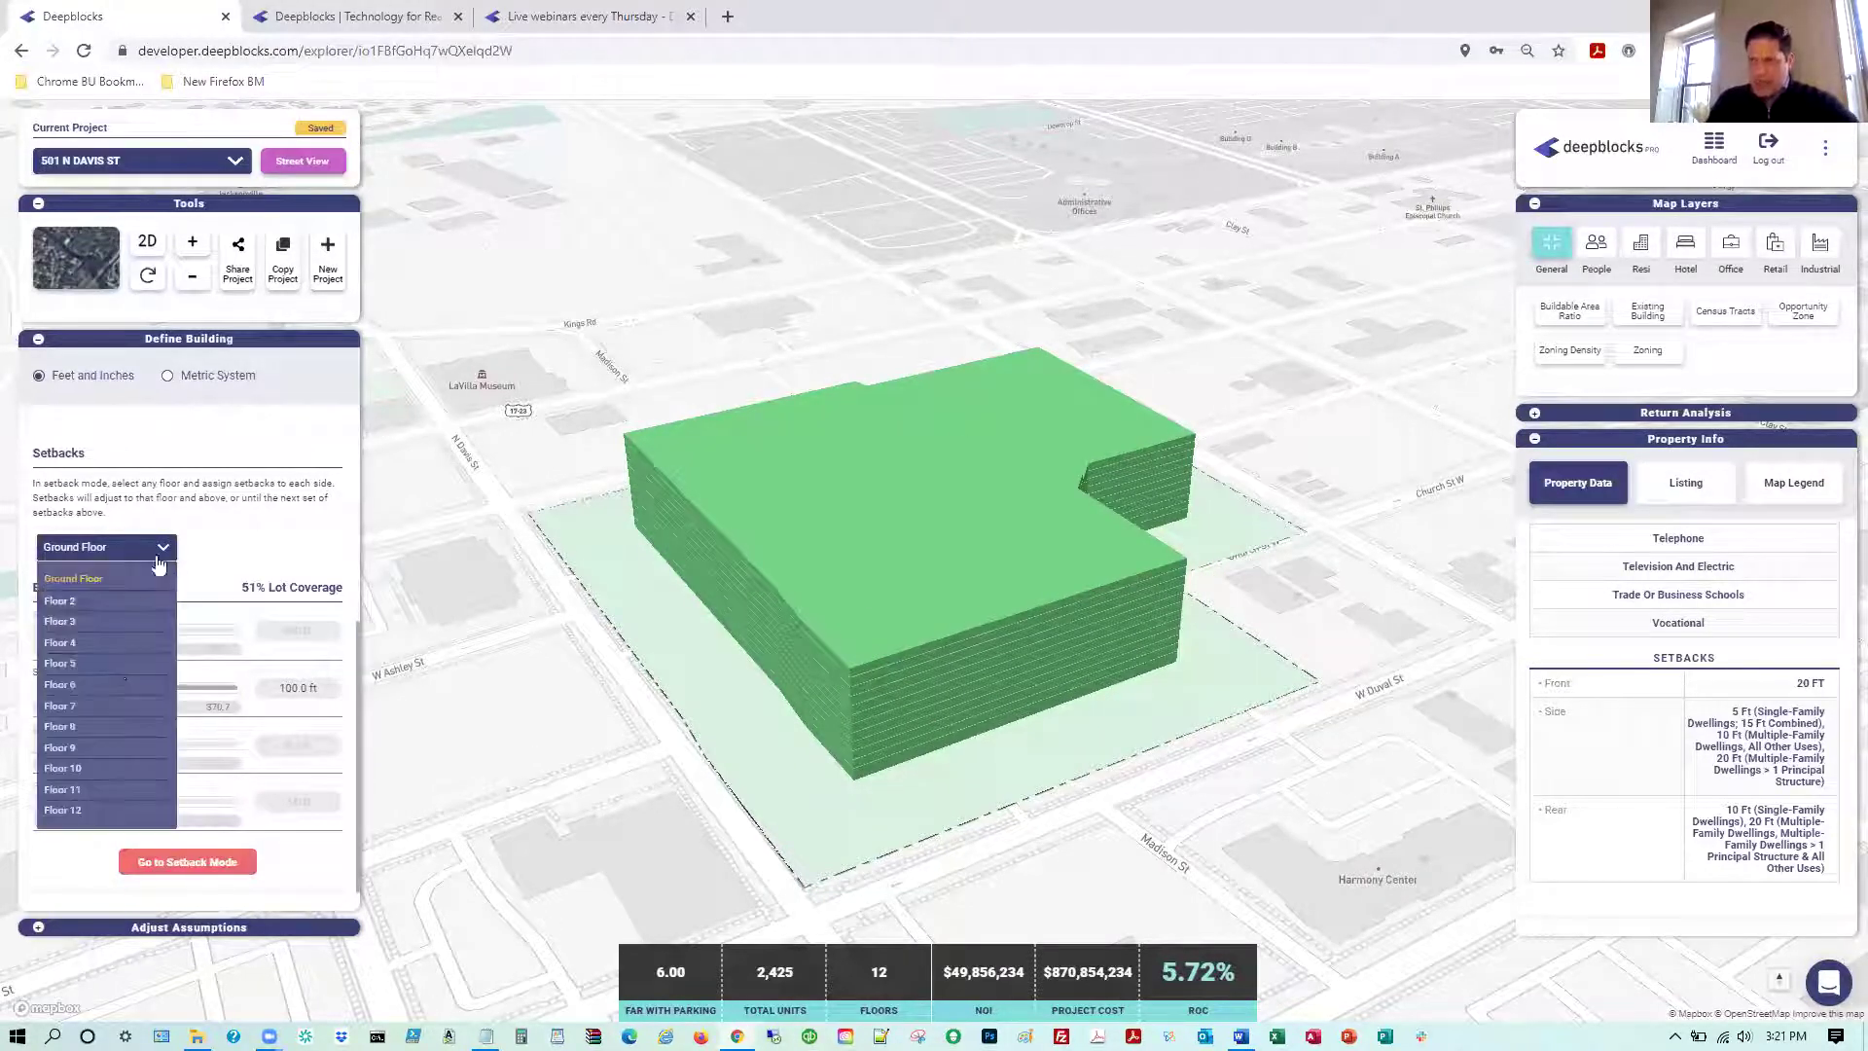
click(96, 707)
click(312, 689)
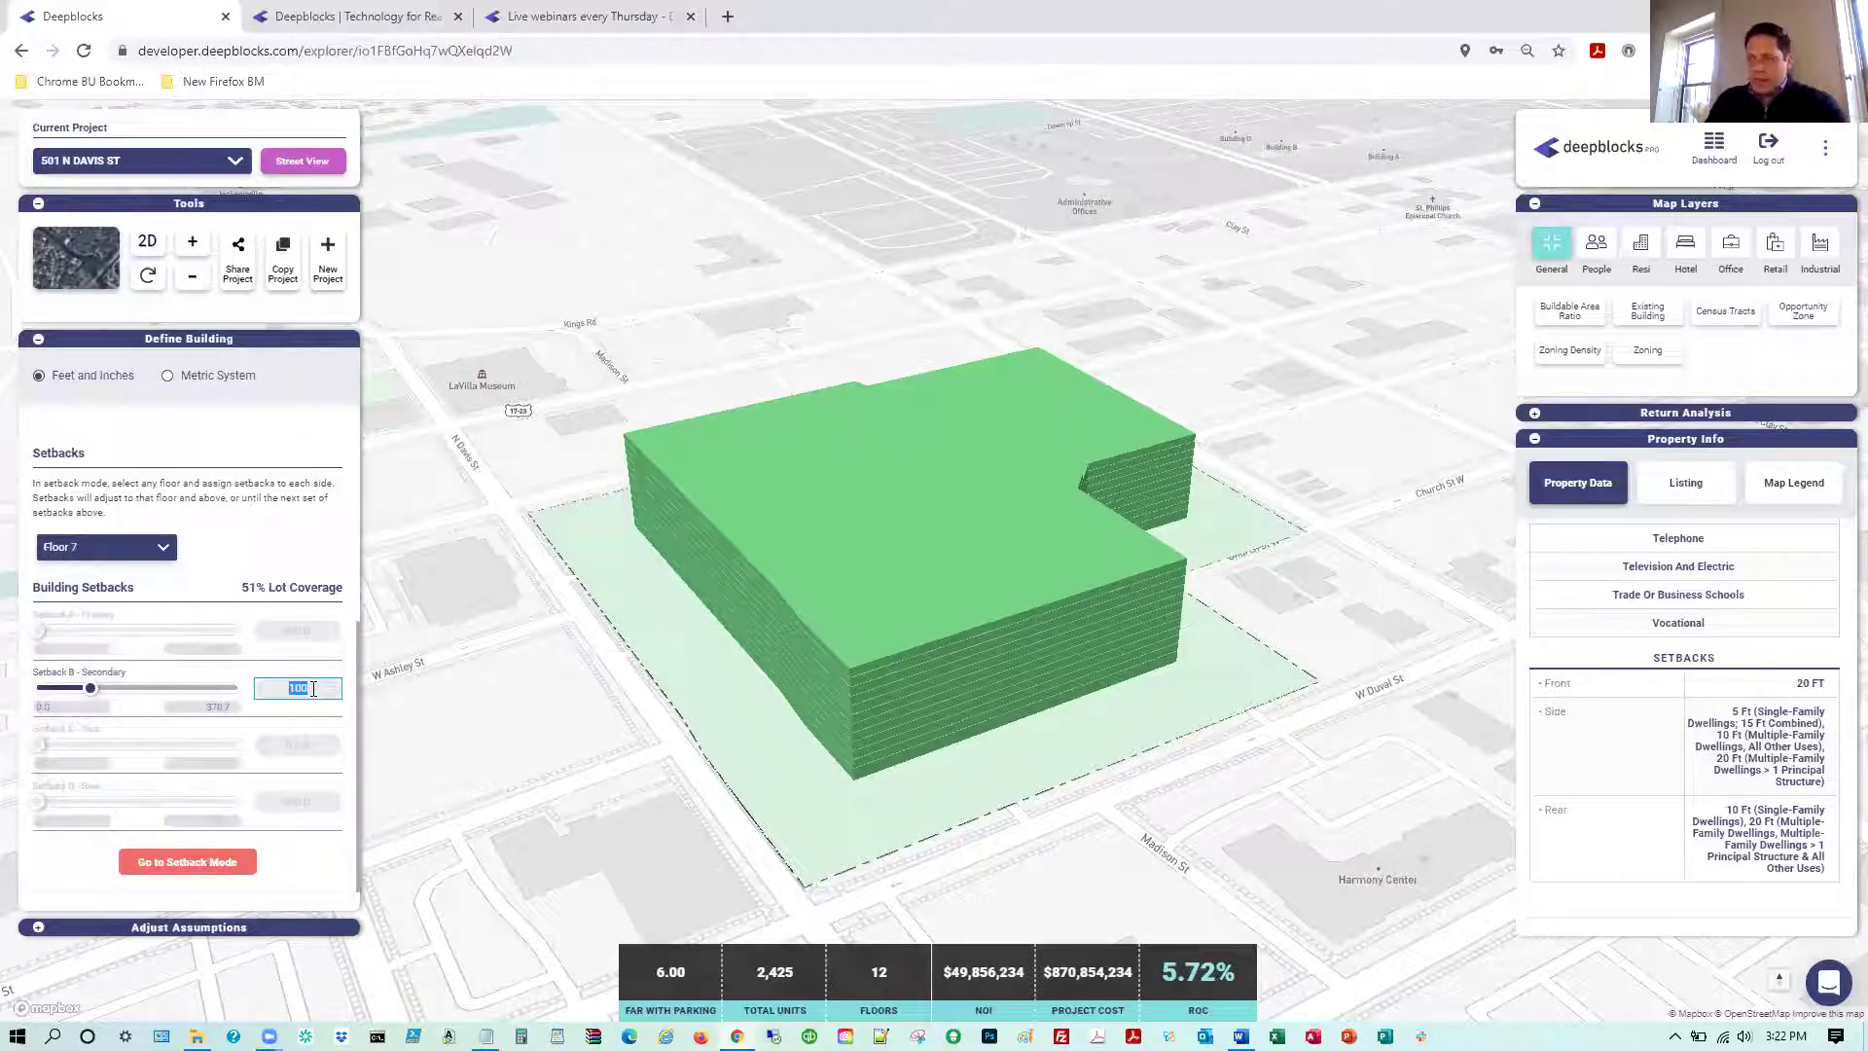
key(BackSpace)
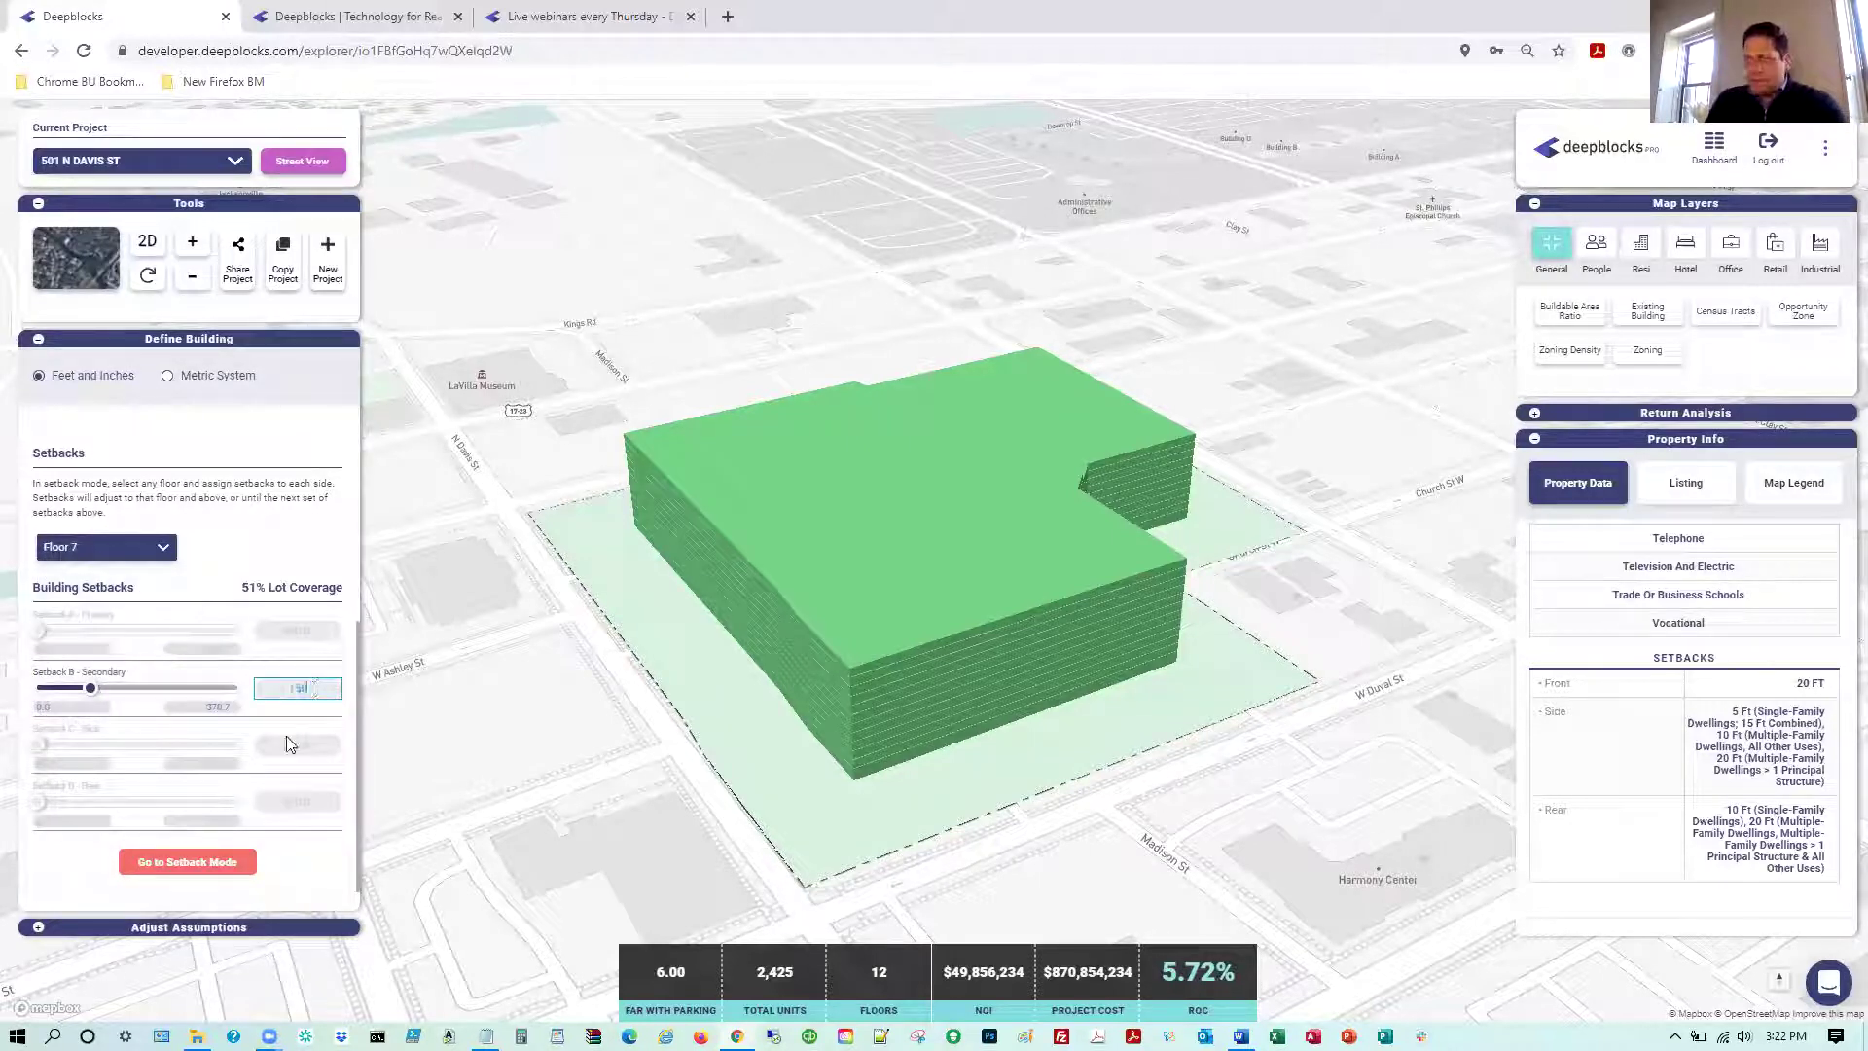
text(150)
click(311, 689)
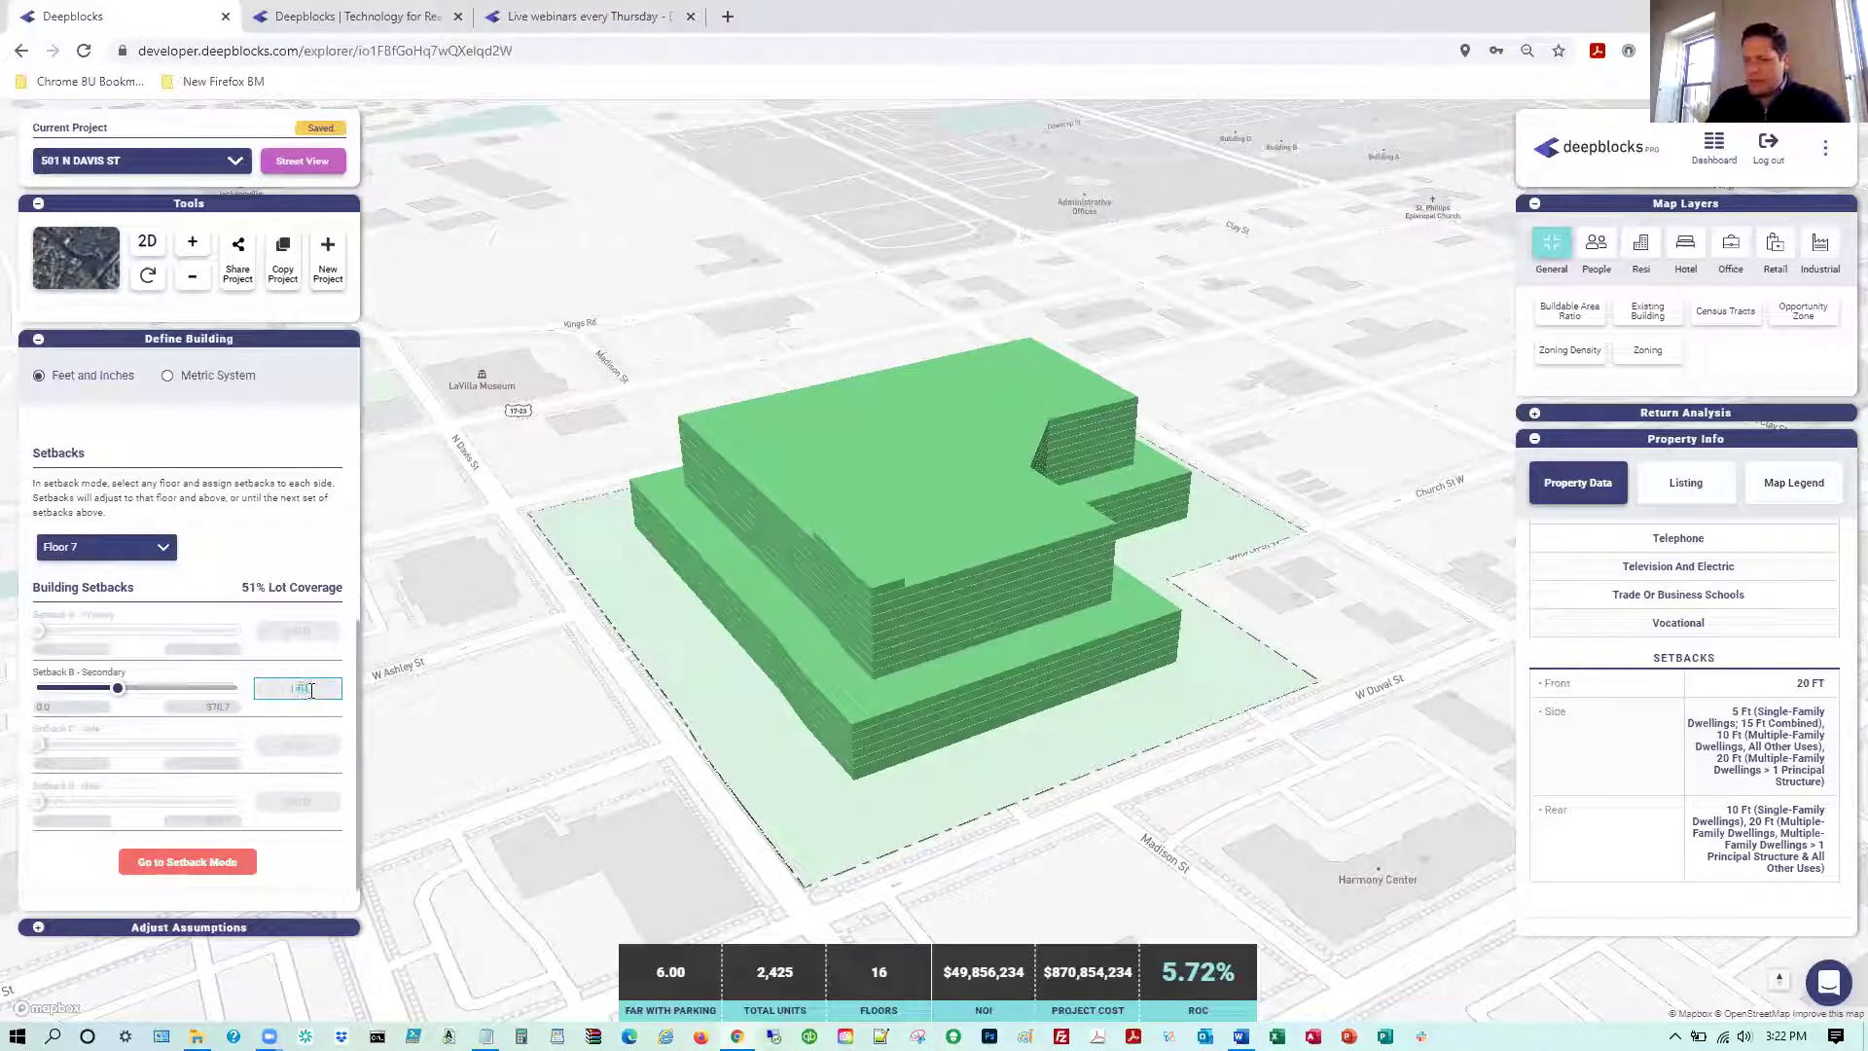
click(304, 751)
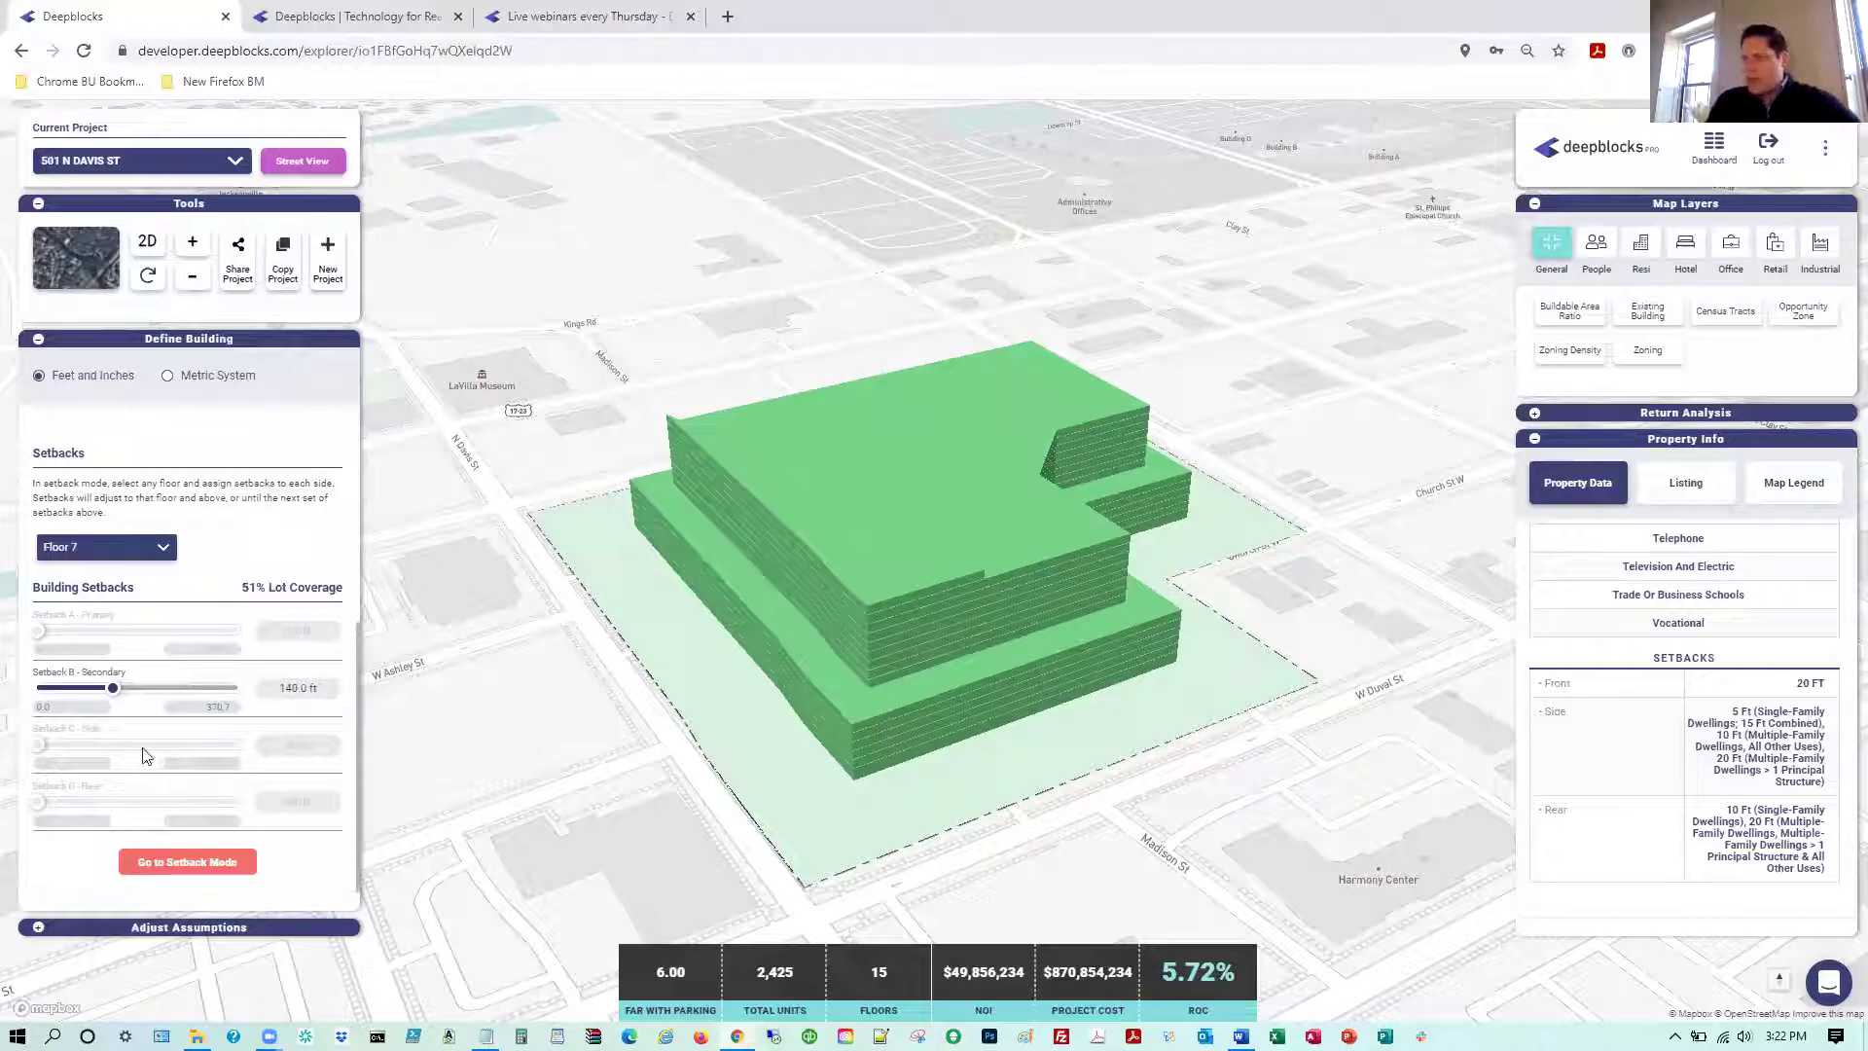
Open the multifamily unit mix assumptions and check the parcel's zoning limits for unit density and units allowed
scroll(148, 672, up, 4)
scroll(151, 671, down, 5)
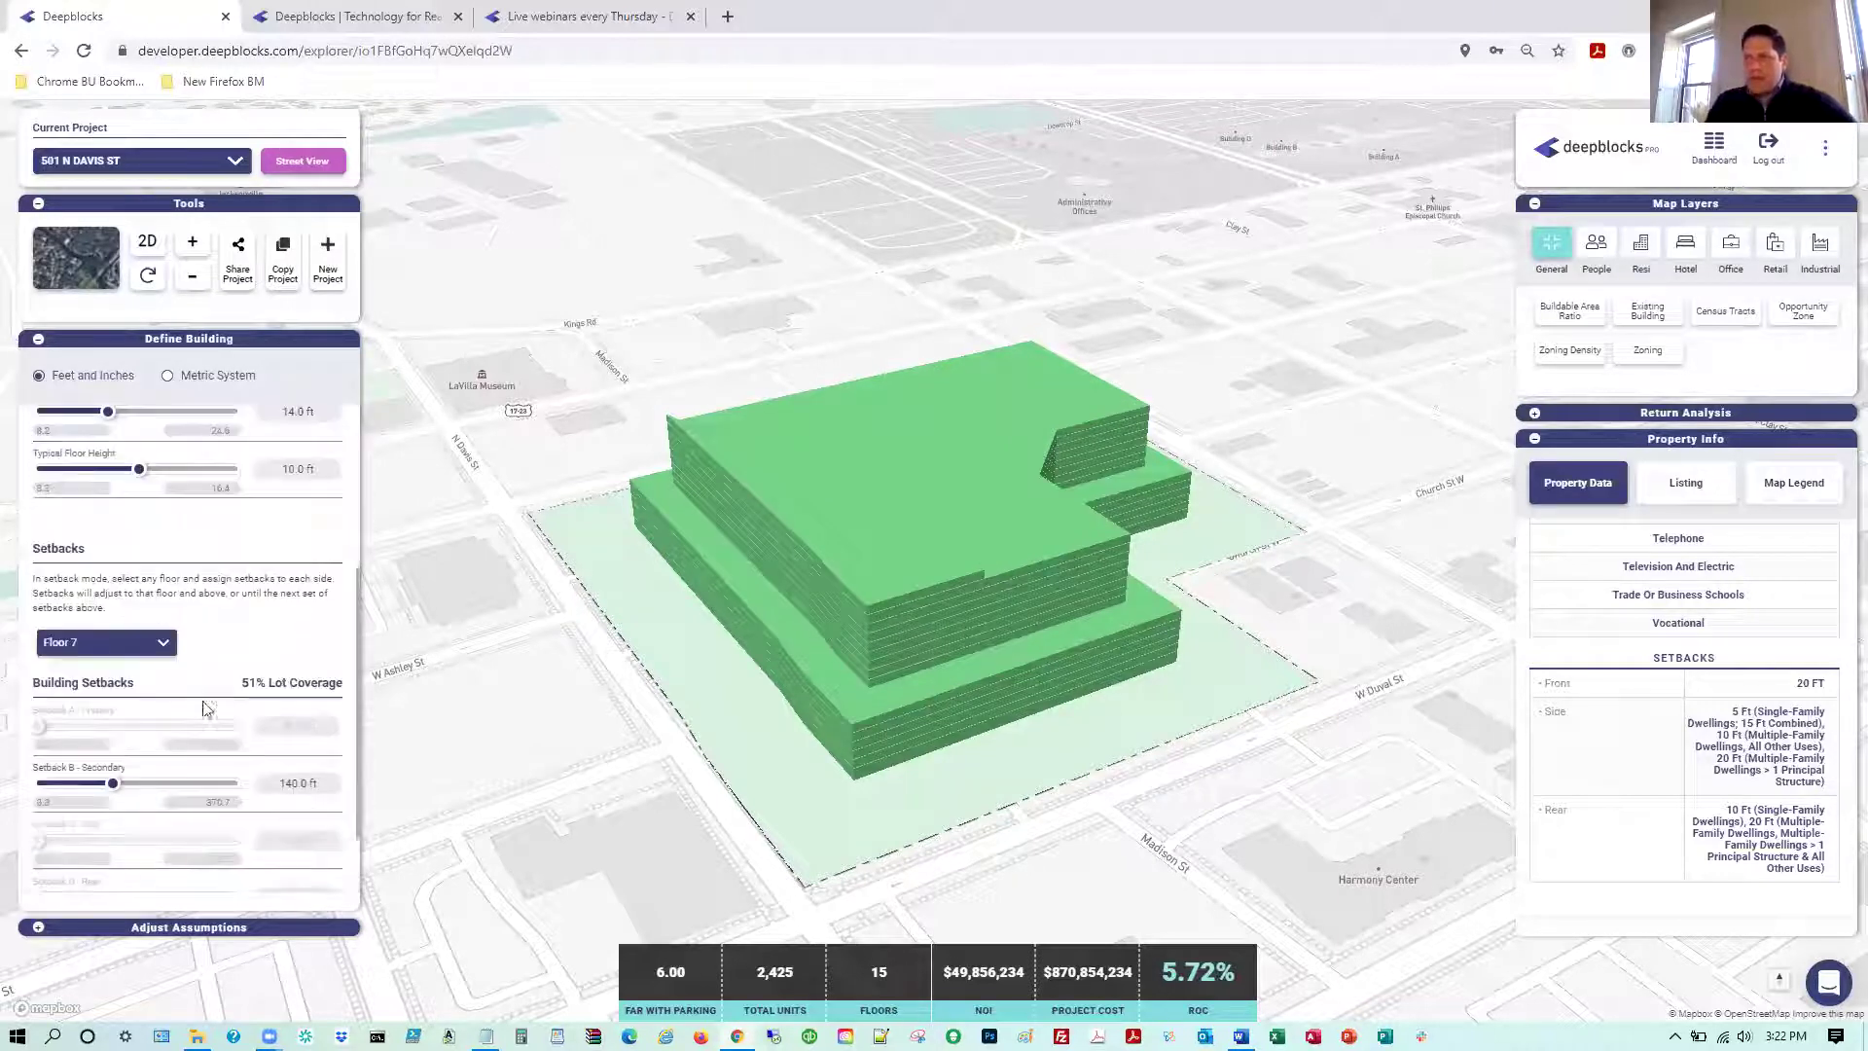
click(39, 926)
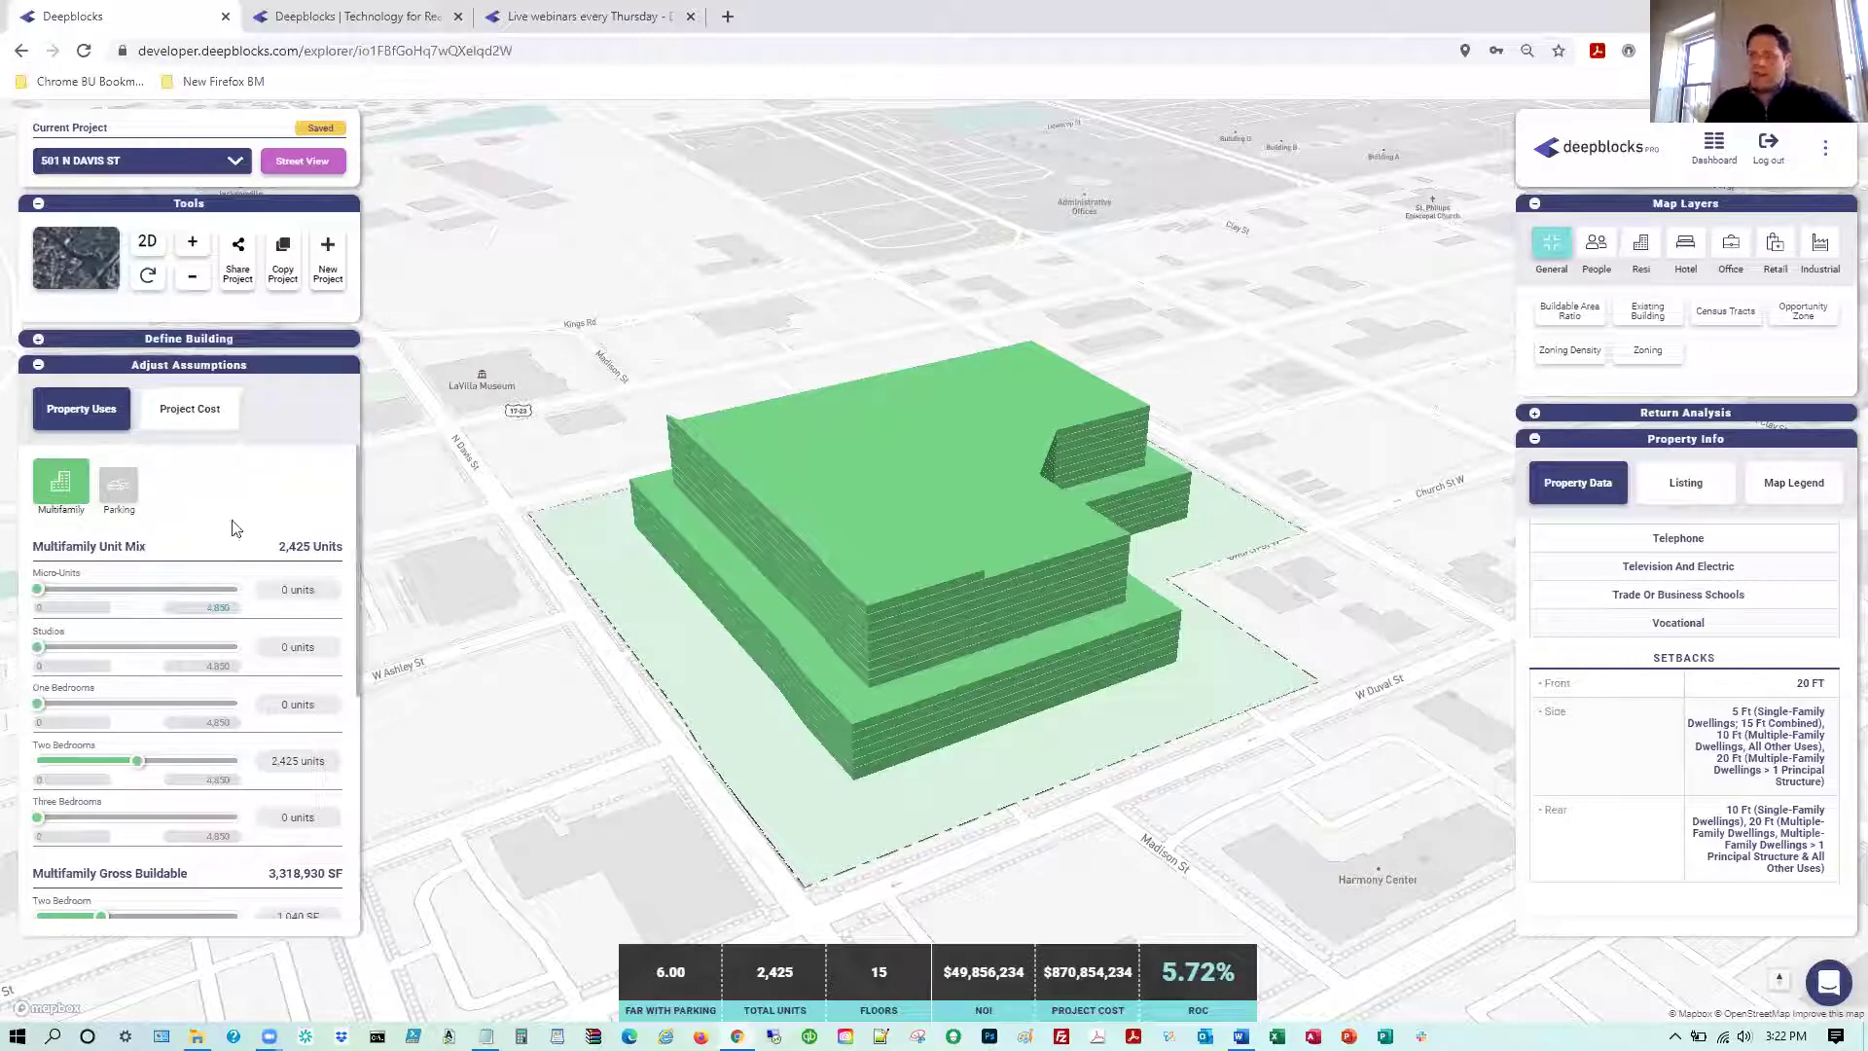
click(313, 759)
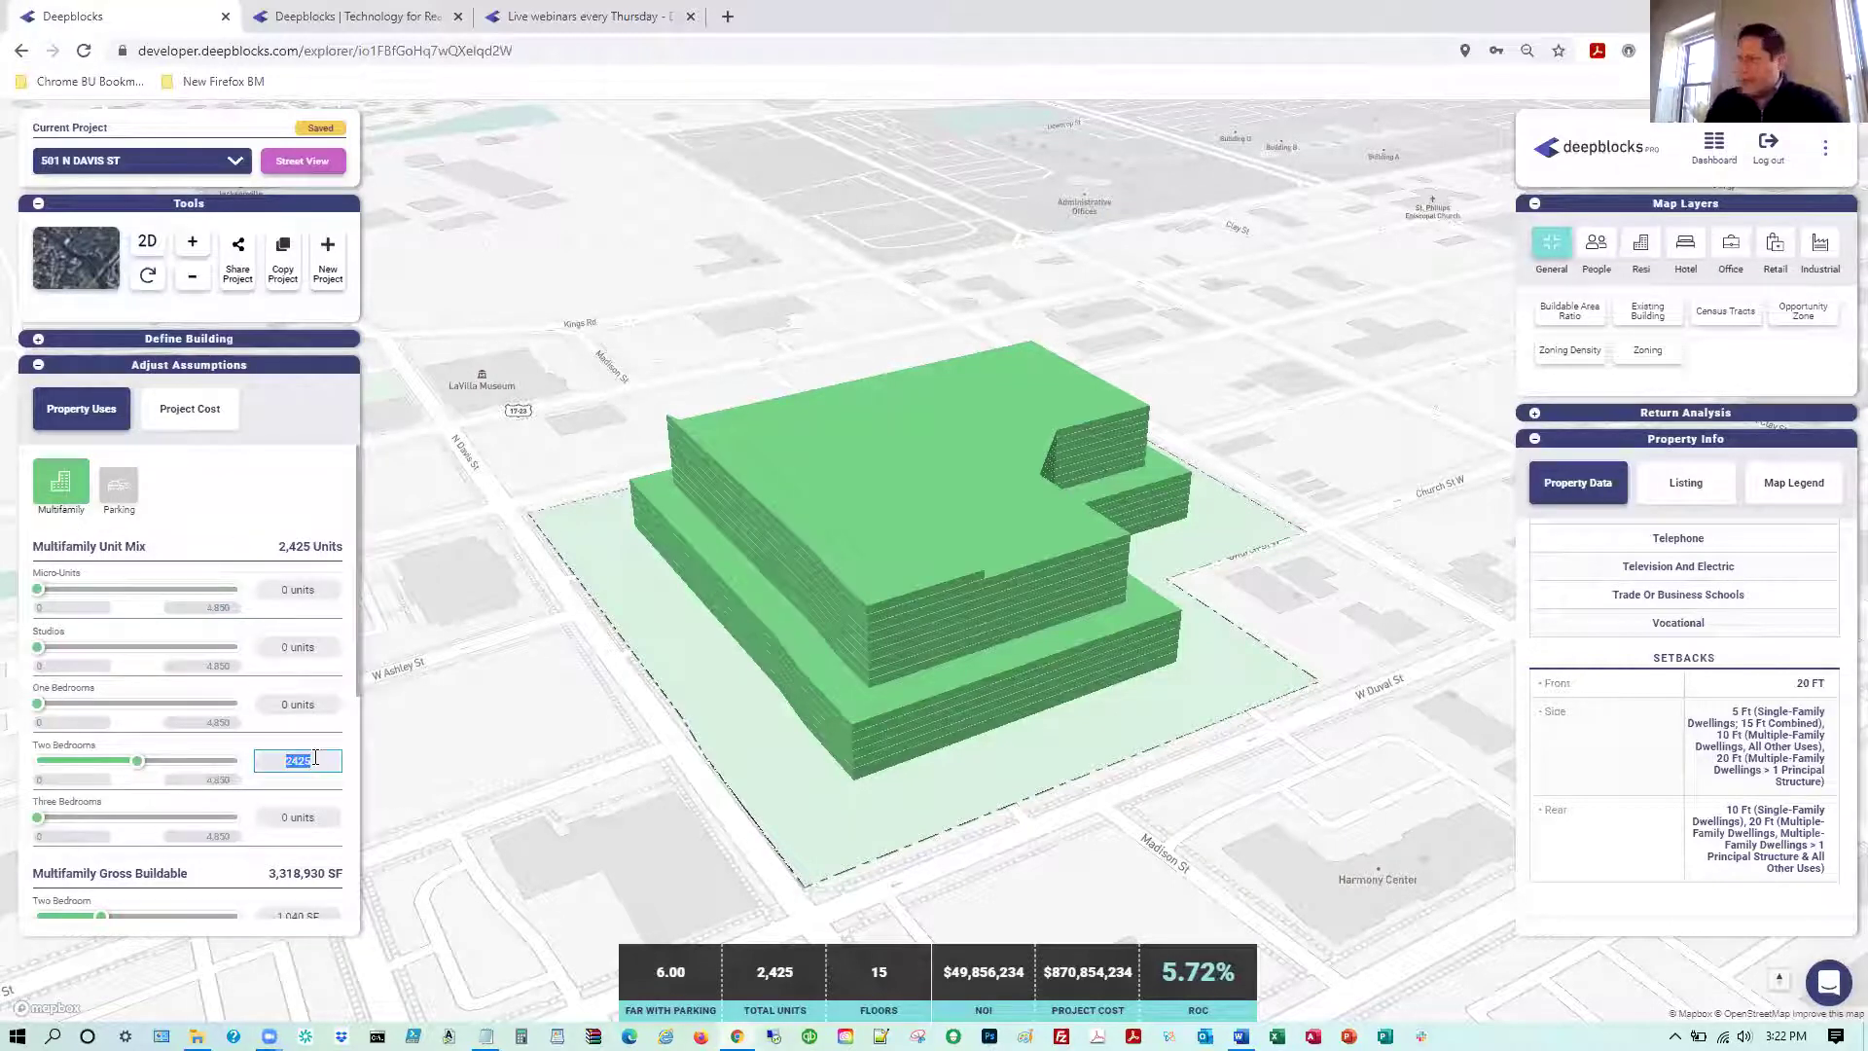
scroll(1751, 690, up, 5)
scroll(1751, 690, up, 6)
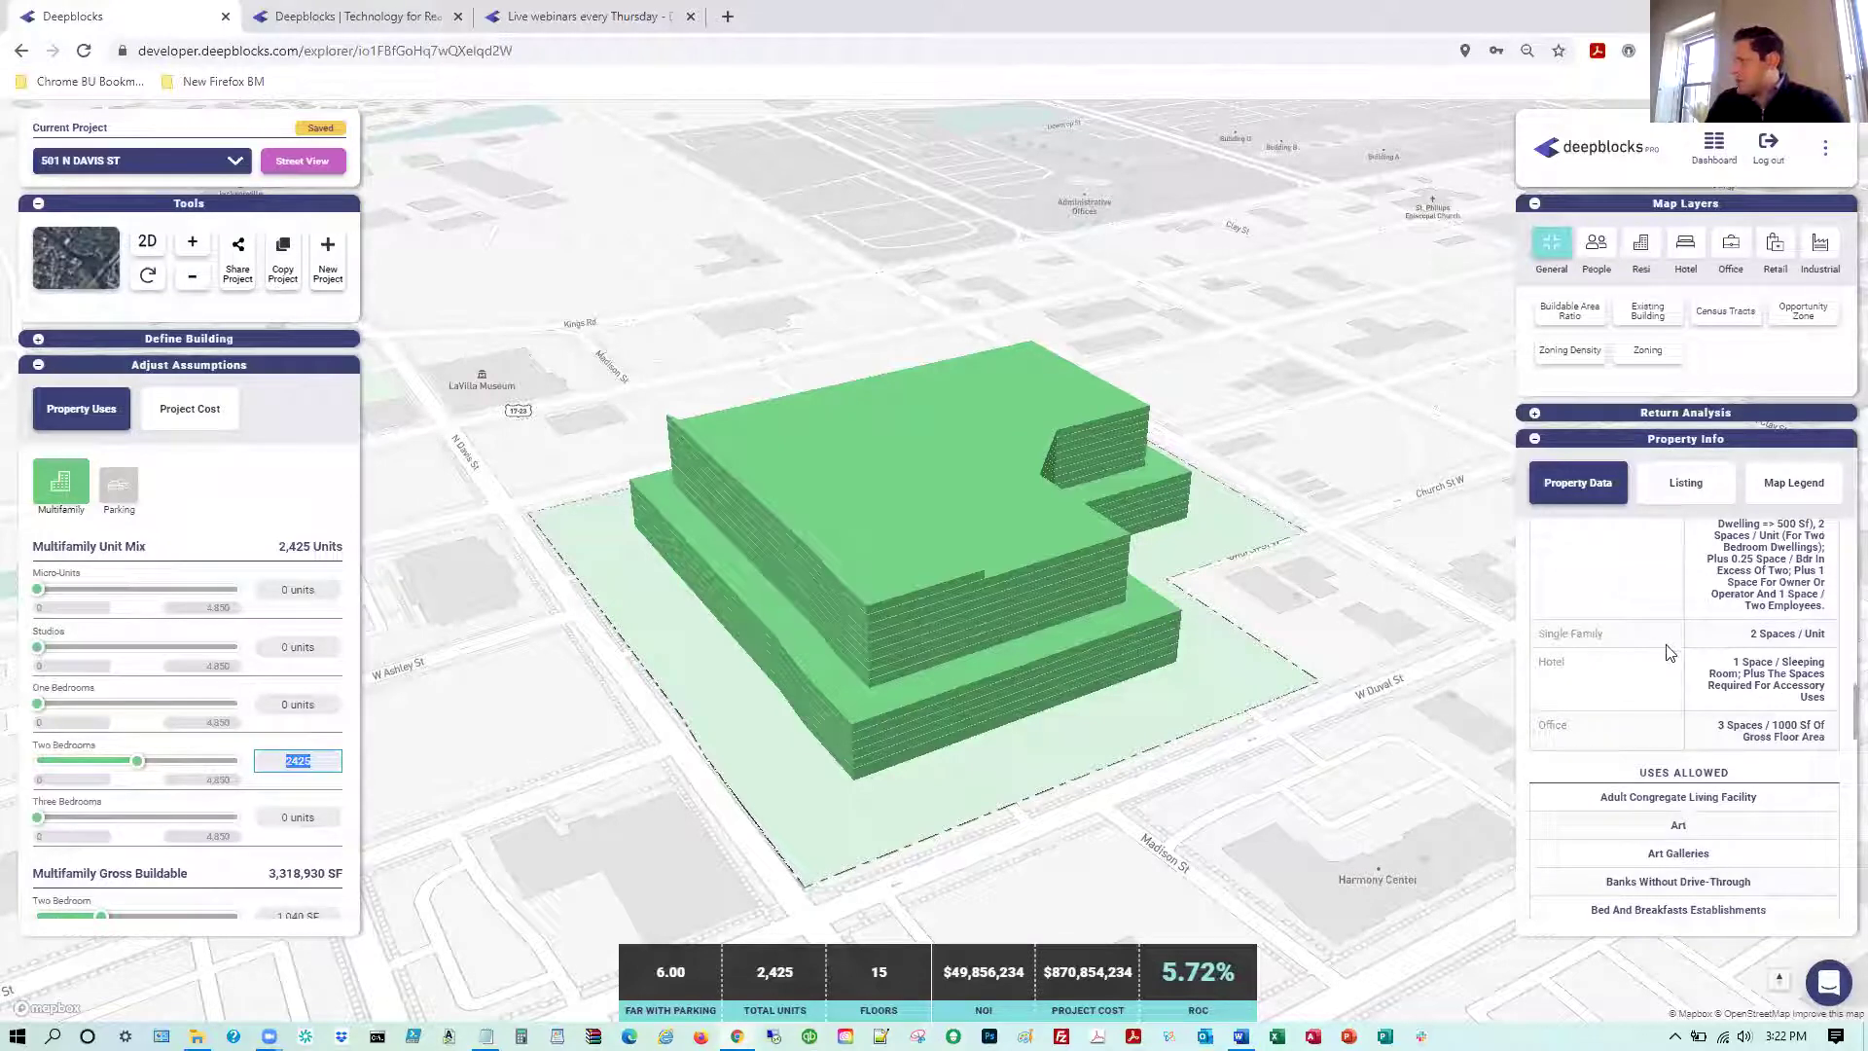
scroll(1702, 731, up, 2)
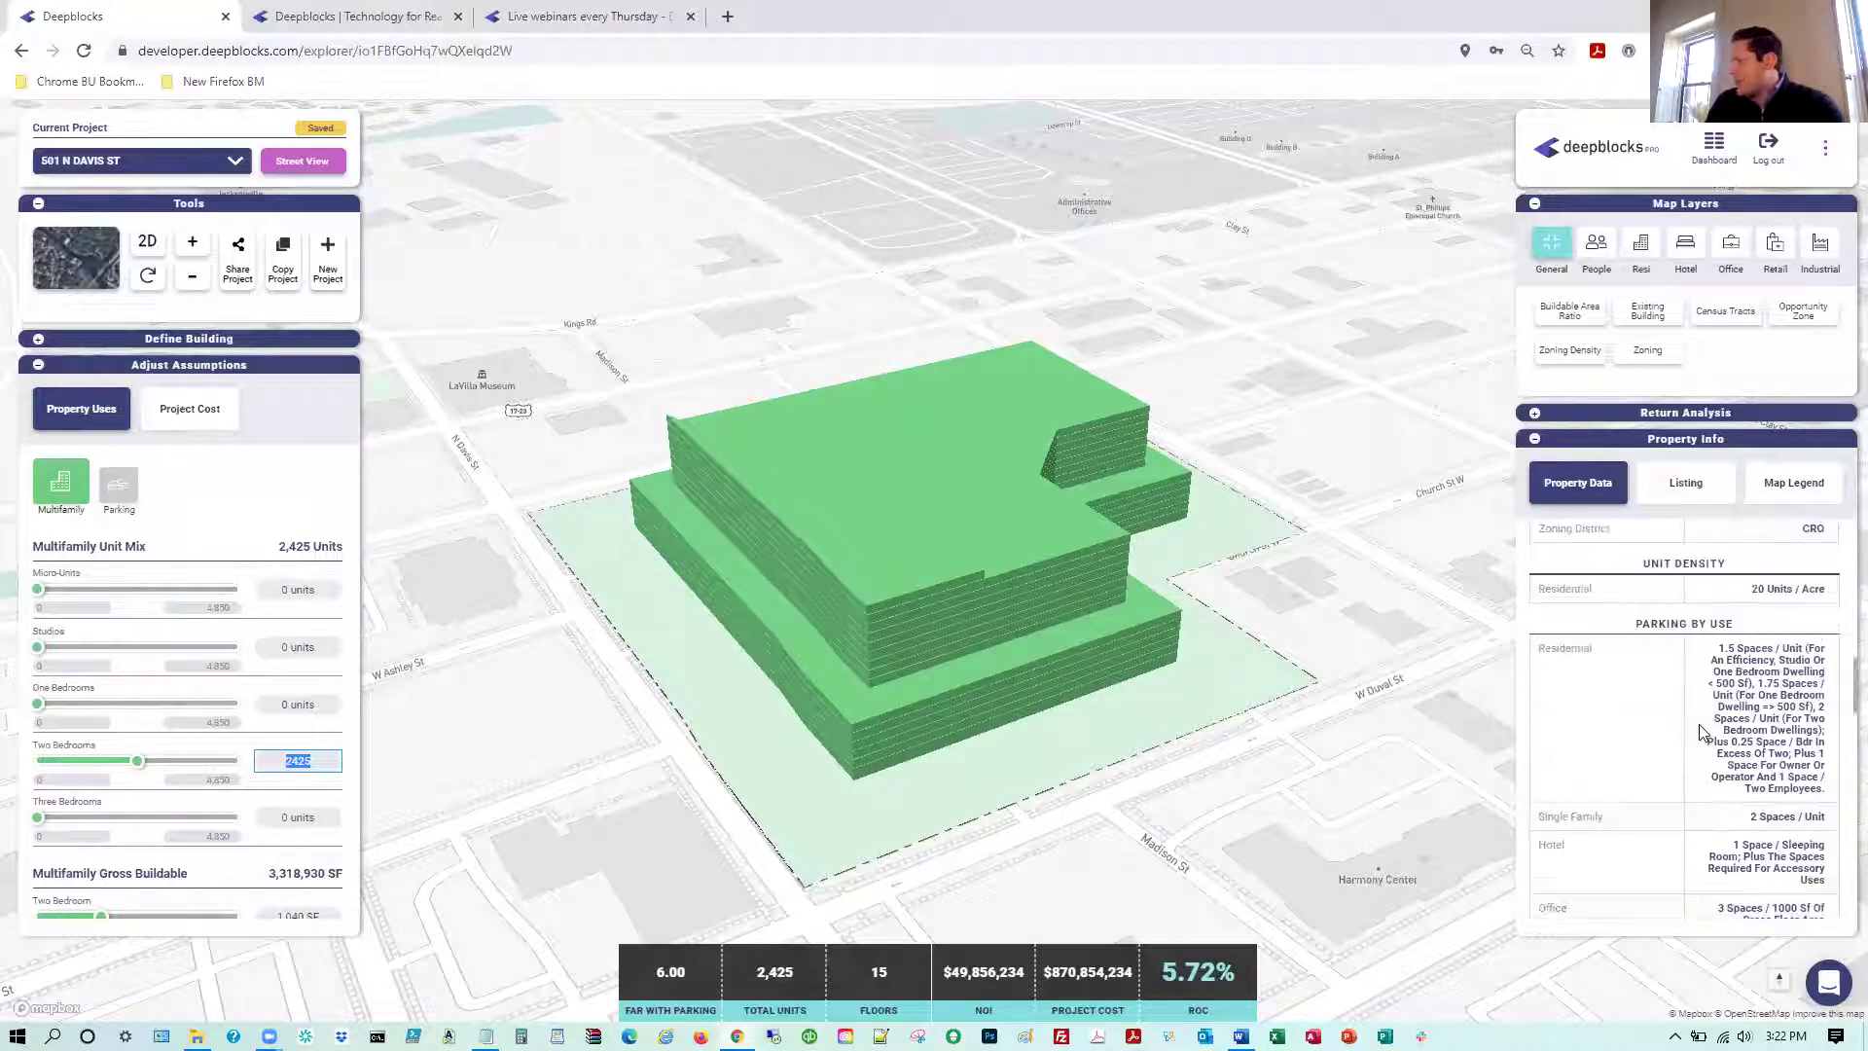
scroll(1731, 722, up, 1)
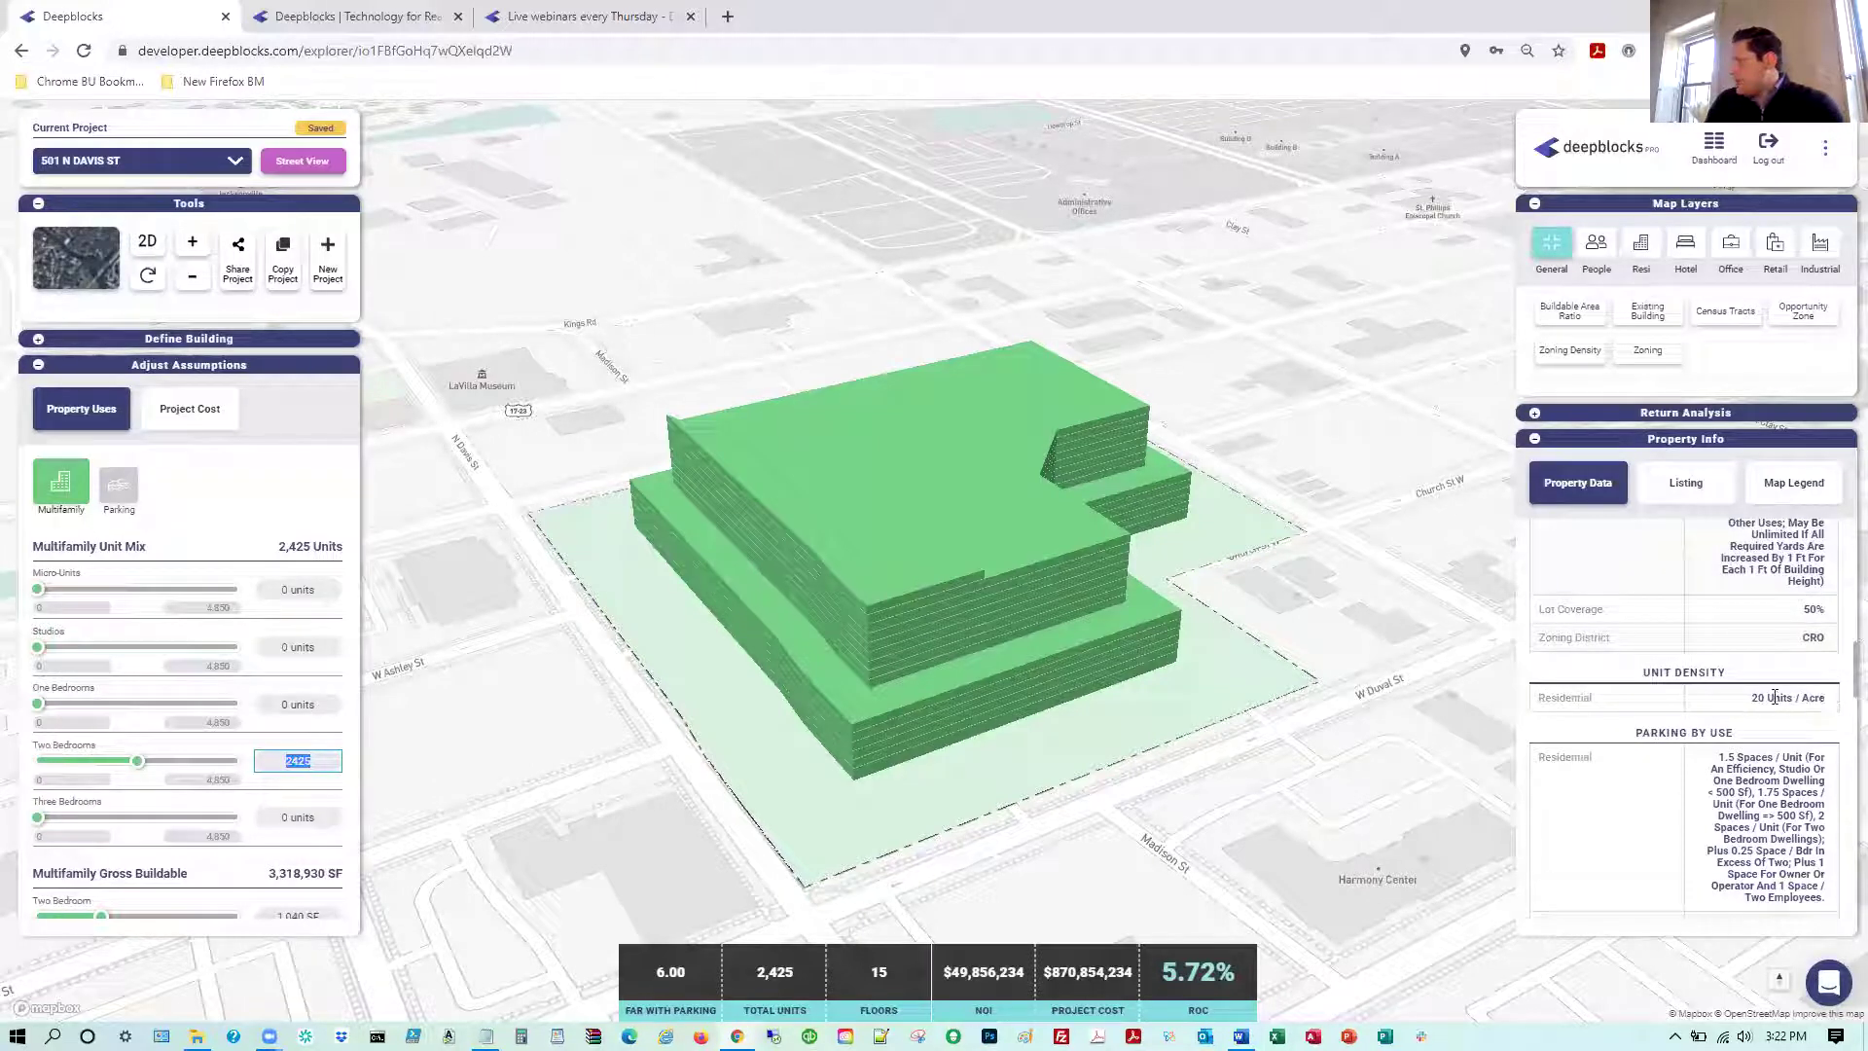
scroll(1817, 713, up, 2)
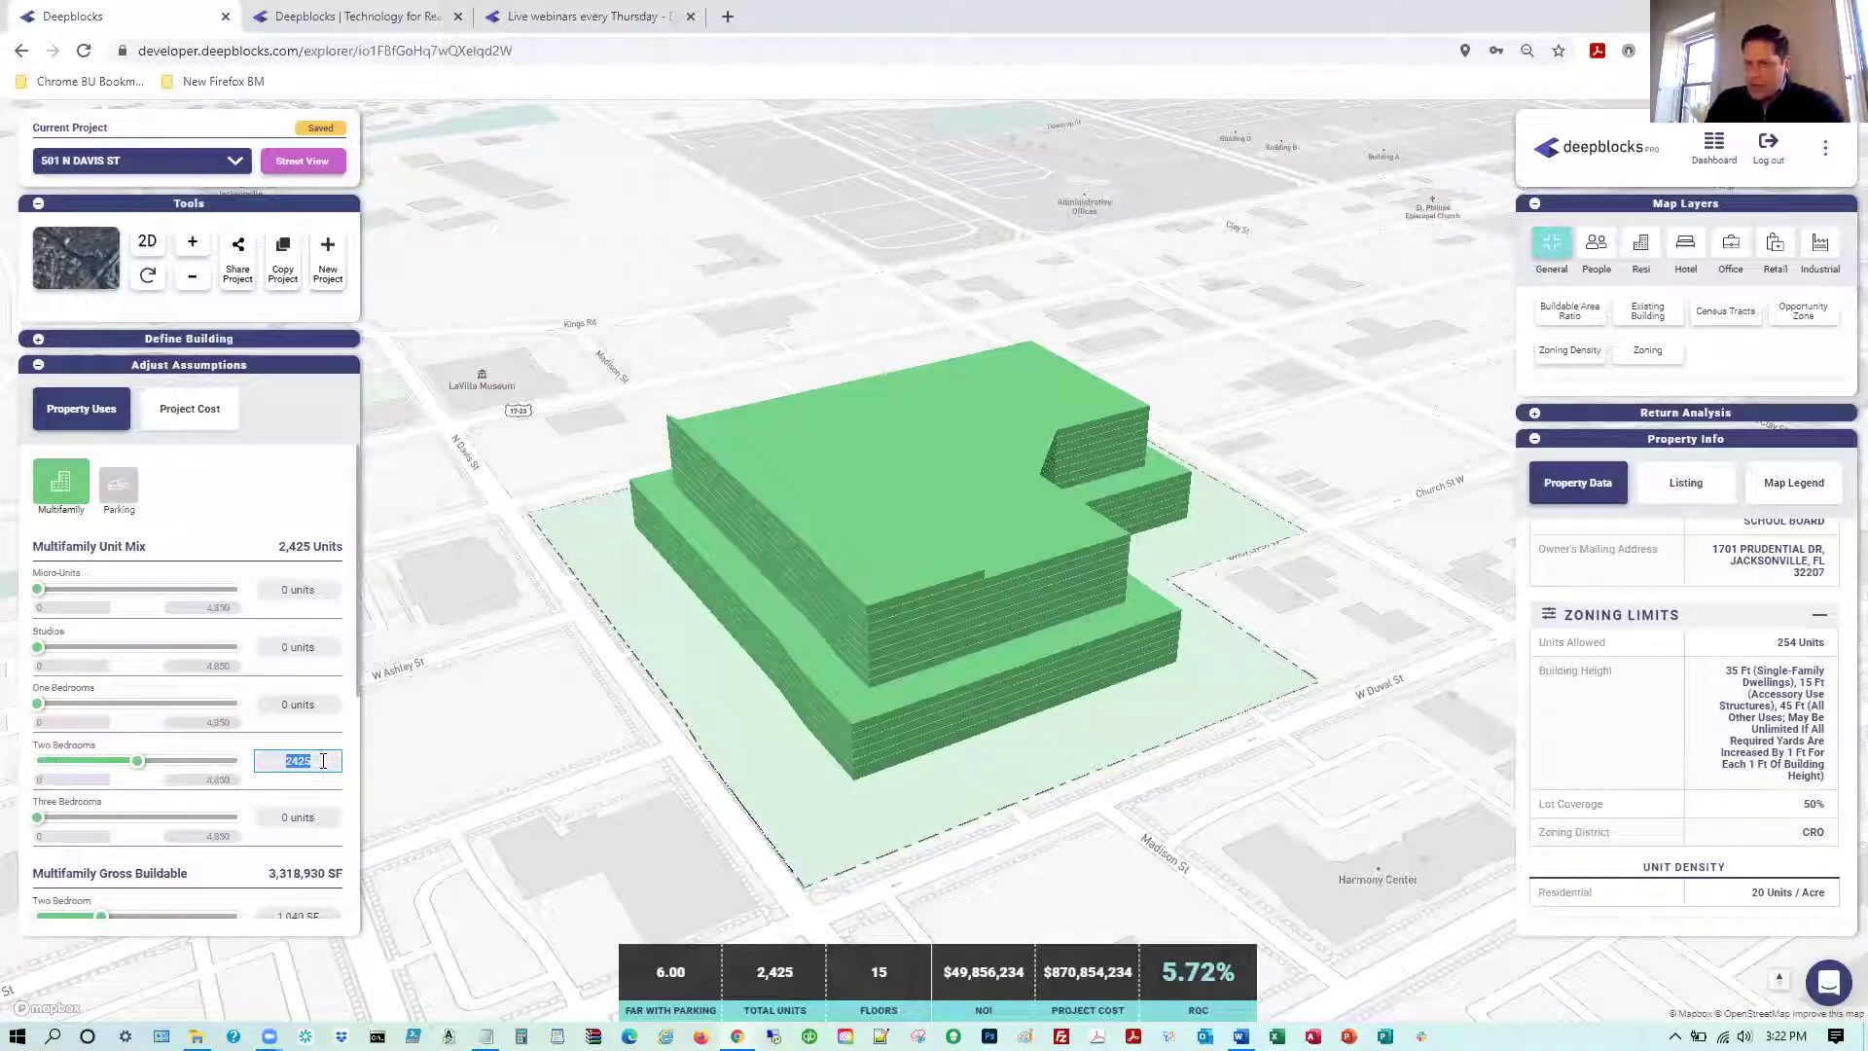
Set the two-bedroom count in the multifamily unit mix to 1,000 units
text(1,0)
text(000)
click(292, 817)
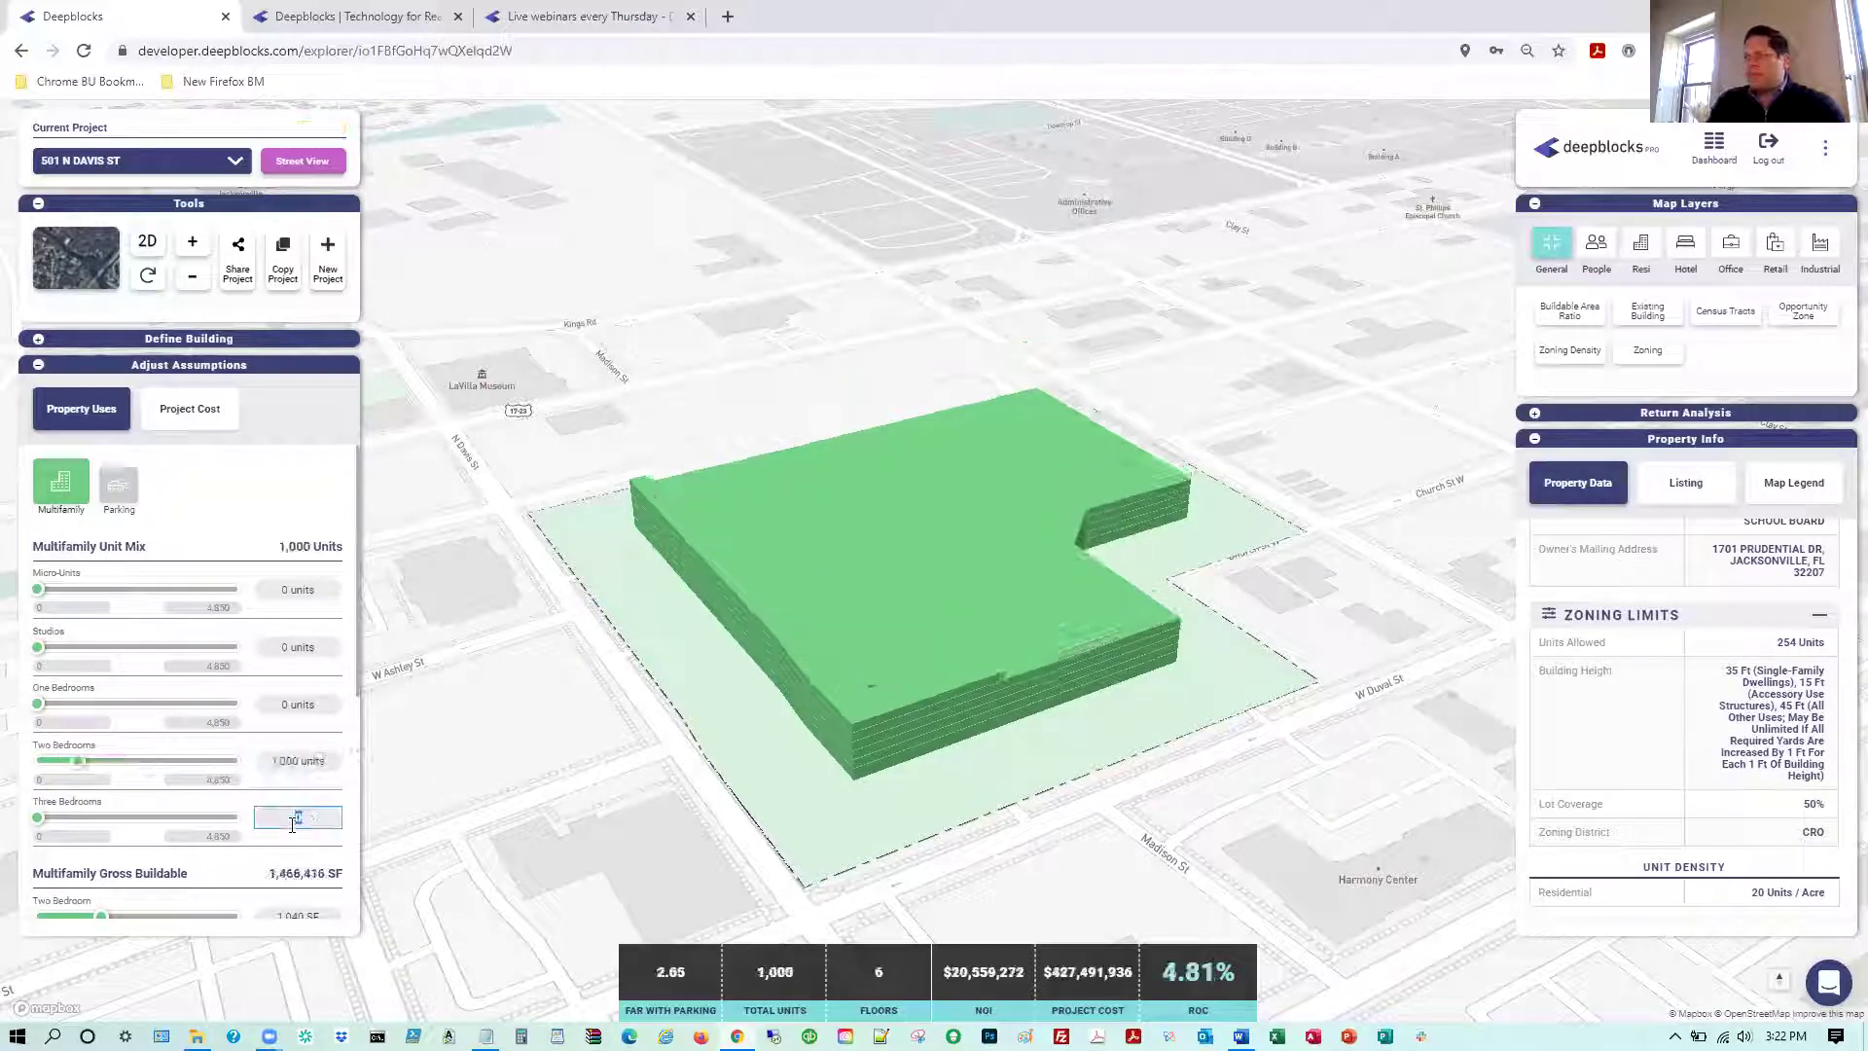
Return to the dashboard and open the (TMO) EXAMPLE 2 multi-shape development project
click(304, 762)
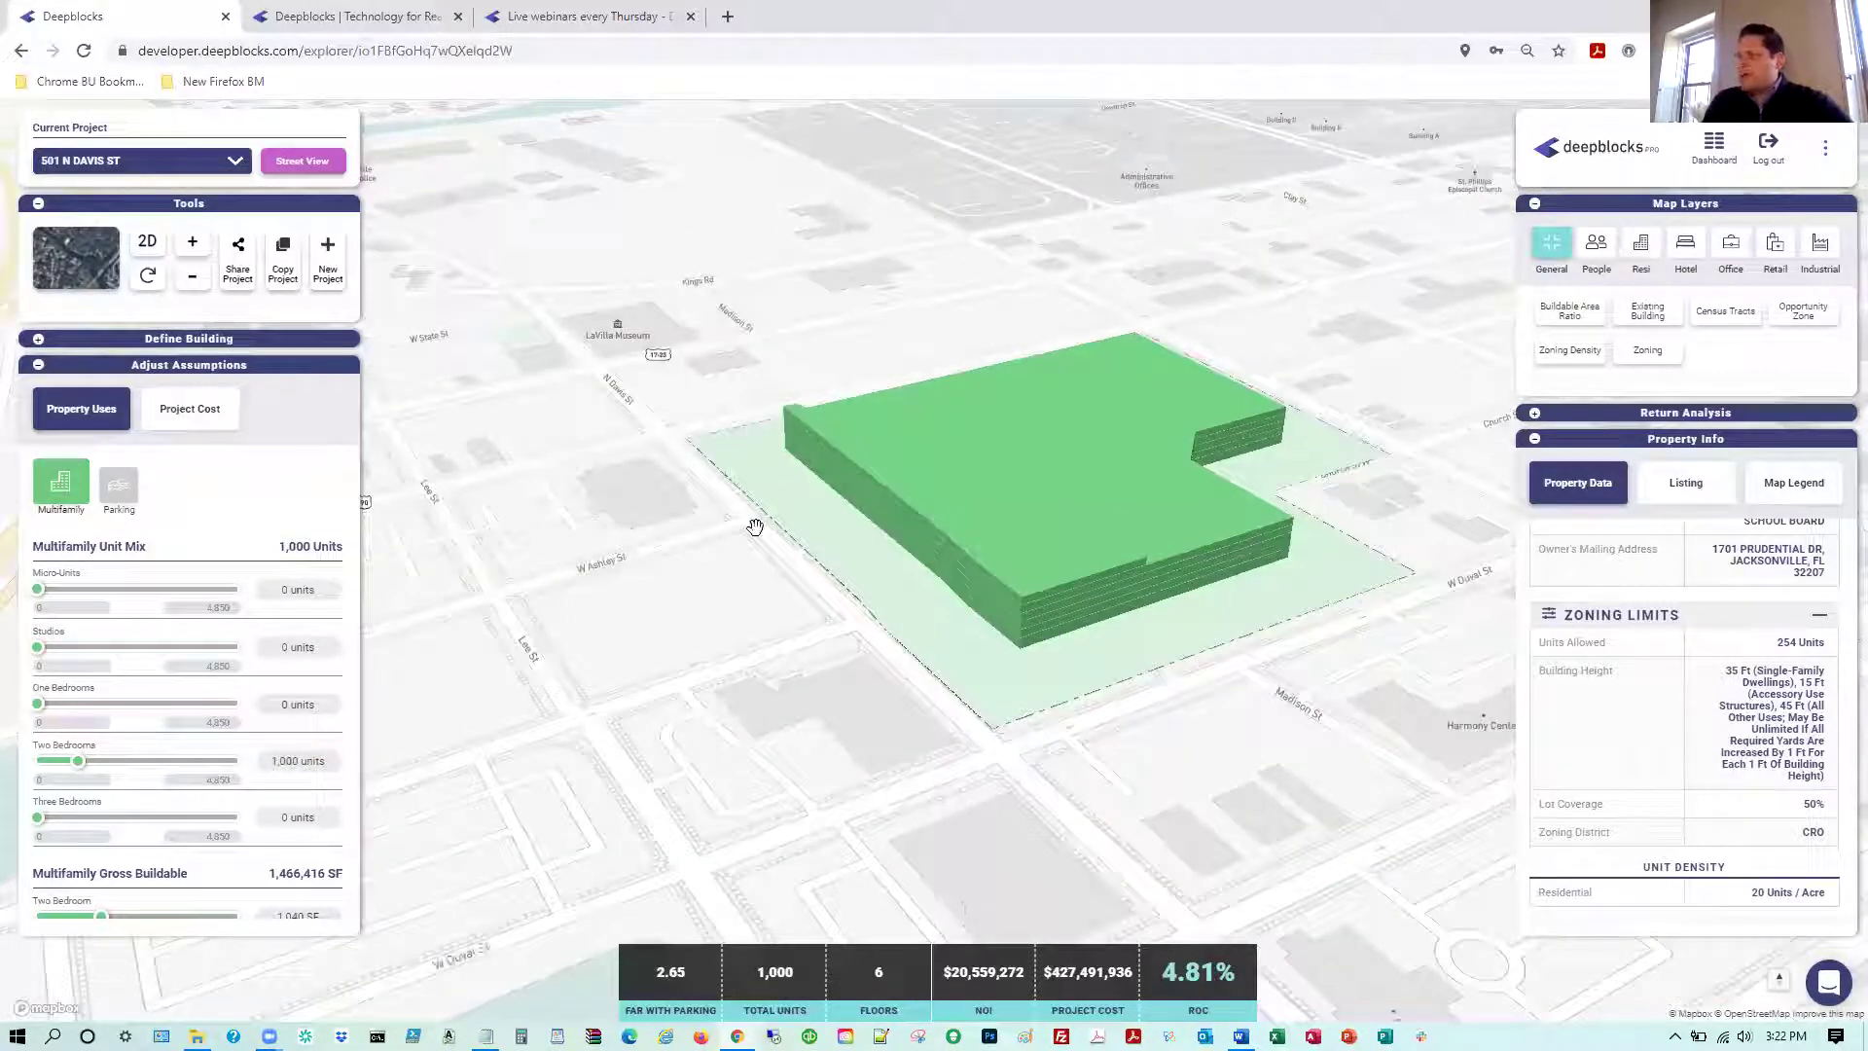
click(1712, 156)
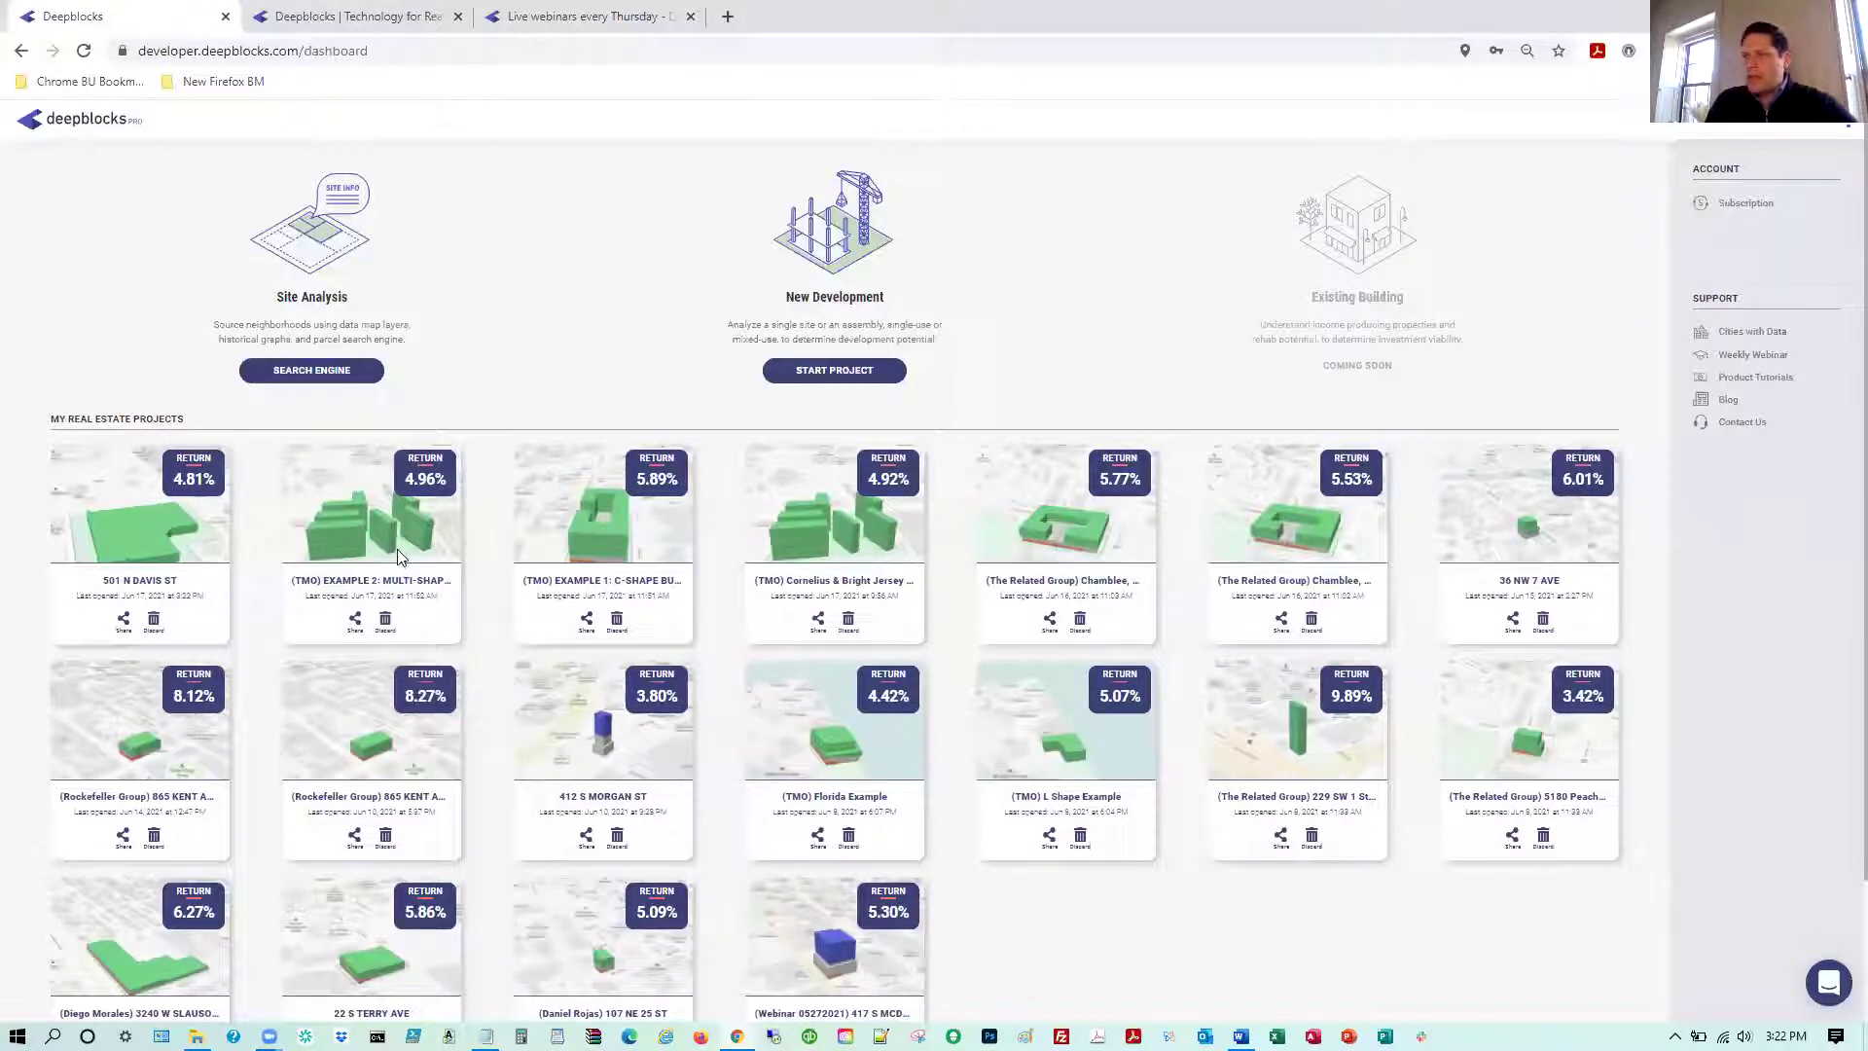
click(397, 551)
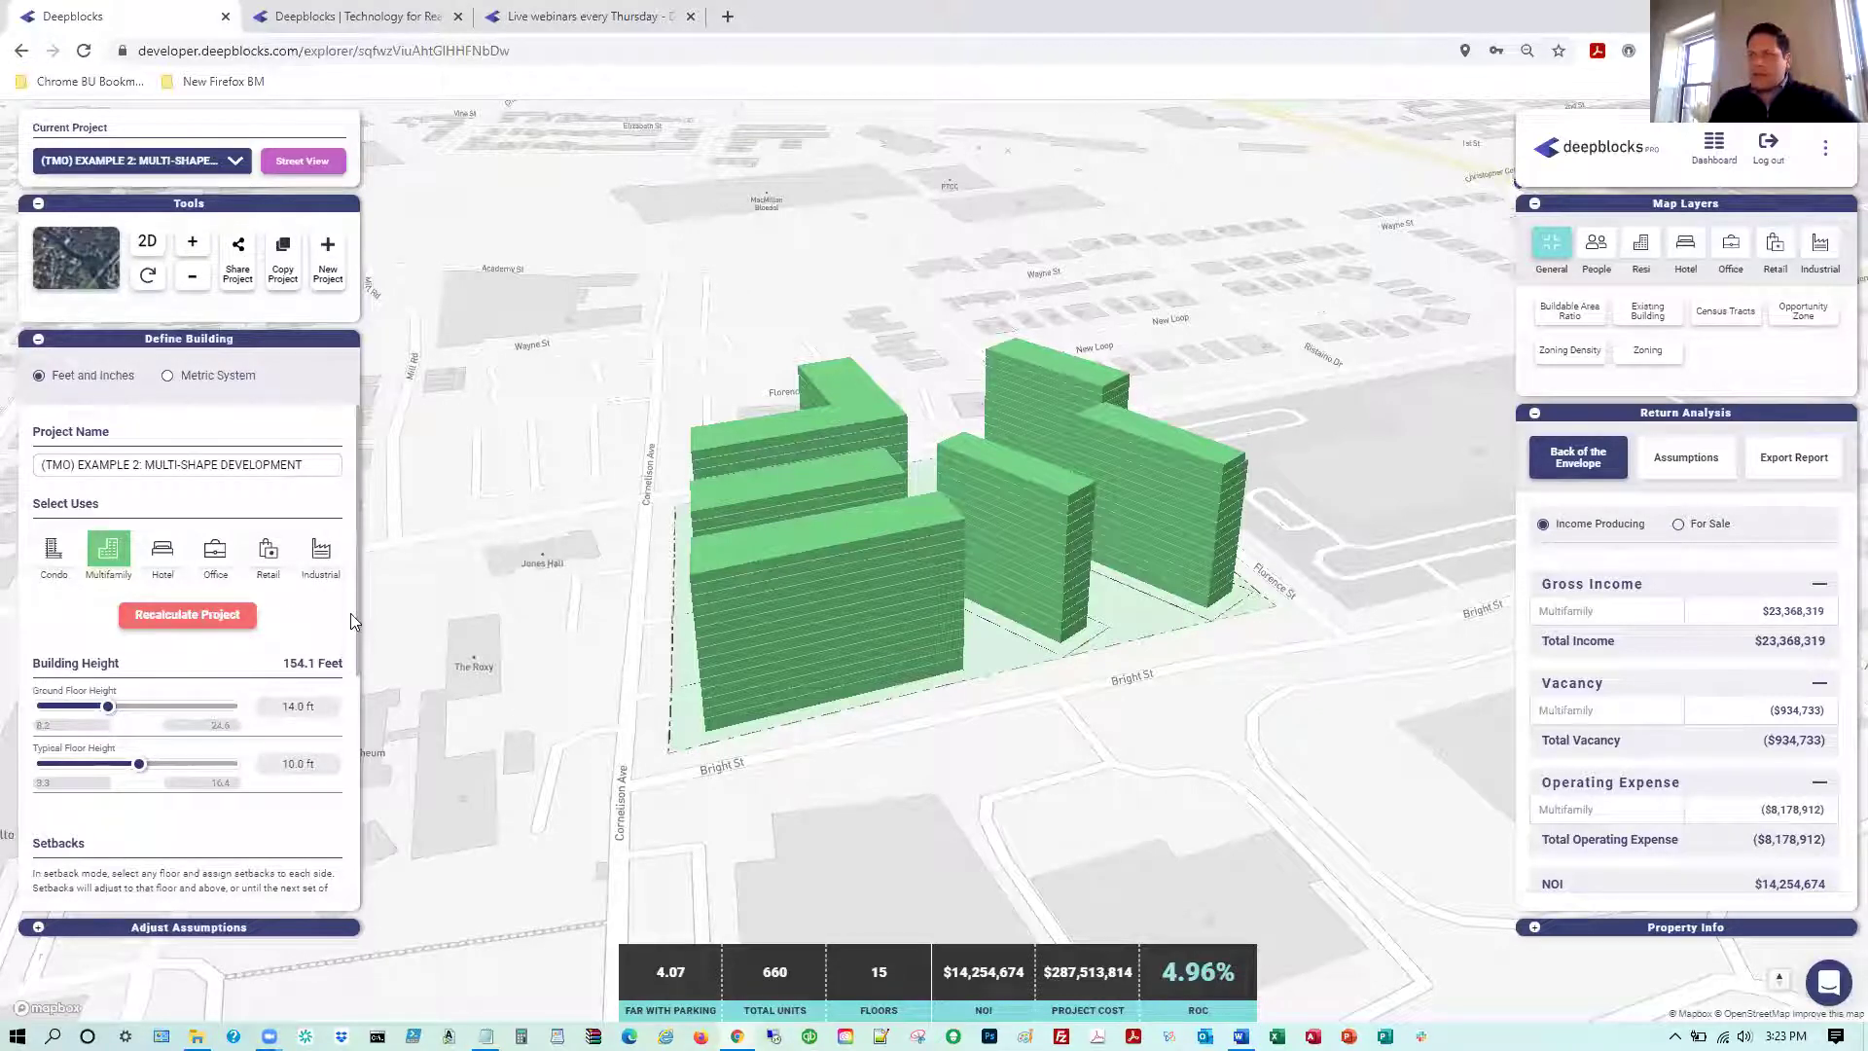
Review the multifamily property-use assumptions, including gross buildable area, income, vacancy and operating expenses
click(54, 927)
scroll(199, 715, down, 4)
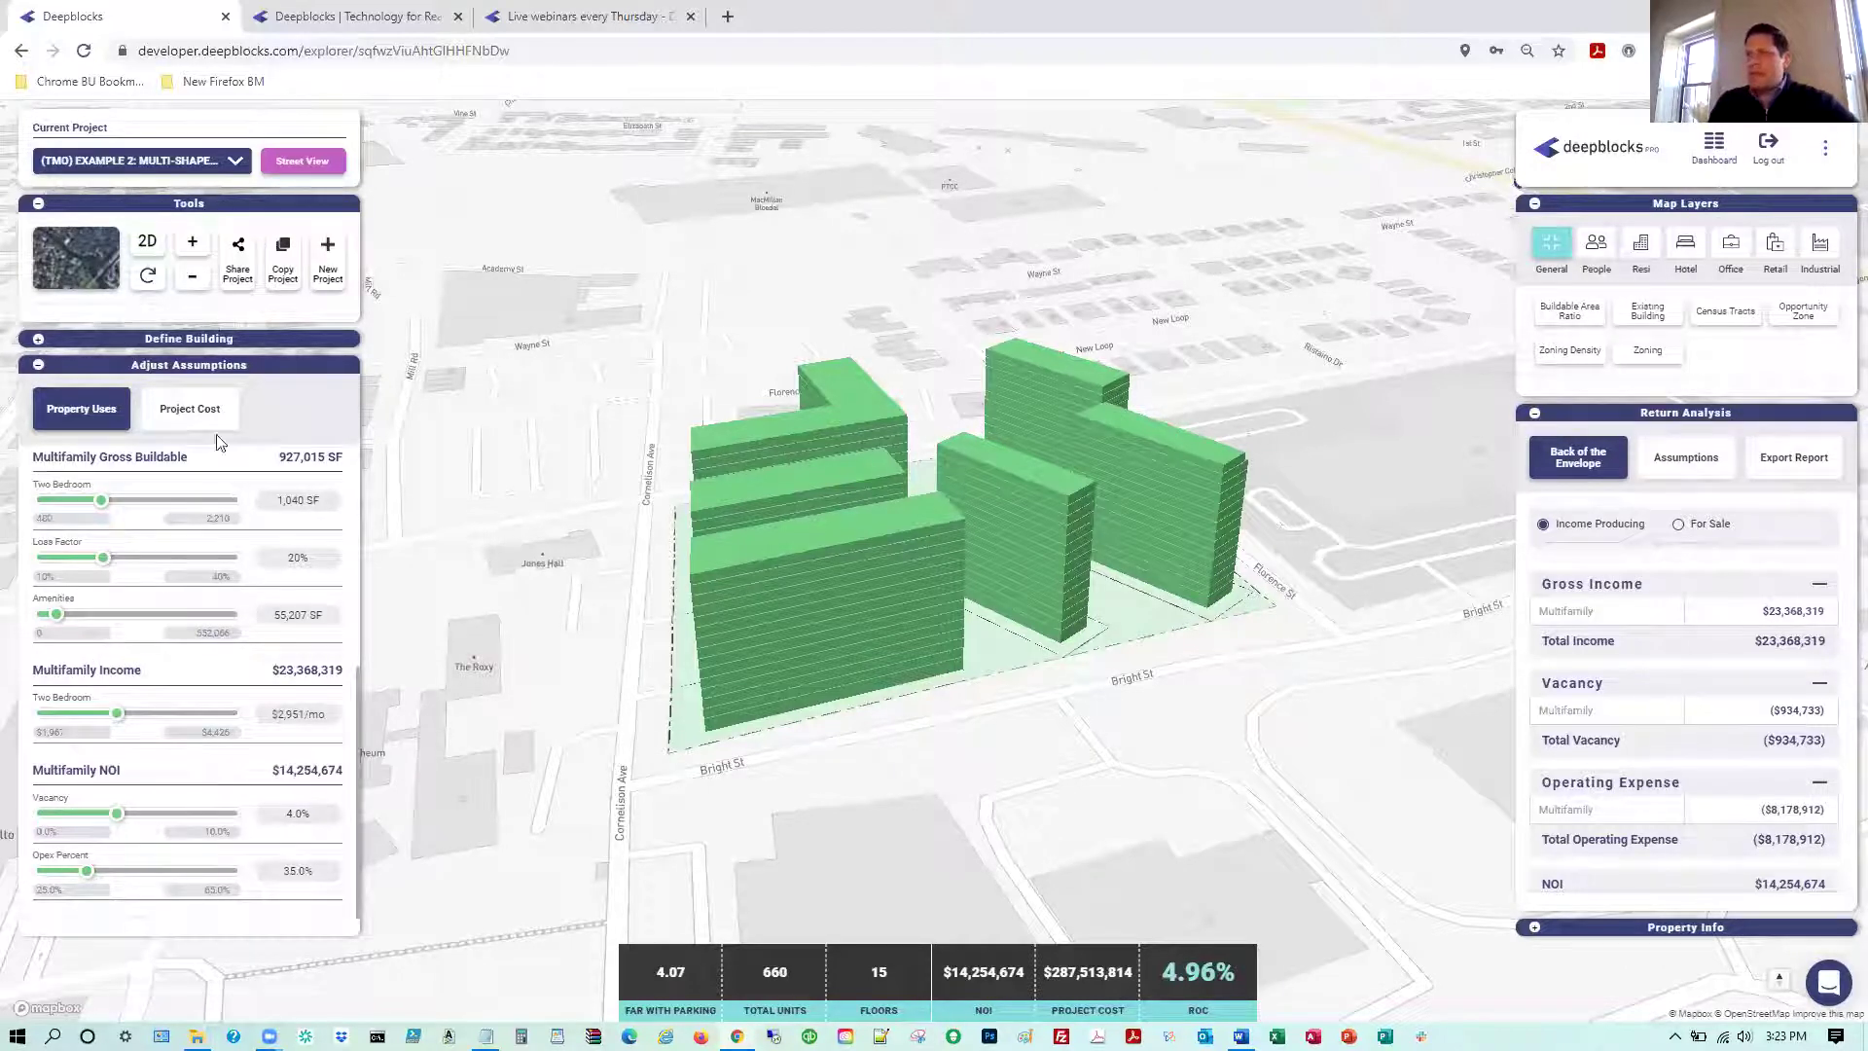
scroll(237, 556, up, 5)
Review the project cost assumptions from purchase price through hard cost, and open the export report form
click(200, 412)
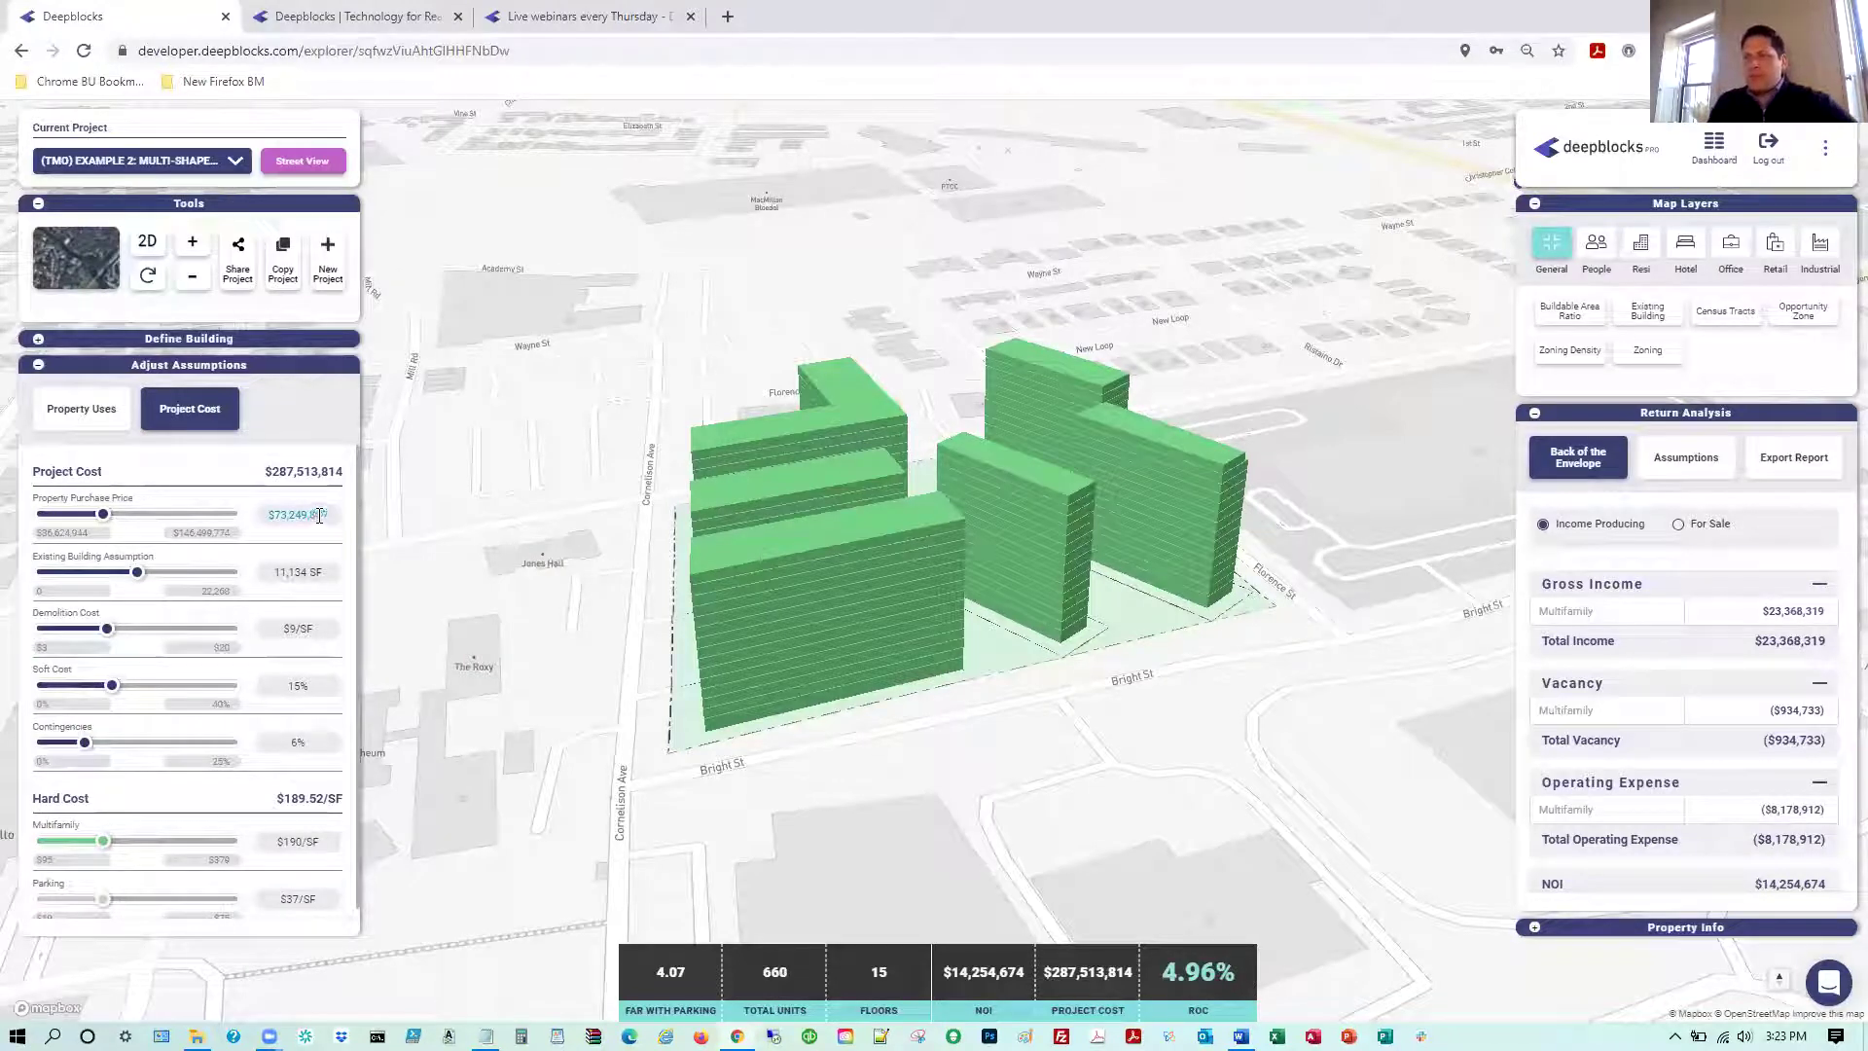
scroll(243, 653, down, 1)
scroll(248, 681, down, 1)
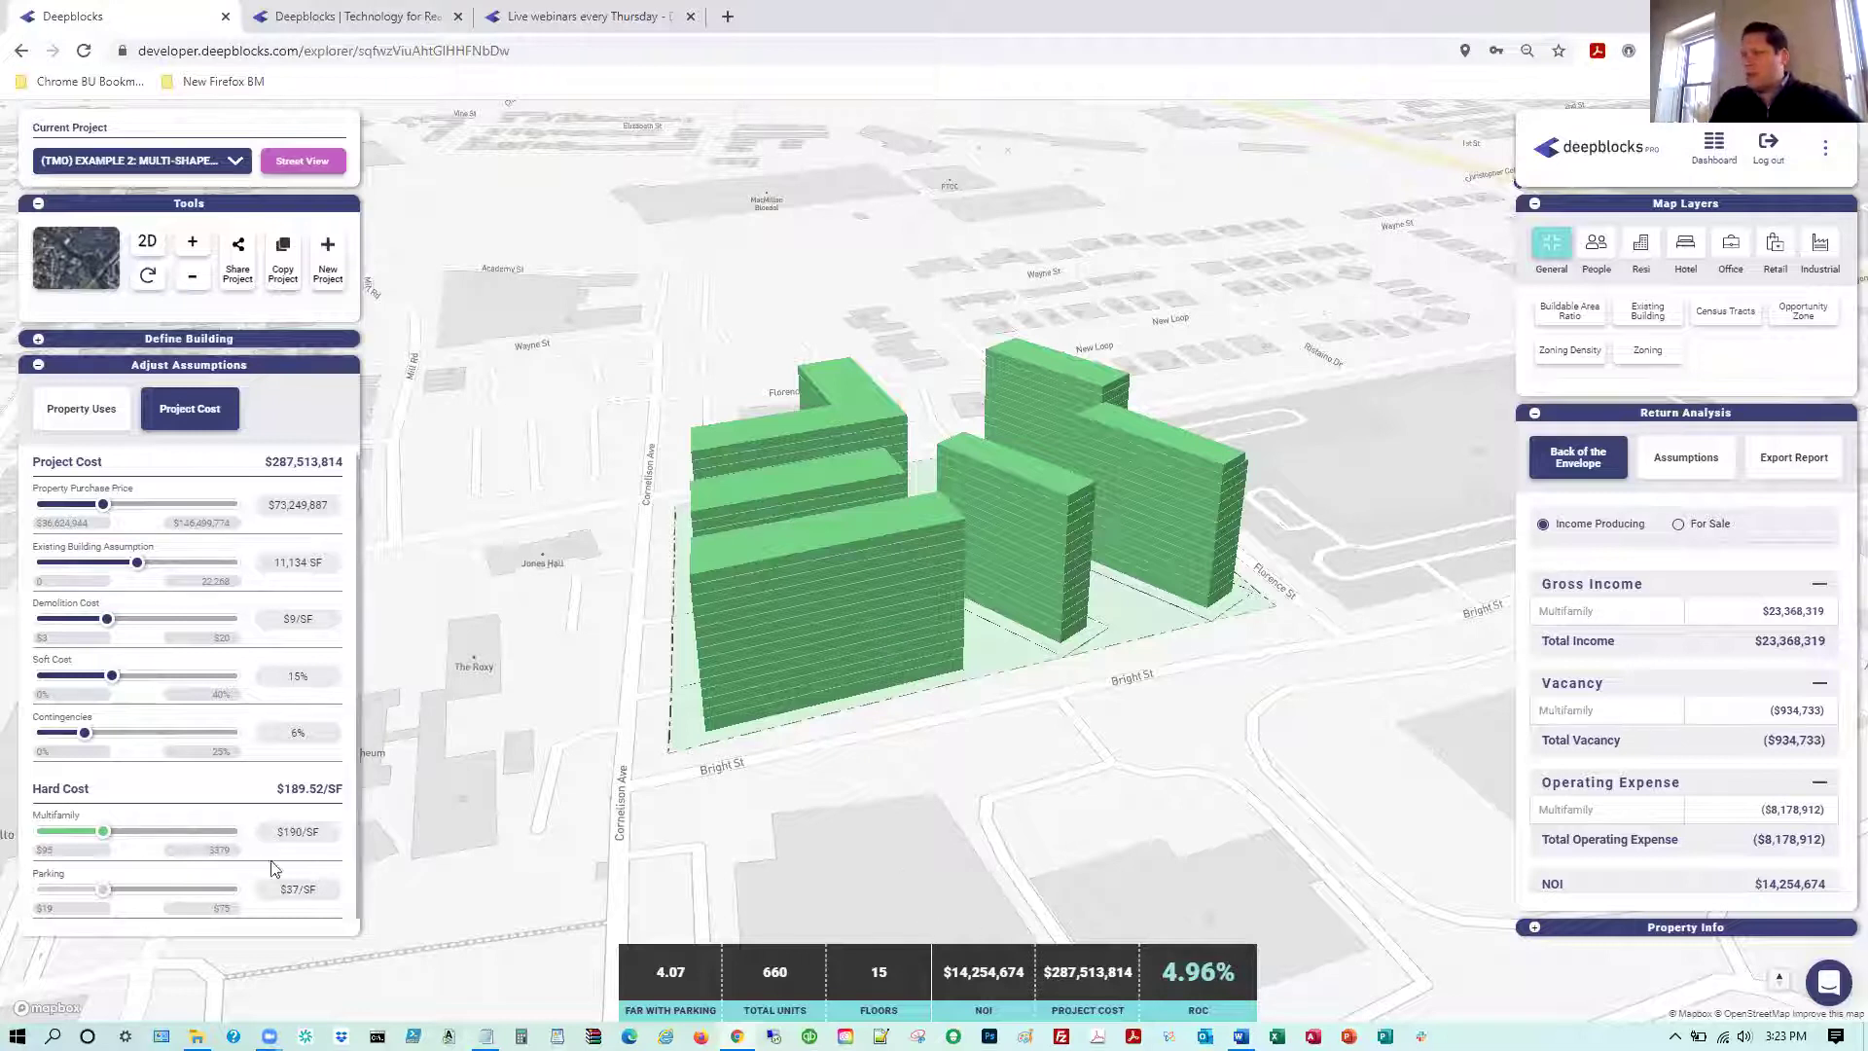
click(296, 830)
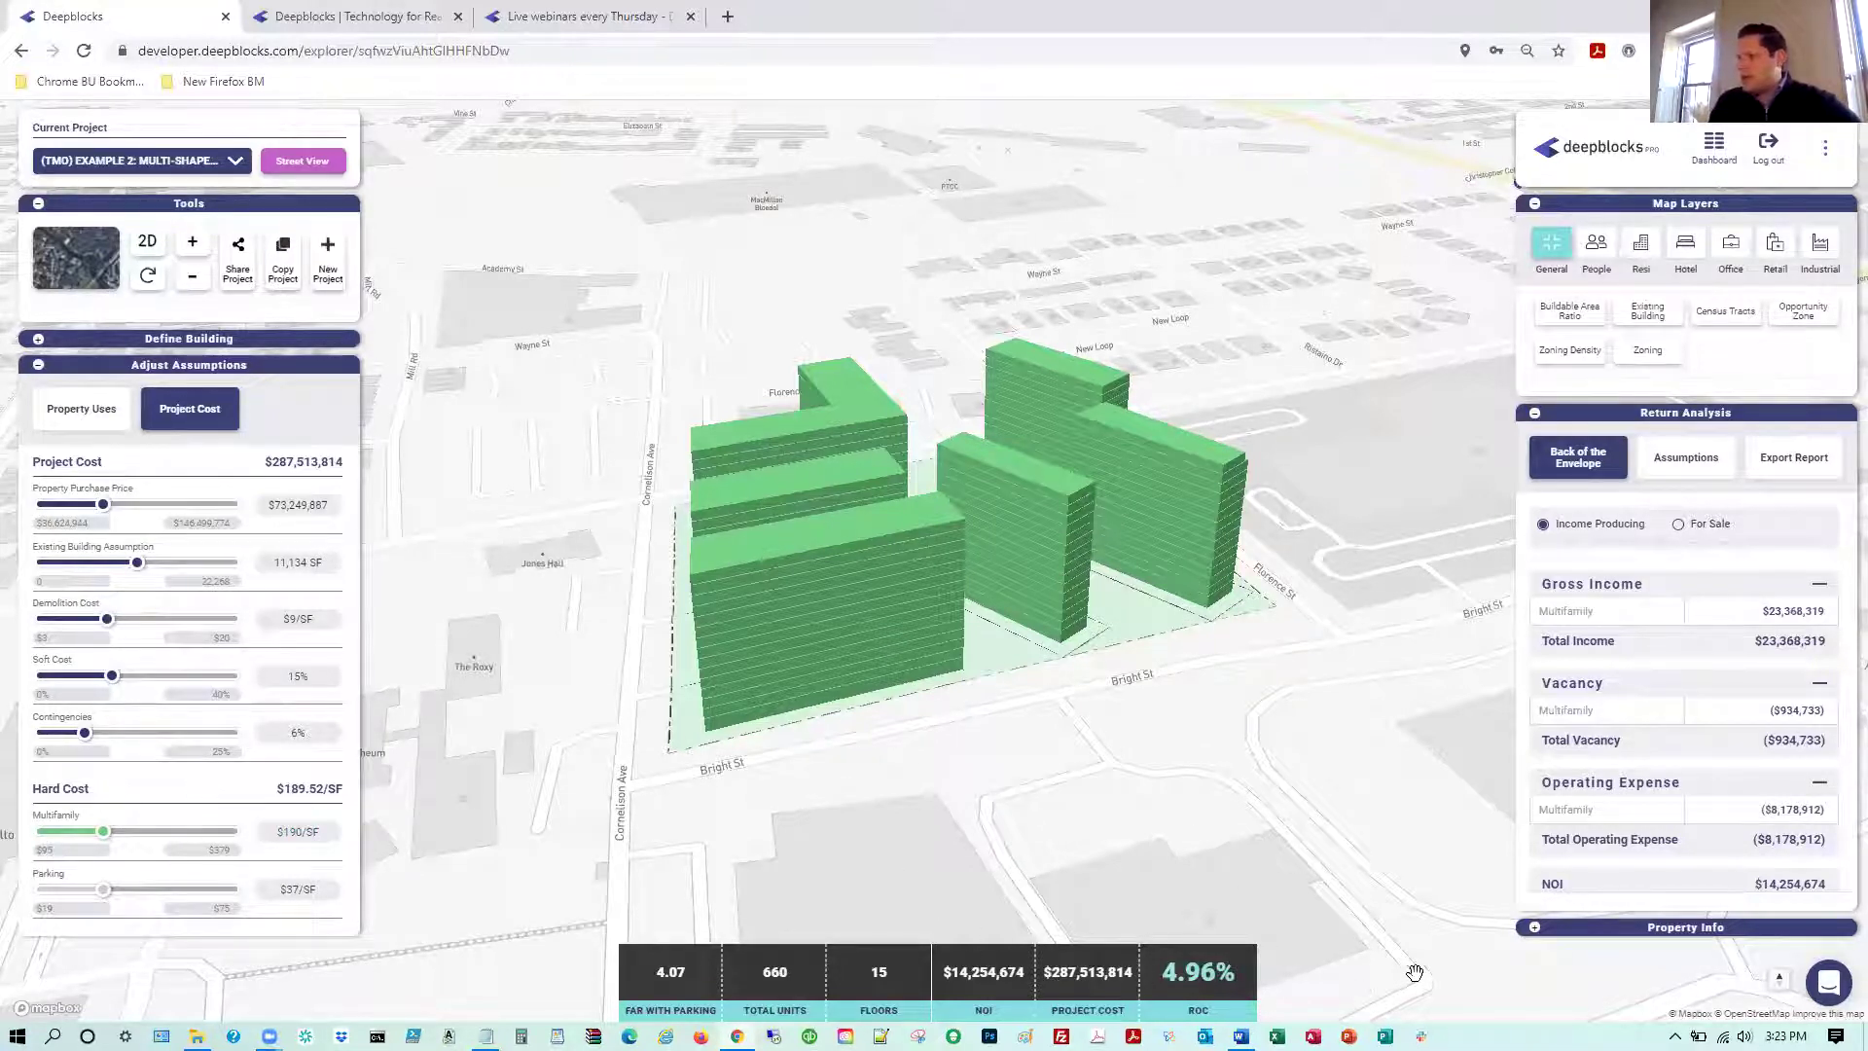
click(268, 765)
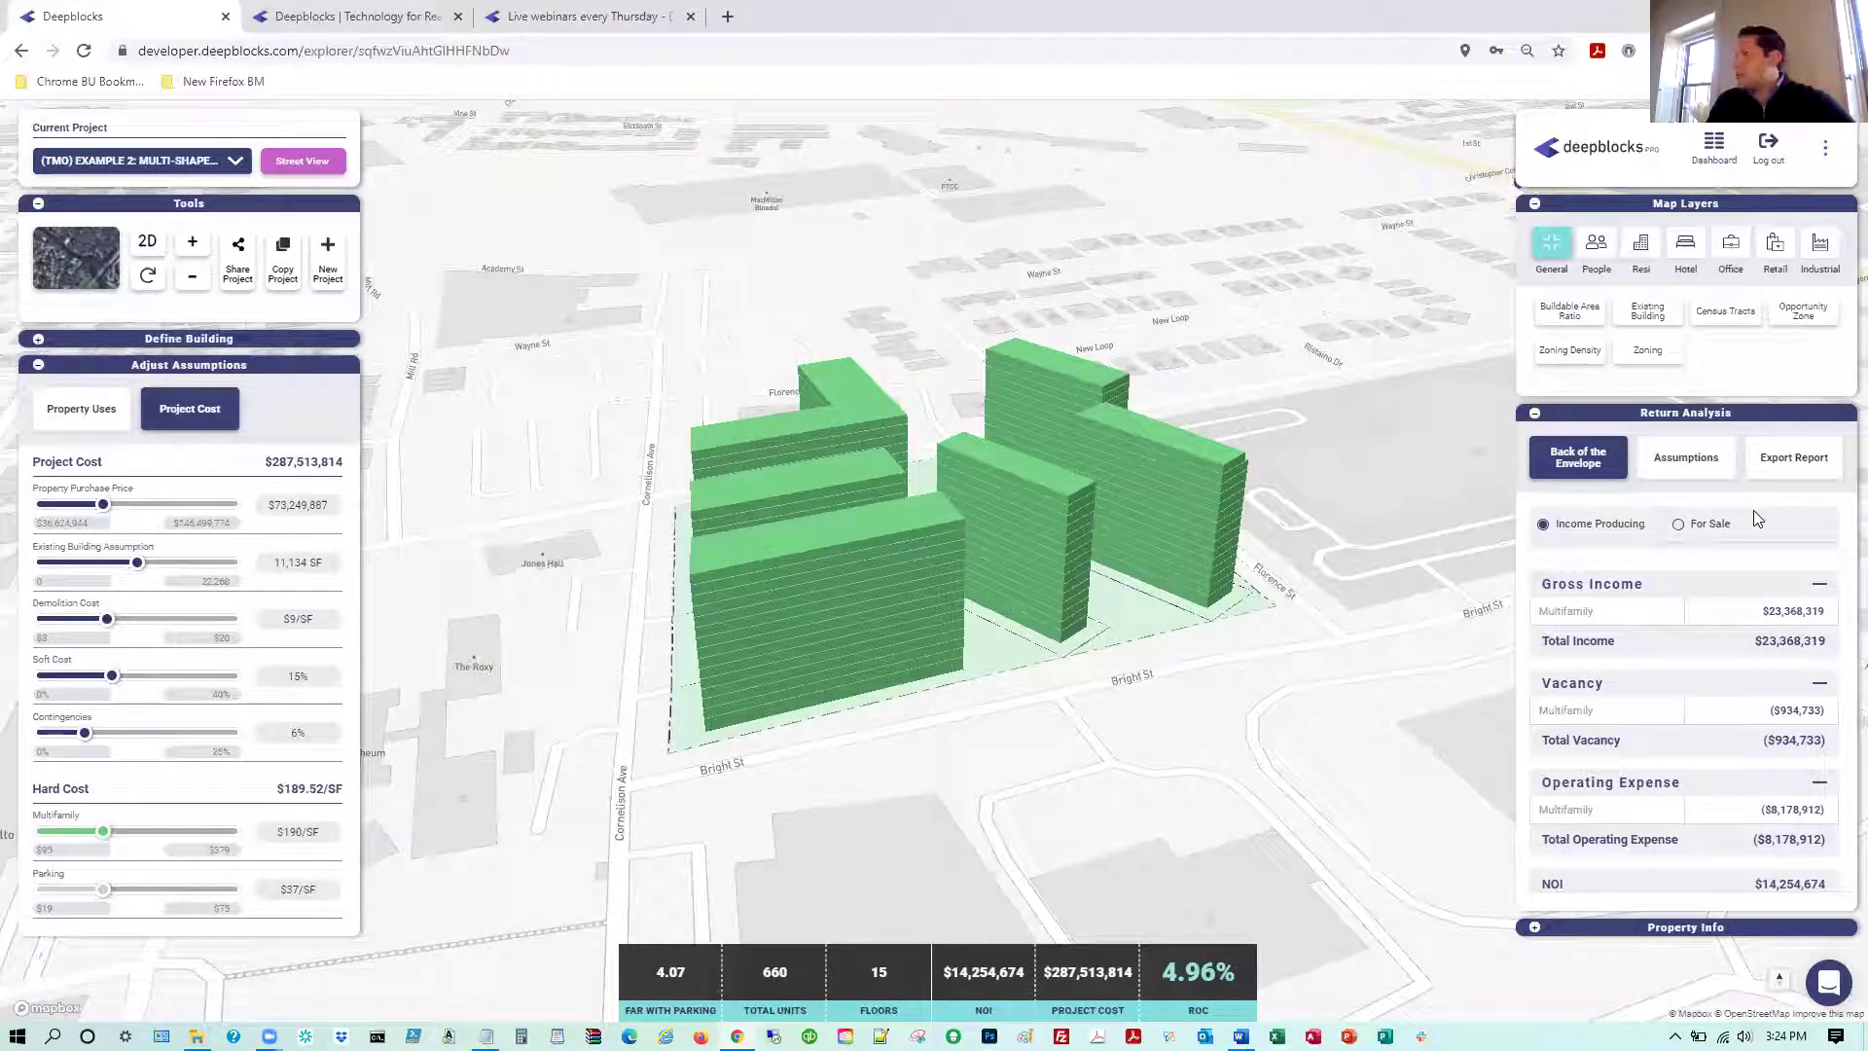
click(1793, 463)
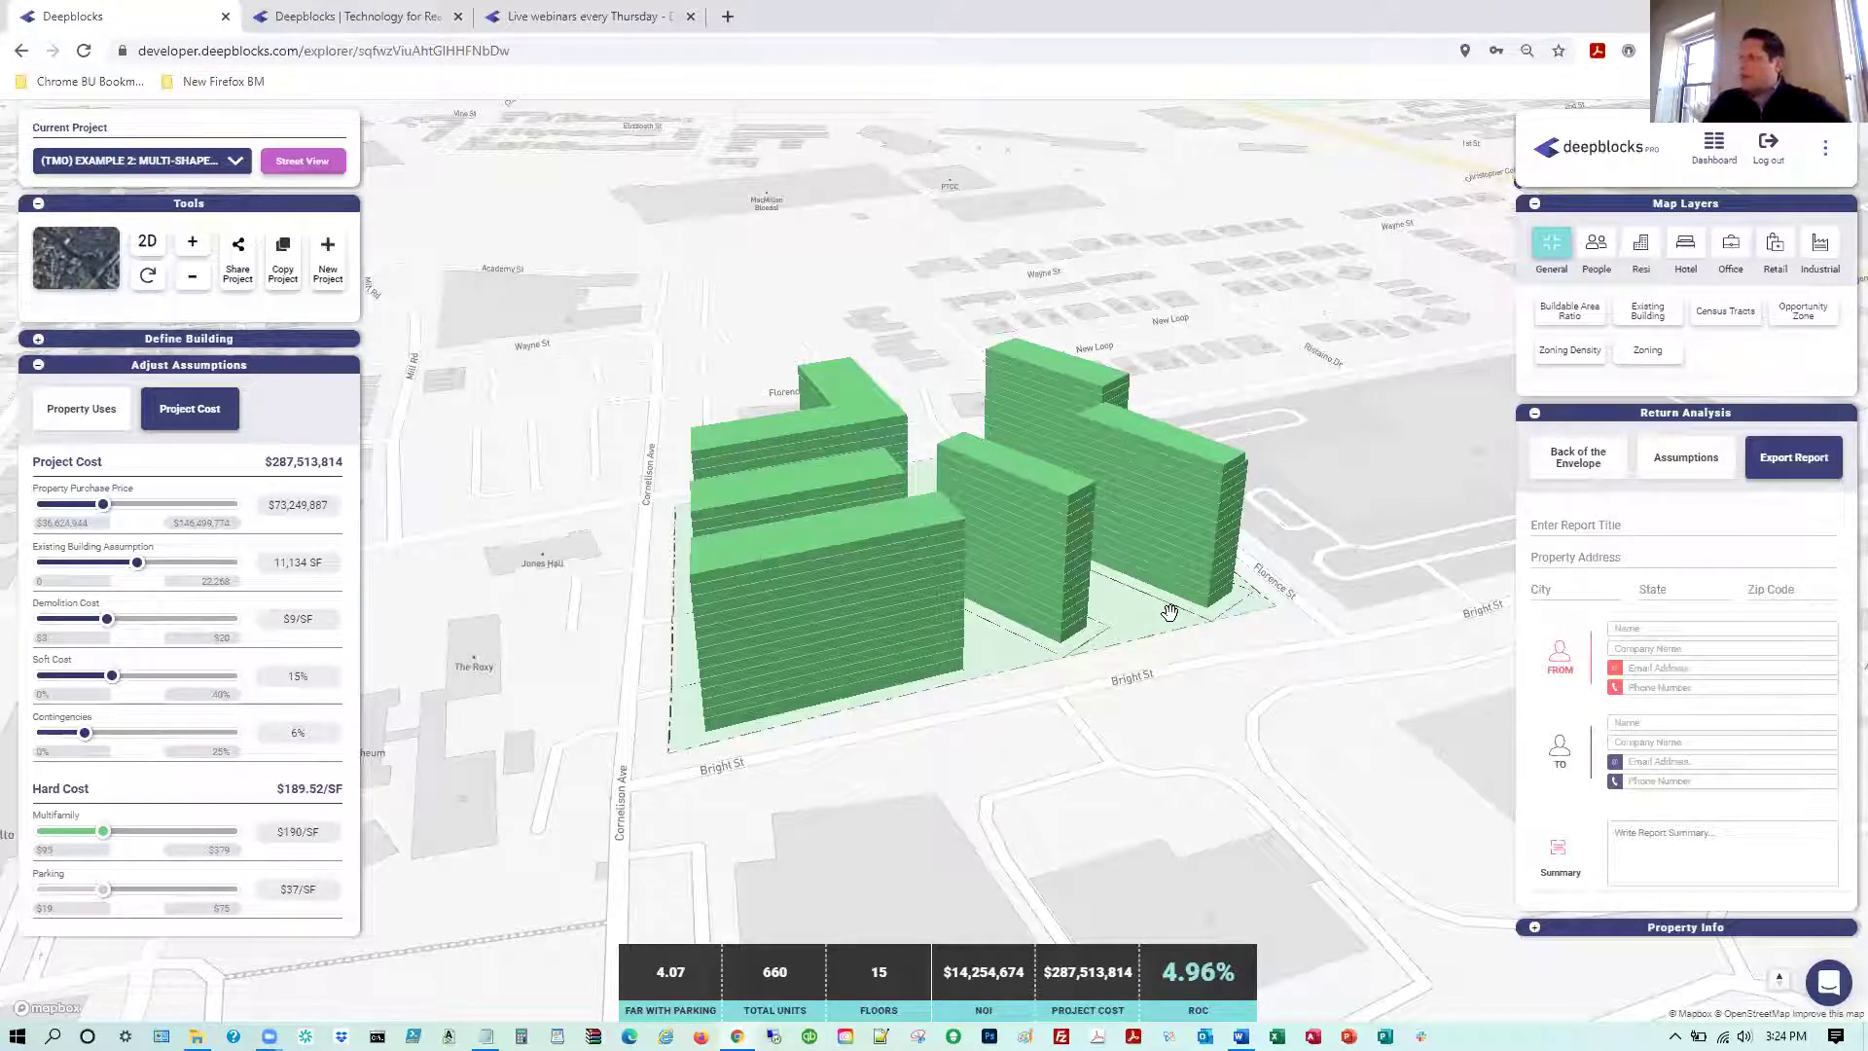
Start a new site search from the dashboard for Moncrief Road, Jacksonville, Florida 32209, and turn off the Units Allowed filter
click(1712, 150)
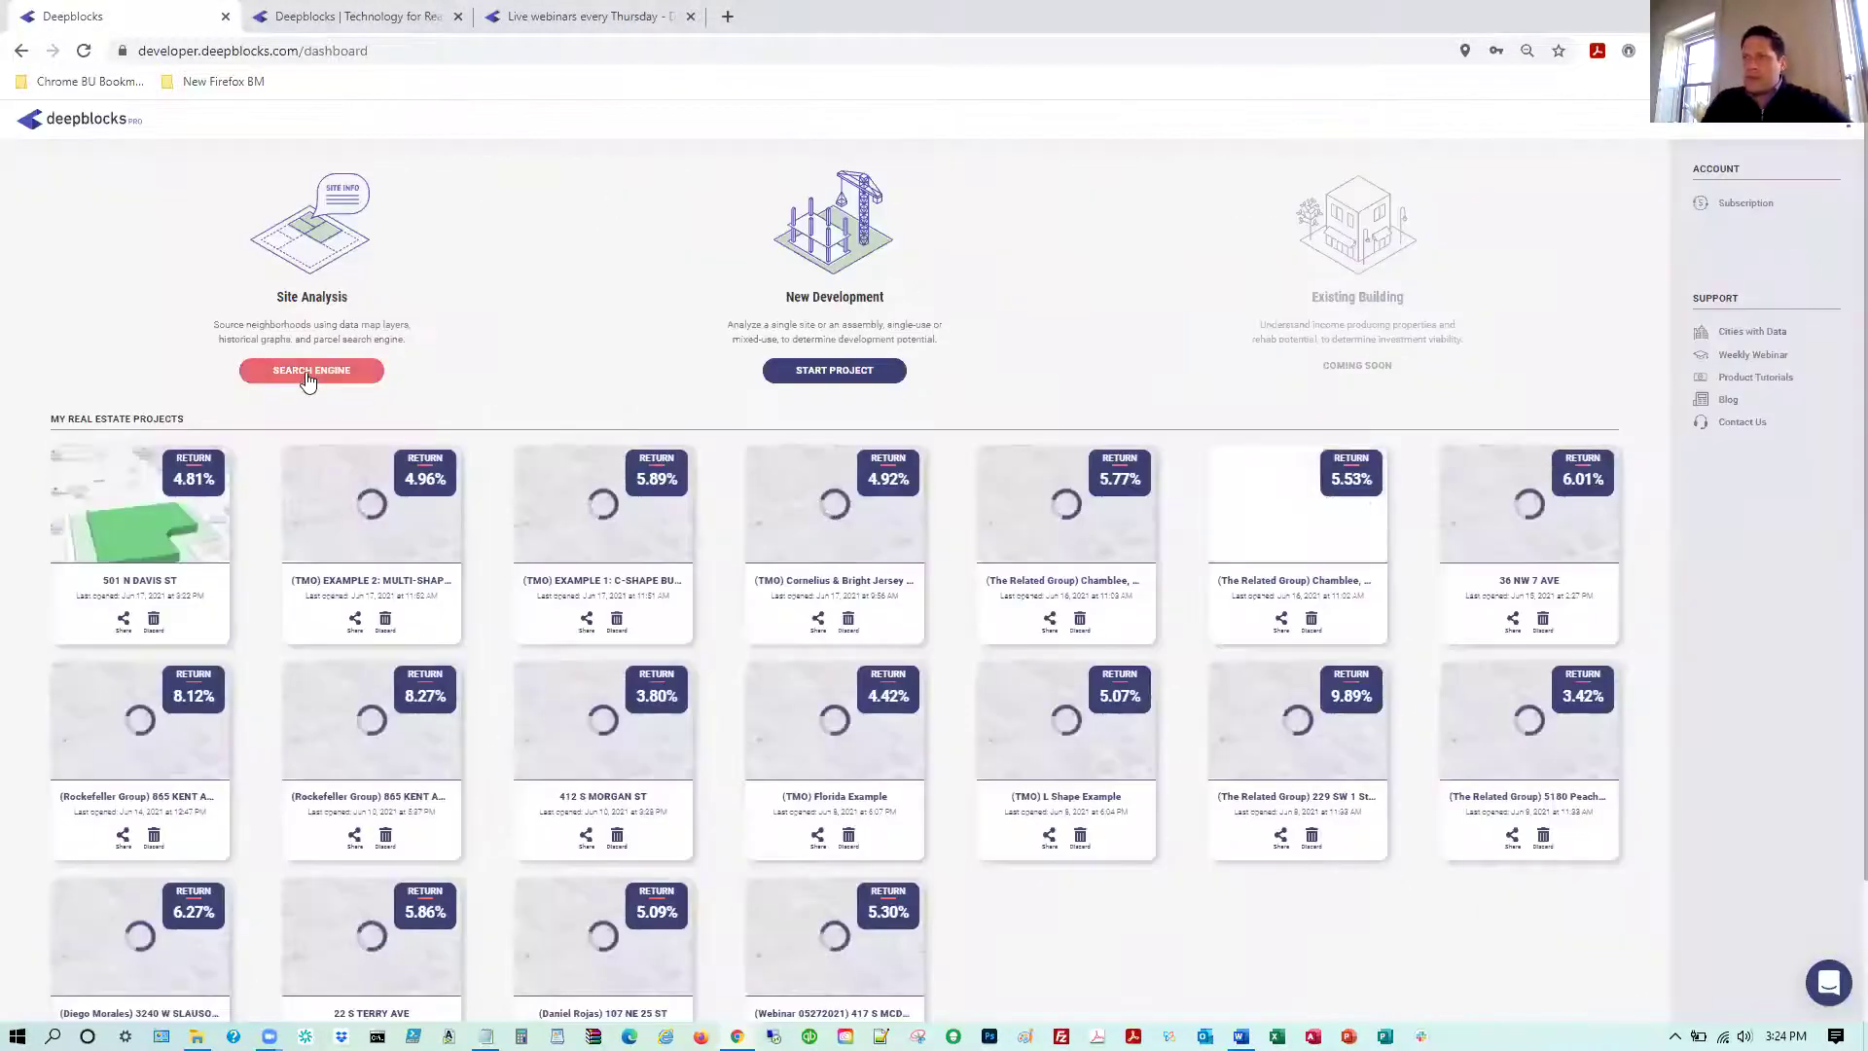
click(310, 375)
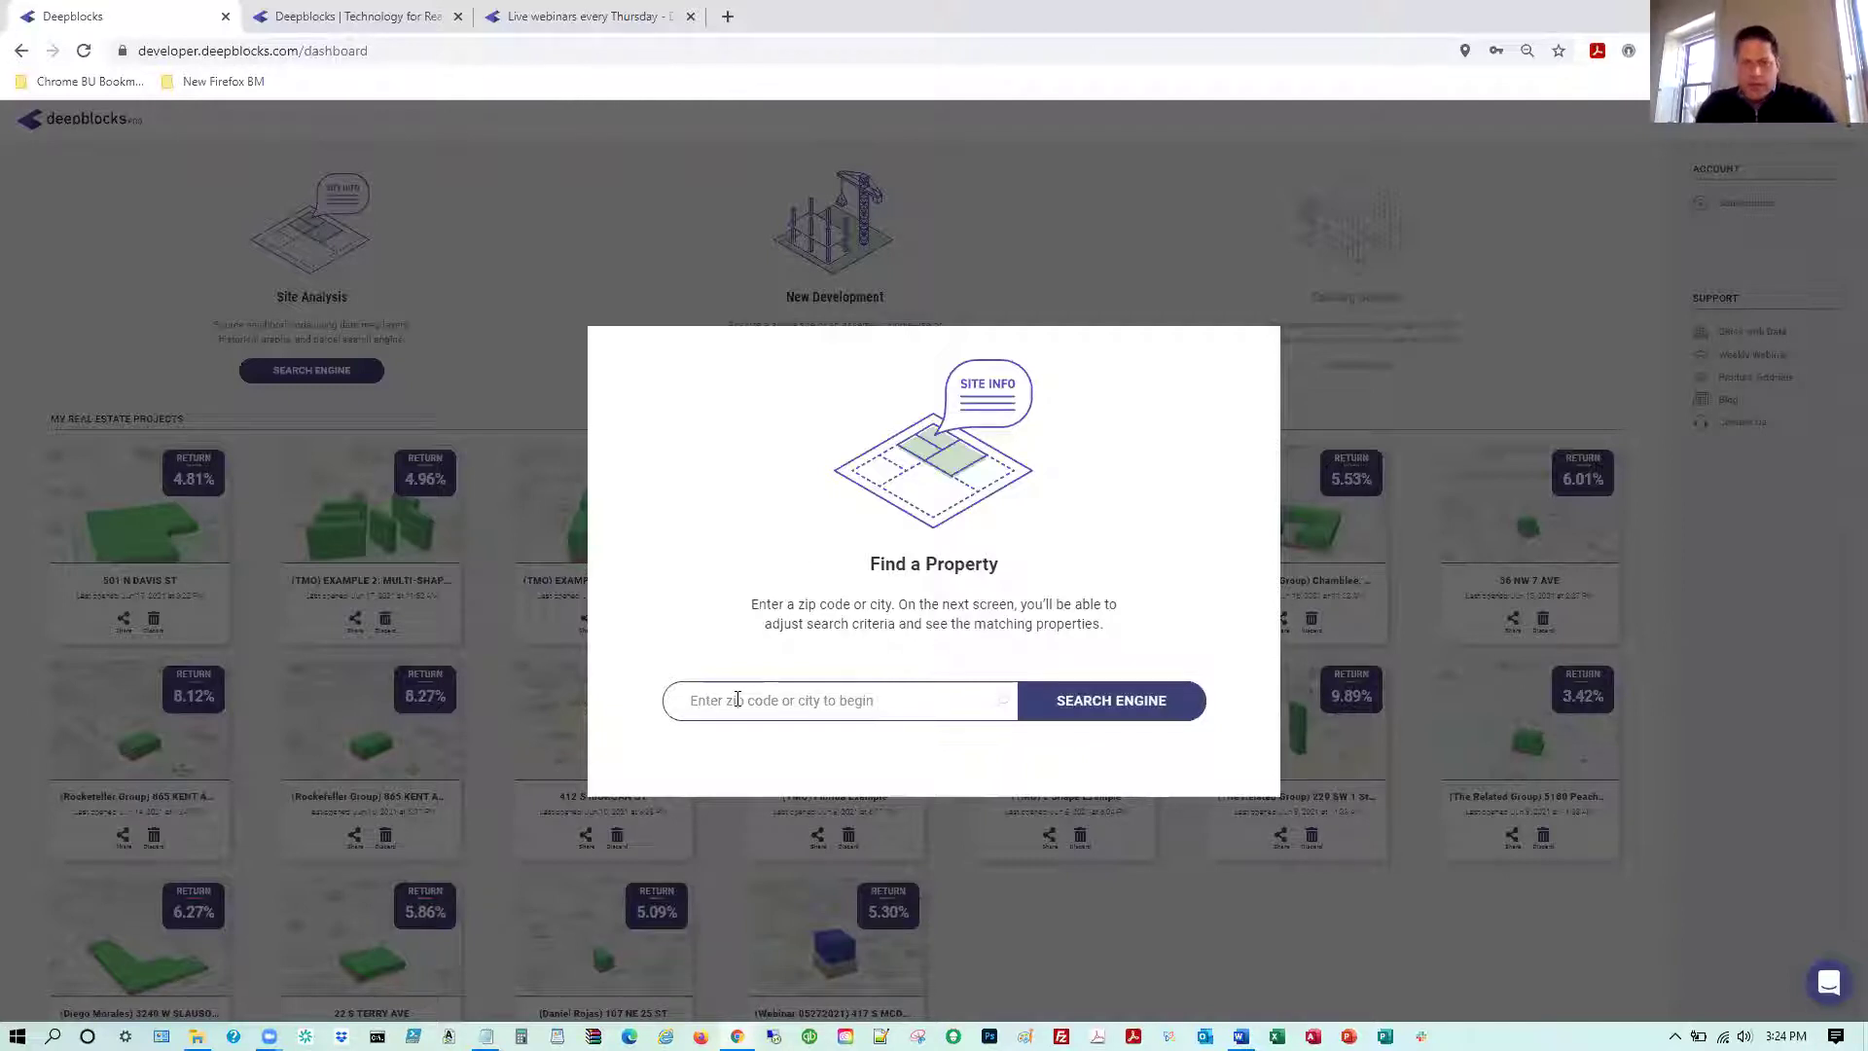
text(mond)
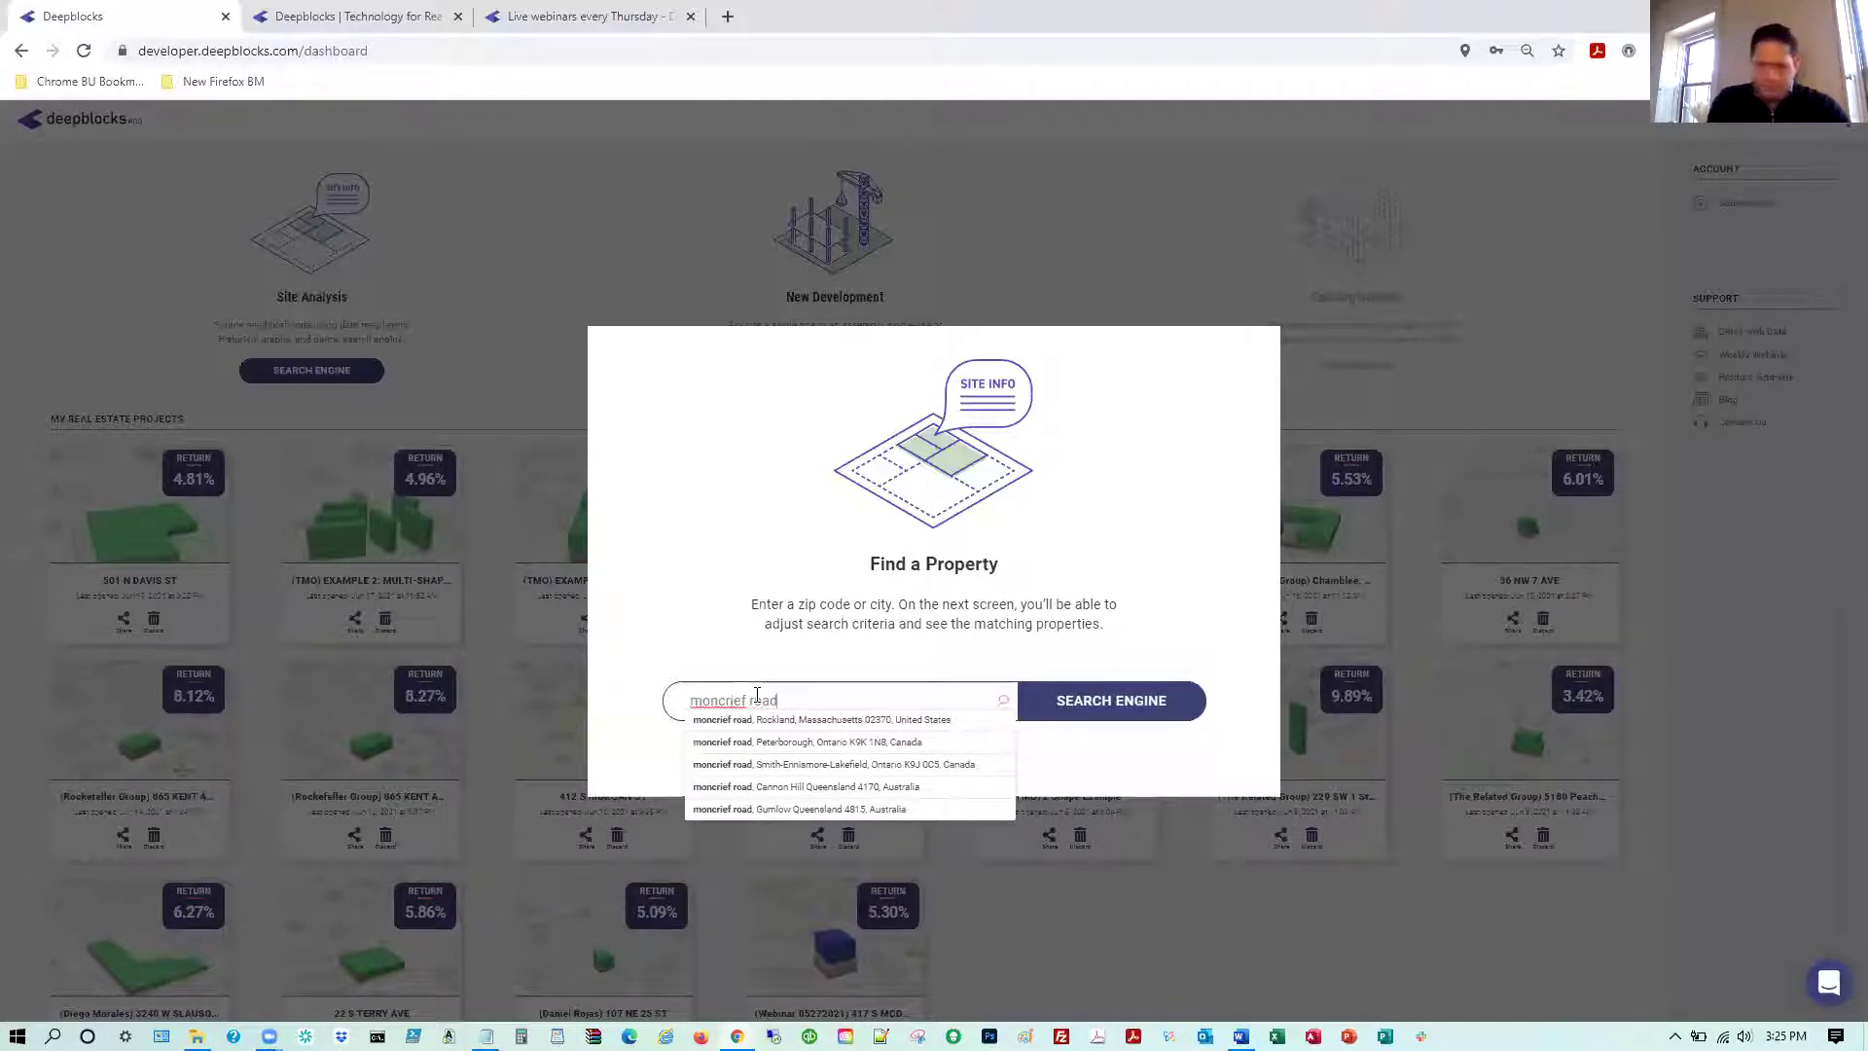
text(, ja)
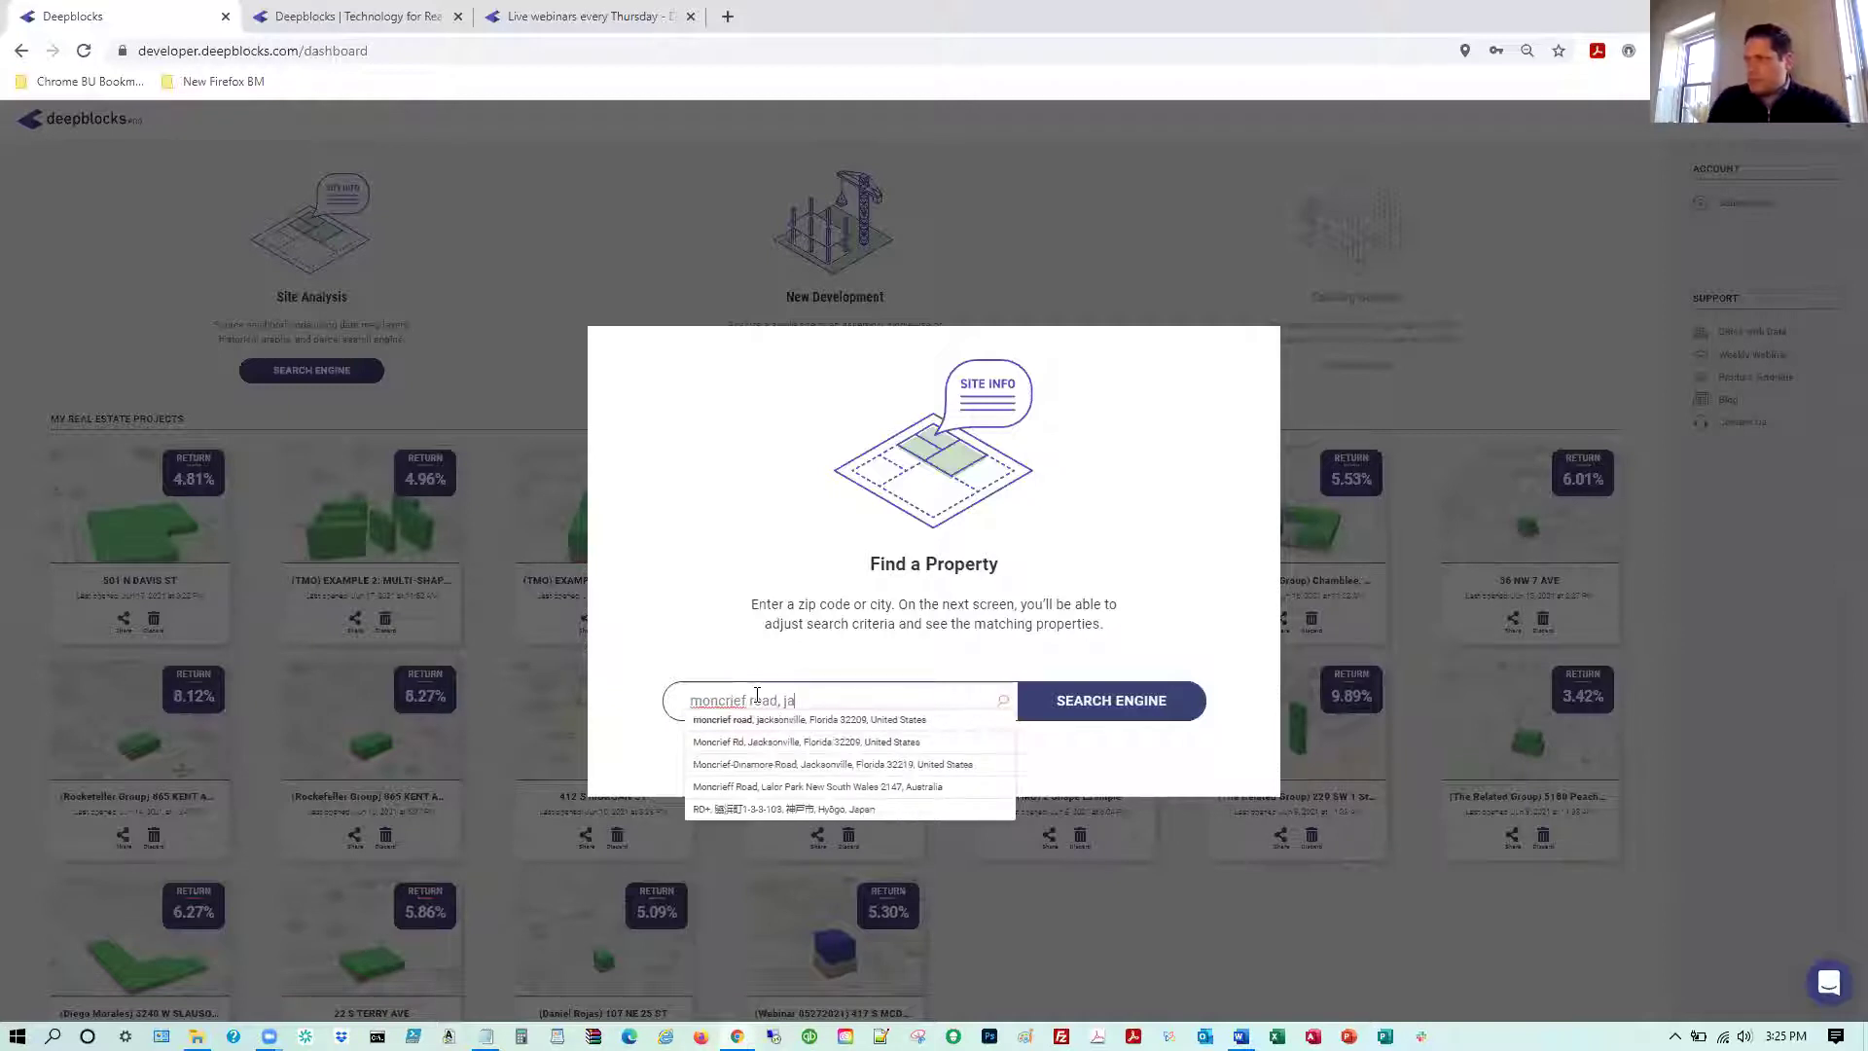
click(825, 727)
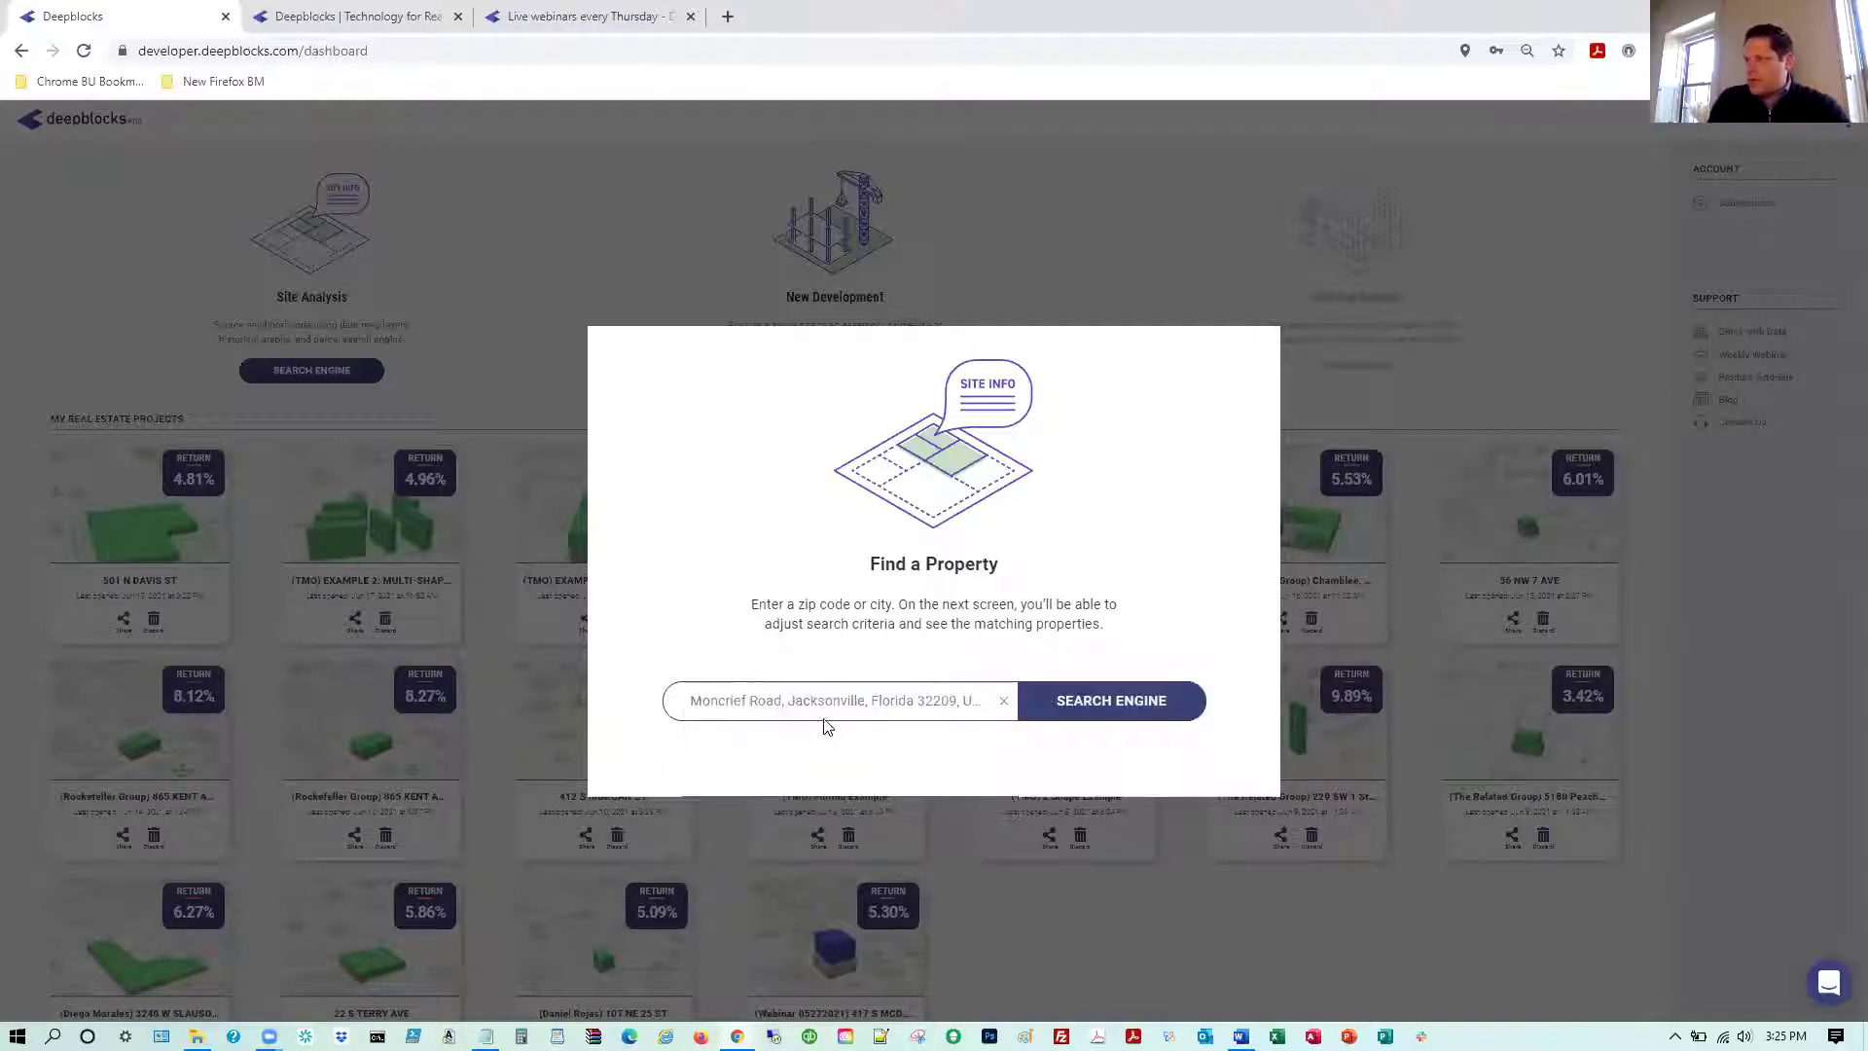
click(1070, 703)
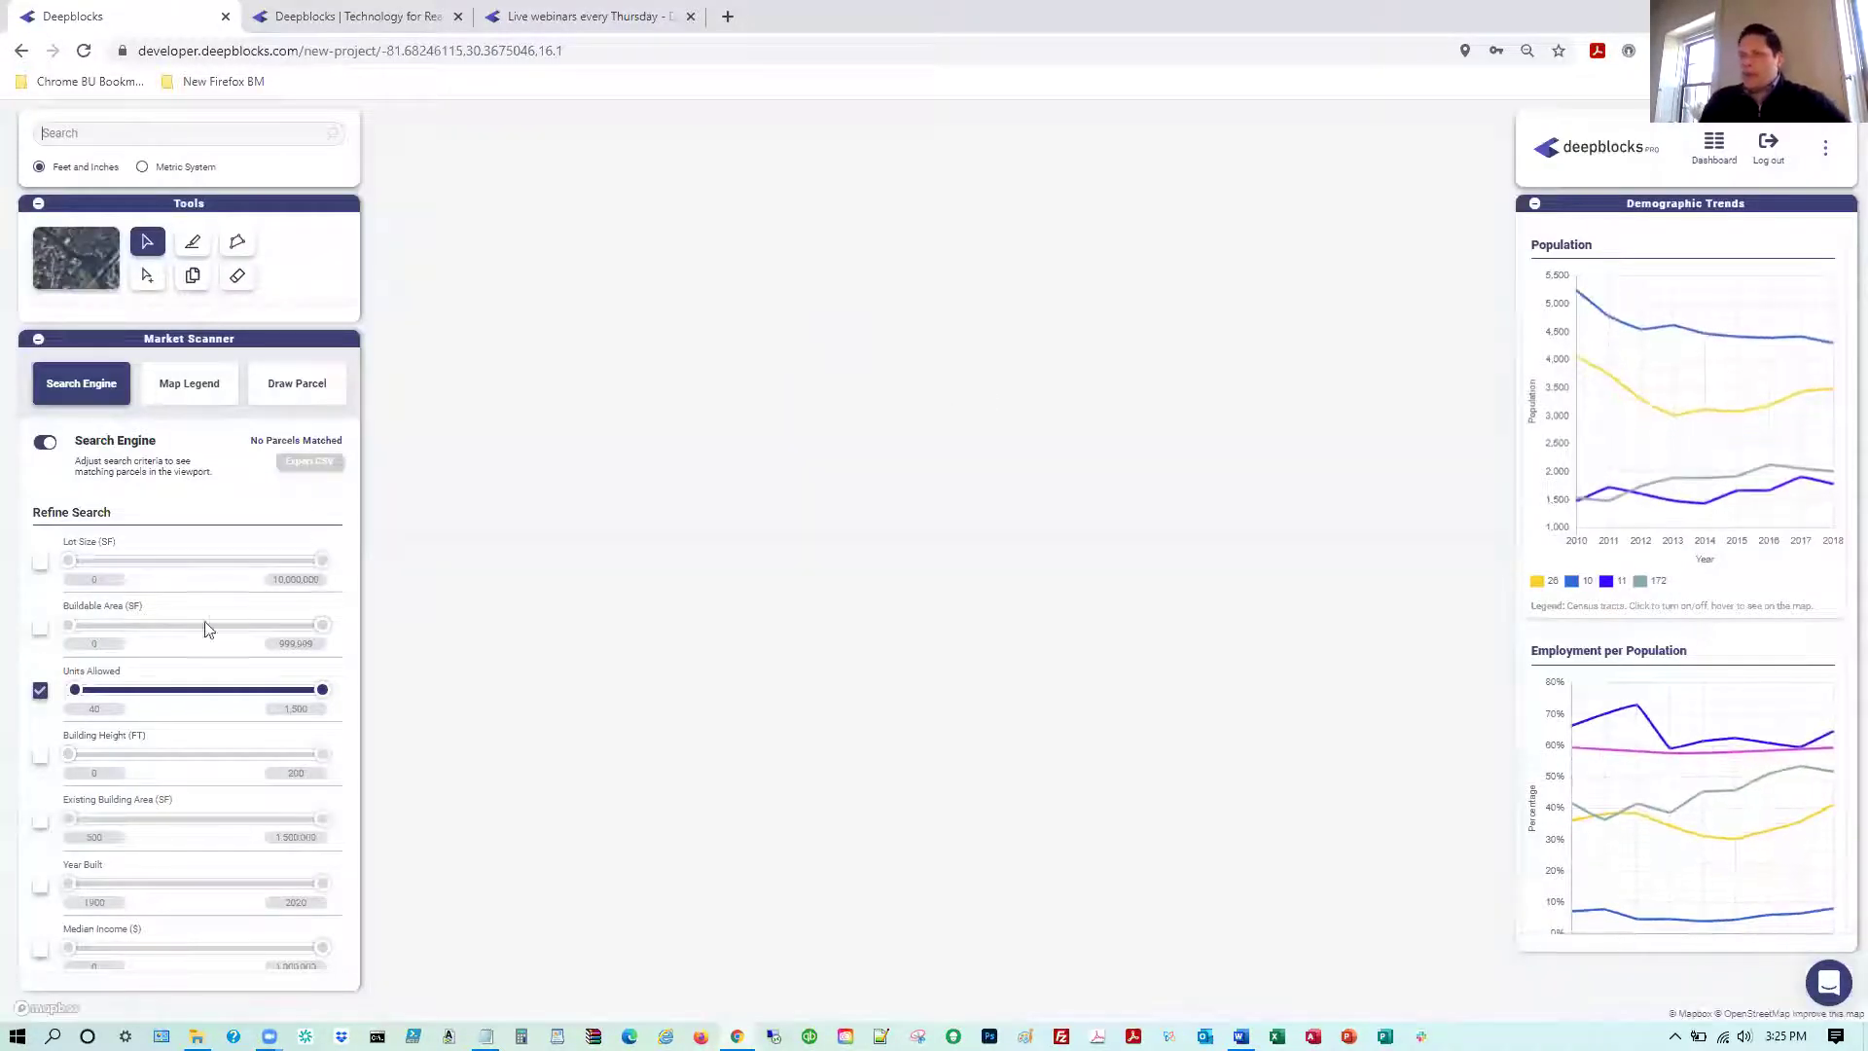
click(39, 690)
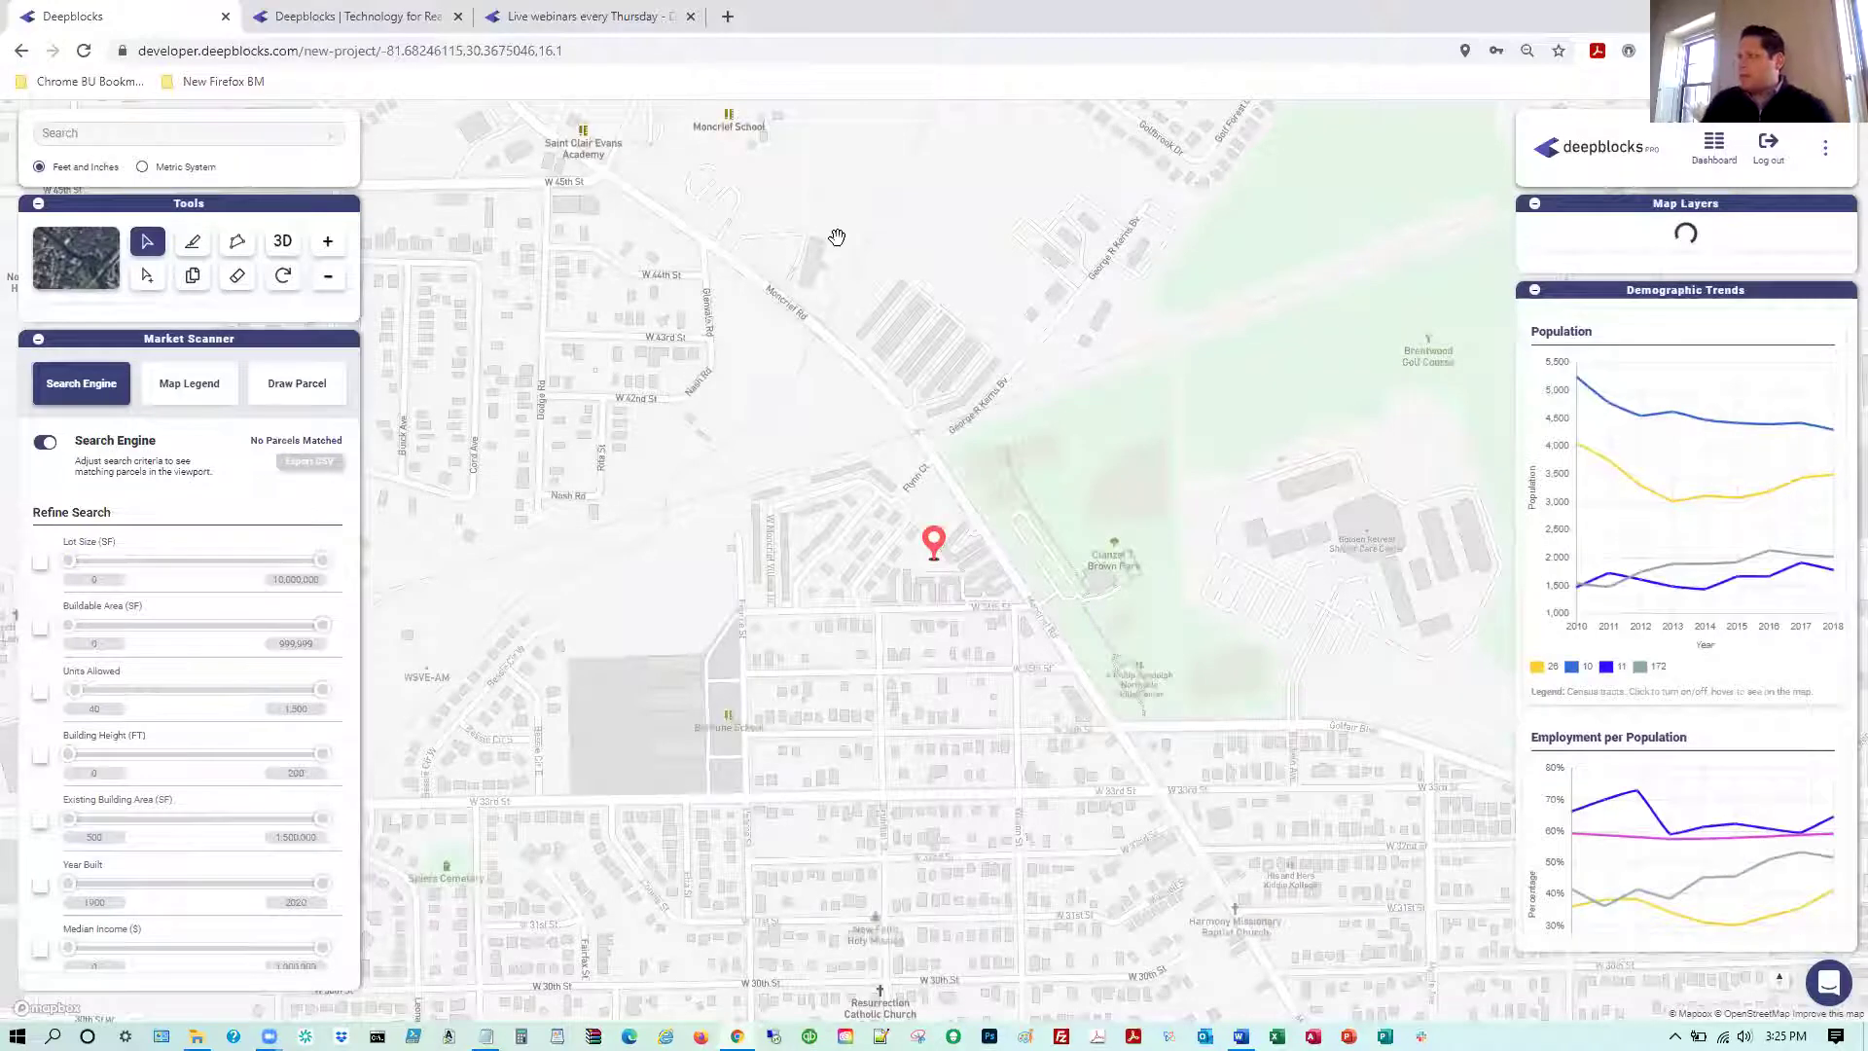
Examine the neighborhood parcels around Moncrief Road and south of the W 22nd St highway
scroll(934, 222, down, 1)
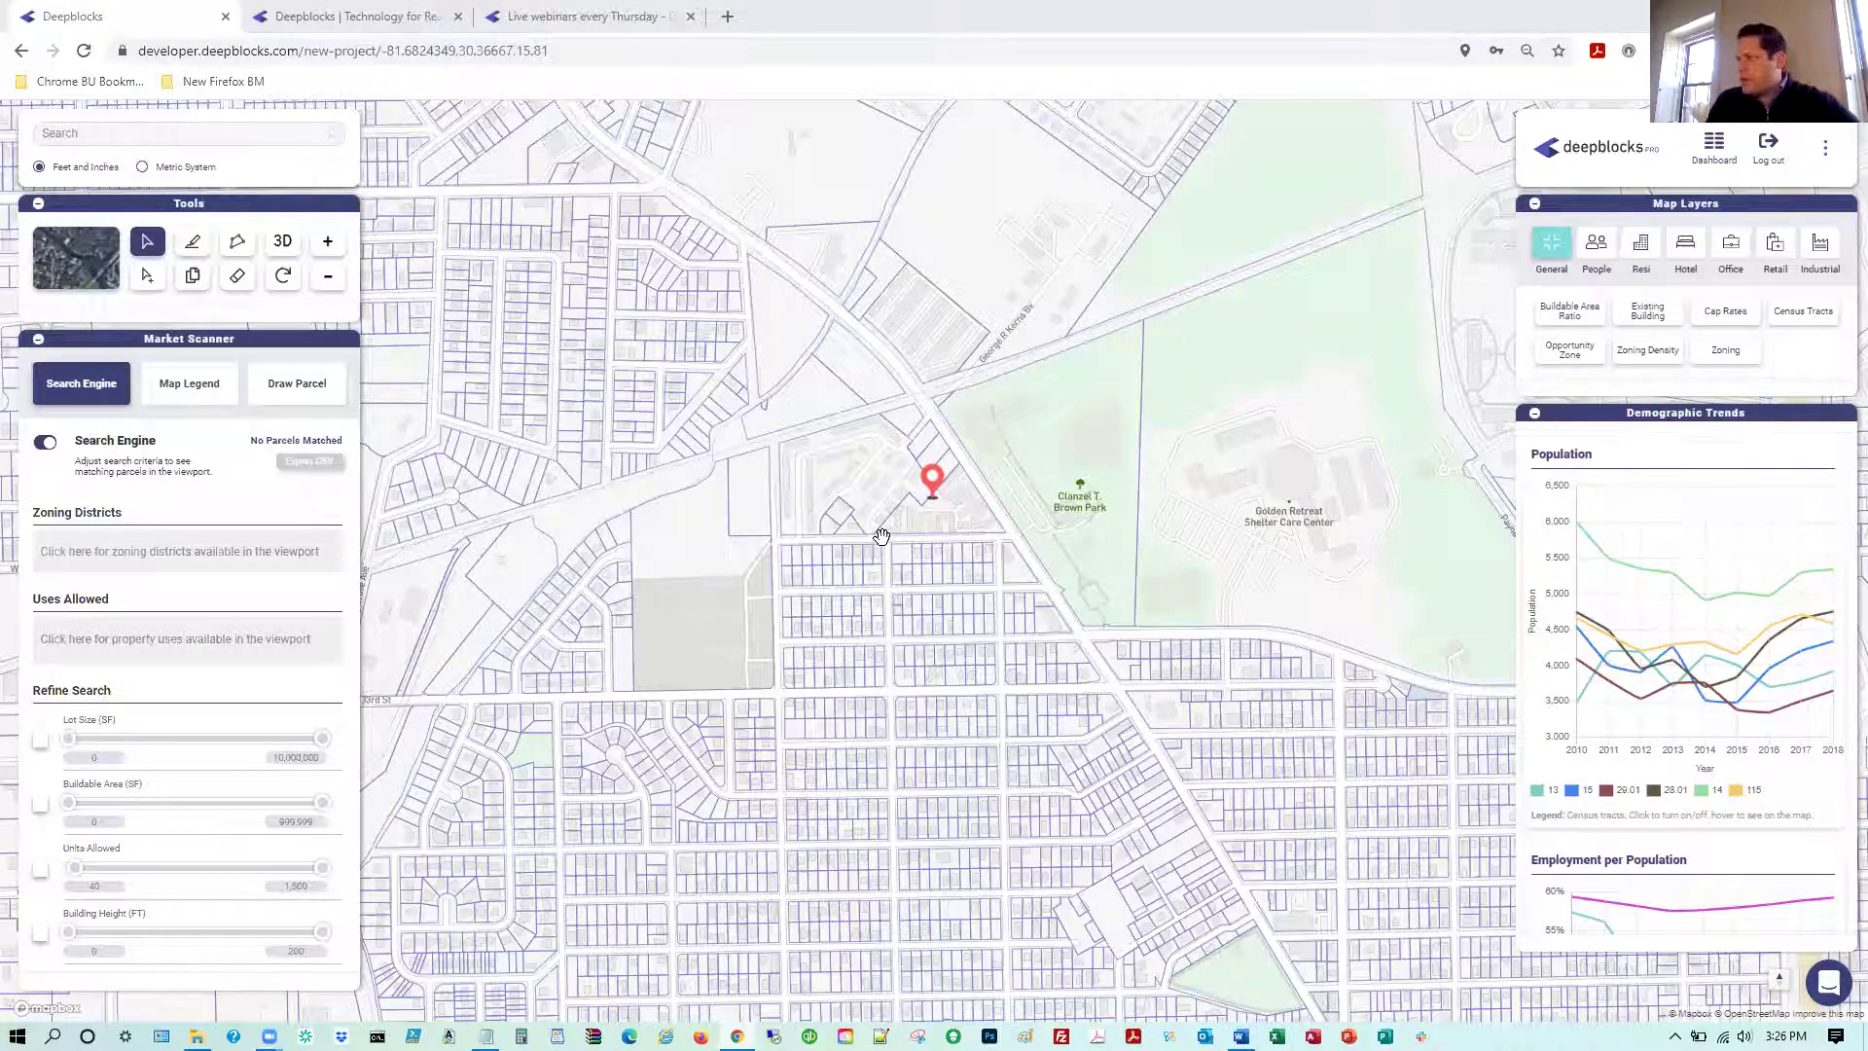
scroll(881, 536, down, 2)
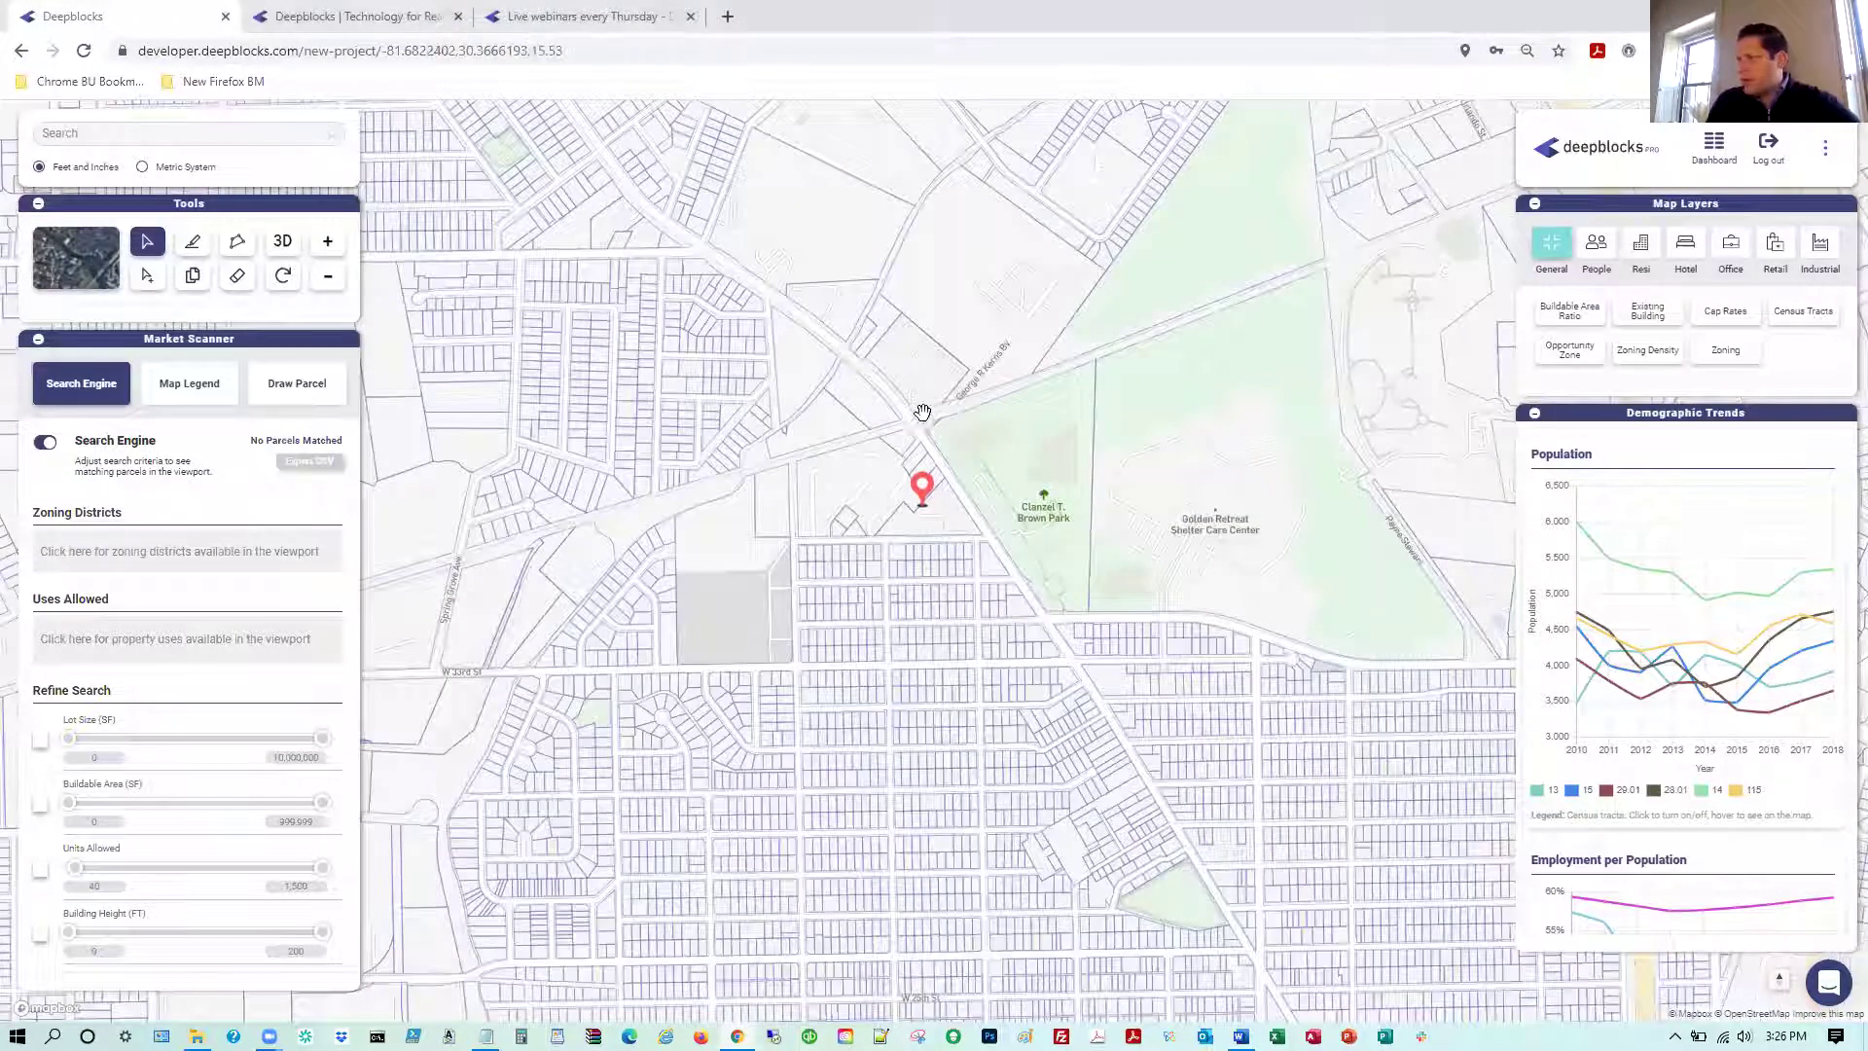
key(Down)
key(Down)
key(Down)
key(Down)
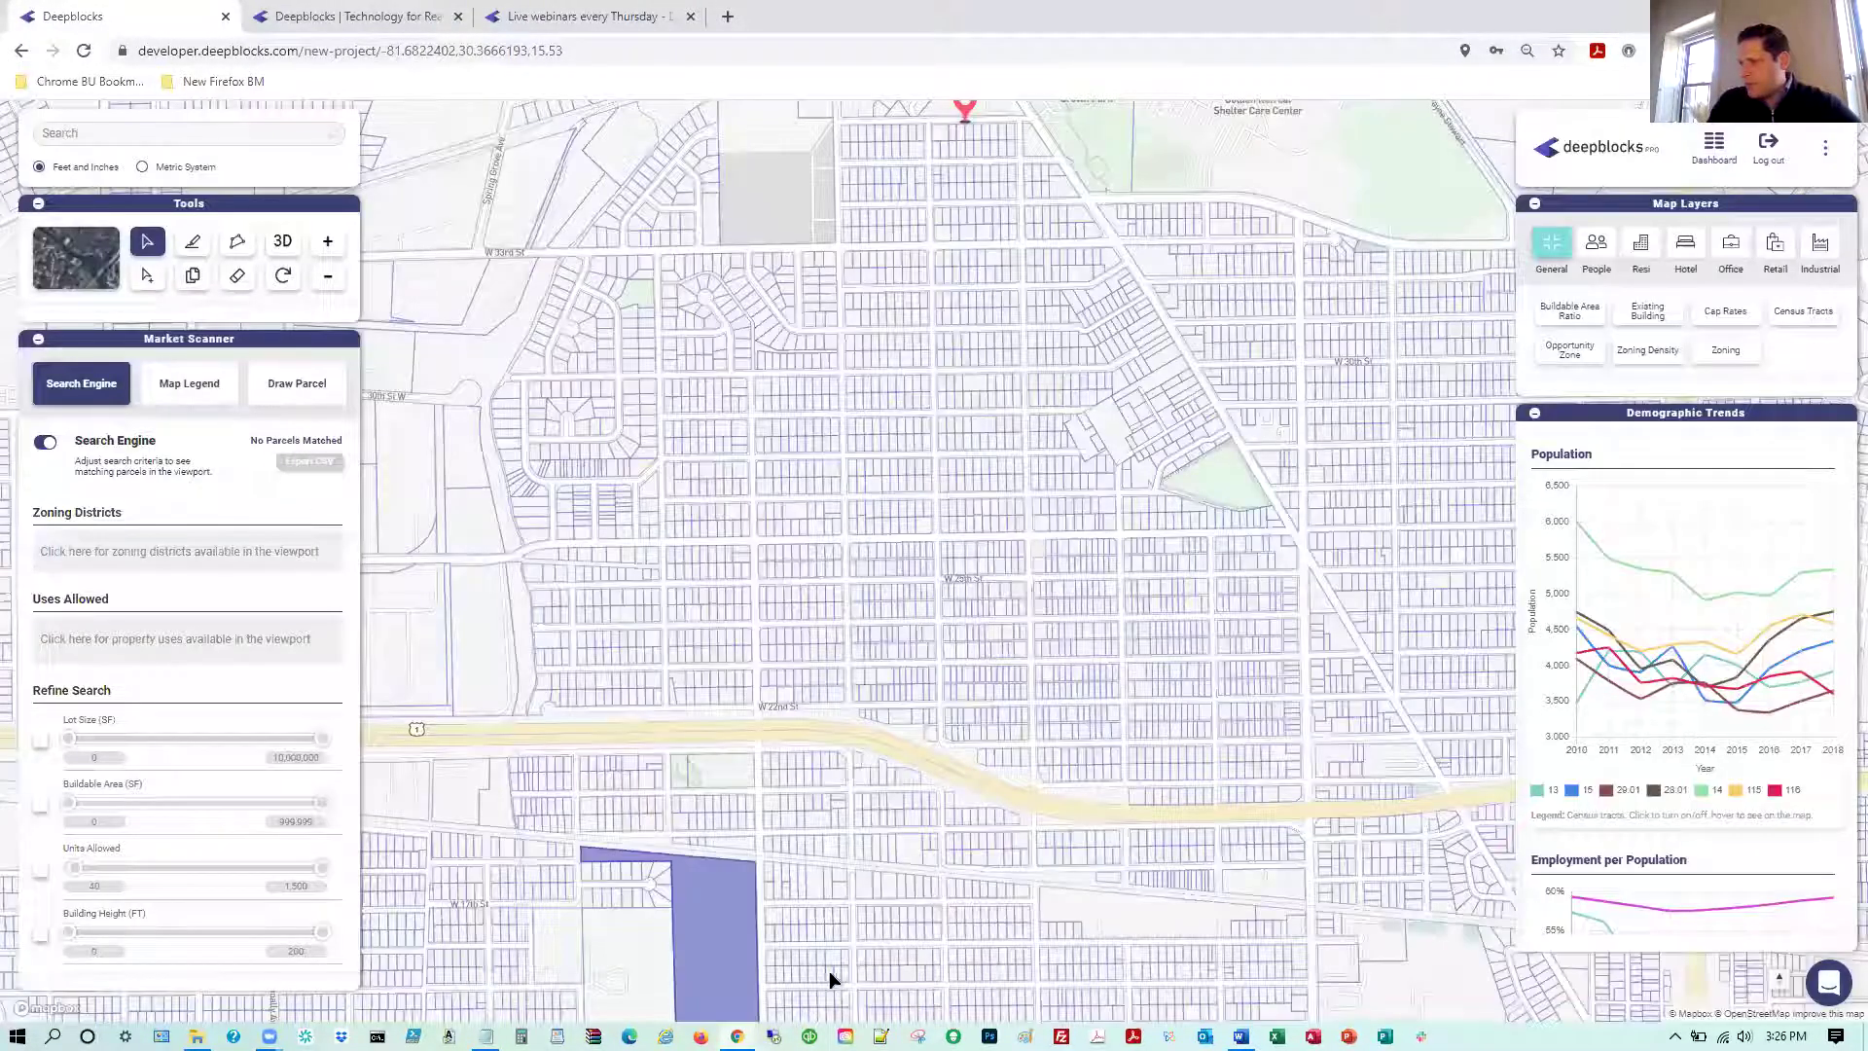
click(873, 954)
drag(887, 924, 899, 764)
right_click(906, 783)
click(717, 755)
drag(951, 675, 768, 646)
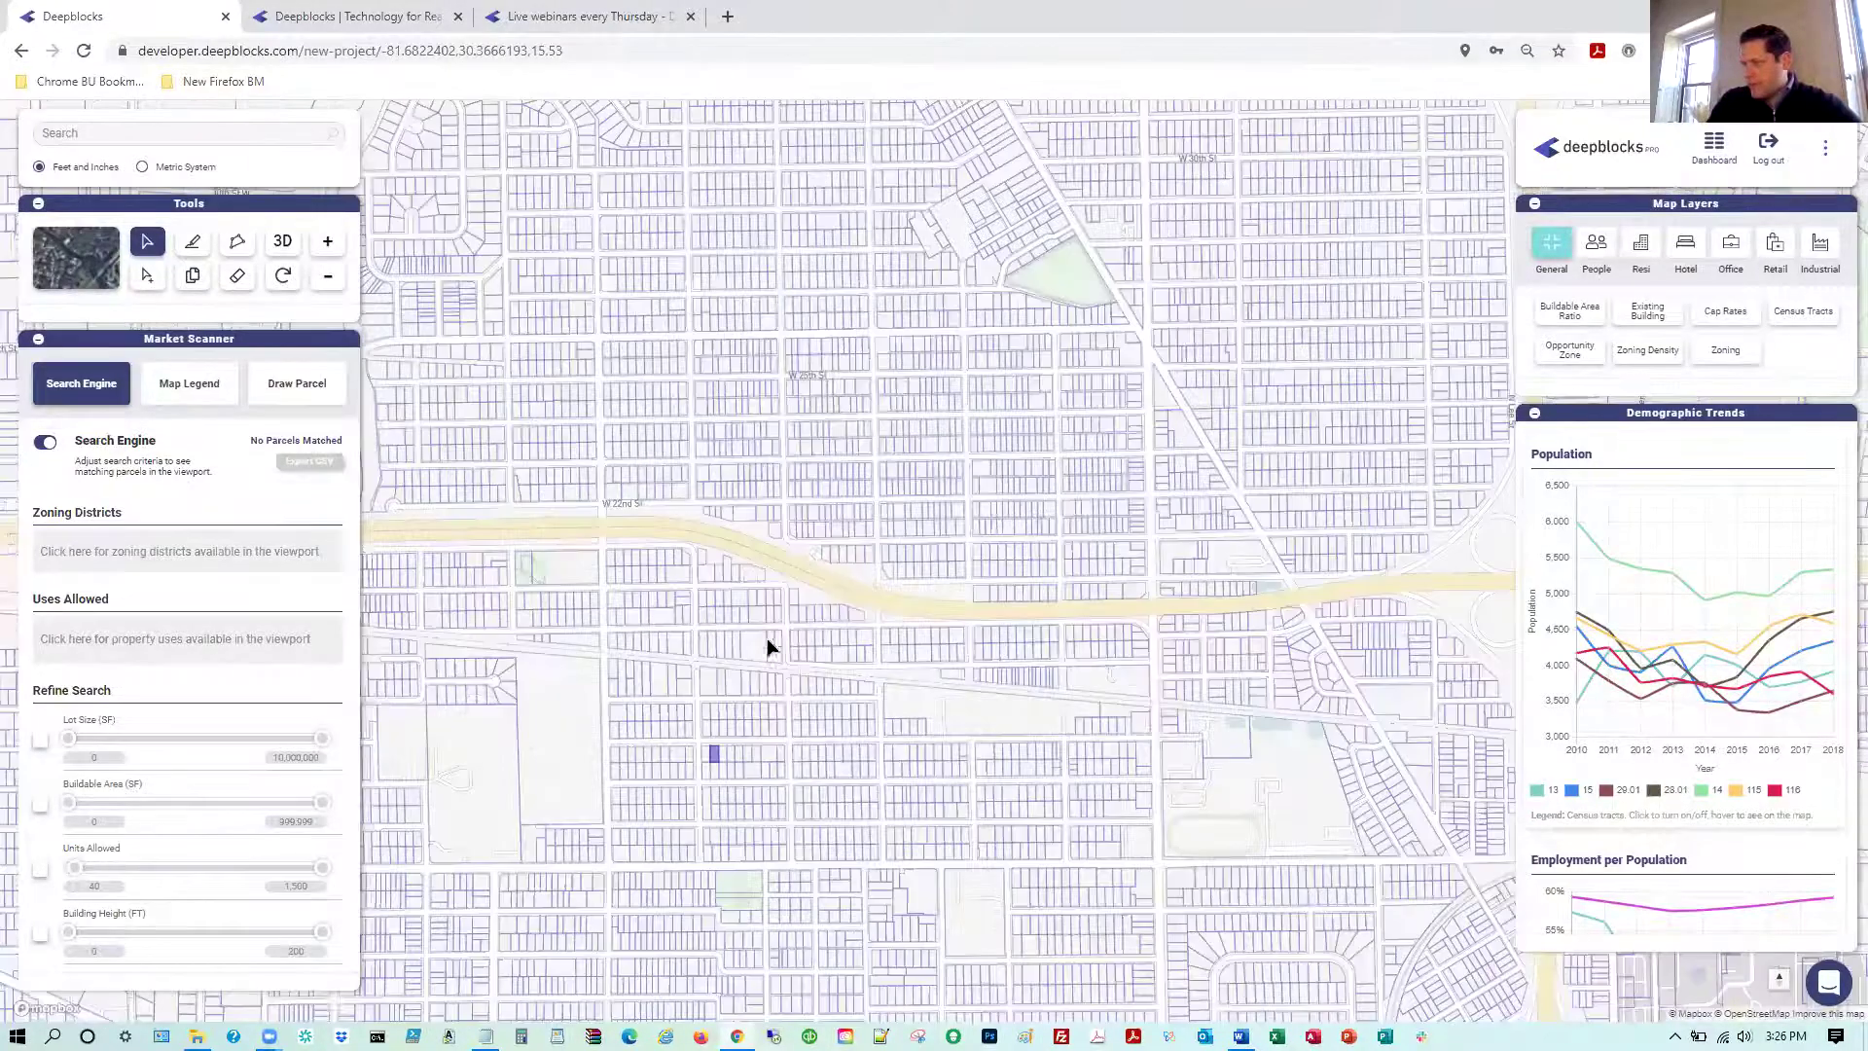
drag(807, 550, 834, 493)
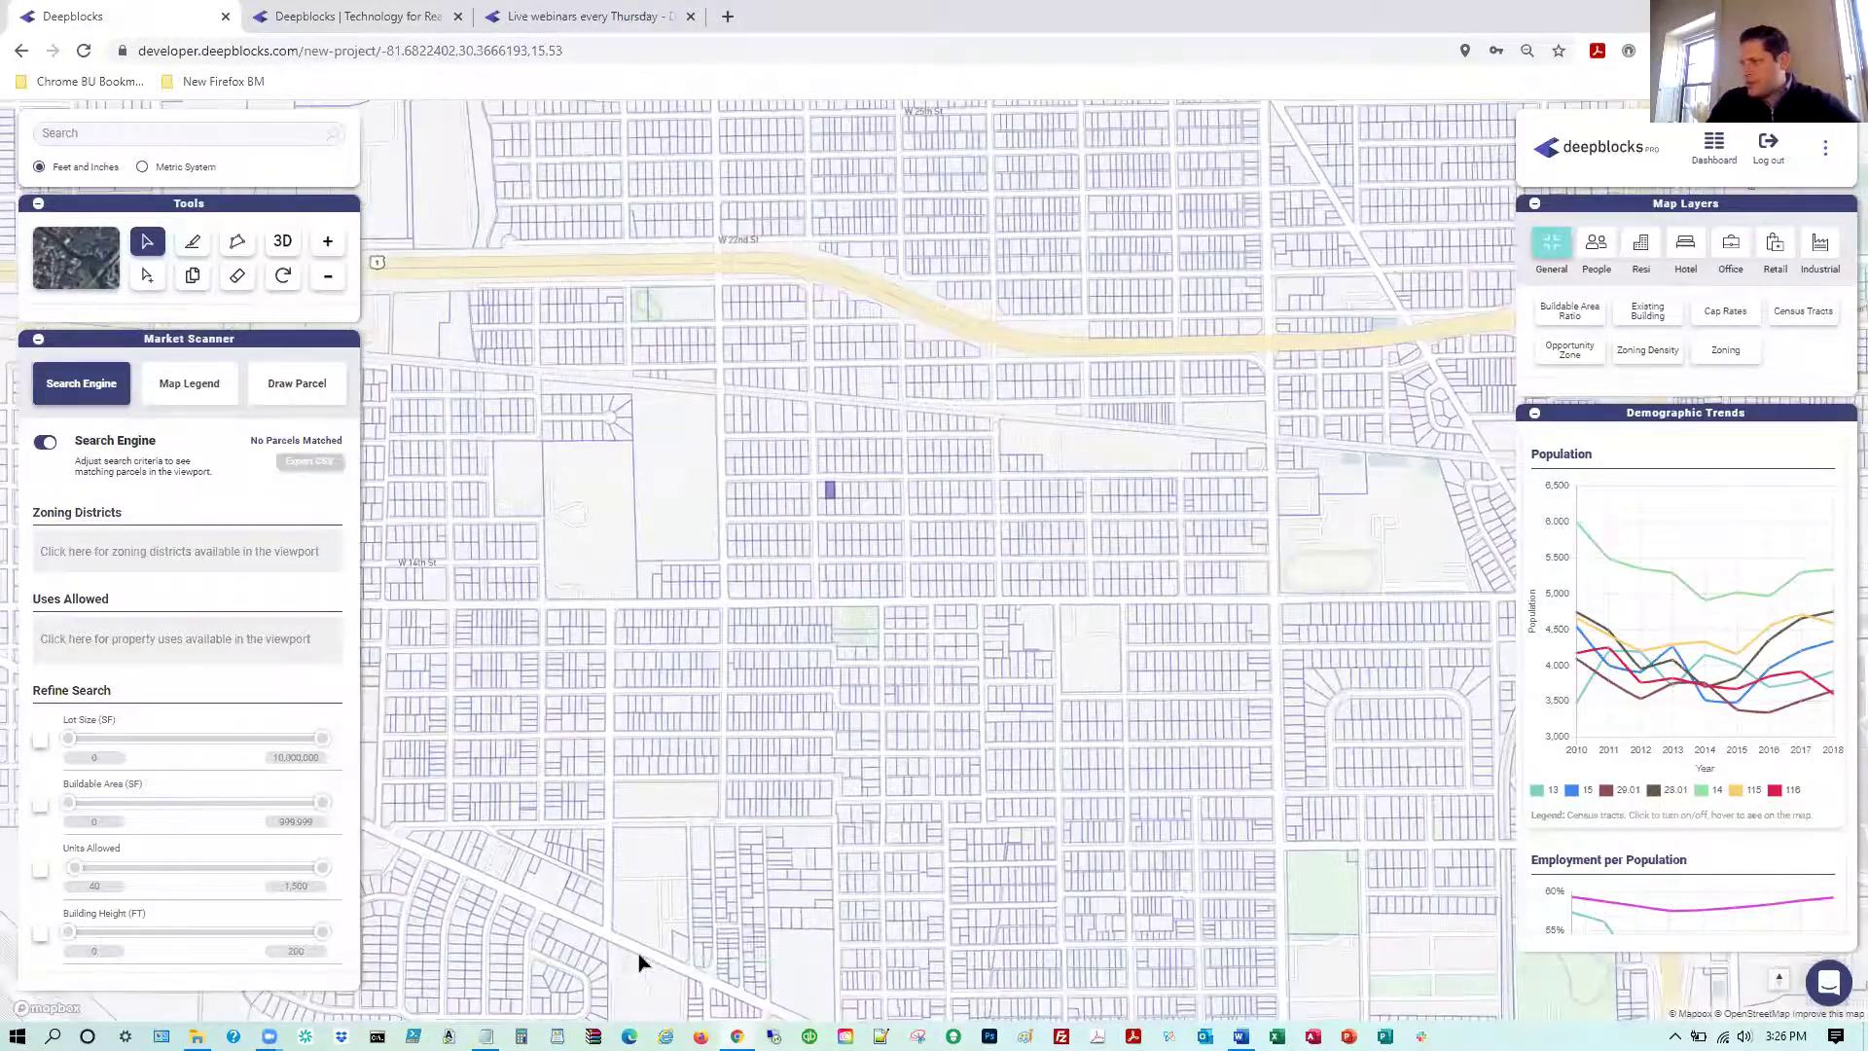
click(593, 214)
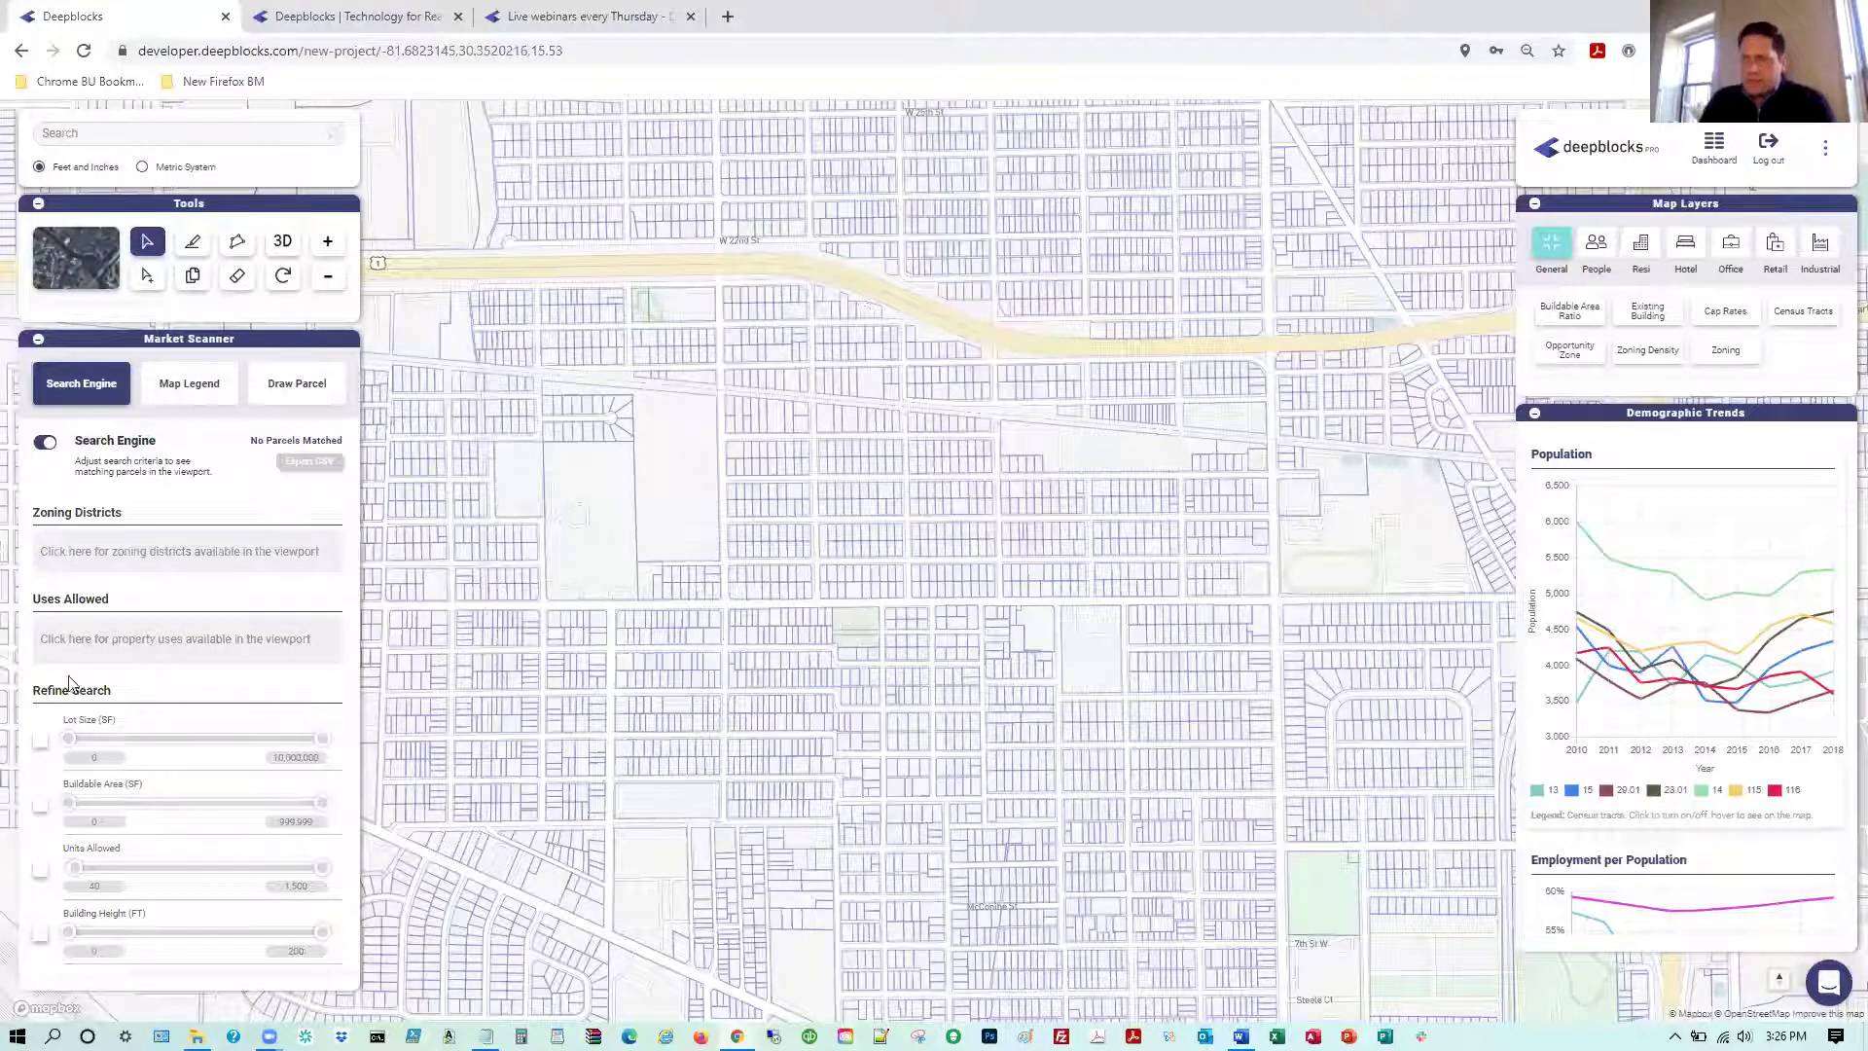
Filter parcels by lot size from 43,500 to 174,240 SF, and check two large parcels outside that range
click(40, 741)
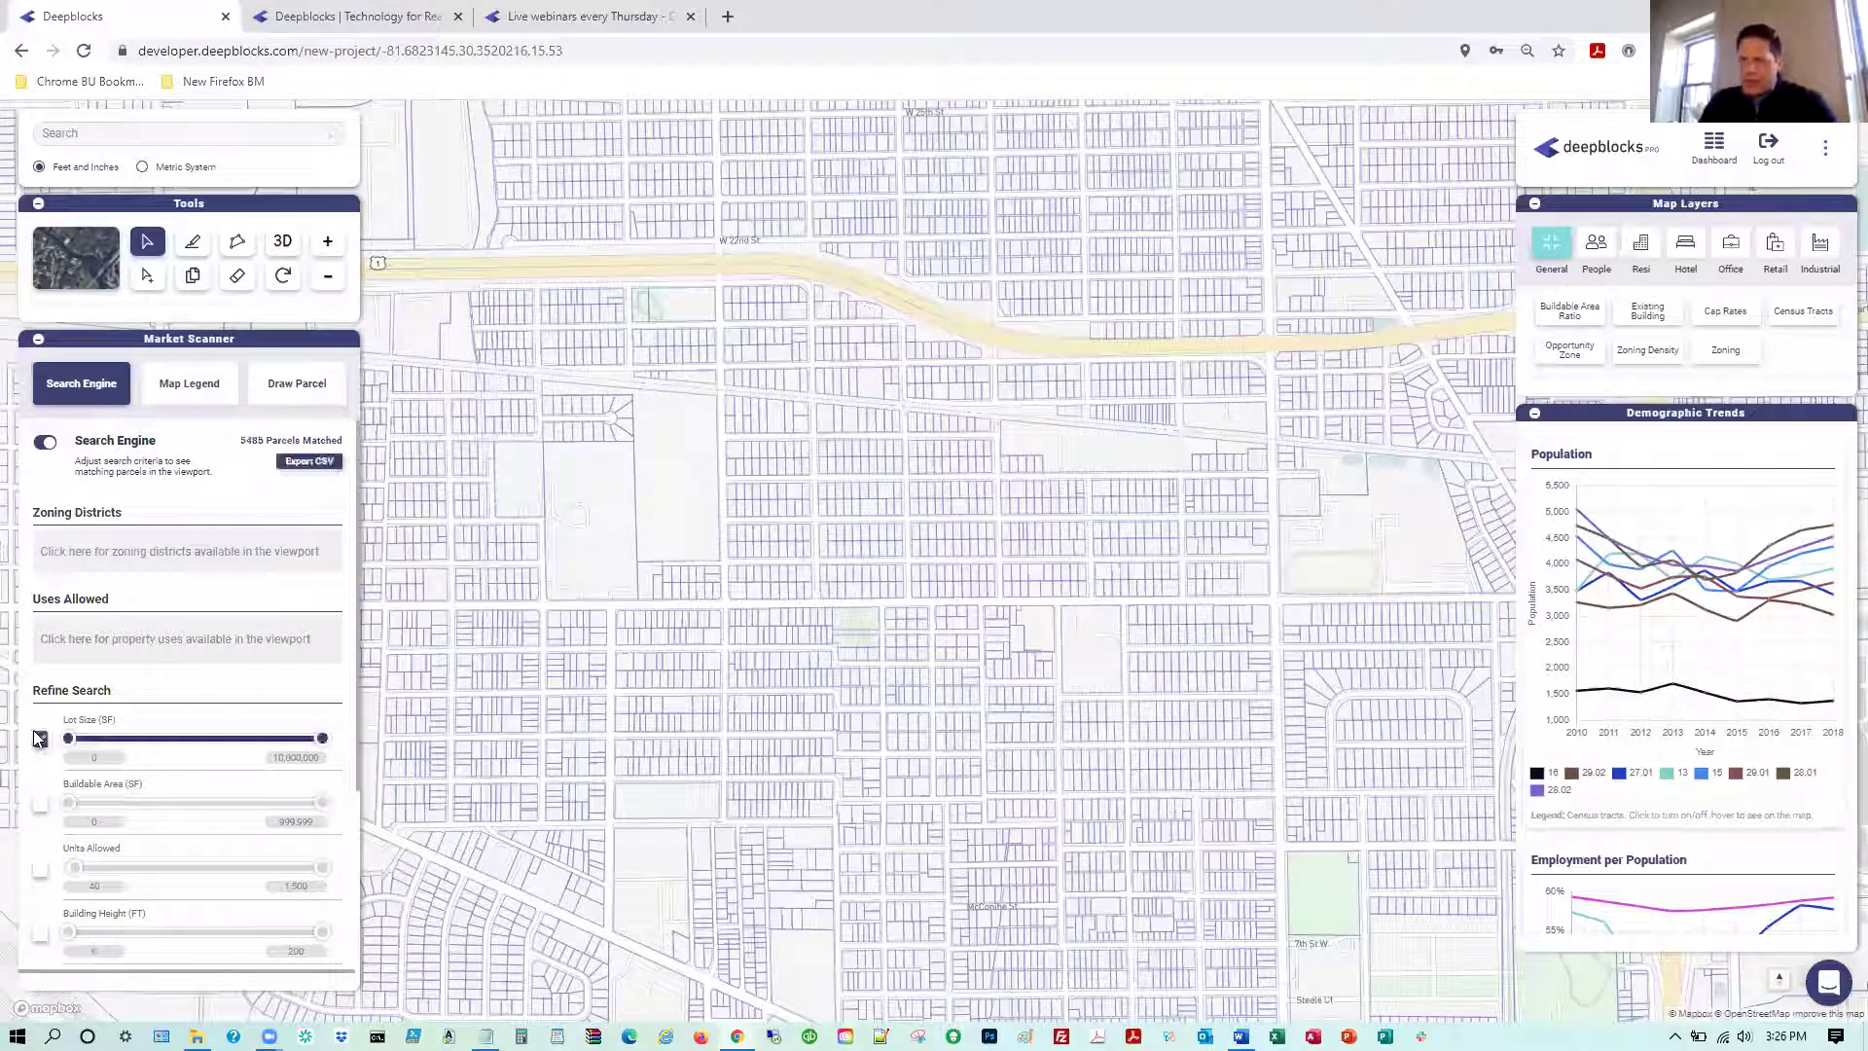
click(107, 759)
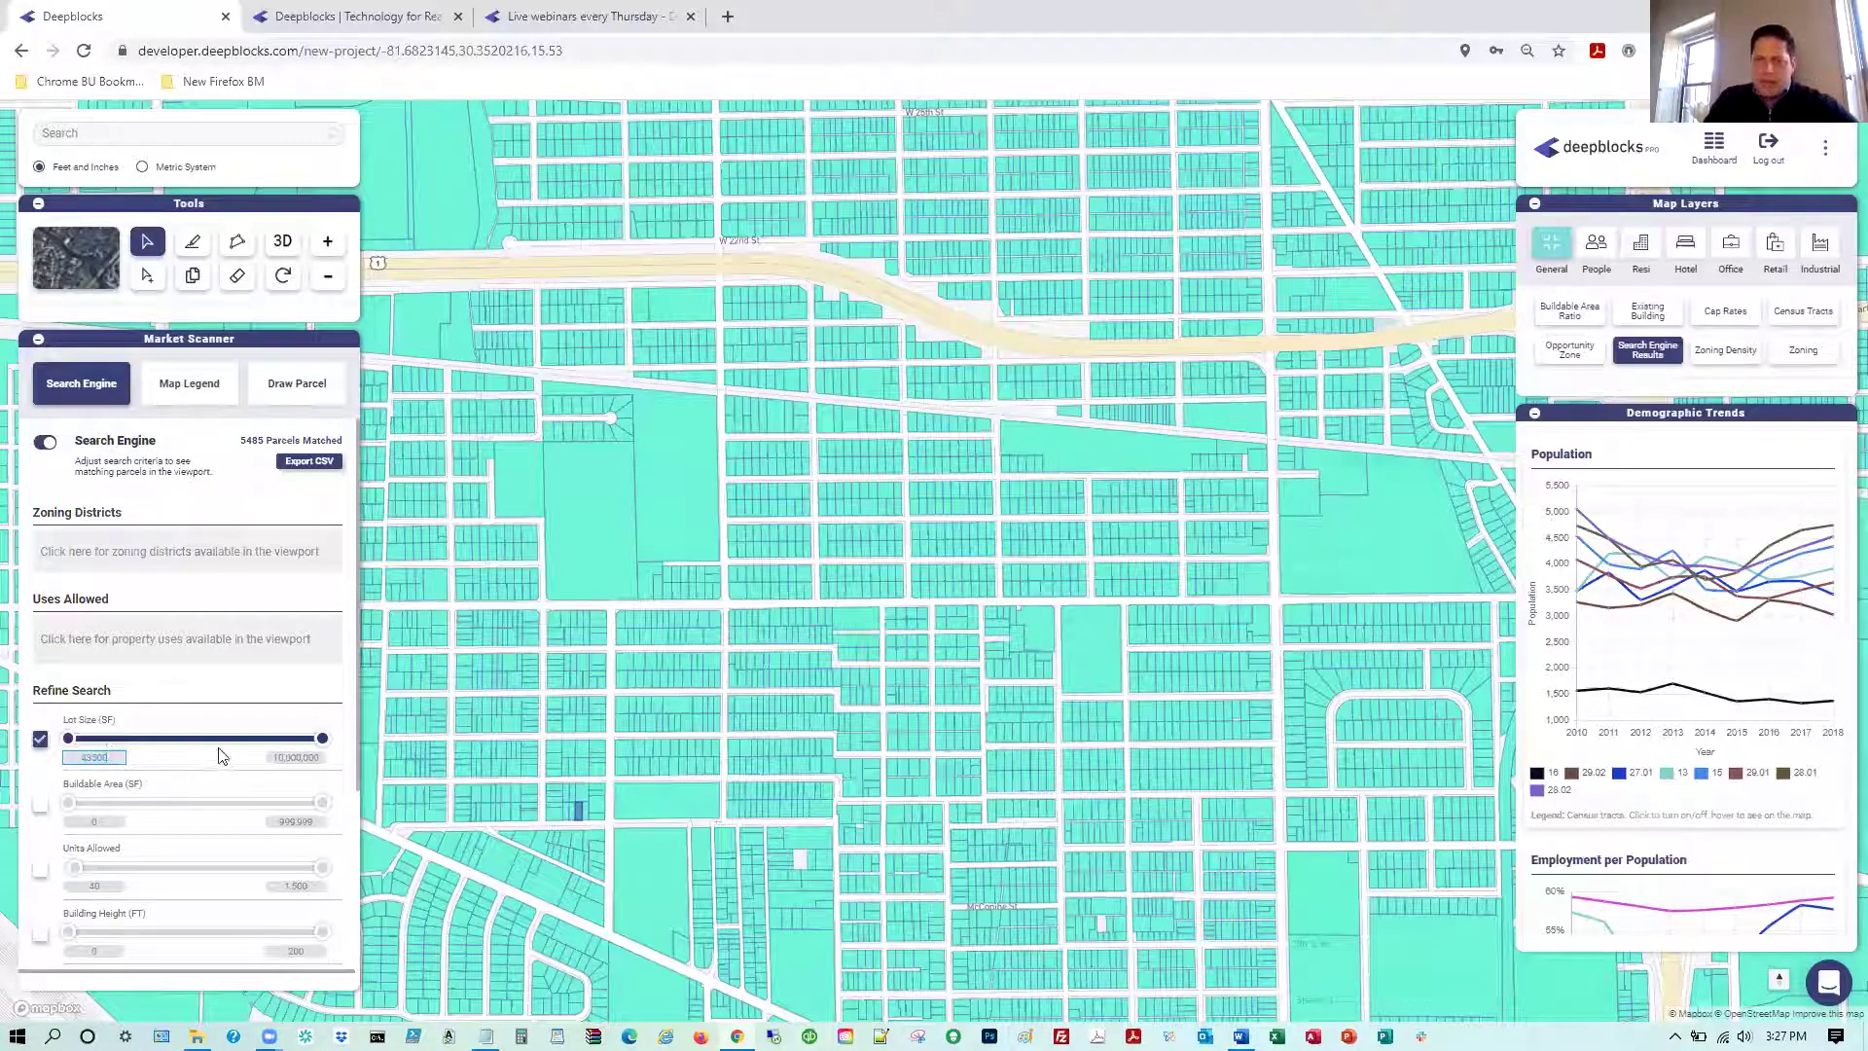
double_click(294, 757)
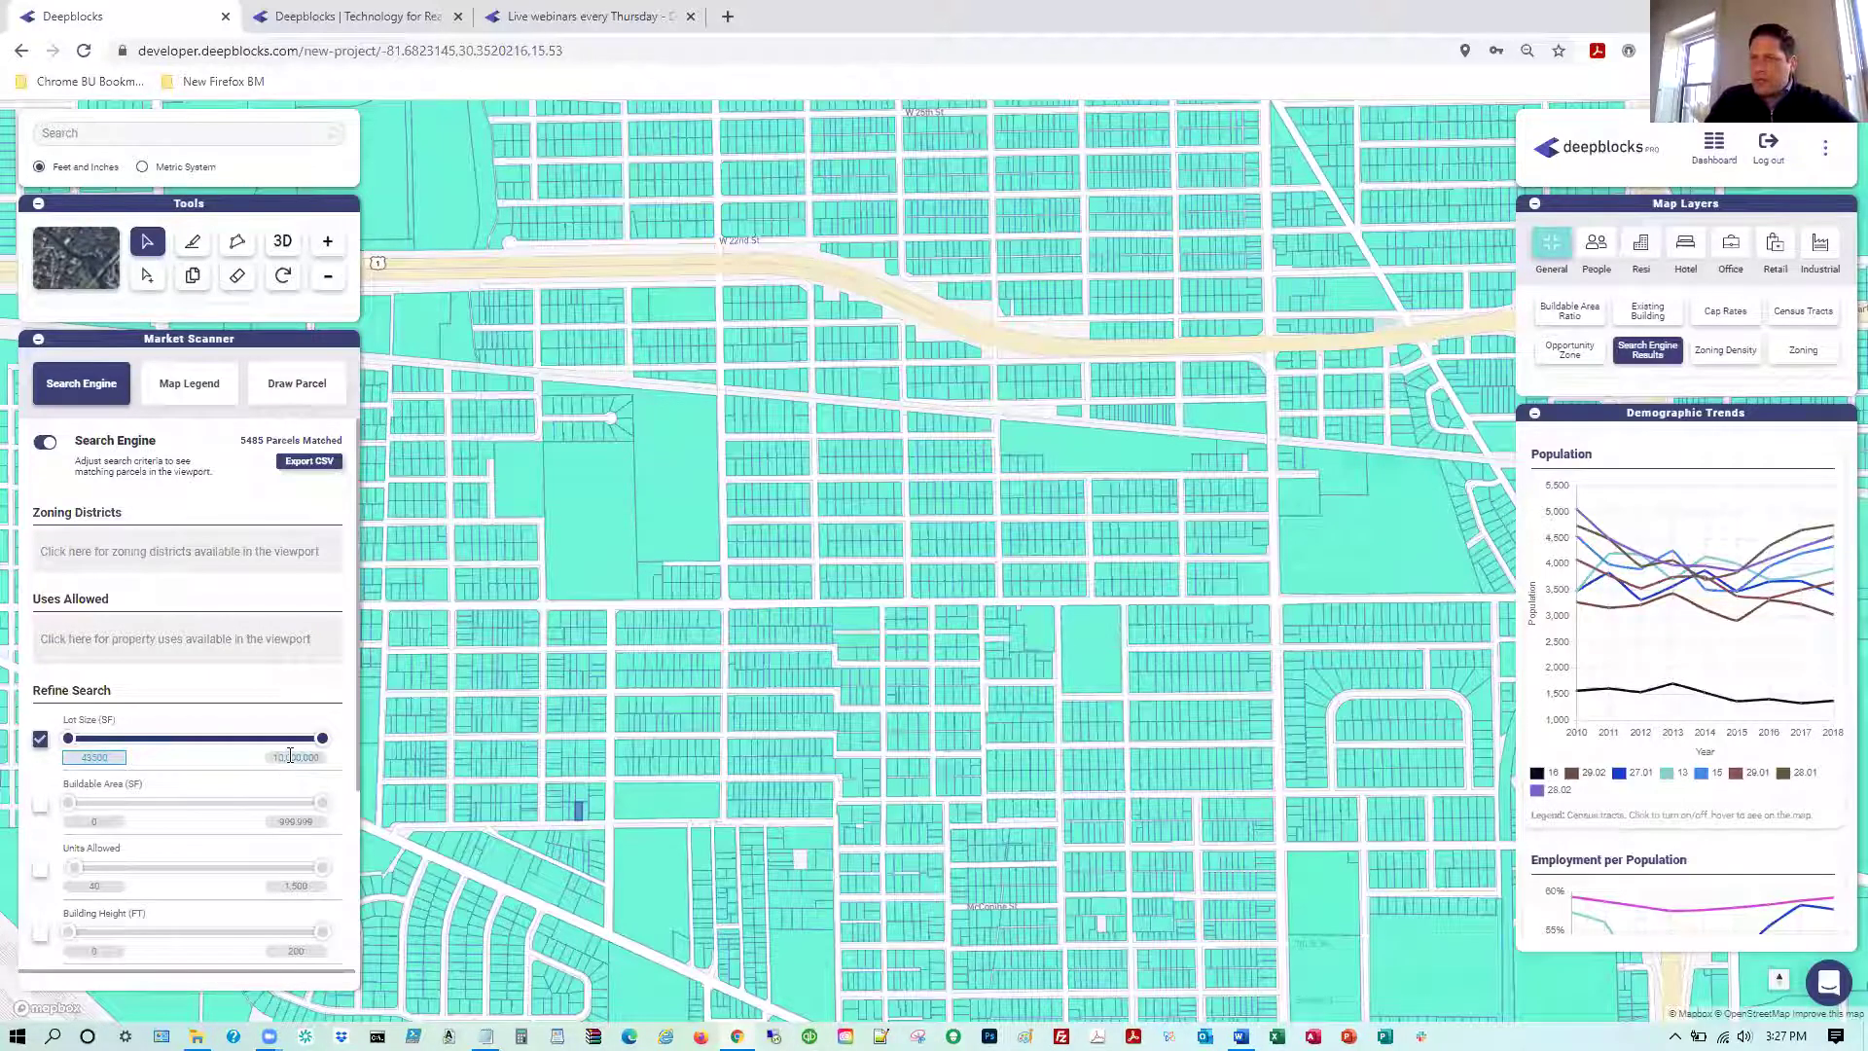
text(174240)
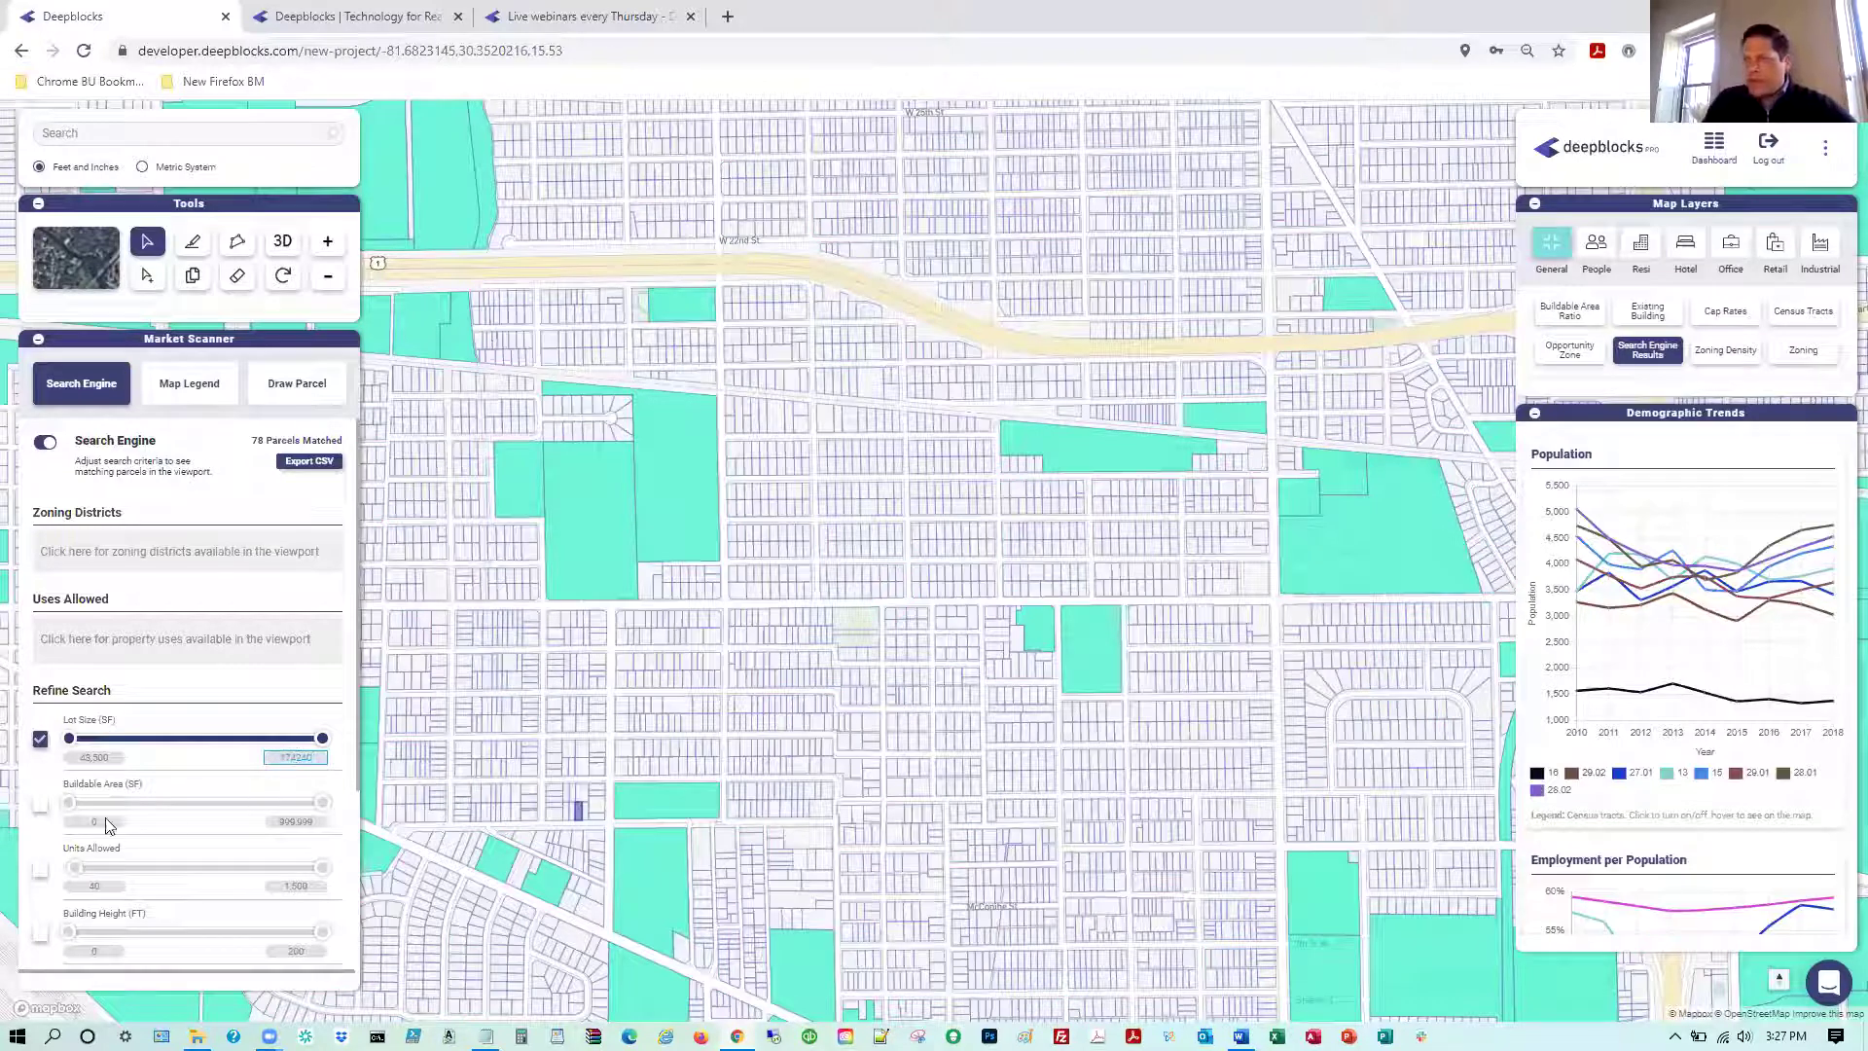
click(107, 822)
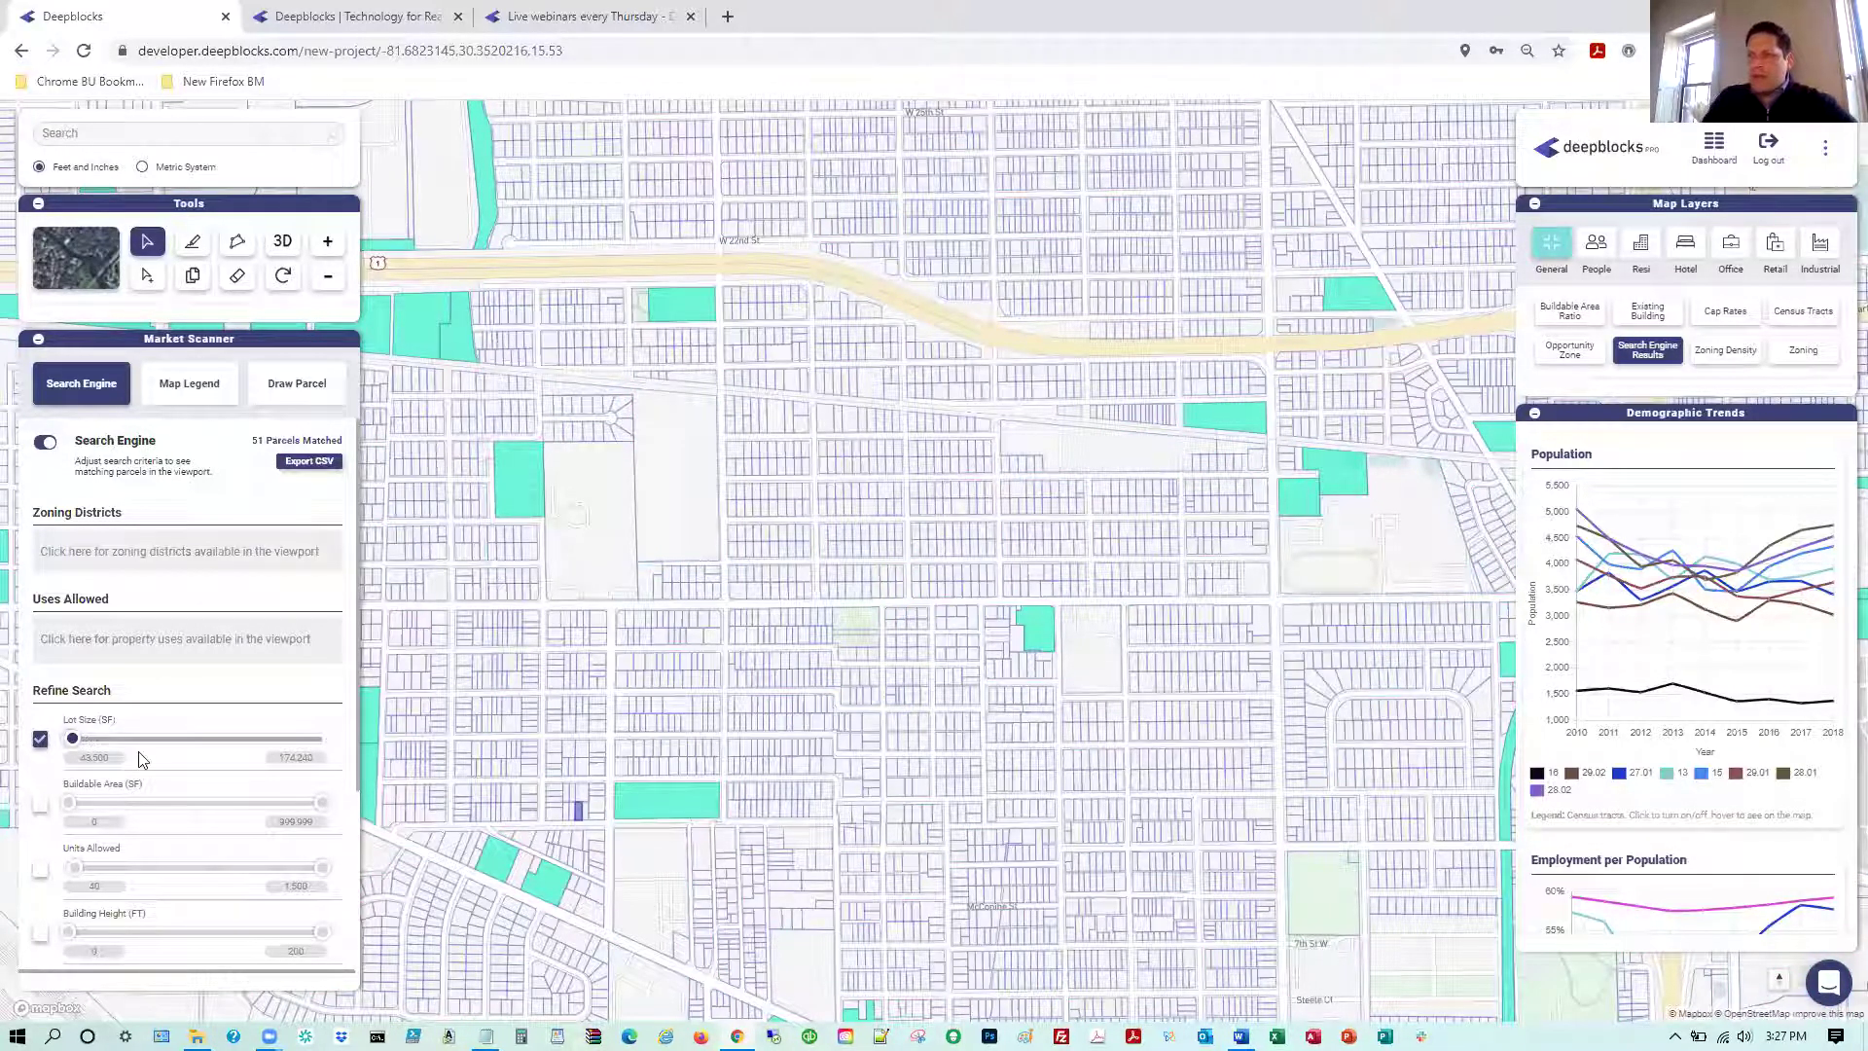
click(583, 472)
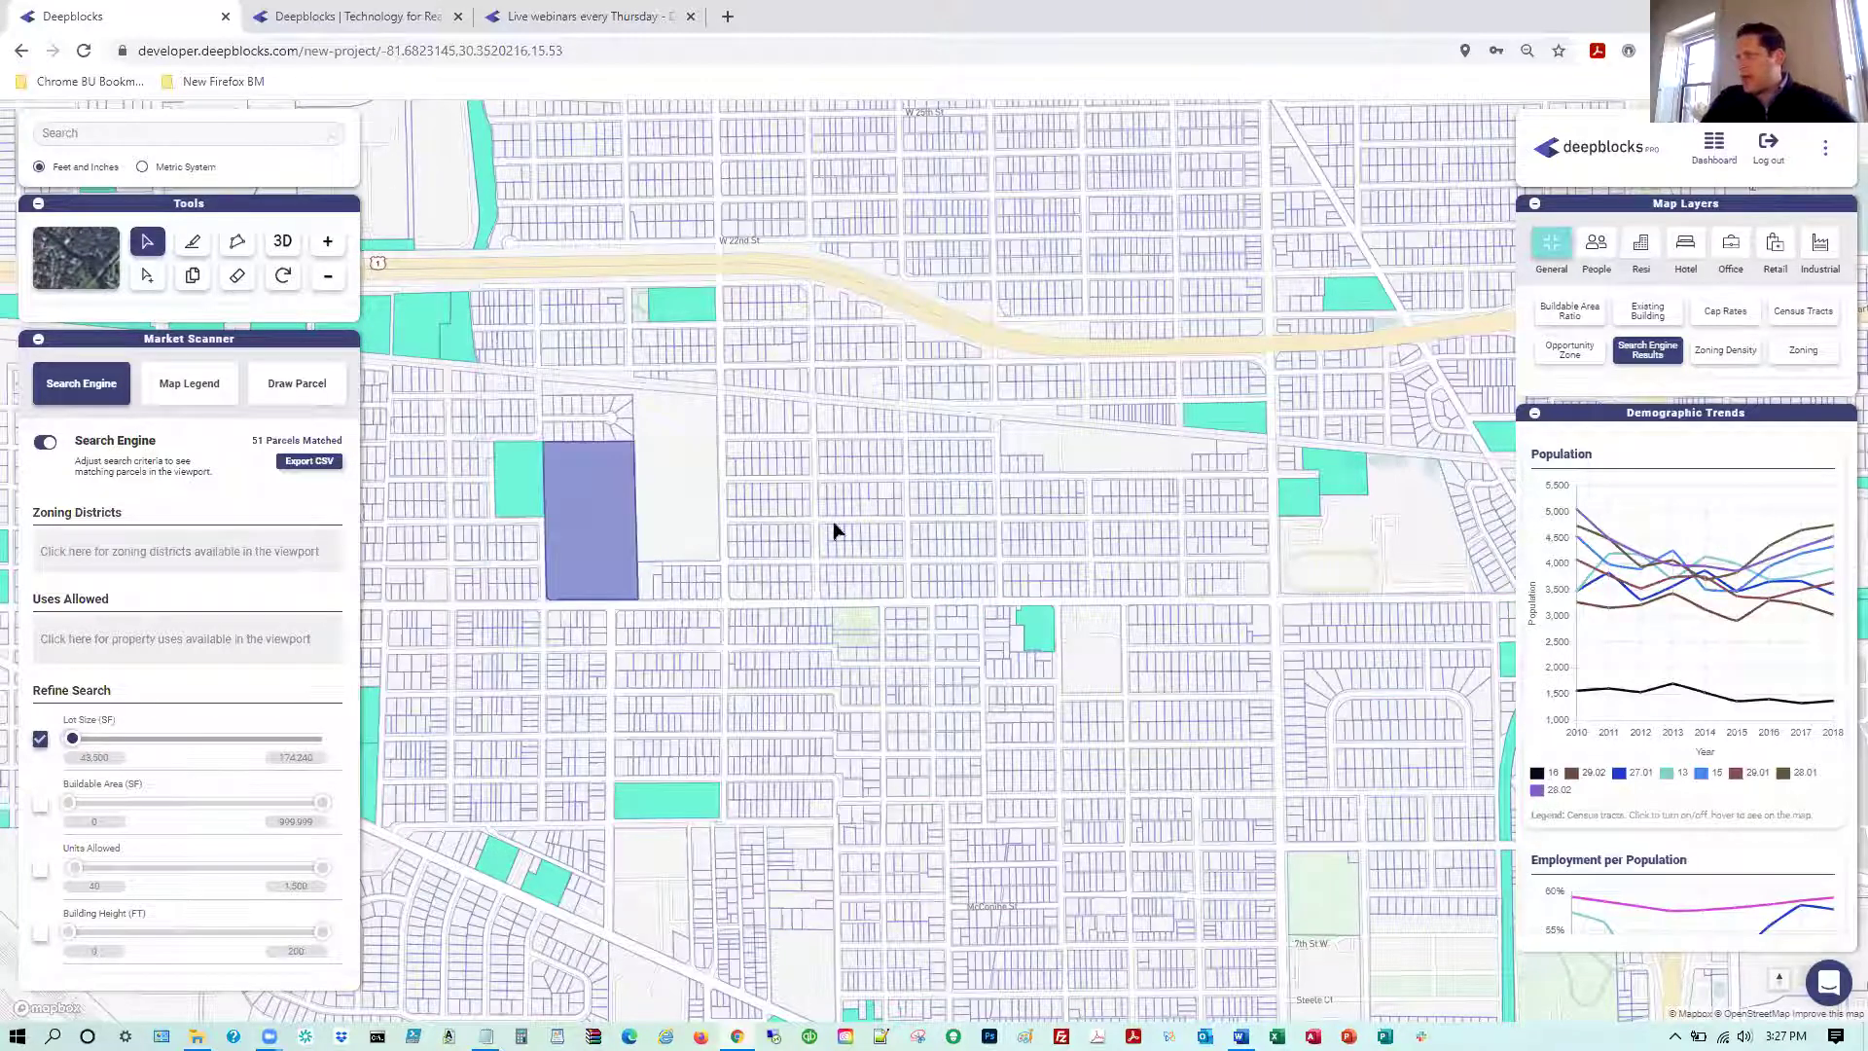
click(1066, 435)
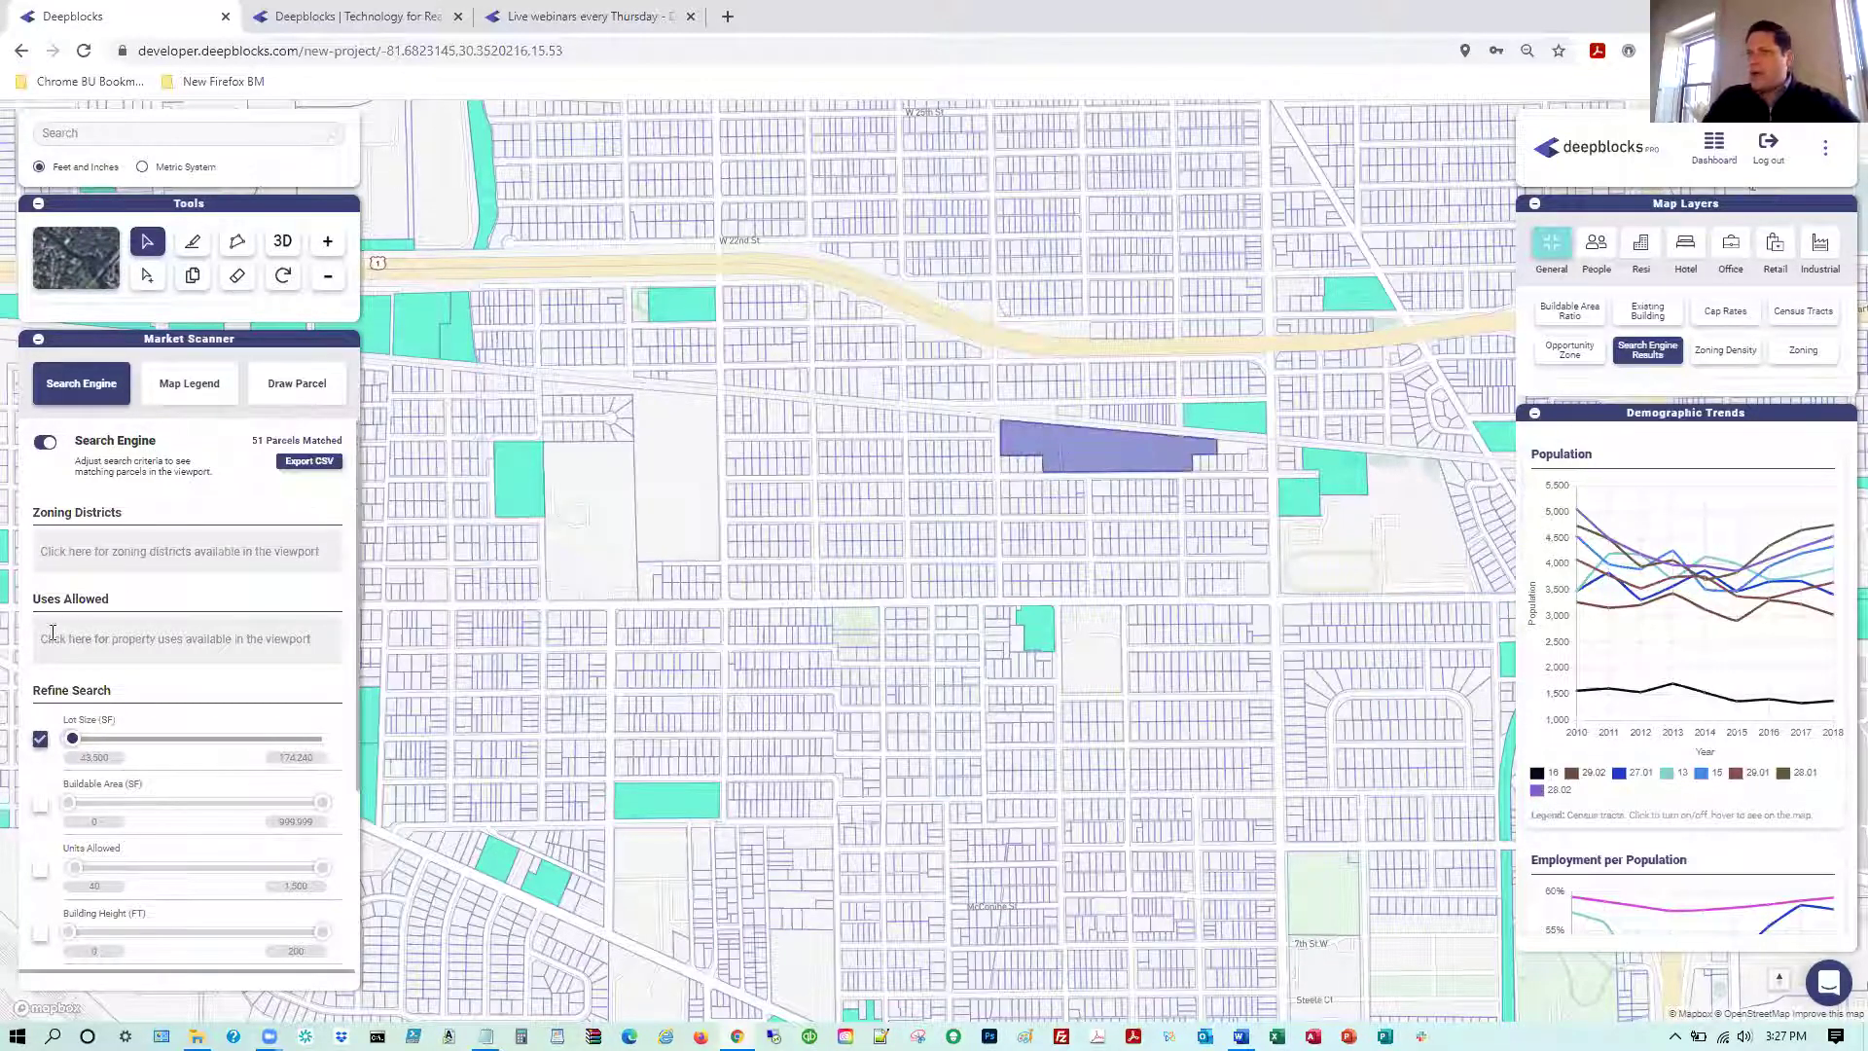
Try filtering the allowed uses by Commercial Retail Sales And Service Establishments, and remove that use
click(130, 637)
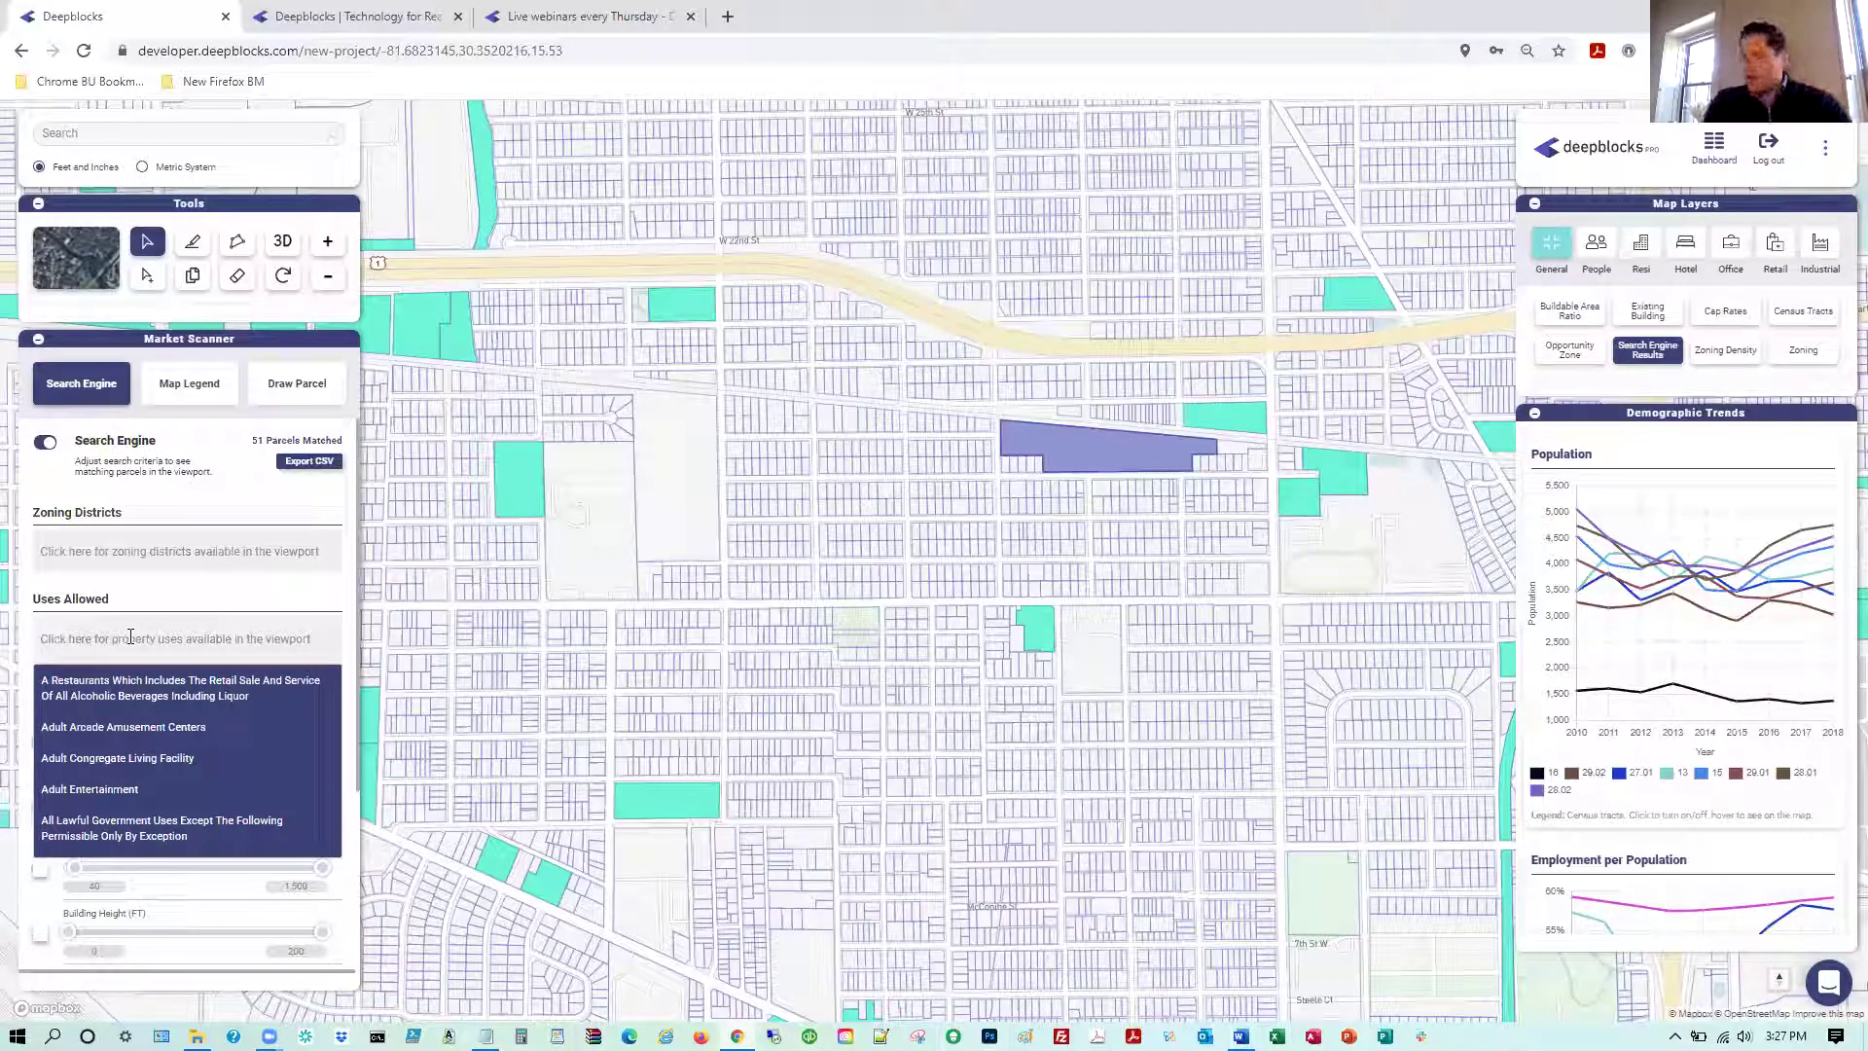
text(com)
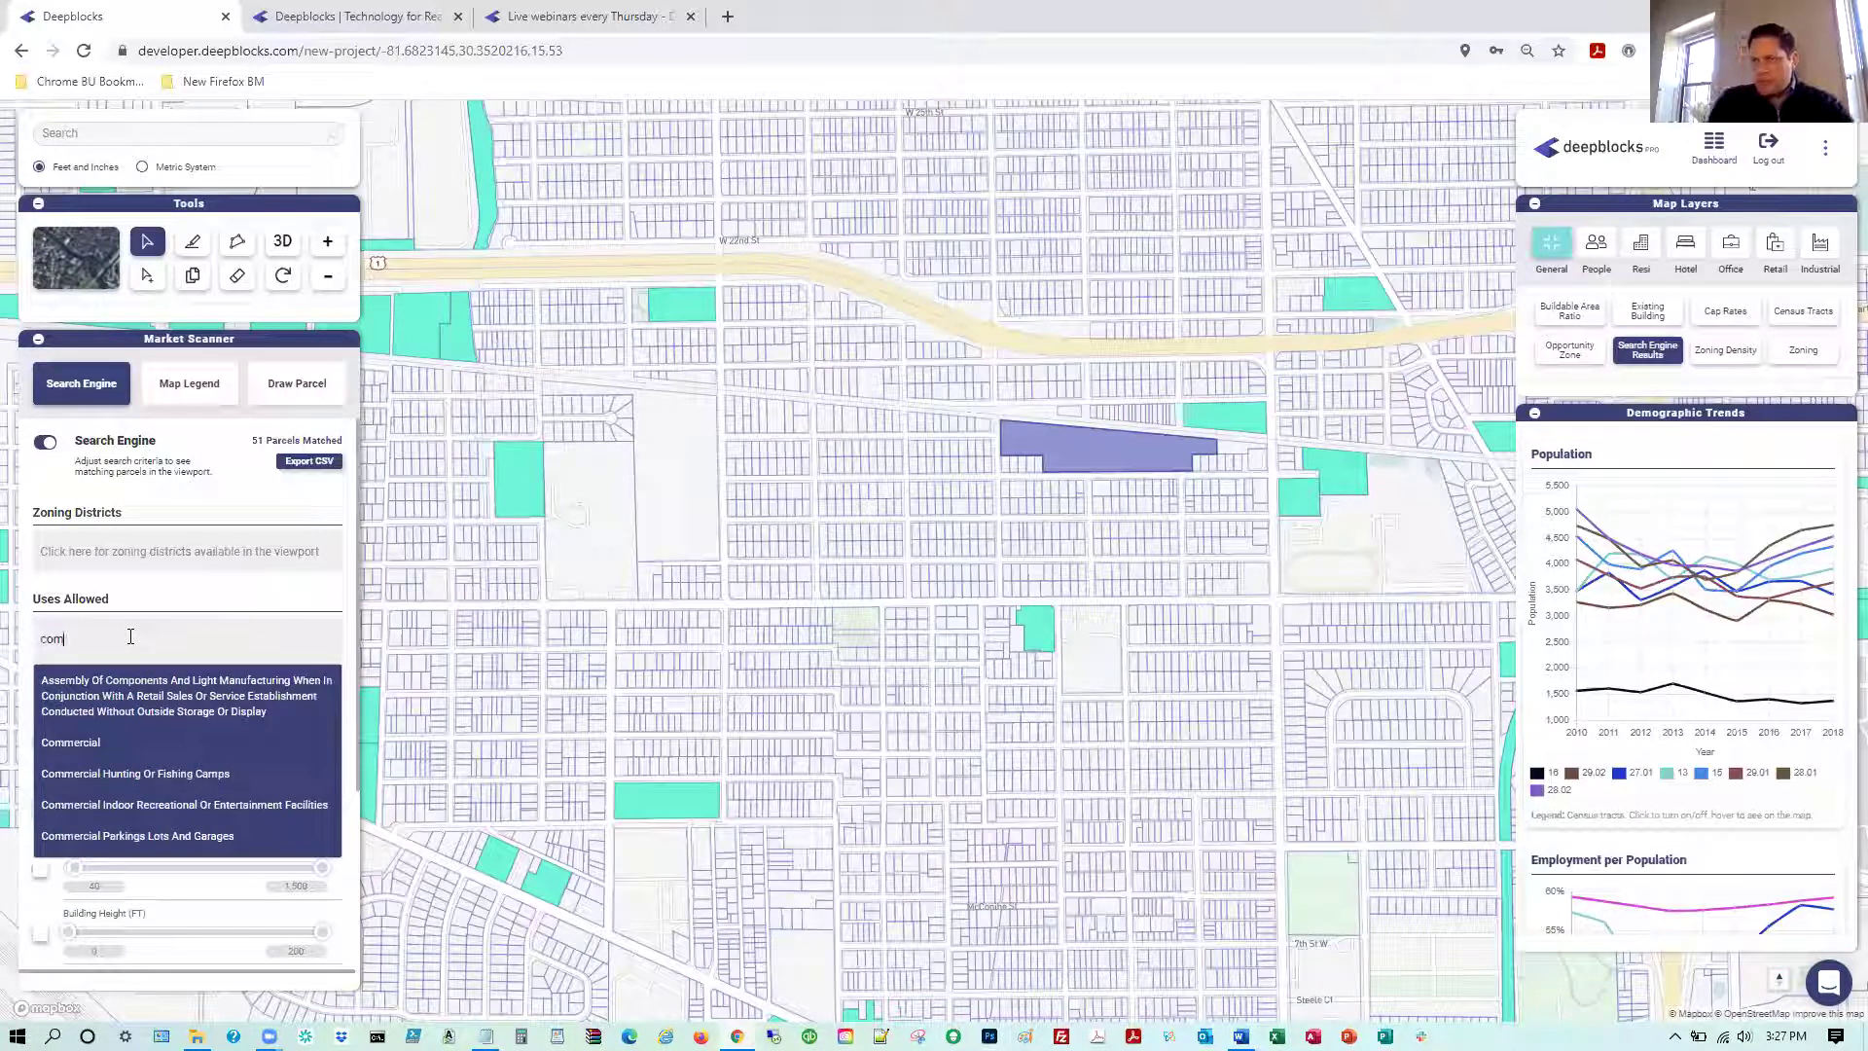
text(merc)
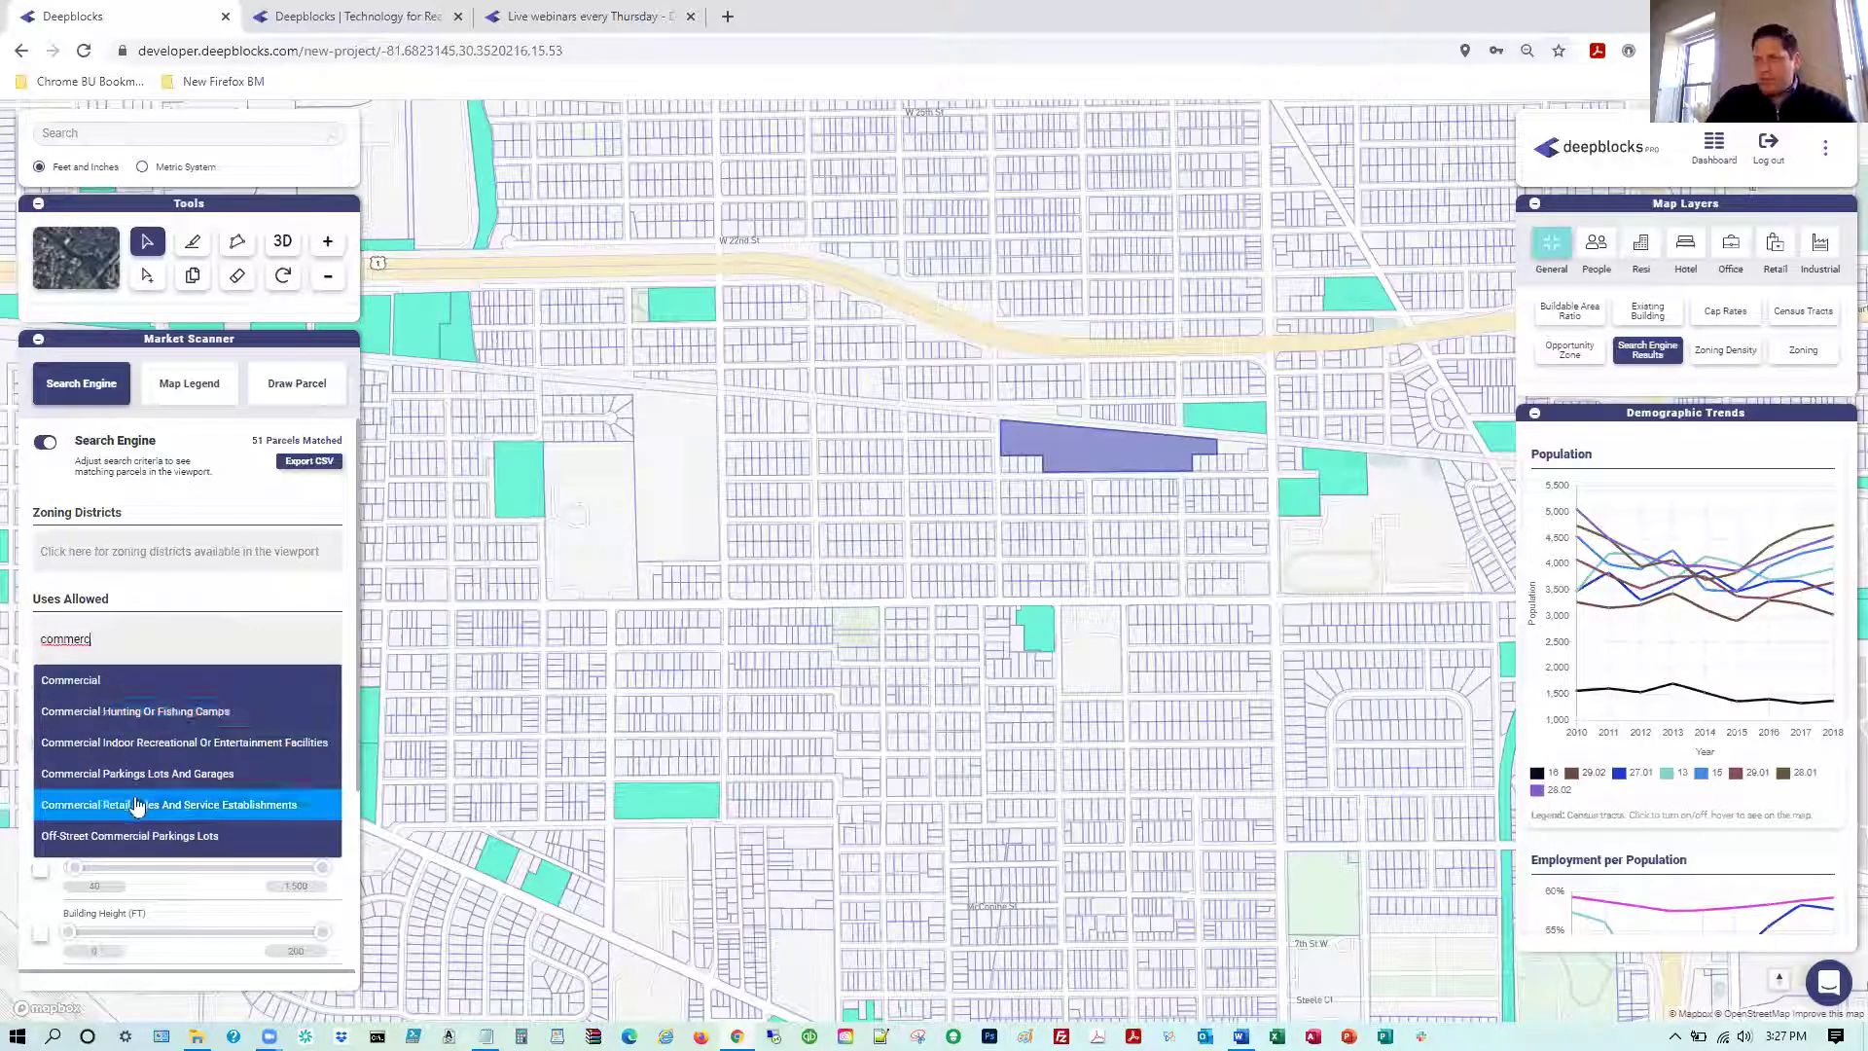
click(182, 806)
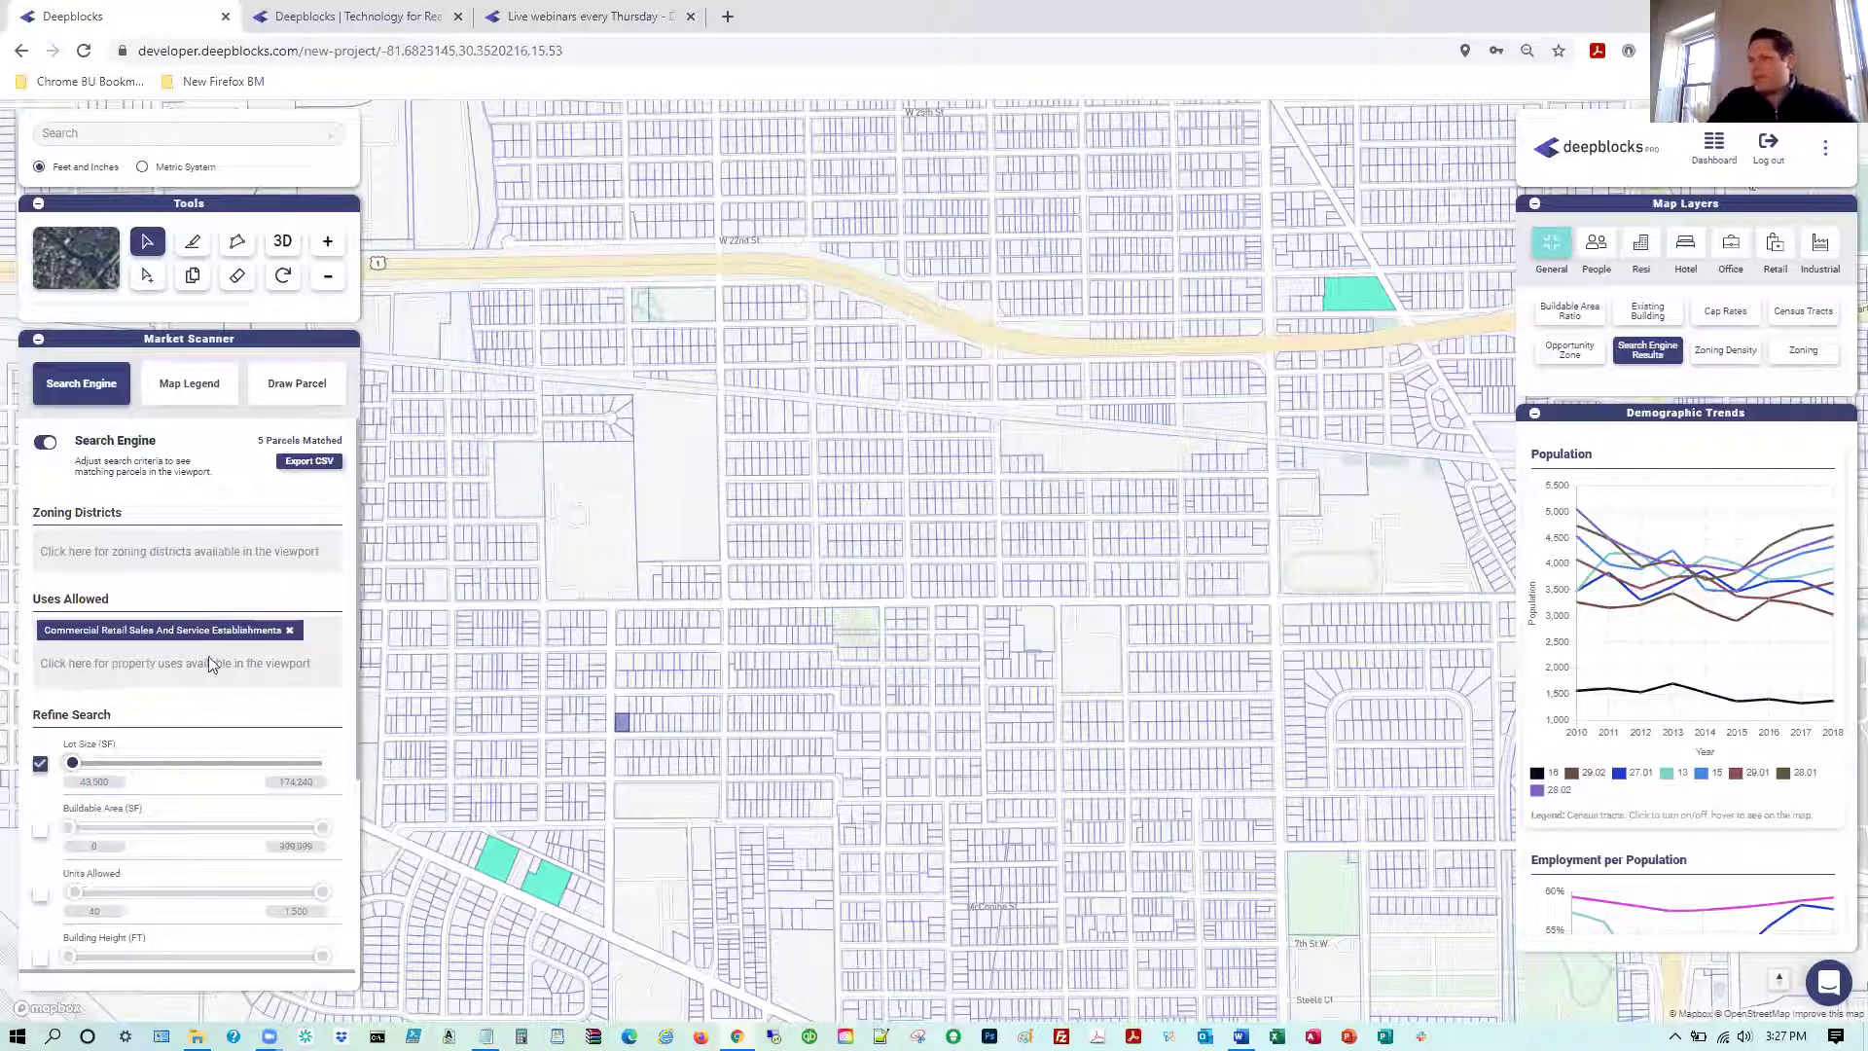
click(292, 633)
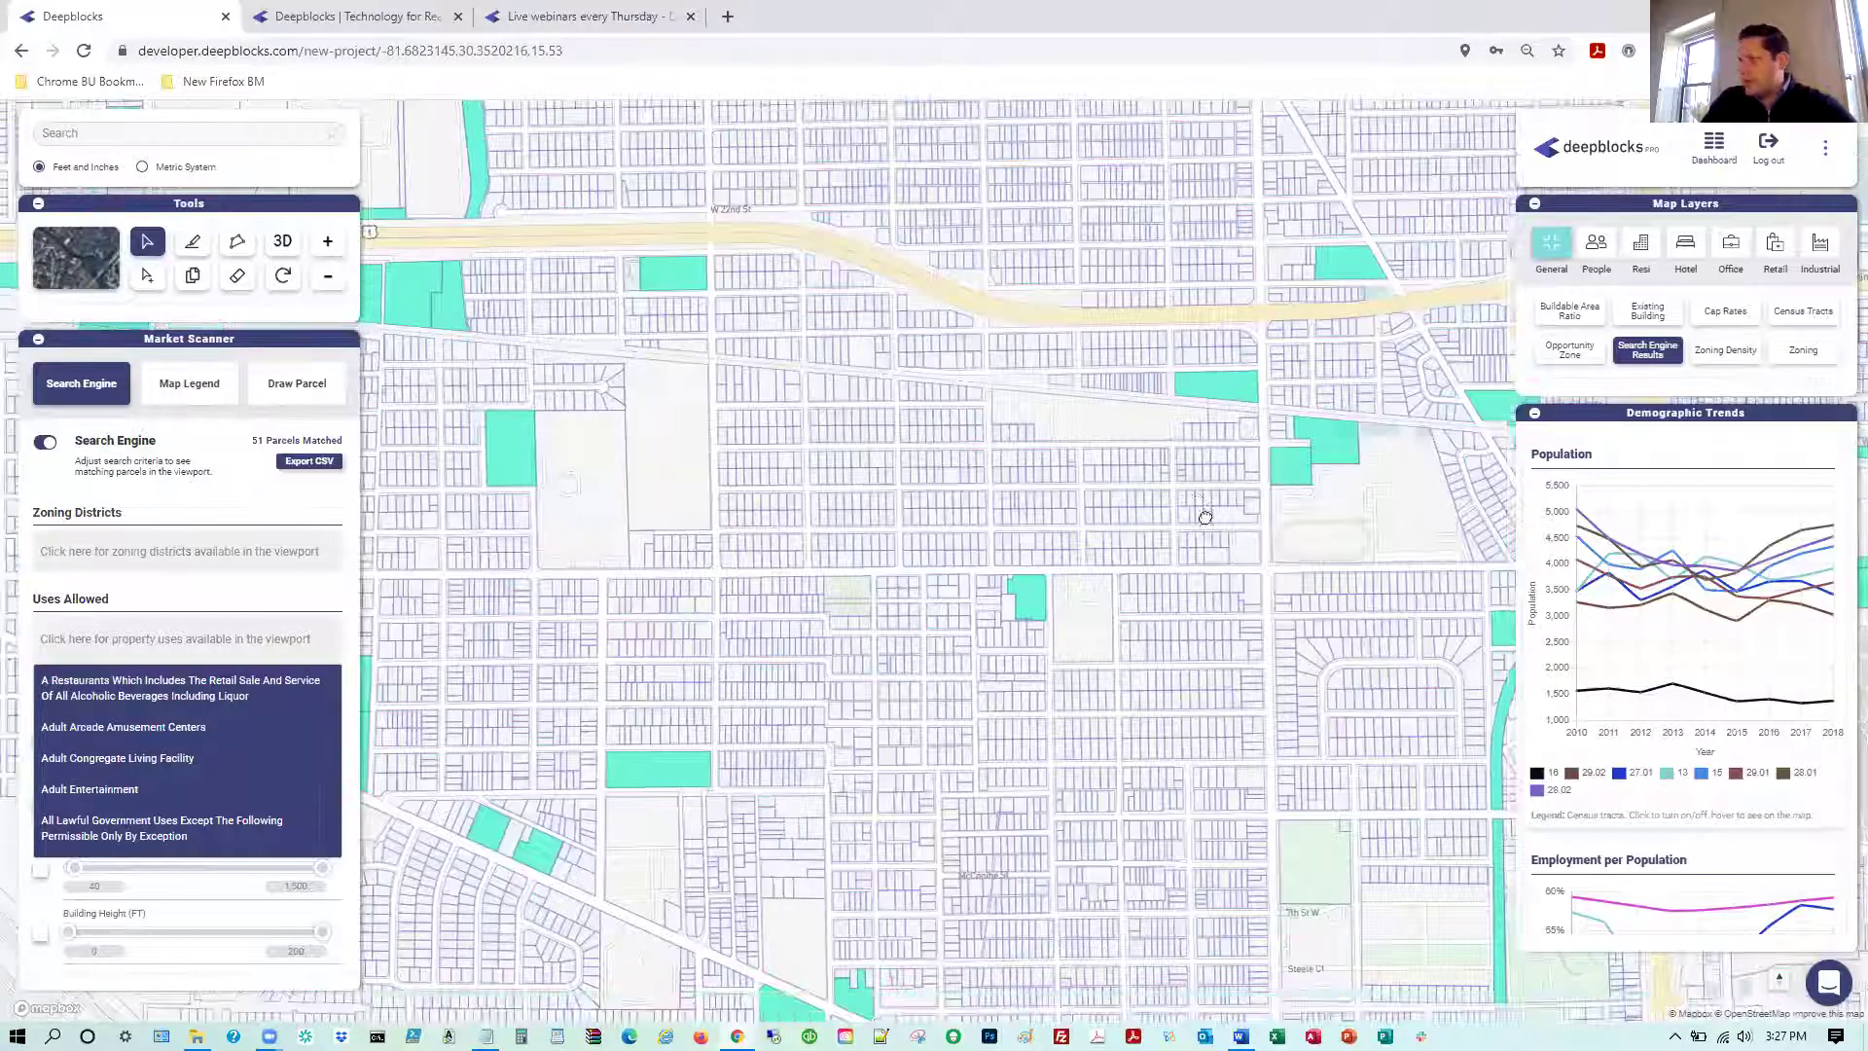
Select the two adjoining highlighted parcels on Kings Rd near W 12th St together with the multi-parcel selection tool
drag(1214, 594, 1331, 360)
drag(1456, 523, 1697, 724)
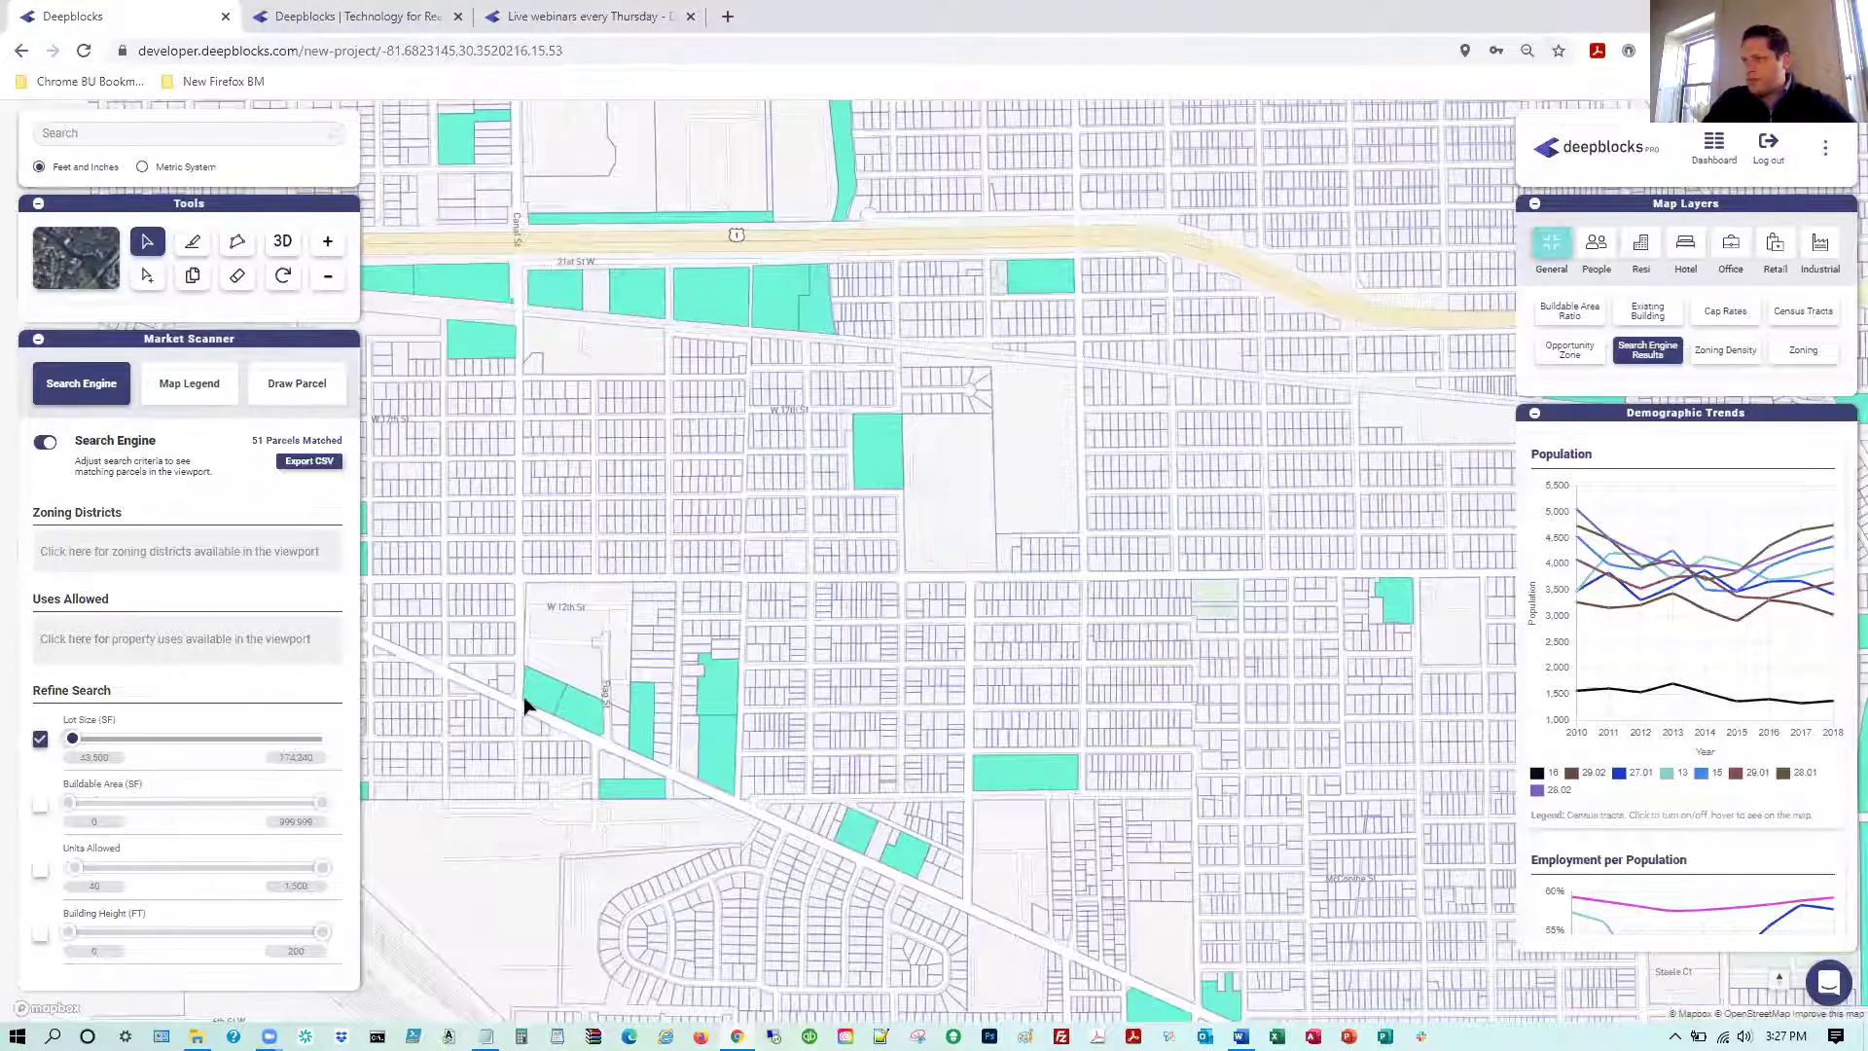
click(535, 699)
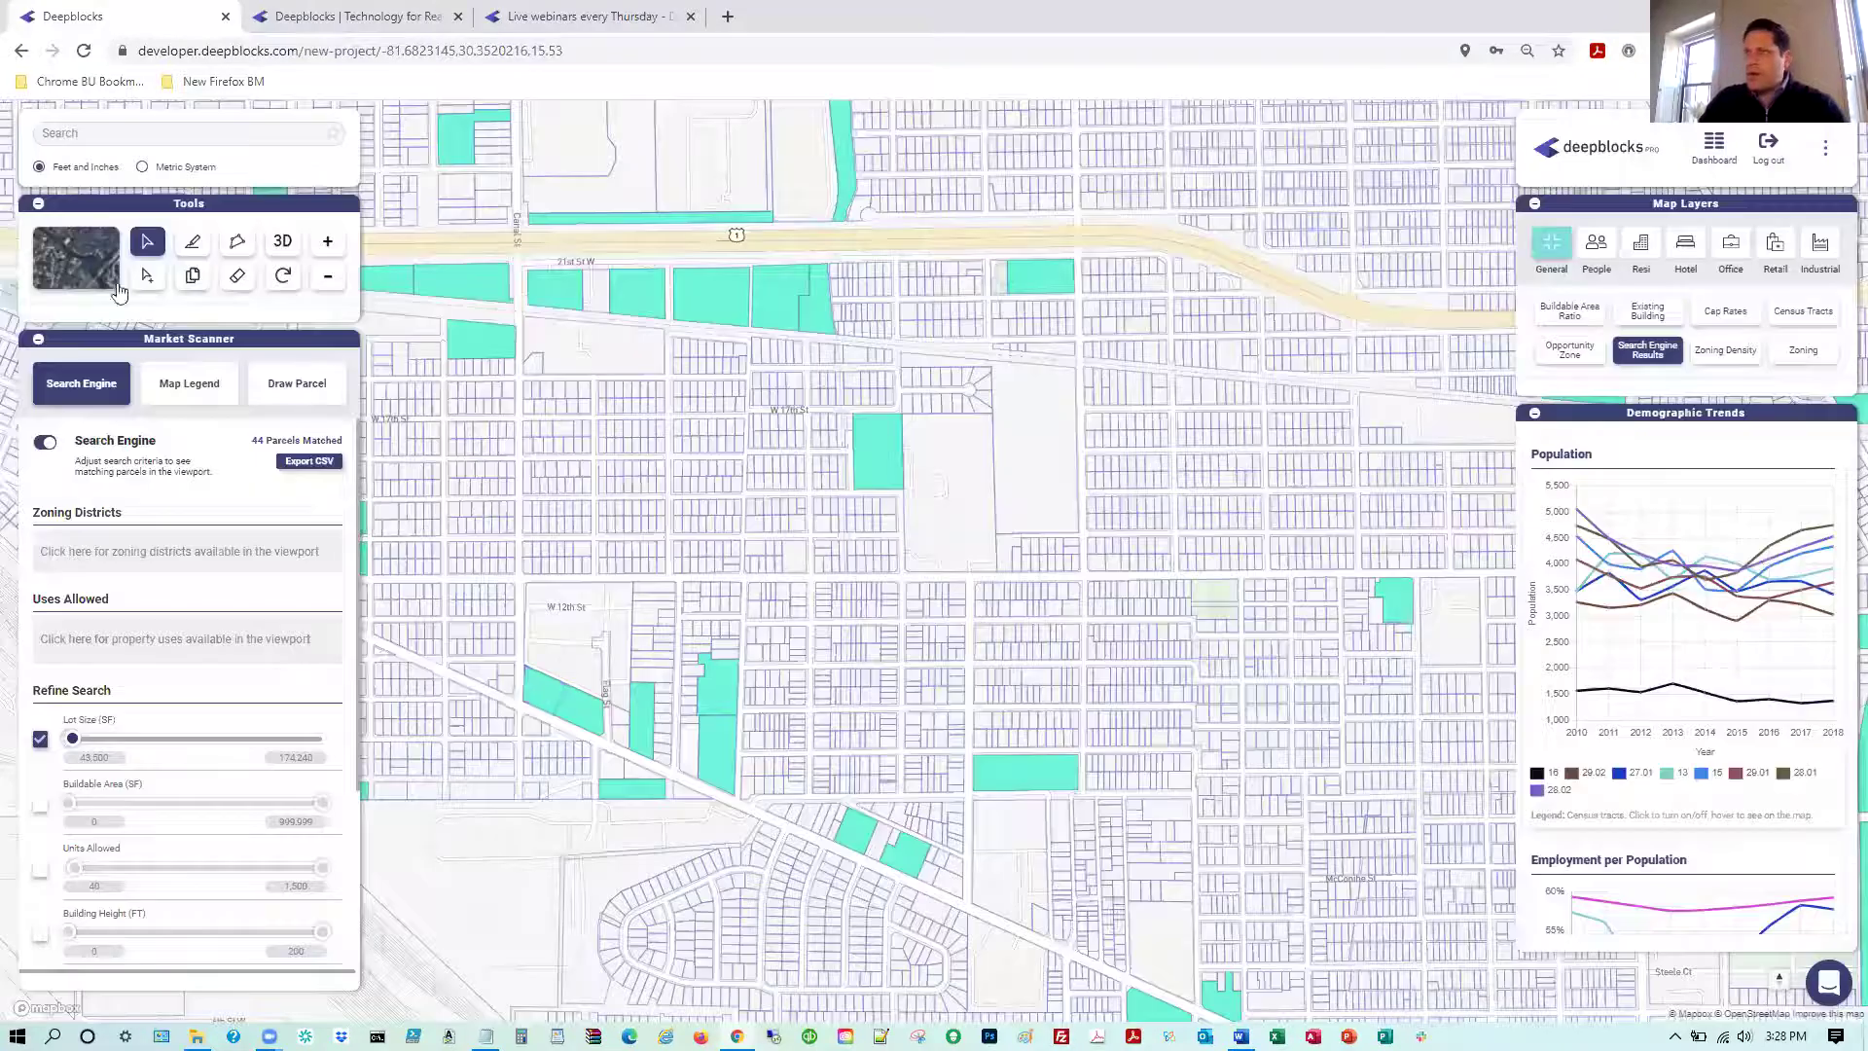
click(144, 279)
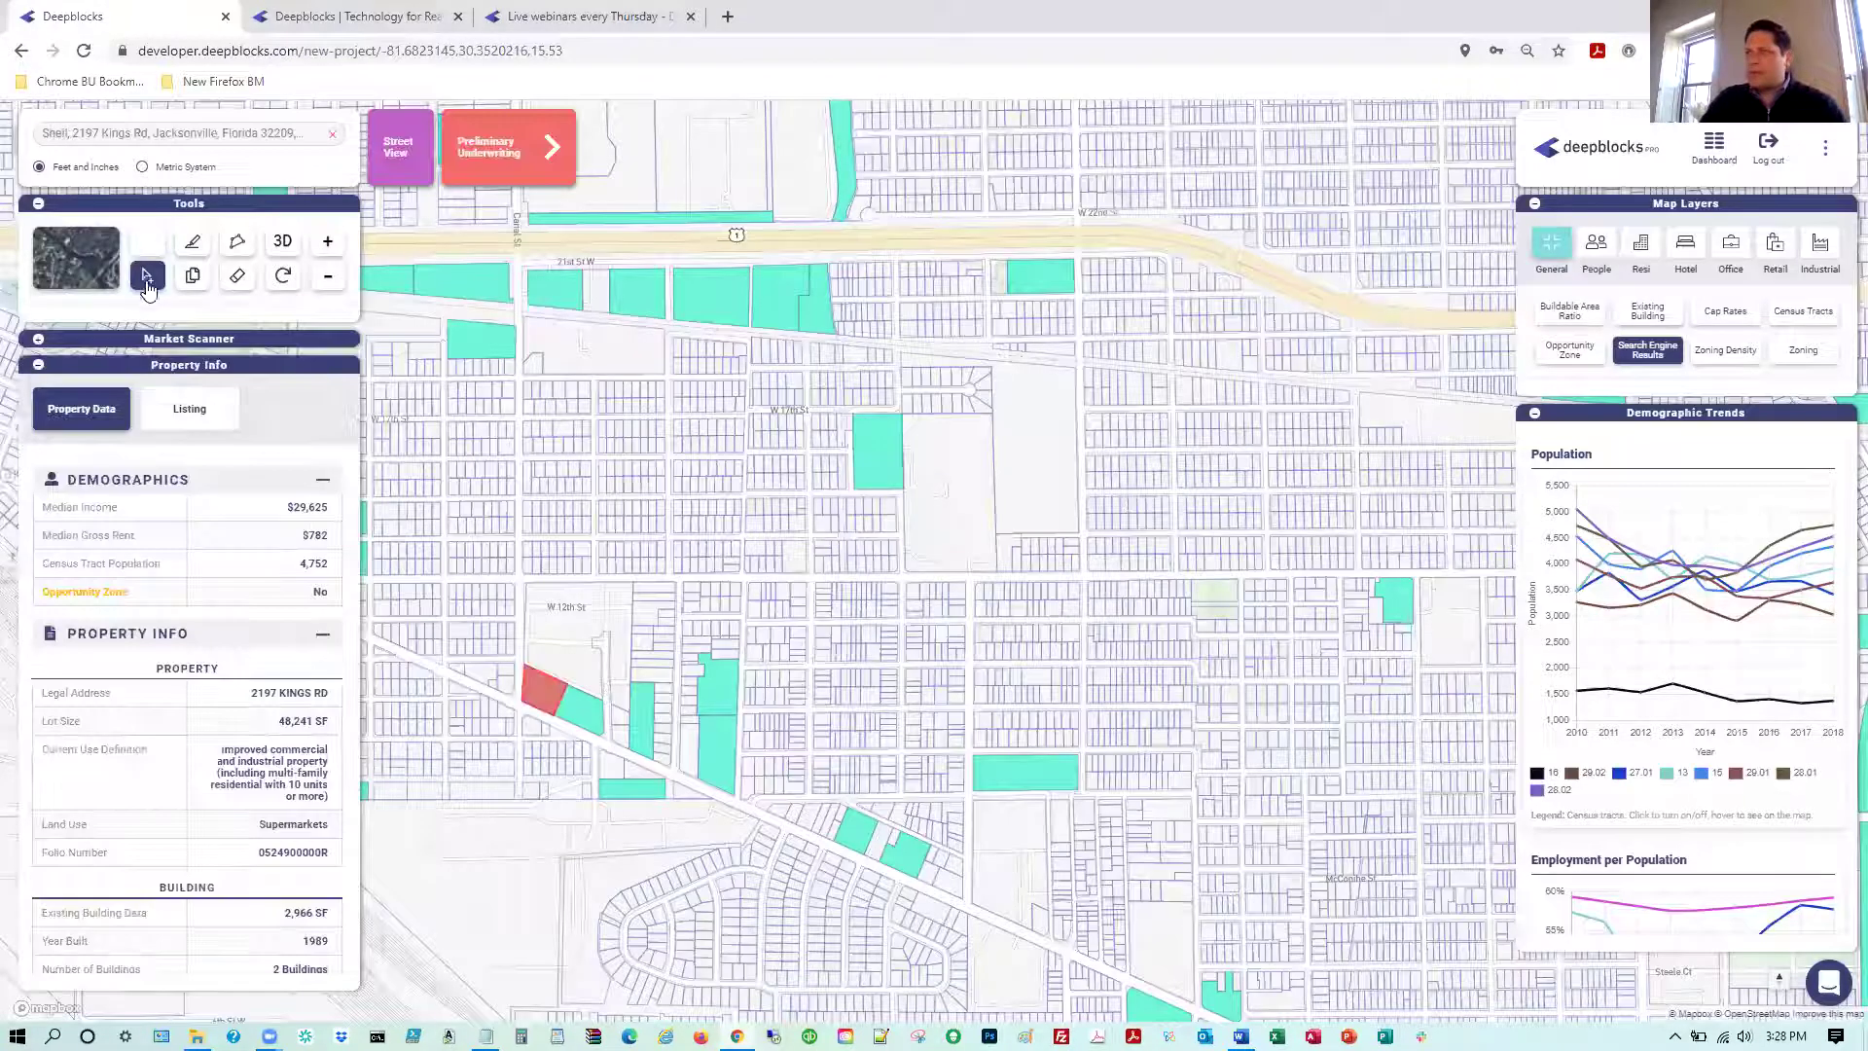
click(574, 715)
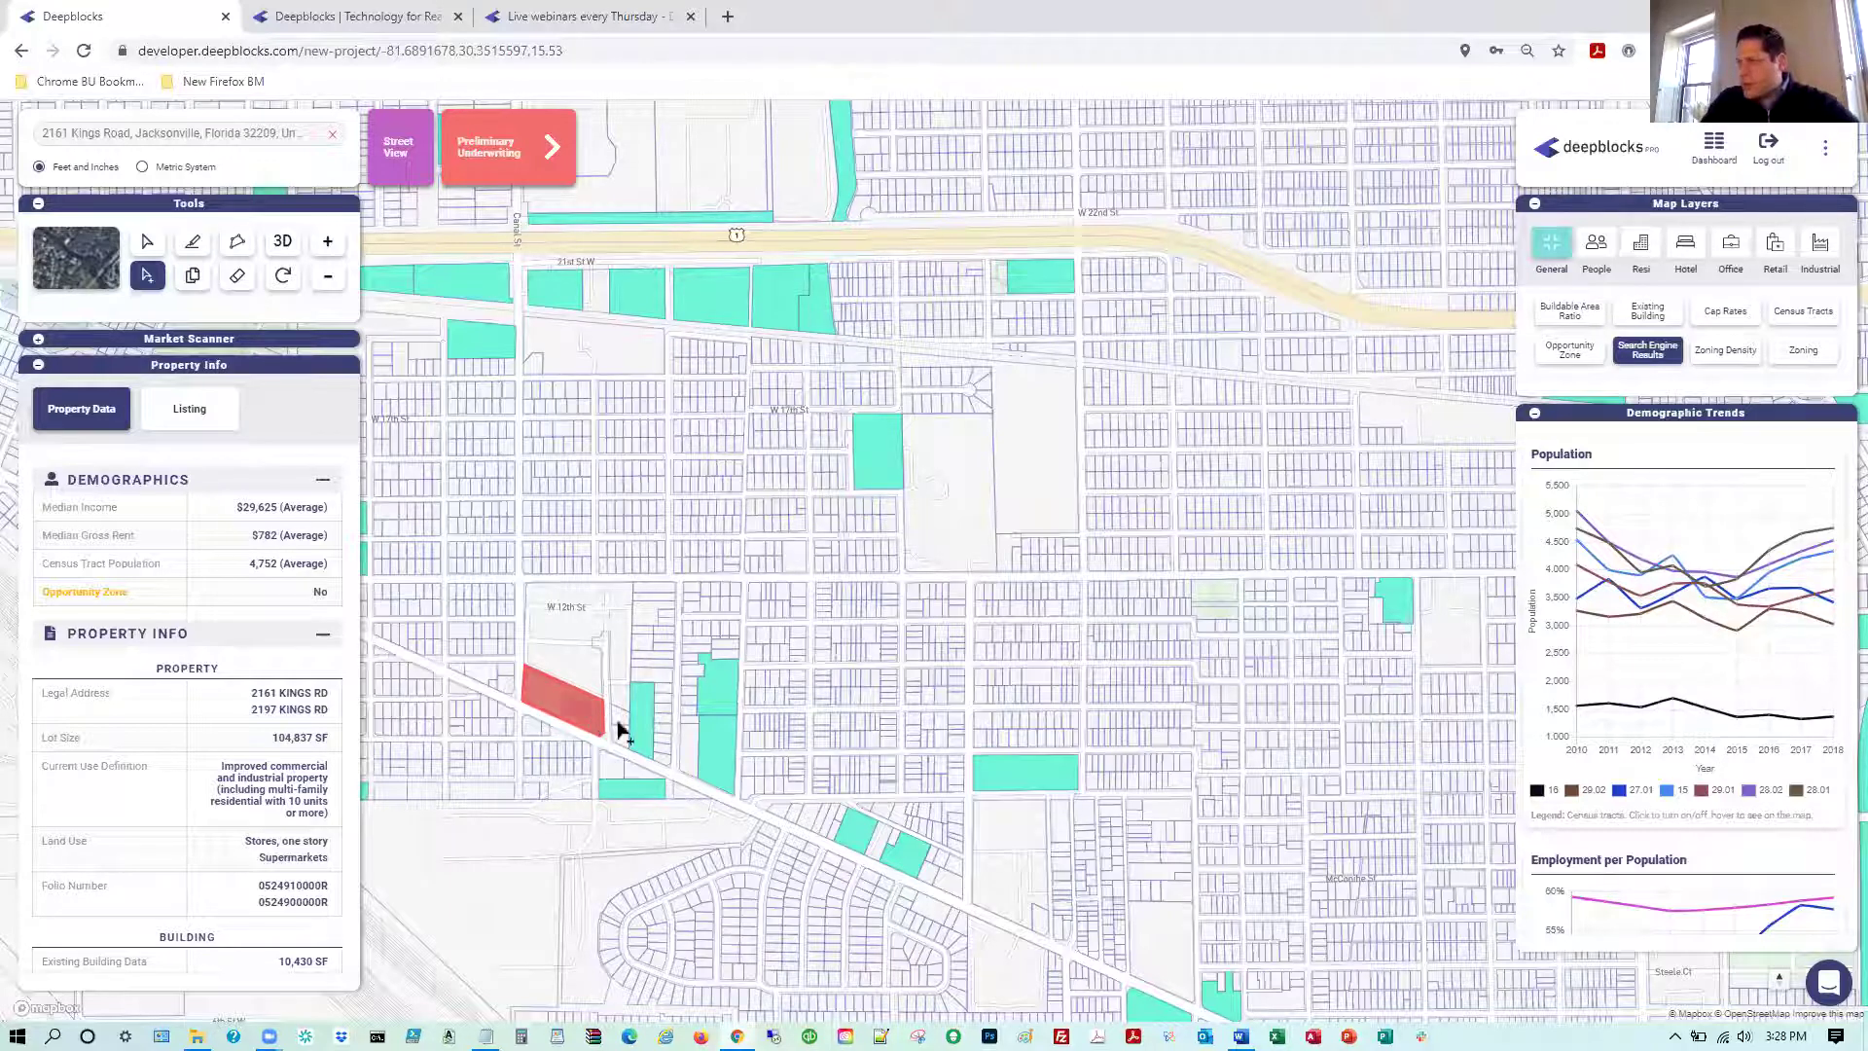
Add the two adjoining parcels between Kings Rd and Palafox St to the selection, and remove the two earlier Kings Rd parcels
click(716, 755)
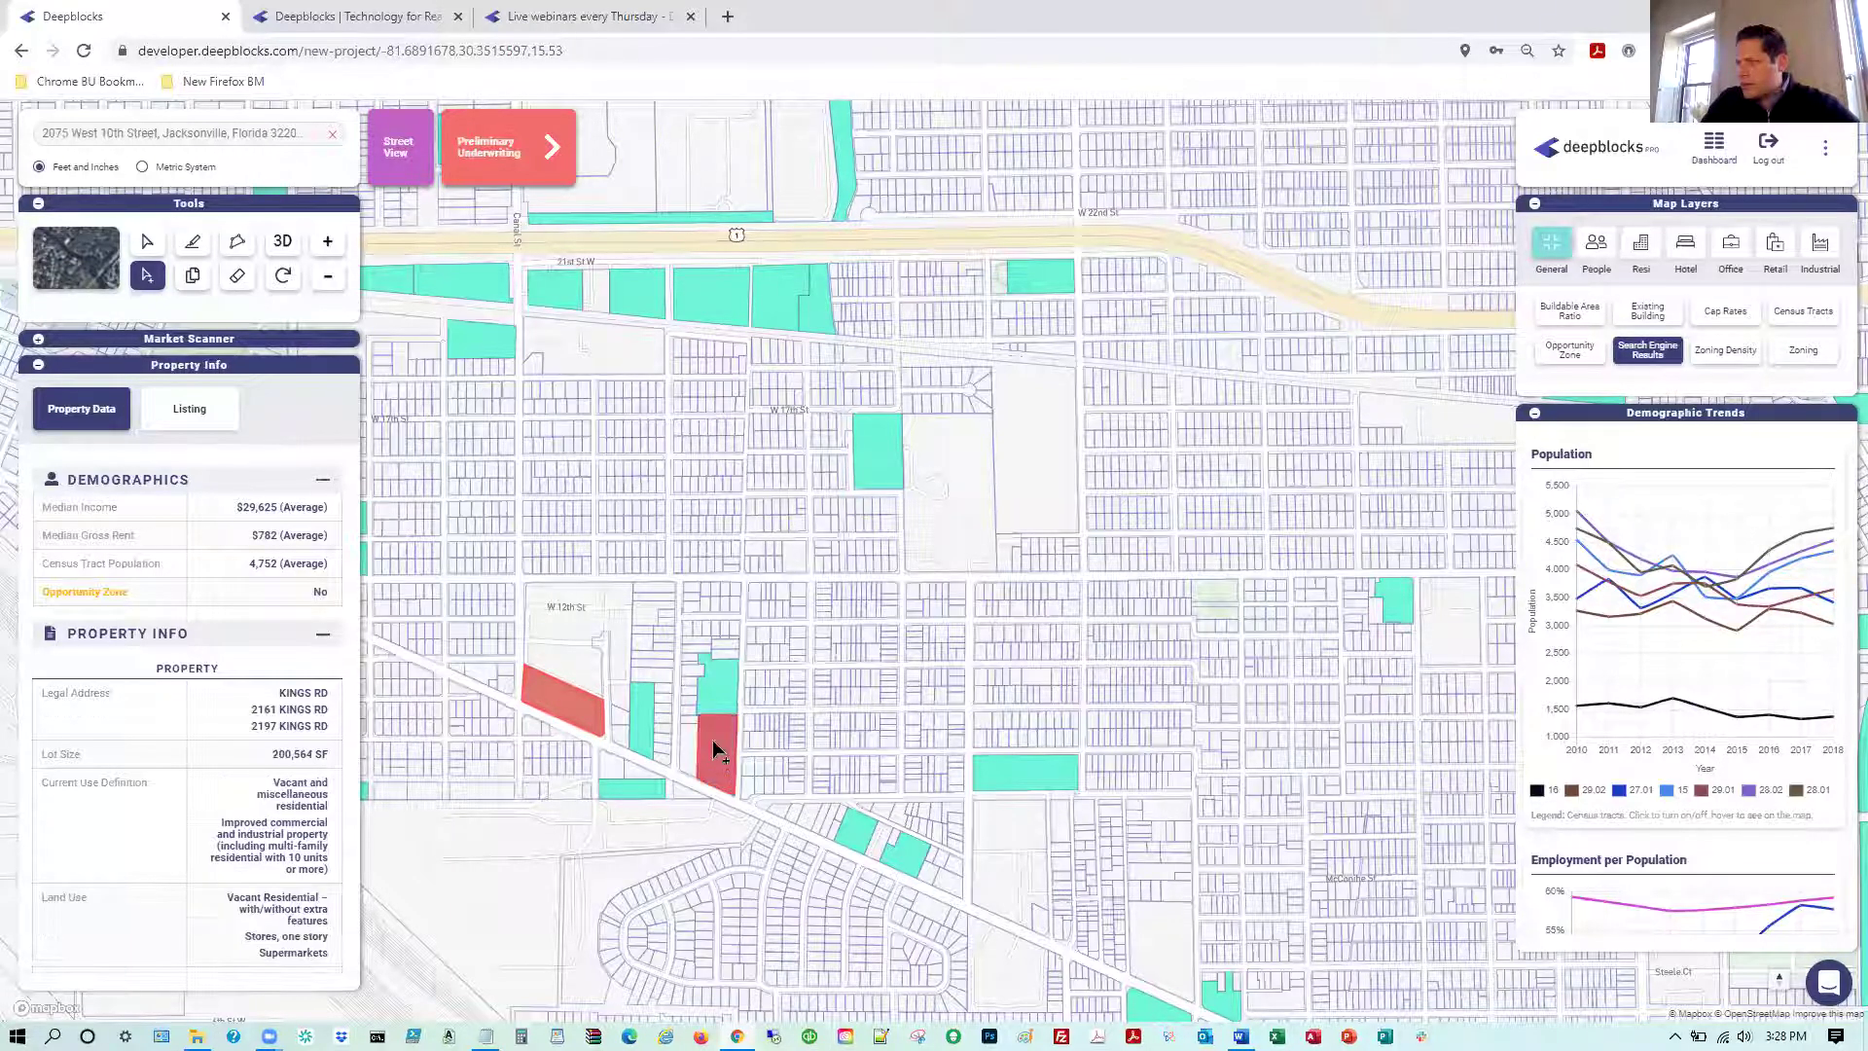
click(582, 719)
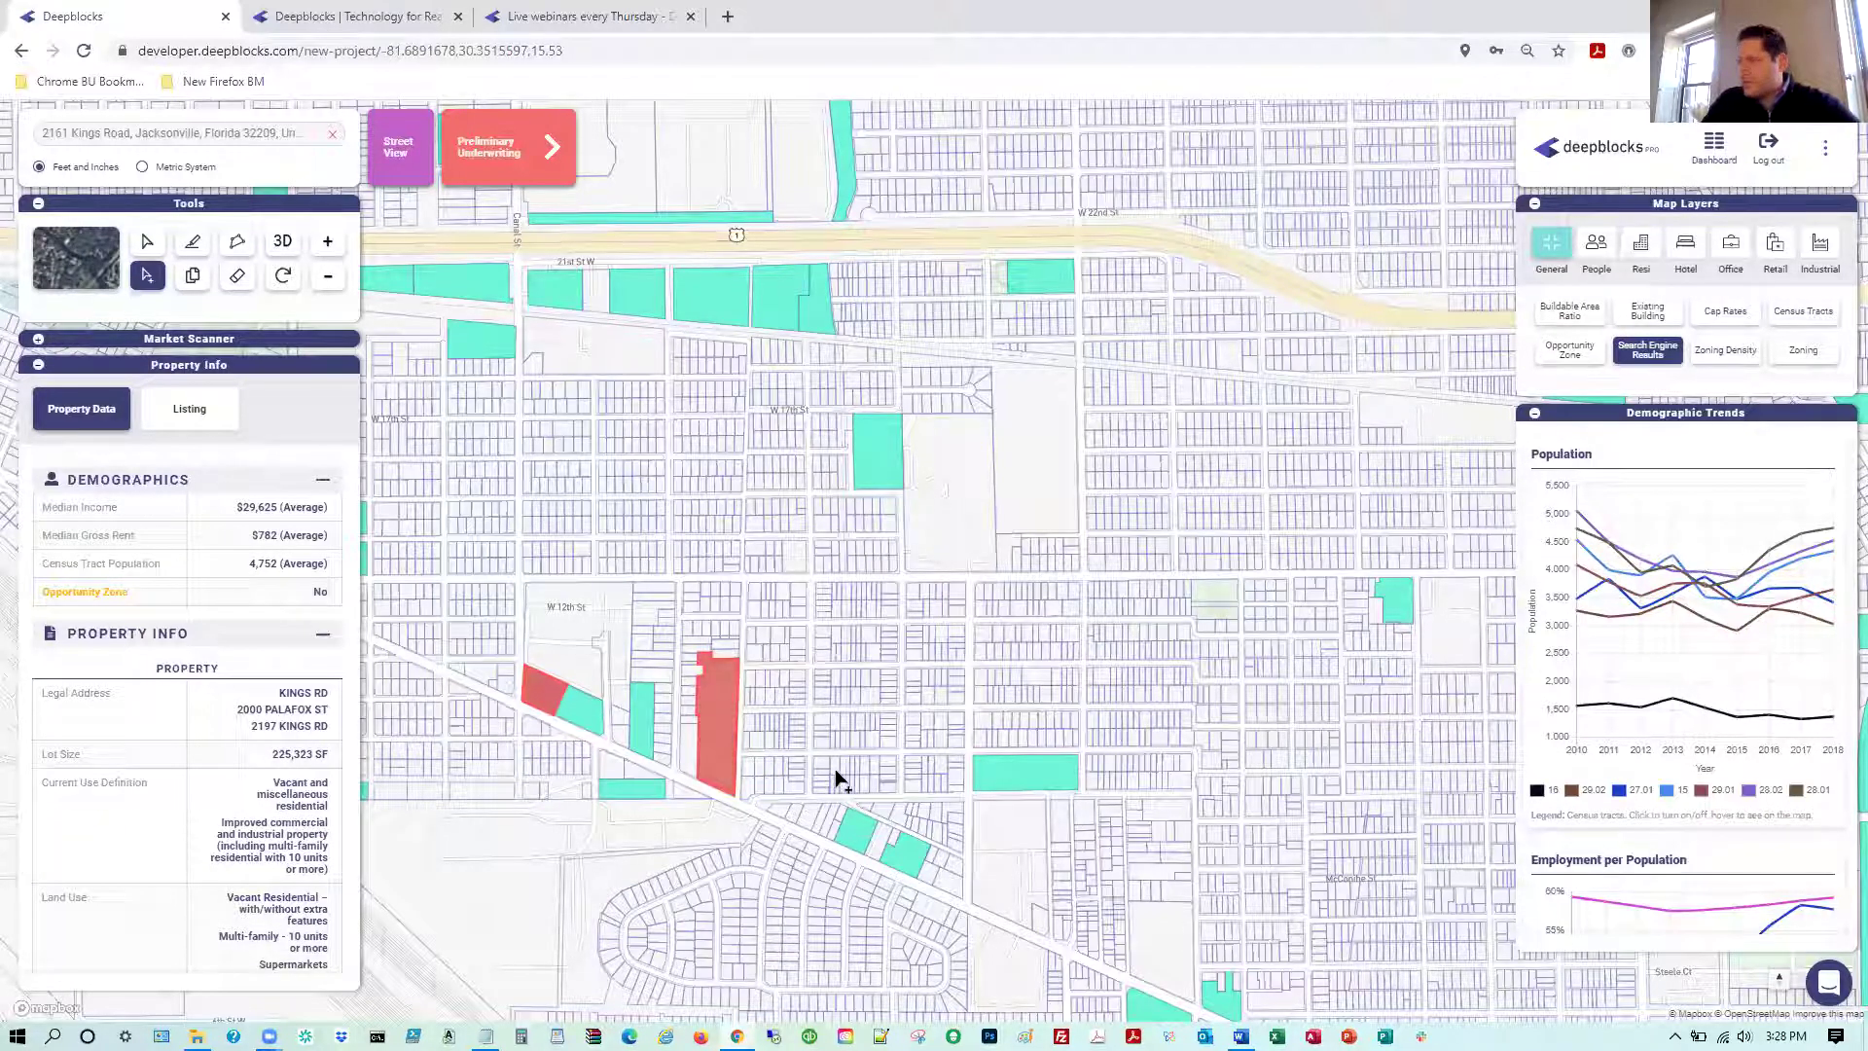
click(718, 686)
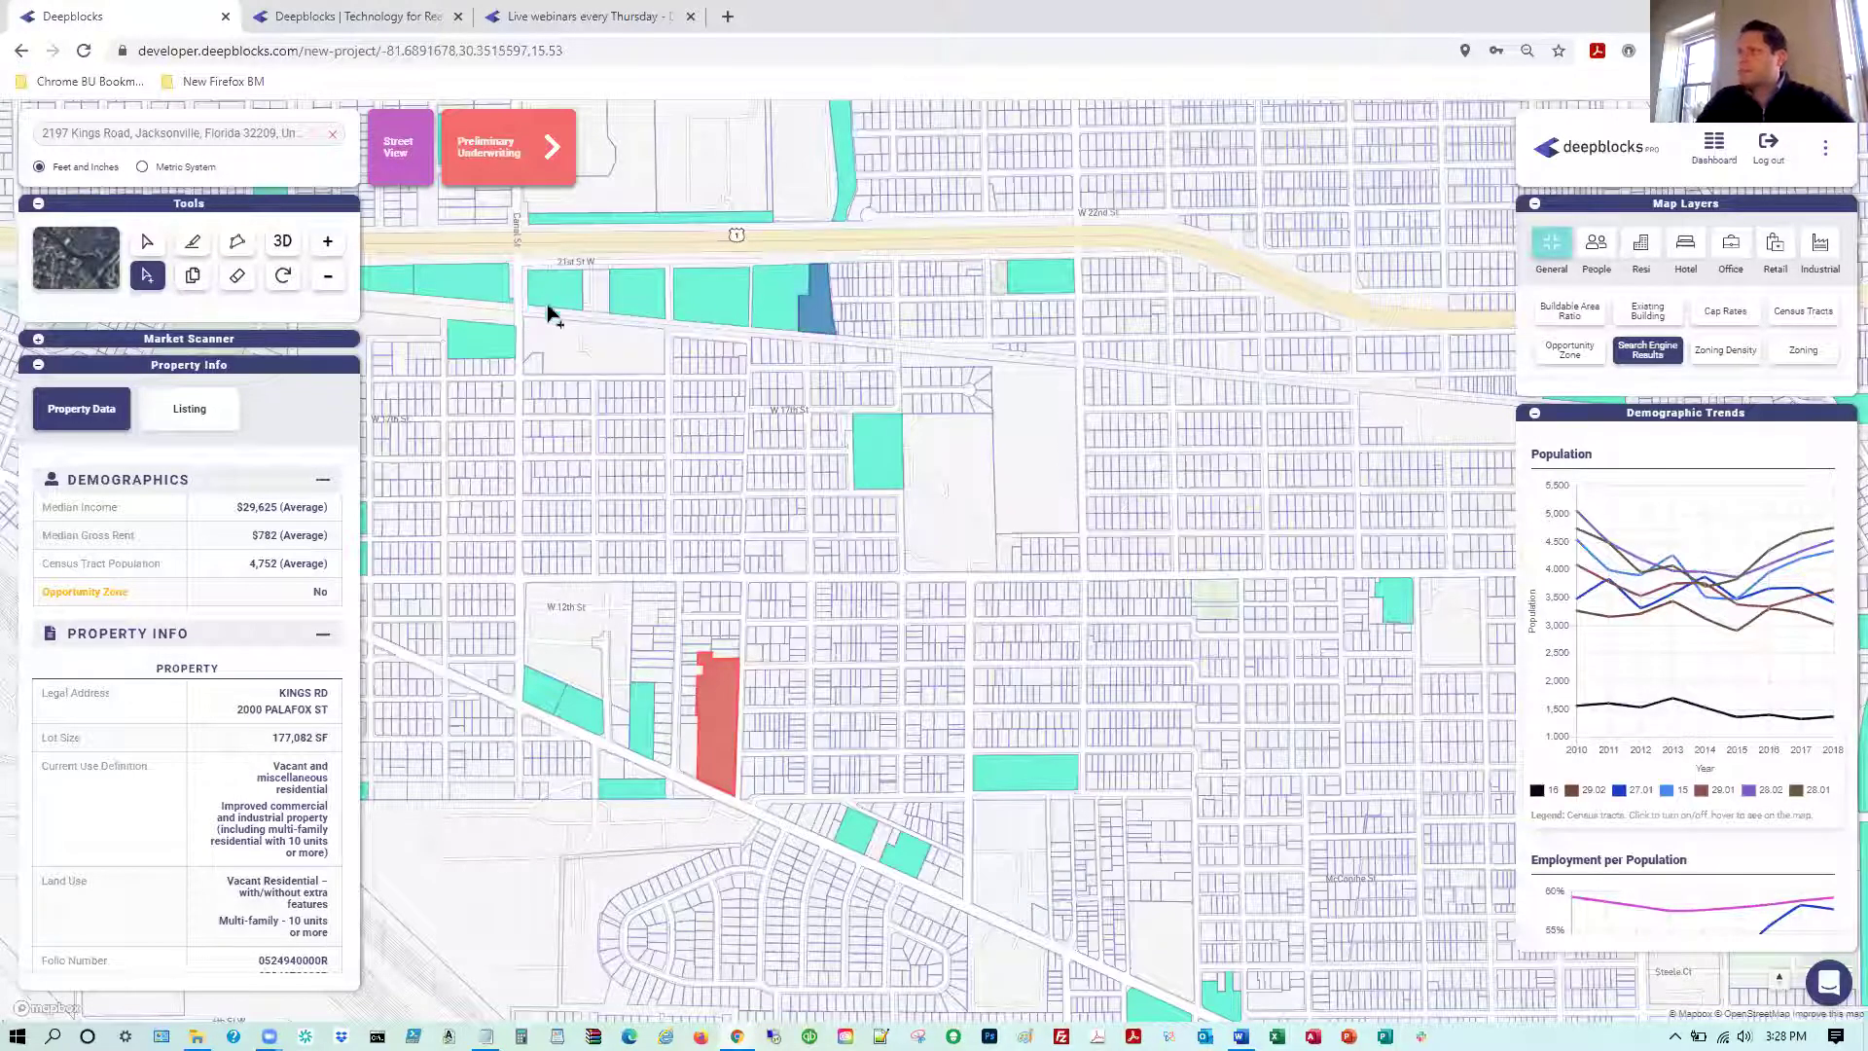
Add the two long highlighted parcels along 21st St W, west of Canal St, to the combined parcel selection
drag(627, 404, 905, 350)
right_click(832, 465)
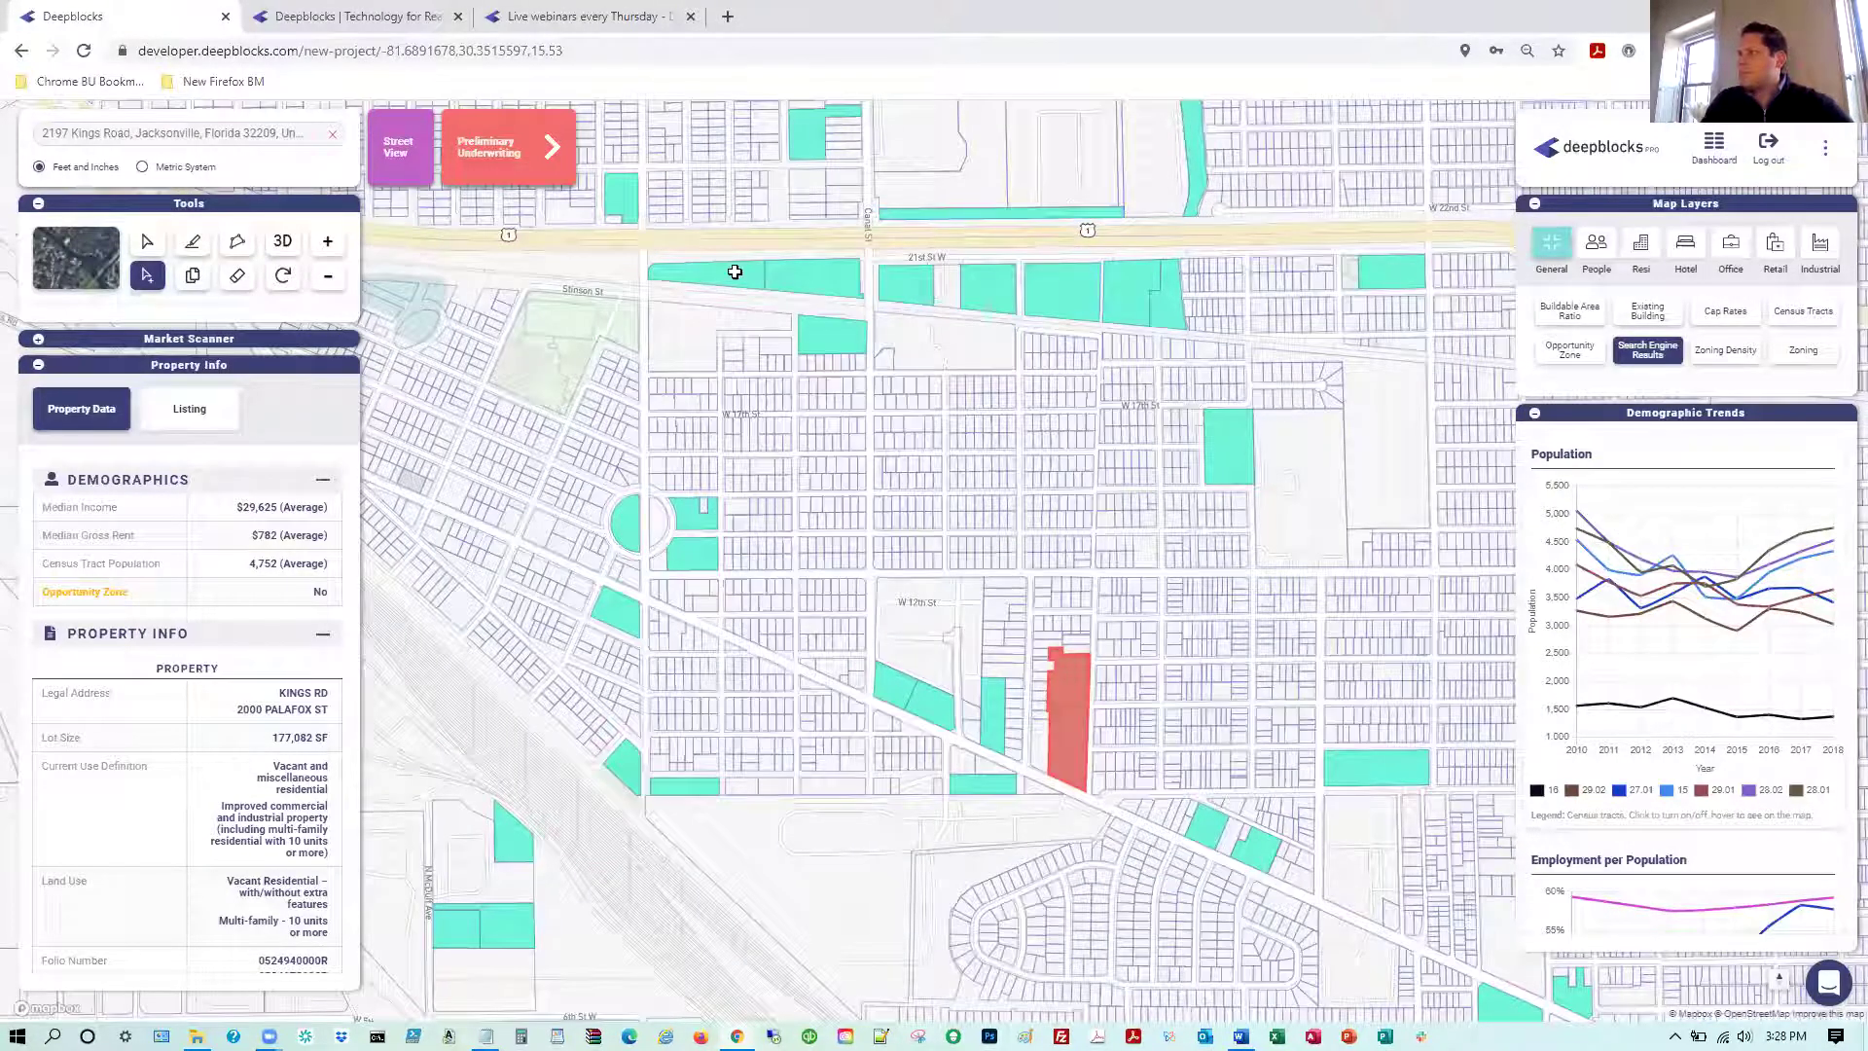
click(811, 278)
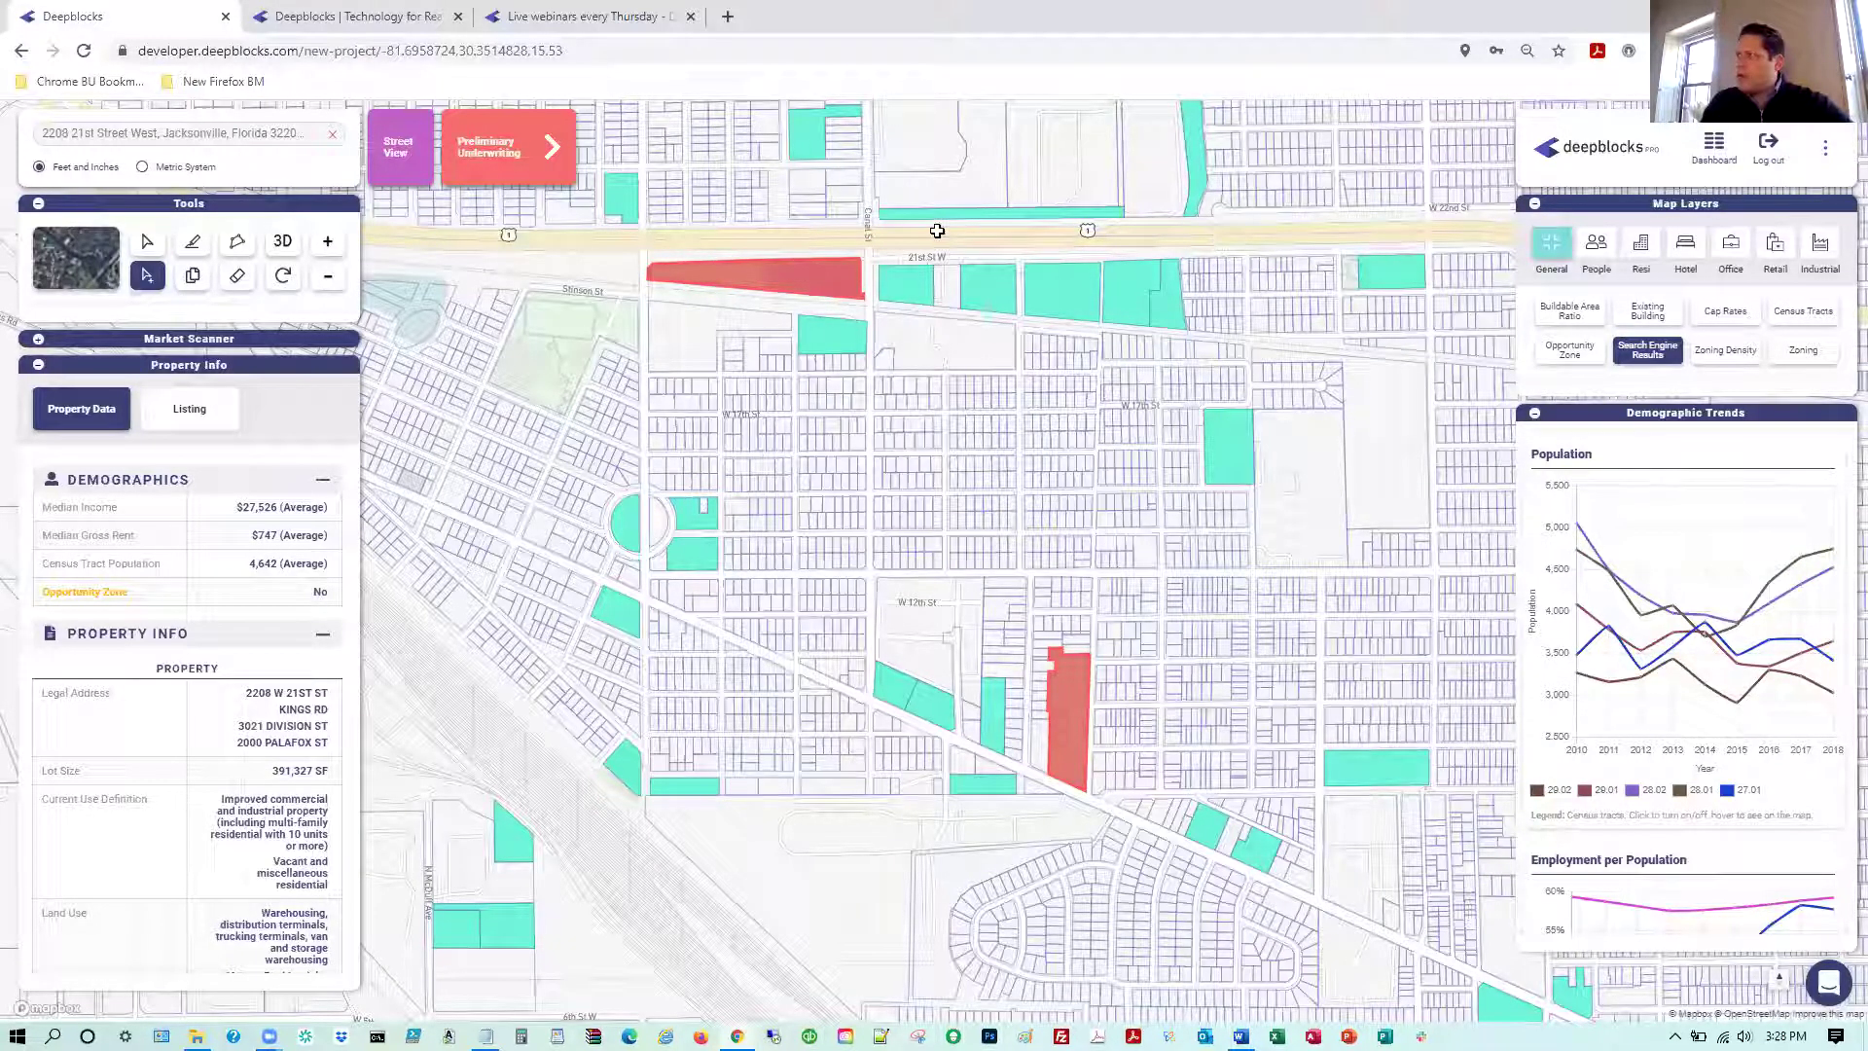
click(678, 859)
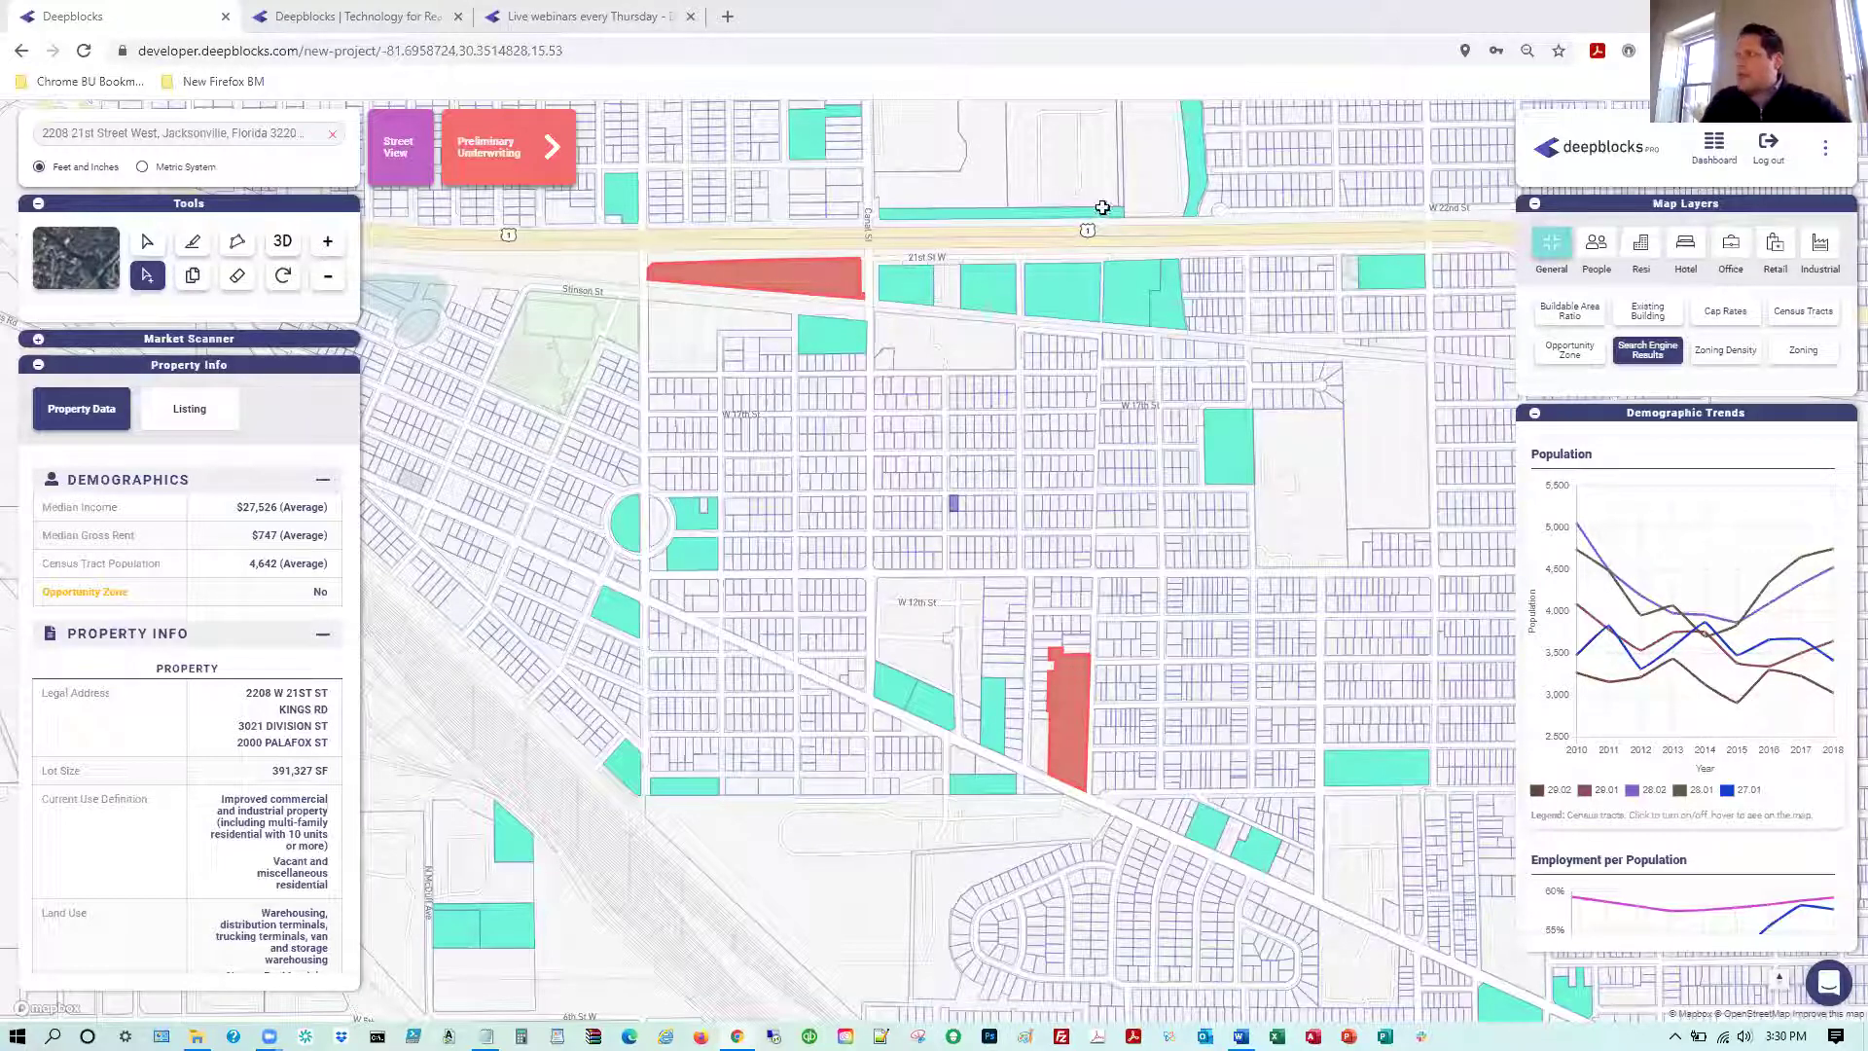
click(241, 280)
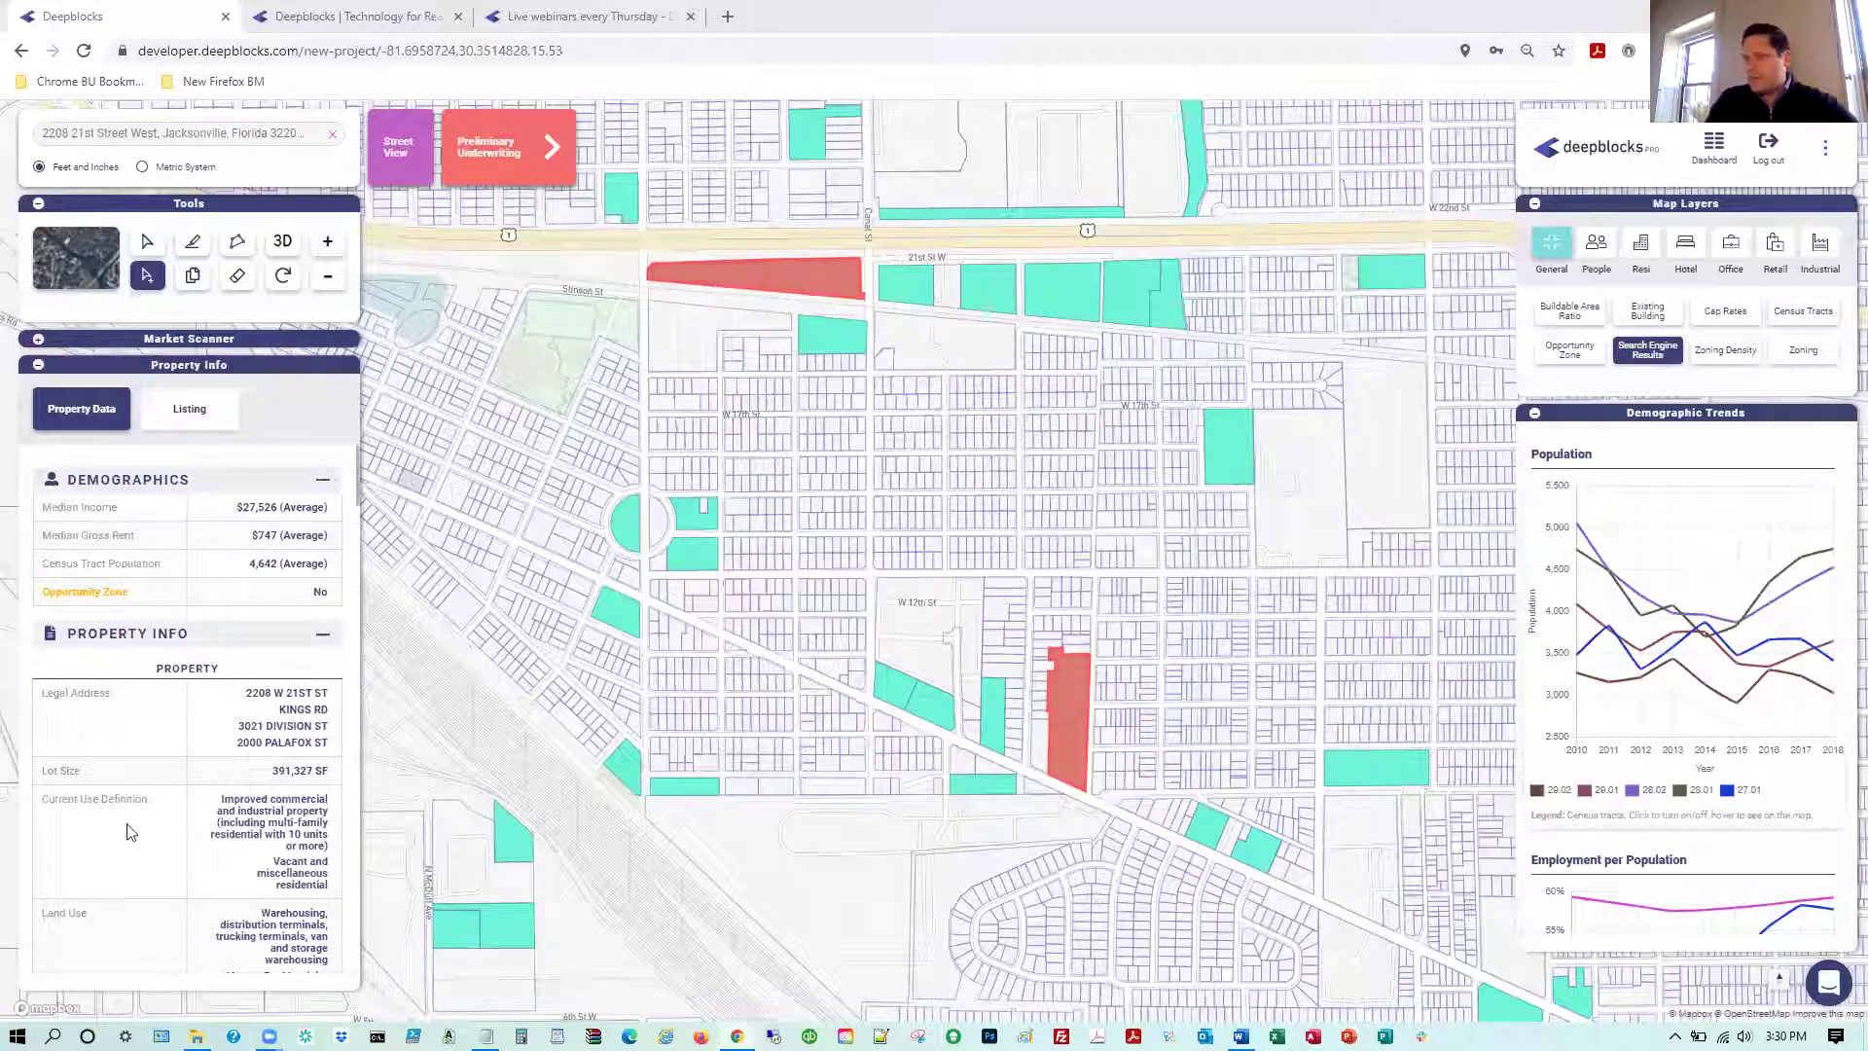
Review the combined parcels' property data, including land use, building, value, owner and zoning limits
scroll(178, 796, down, 2)
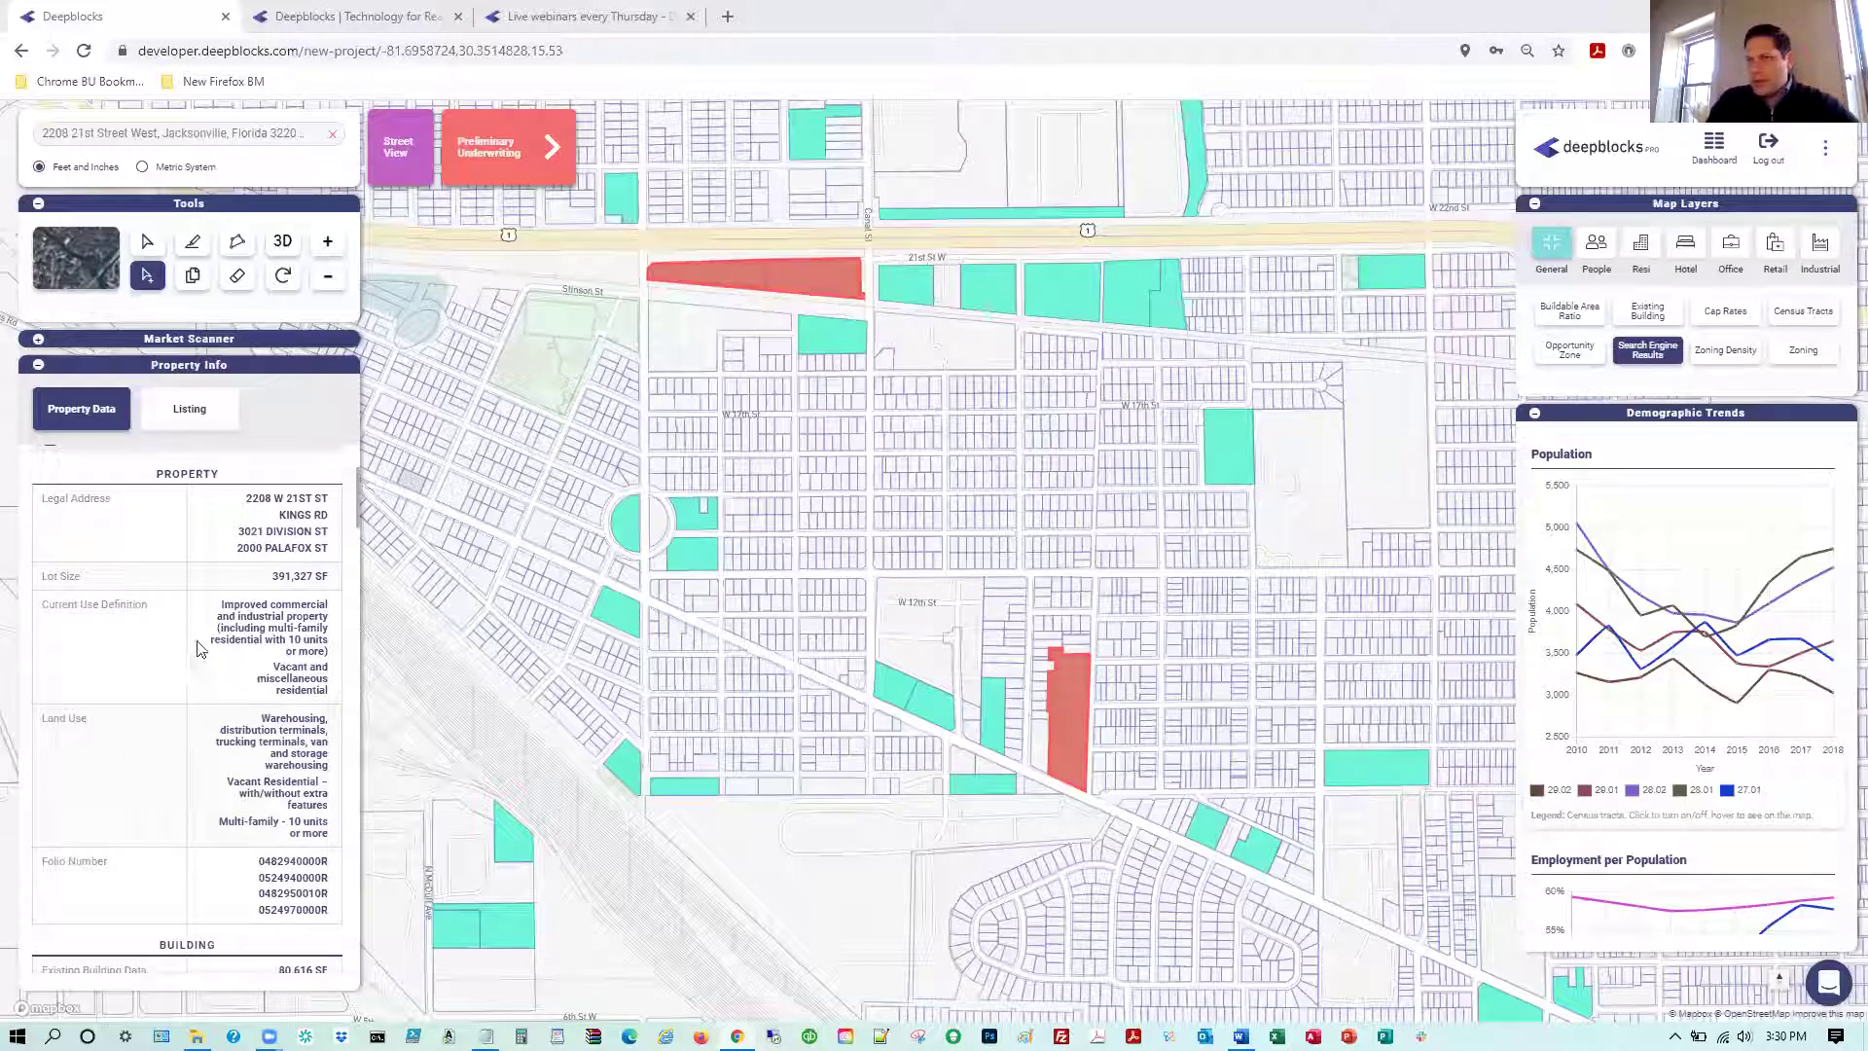
scroll(226, 636, down, 1)
scroll(226, 636, down, 2)
scroll(243, 646, up, 1)
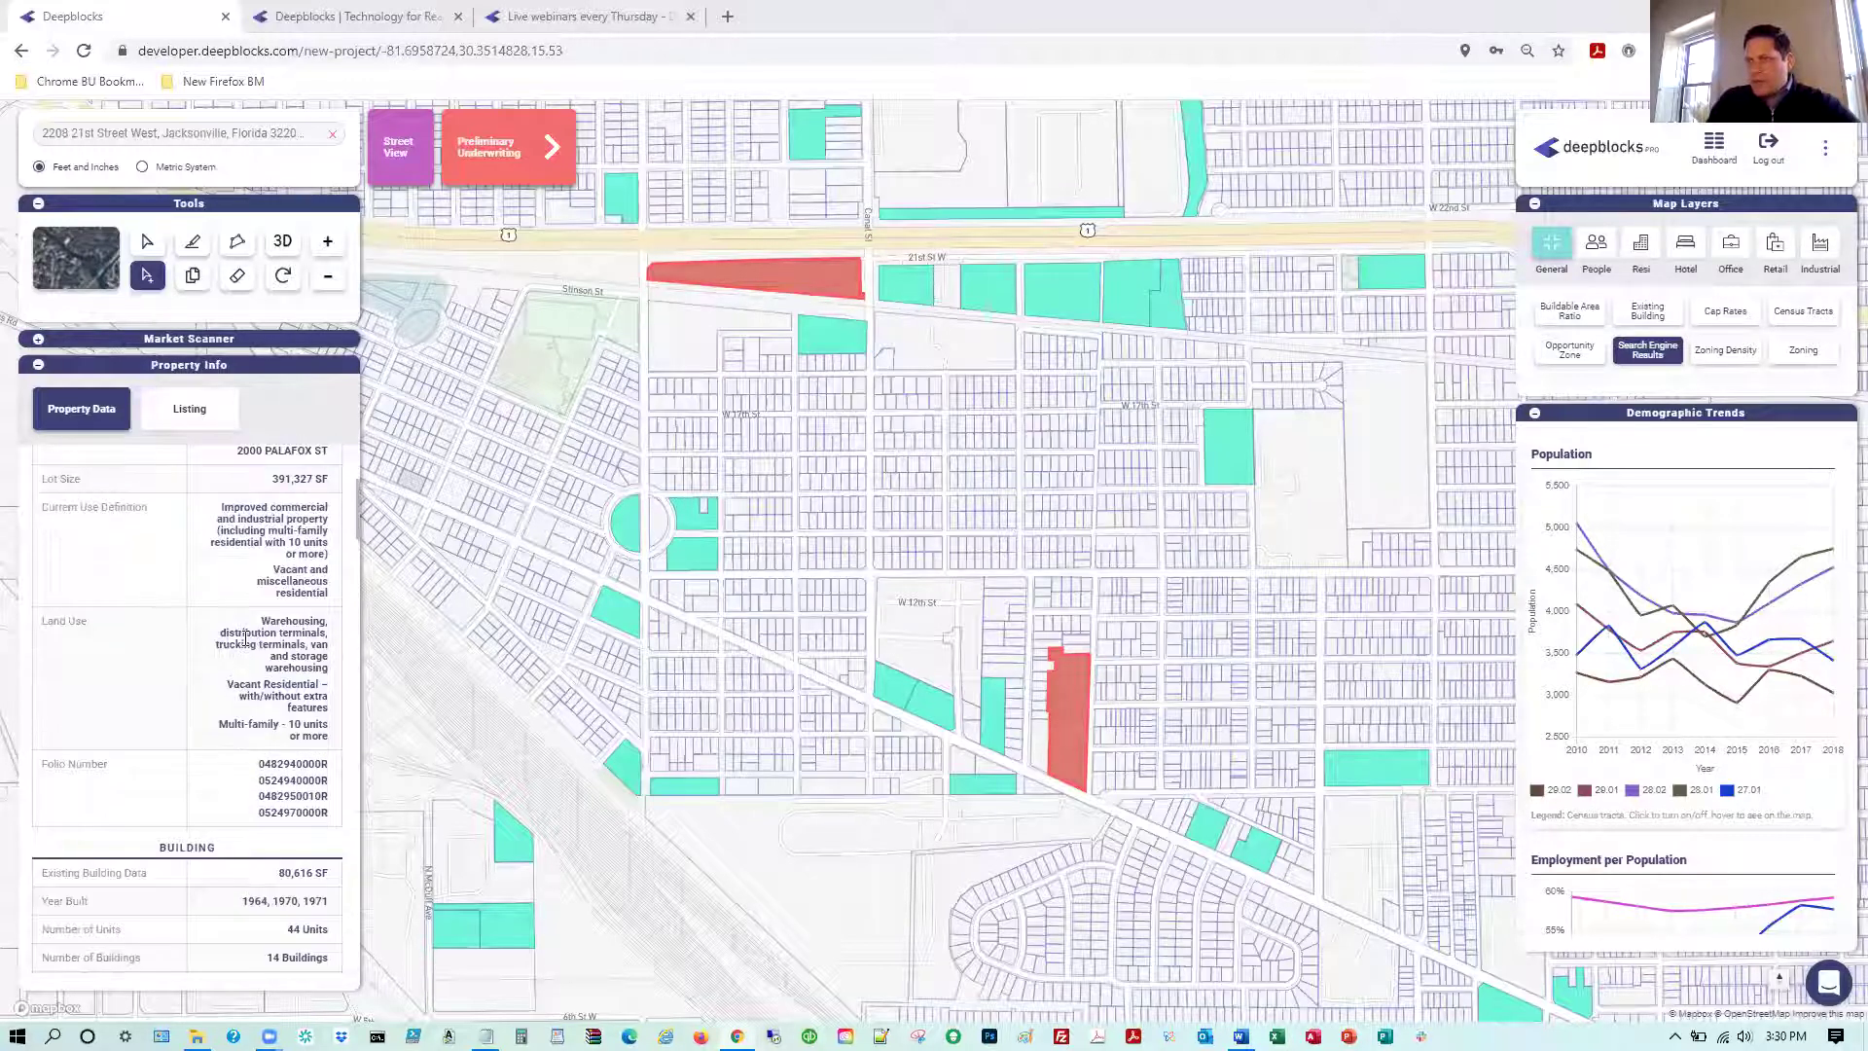
scroll(250, 650, down, 4)
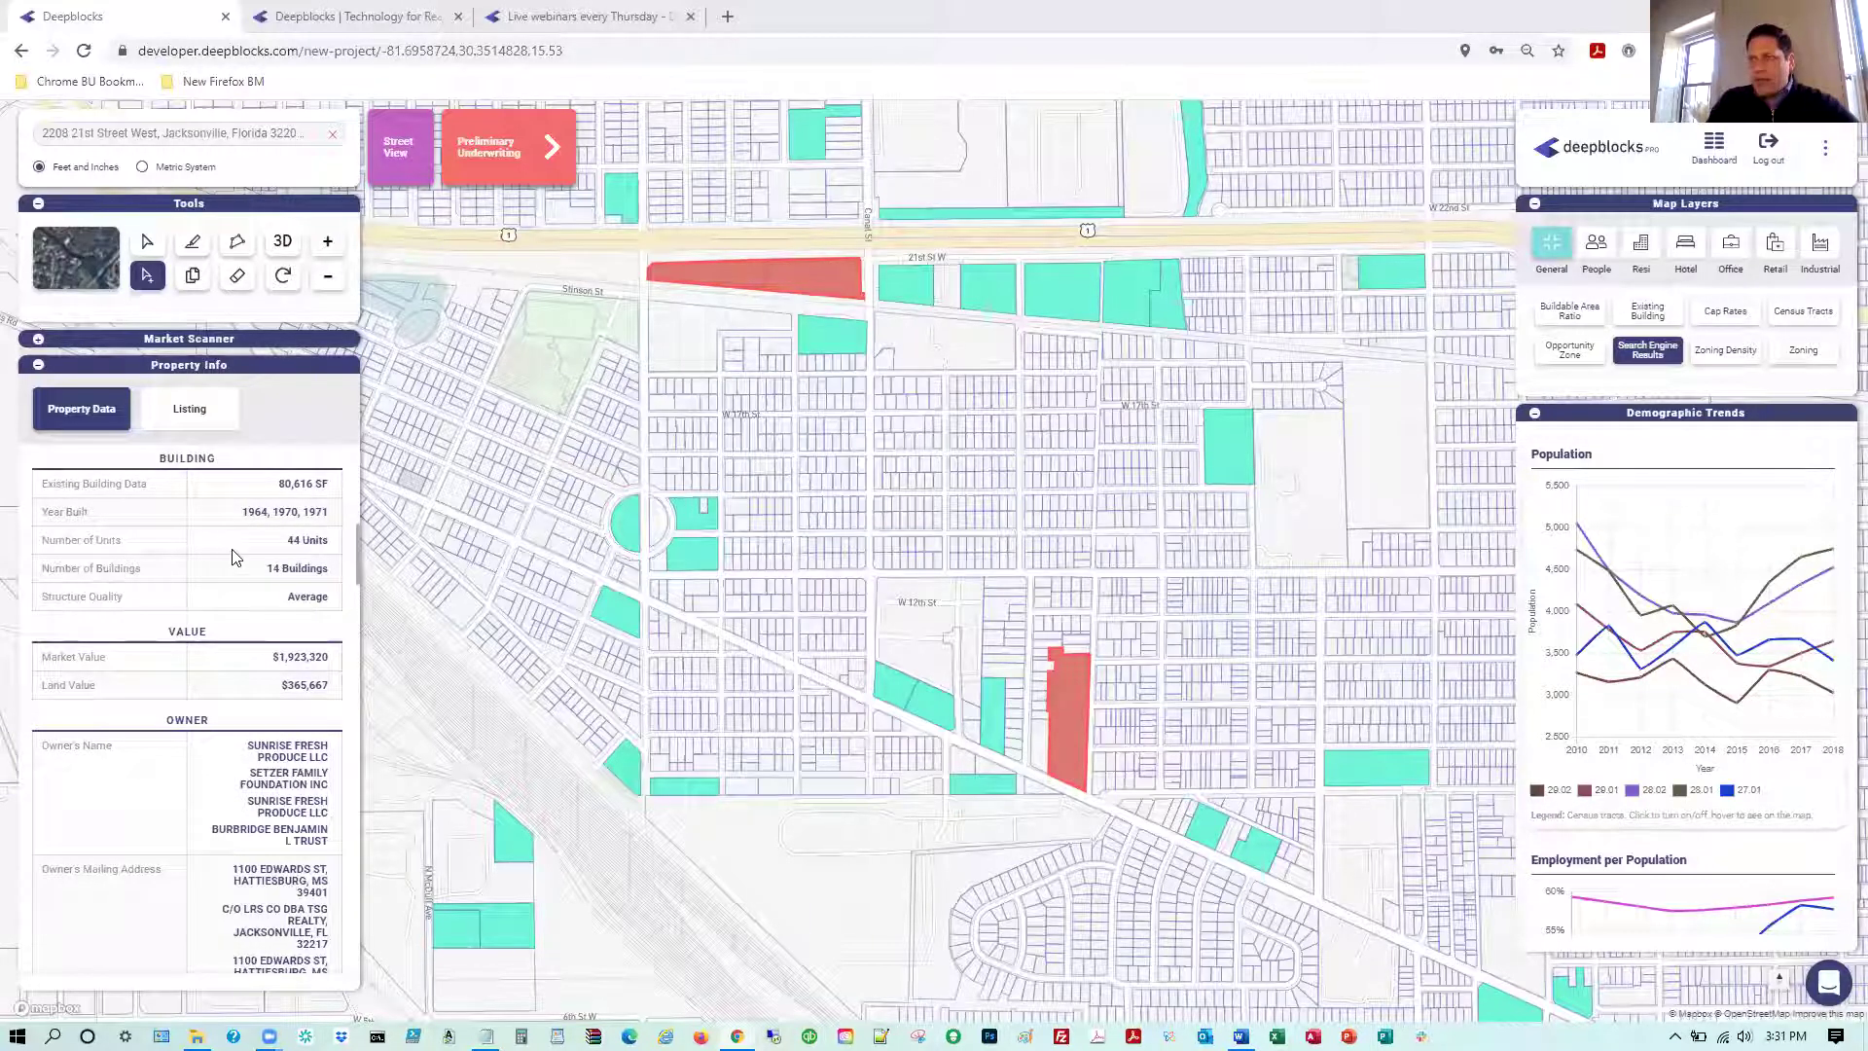
scroll(187, 607, down, 6)
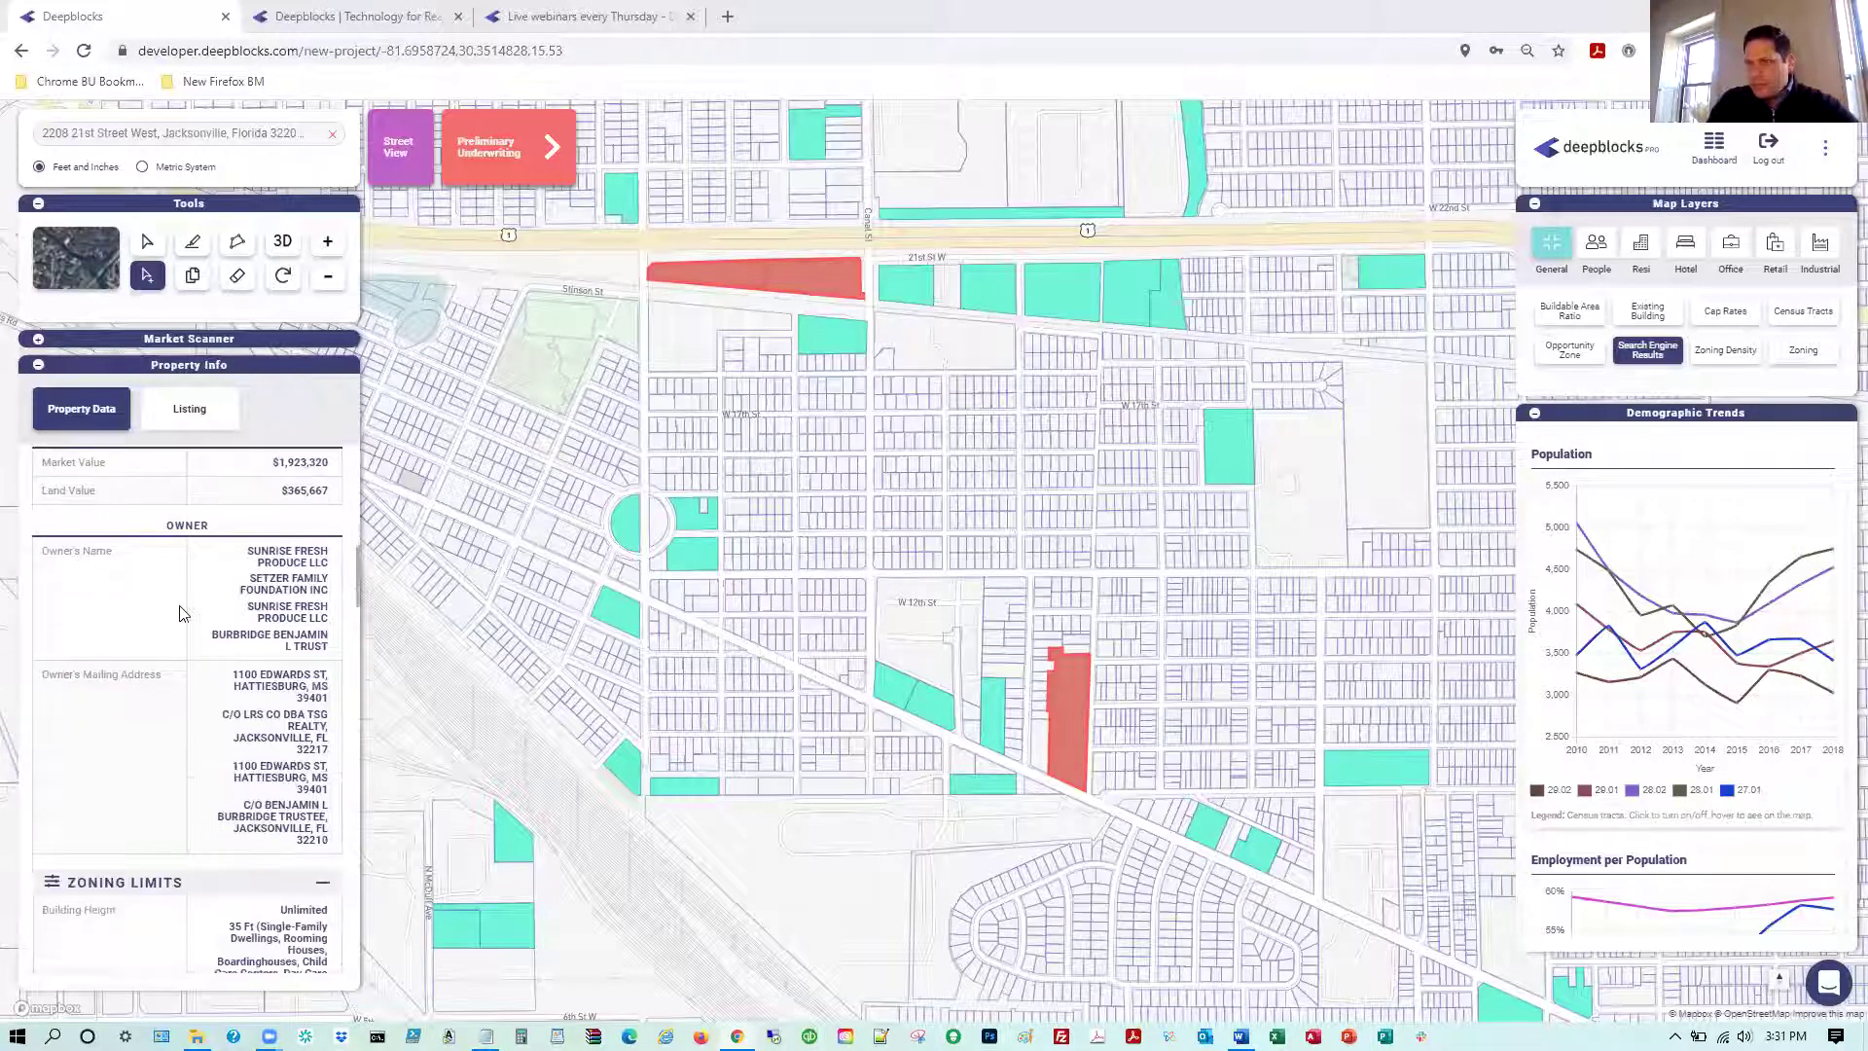
scroll(160, 598, down, 3)
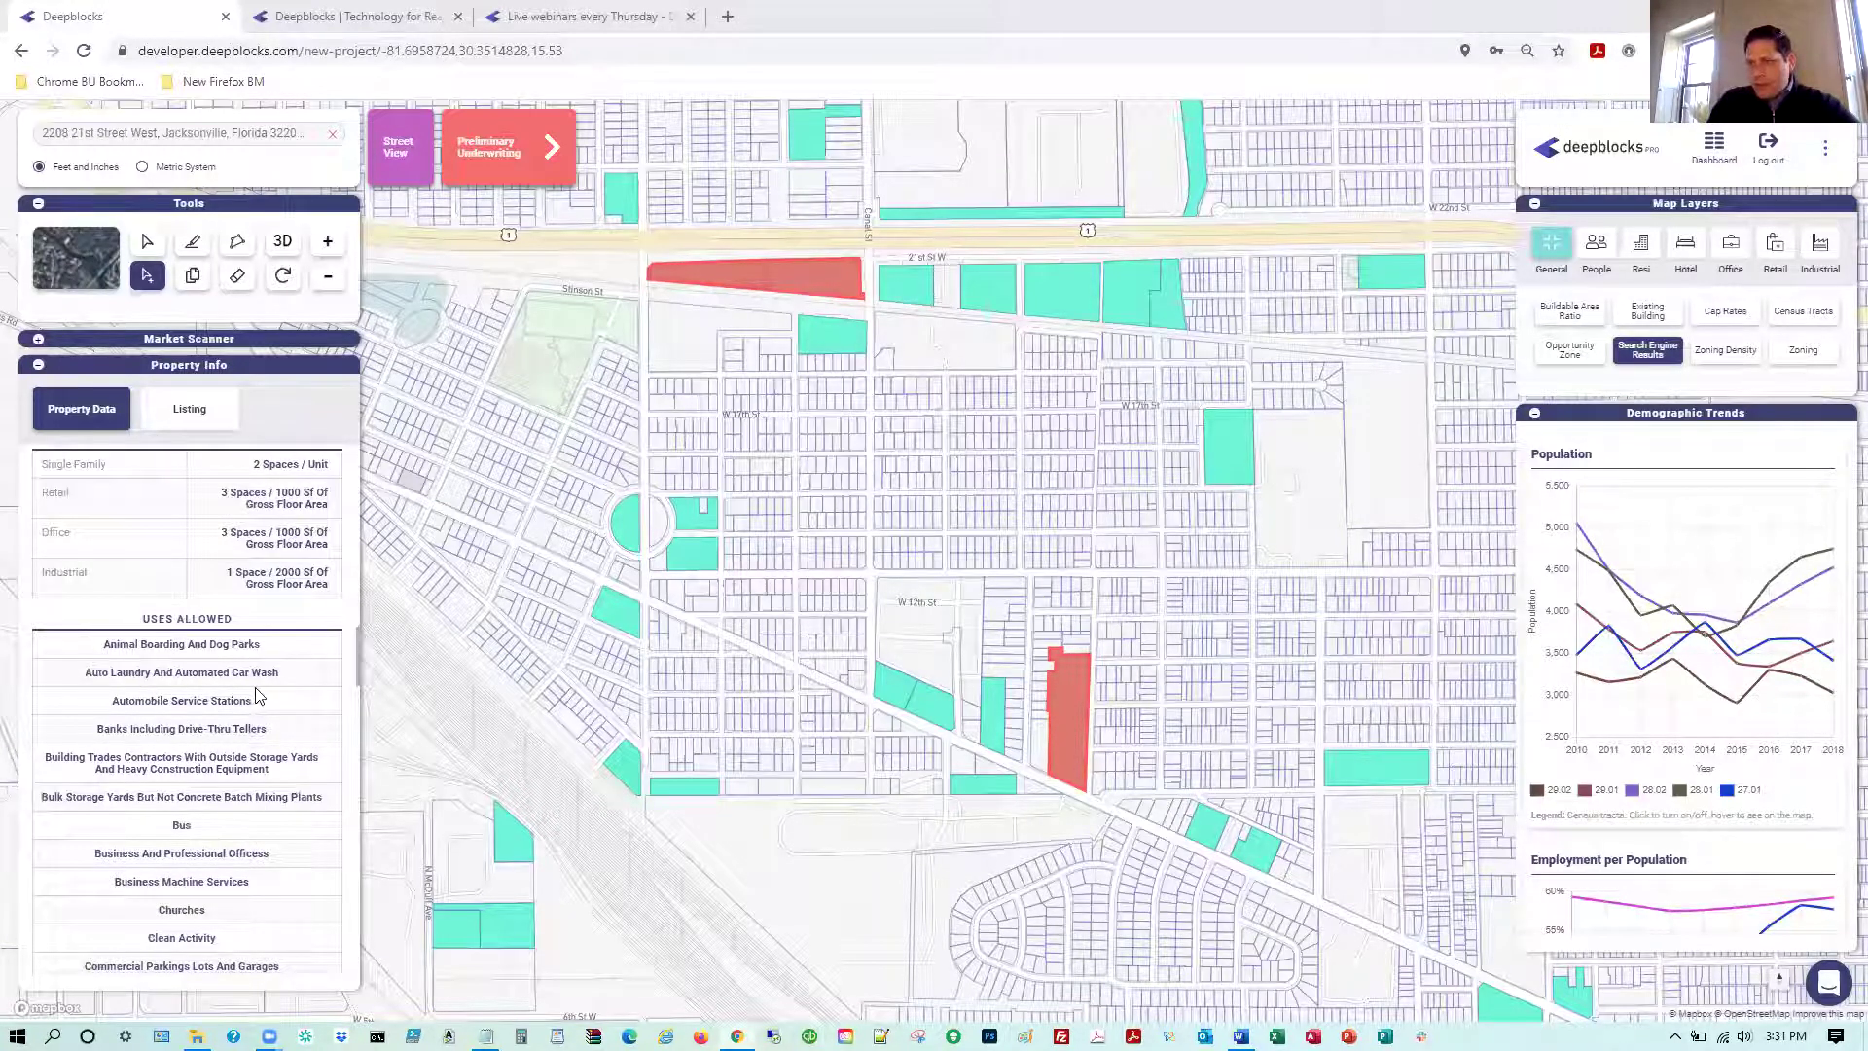
Read through the list of uses allowed on the combined parcels
scroll(258, 688, down, 2)
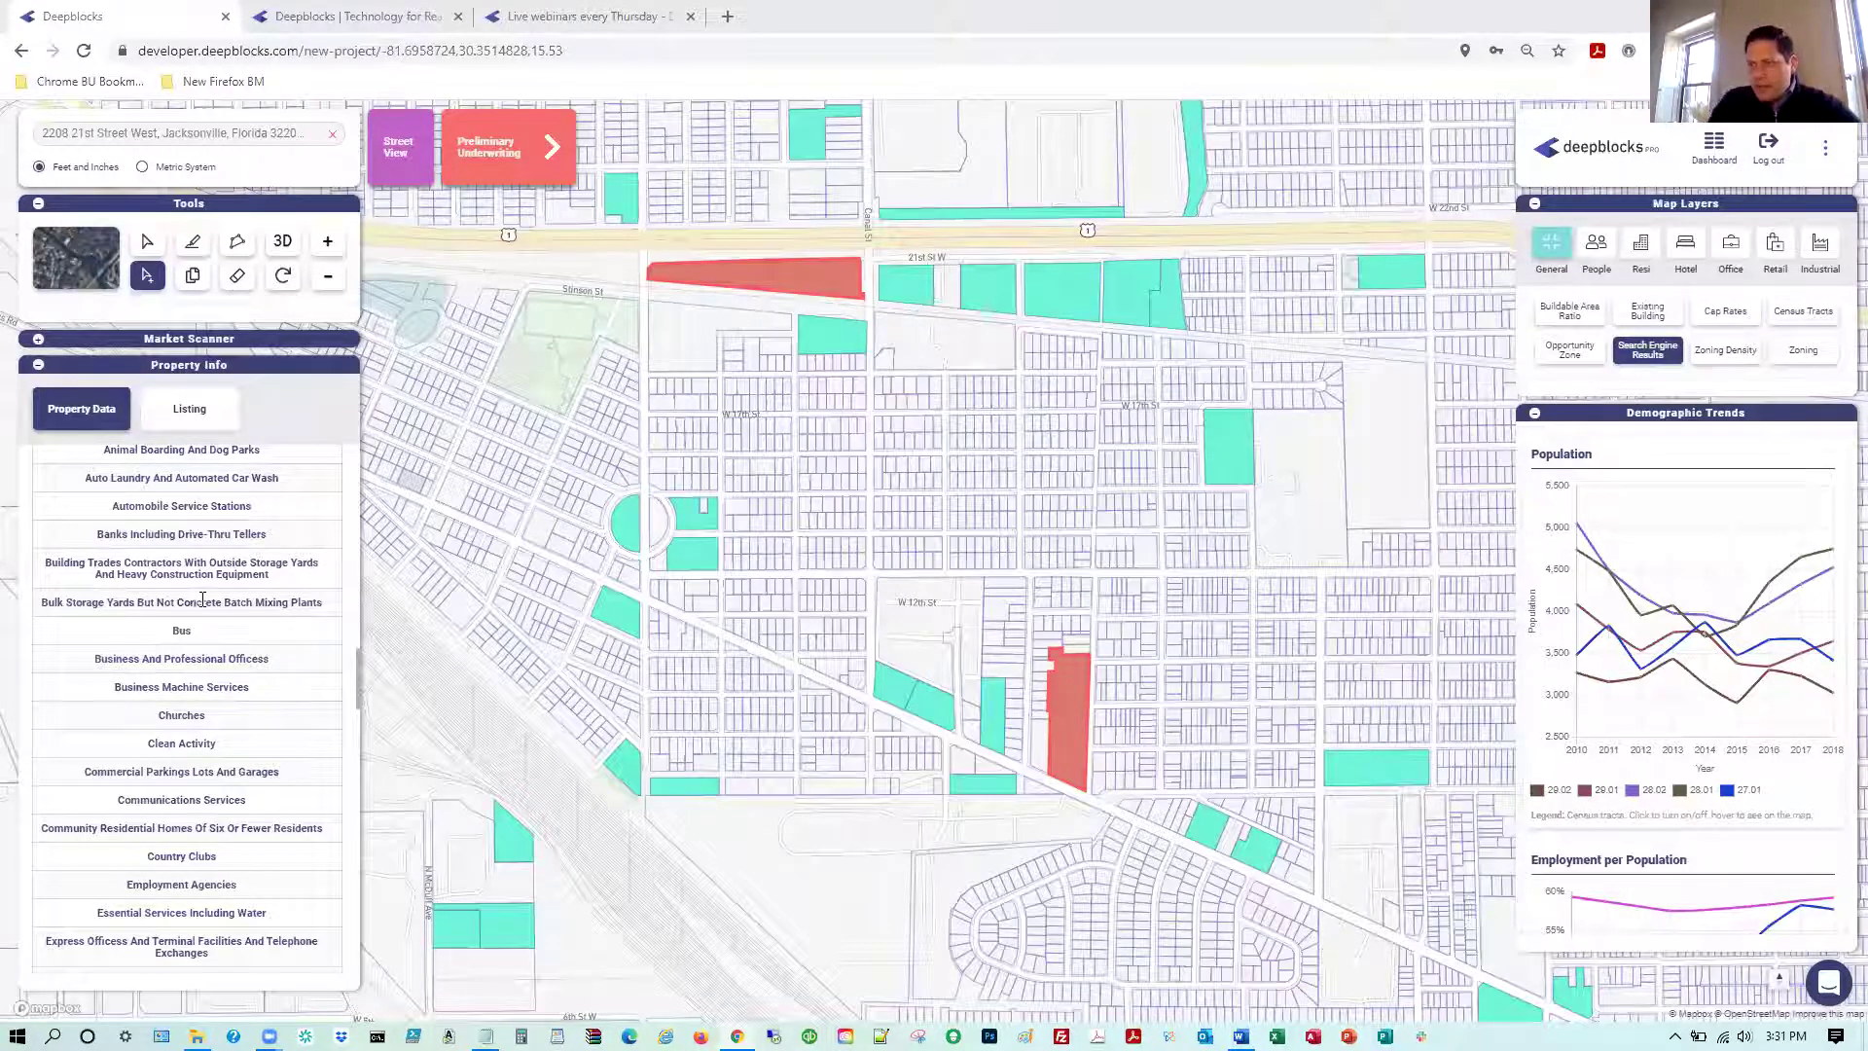
scroll(251, 622, down, 2)
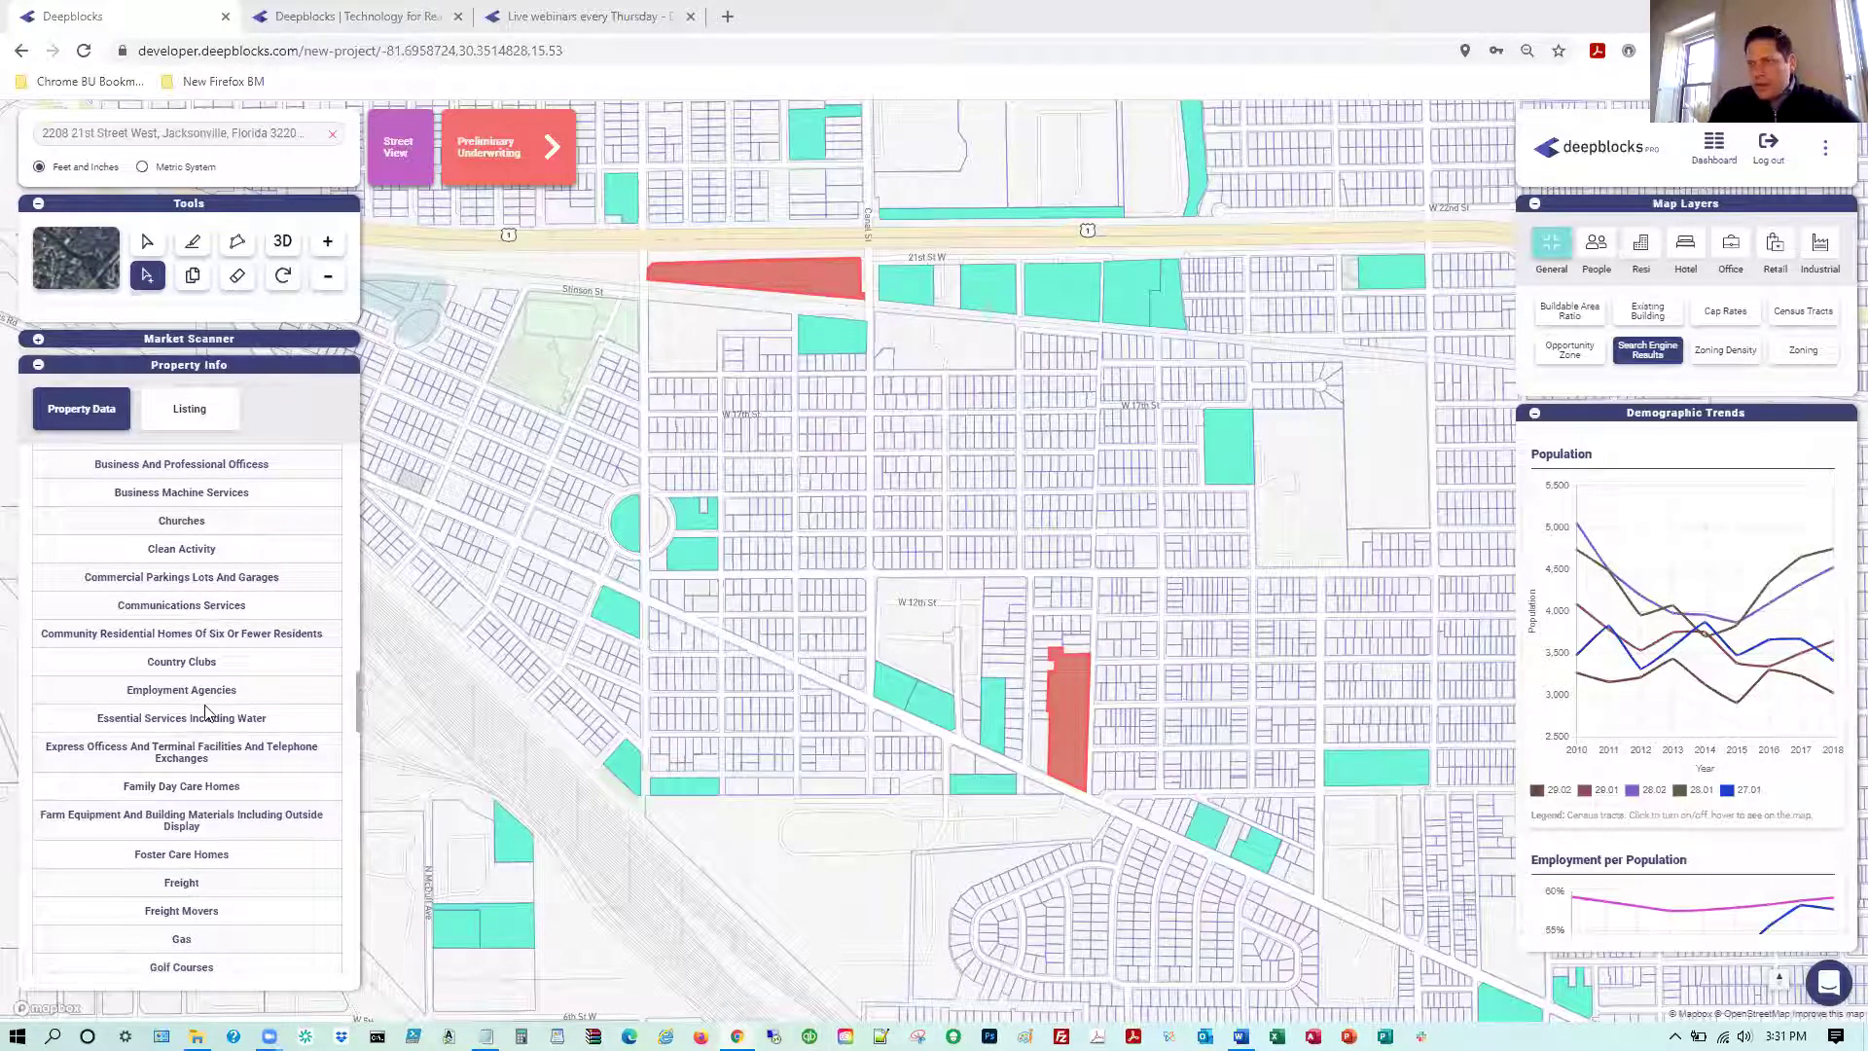
scroll(204, 715, down, 1)
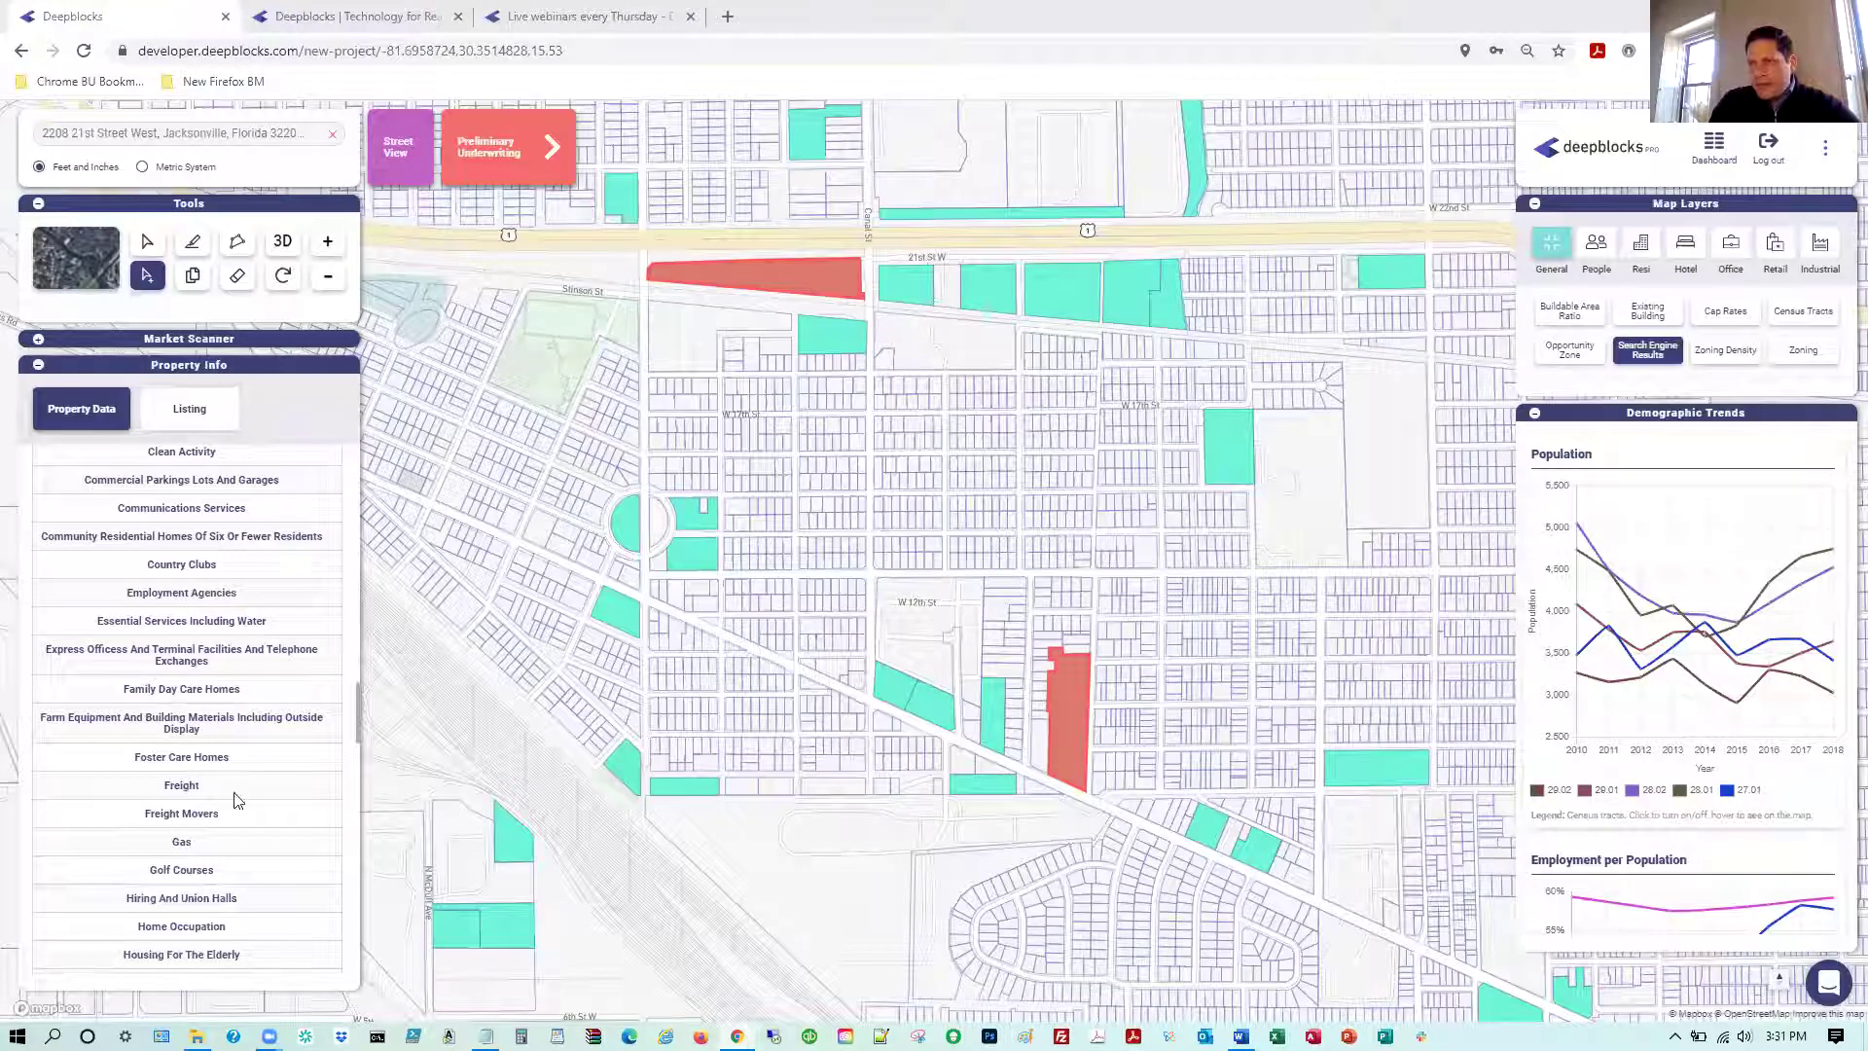
scroll(105, 827, down, 1)
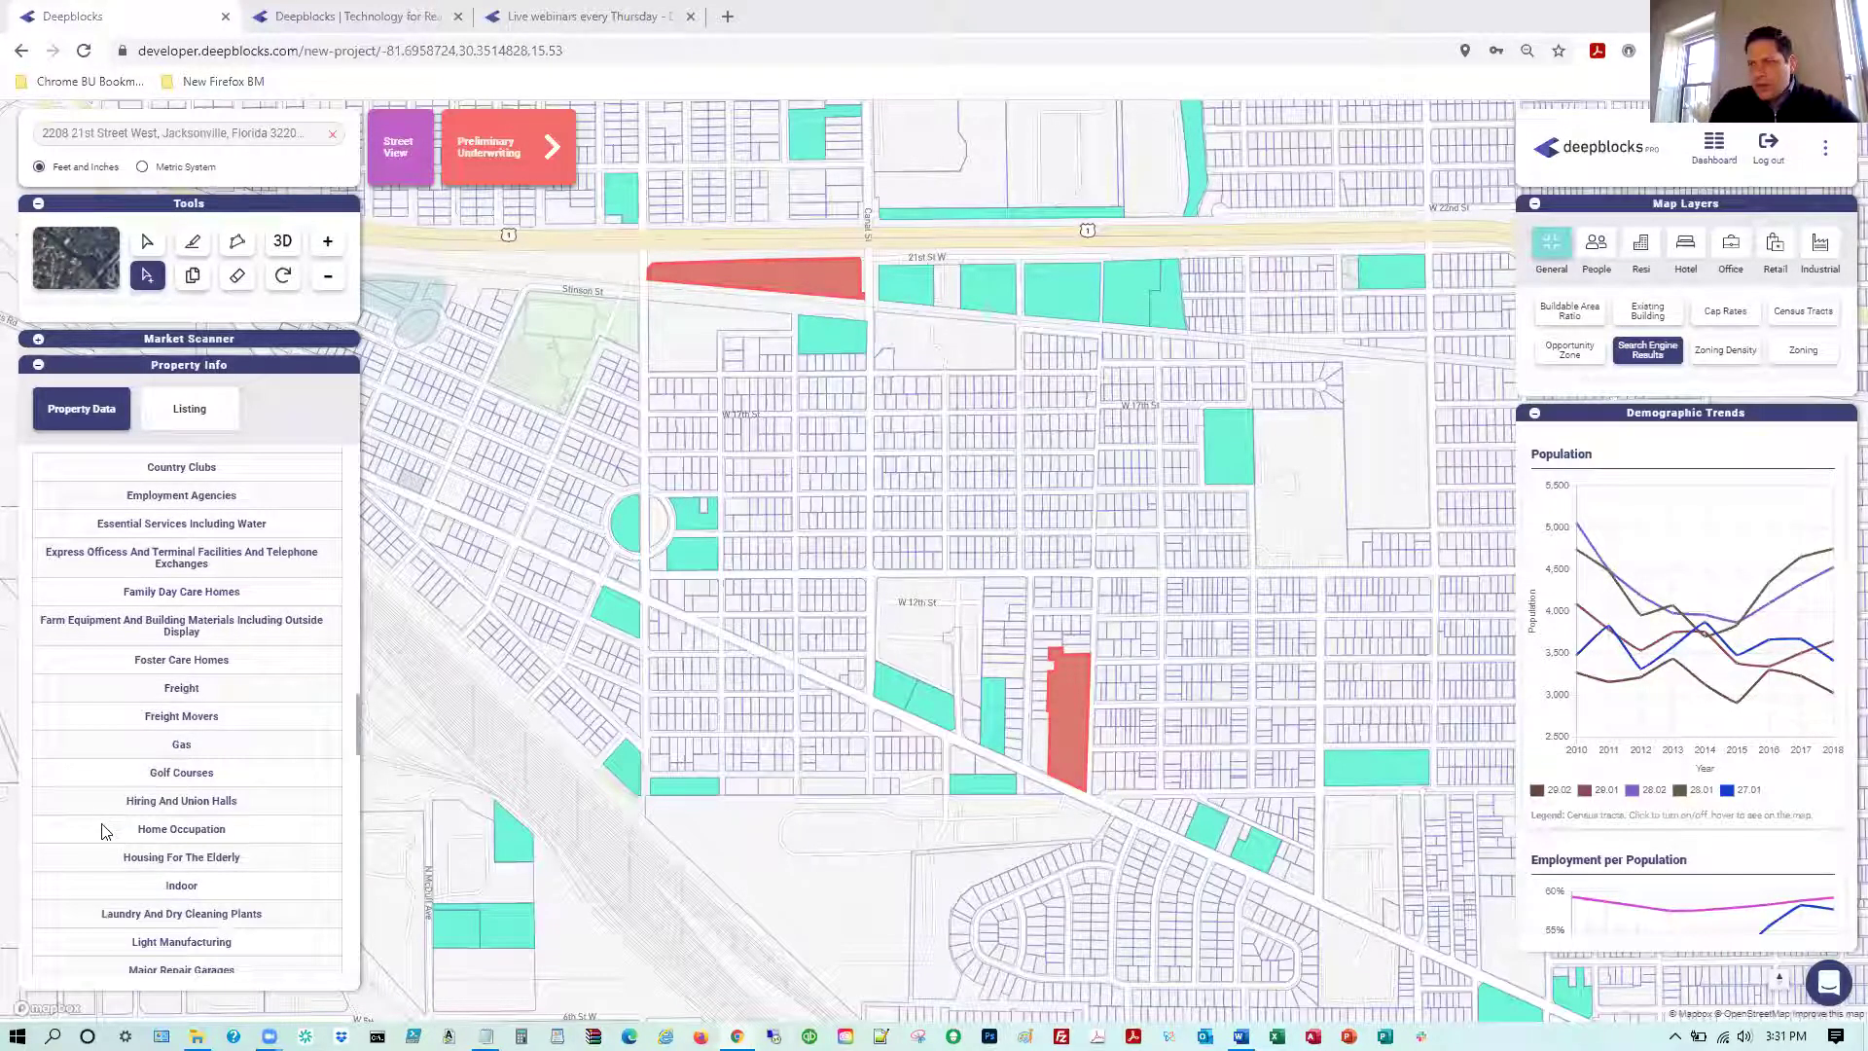
scroll(105, 832, down, 2)
scroll(165, 779, down, 1)
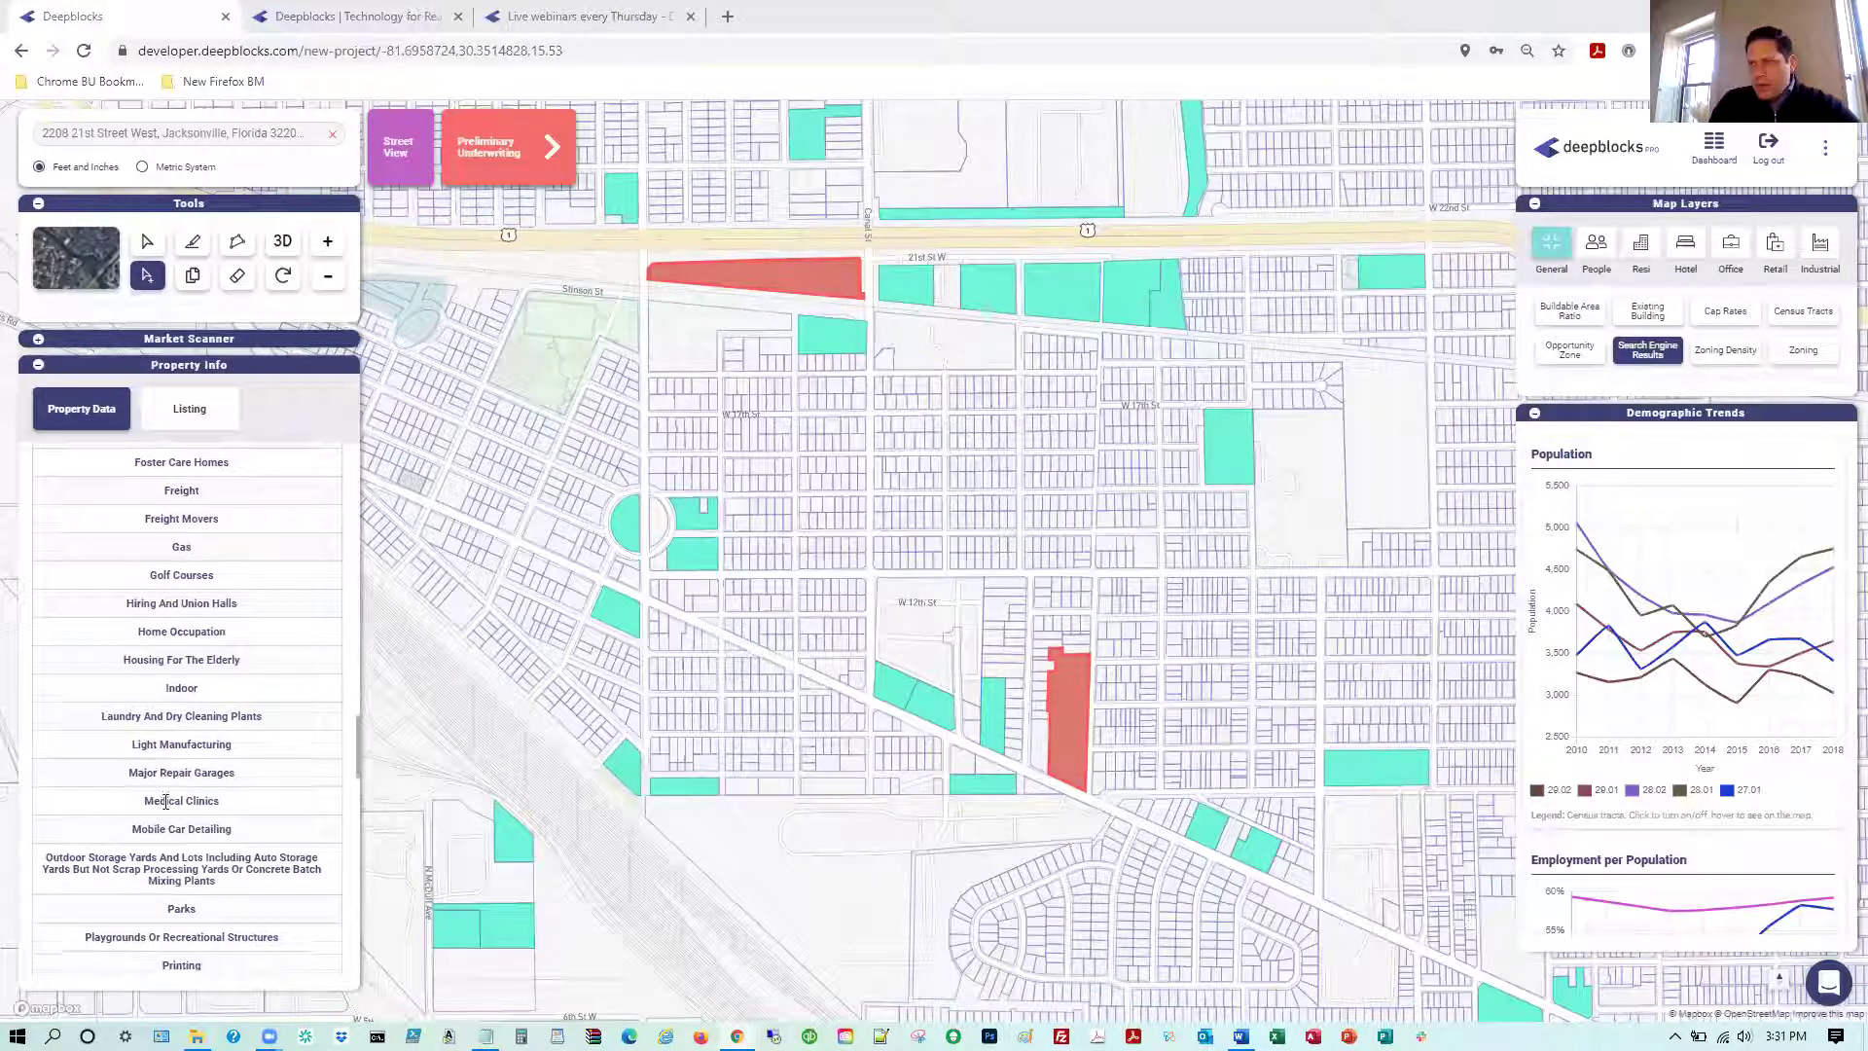
scroll(164, 734, up, 3)
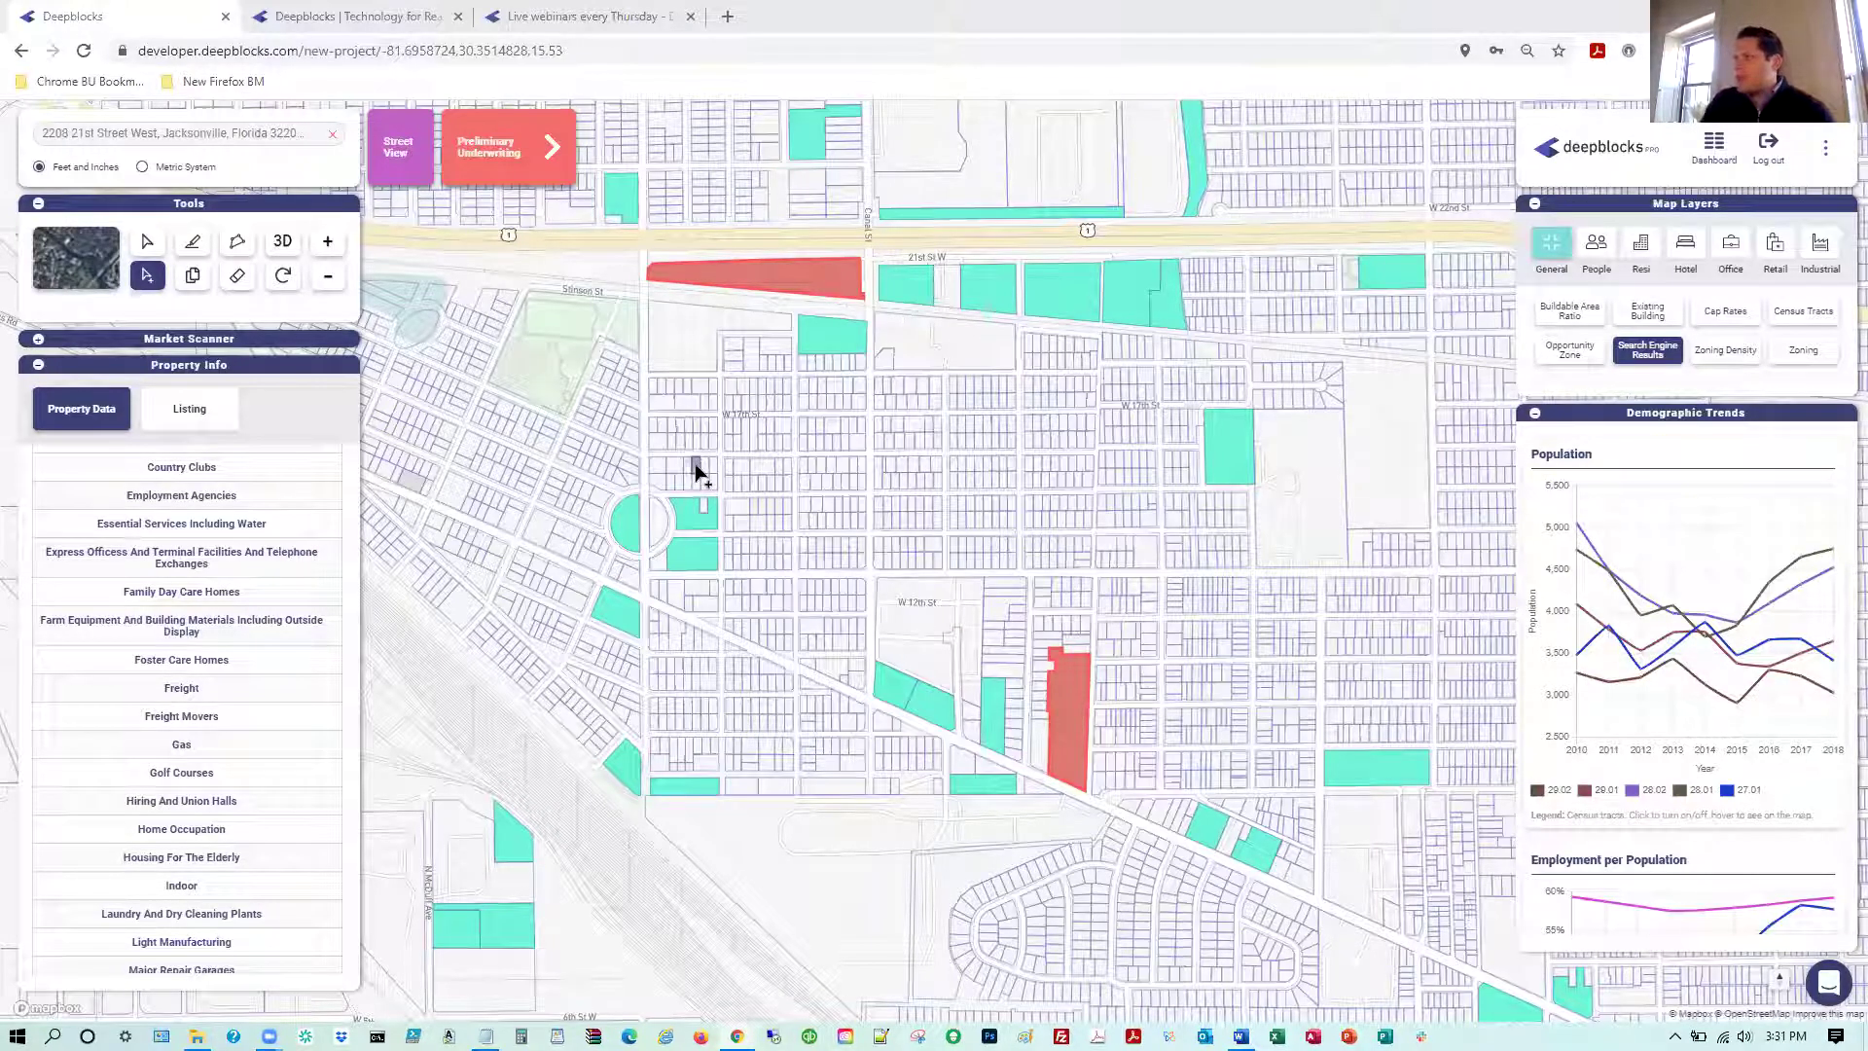
Clear the combined parcel selection and return to the Market Scanner search engine over a wider area of the neighborhood
scroll(696, 466, up, 3)
scroll(941, 480, down, 2)
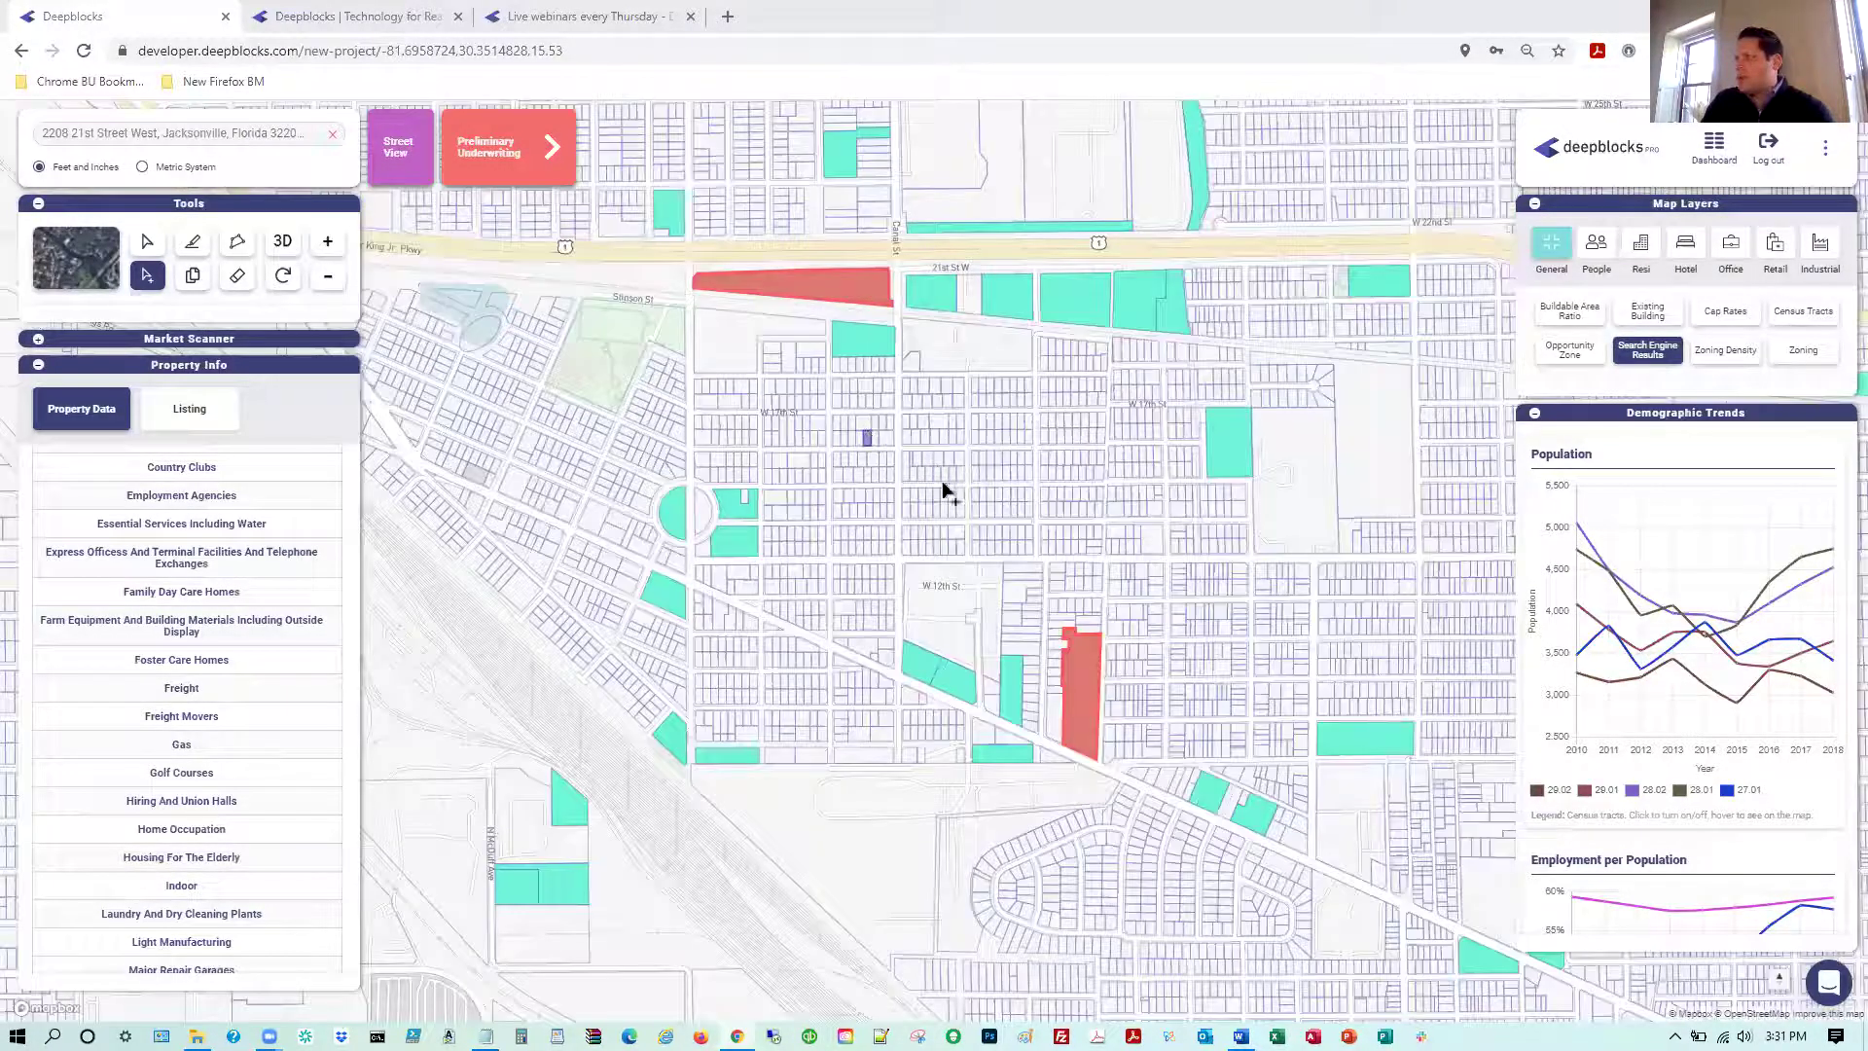
scroll(1129, 420, down, 1)
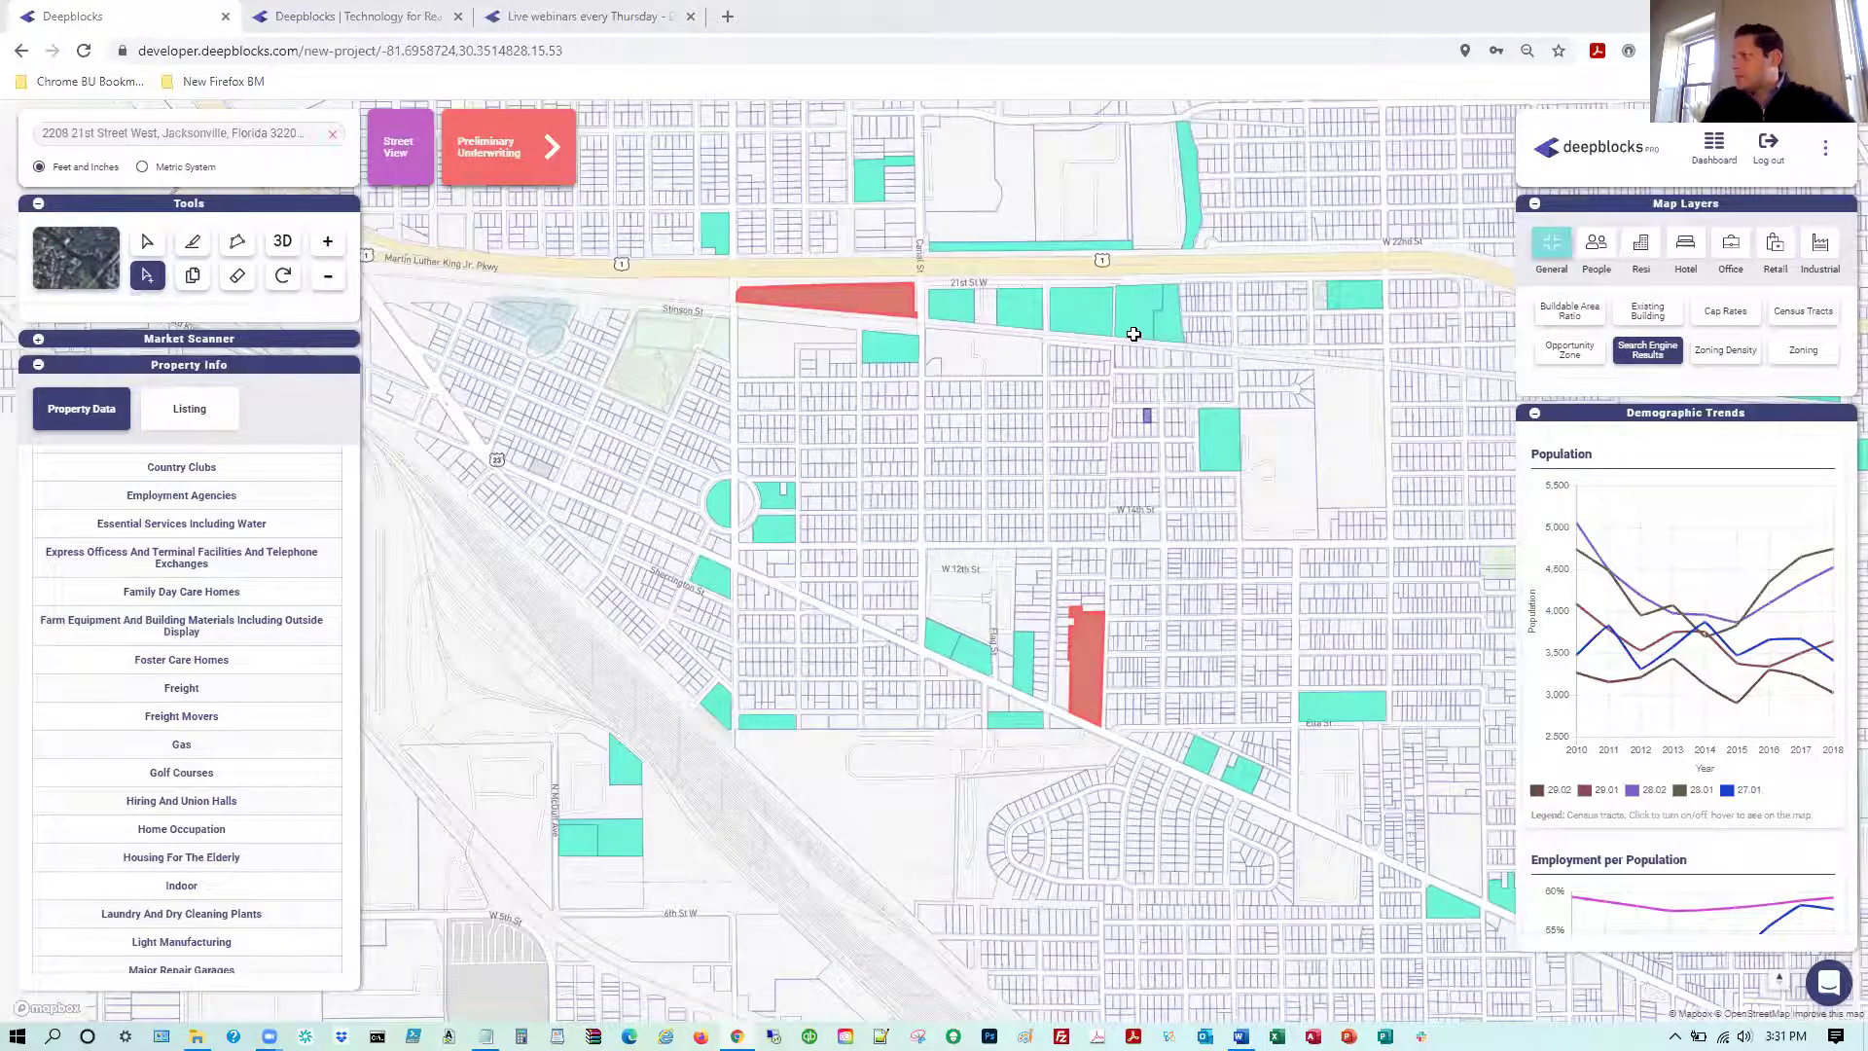
scroll(1134, 333, down, 1)
scroll(1134, 332, up, 1)
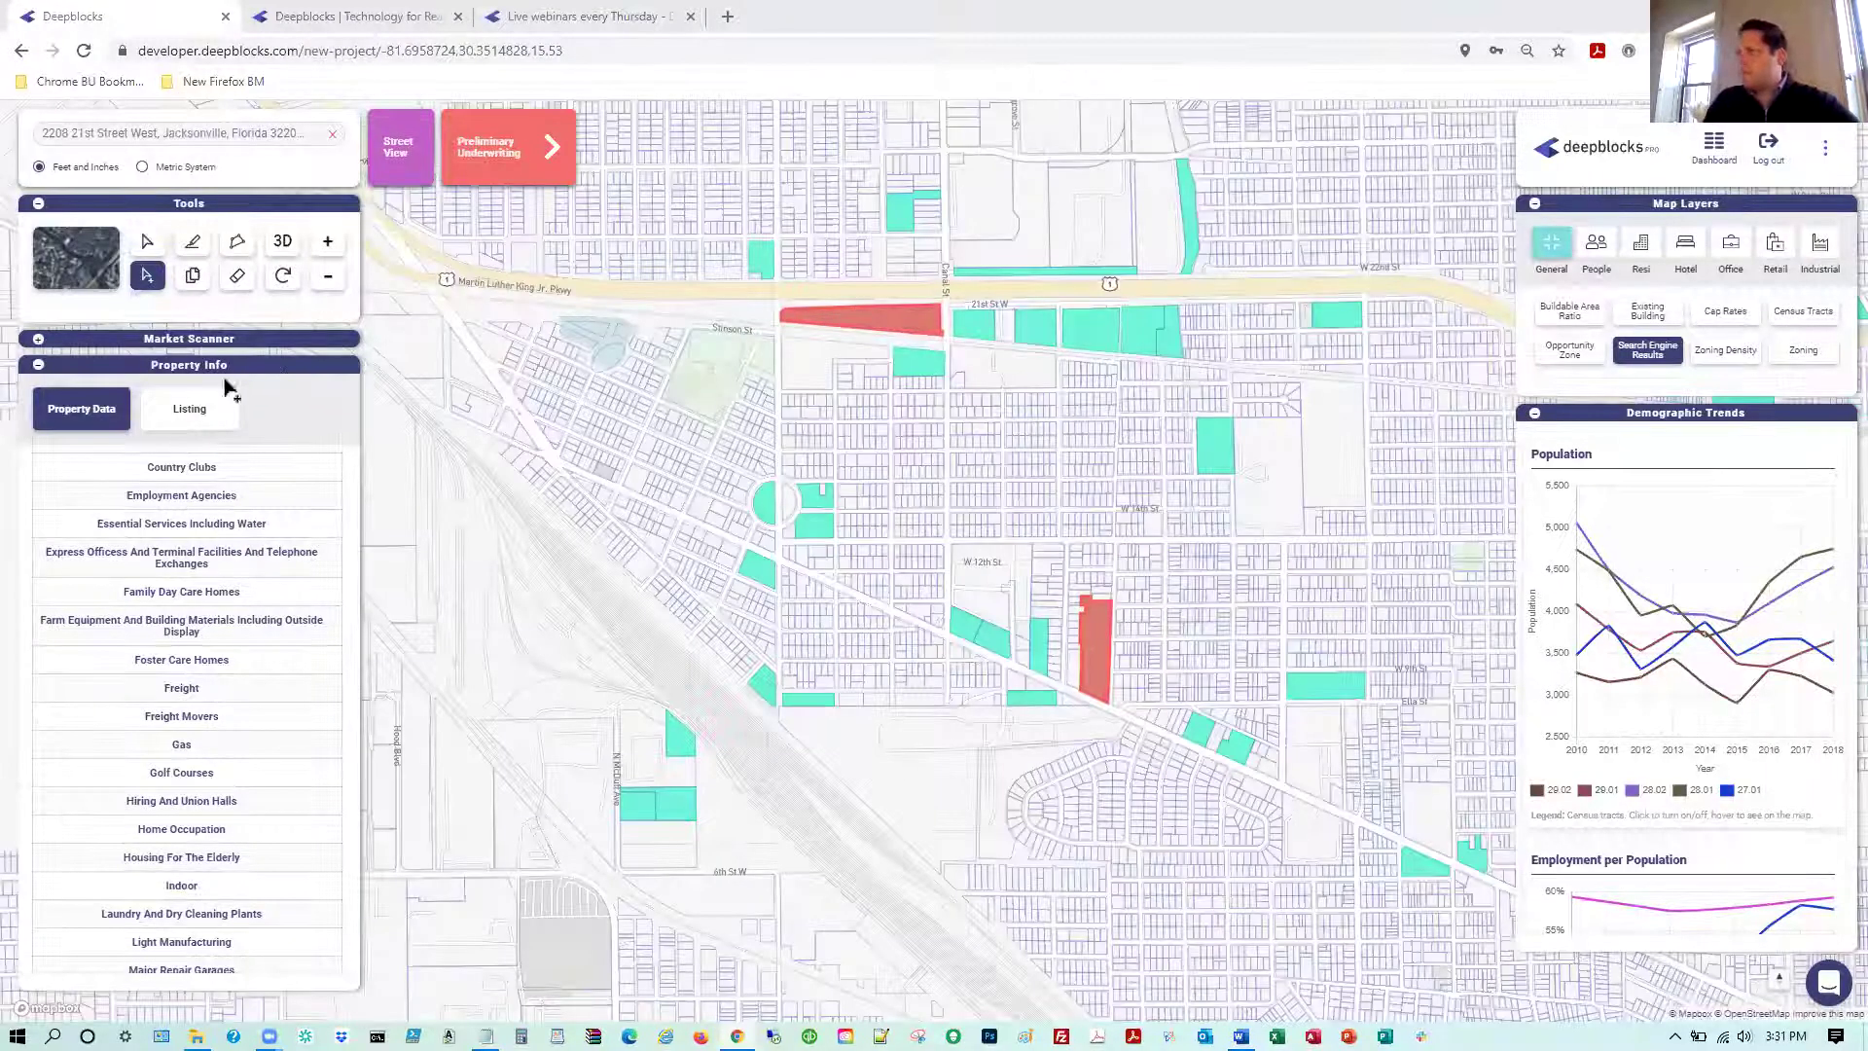
click(38, 339)
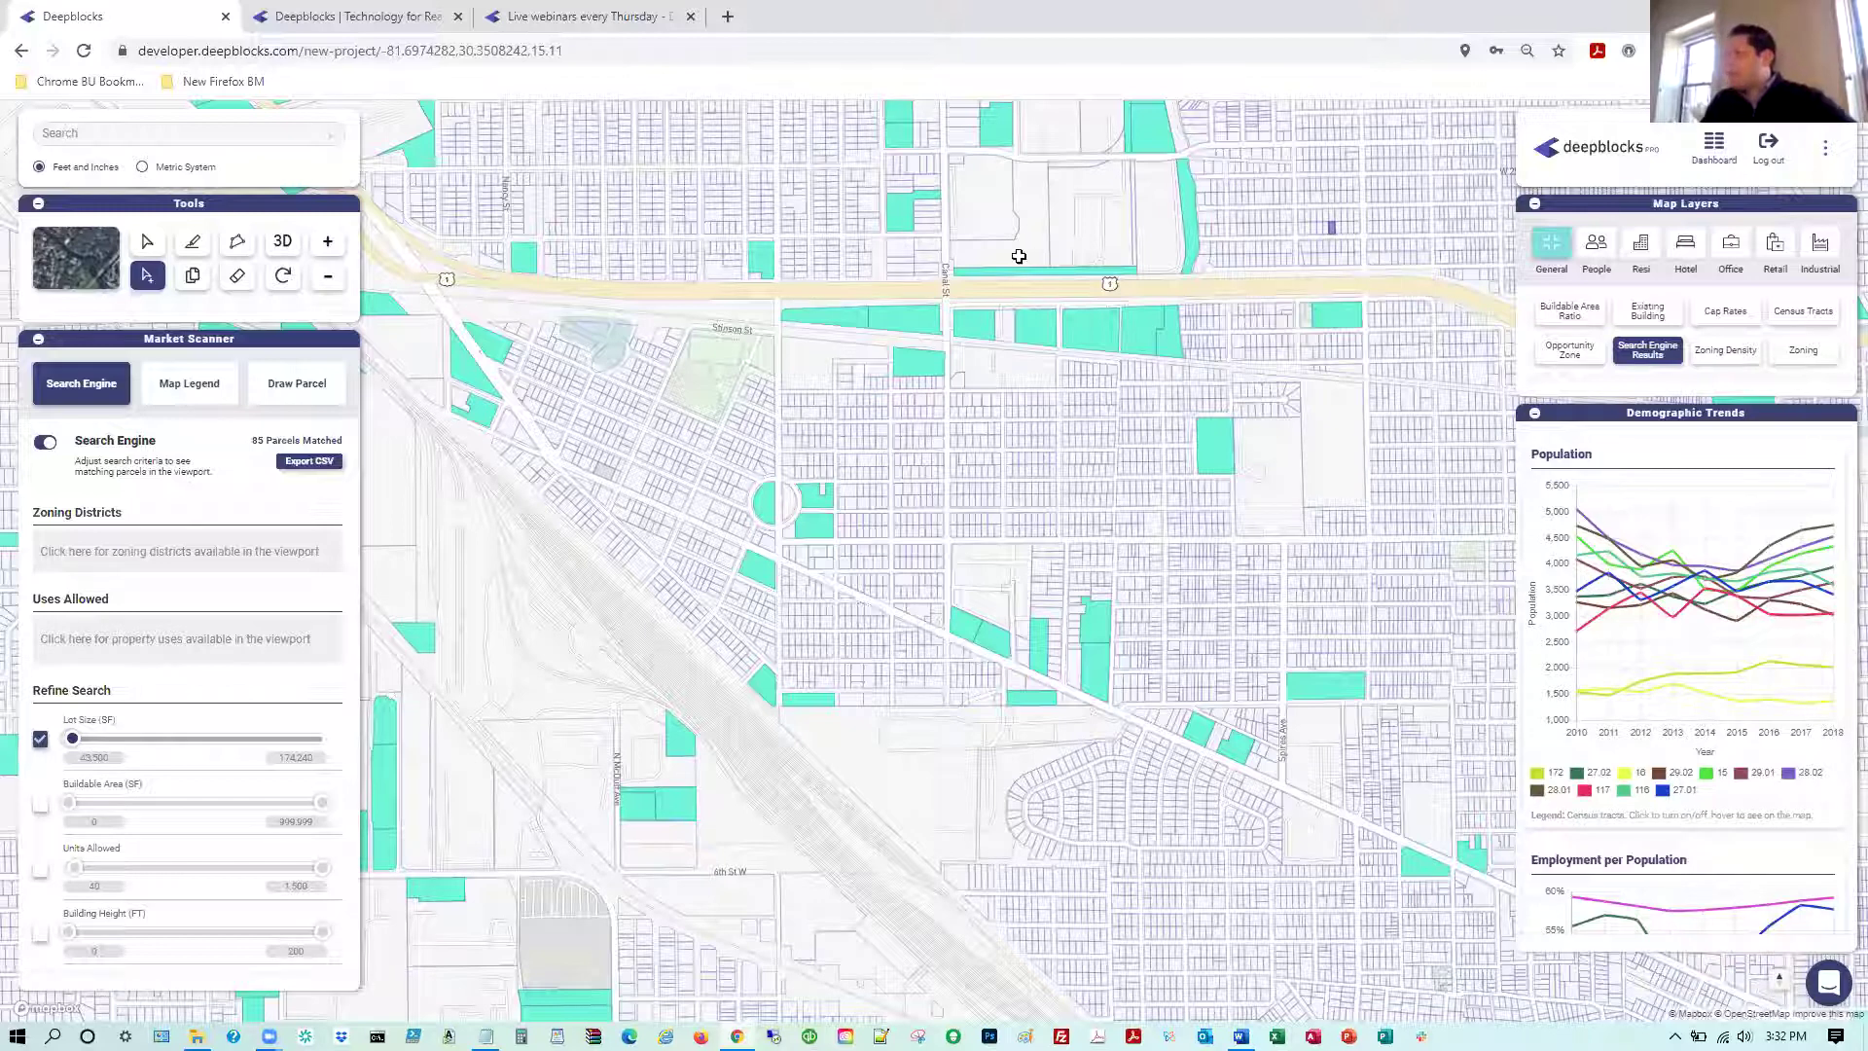
Switch to single-parcel selection, check the property data of the narrow parcel just north of the highway, and return to the Market Scanner
click(147, 241)
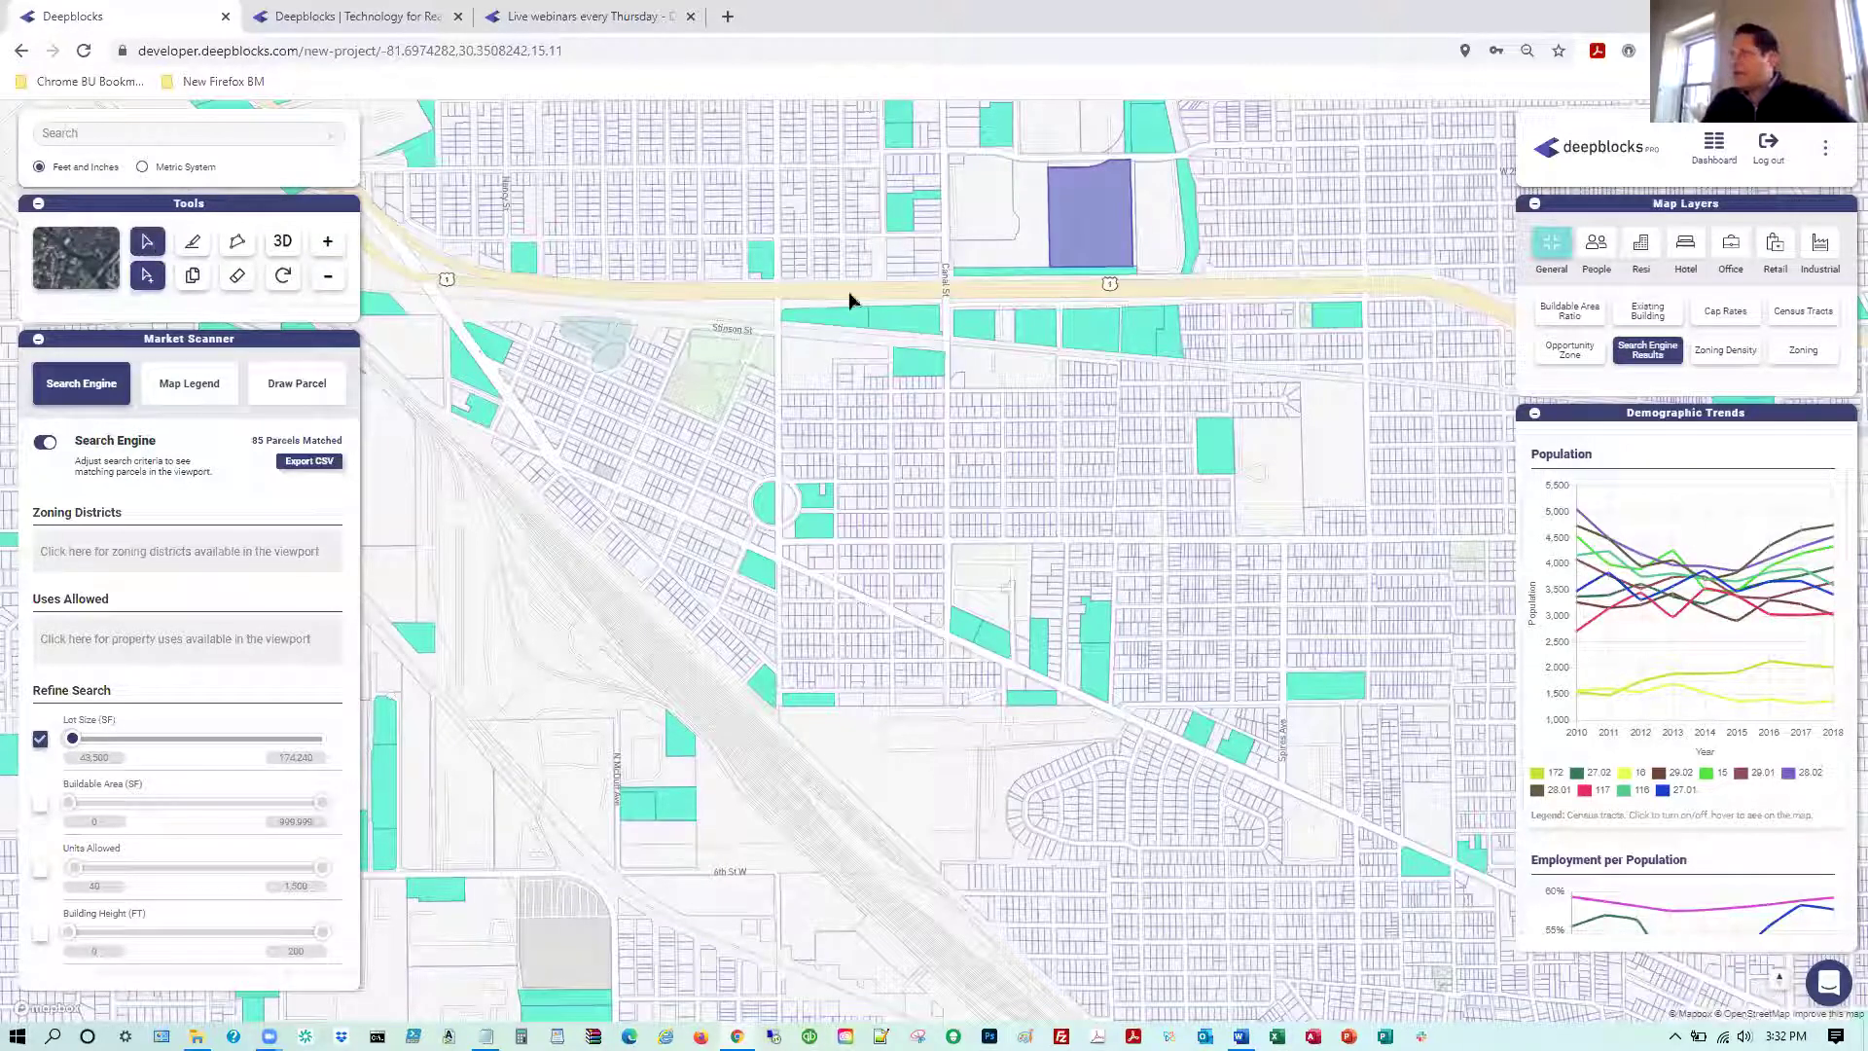
click(1024, 275)
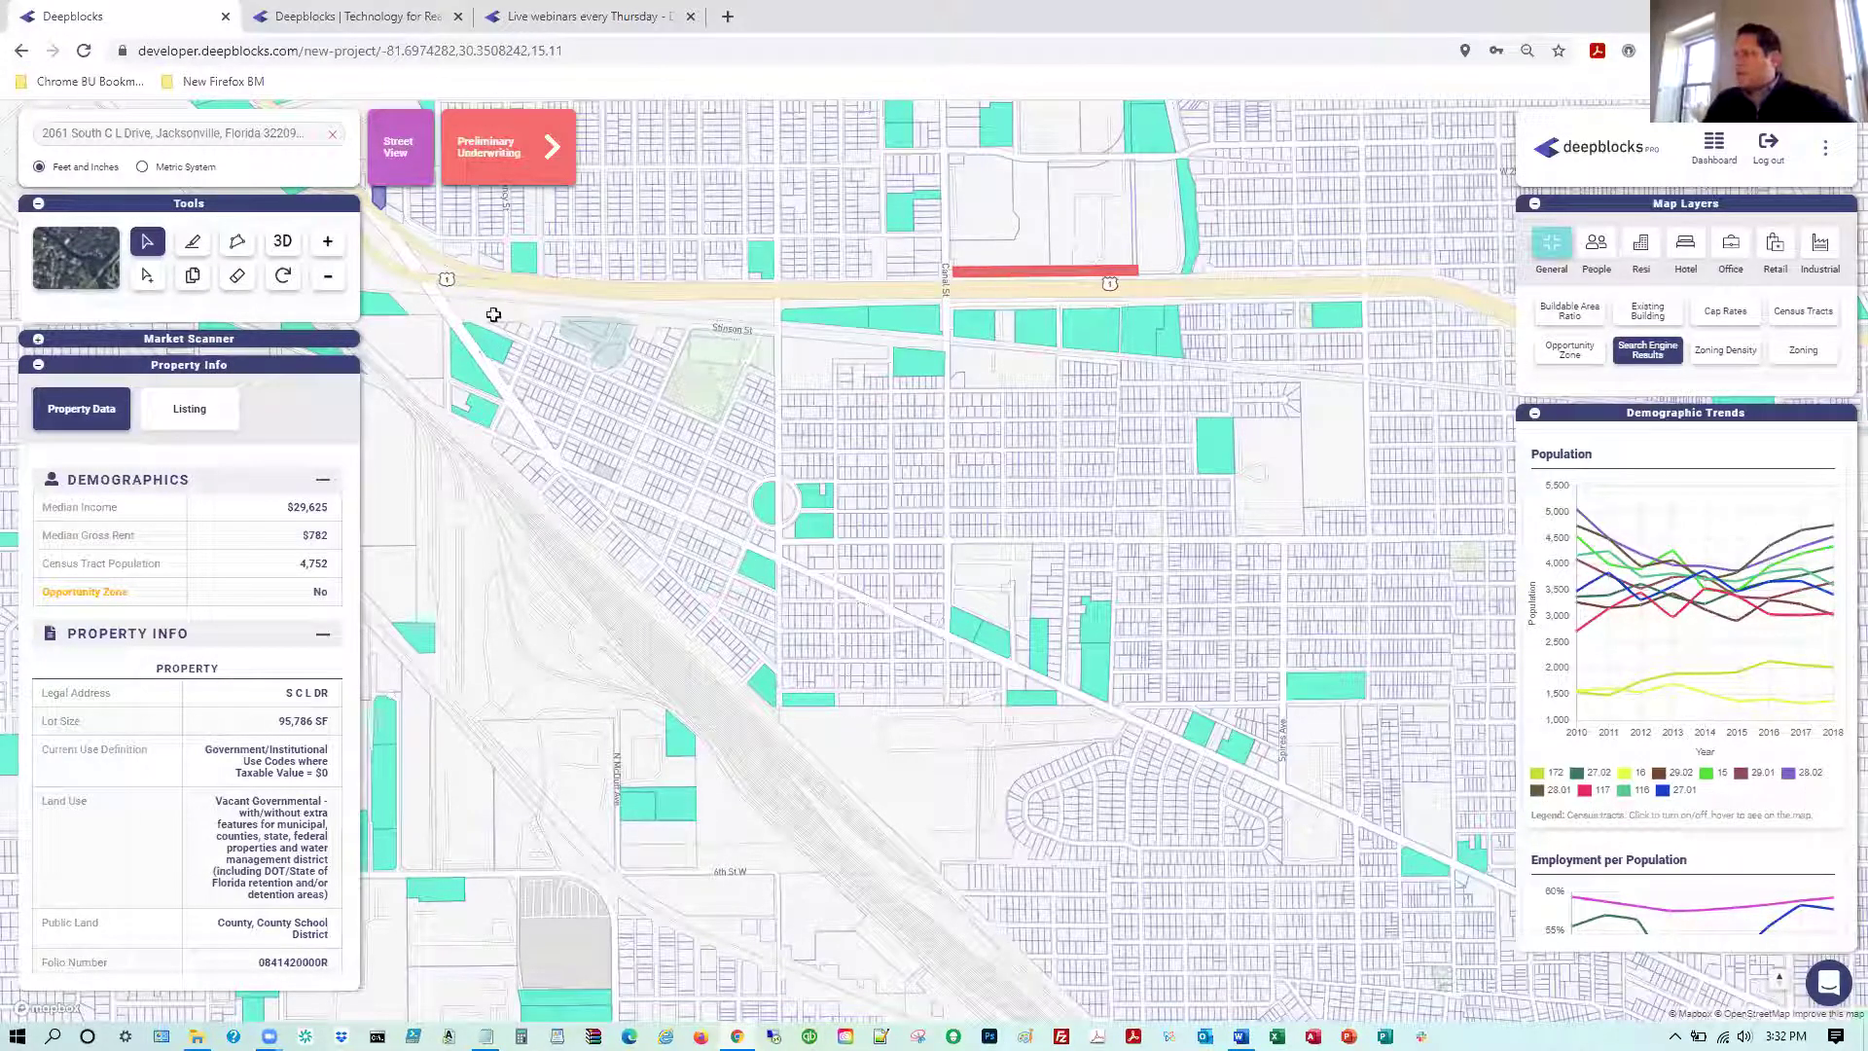
click(37, 341)
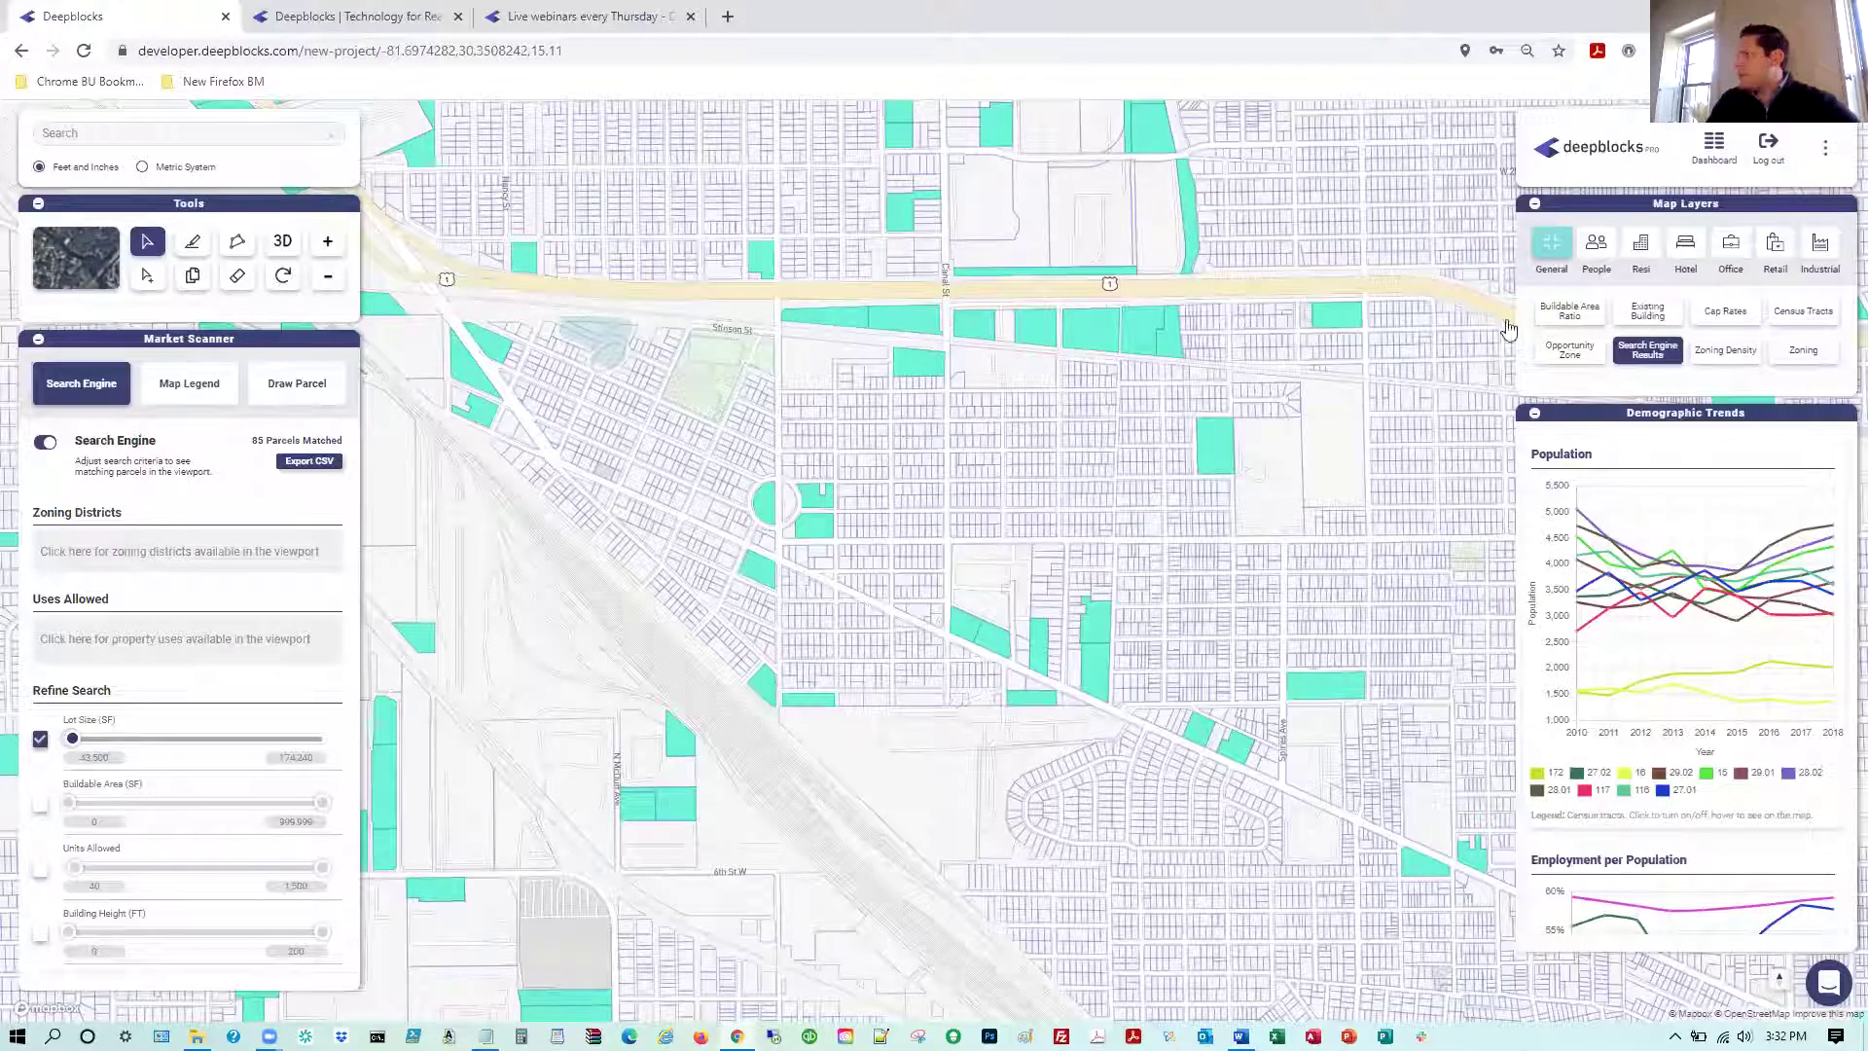
Show the Opportunity Zone layer and bring the zone between W 33rd St and the highway into view
click(1583, 354)
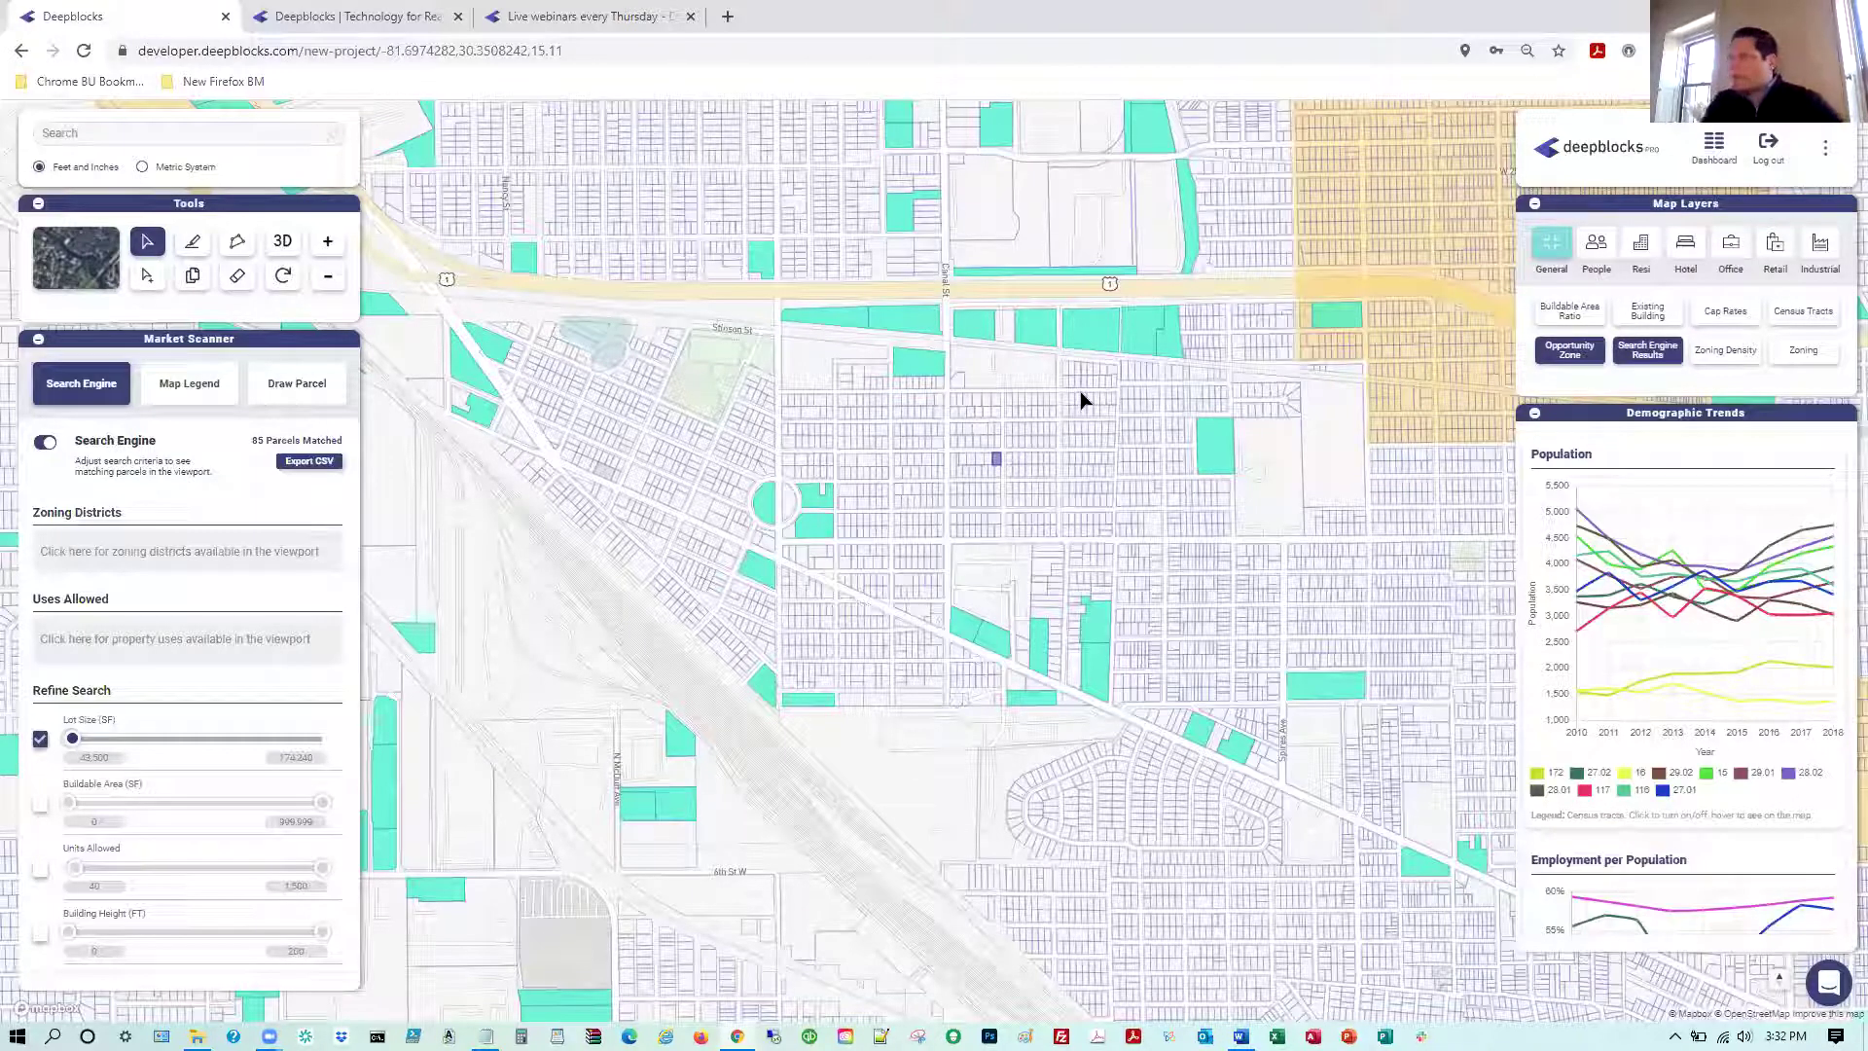
drag(1162, 413, 442, 713)
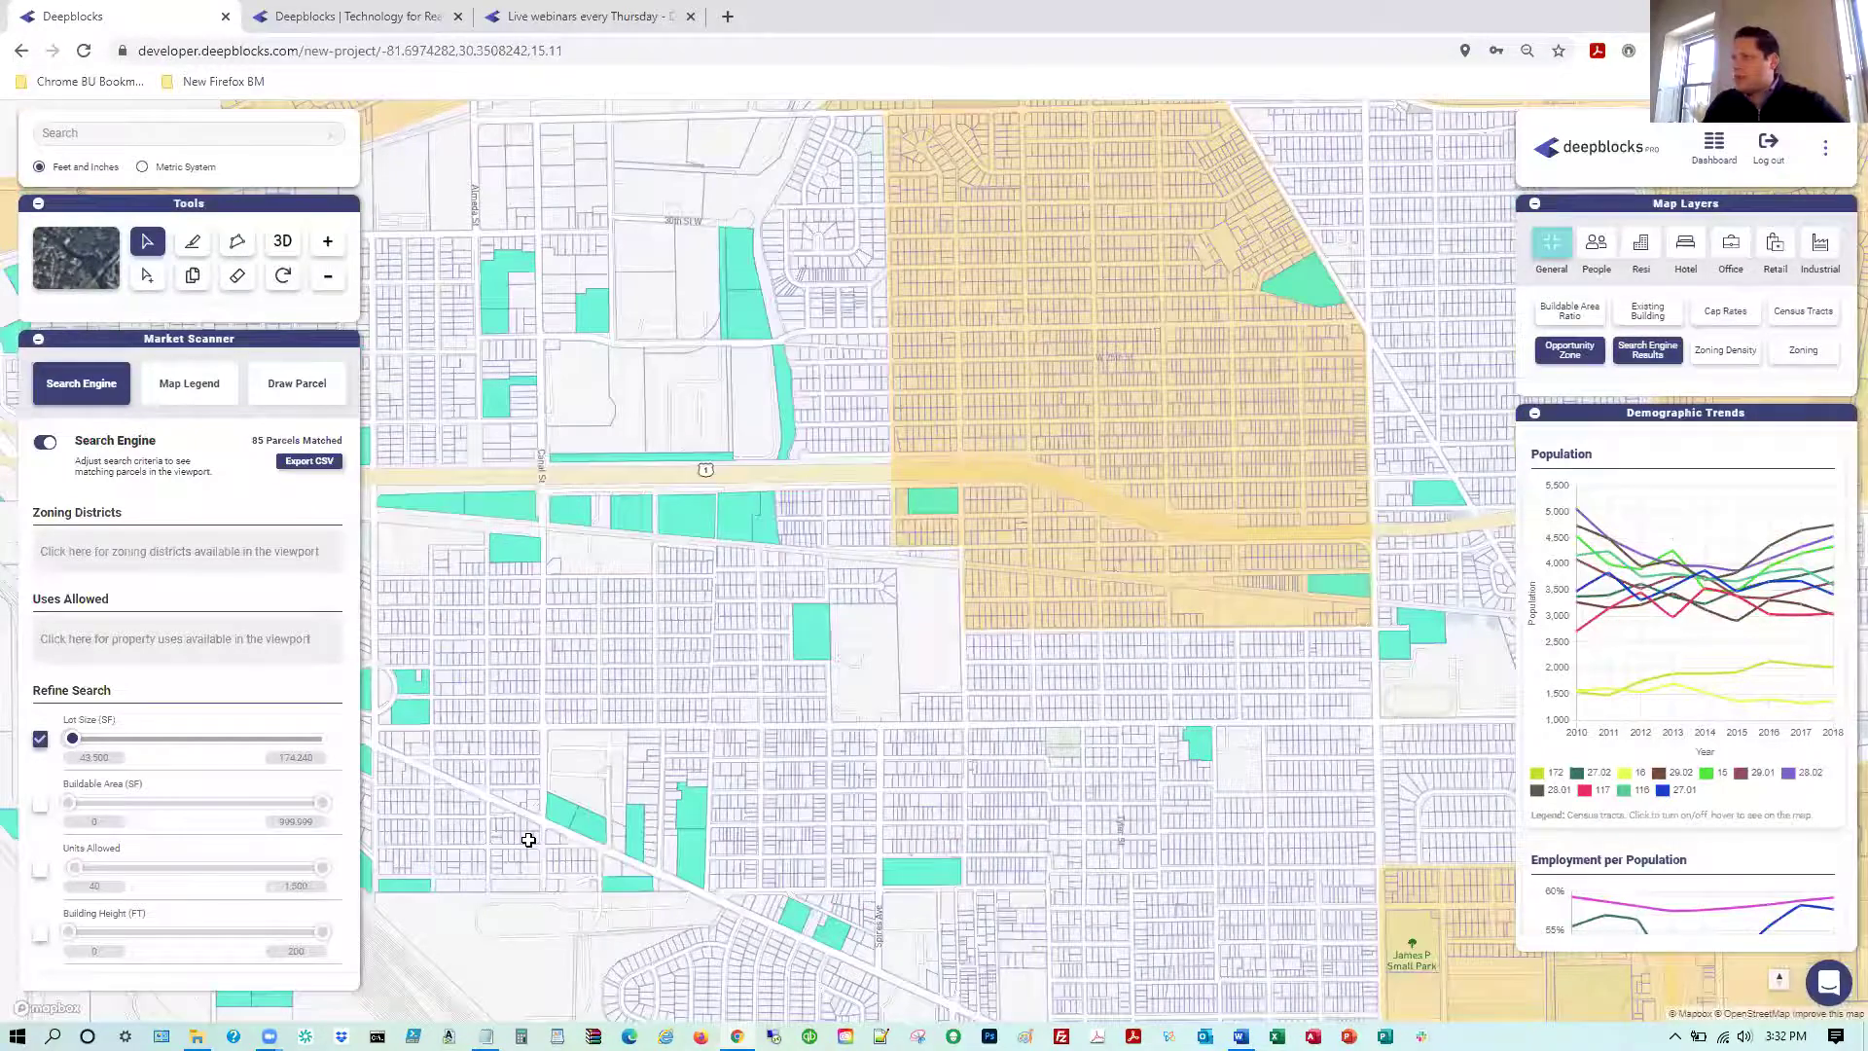
drag(844, 460, 546, 746)
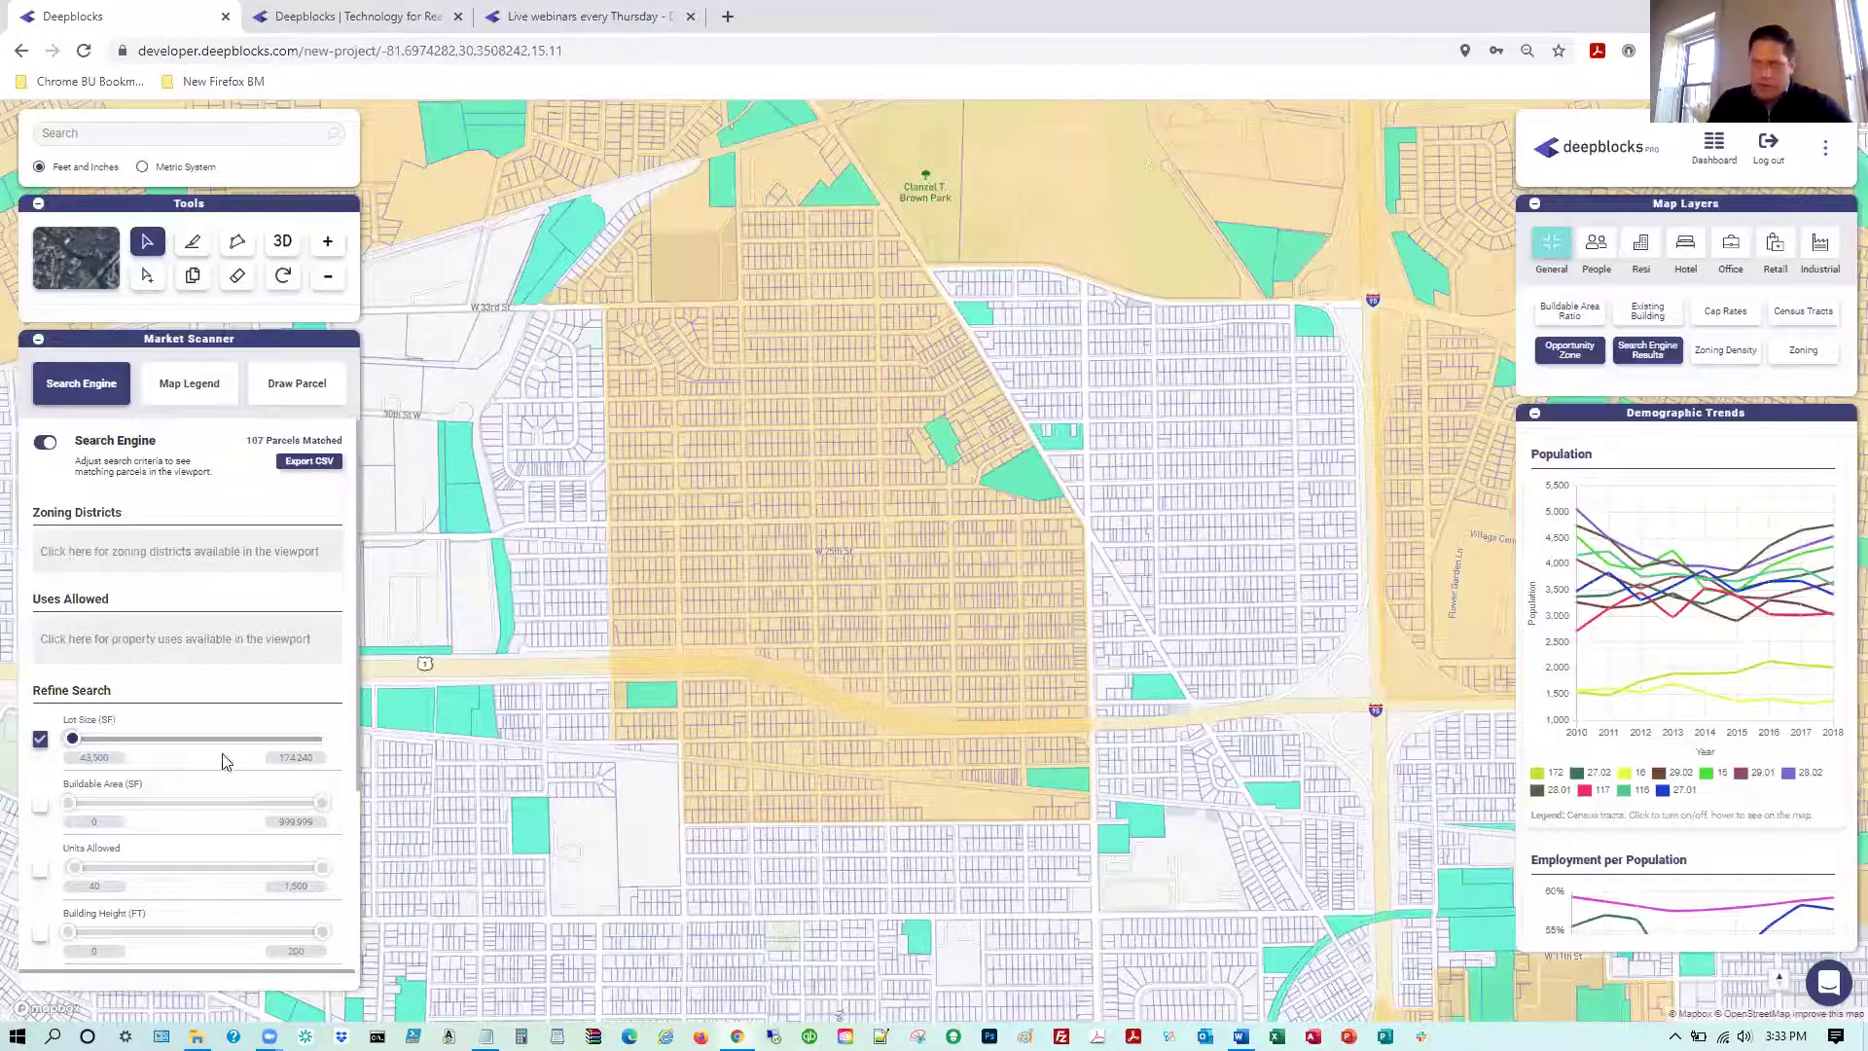
Set the maximum lot size filter to 435,600 SF
click(295, 756)
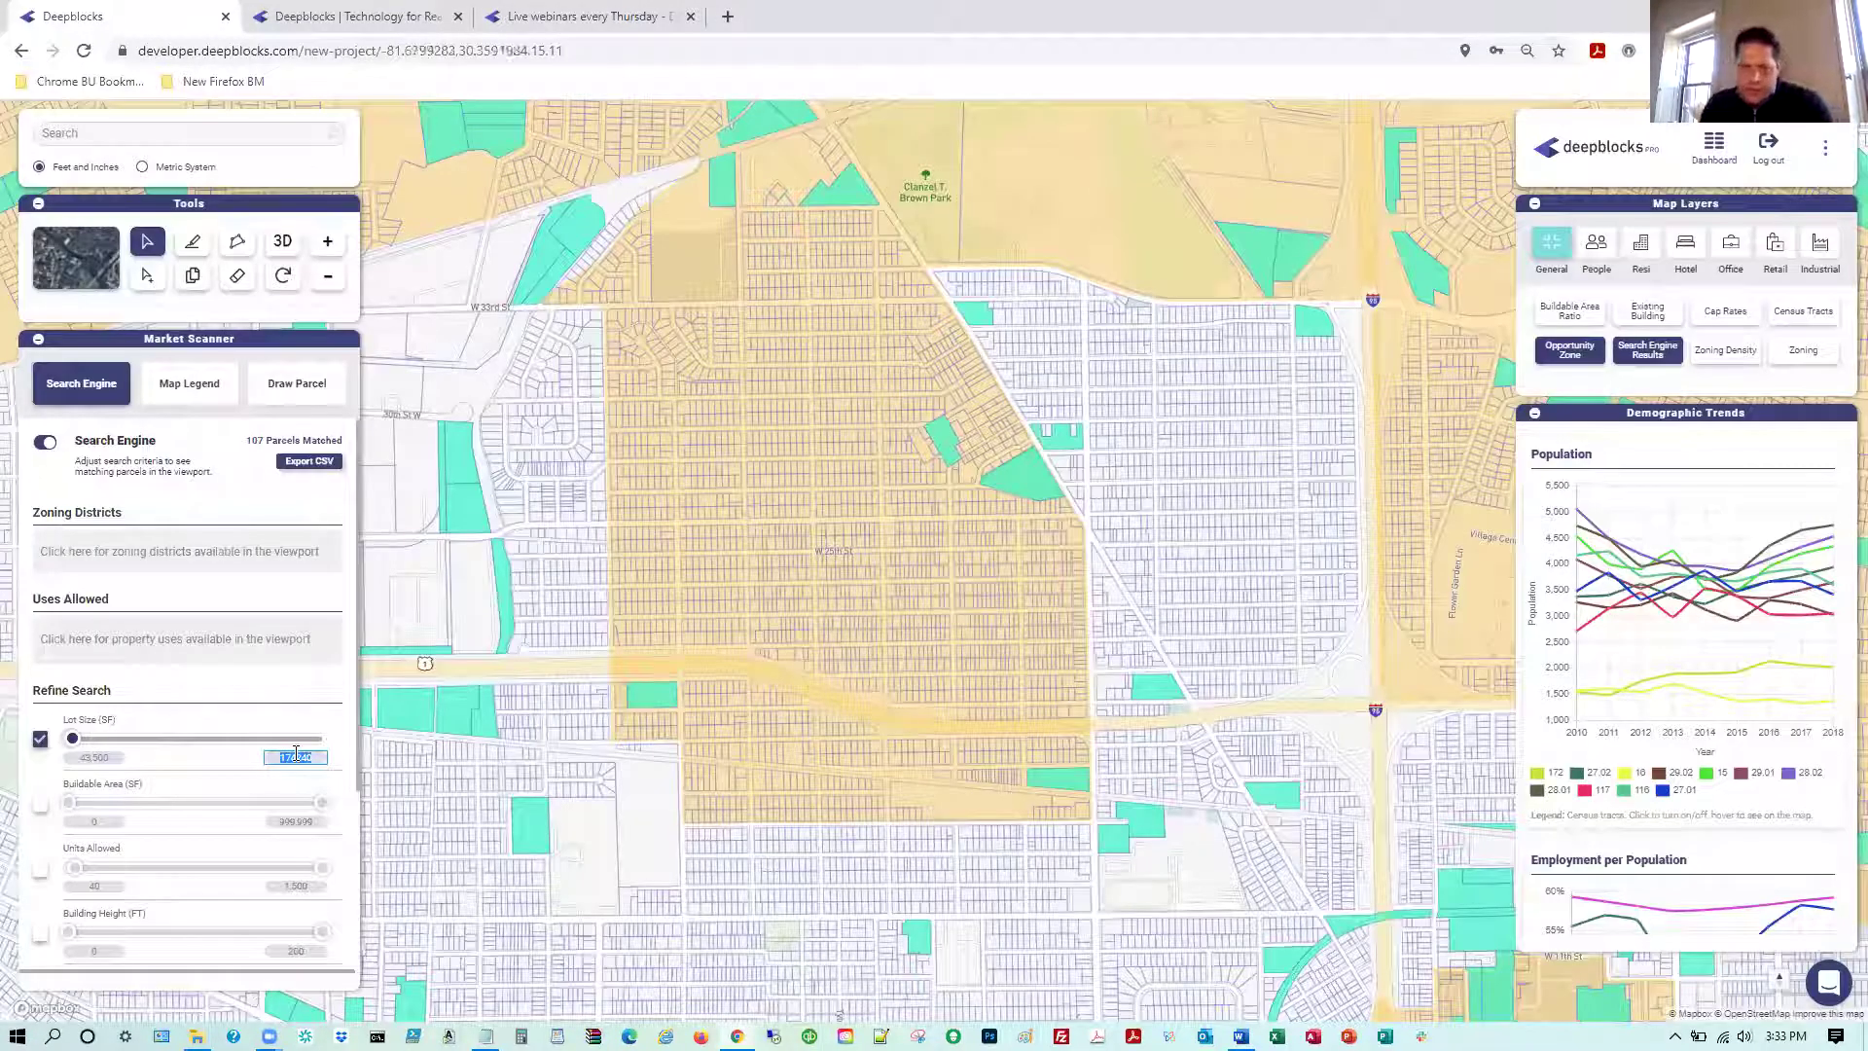
key(BackSpace)
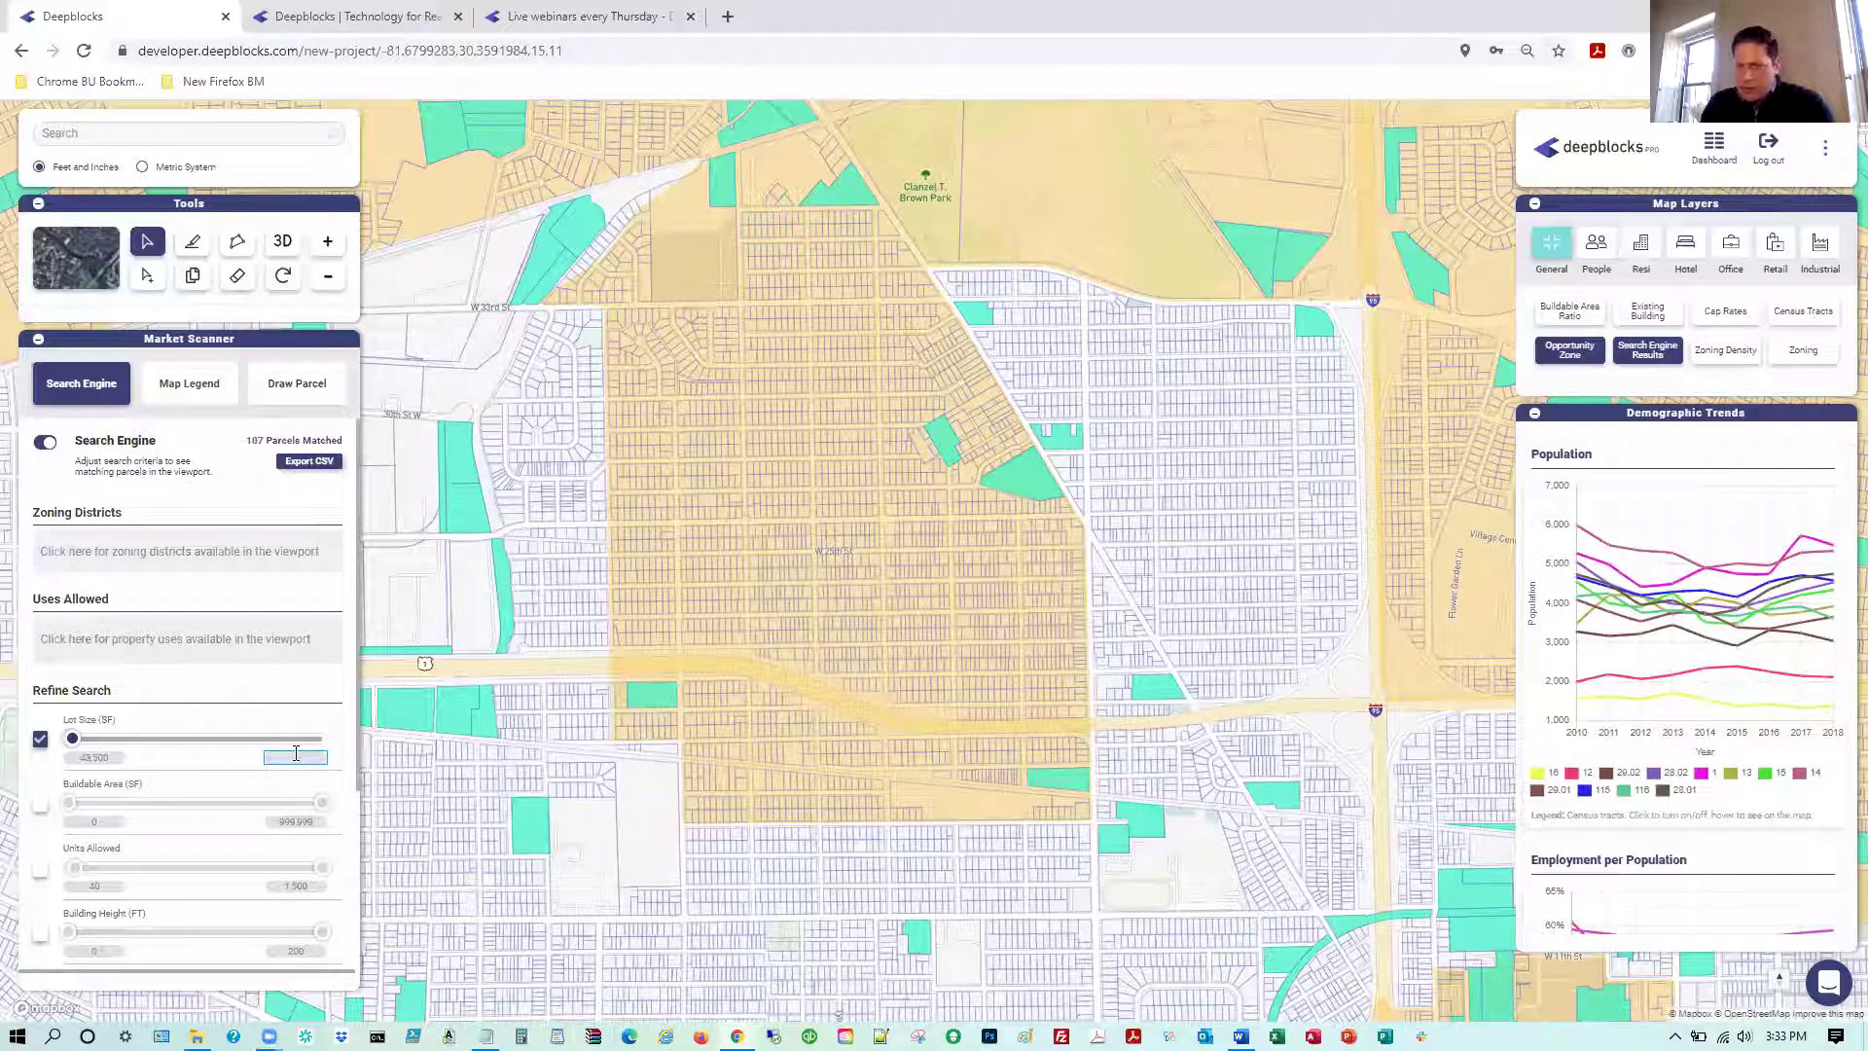
text(435600)
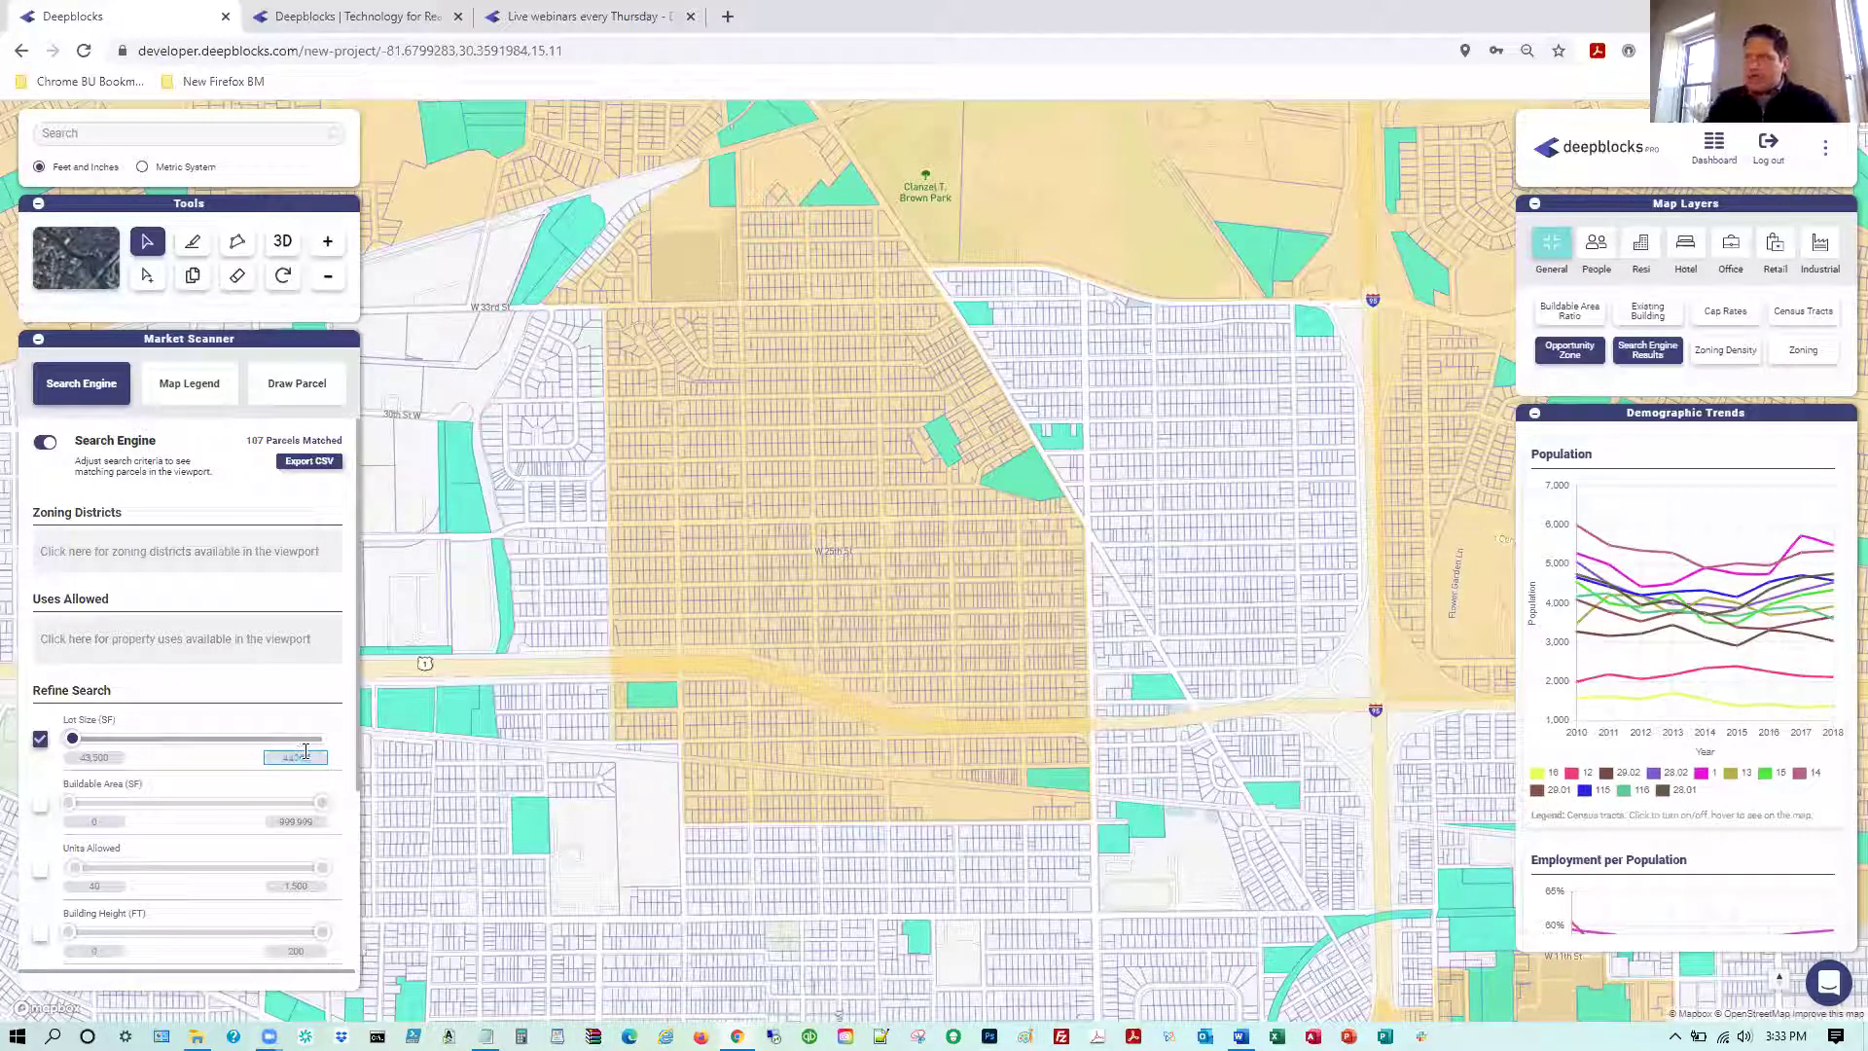
Apply the lot size limit and open the property data of the long matching parcel on the Opportunity Zone's southern edge
click(218, 771)
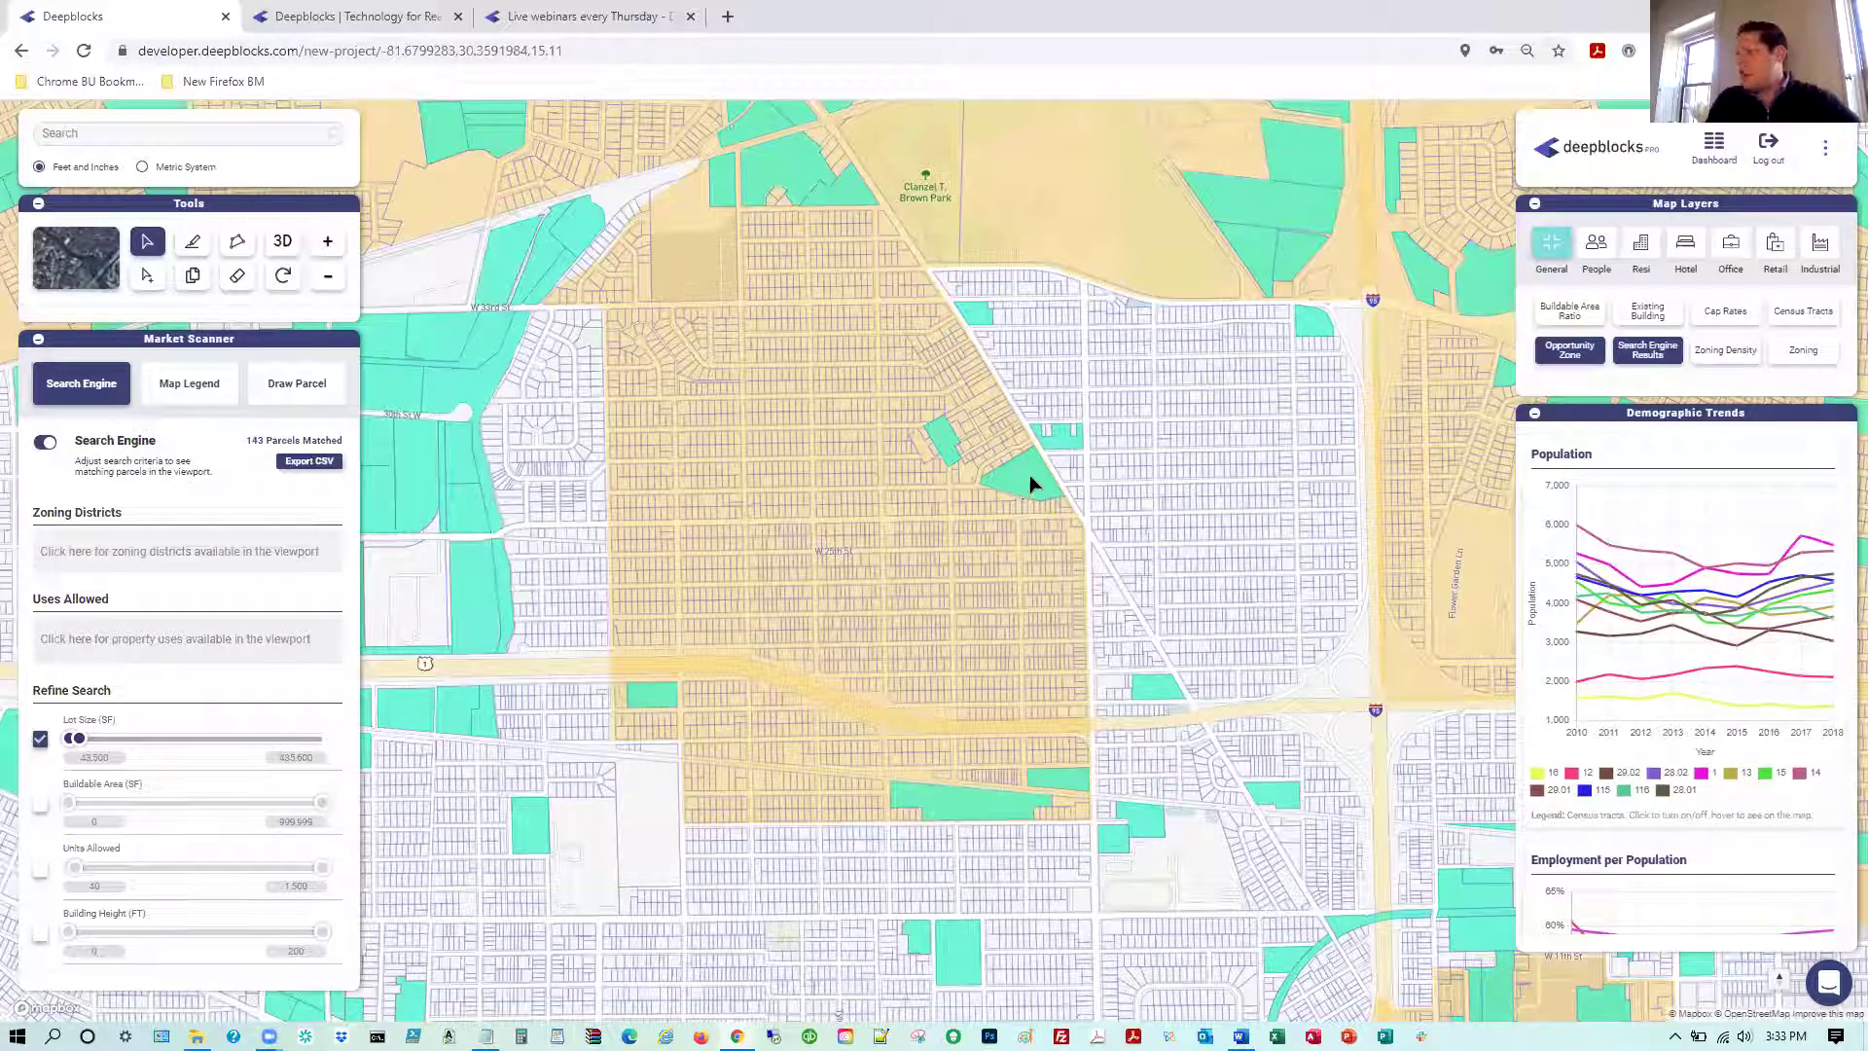
click(1031, 483)
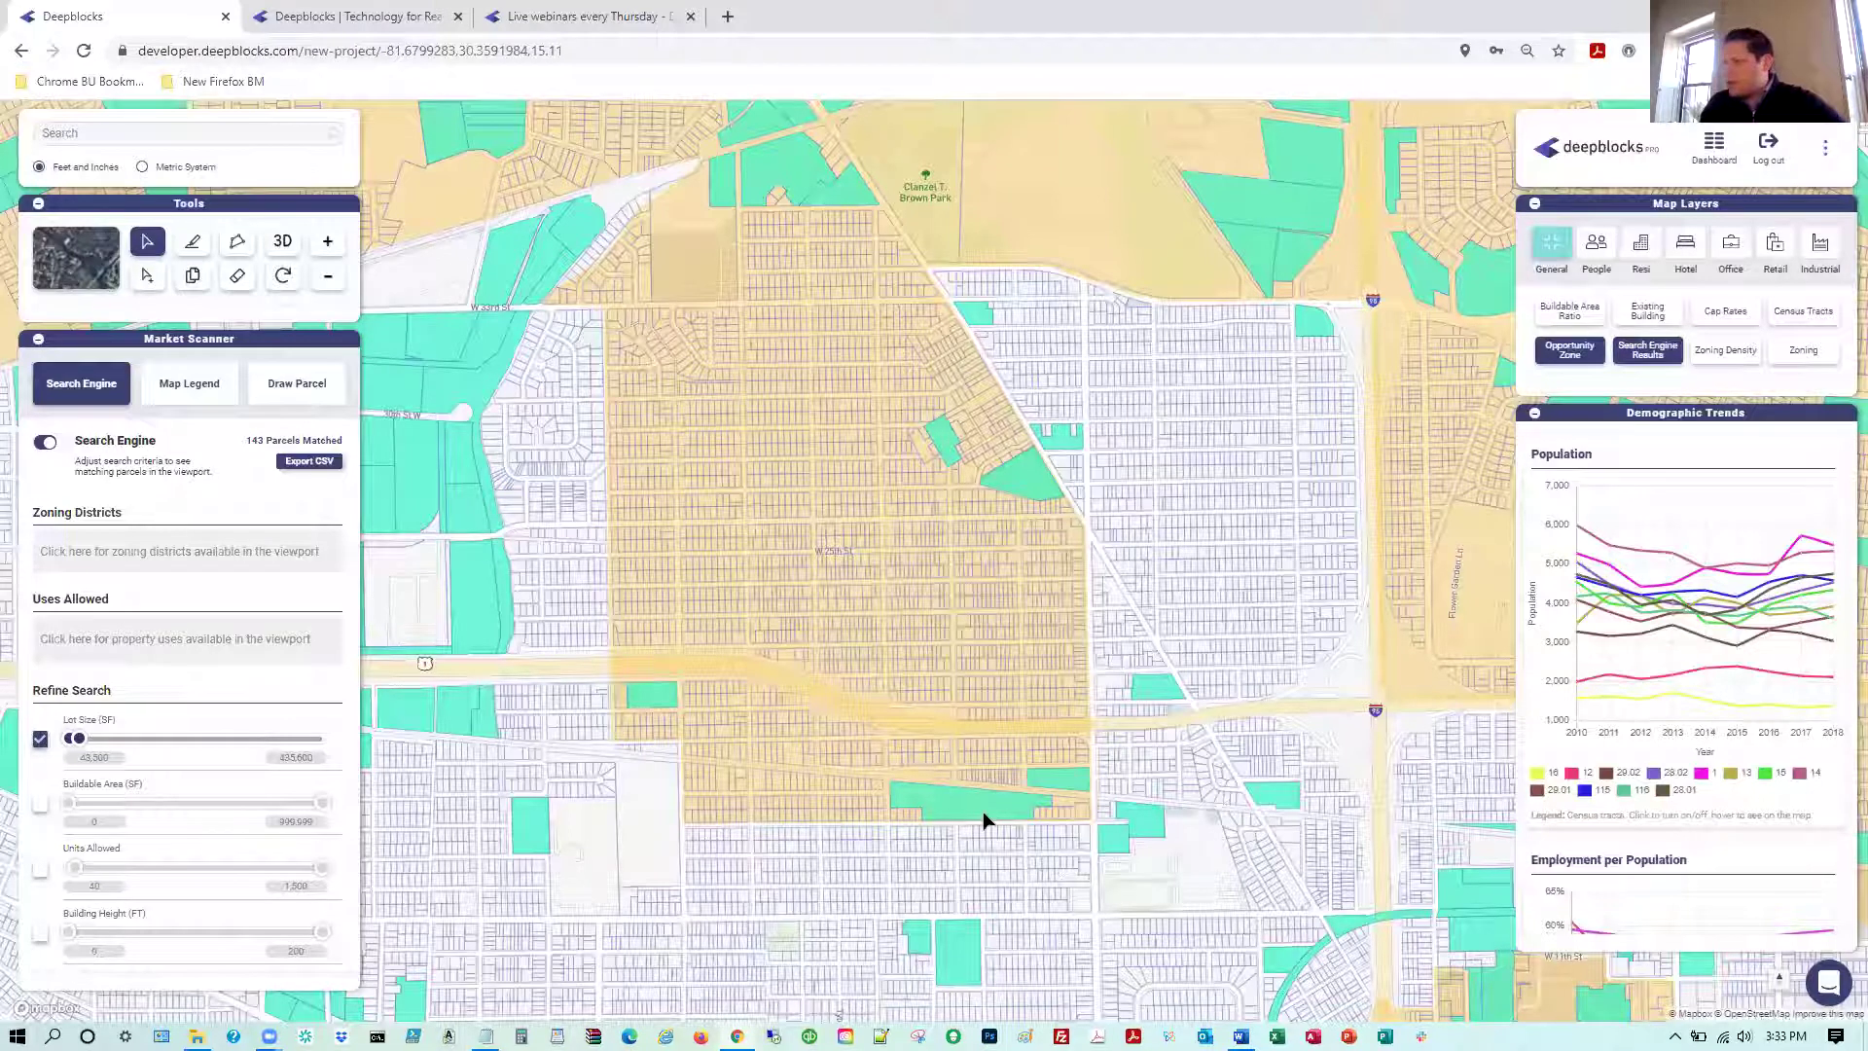
click(956, 805)
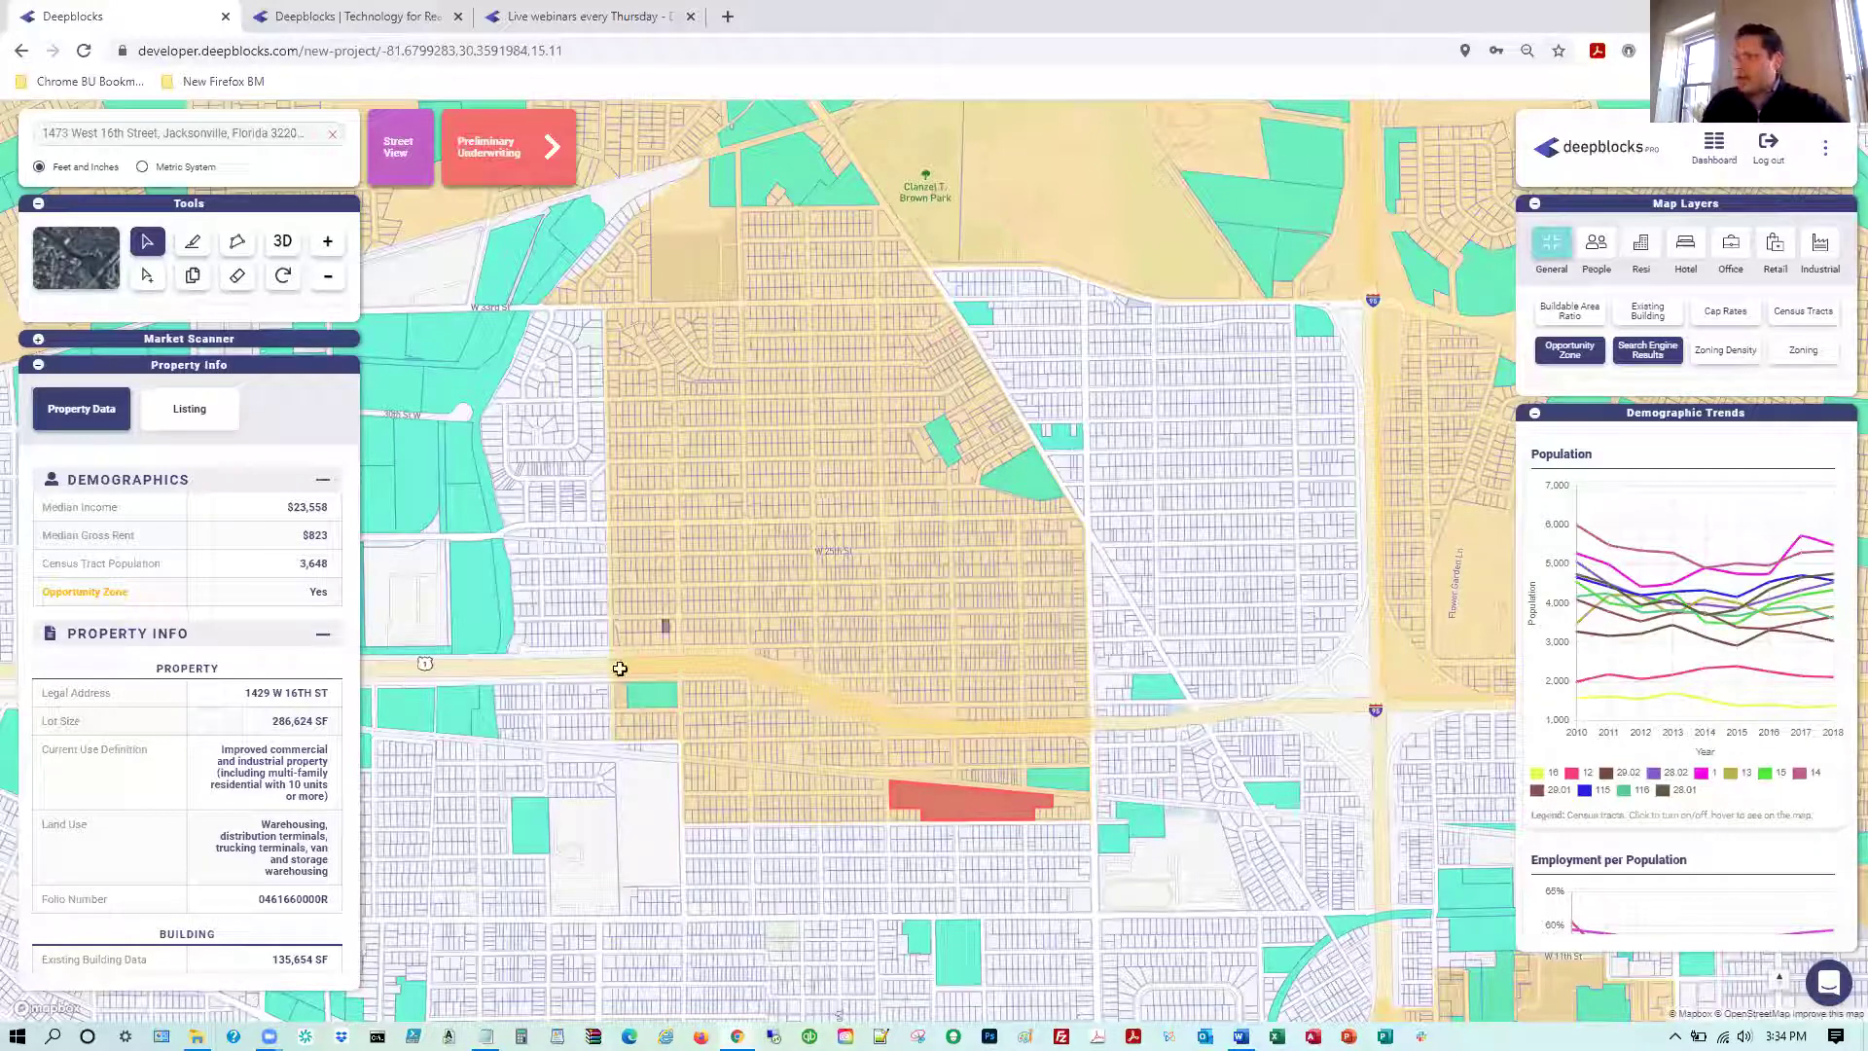
Examine the Opportunity Zone and its matching parcels from the selected parcel north past the highway to Clanzel T. Brown Park
right_click(705, 570)
drag(570, 677, 653, 580)
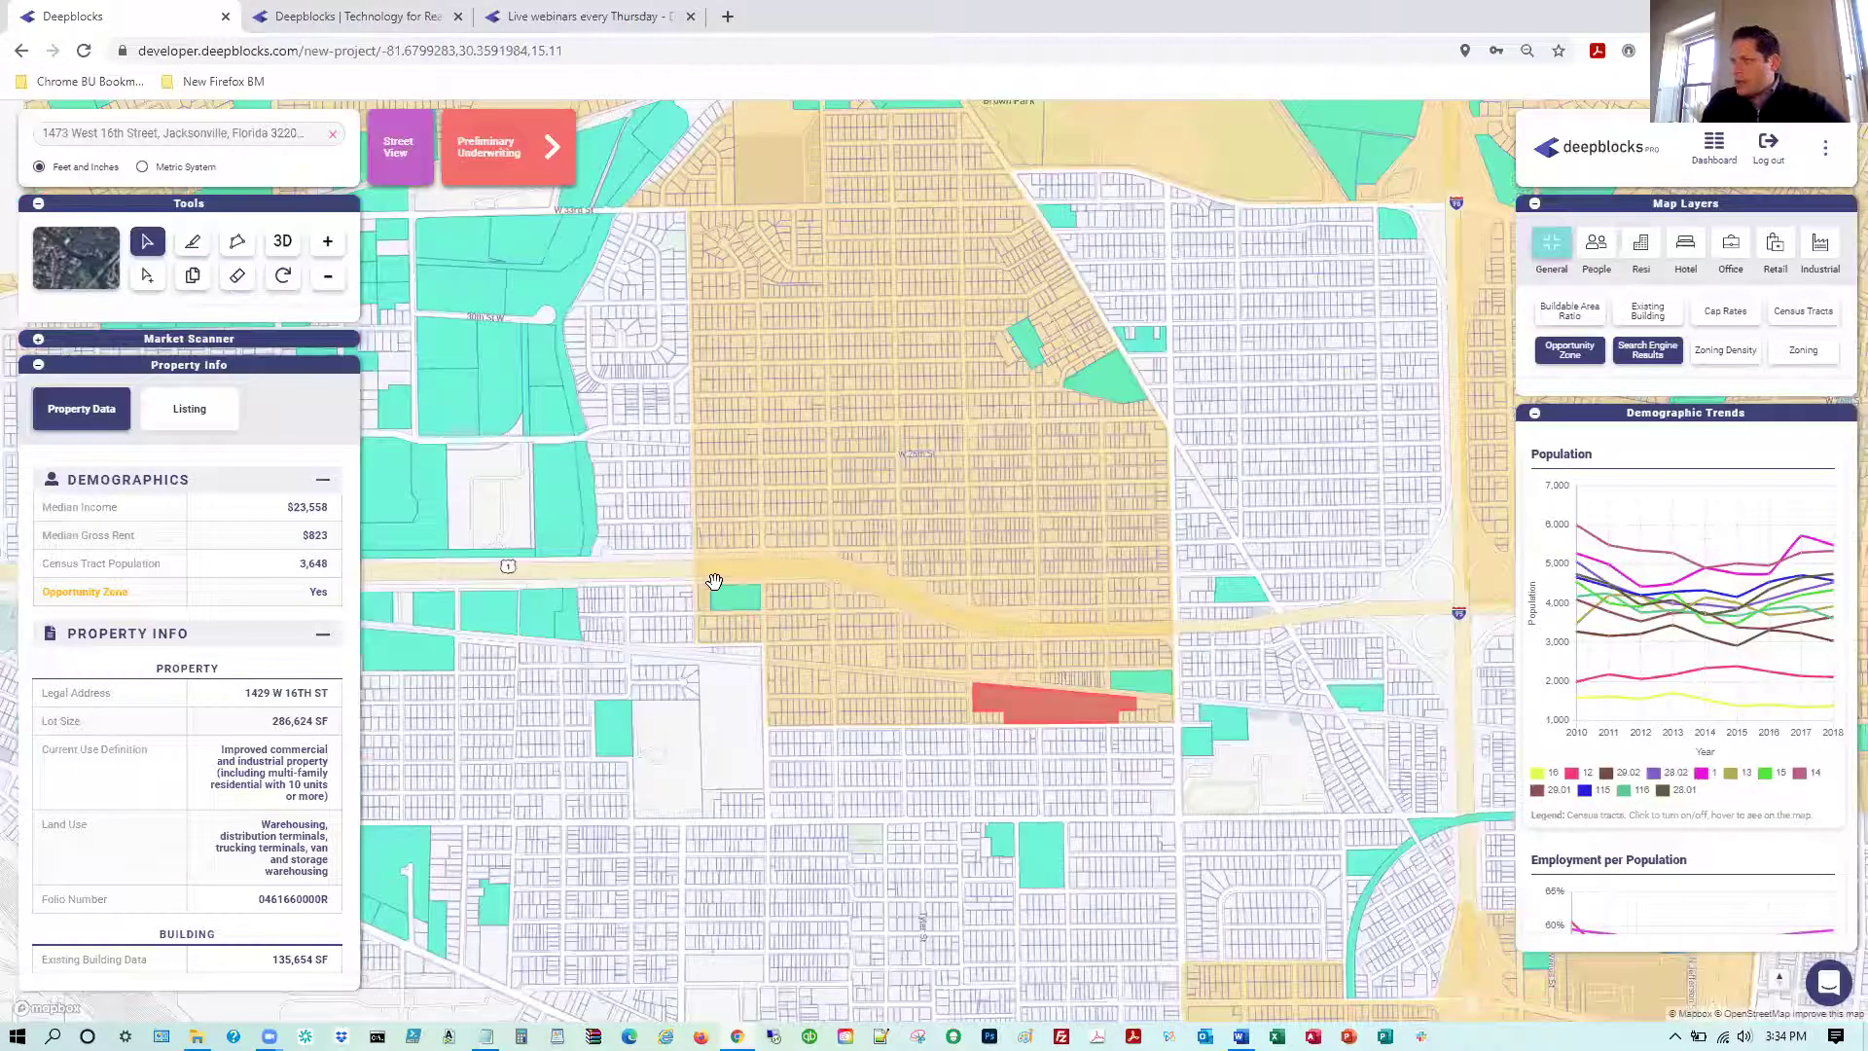
drag(779, 369, 809, 317)
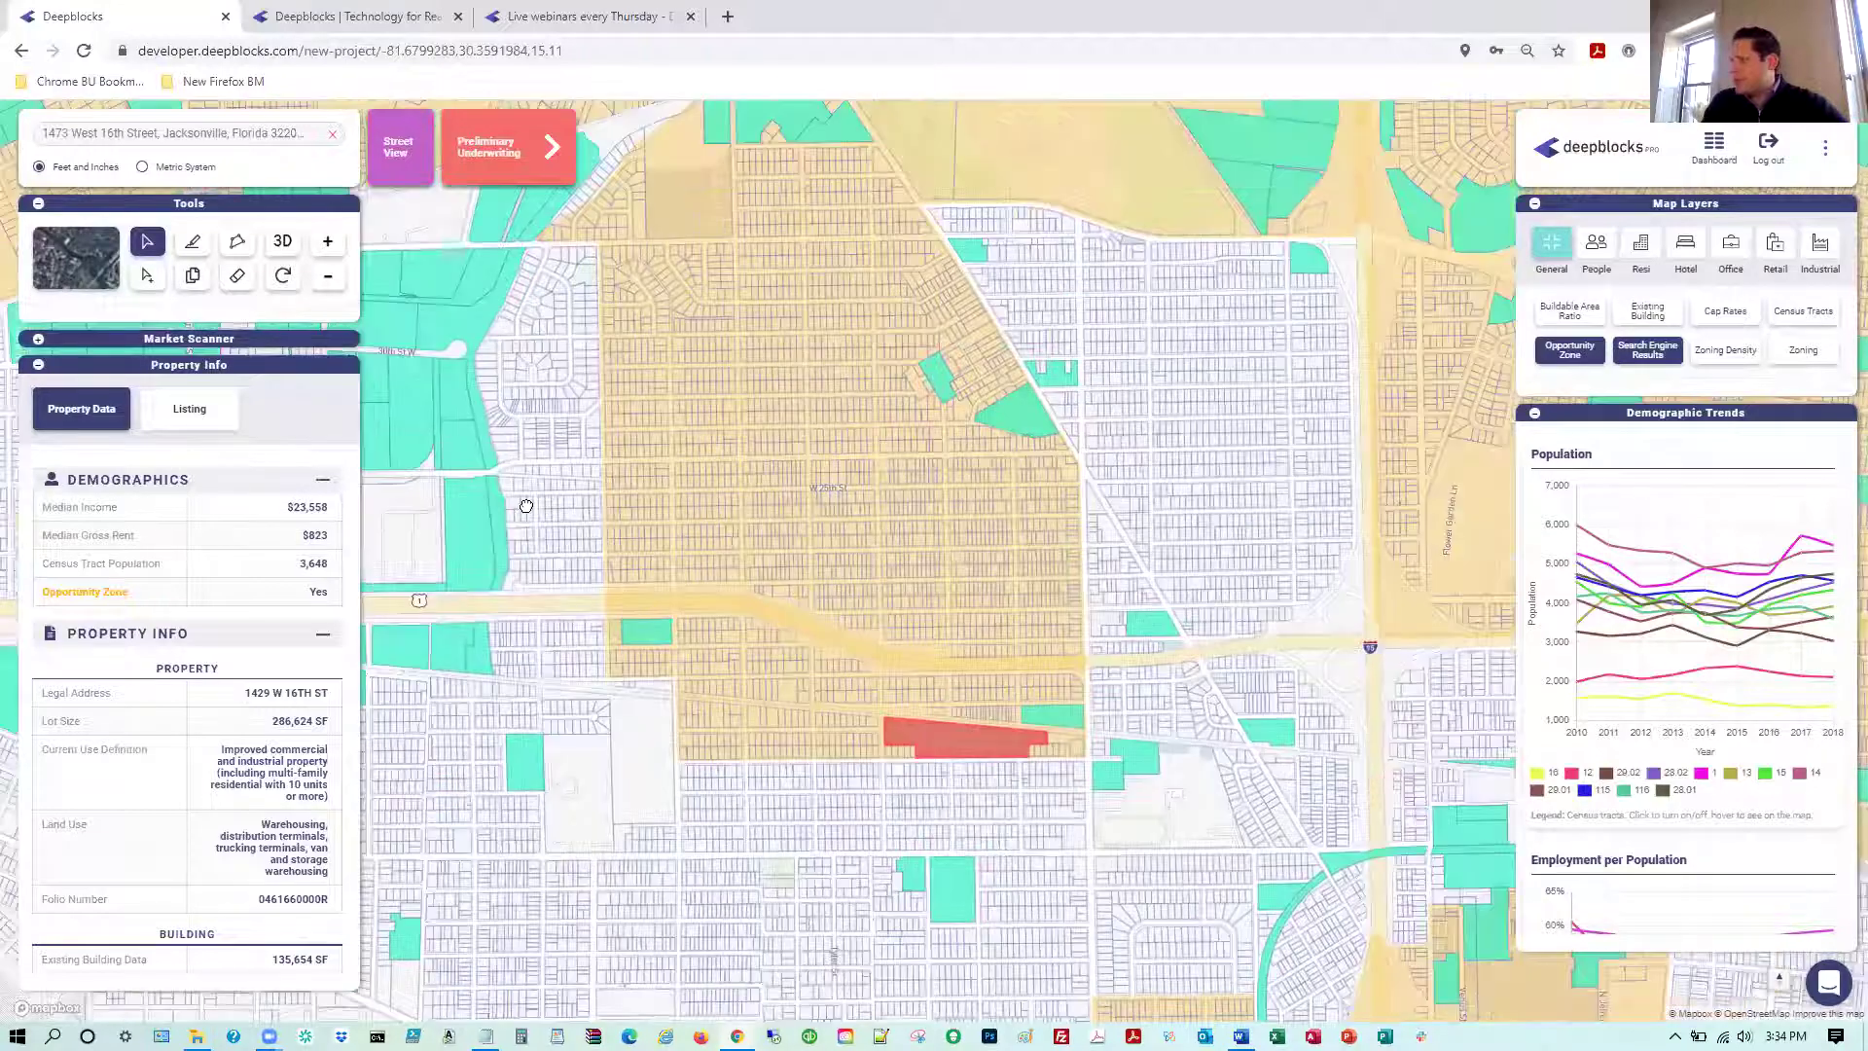
drag(615, 401, 497, 486)
drag(1037, 101, 1005, 313)
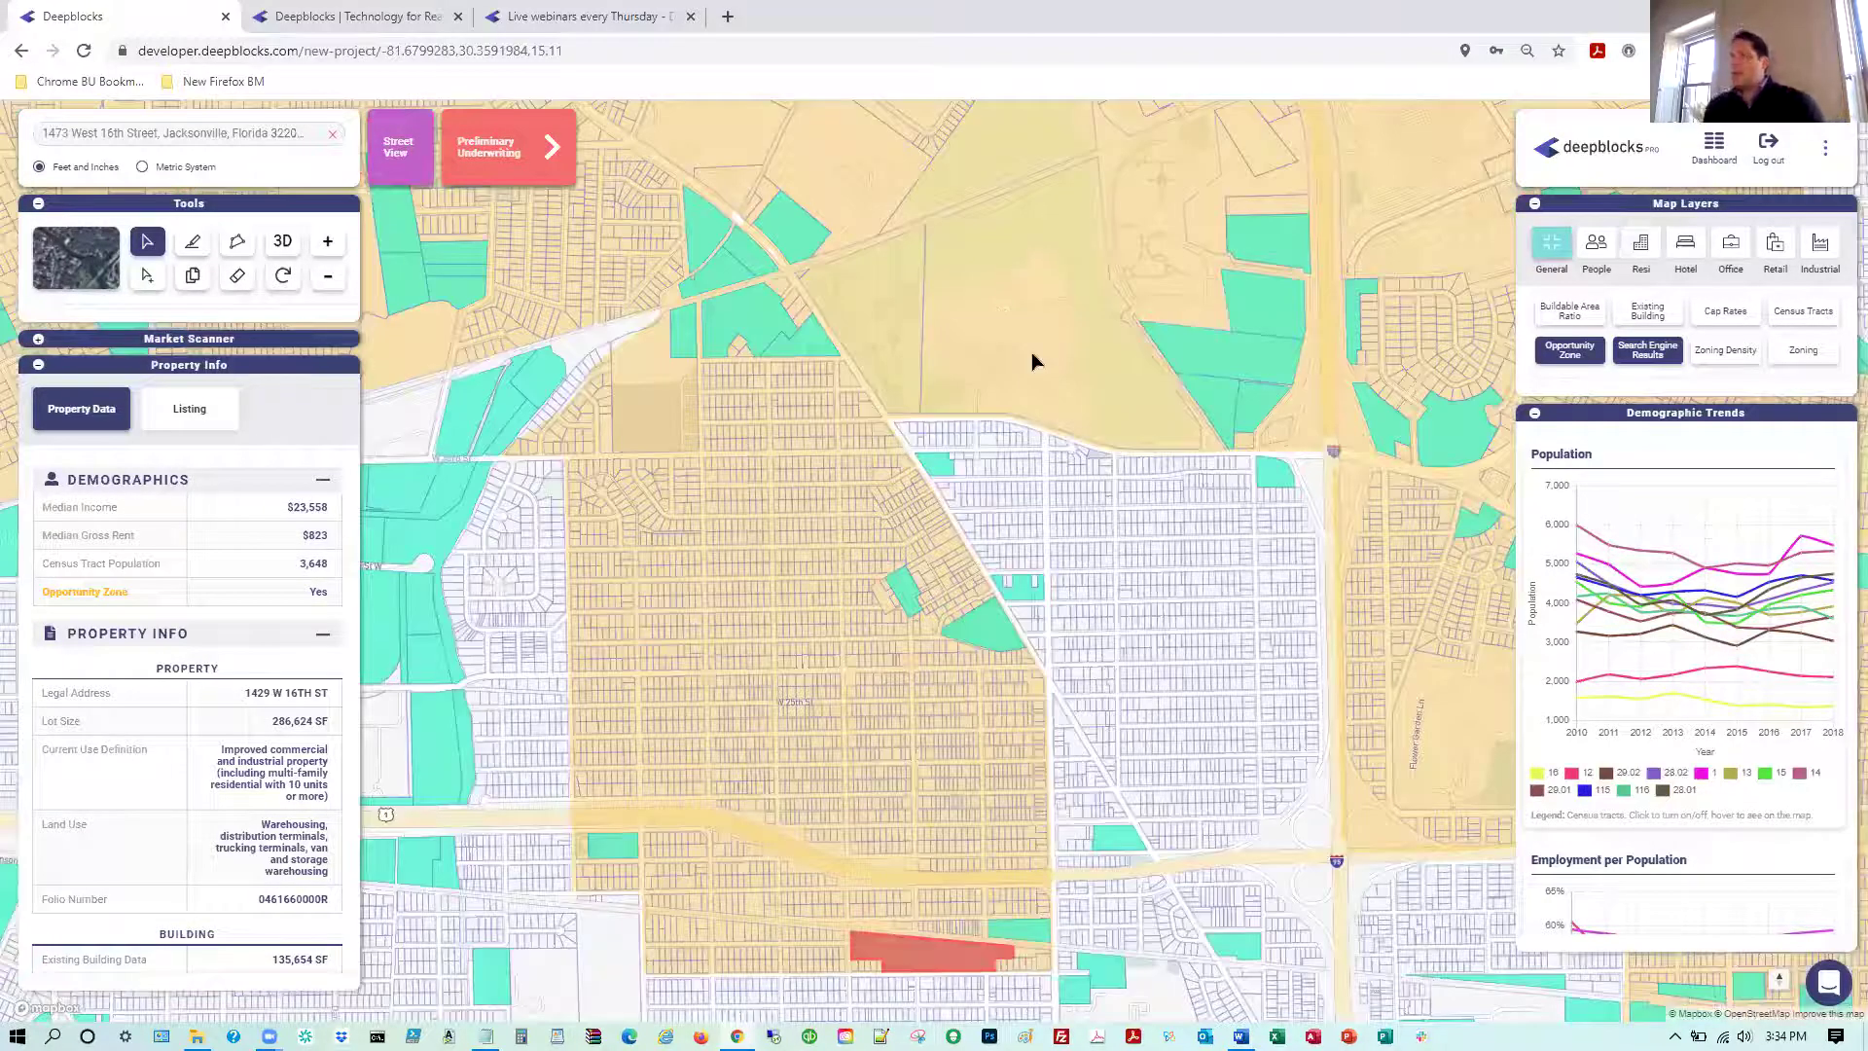
click(1031, 354)
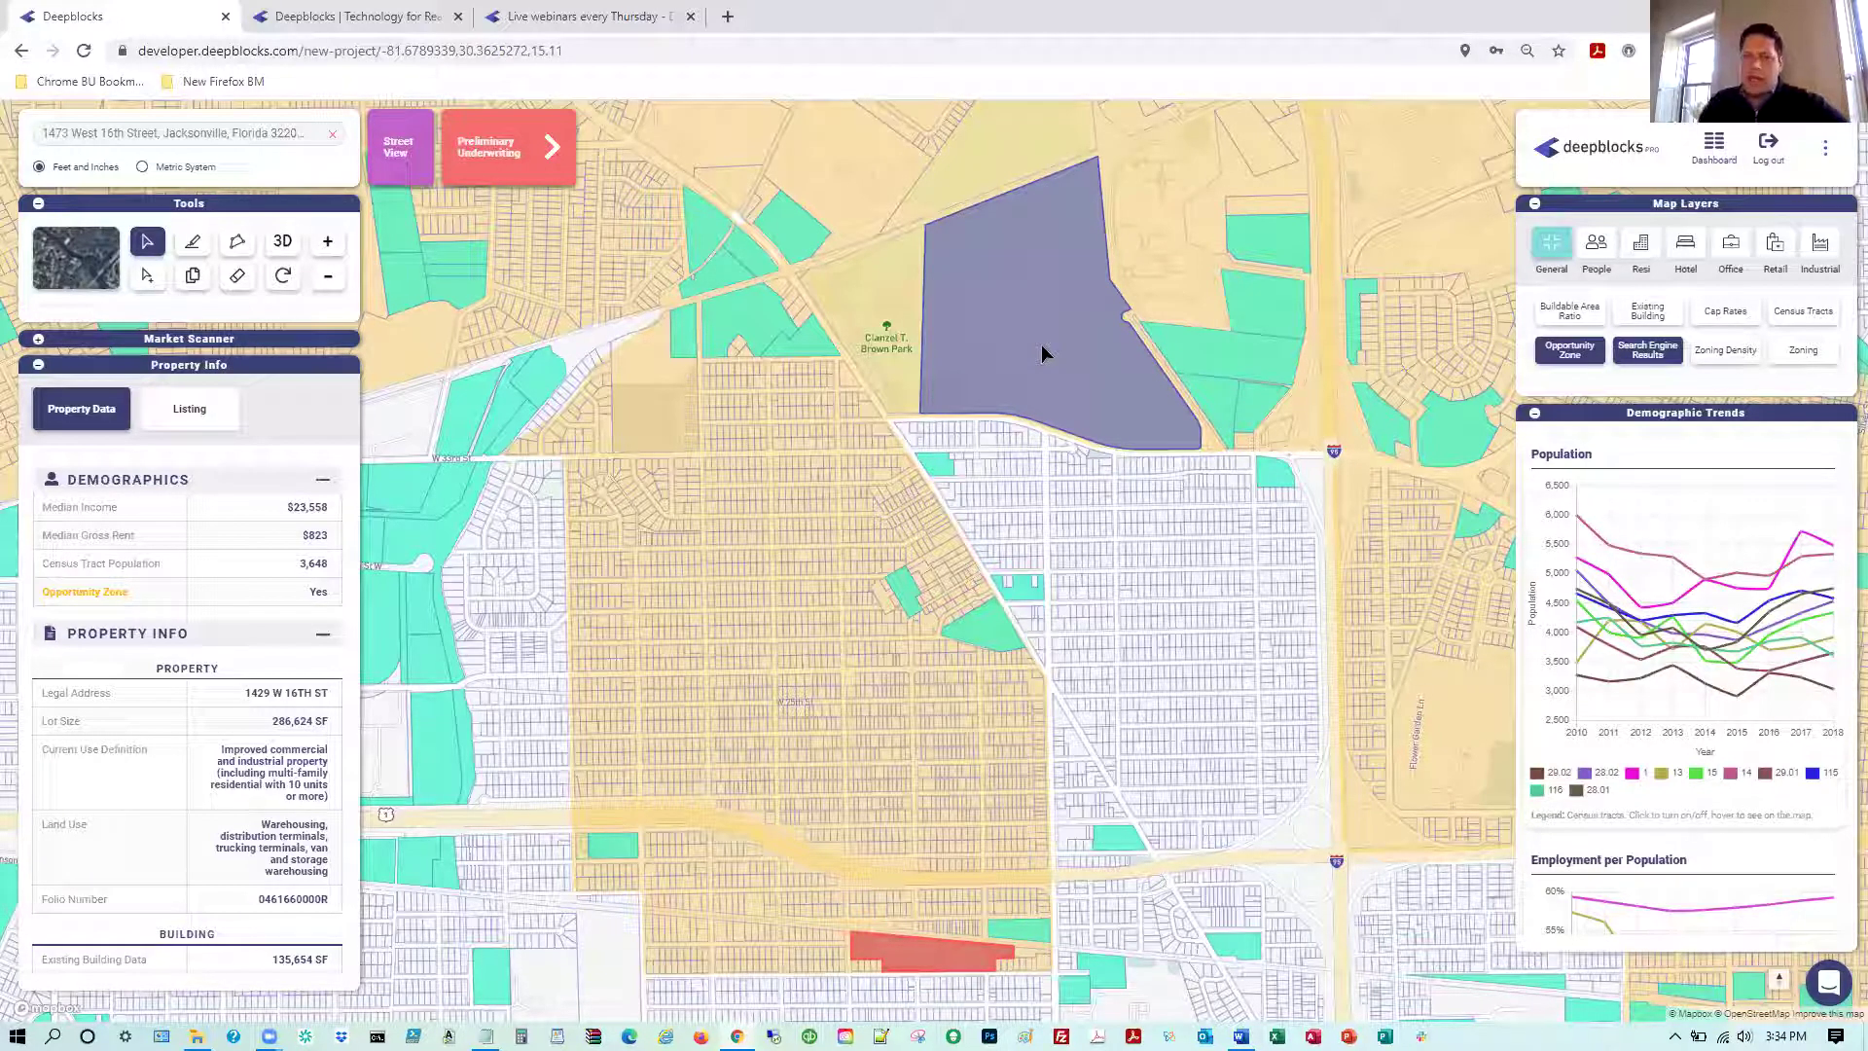
click(919, 552)
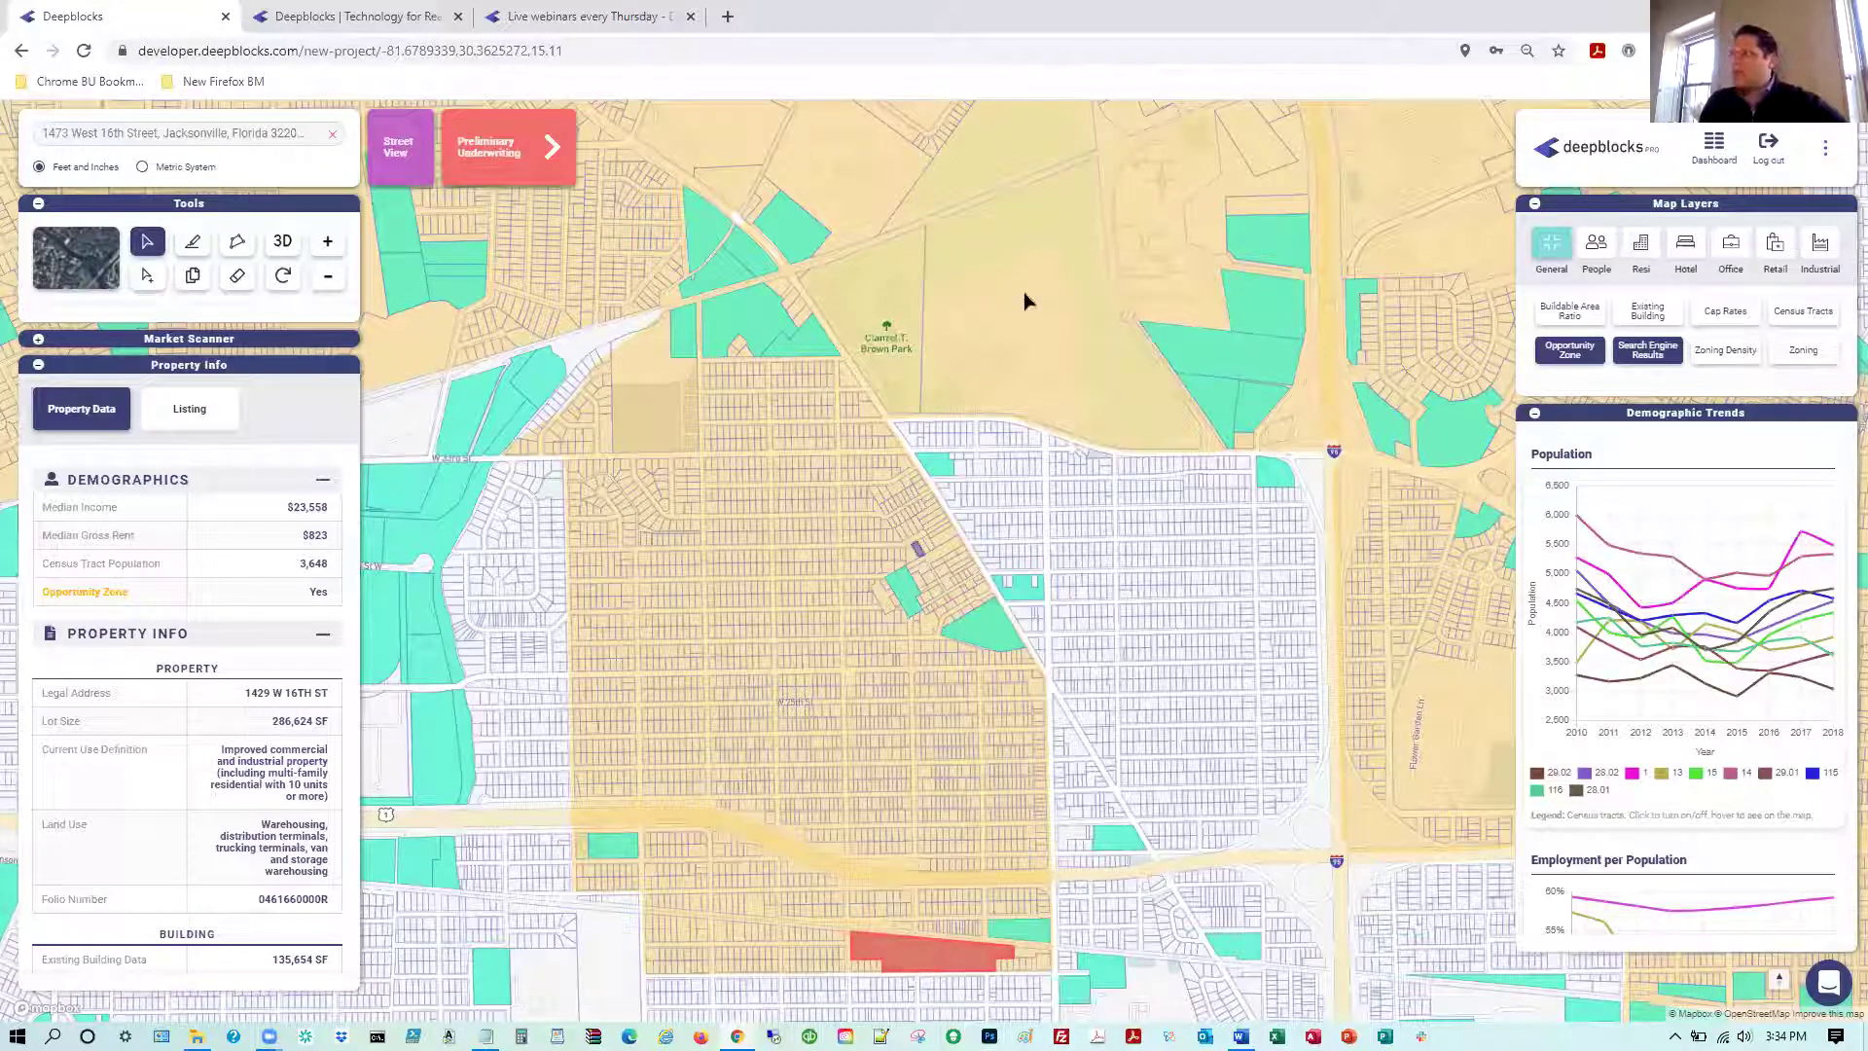